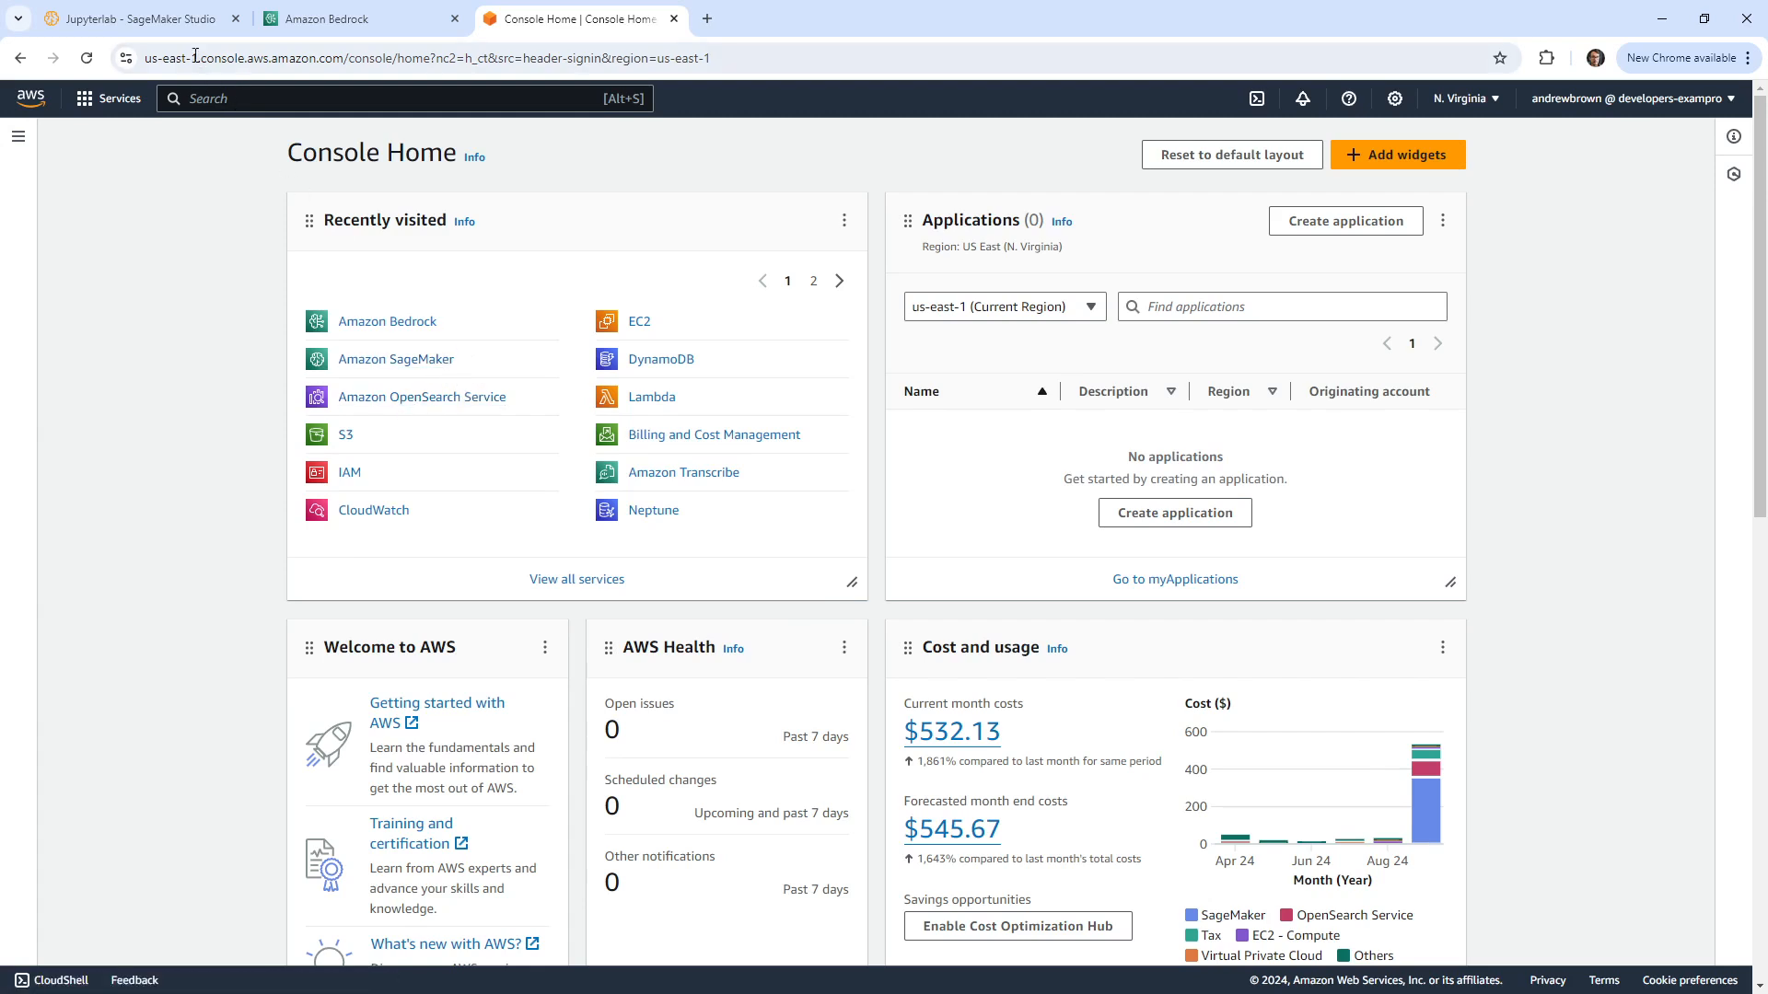
# Step: Move the AWS console home tab next to the SageMaker Studio tab and open the RDS service in it
pyautogui.click(138, 18)
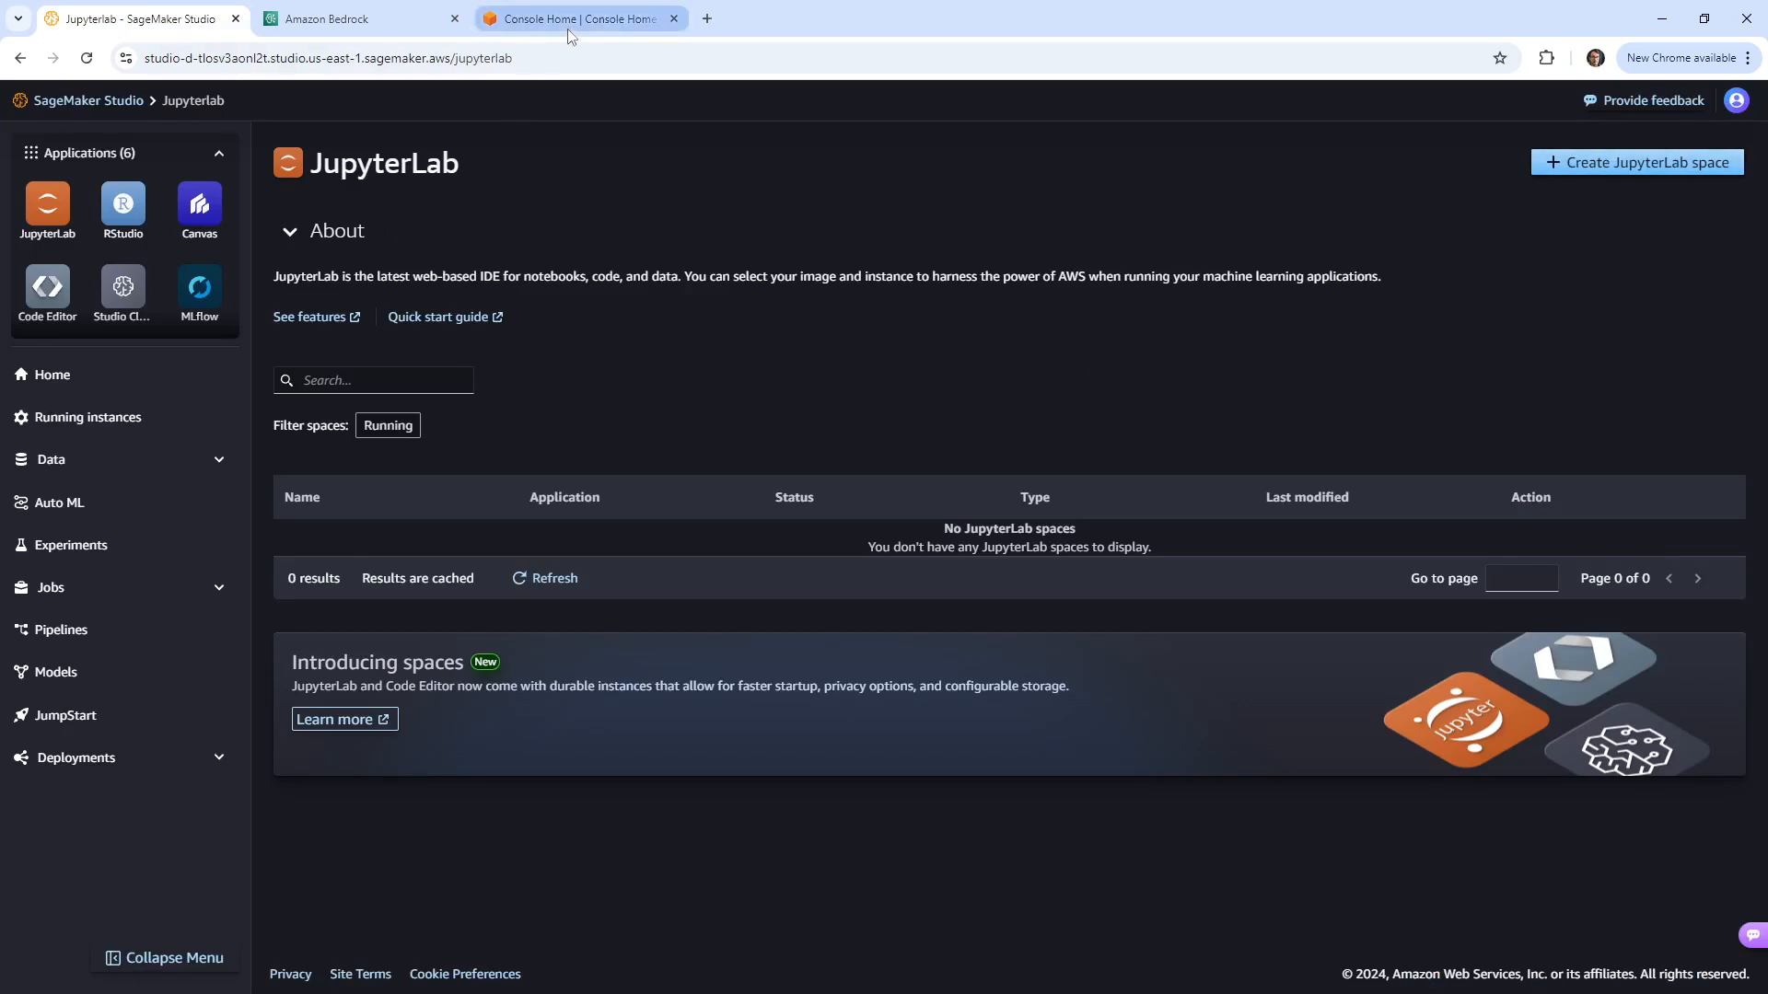
pyautogui.moveTo(567, 21); pyautogui.dragTo(368, 18)
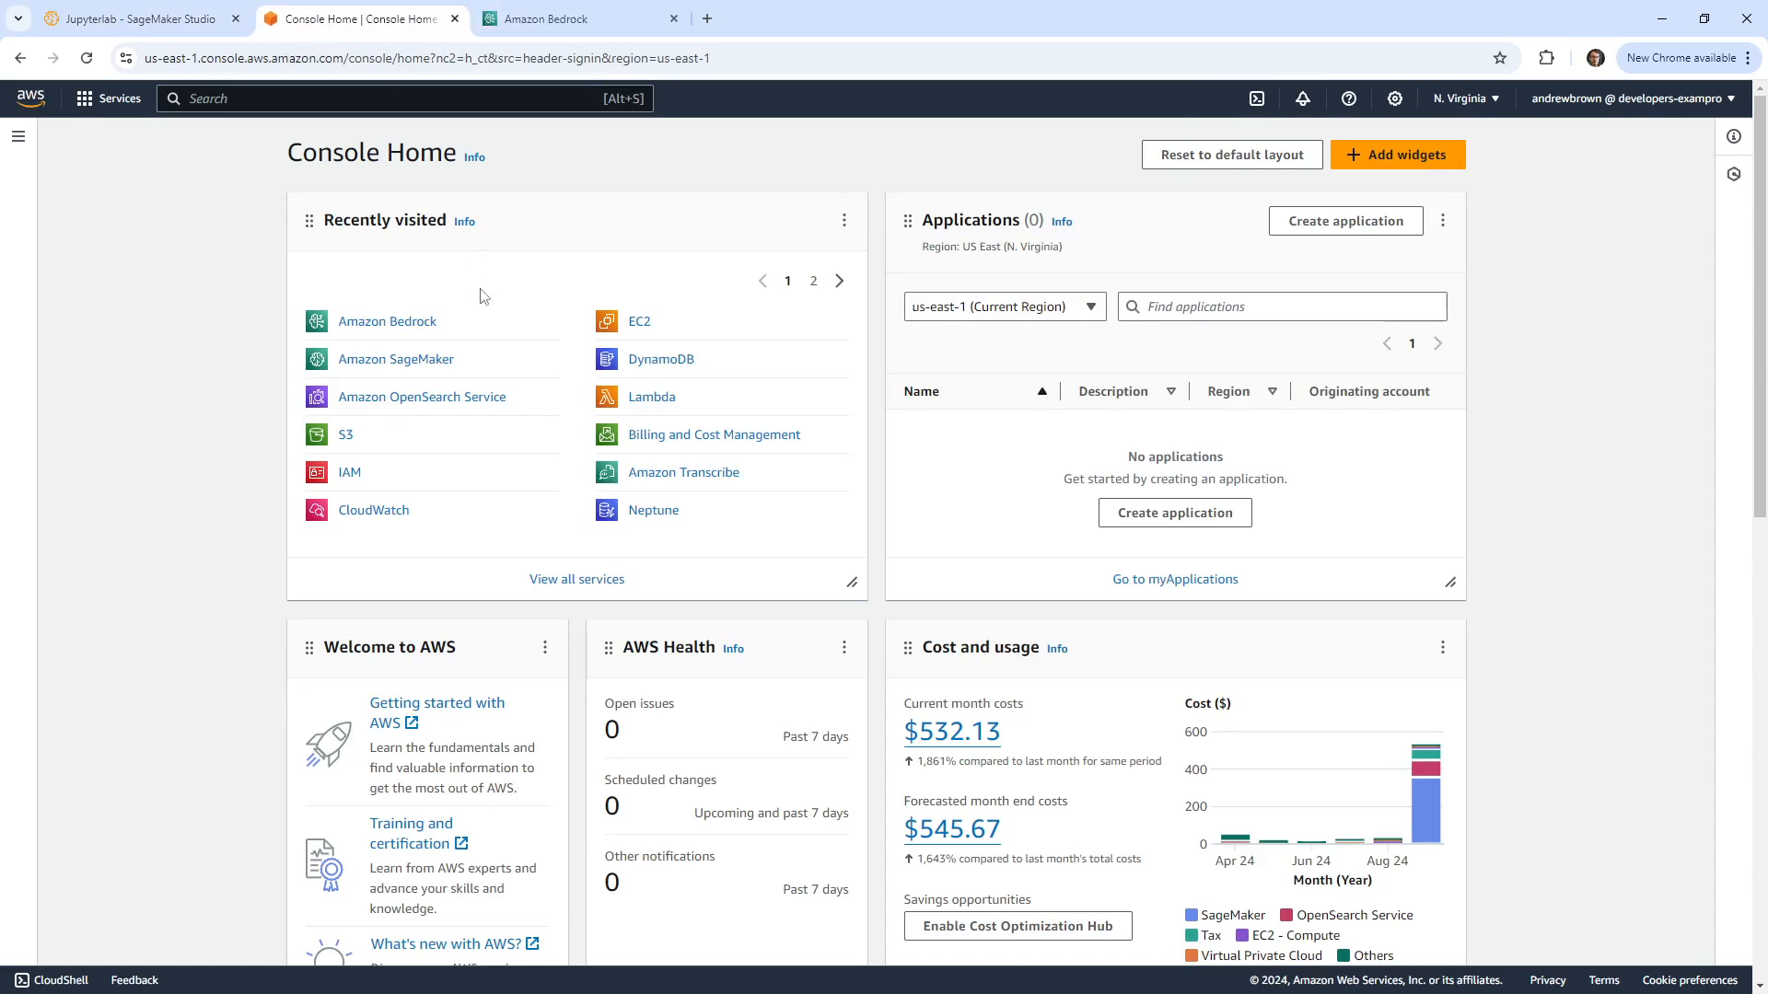
pyautogui.click(352, 106)
pyautogui.write('rds')
pyautogui.click(454, 241)
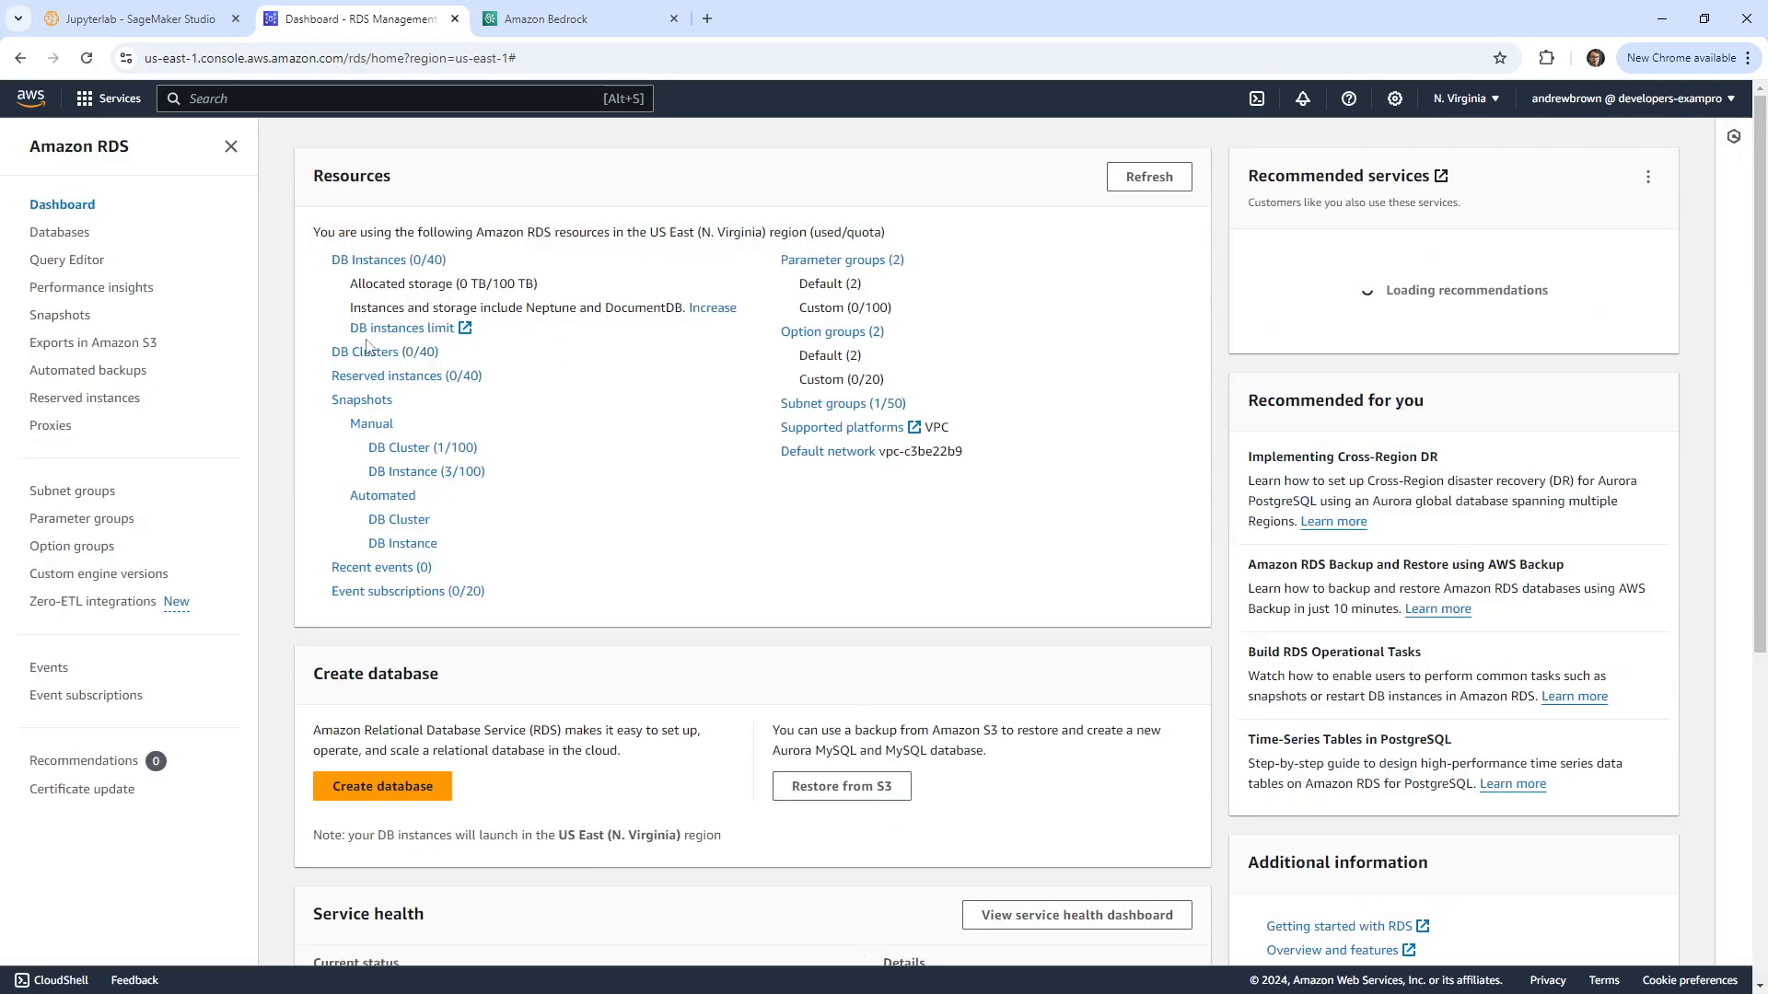
# Step: Start creating a database from the RDS database list and choose PostgreSQL as the engine type
pyautogui.click(79, 233)
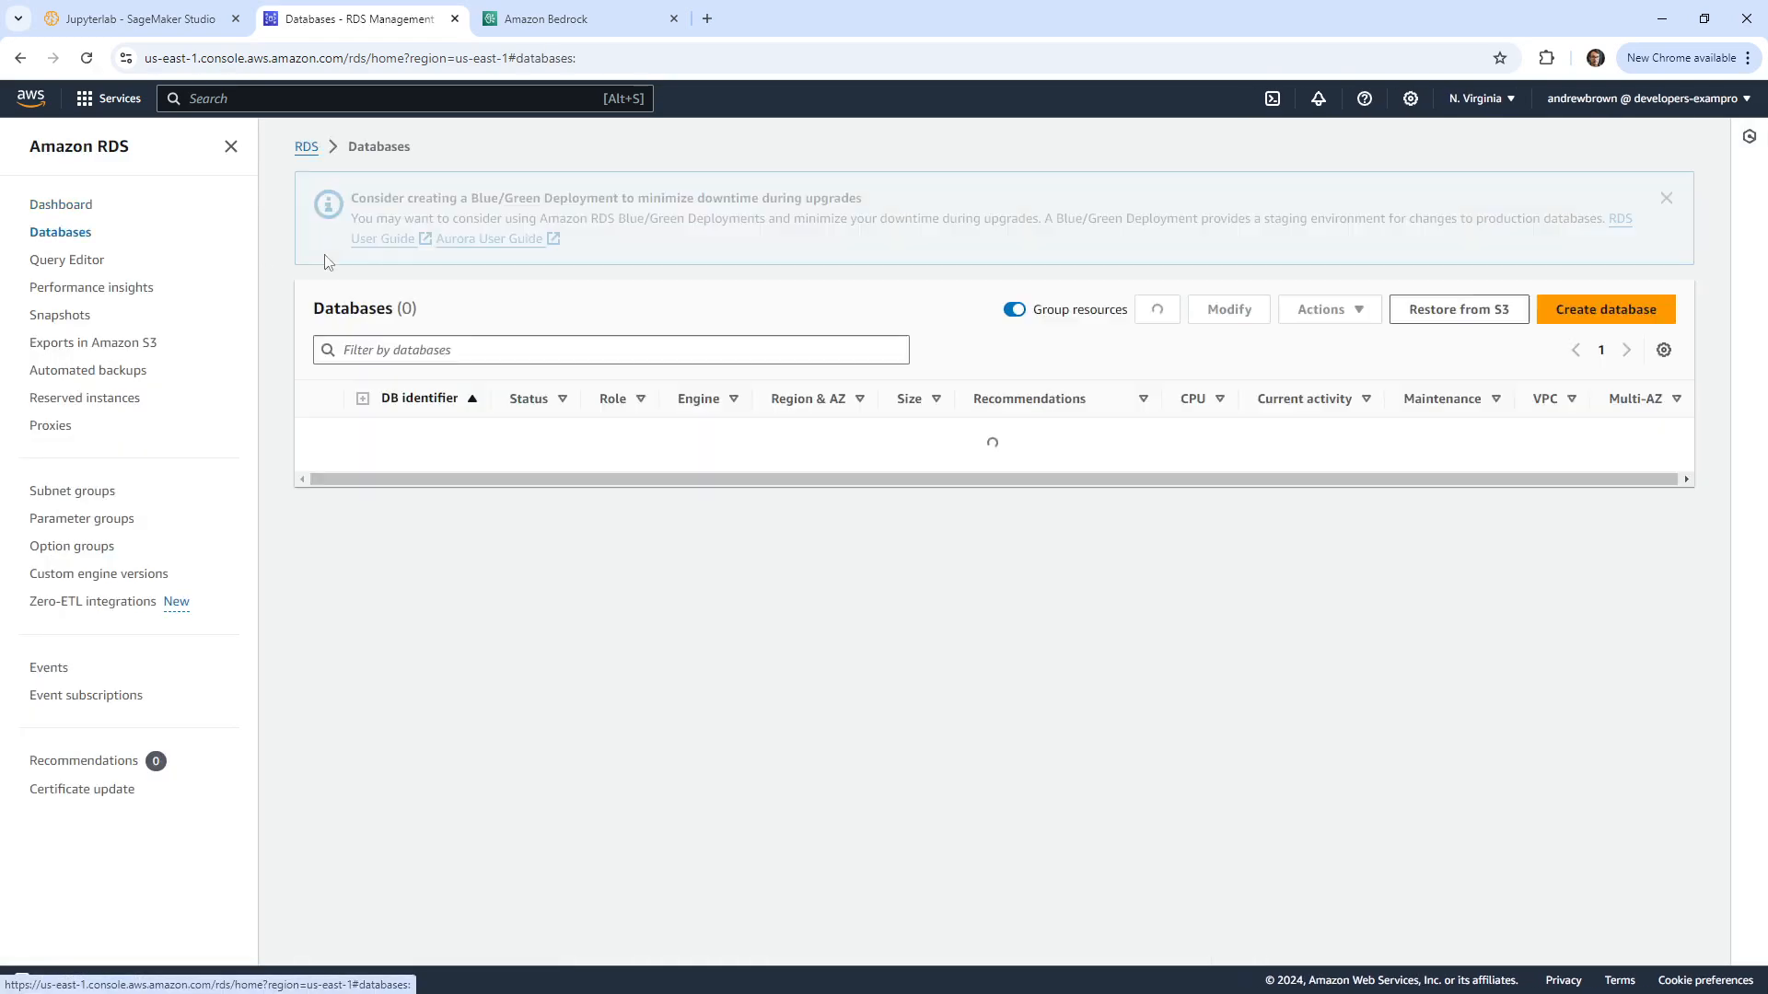
pyautogui.click(1607, 310)
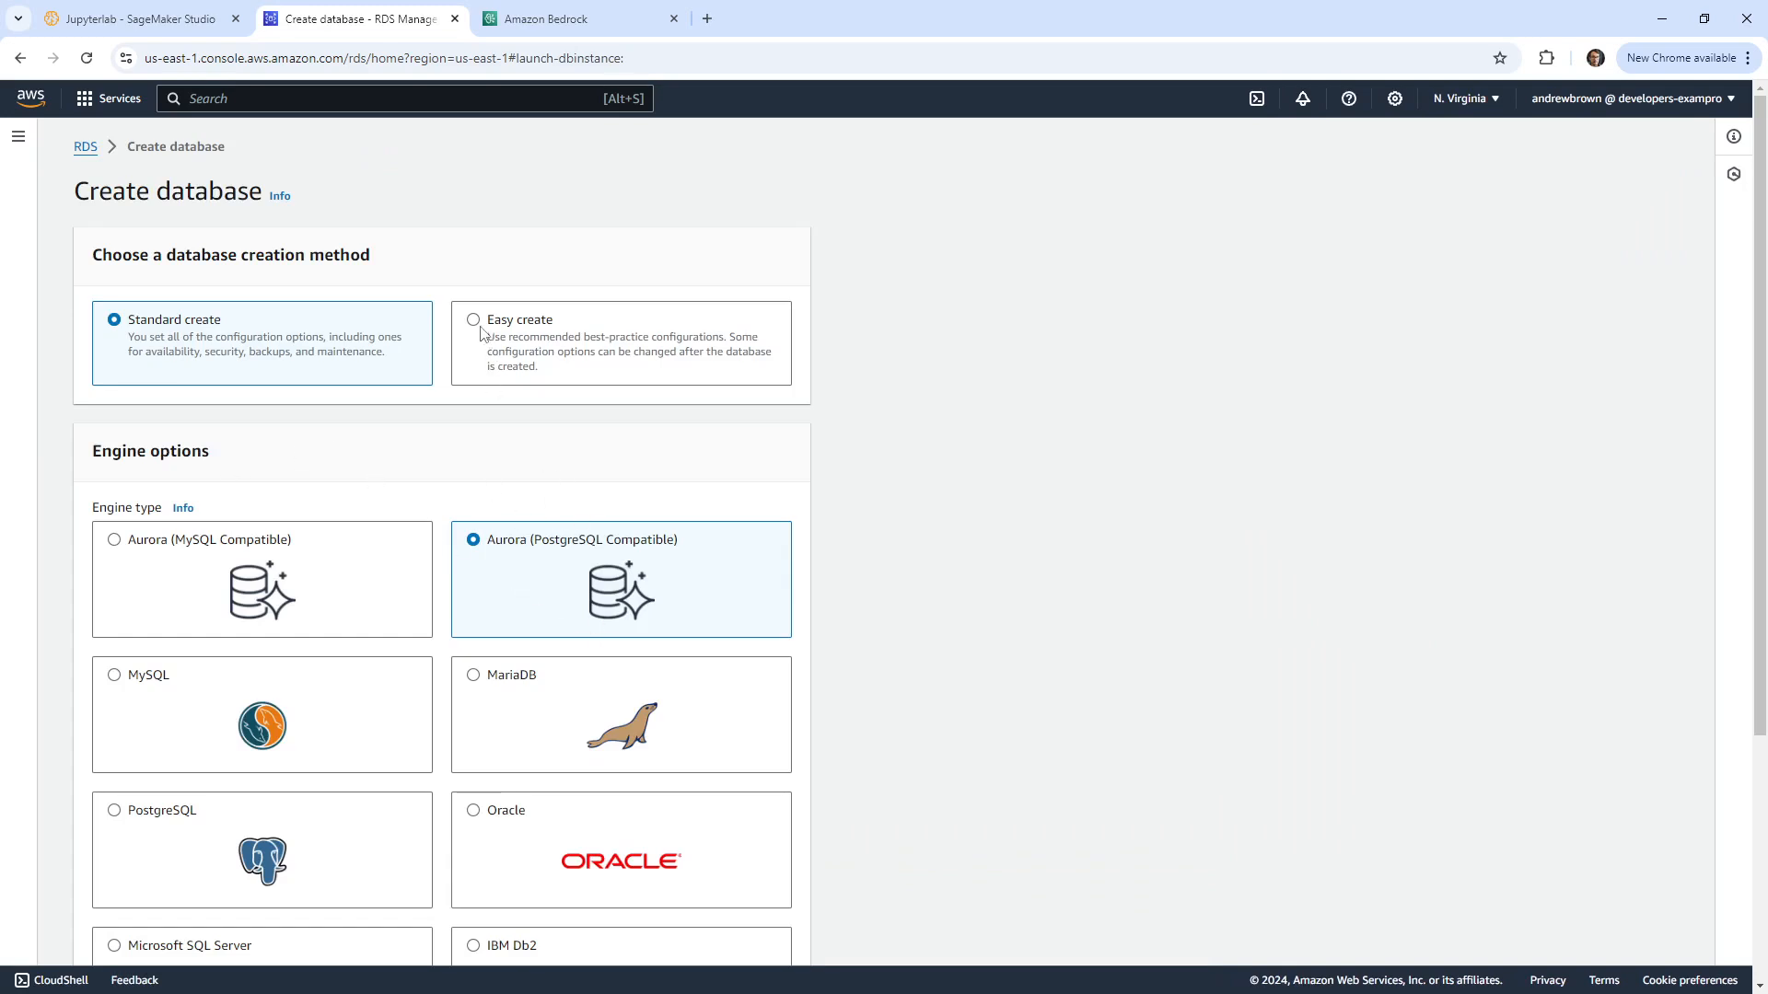
pyautogui.scroll(-1, 451, 458)
pyautogui.scroll(-2, 451, 457)
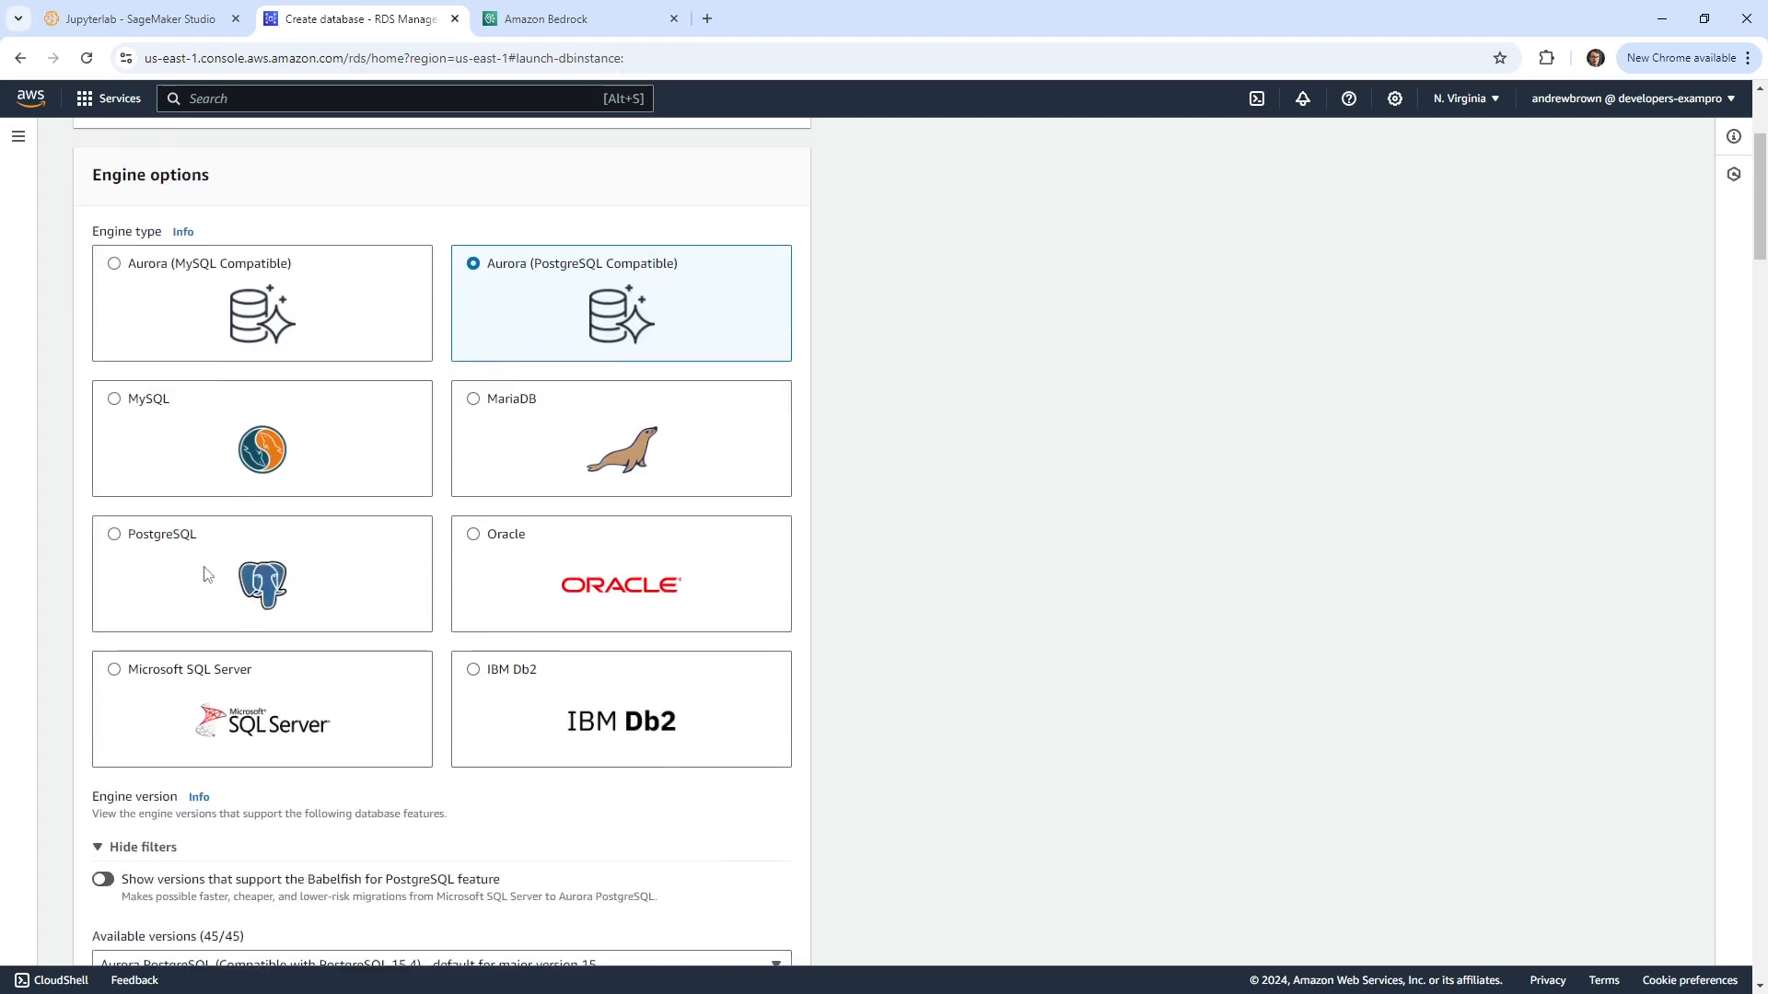
pyautogui.click(236, 585)
pyautogui.scroll(3, 190, 426)
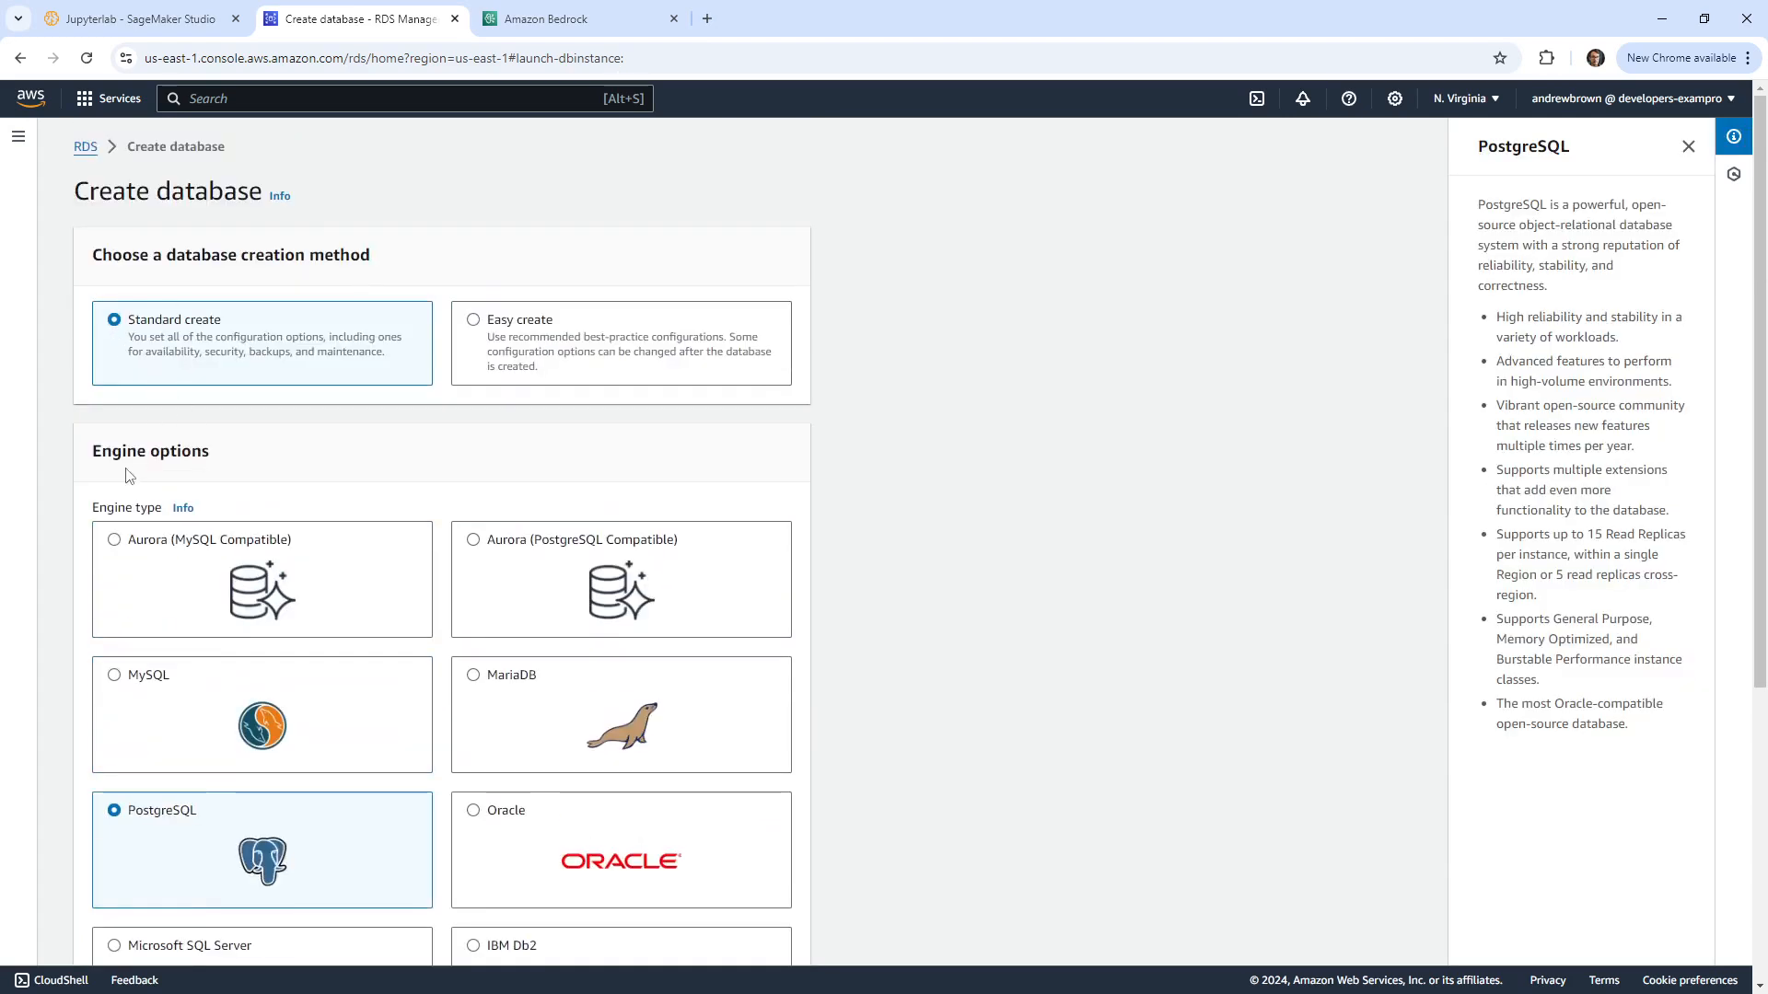
# Step: Keep PostgreSQL 16.3-R2 as the engine version and select the Free tier template
pyautogui.scroll(-5, 126, 473)
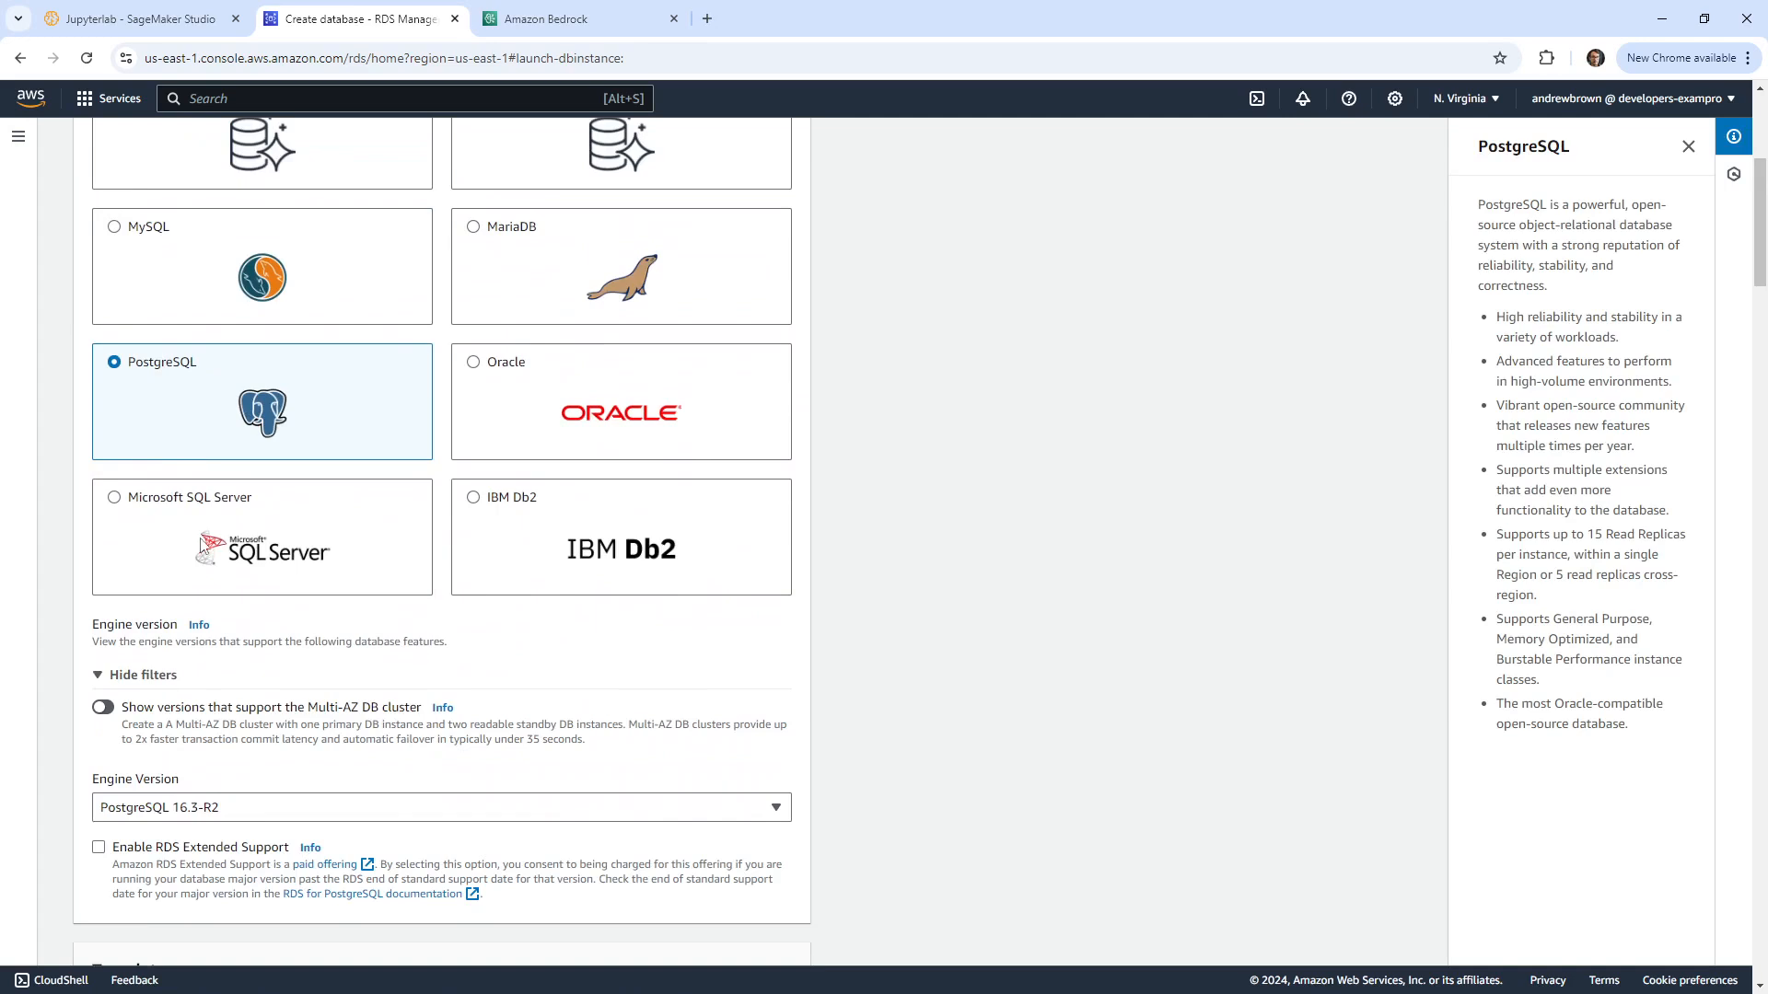
pyautogui.scroll(-3, 180, 465)
pyautogui.click(258, 525)
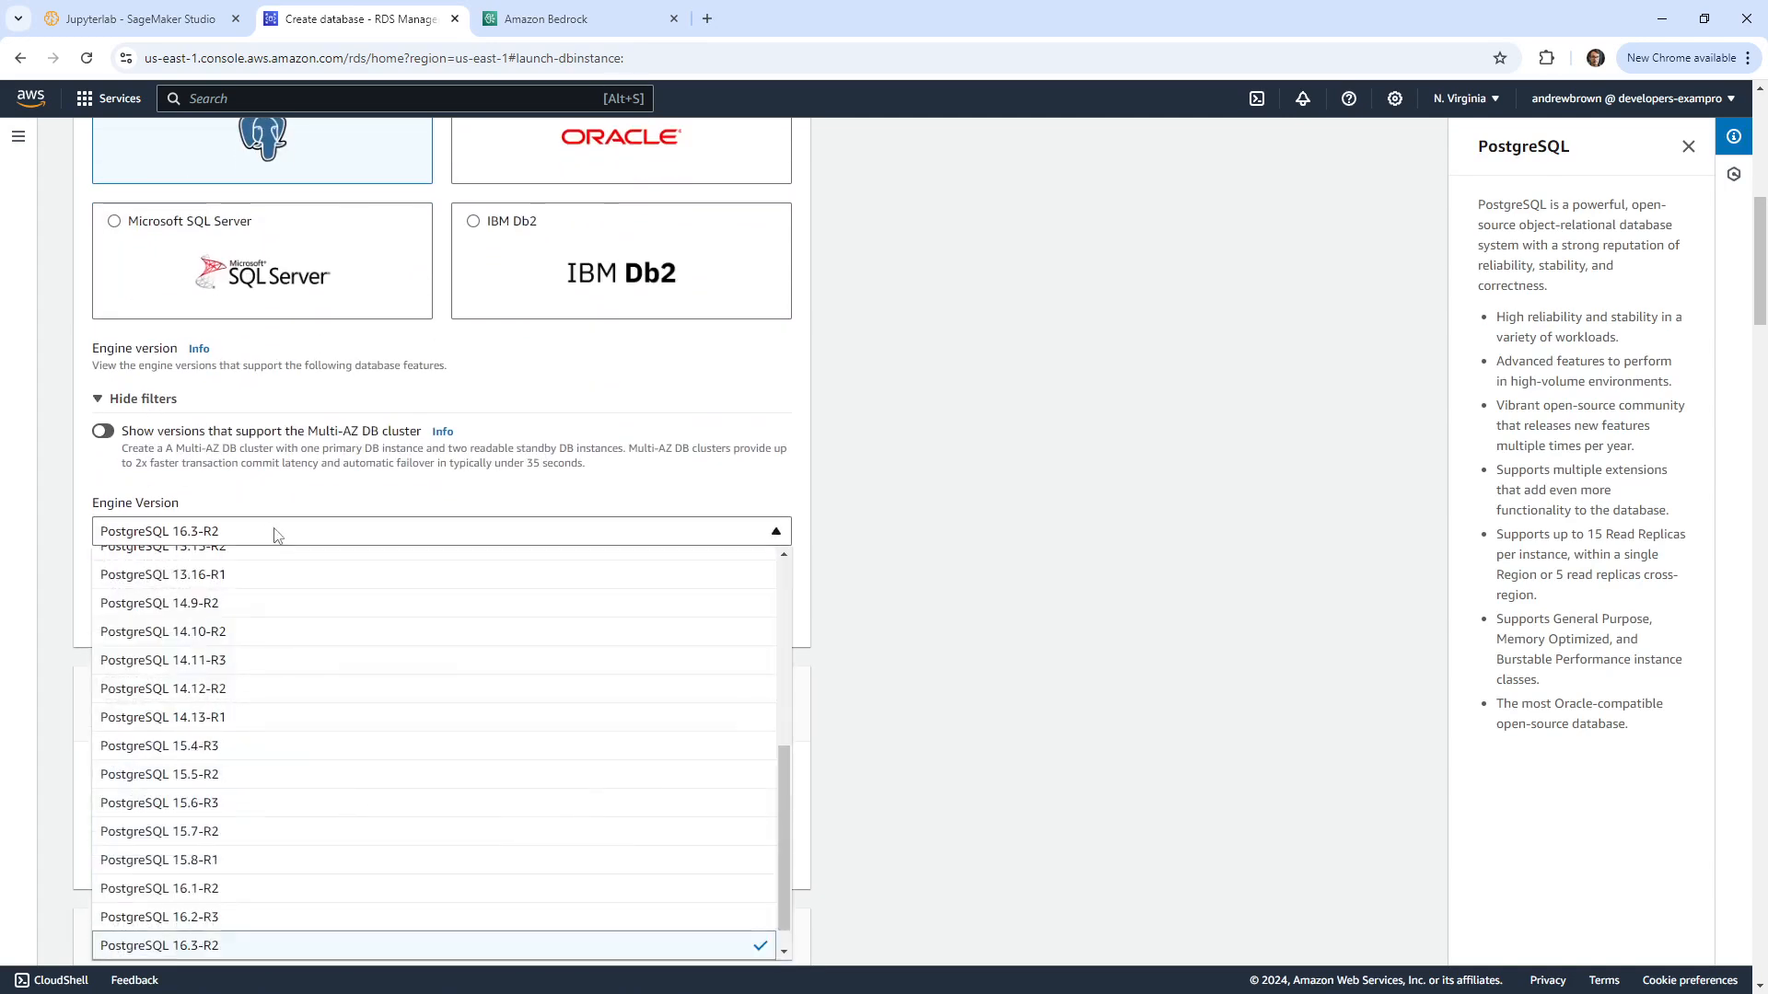
pyautogui.click(272, 532)
pyautogui.scroll(-3, 140, 663)
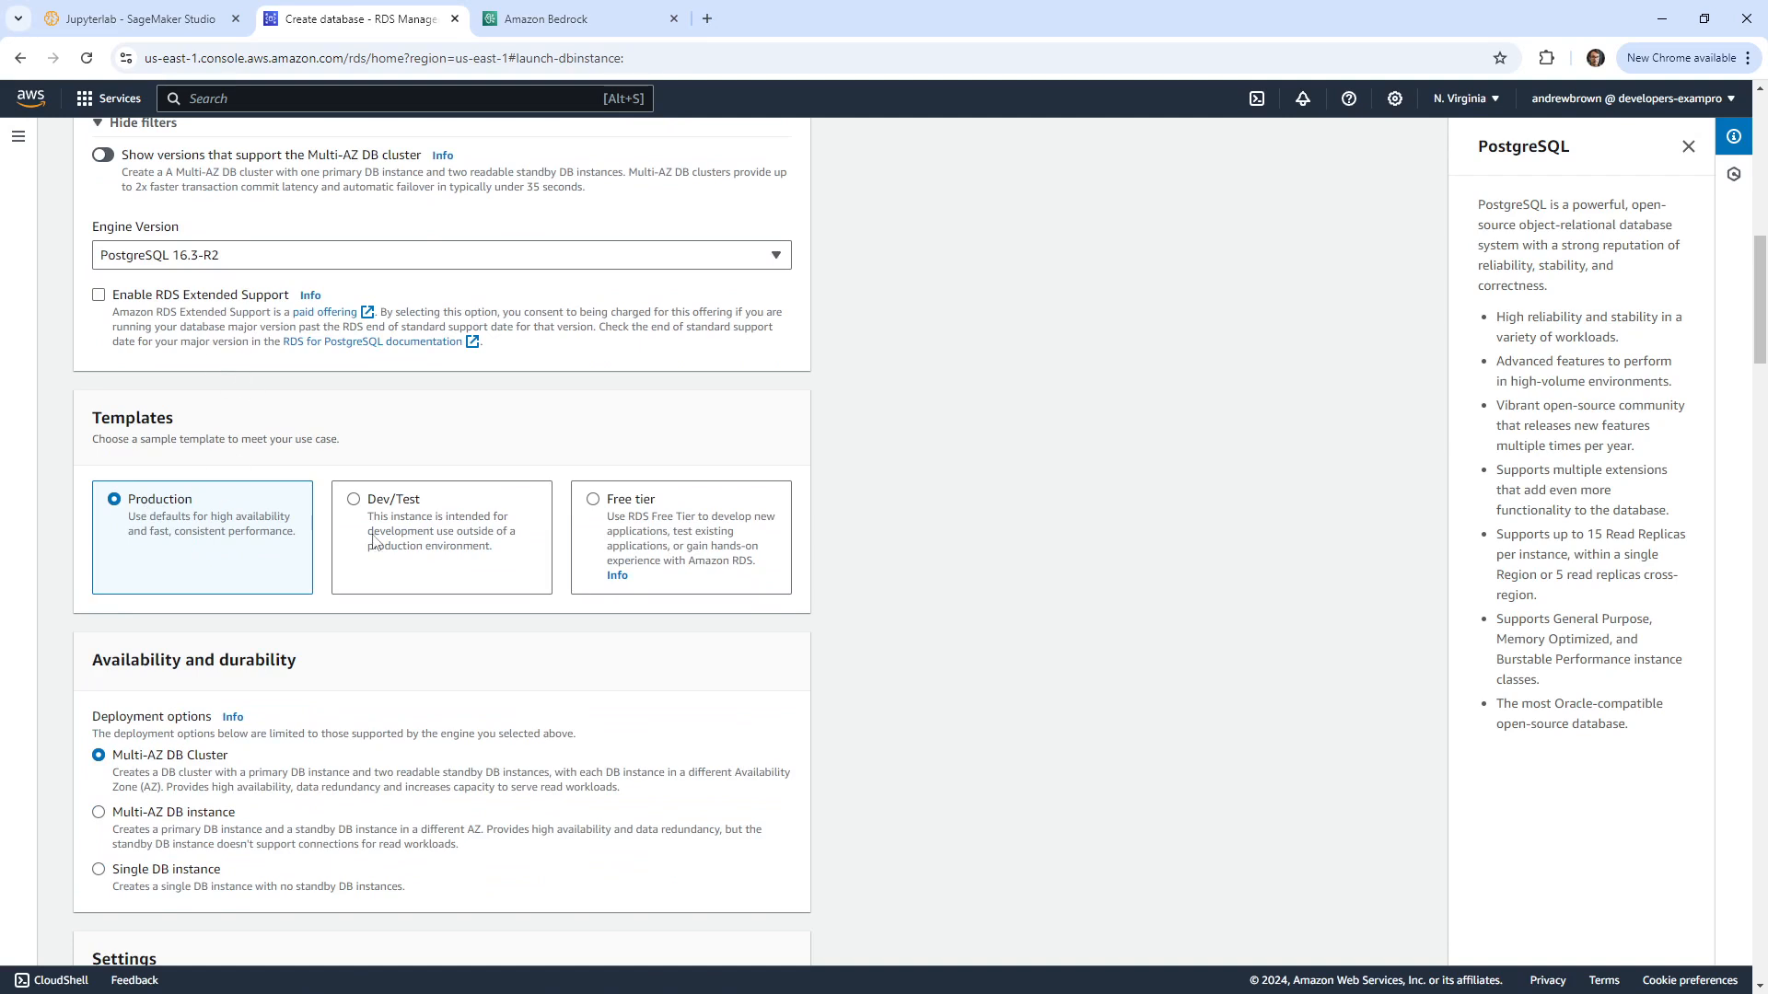
pyautogui.click(581, 510)
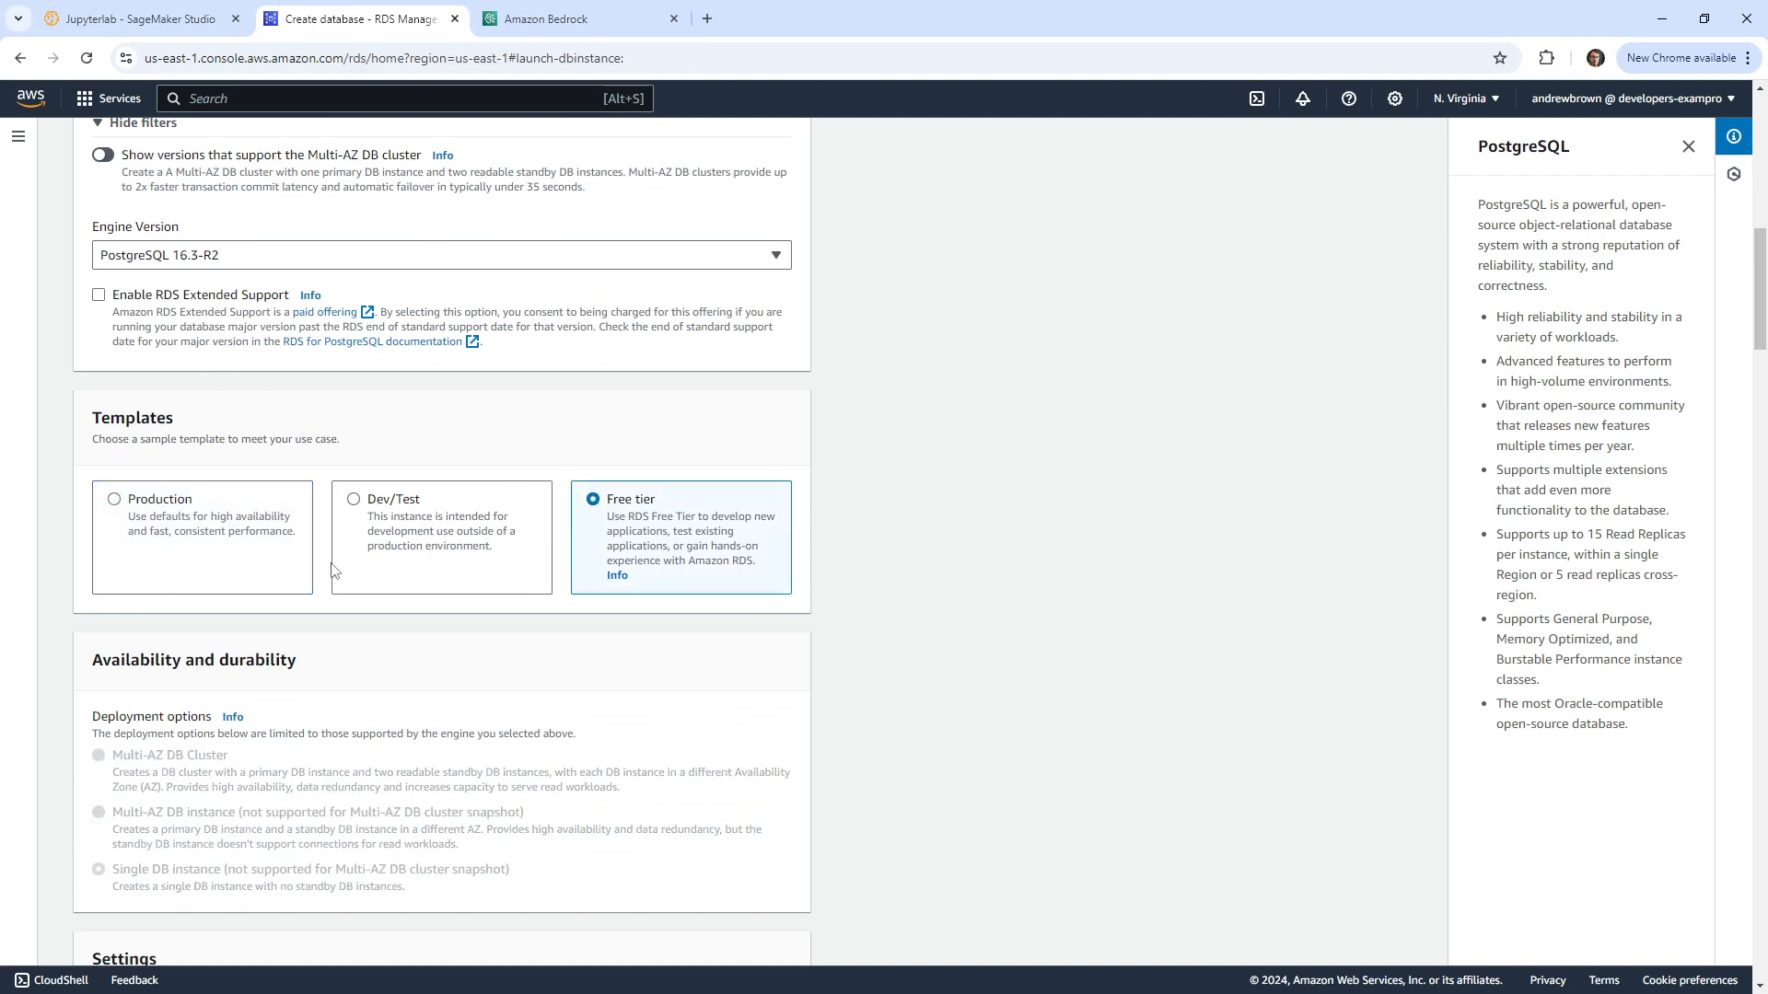
# Step: Enter and confirm a self-managed master password in the credentials settings
pyautogui.scroll(-7, 322, 577)
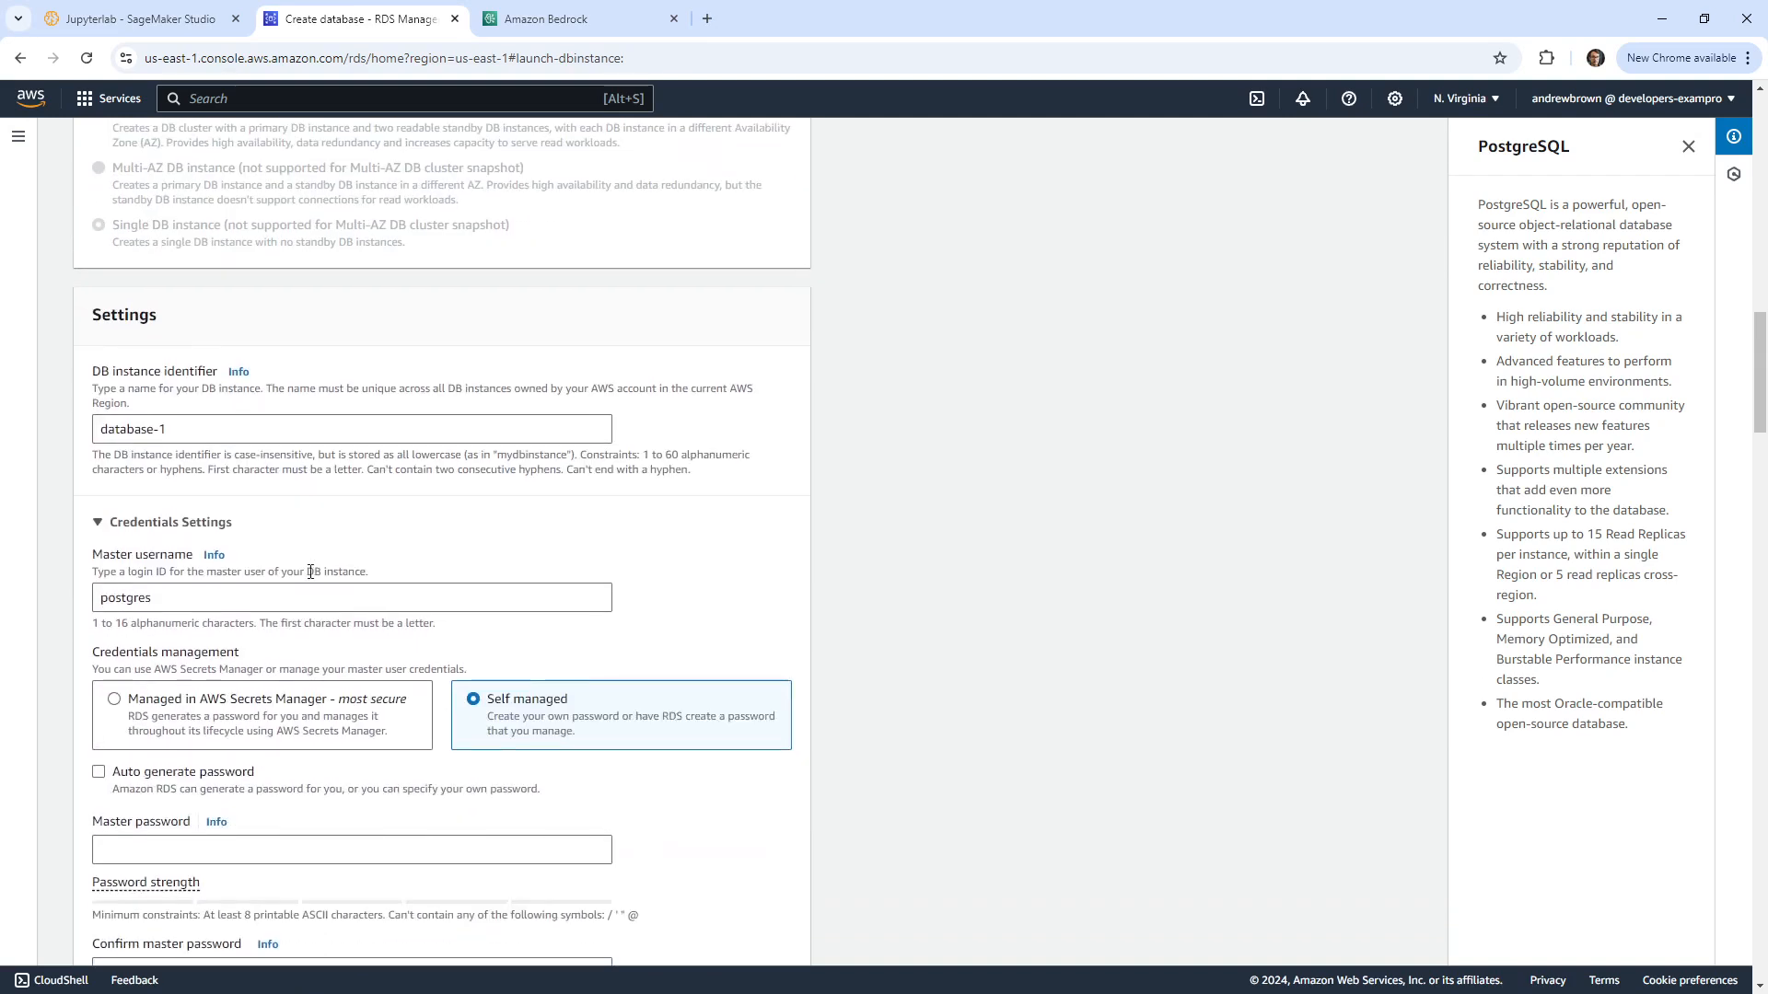
pyautogui.scroll(-2, 272, 600)
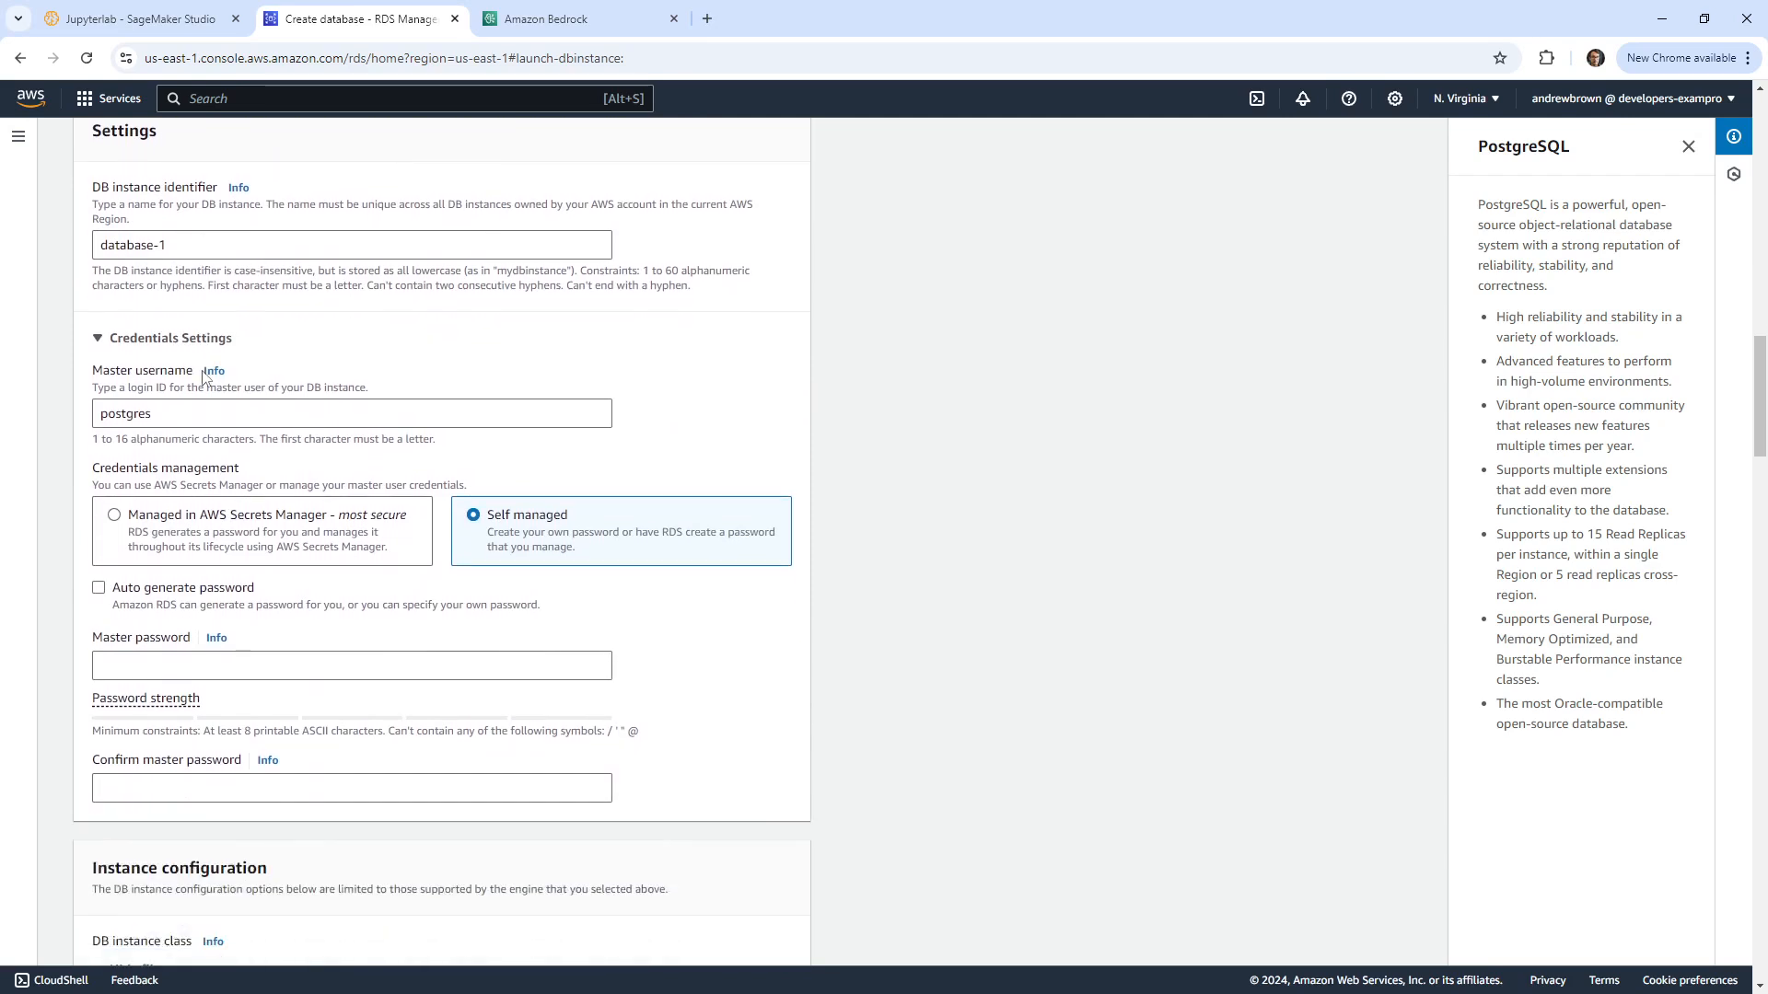
pyautogui.click(207, 669)
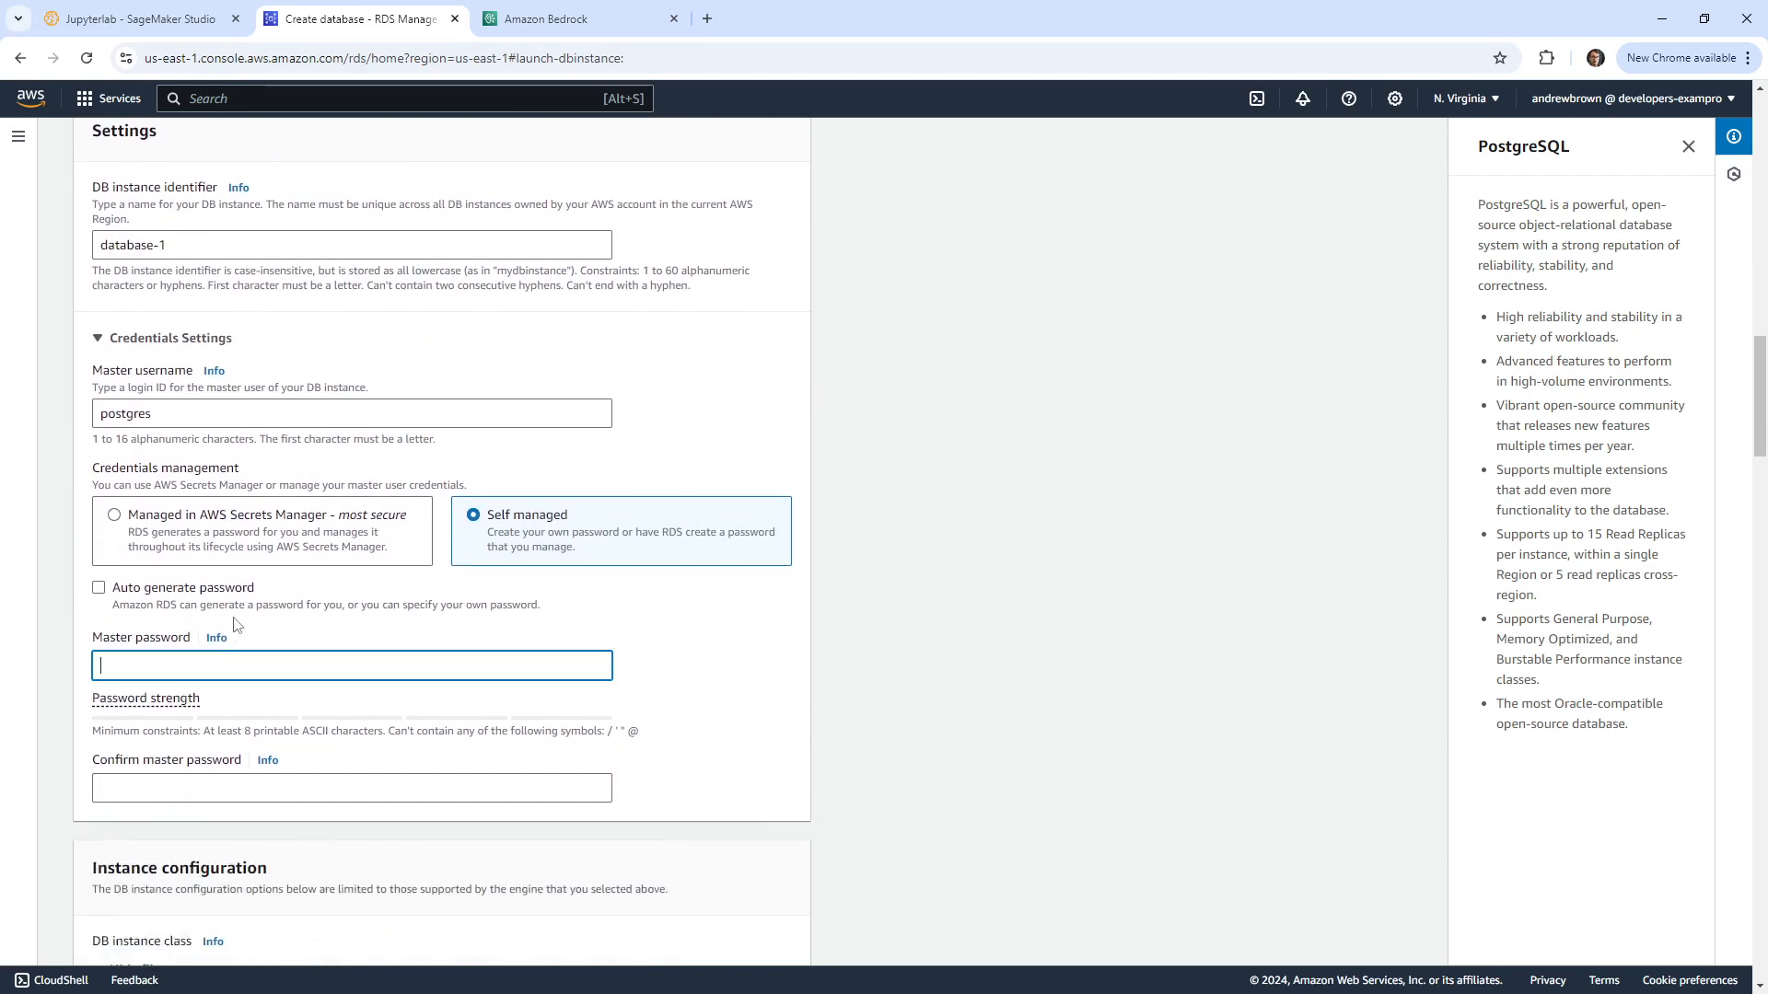
pyautogui.write('•')
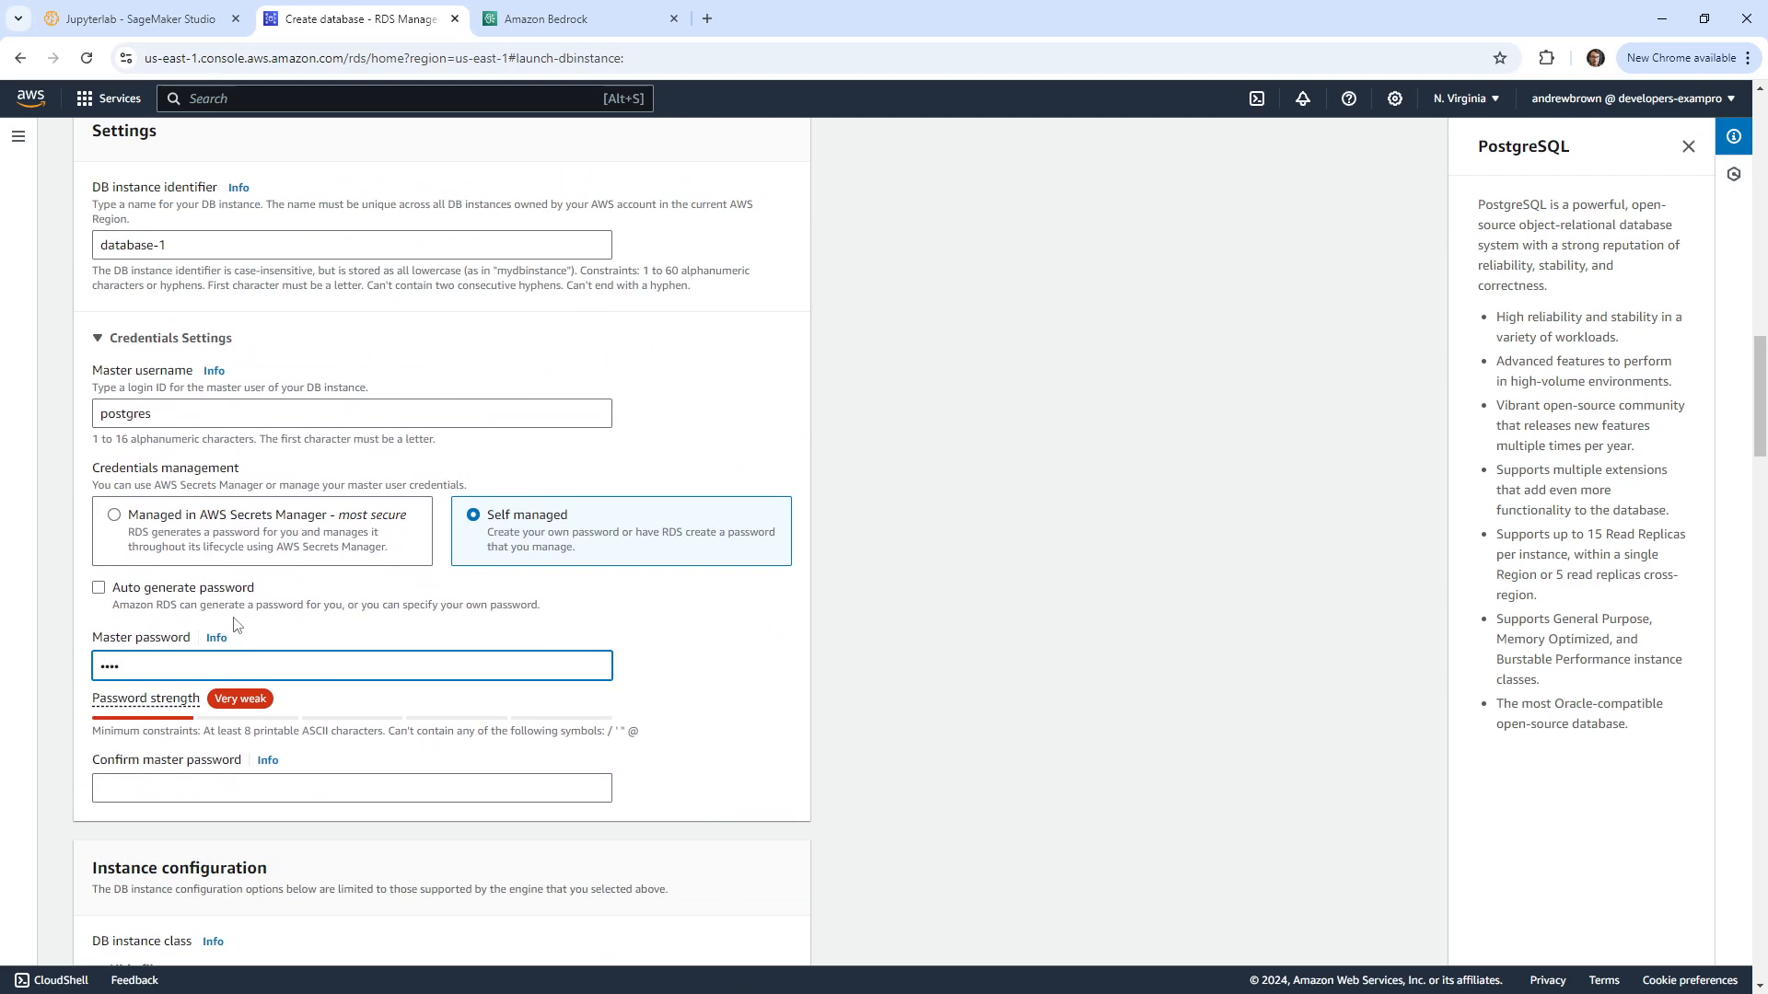
pyautogui.press('BackSpace')
pyautogui.press('BackSpace')
pyautogui.press('BackSpace')
pyautogui.press('BackSpace')
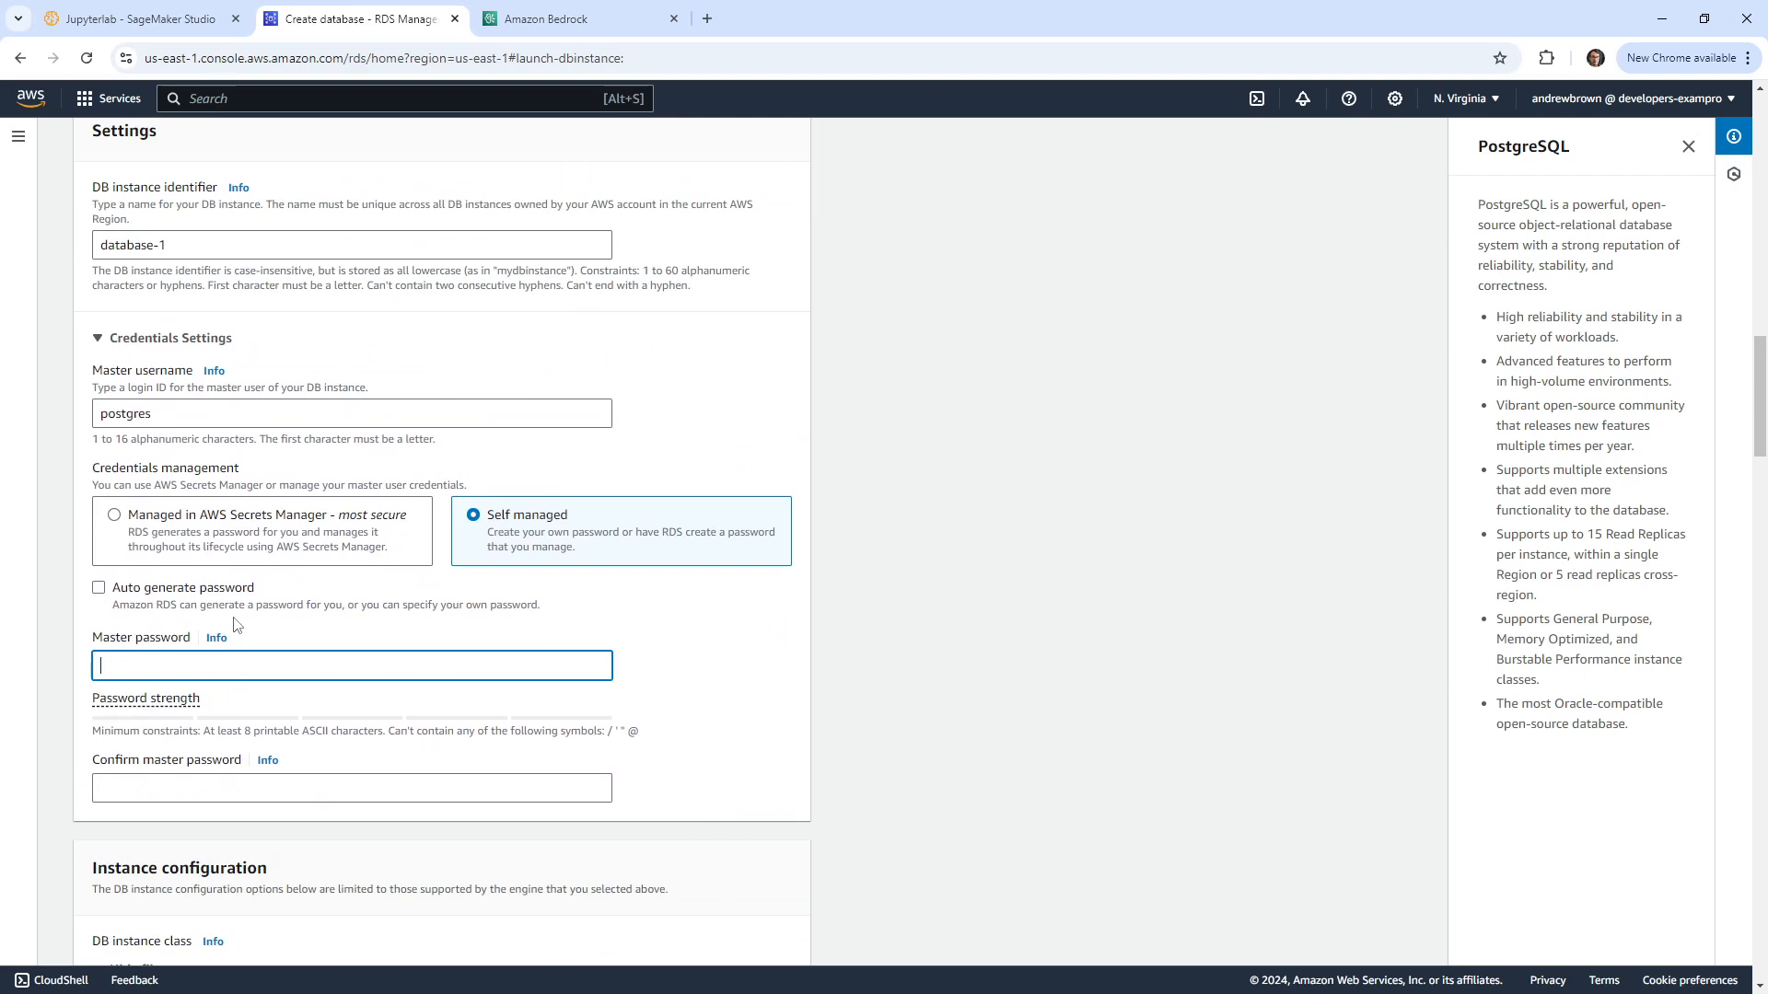
pyautogui.write('••••••••••')
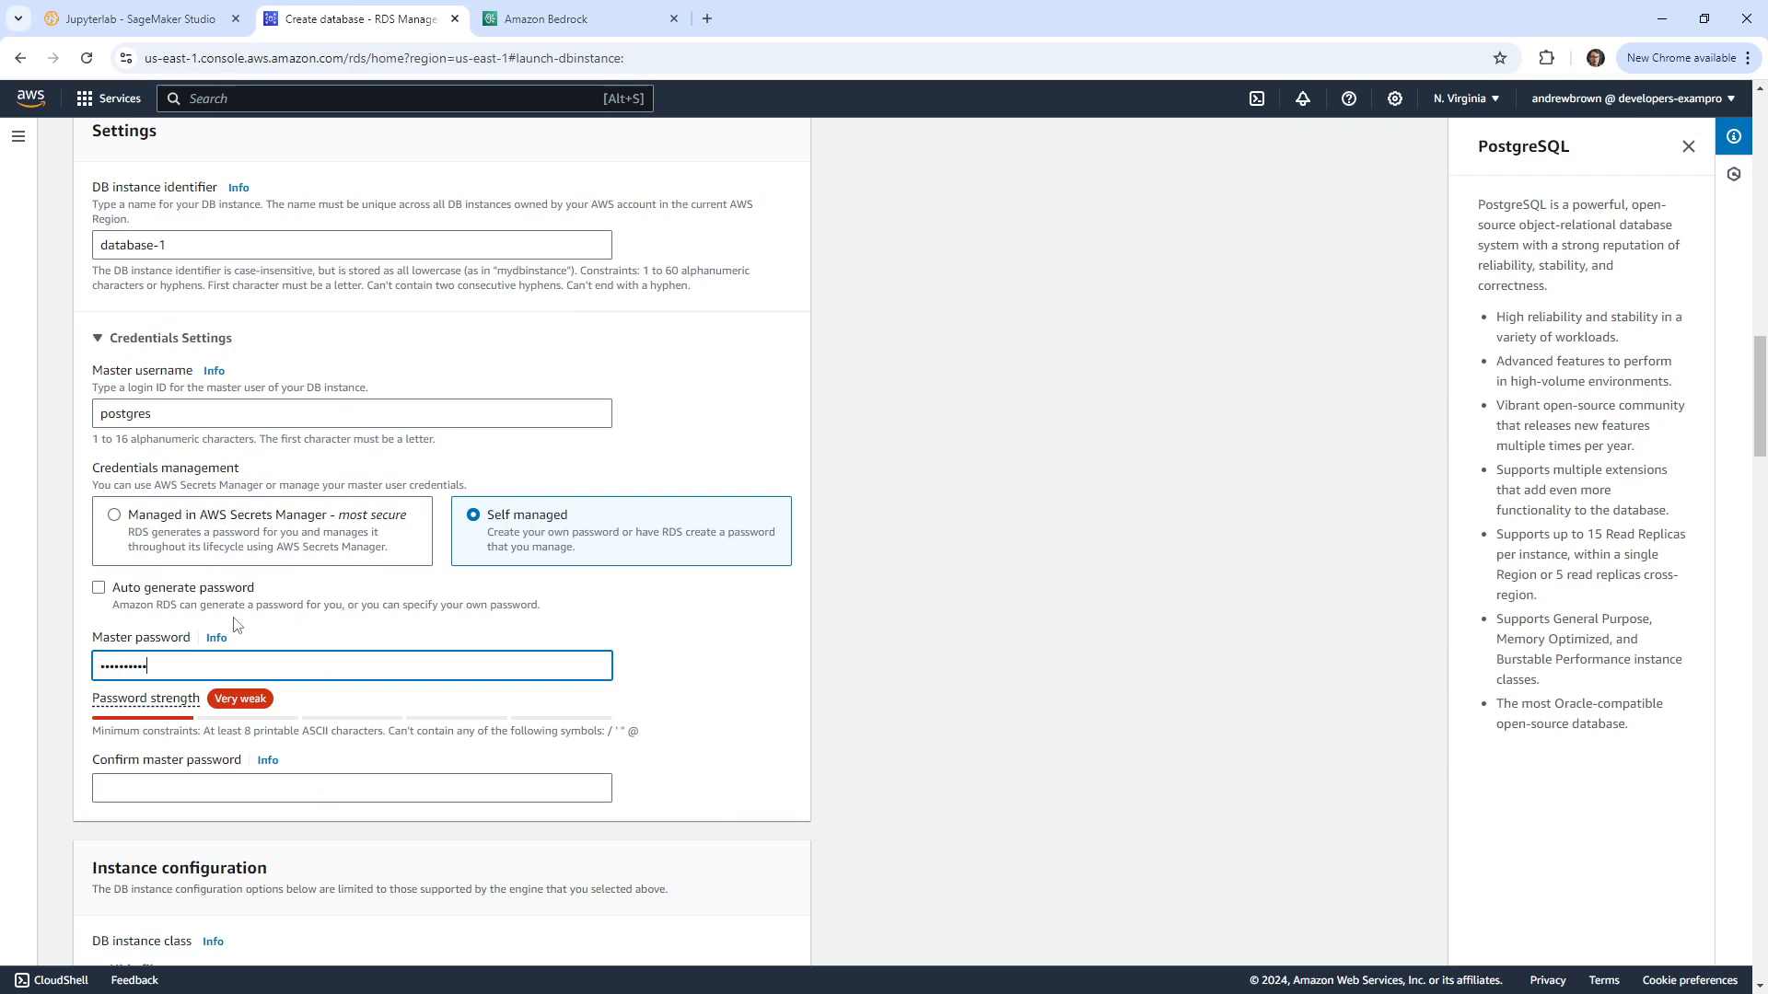
pyautogui.write('•••')
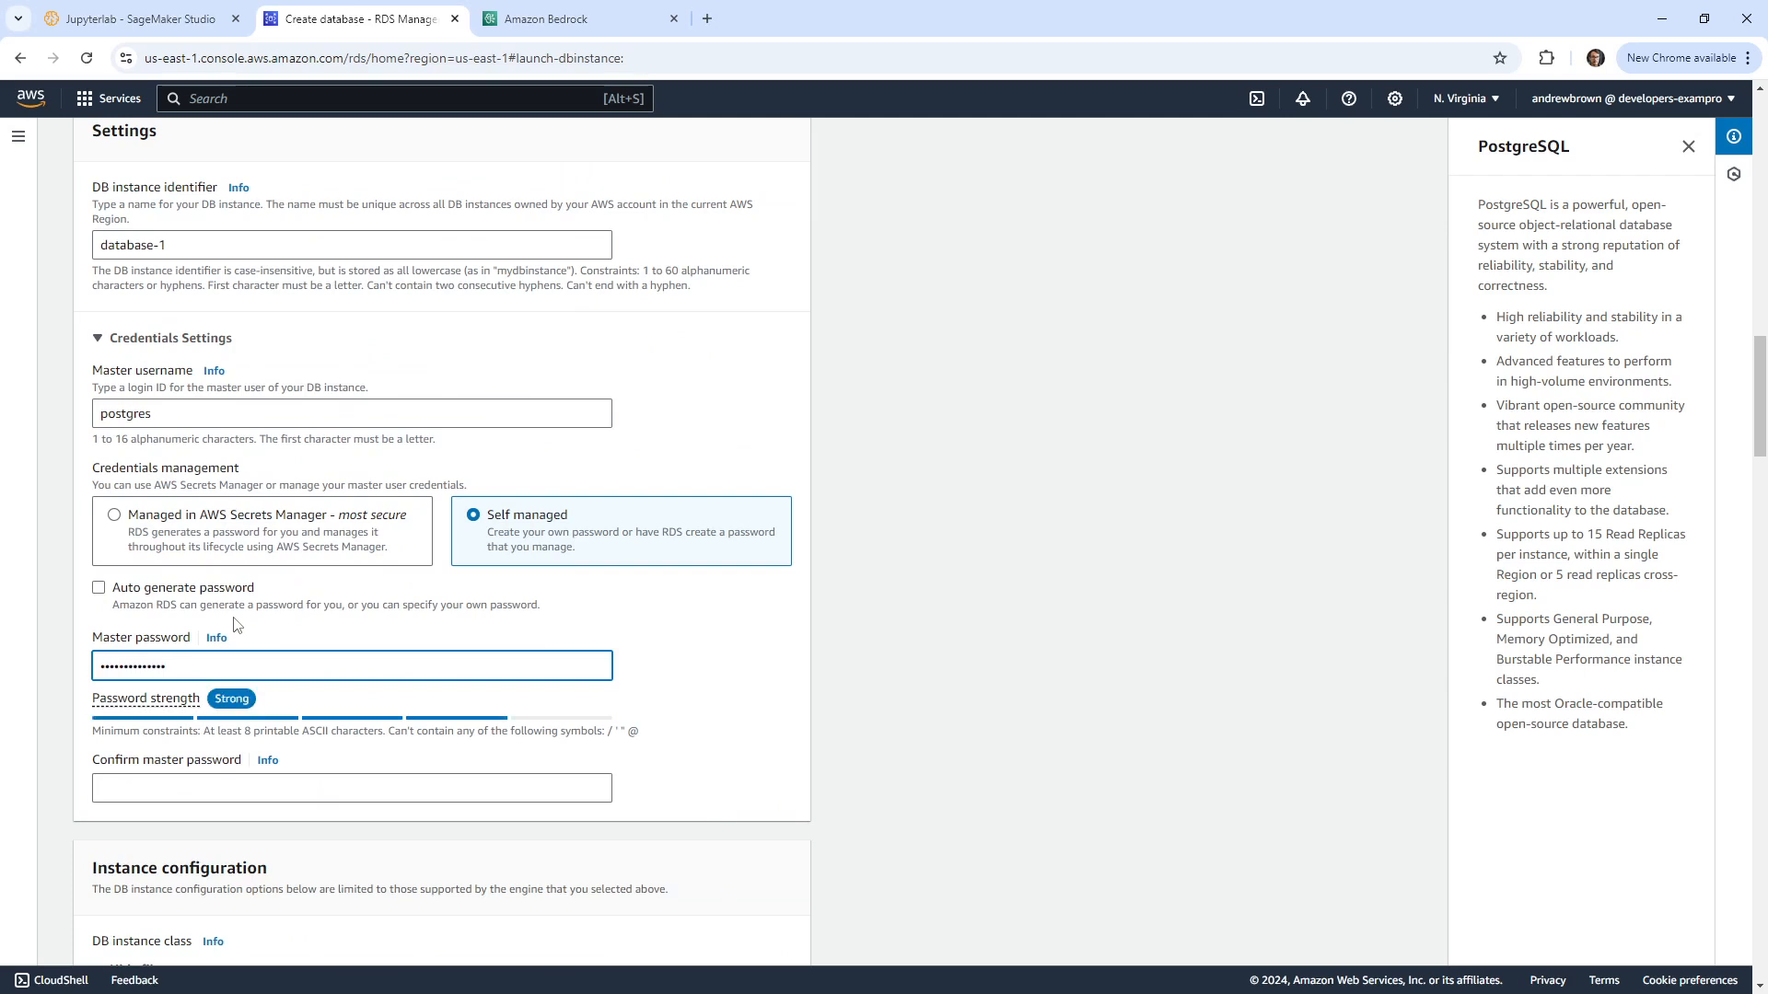
pyautogui.click(211, 780)
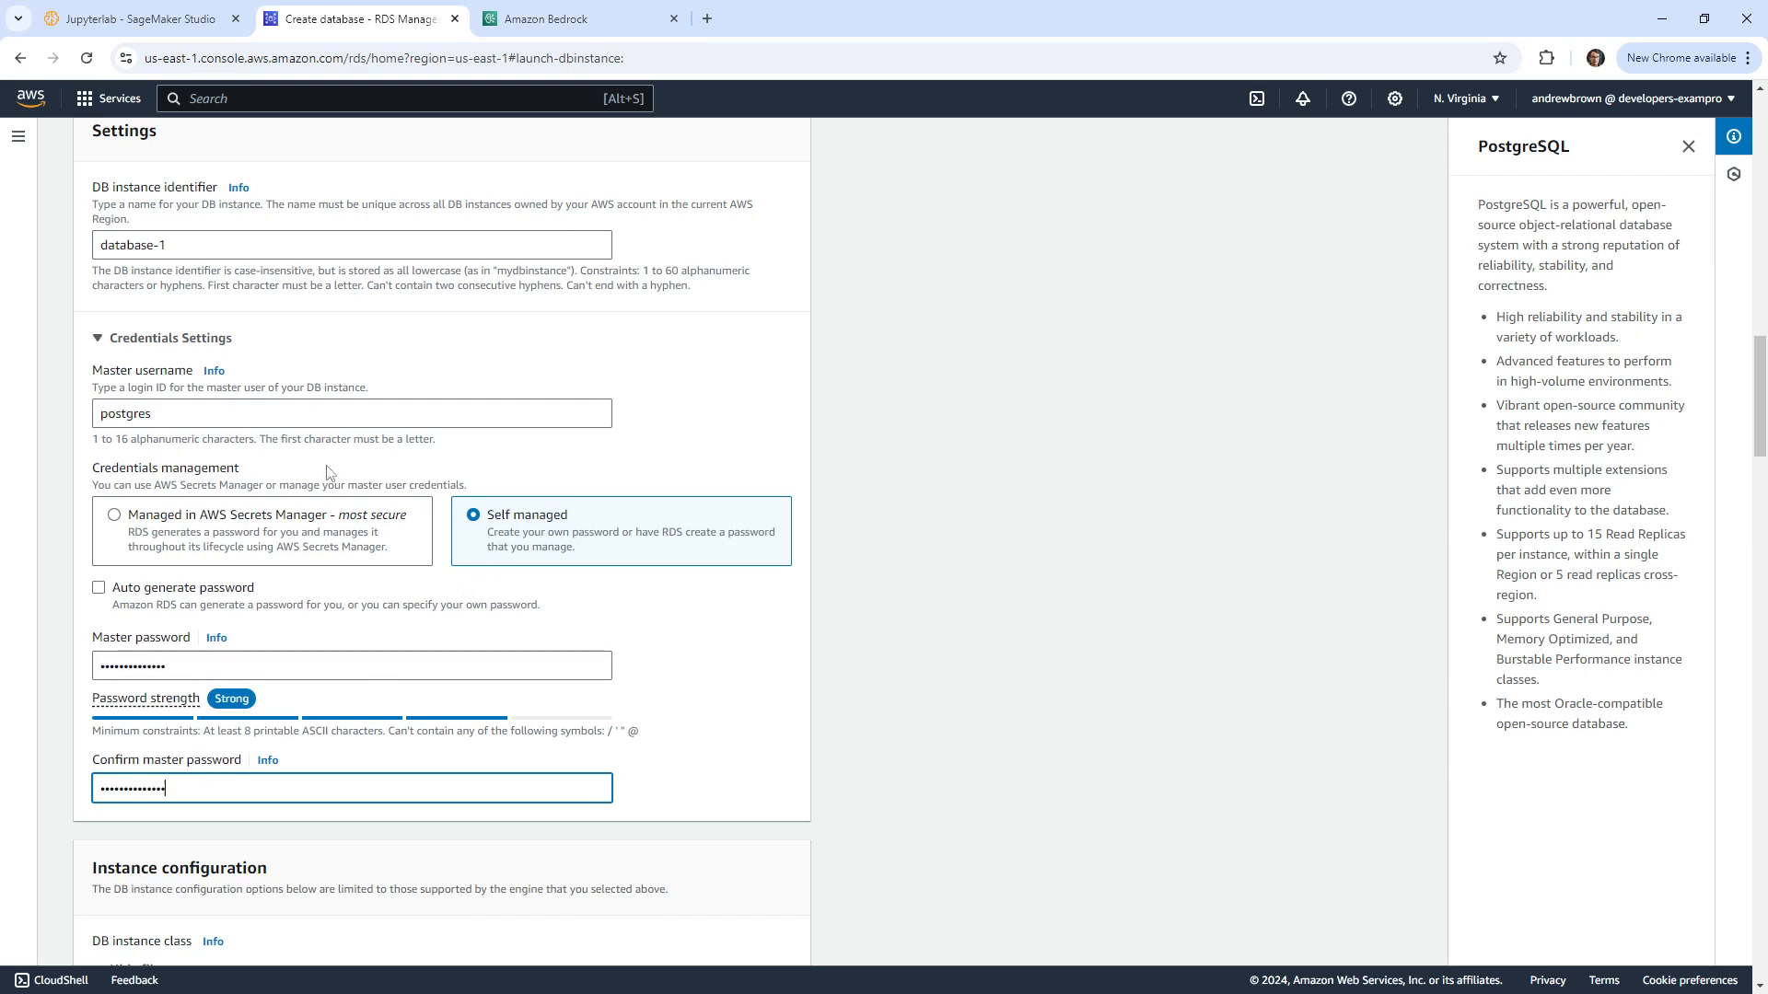
# Step: Review the credentials, DB instance class and storage type settings of the new database
pyautogui.scroll(-2, 476, 664)
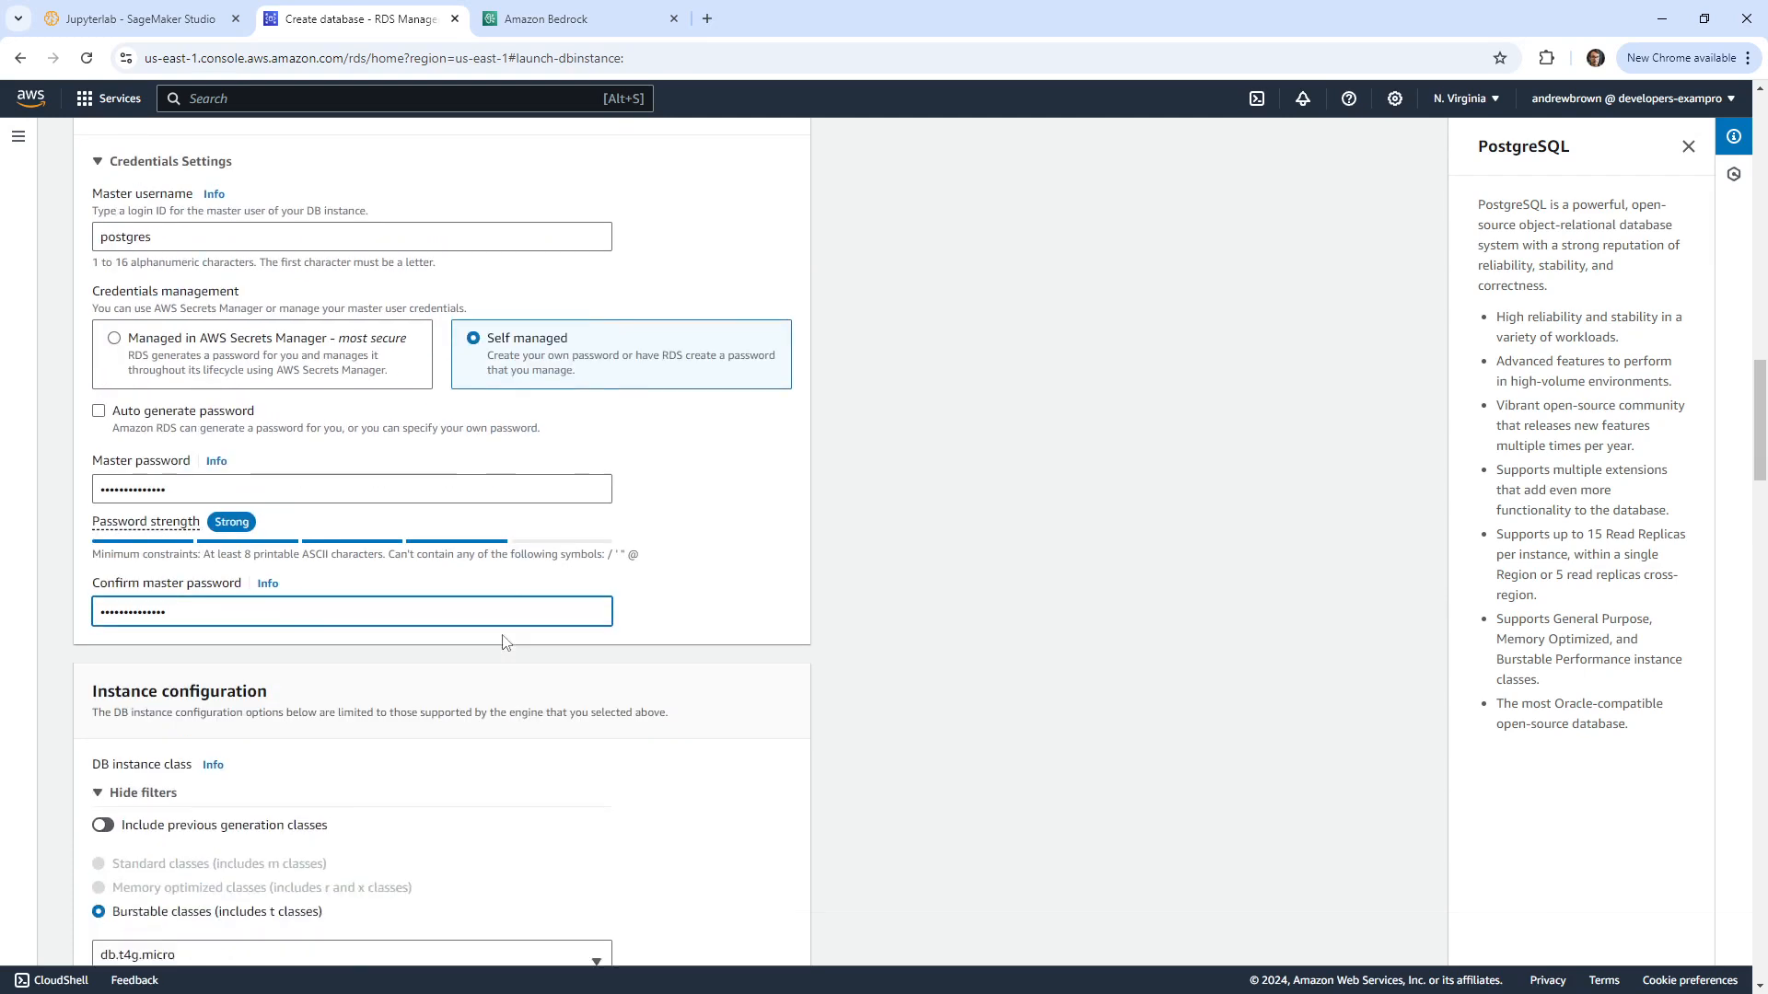
pyautogui.scroll(1, 501, 639)
pyautogui.scroll(4, 441, 564)
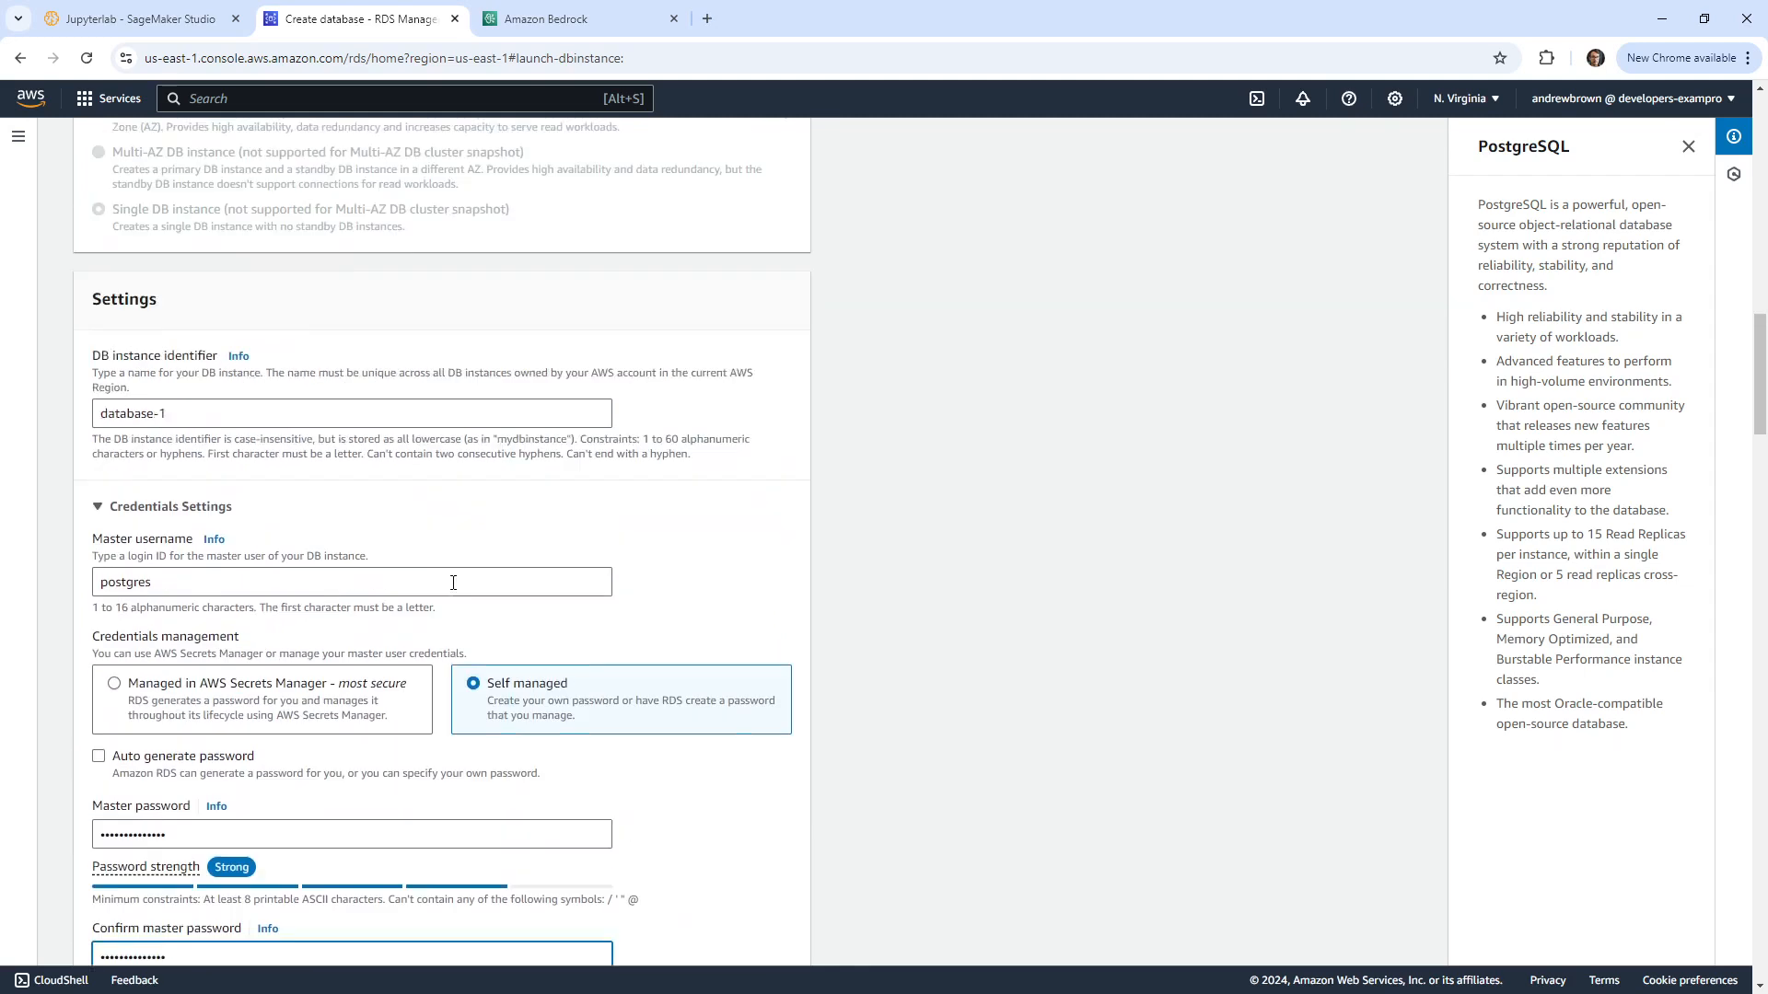
pyautogui.scroll(-9, 346, 605)
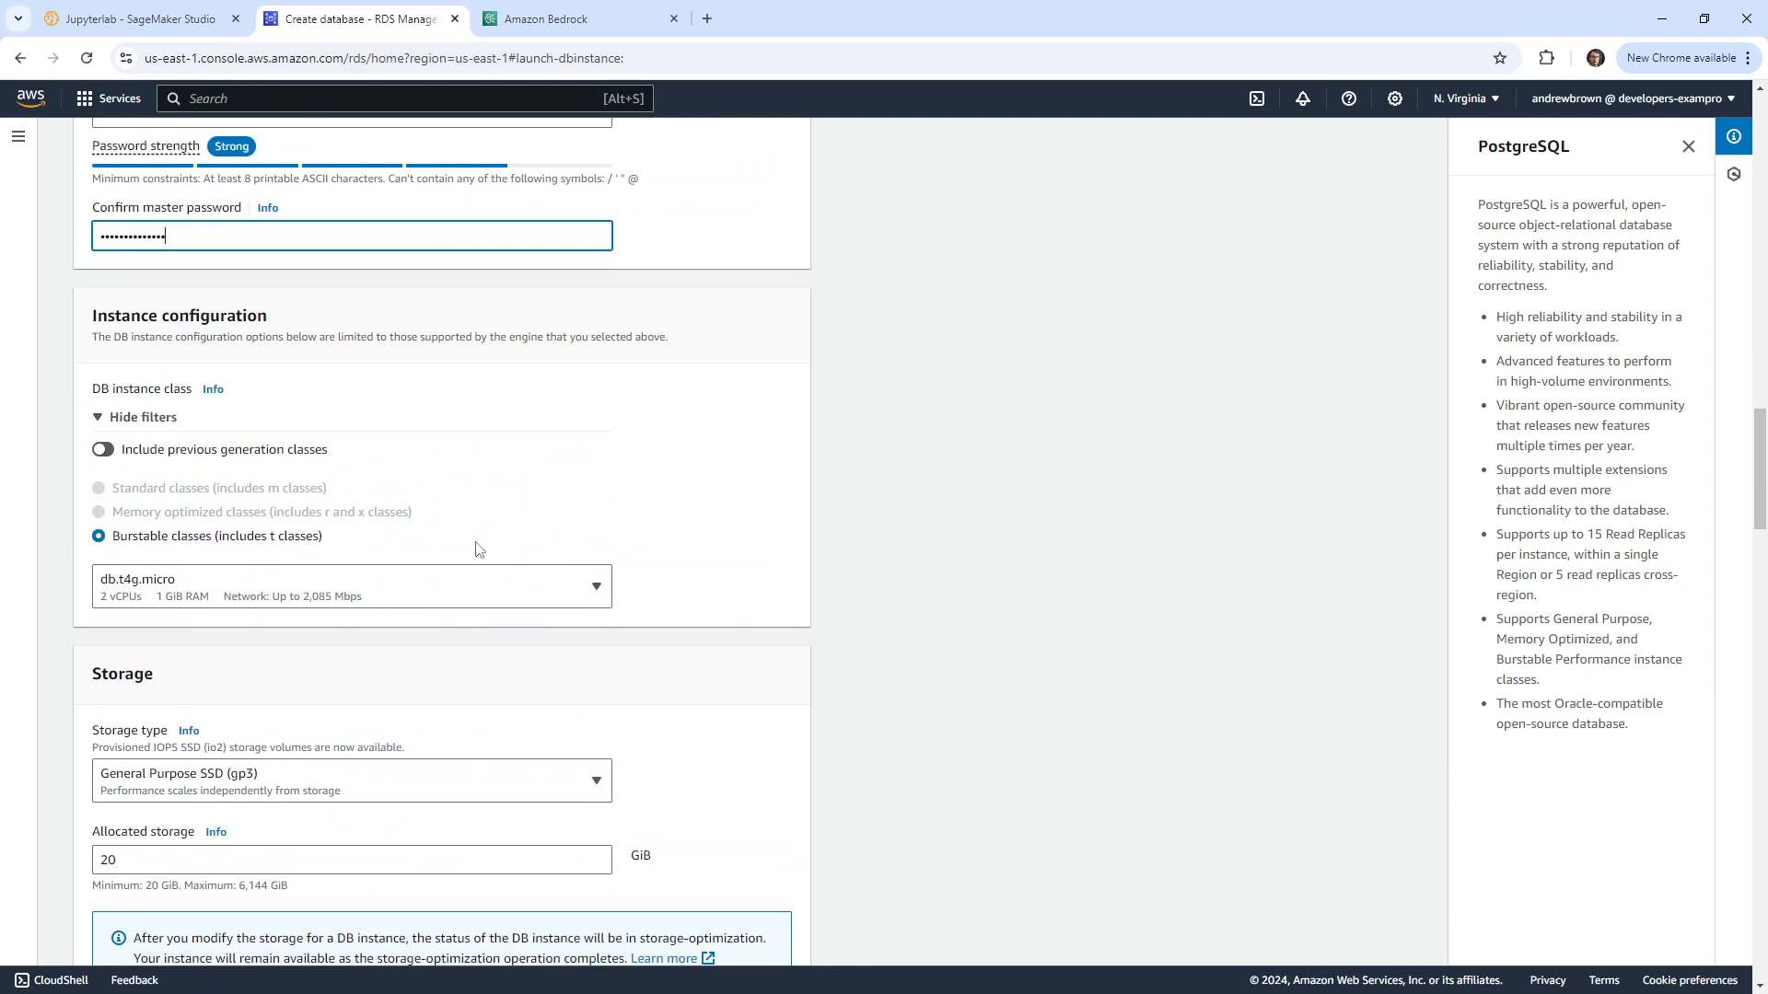
pyautogui.scroll(-3, 343, 530)
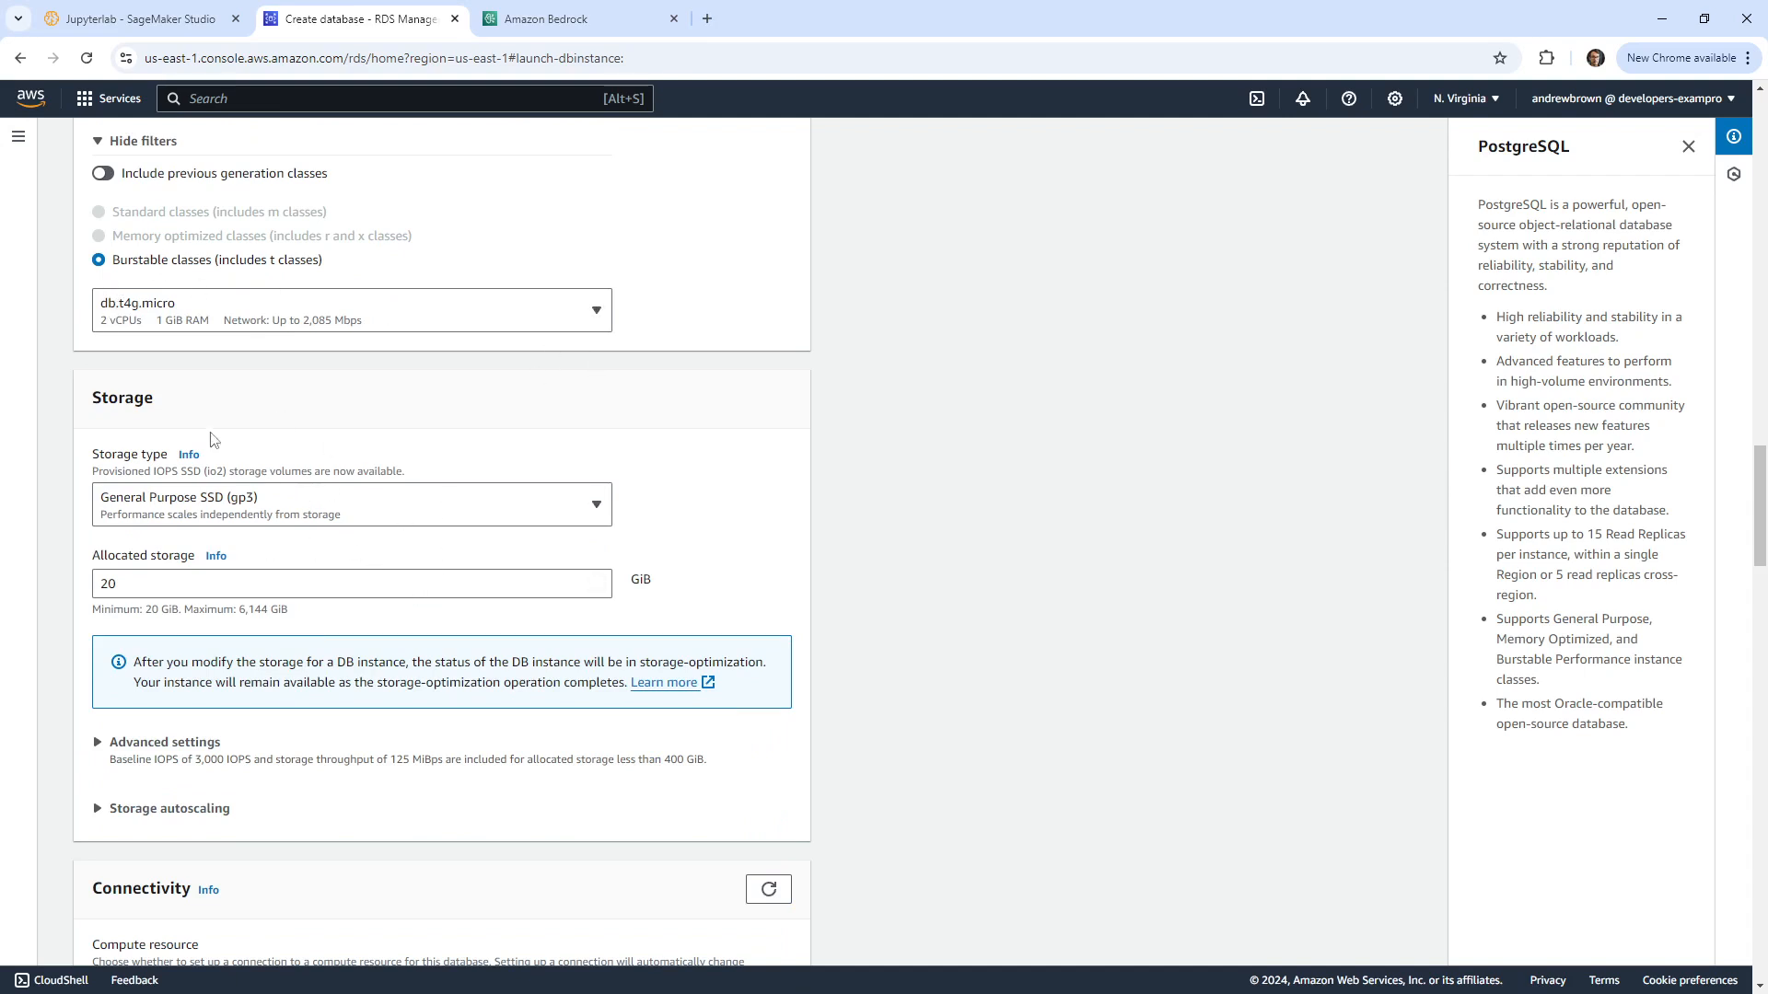
pyautogui.scroll(1, 212, 434)
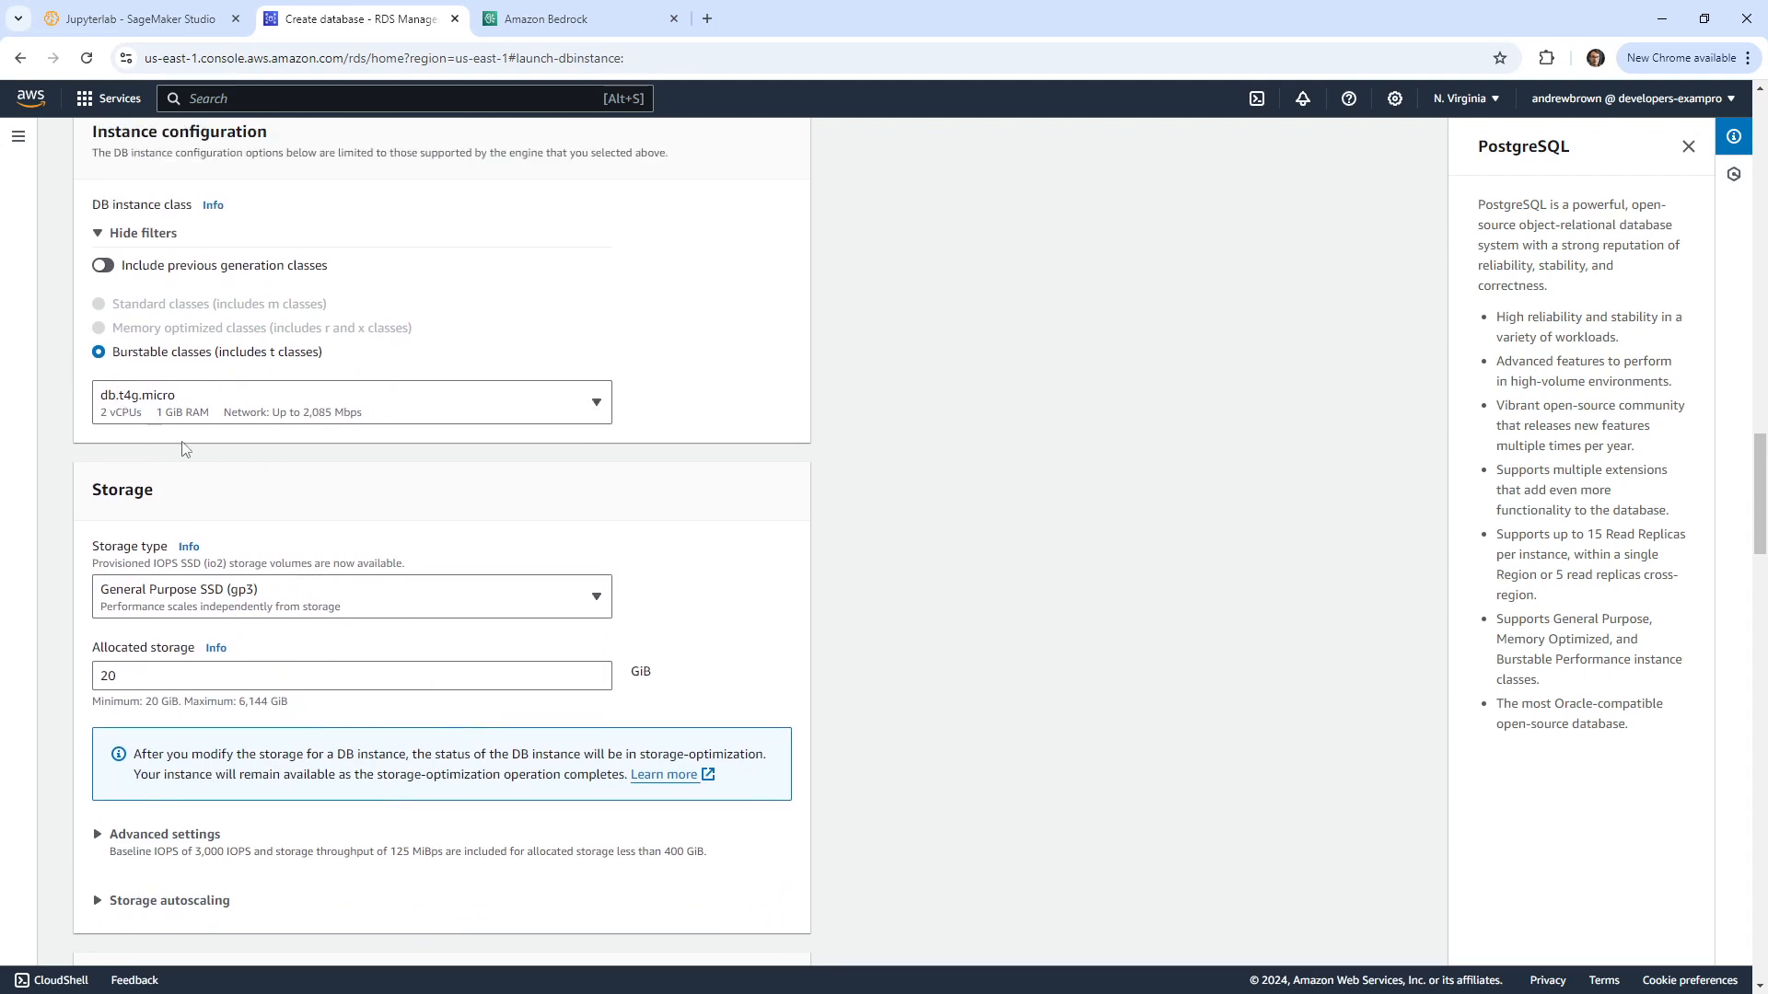
pyautogui.scroll(-2, 210, 438)
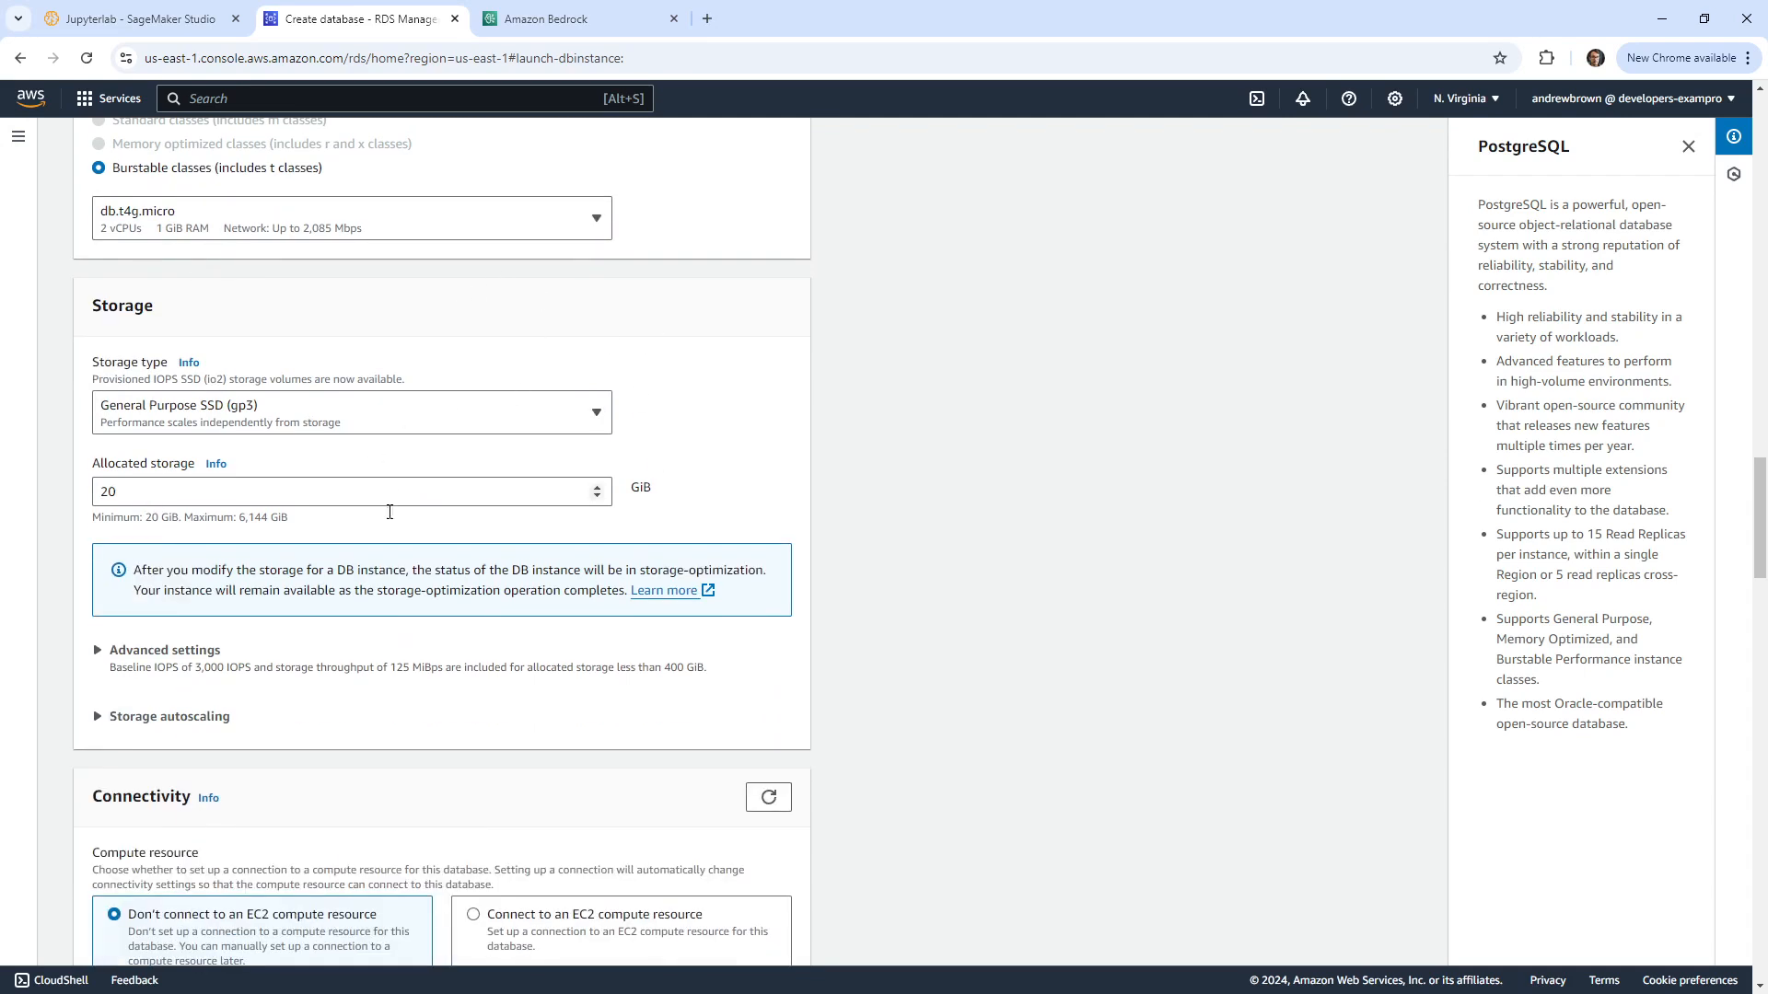
# Step: Expand the advanced storage and storage autoscaling settings and disable storage autoscaling
pyautogui.scroll(-2, 143, 596)
pyautogui.click(99, 468)
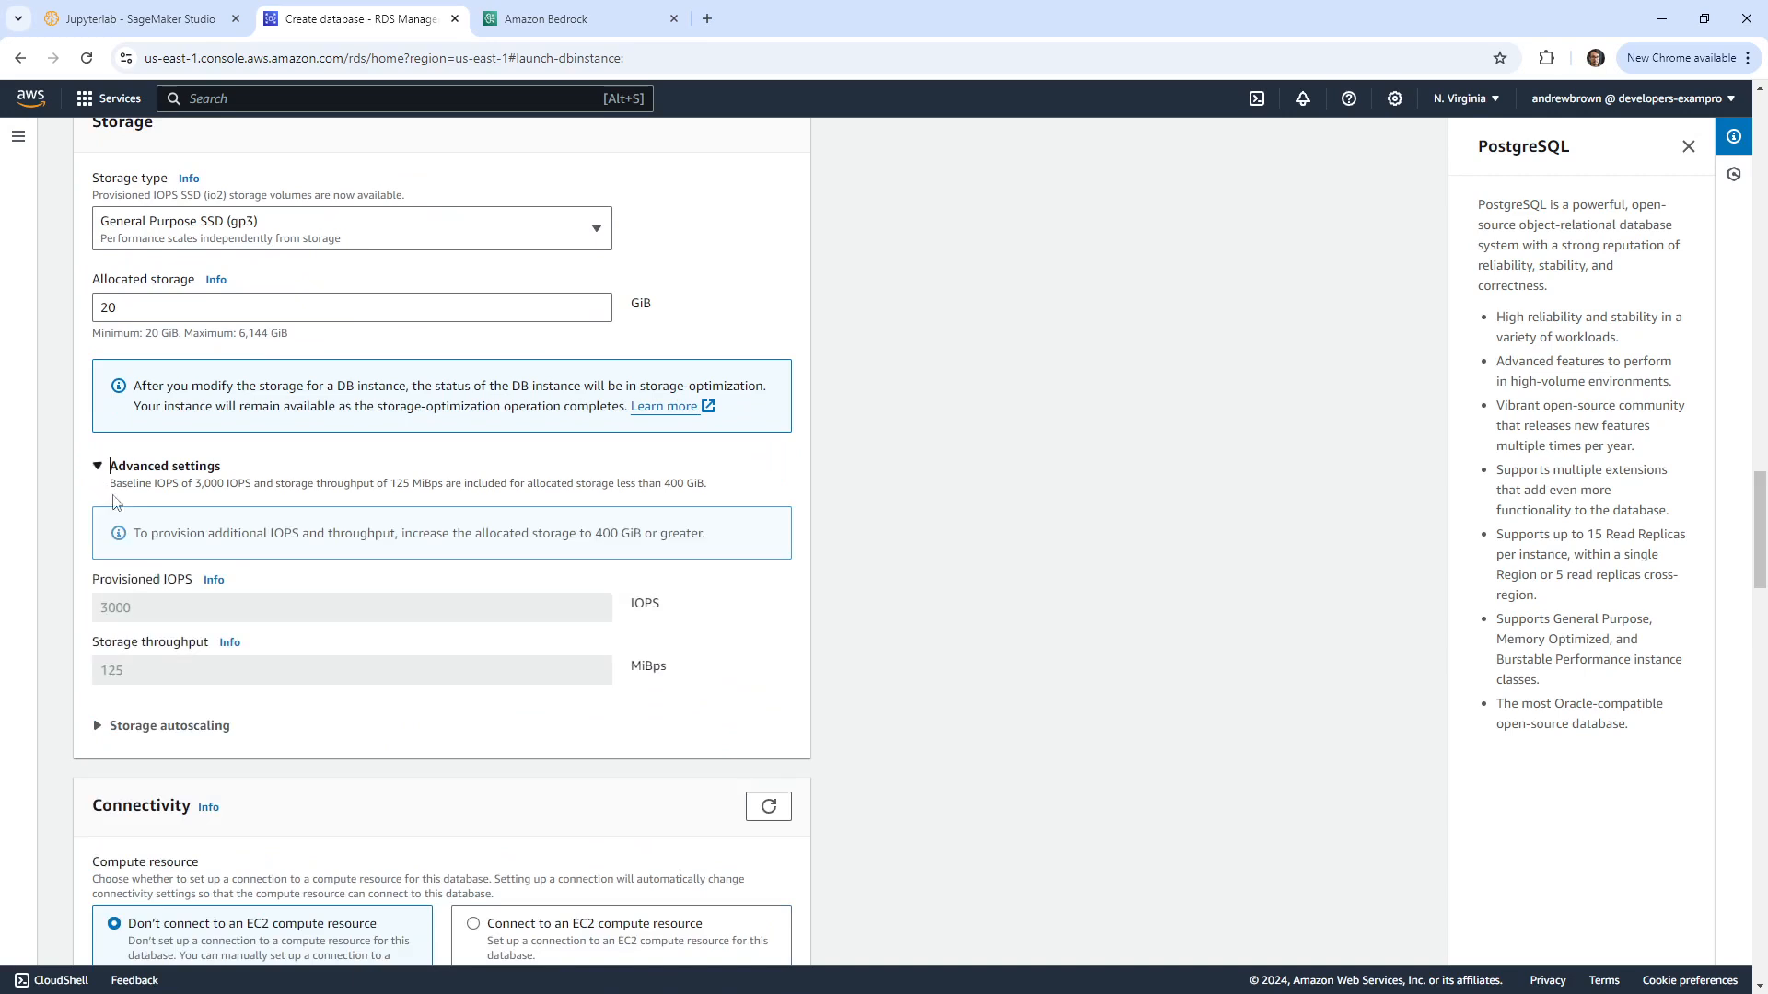
pyautogui.scroll(-1, 103, 612)
pyautogui.click(102, 632)
pyautogui.scroll(-4, 92, 552)
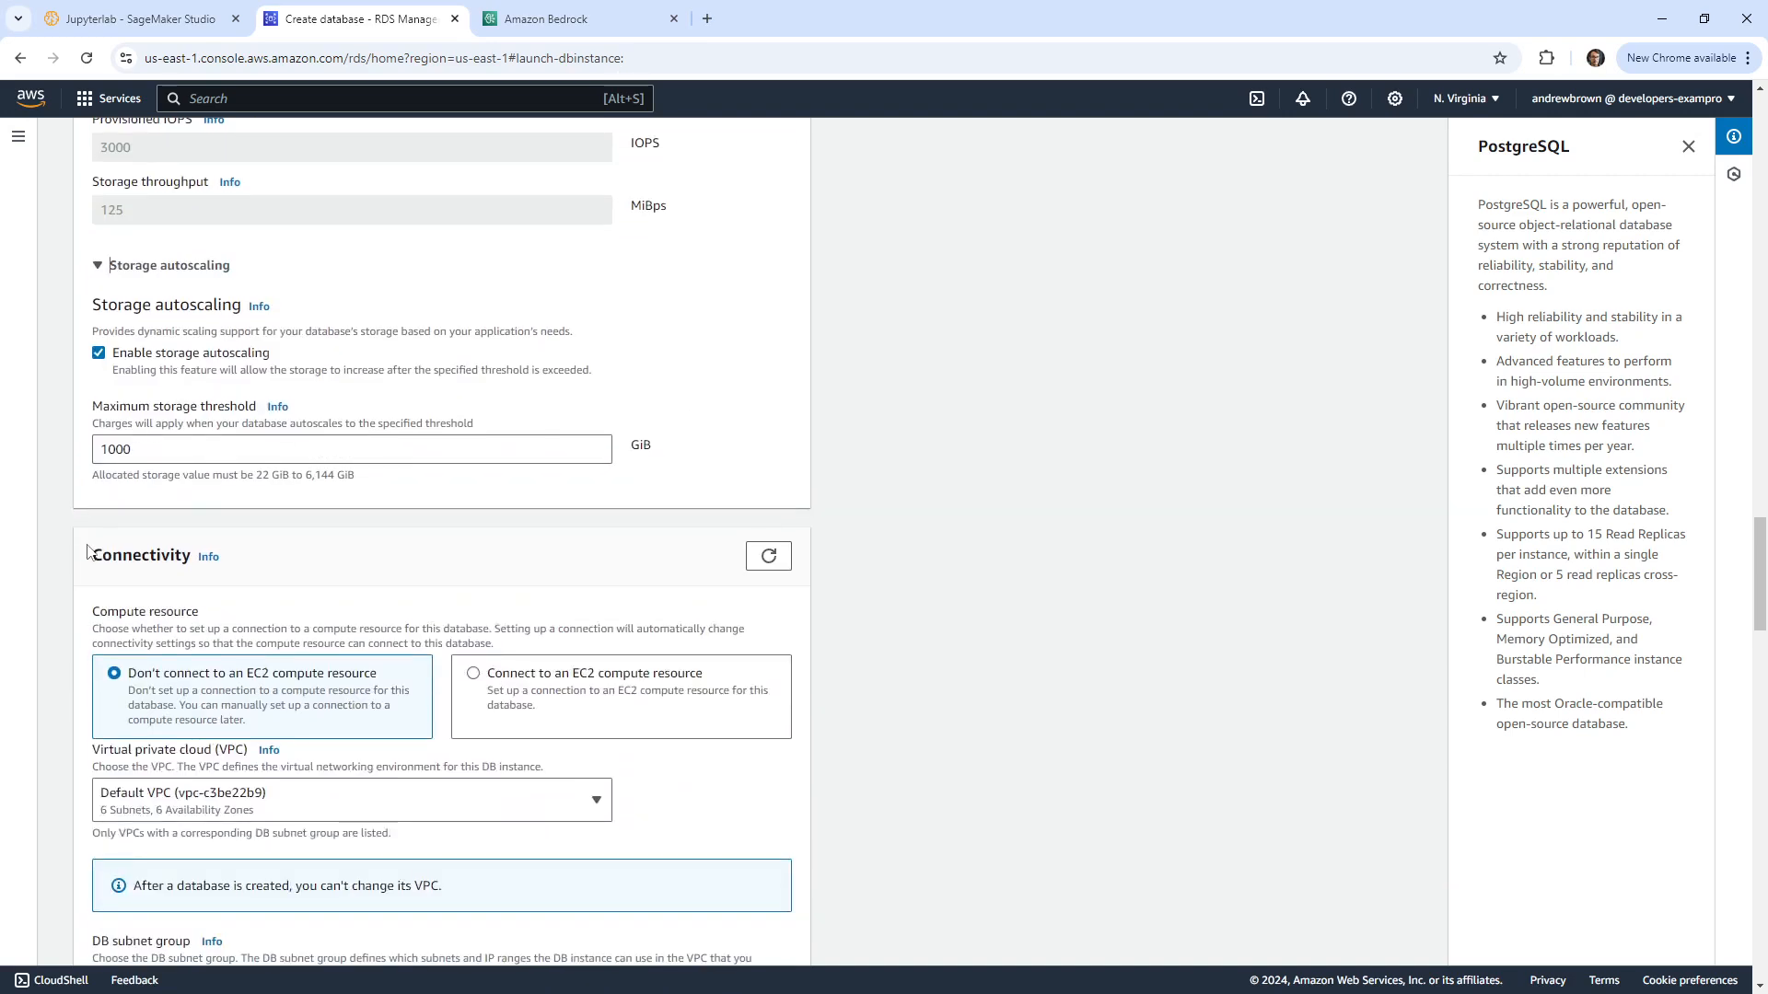
pyautogui.scroll(2, 96, 549)
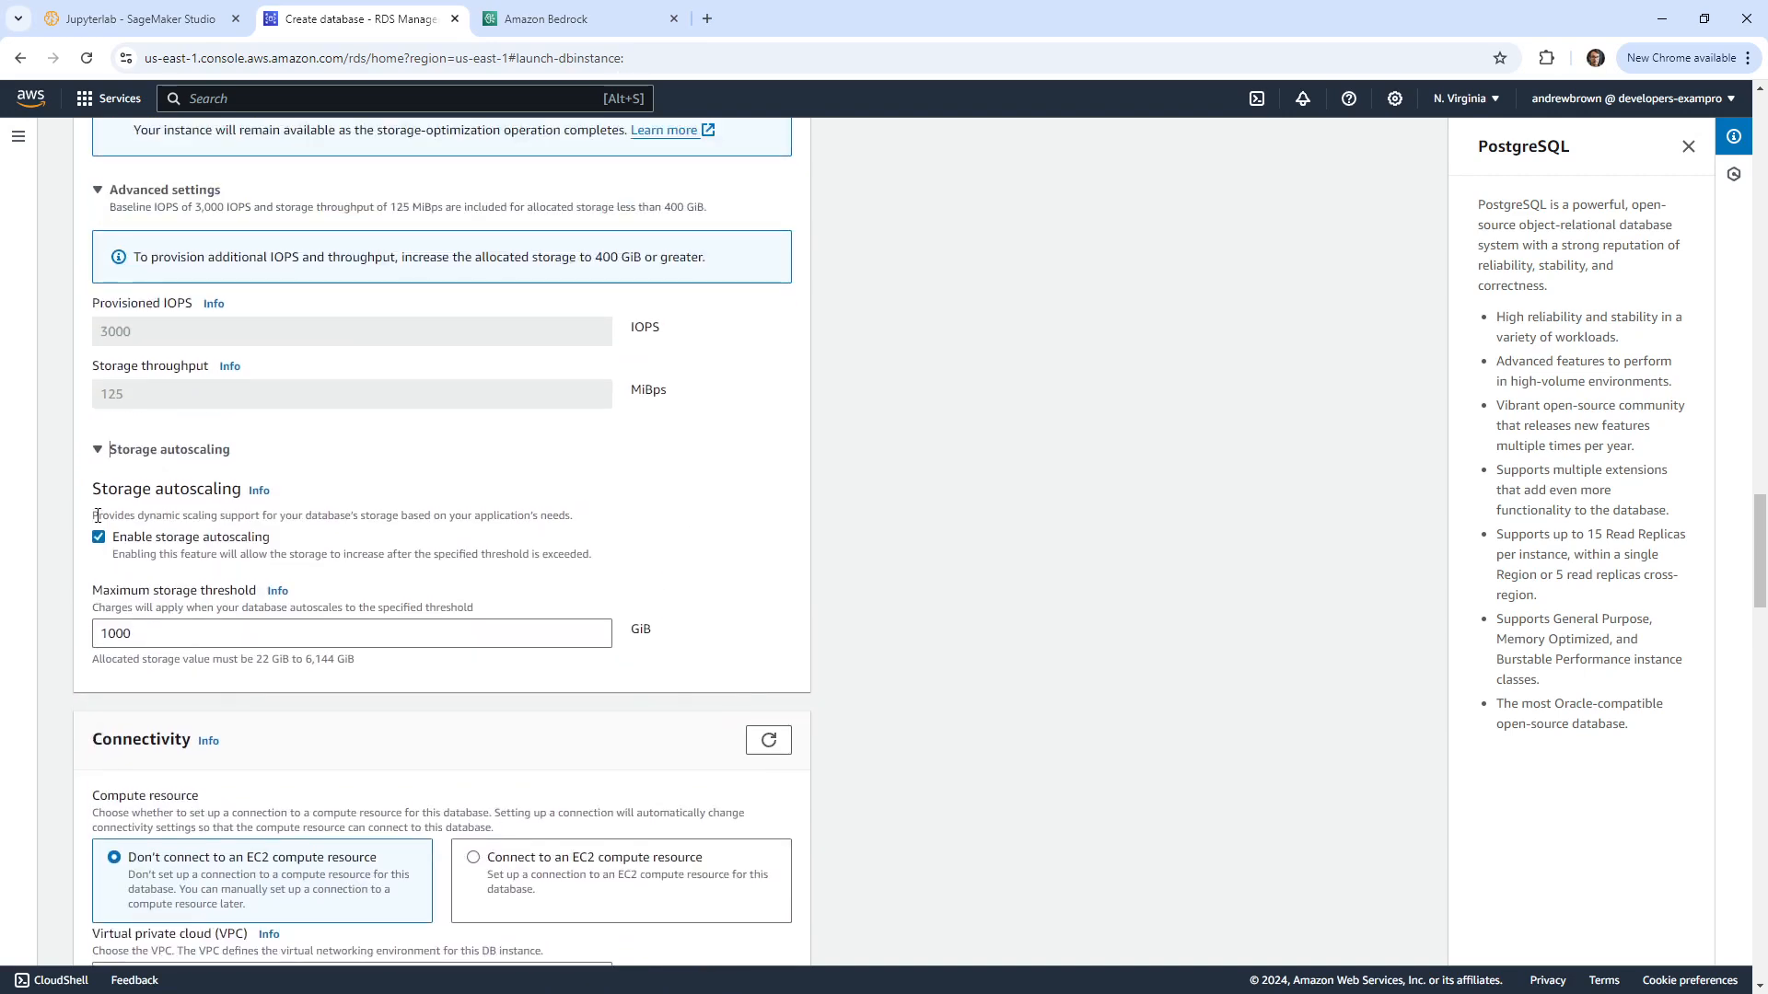
pyautogui.click(99, 534)
# Step: Allow public access to the database in the connectivity settings, keeping the default VPC and DB subnet group
pyautogui.scroll(2, 152, 456)
pyautogui.scroll(-5, 156, 478)
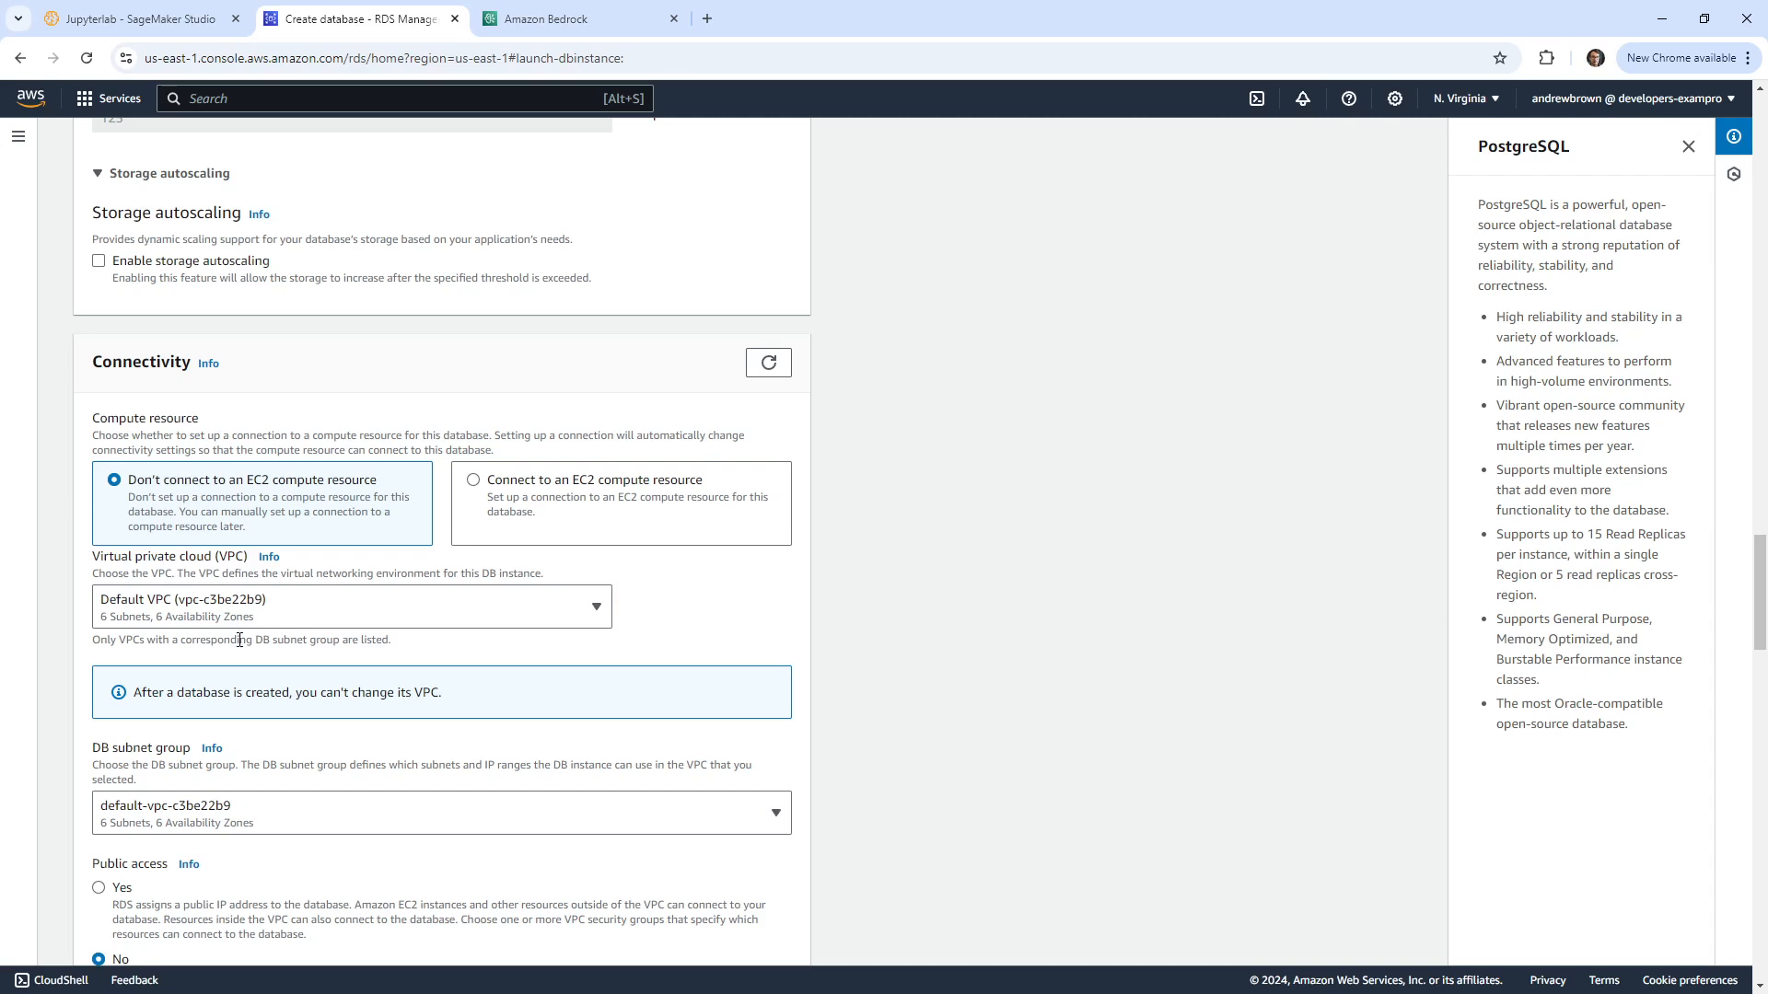
pyautogui.scroll(-2, 437, 663)
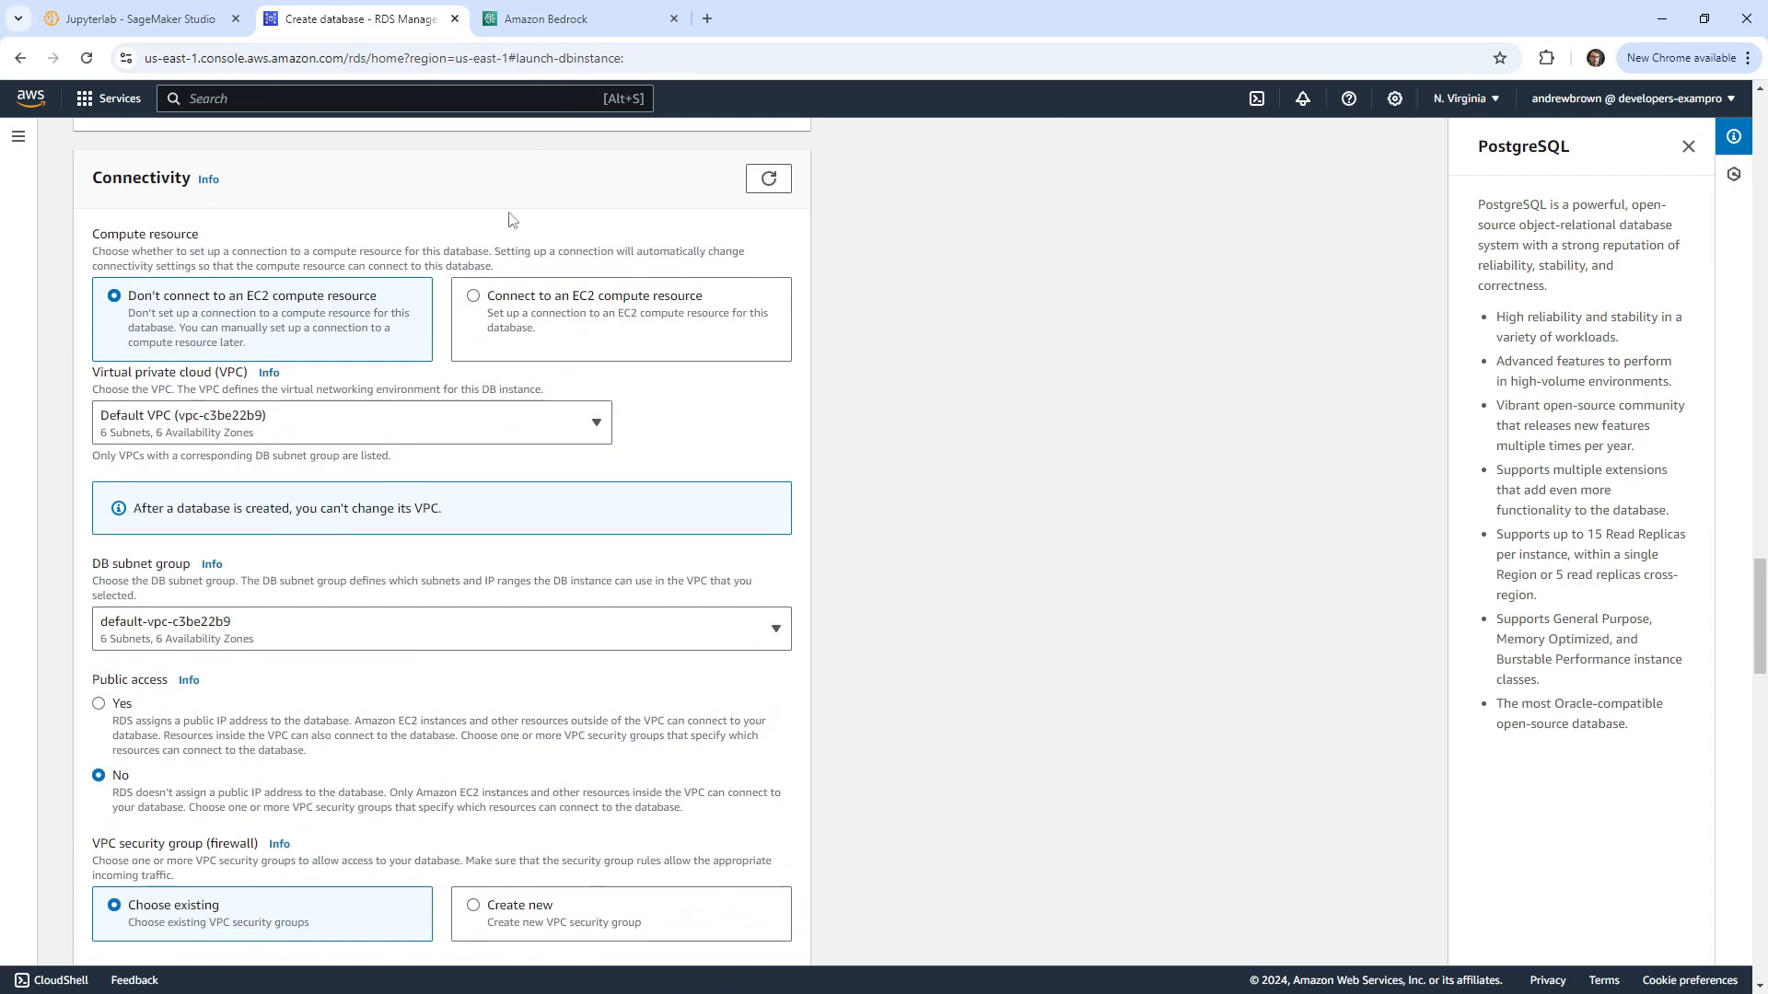
pyautogui.scroll(-2, 553, 387)
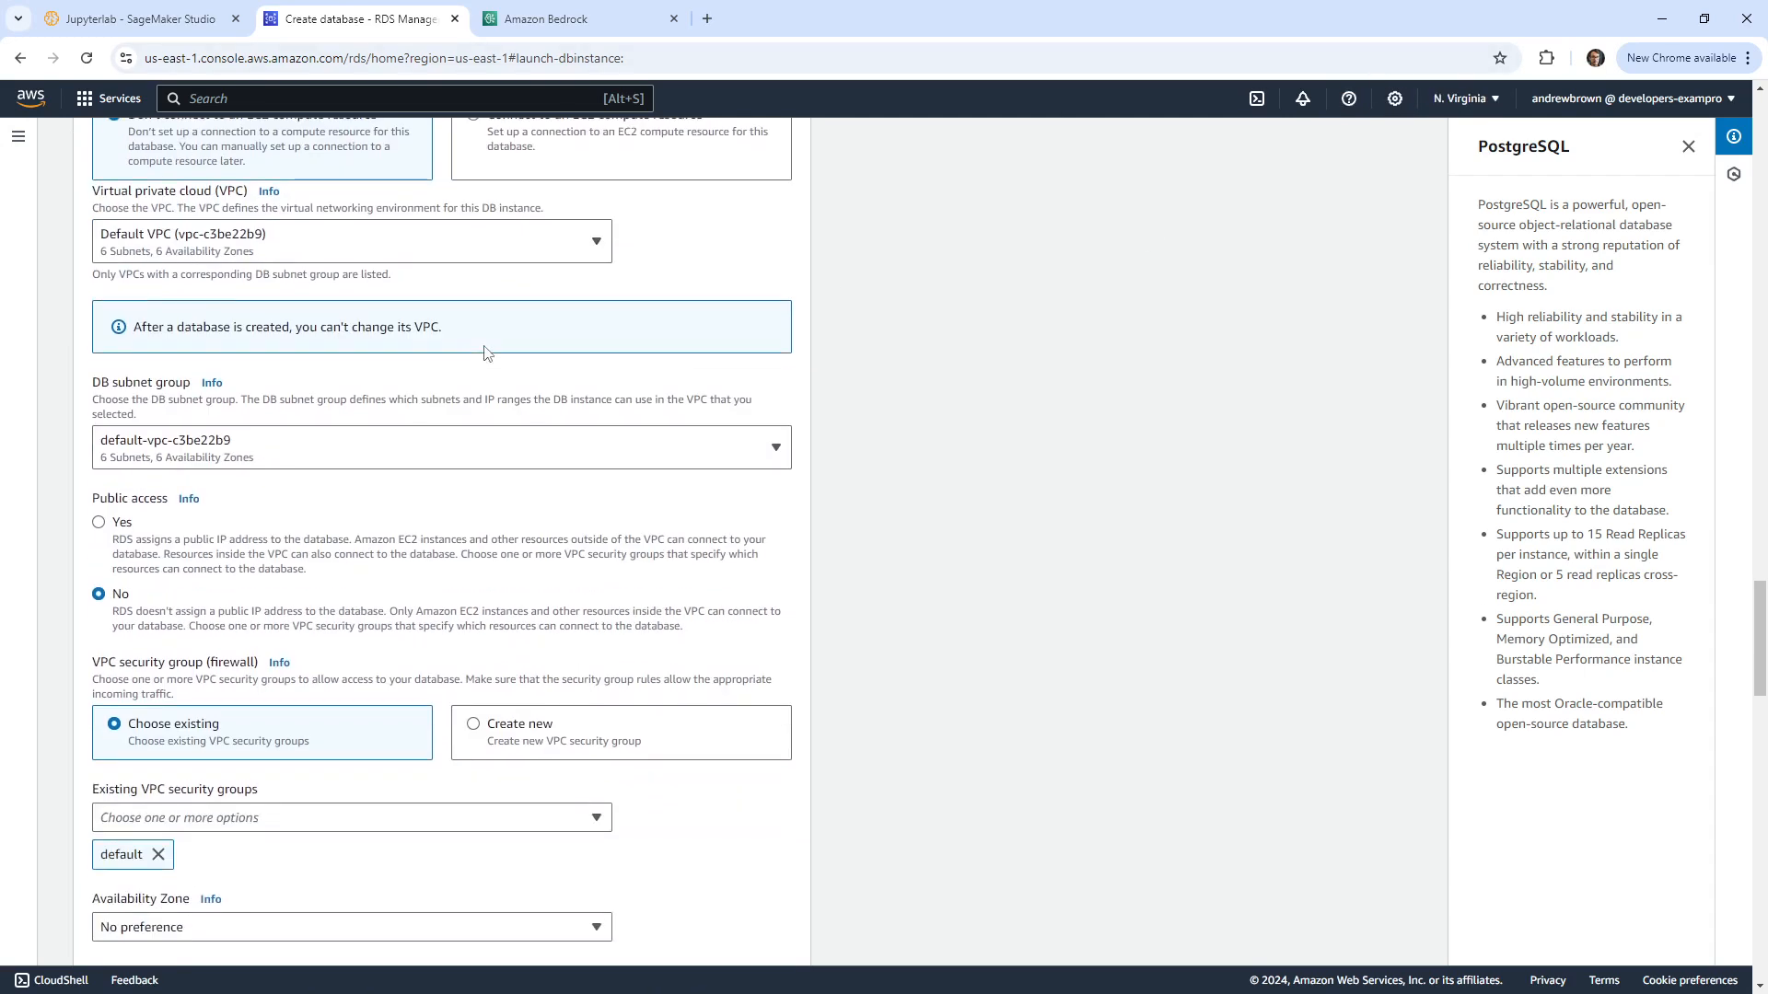
pyautogui.click(98, 520)
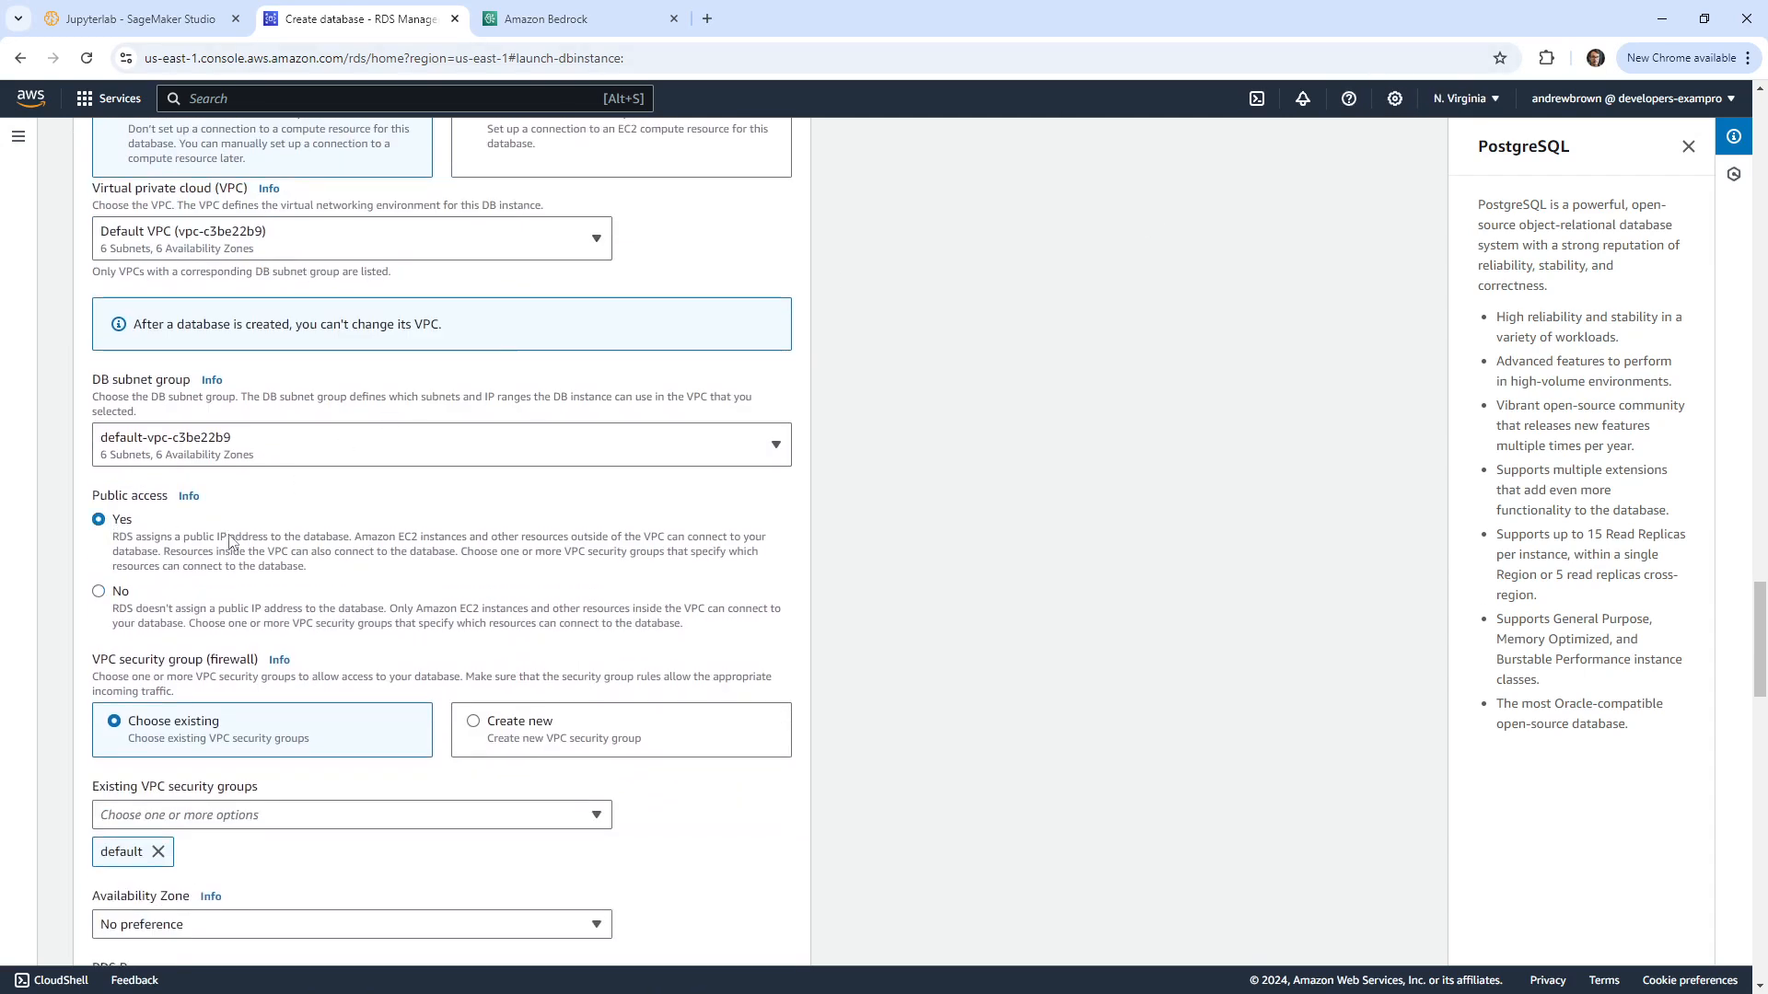
# Step: Review the security group, proxy and certificate settings, and expand the additional connectivity configuration with the database port
pyautogui.scroll(-3, 294, 538)
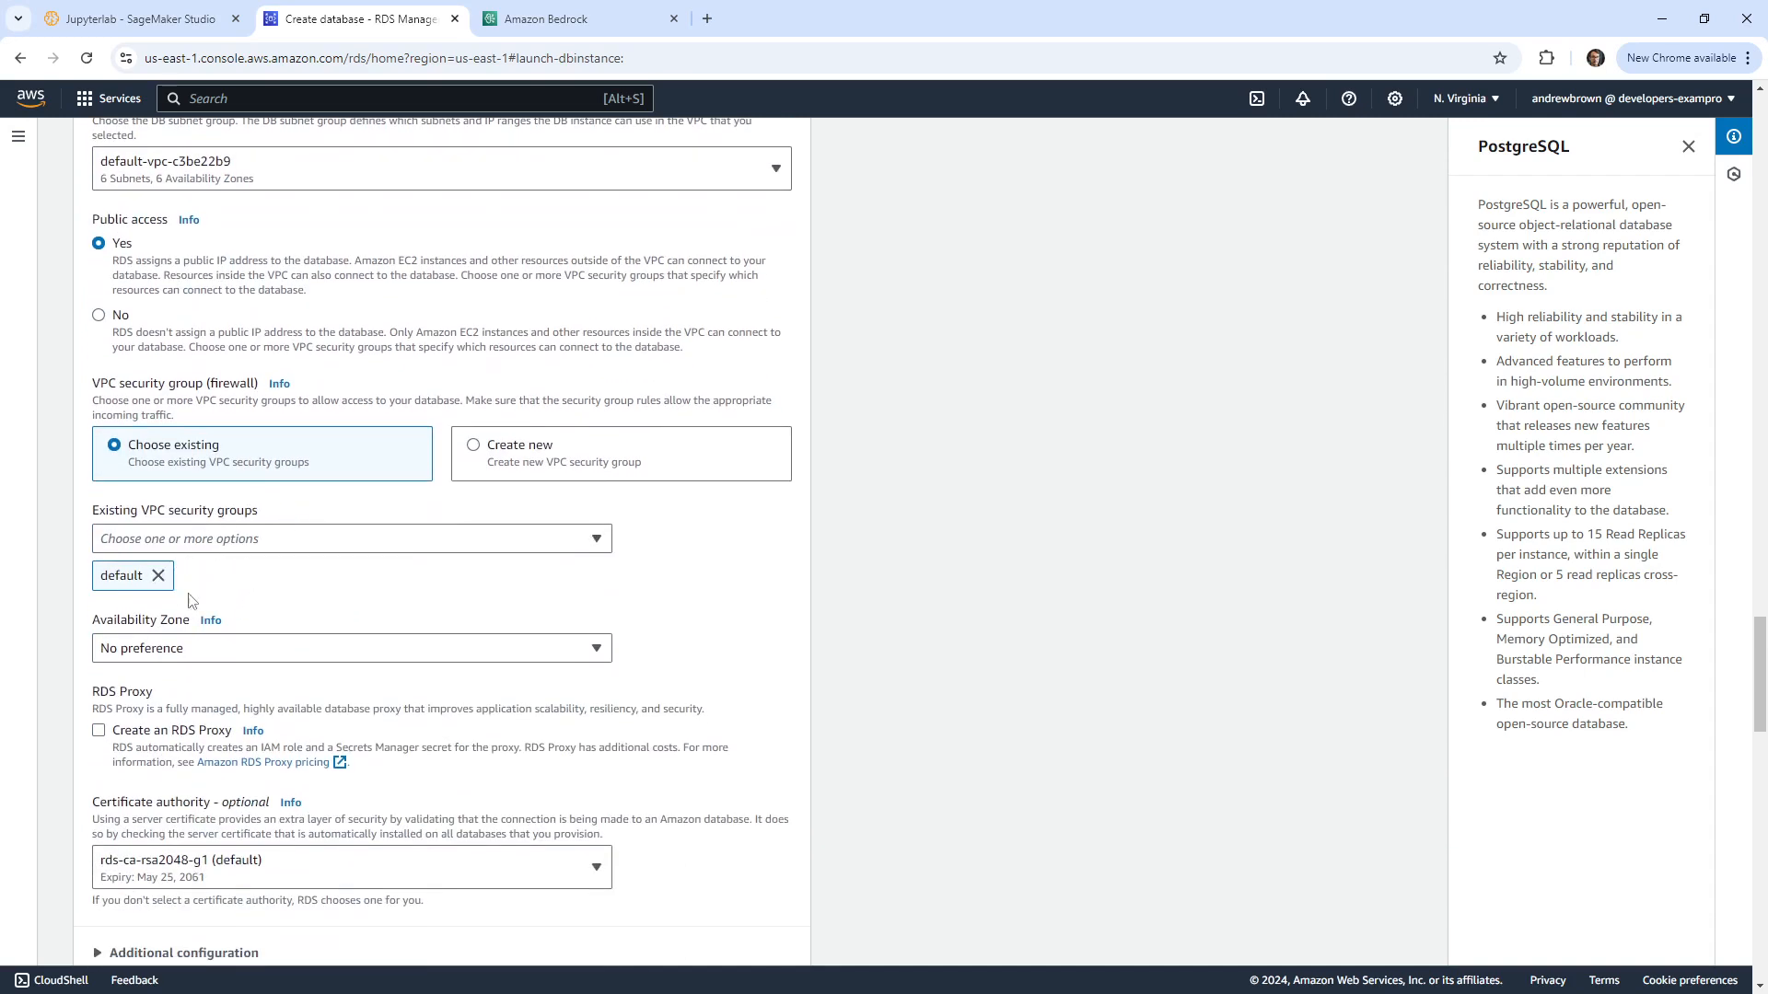
pyautogui.scroll(-2, 211, 625)
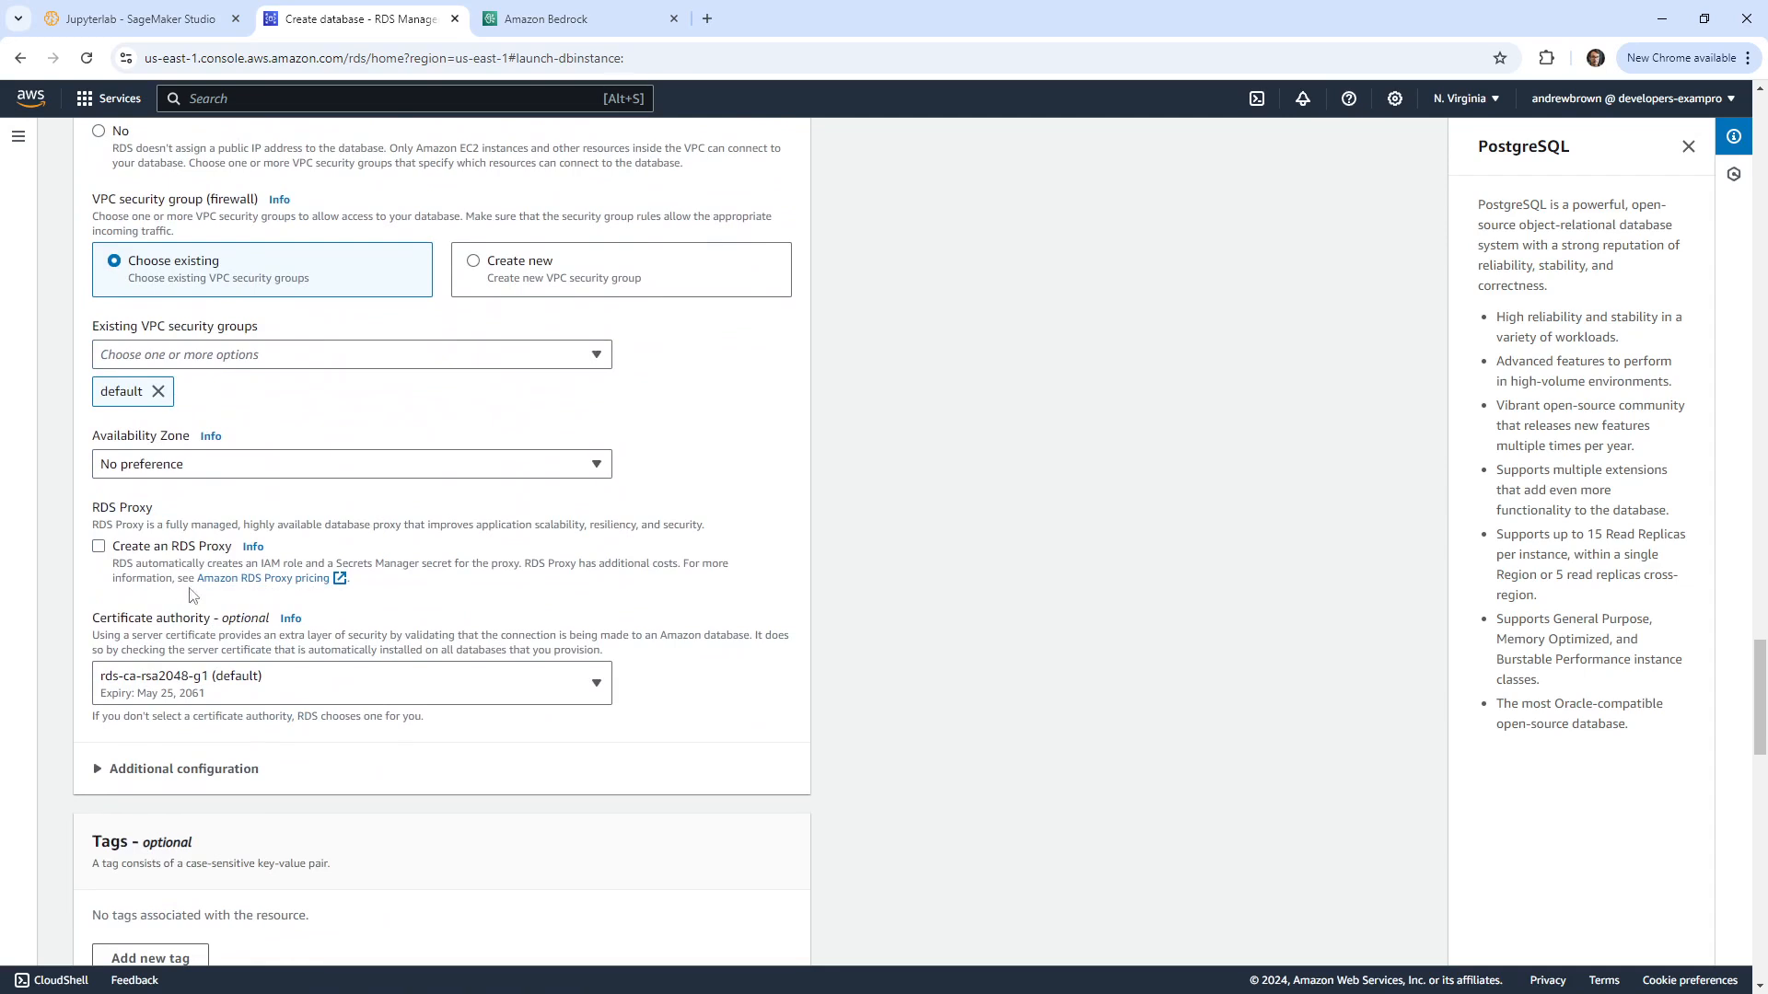
pyautogui.scroll(-2, 175, 594)
pyautogui.click(103, 585)
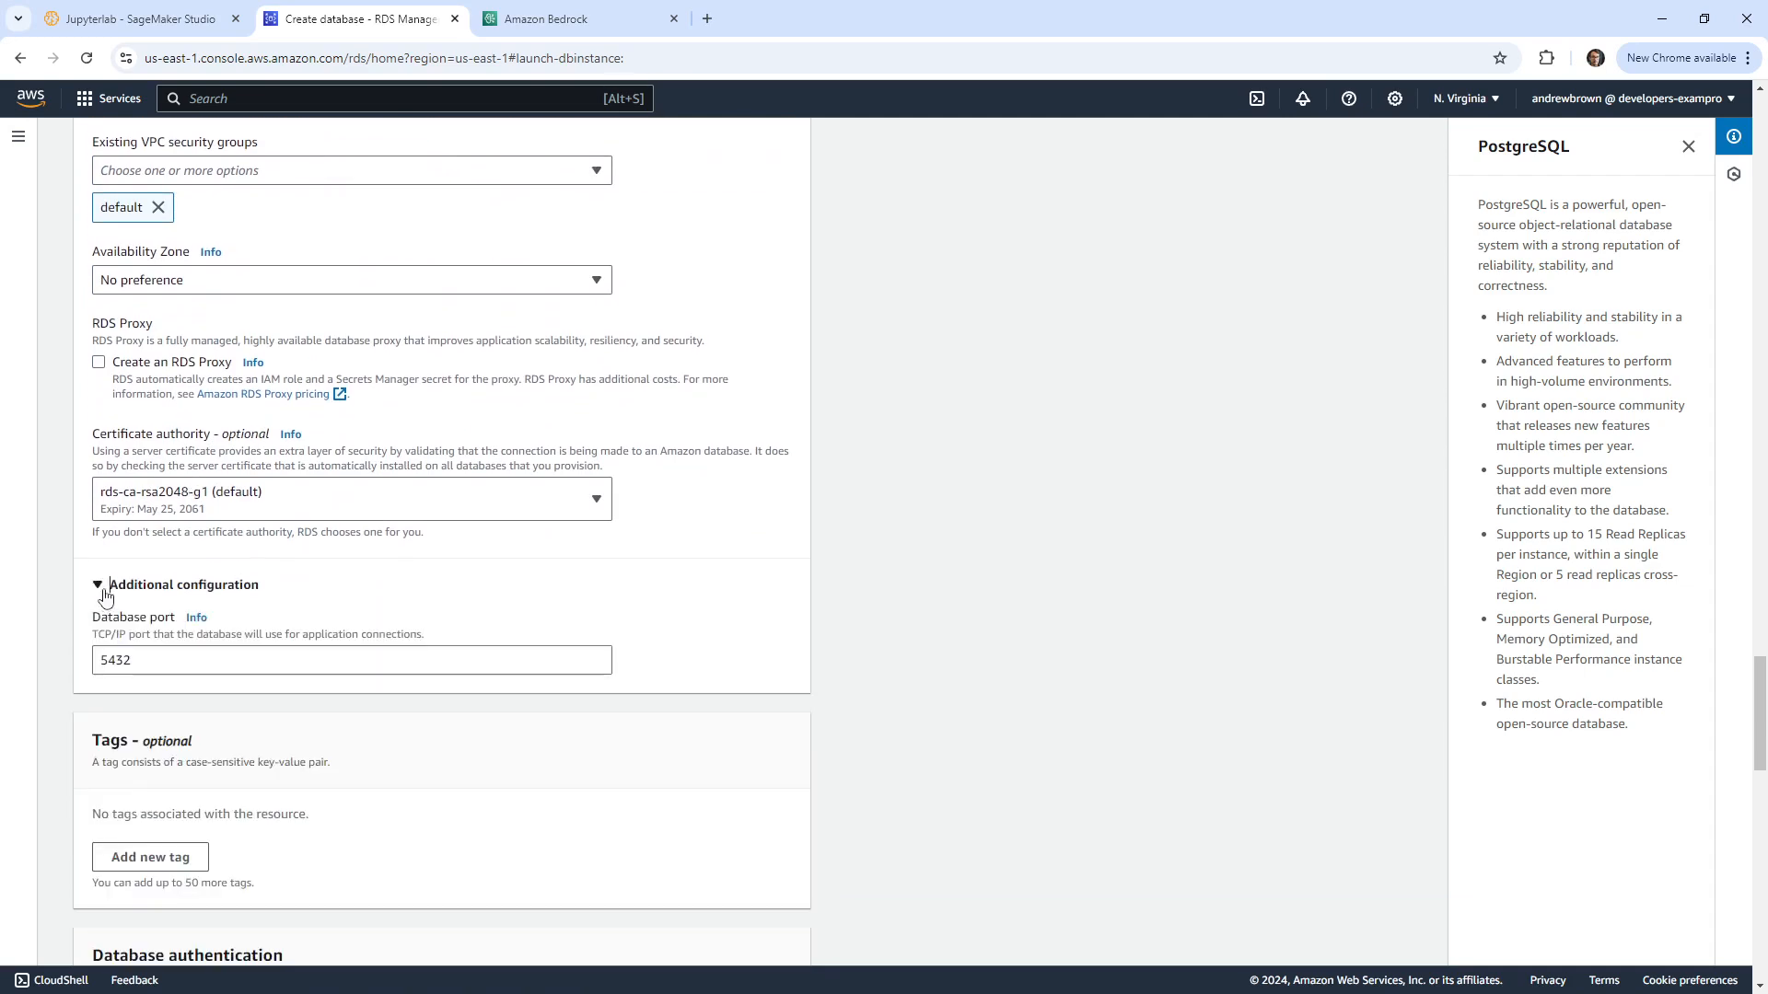
# Step: Keep password authentication for the database and turn off Performance Insights in the monitoring settings
pyautogui.scroll(-1, 105, 592)
pyautogui.scroll(-7, 106, 591)
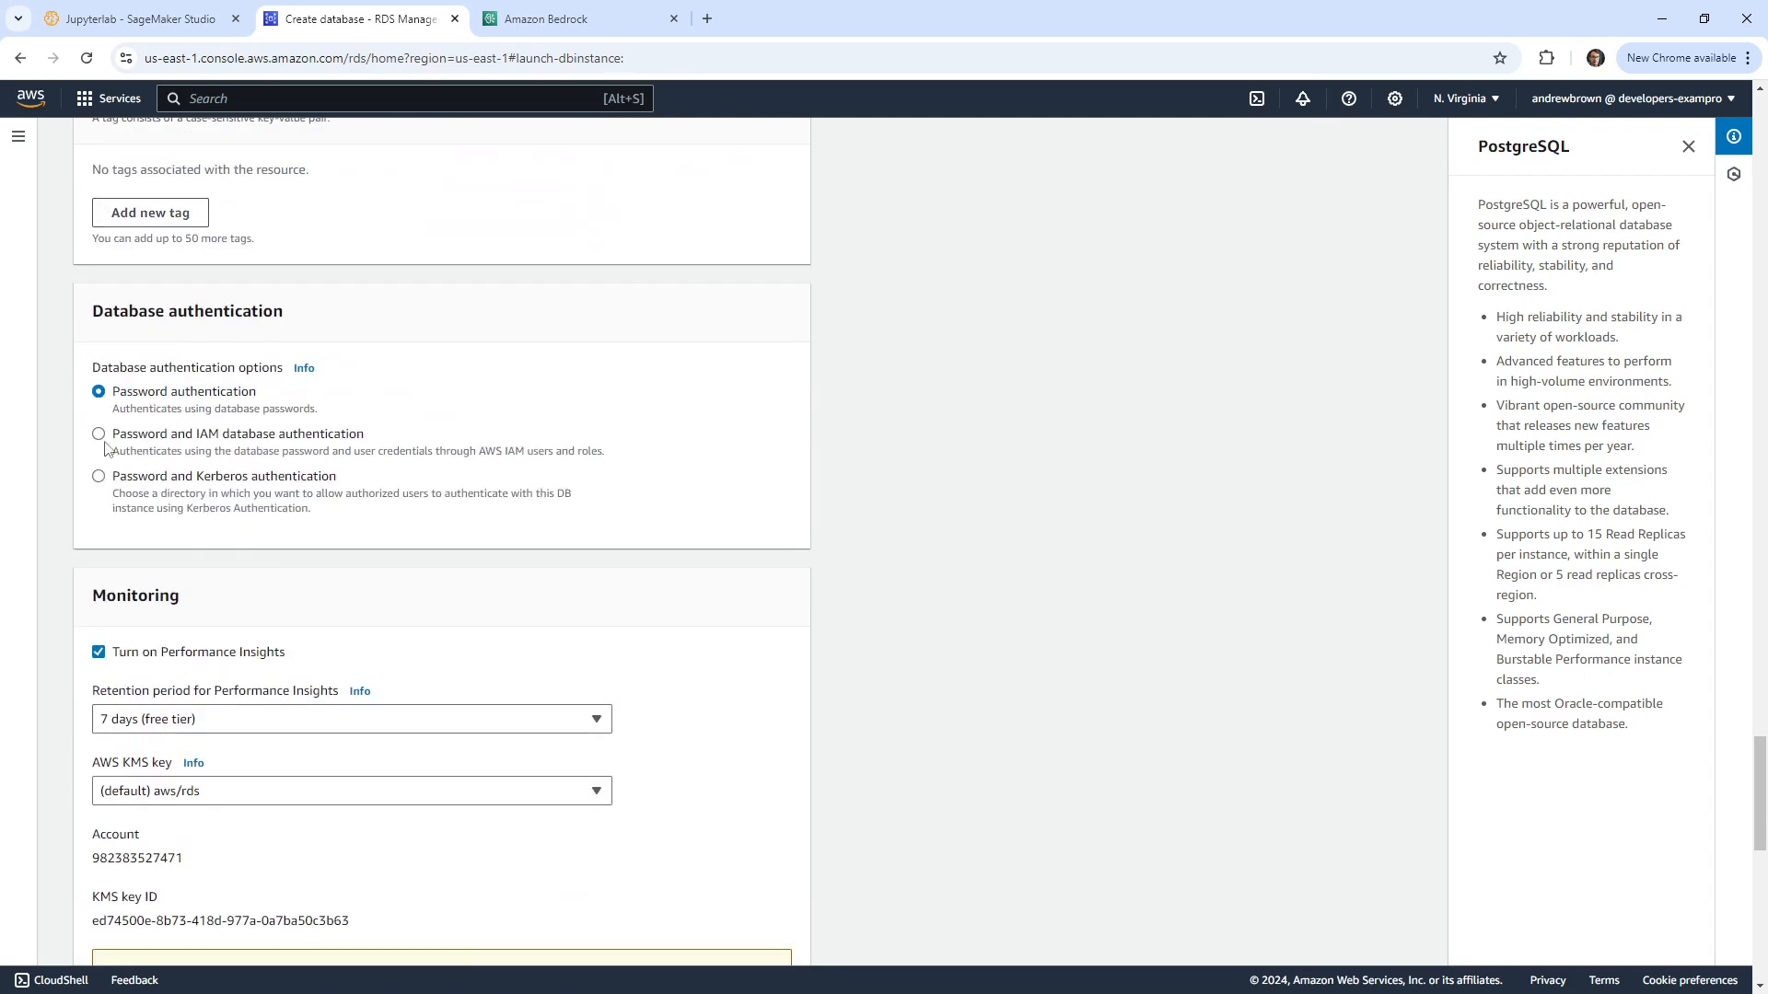
pyautogui.scroll(-1, 166, 668)
pyautogui.scroll(-1, 110, 493)
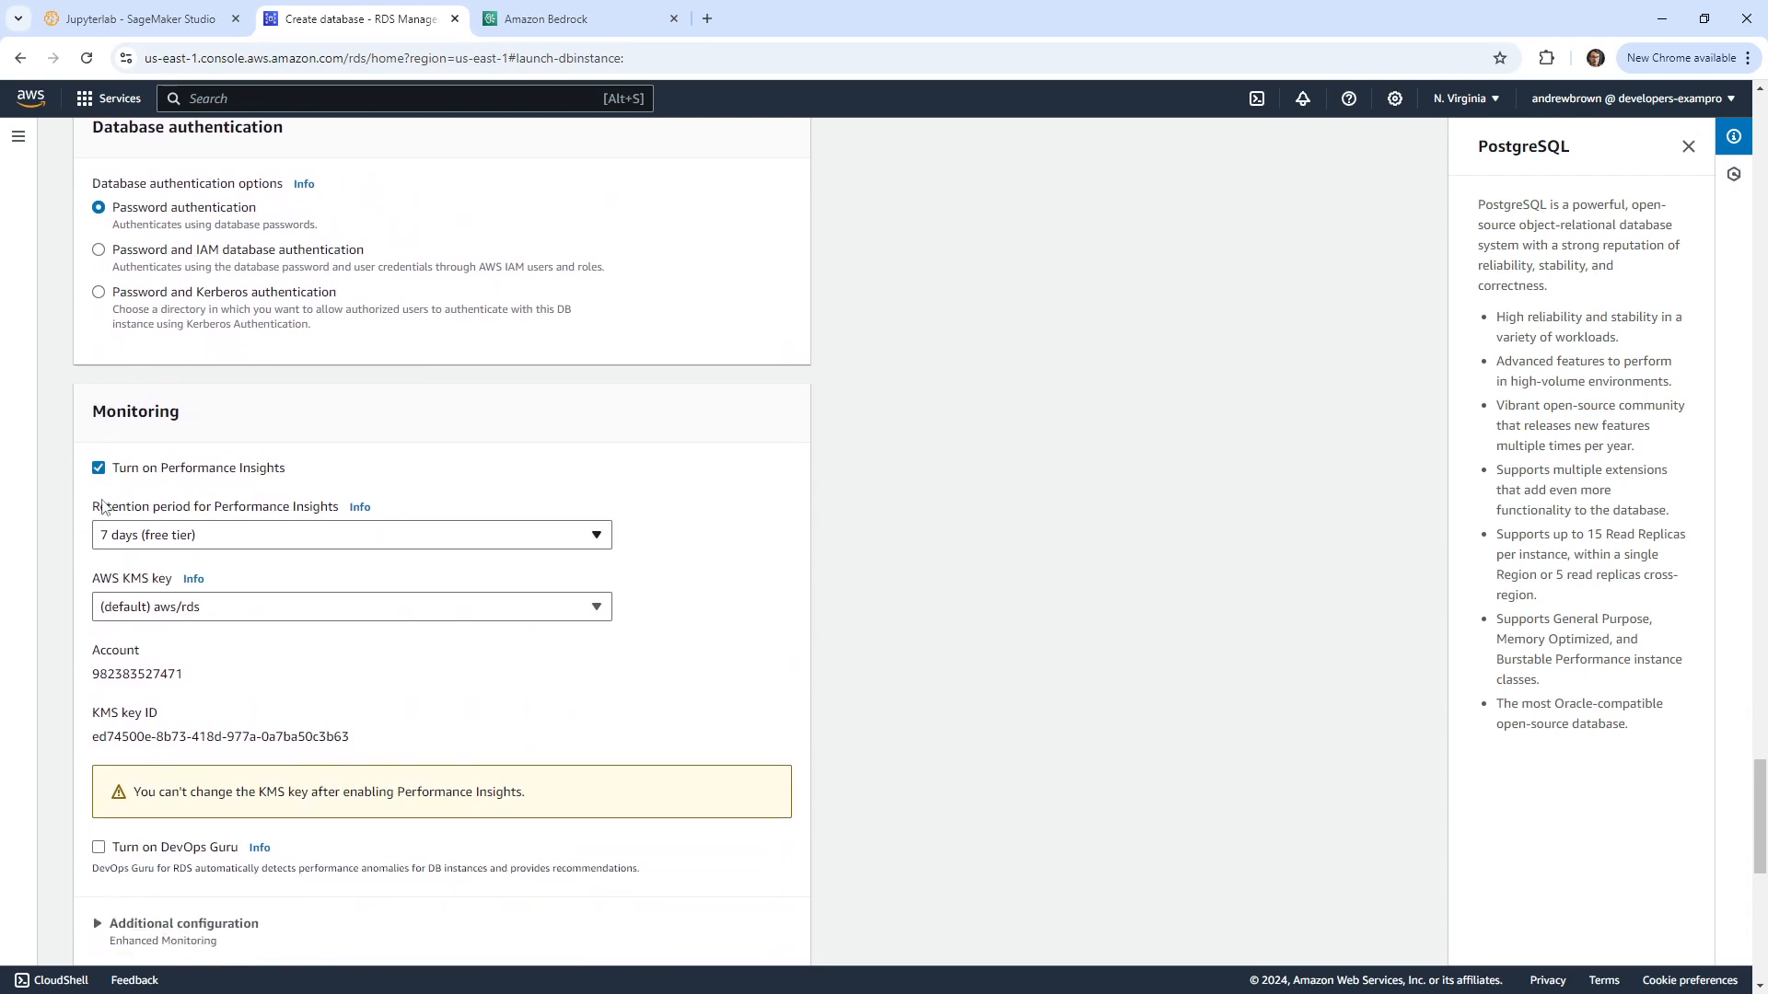
pyautogui.click(99, 469)
pyautogui.click(98, 469)
pyautogui.scroll(-3, 99, 476)
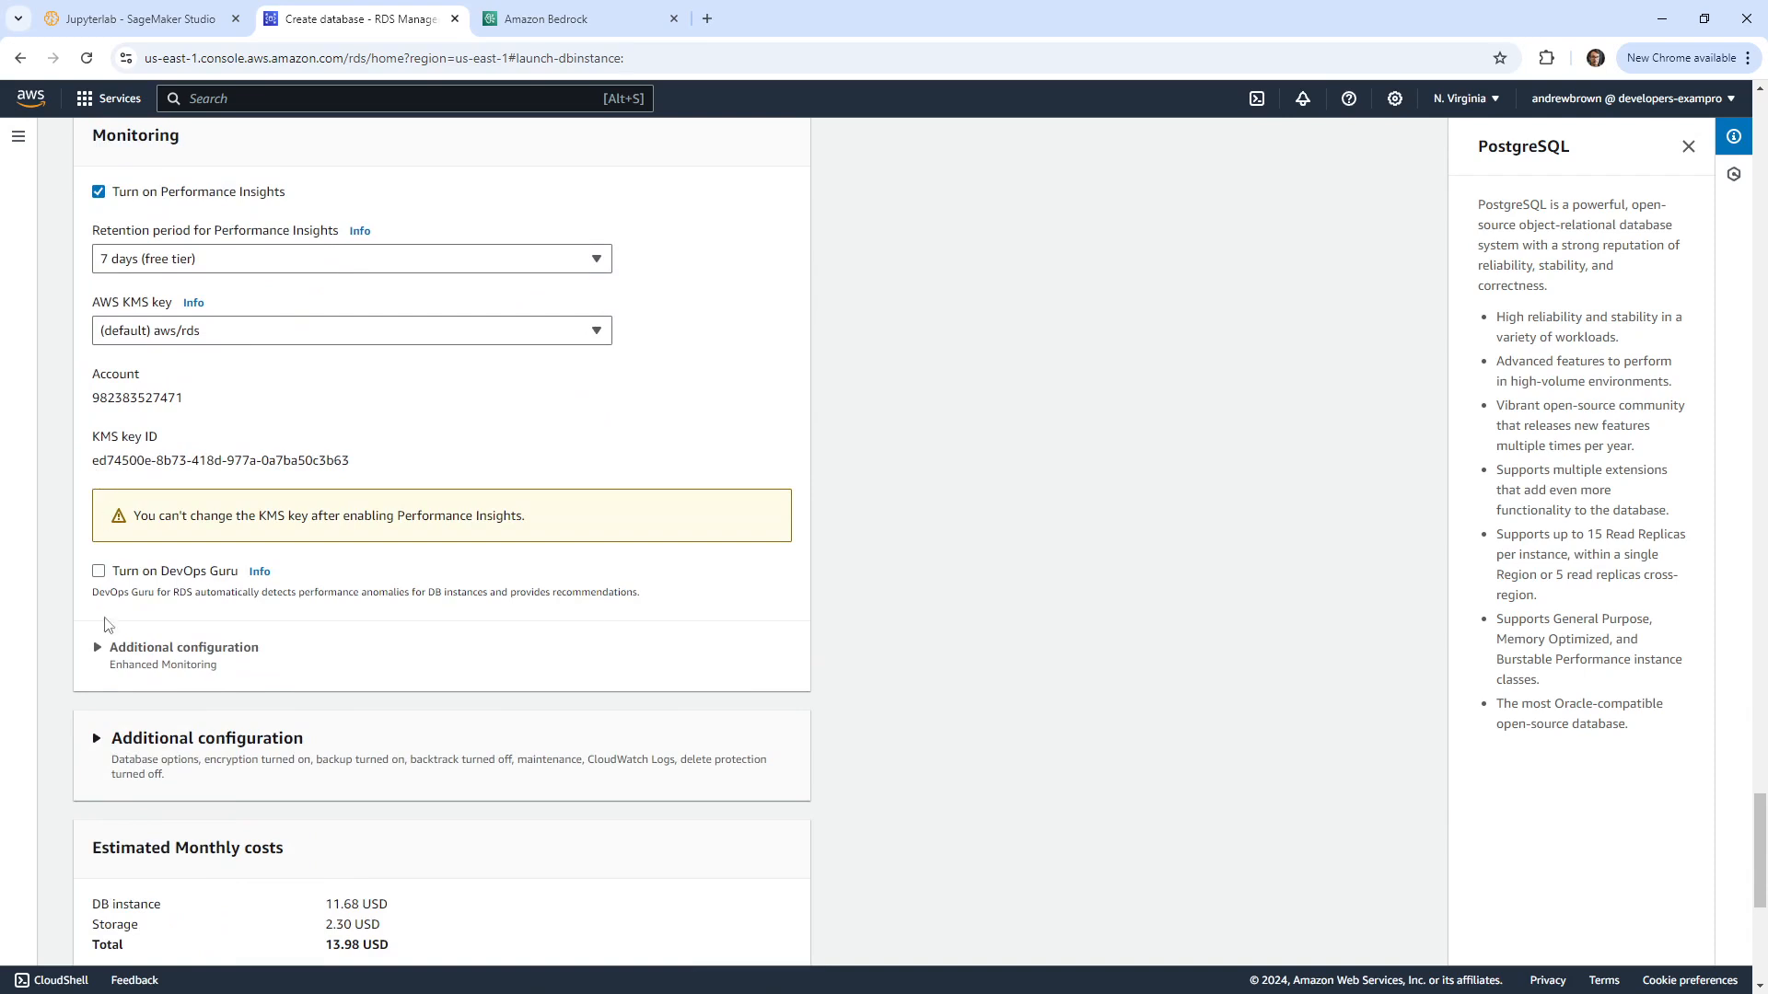
pyautogui.click(98, 191)
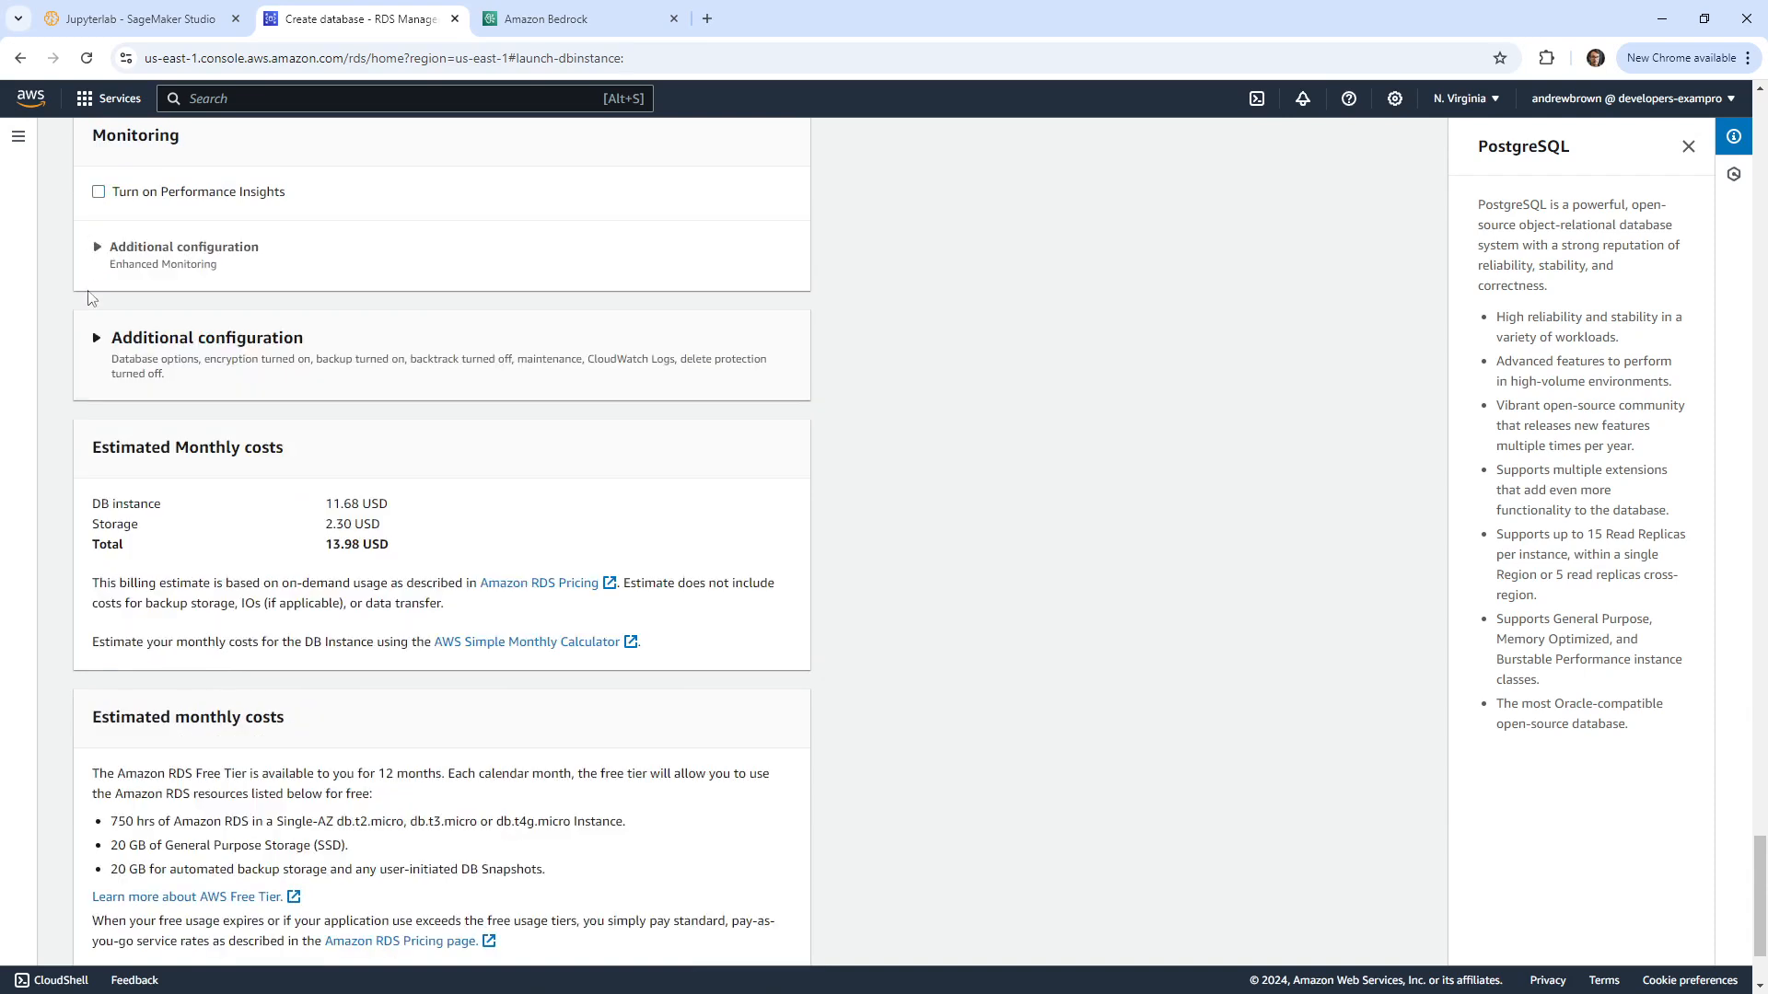
# Step: Expand the additional configuration with the database options and set the initial database name to vectordb
pyautogui.click(89, 350)
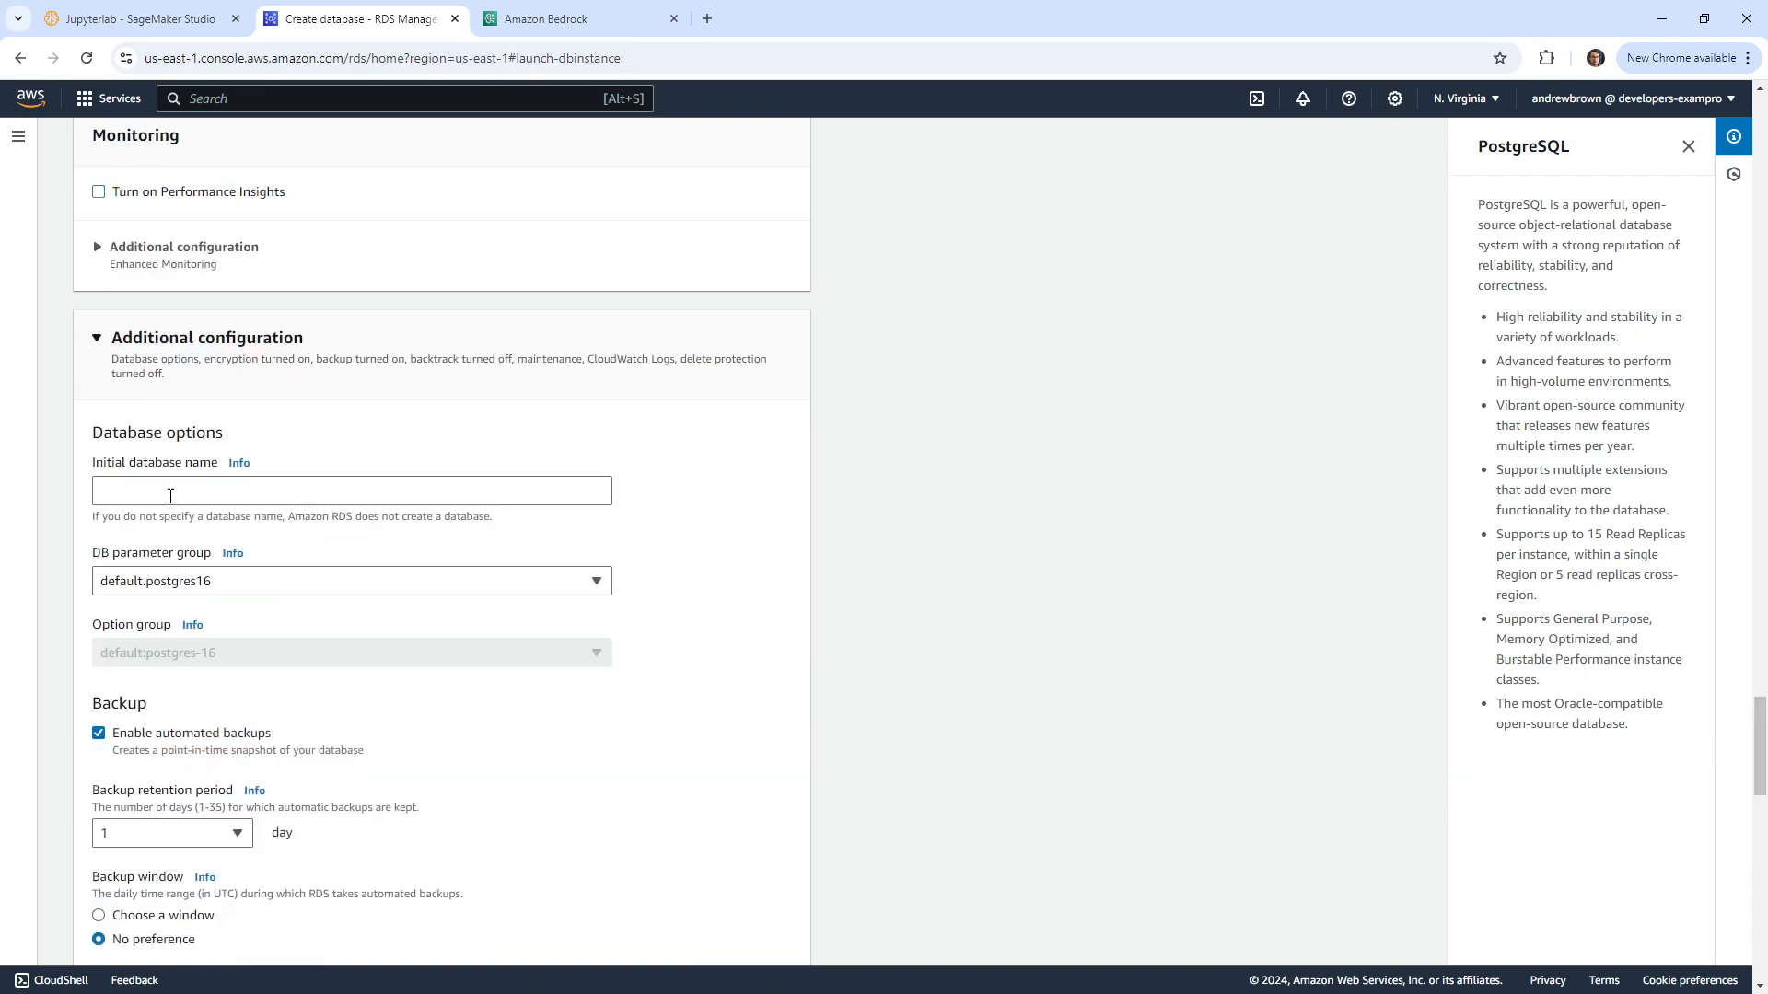
pyautogui.click(170, 496)
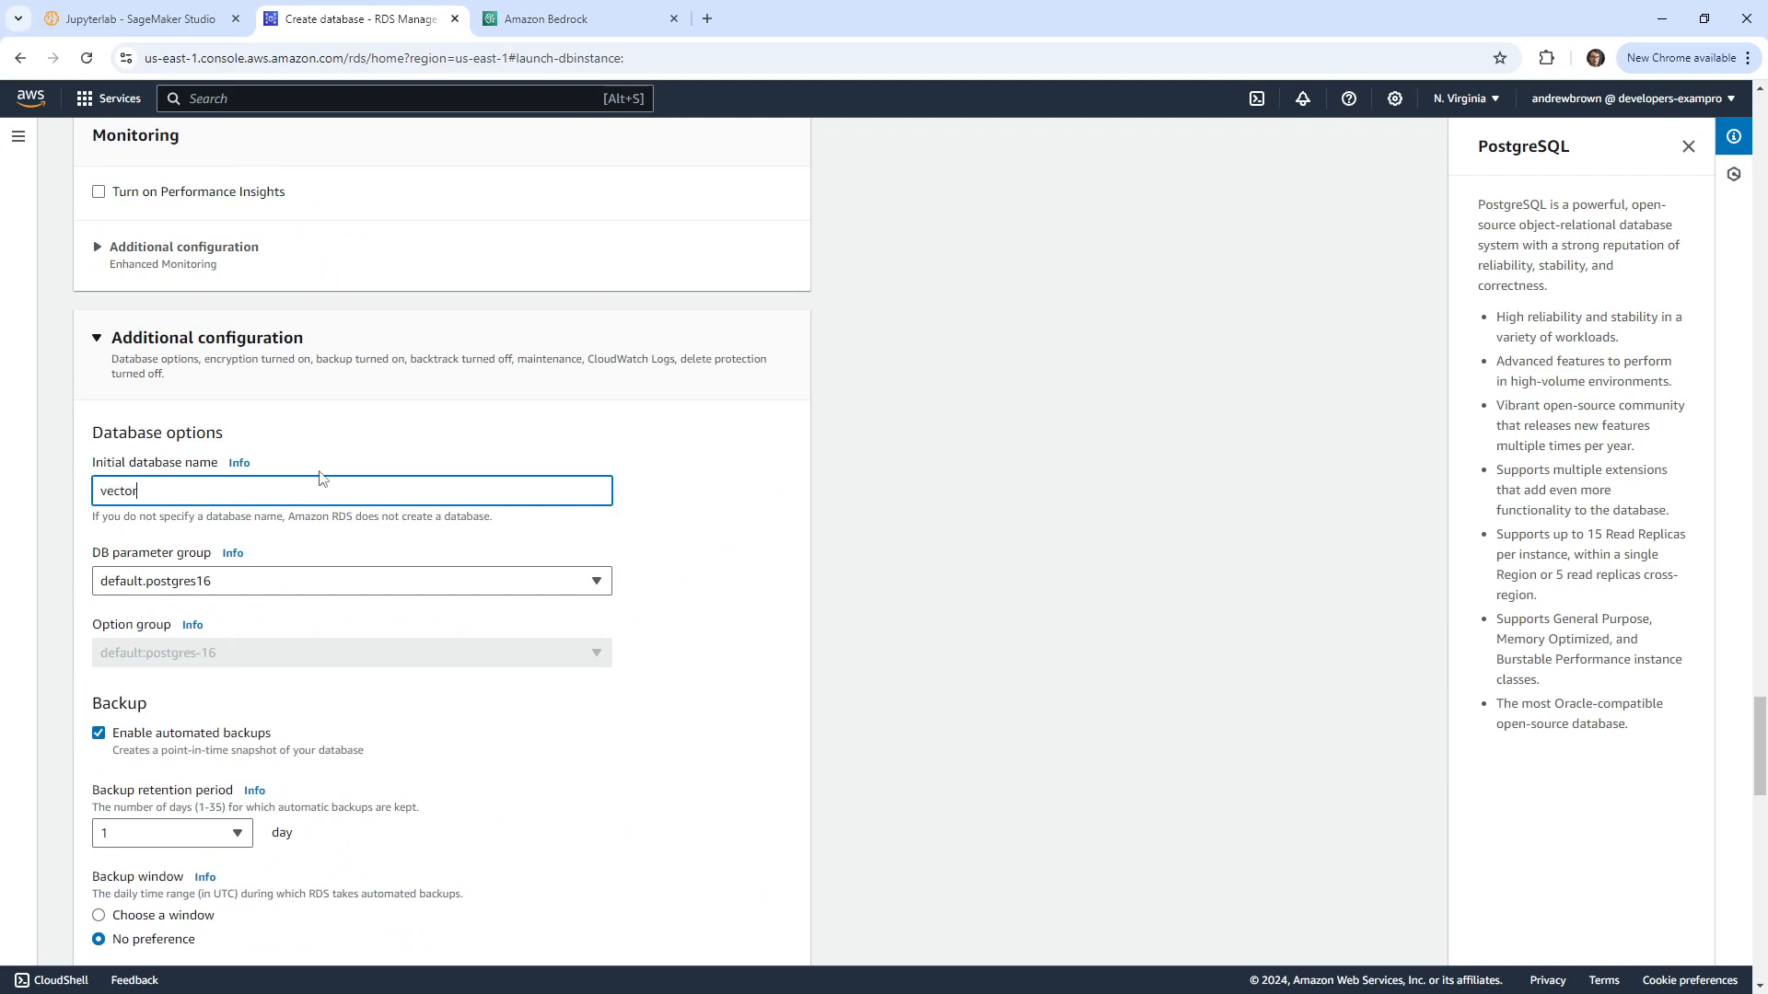
pyautogui.press('BackSpace')
pyautogui.press('BackSpace')
pyautogui.press('BackSpace')
pyautogui.press('BackSpace')
pyautogui.press('BackSpace')
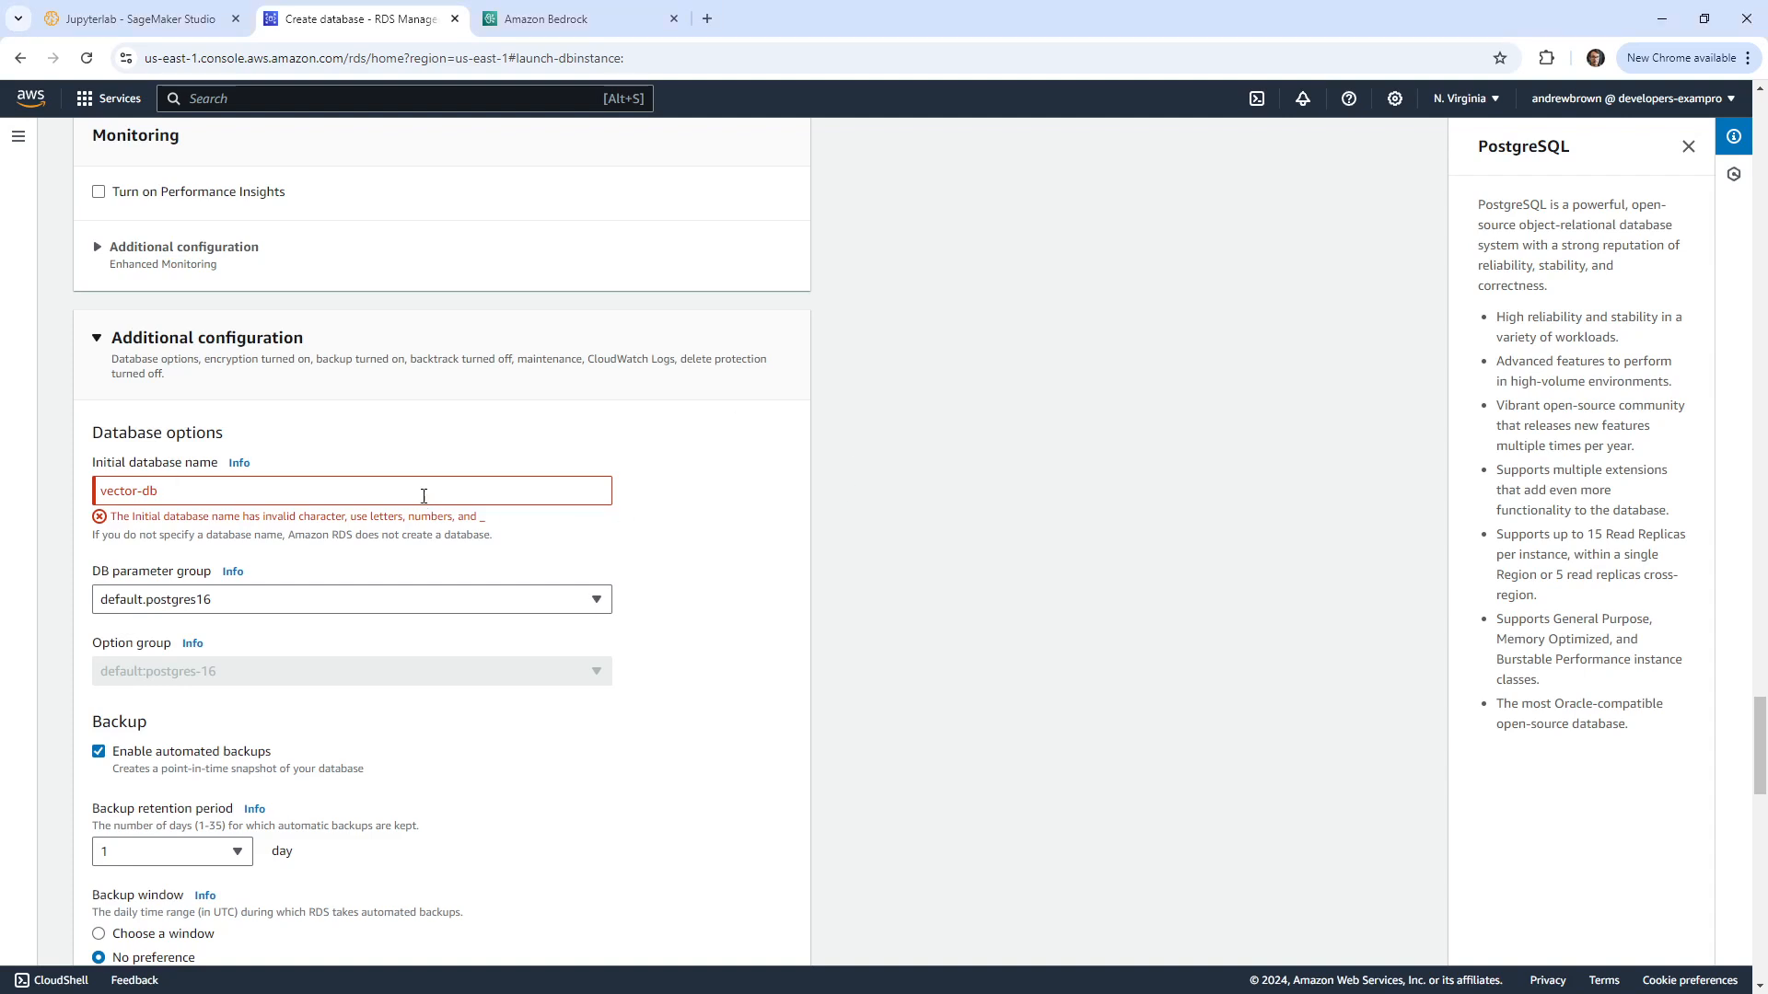
pyautogui.click(171, 493)
pyautogui.press('Left')
pyautogui.press('BackSpace')
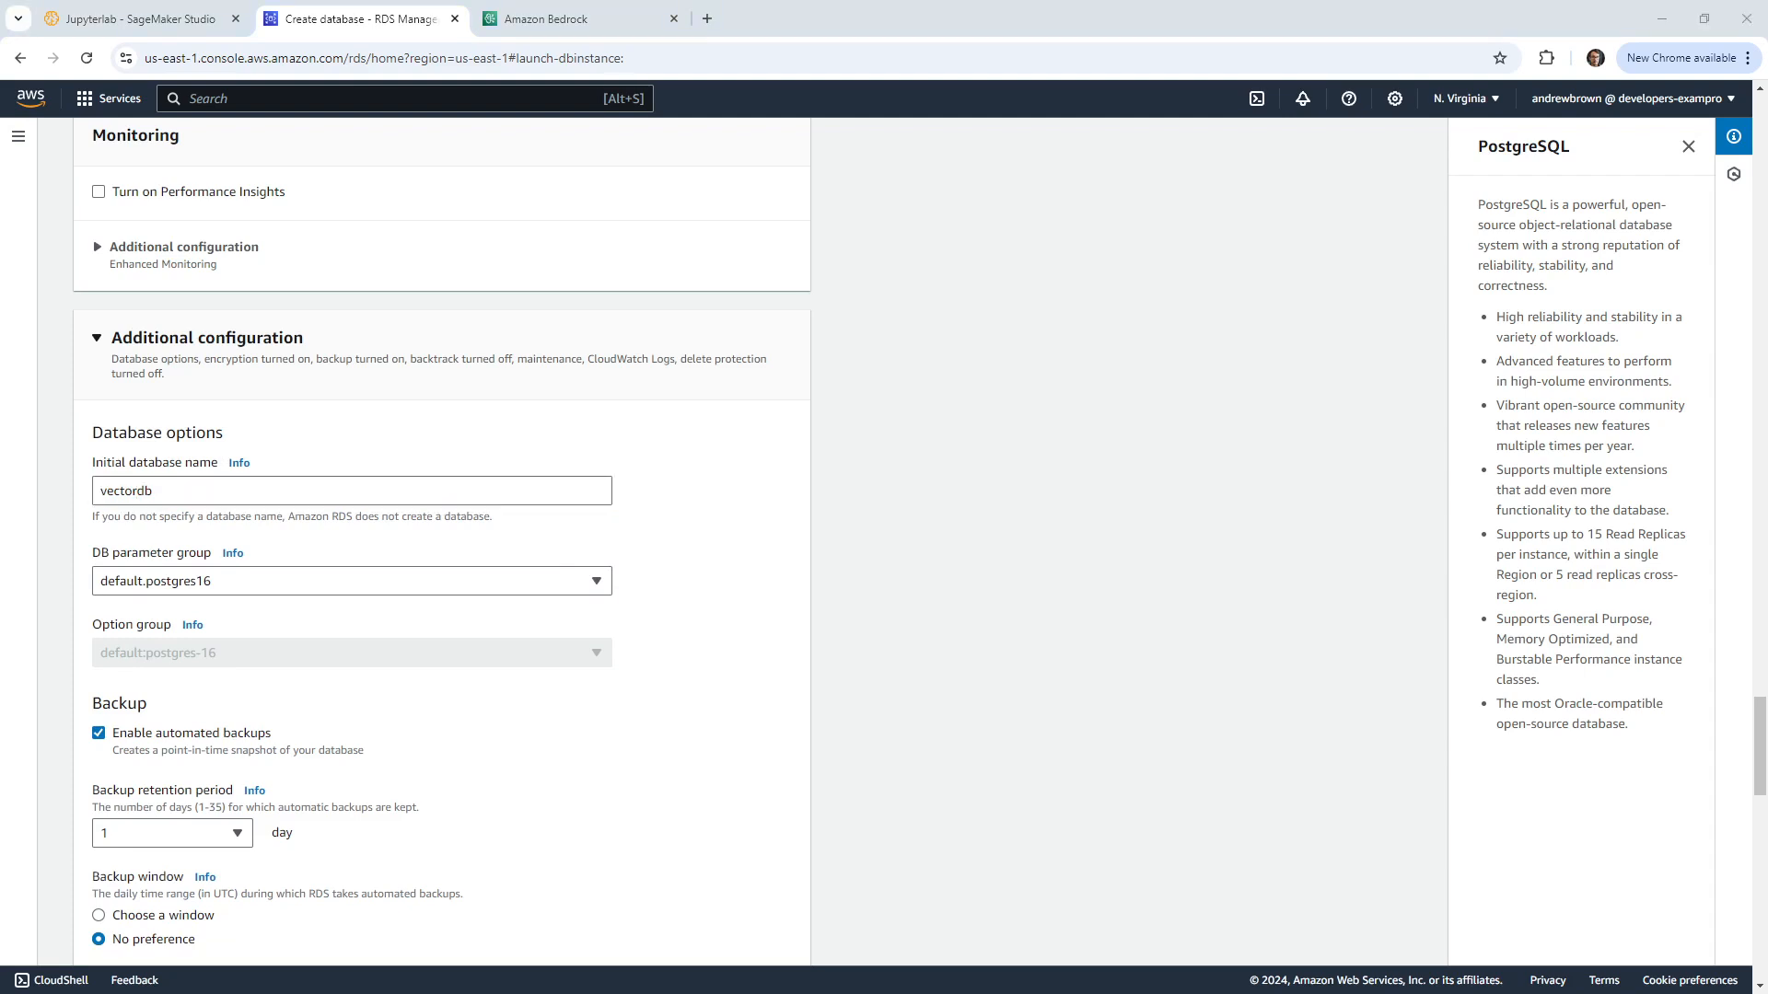
# Step: Disable automated backups for the new database, keeping encryption enabled
pyautogui.moveTo(0, 175); pyautogui.dragTo(0, 265)
pyautogui.click(866, 591)
pyautogui.scroll(-1, 111, 686)
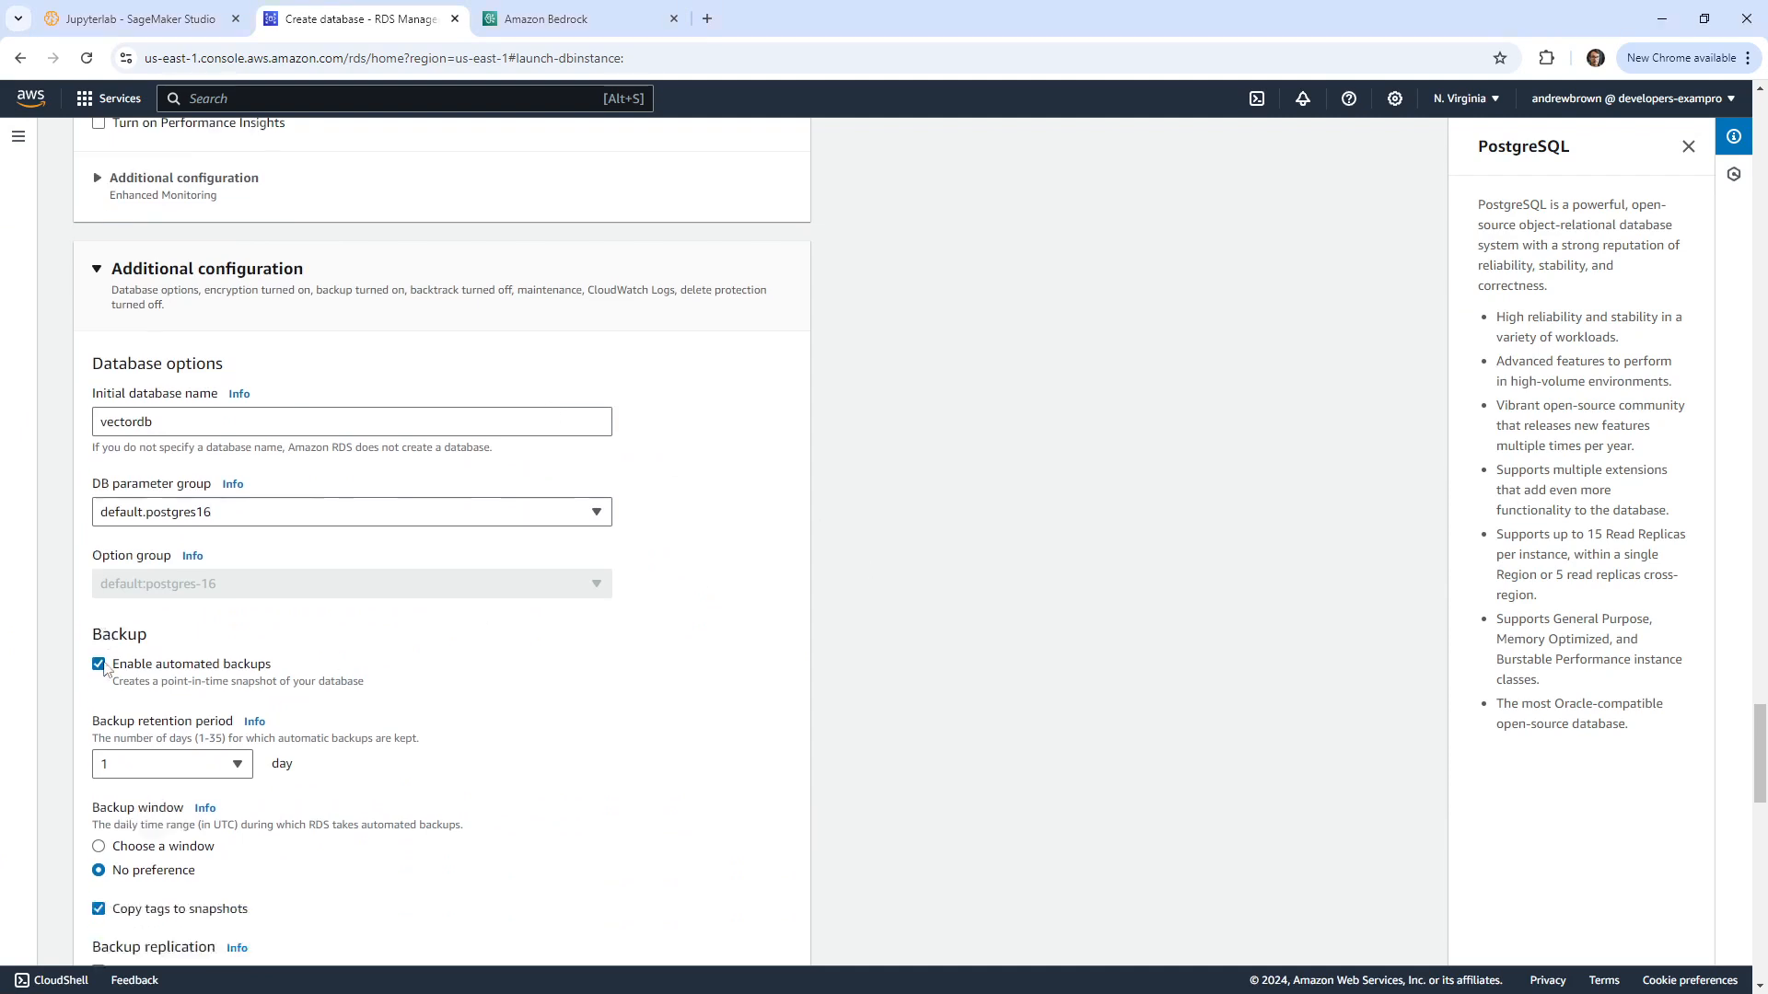
pyautogui.scroll(-2, 104, 669)
pyautogui.click(100, 551)
pyautogui.scroll(-1, 104, 570)
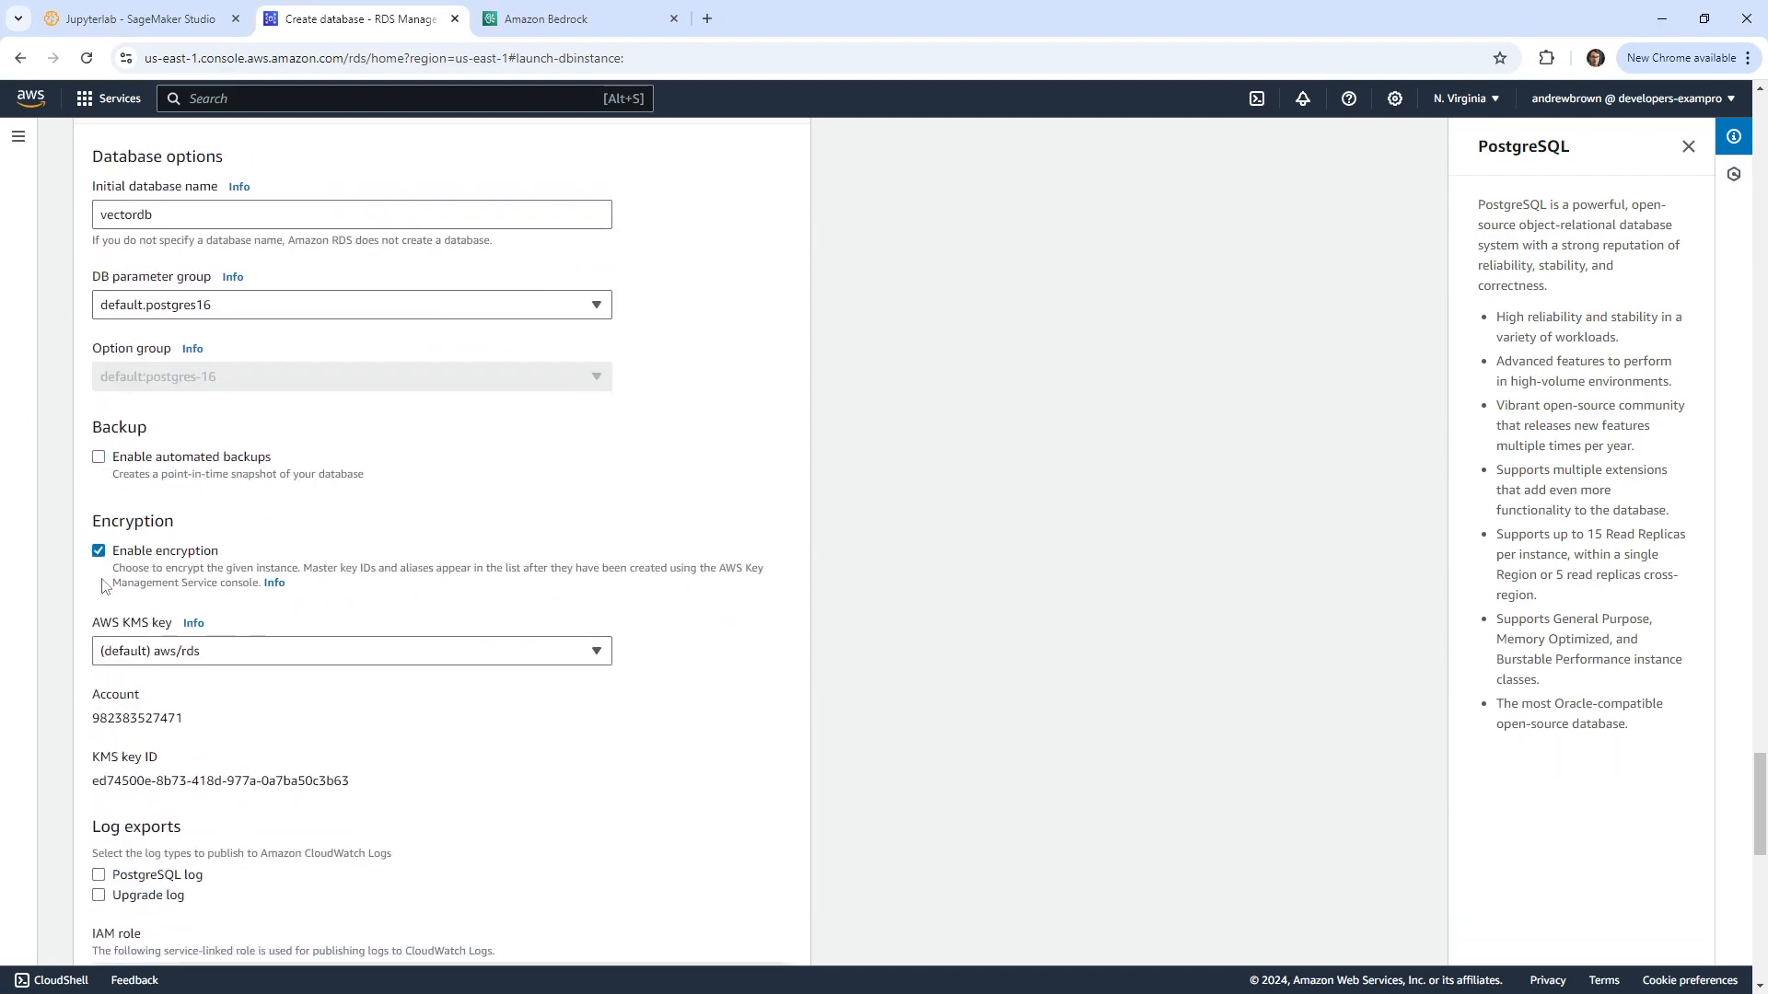
# Step: Review the maintenance, deletion protection and estimated cost sections, create the database, and dismiss the suggested add-ons
pyautogui.scroll(-6, 104, 587)
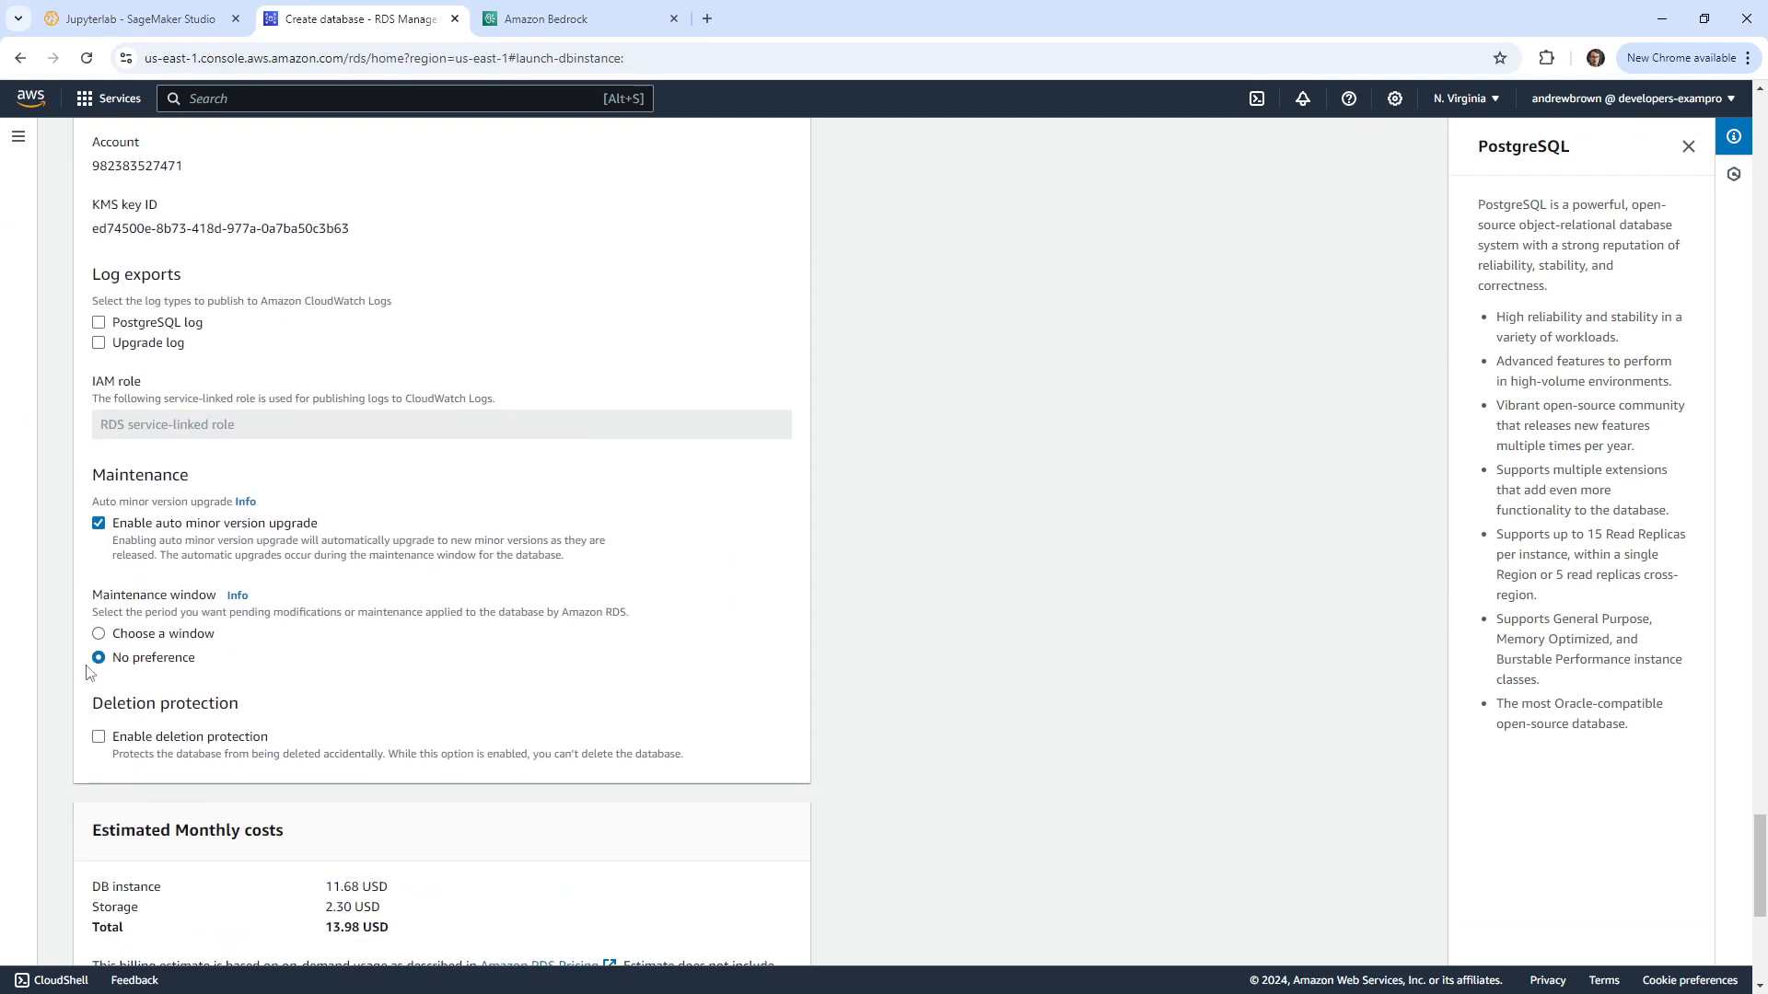
pyautogui.scroll(-2, 147, 571)
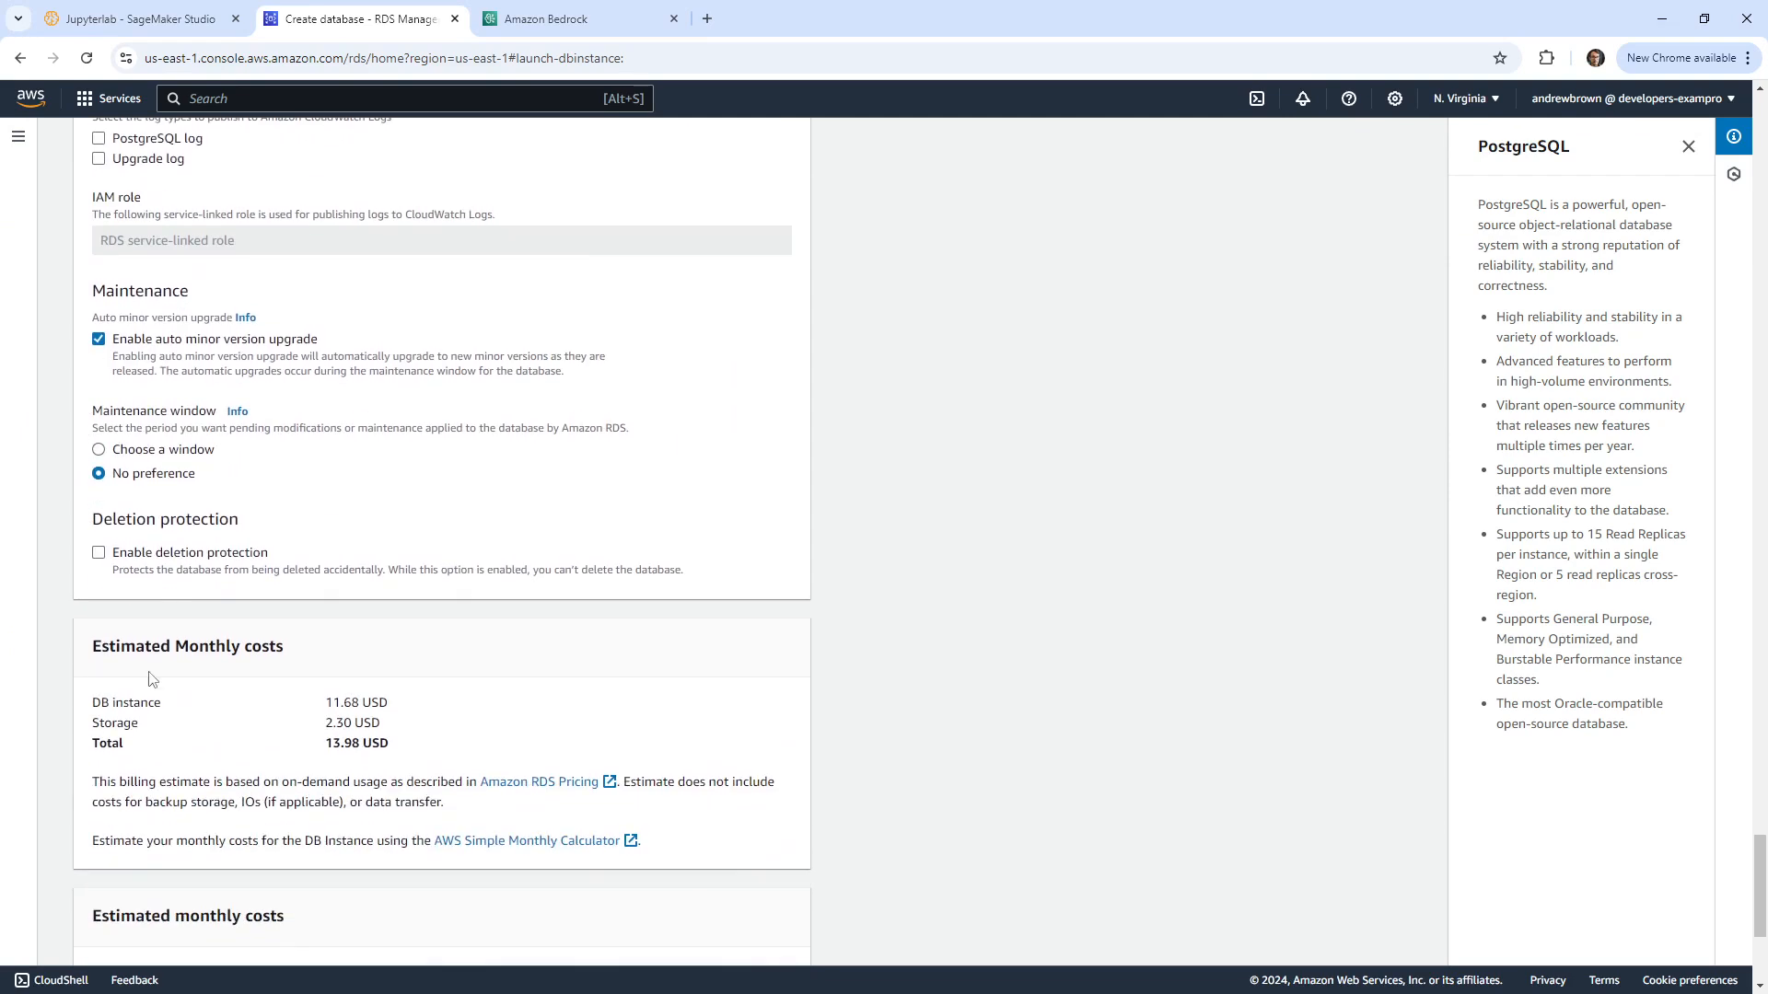
pyautogui.scroll(-2, 249, 695)
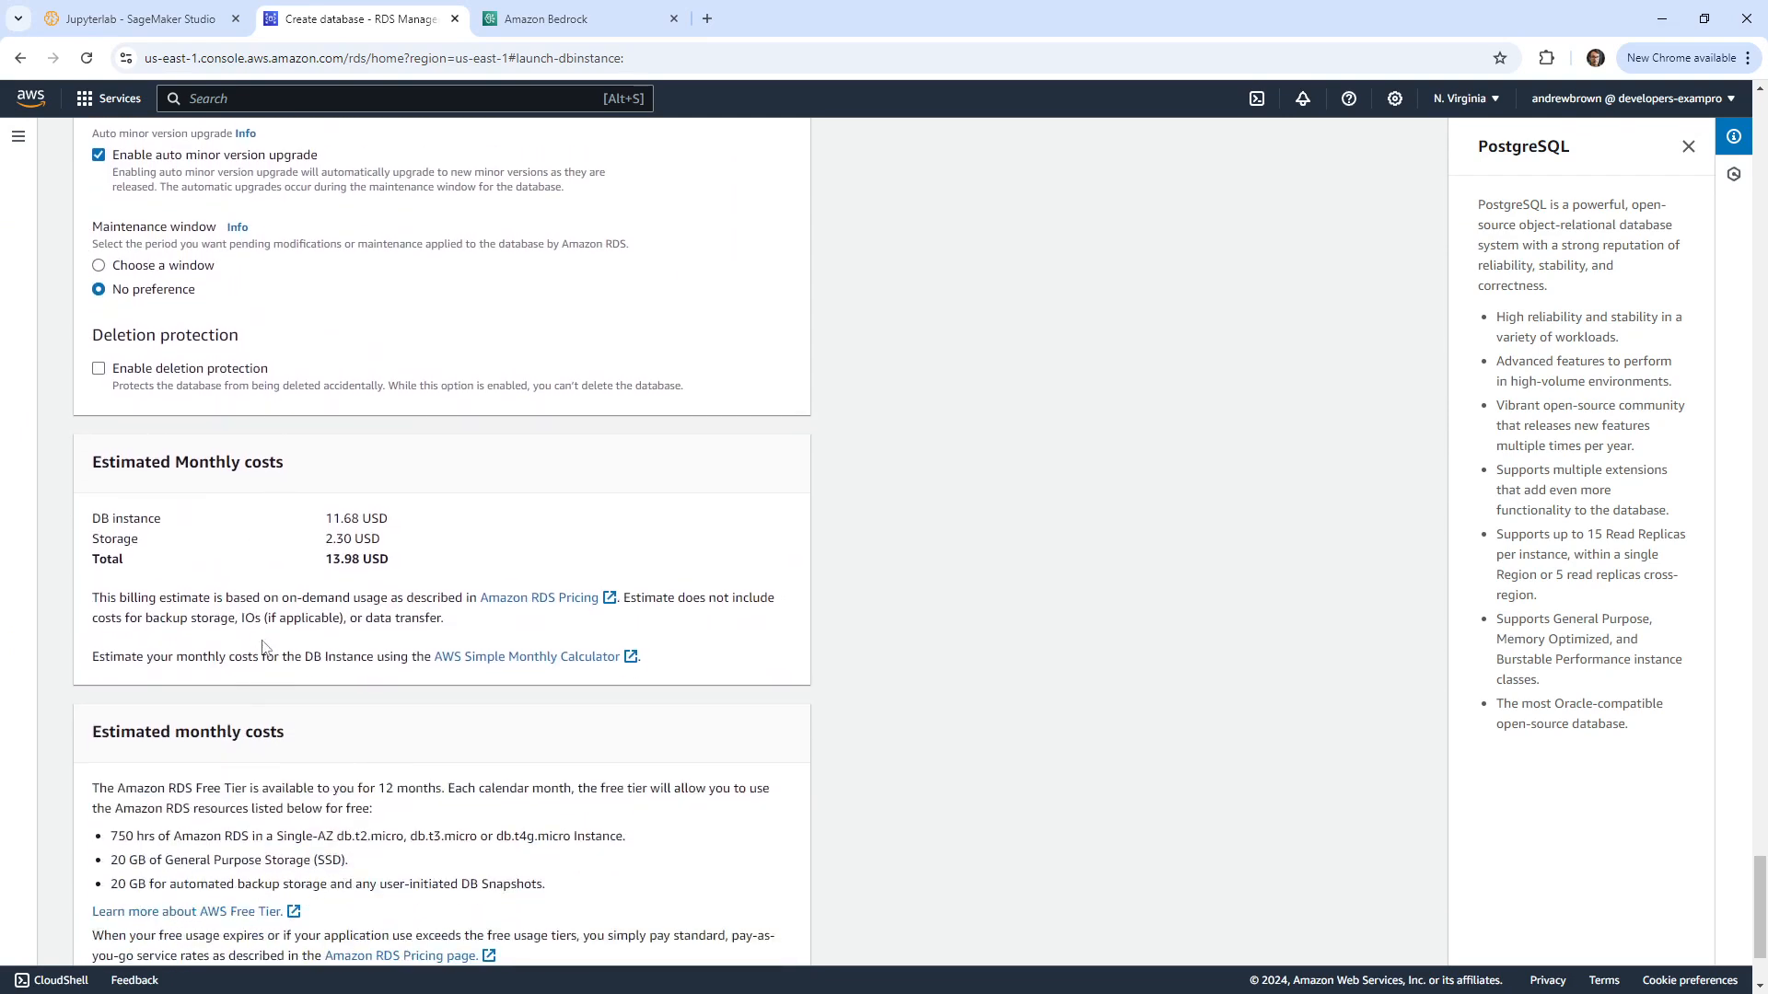
pyautogui.scroll(-2, 357, 644)
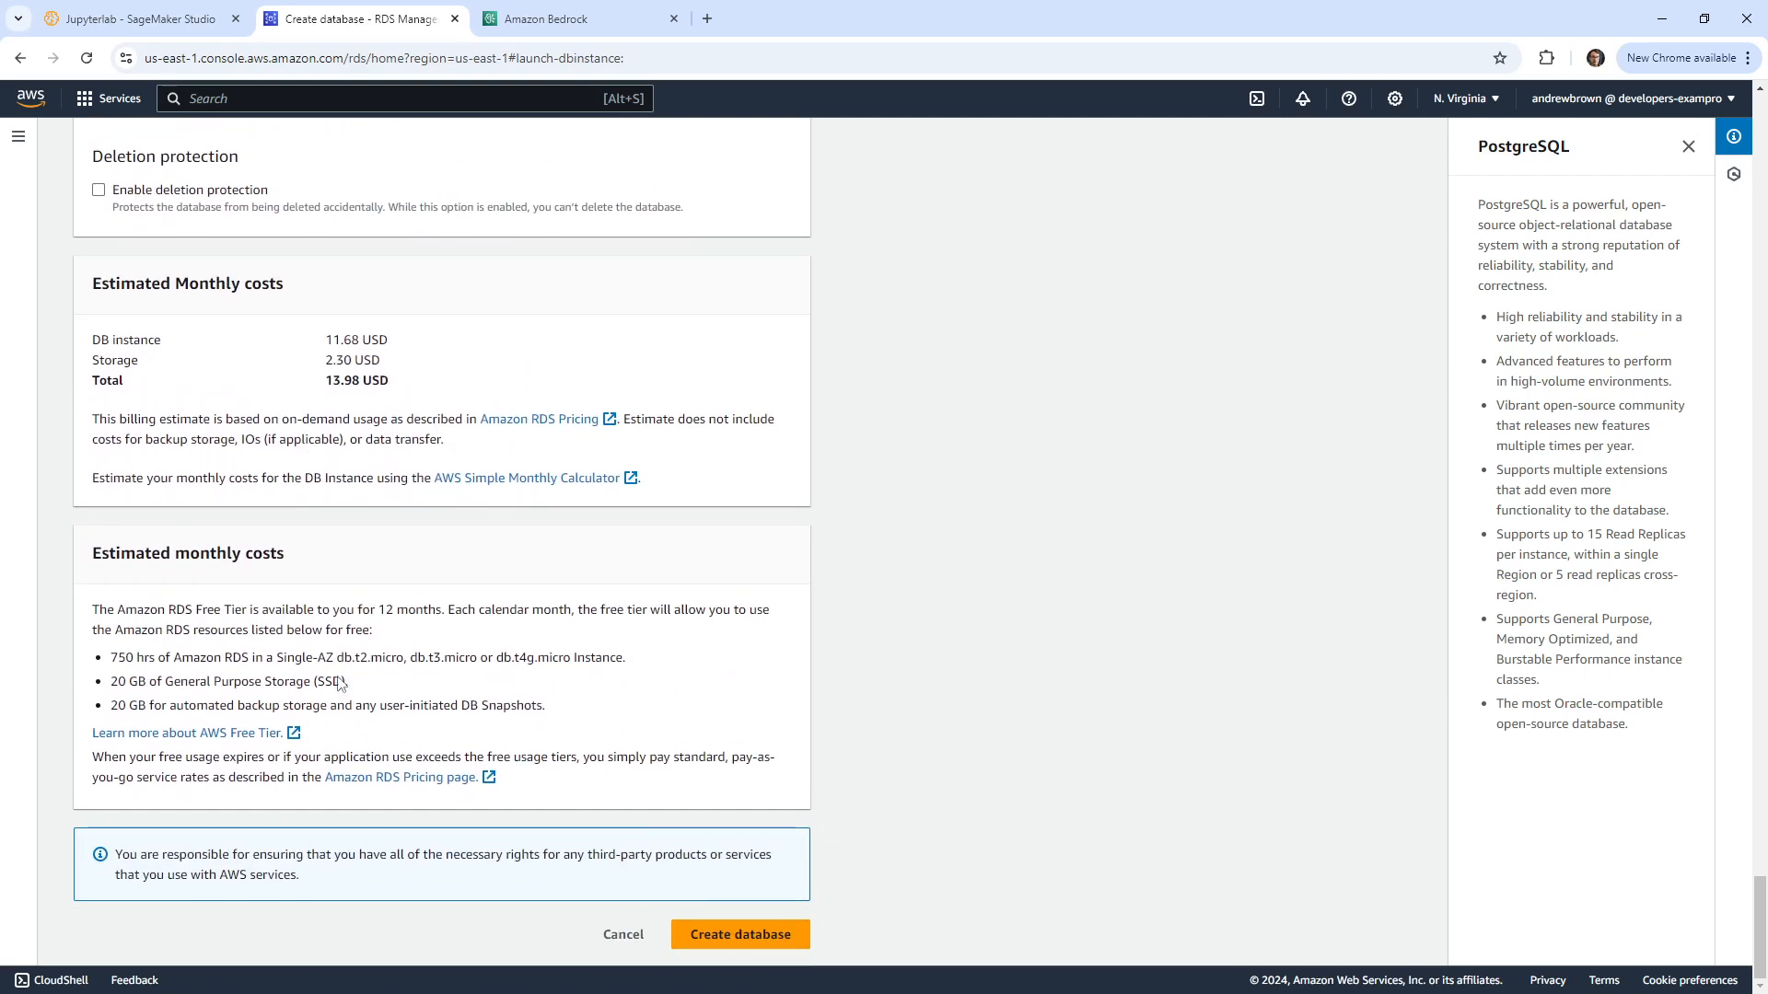
pyautogui.click(701, 937)
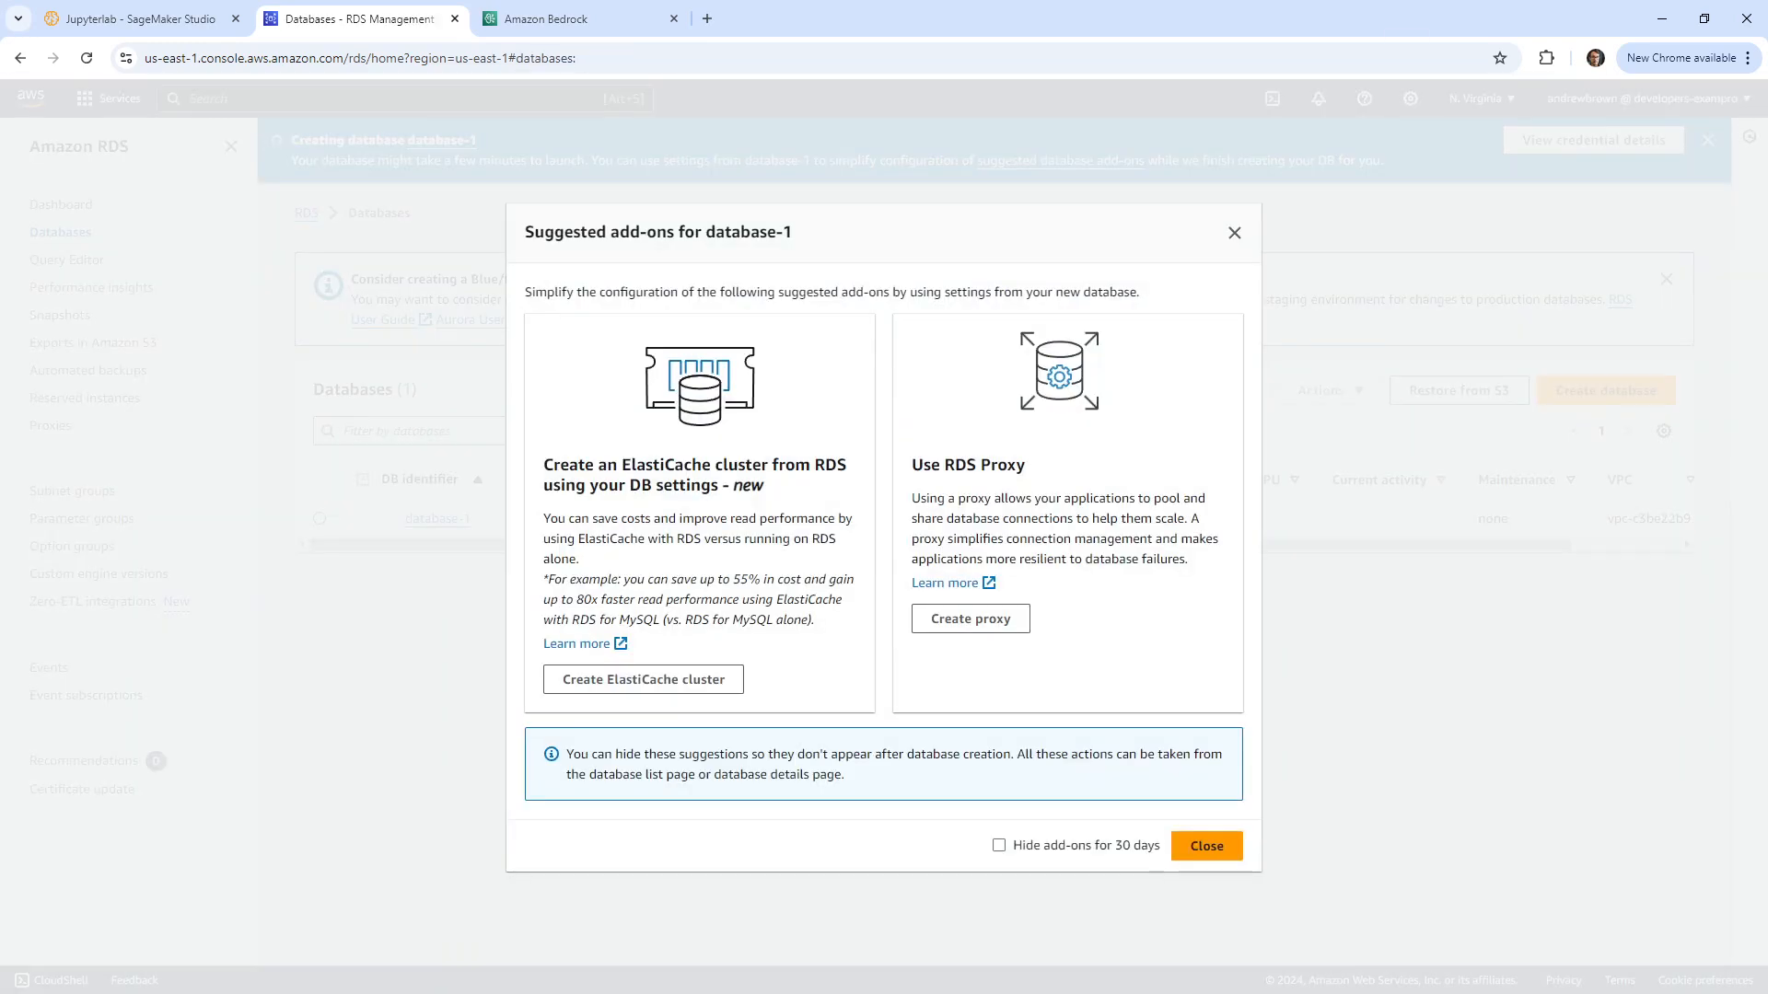
pyautogui.click(1213, 848)
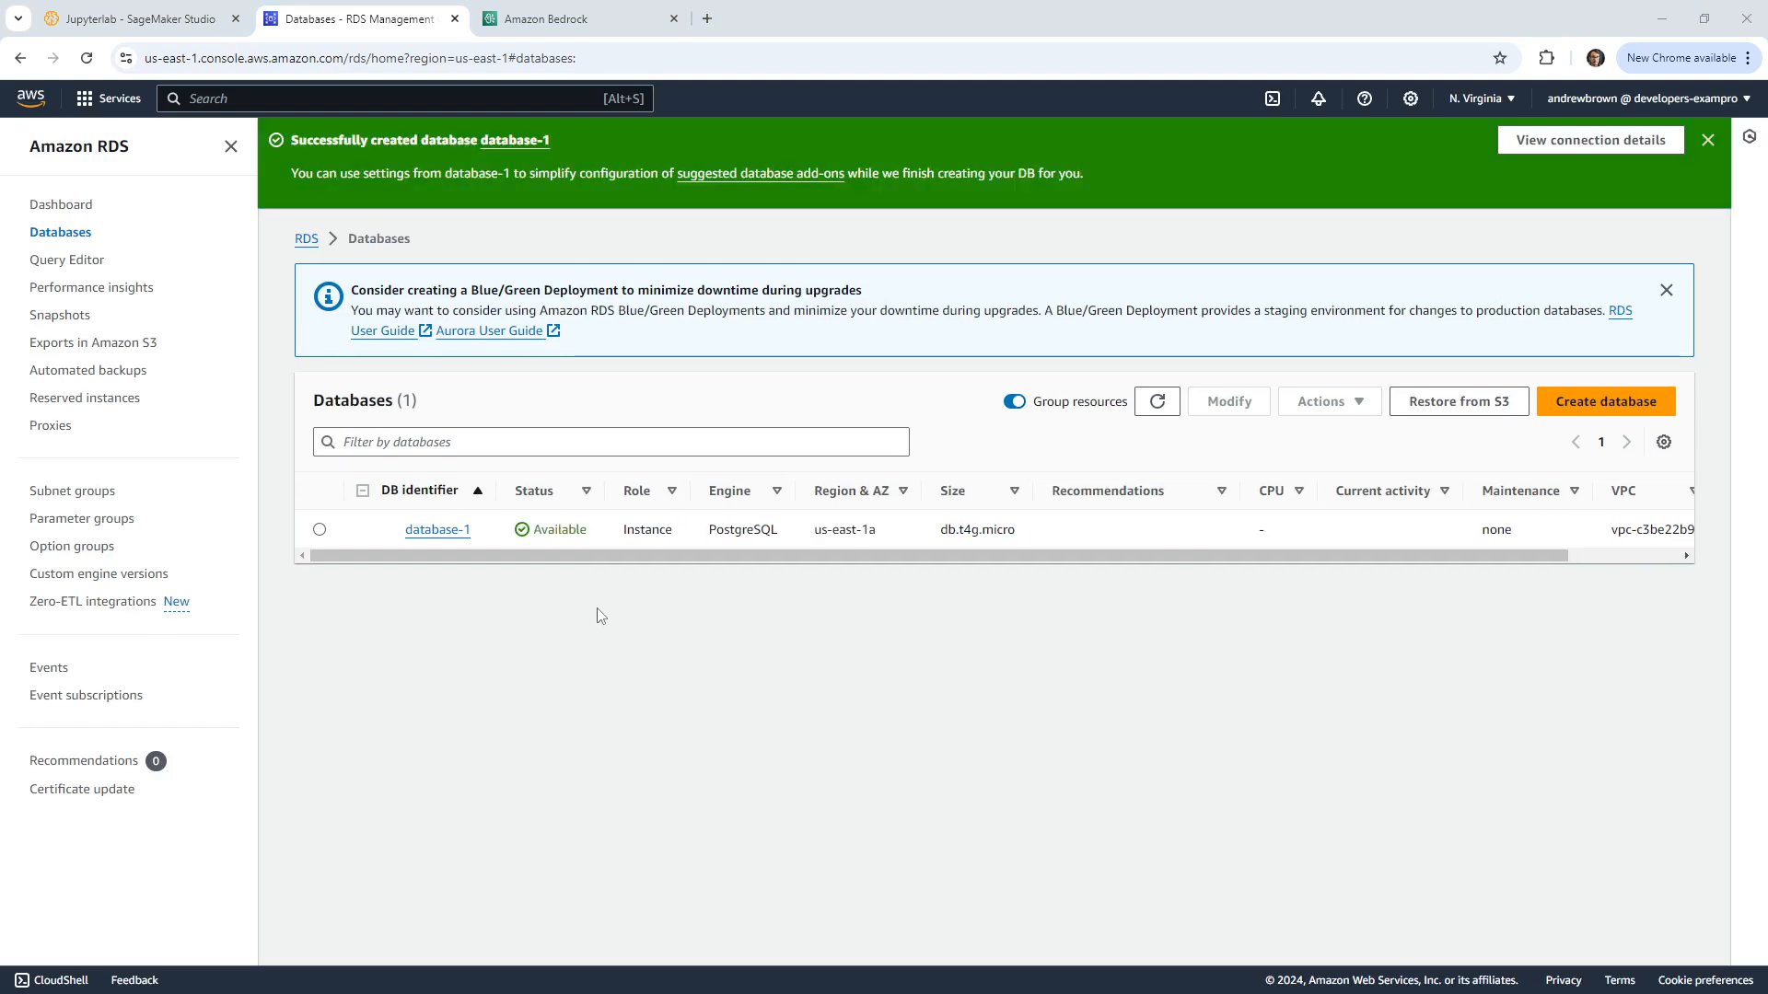
# Step: Open the details of database-1, dismiss the creation banner, and examine the instance configuration
pyautogui.click(437, 530)
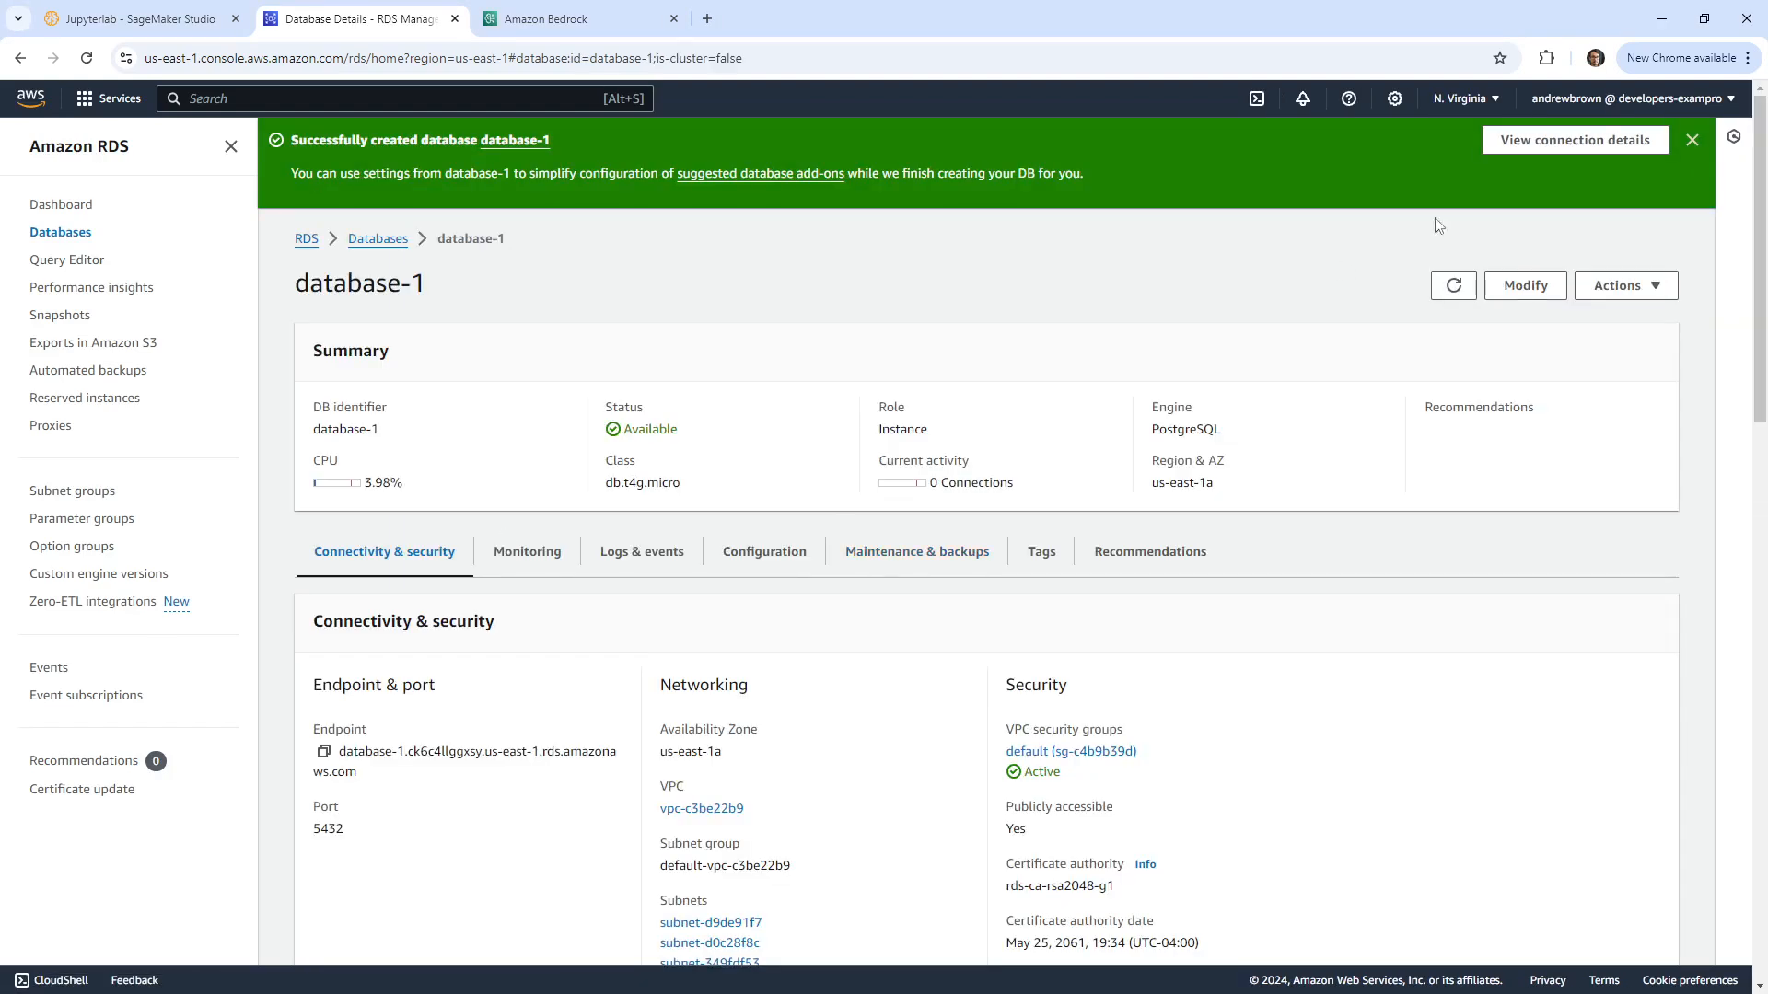
pyautogui.click(1692, 141)
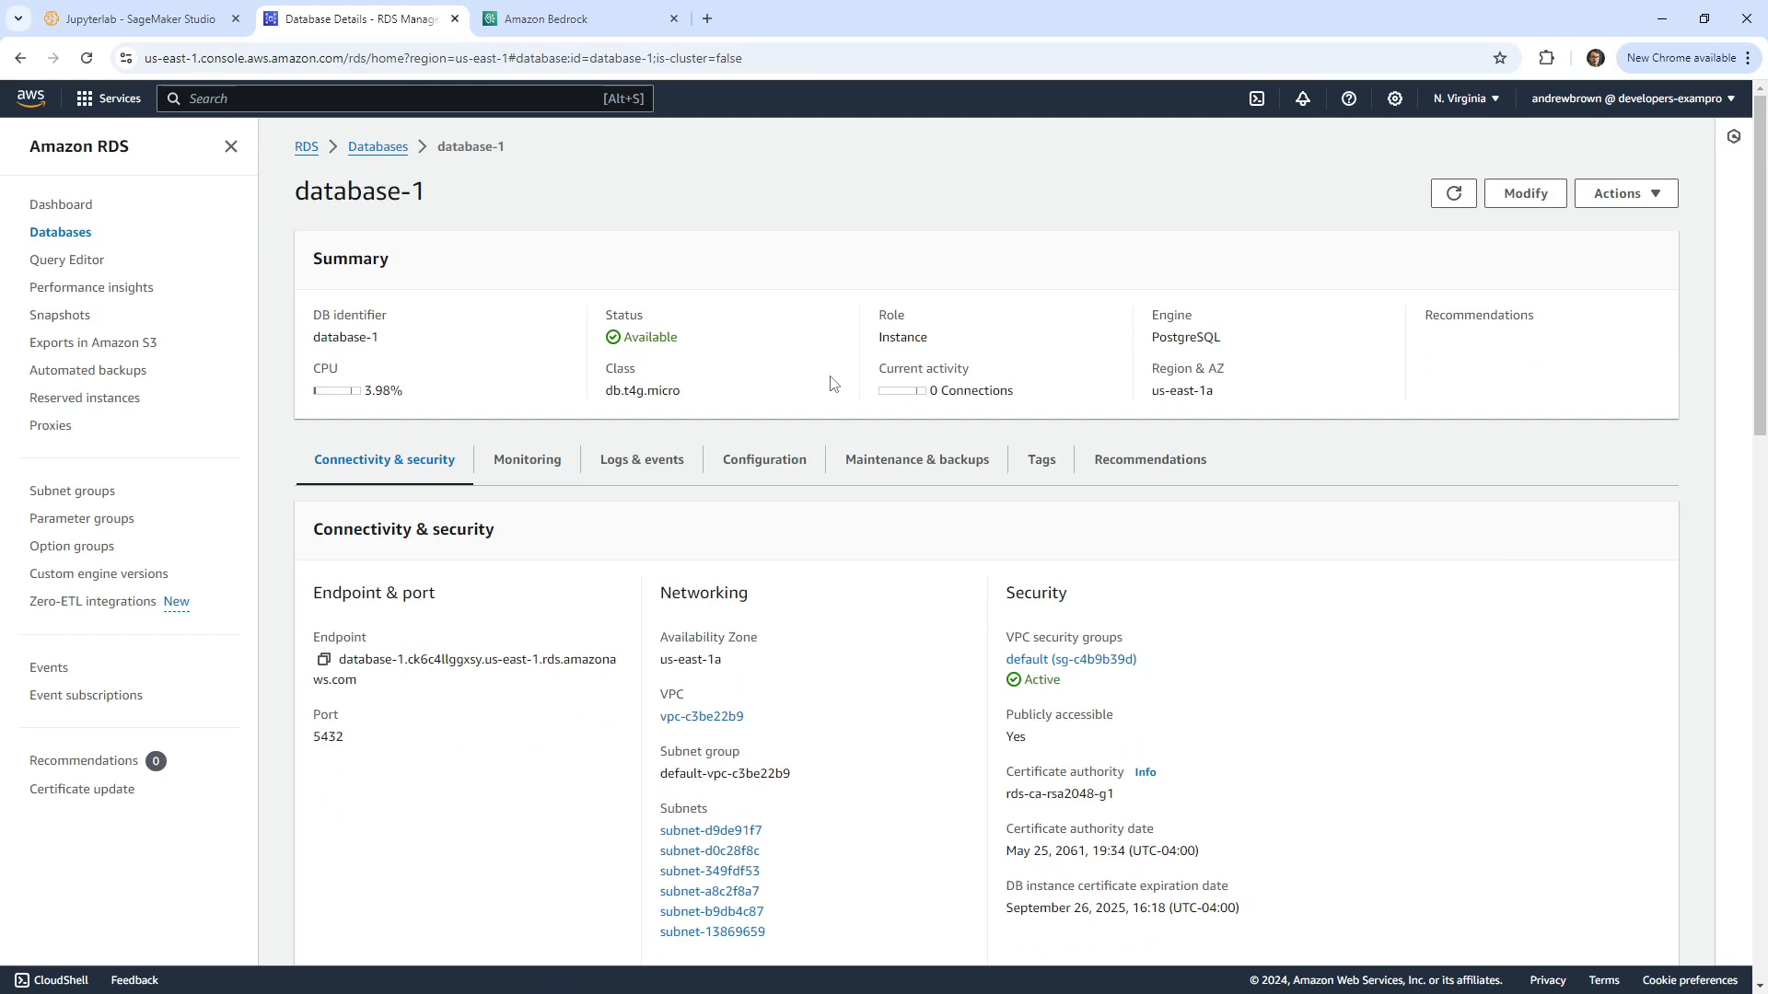
pyautogui.click(763, 460)
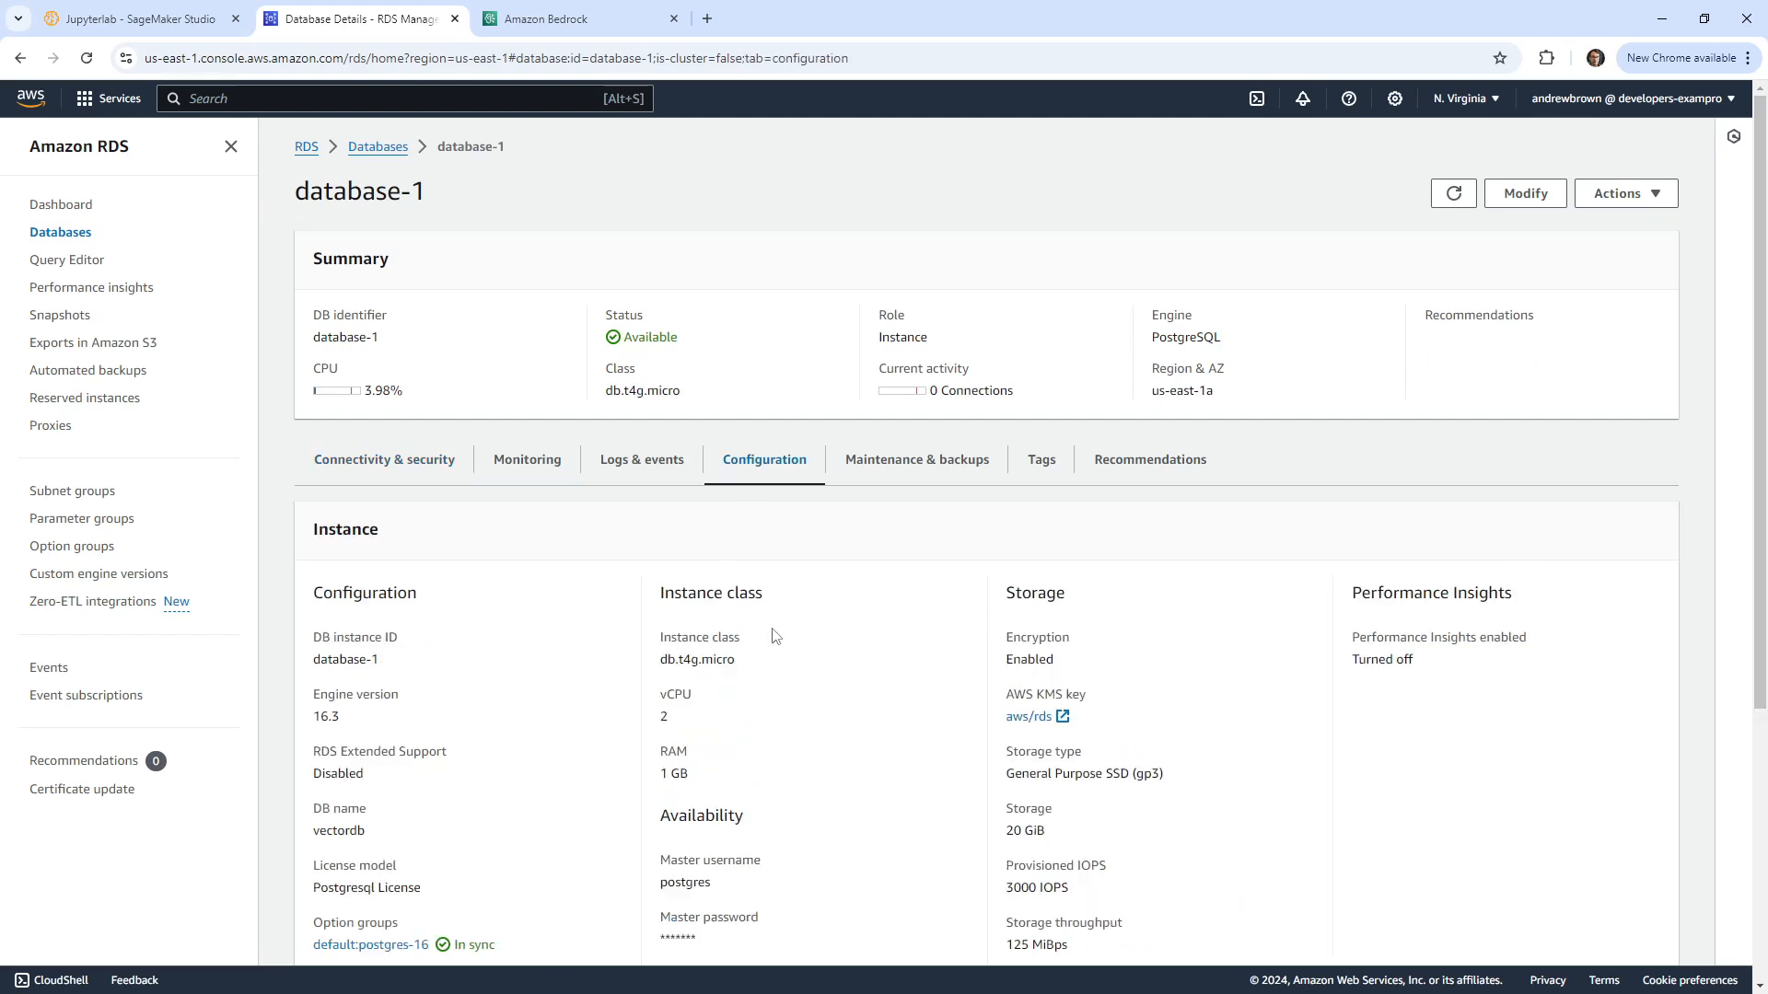
pyautogui.scroll(-3, 730, 571)
pyautogui.scroll(-1, 731, 571)
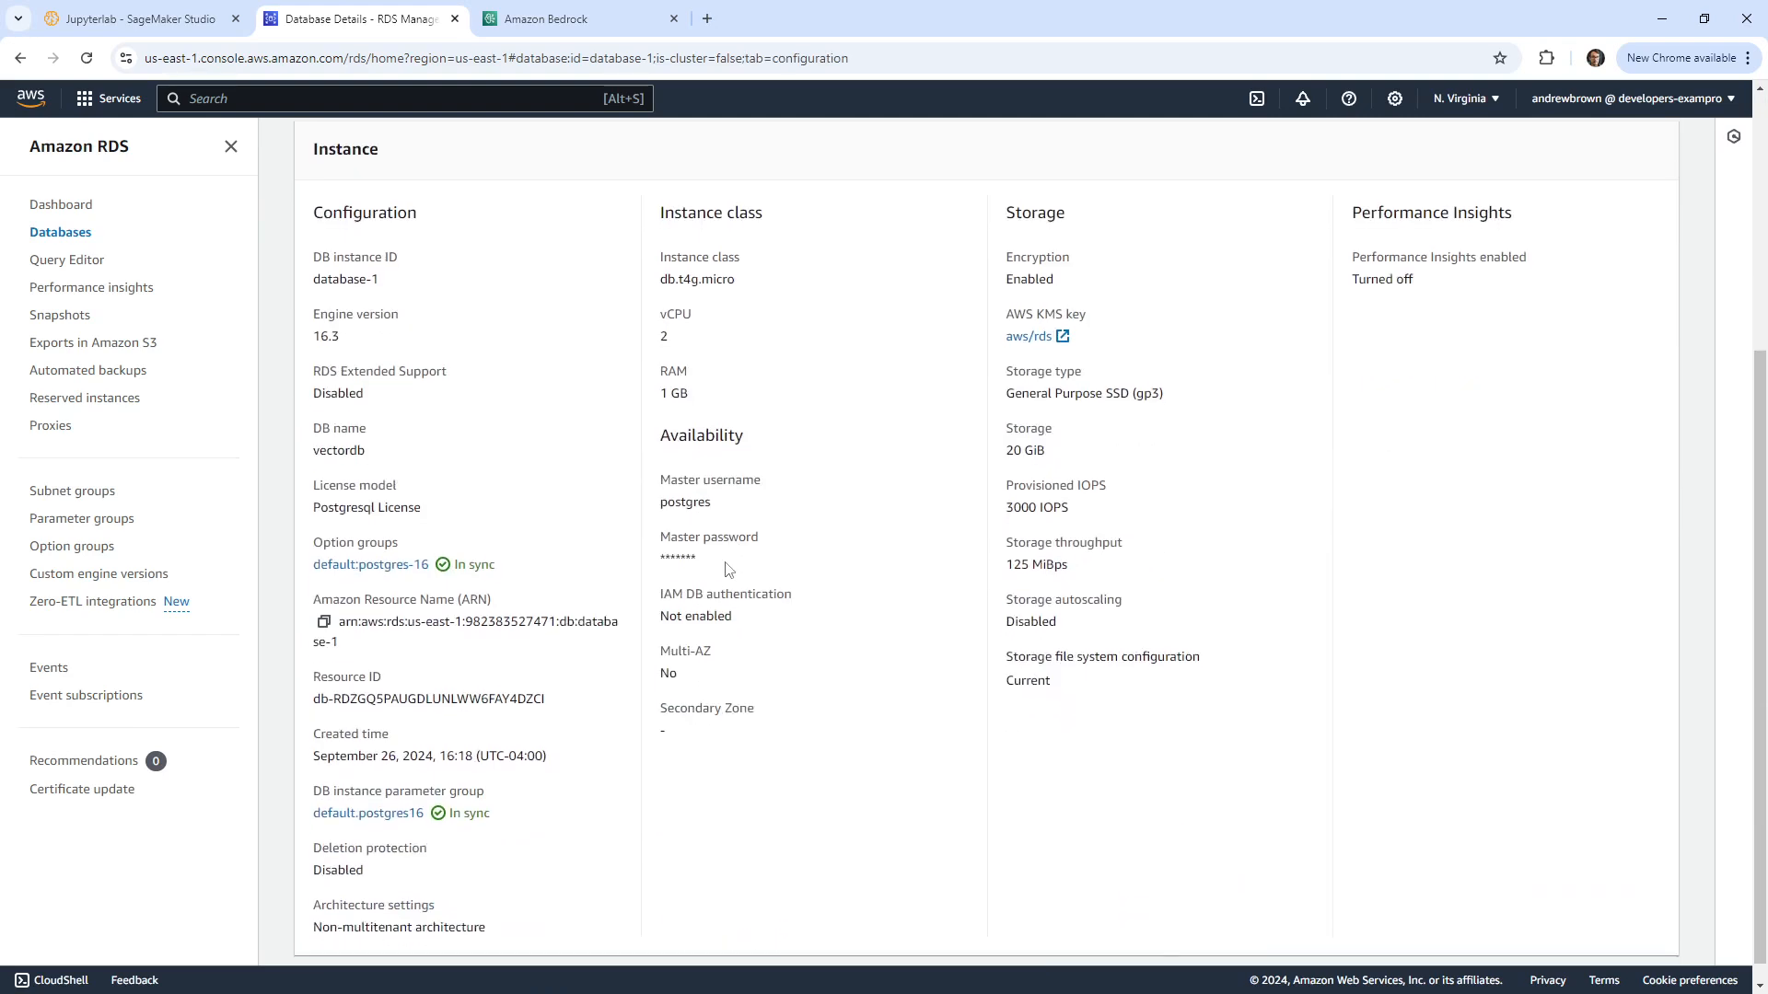
# Step: Open the DB instance parameter group default.postgres16 and look through its parameters
pyautogui.click(405, 793)
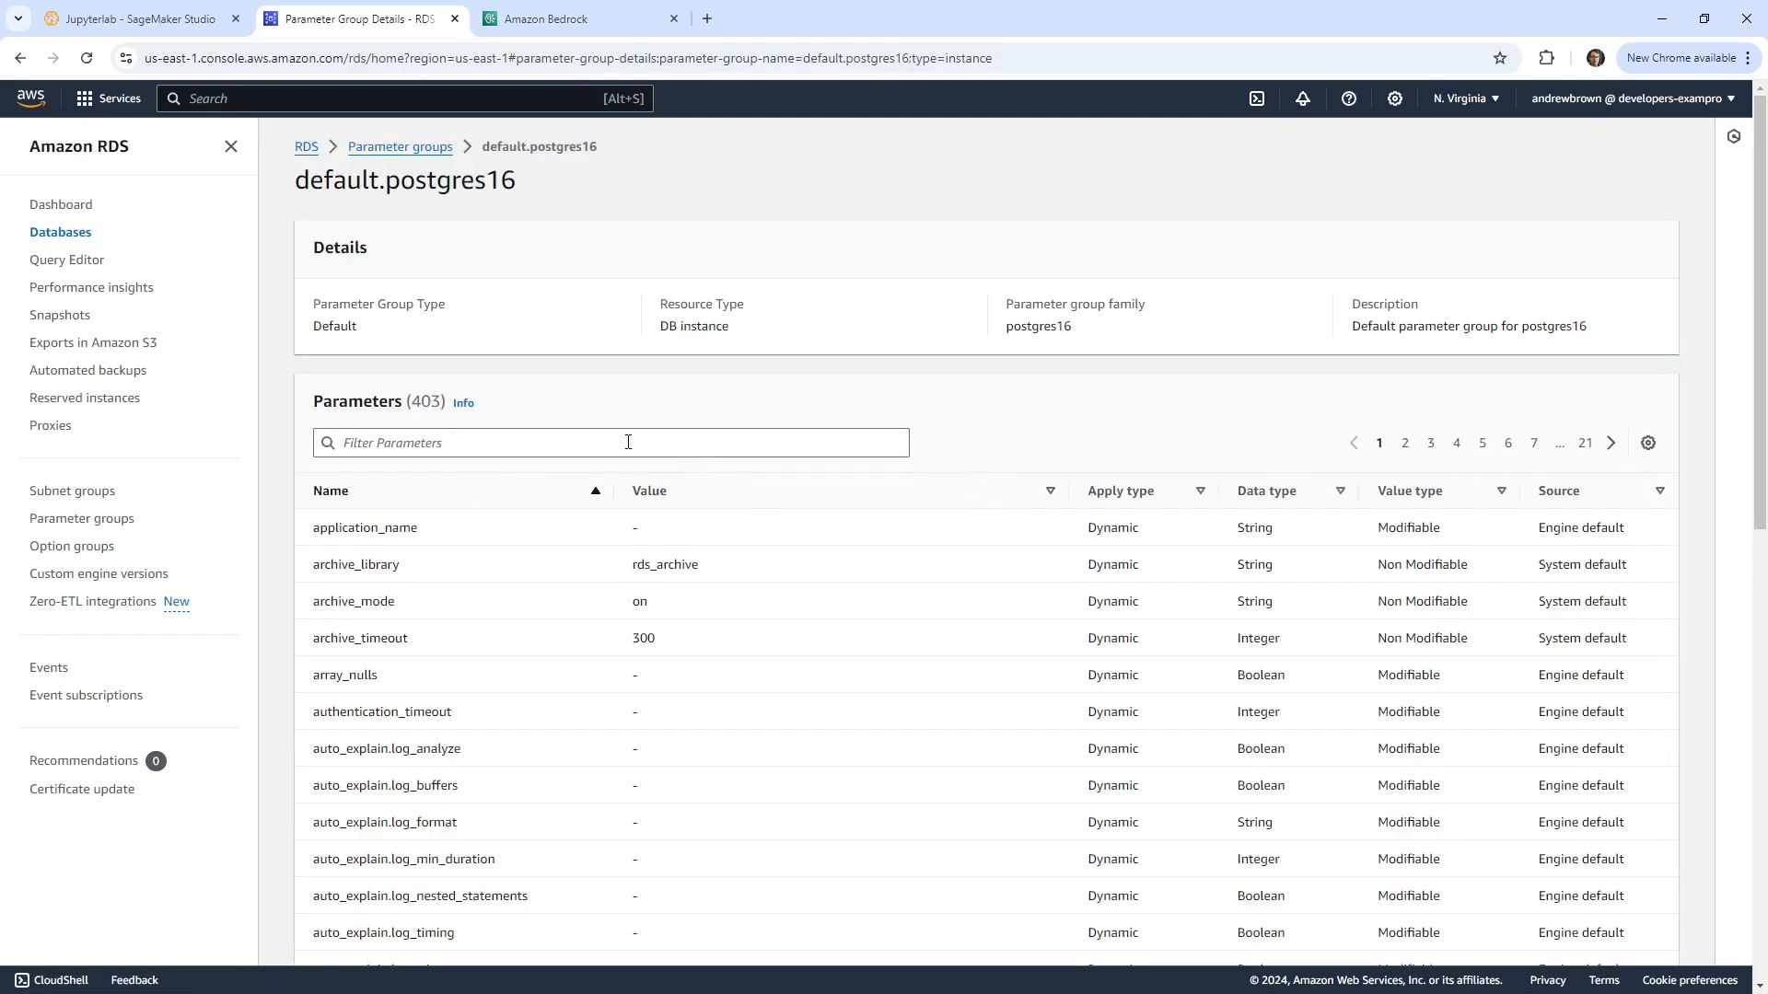
pyautogui.scroll(-8, 624, 444)
pyautogui.scroll(6, 620, 444)
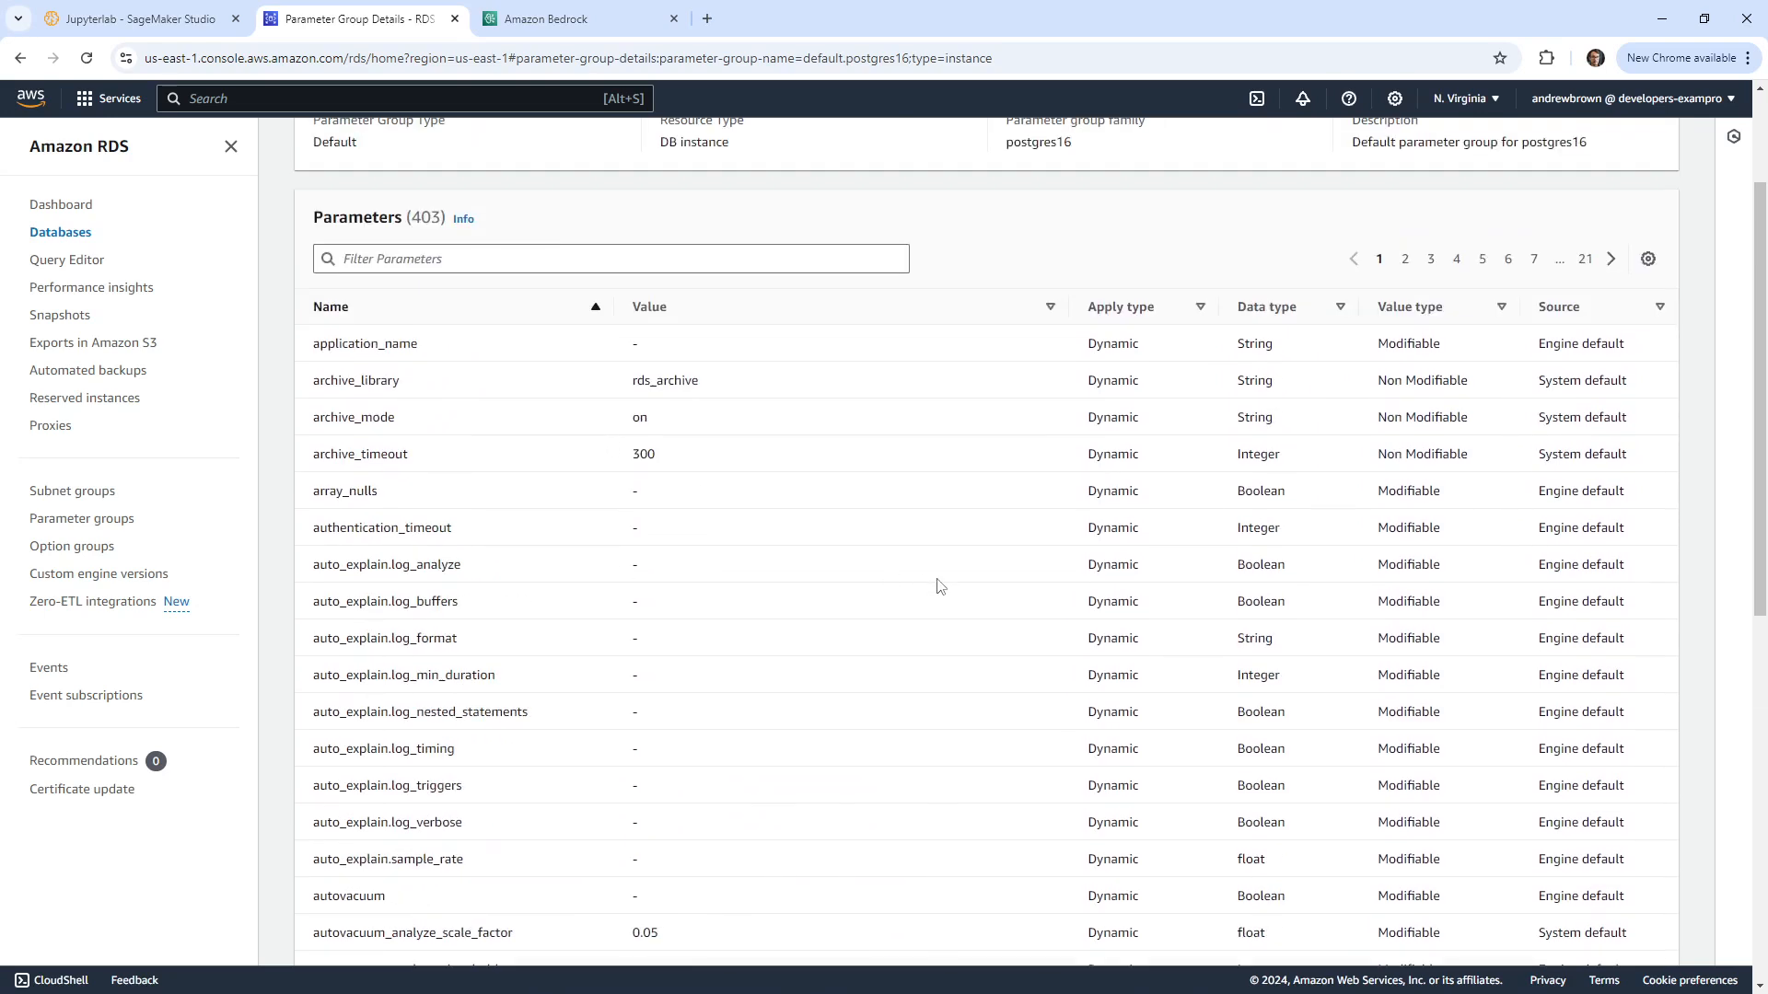
pyautogui.scroll(2, 939, 586)
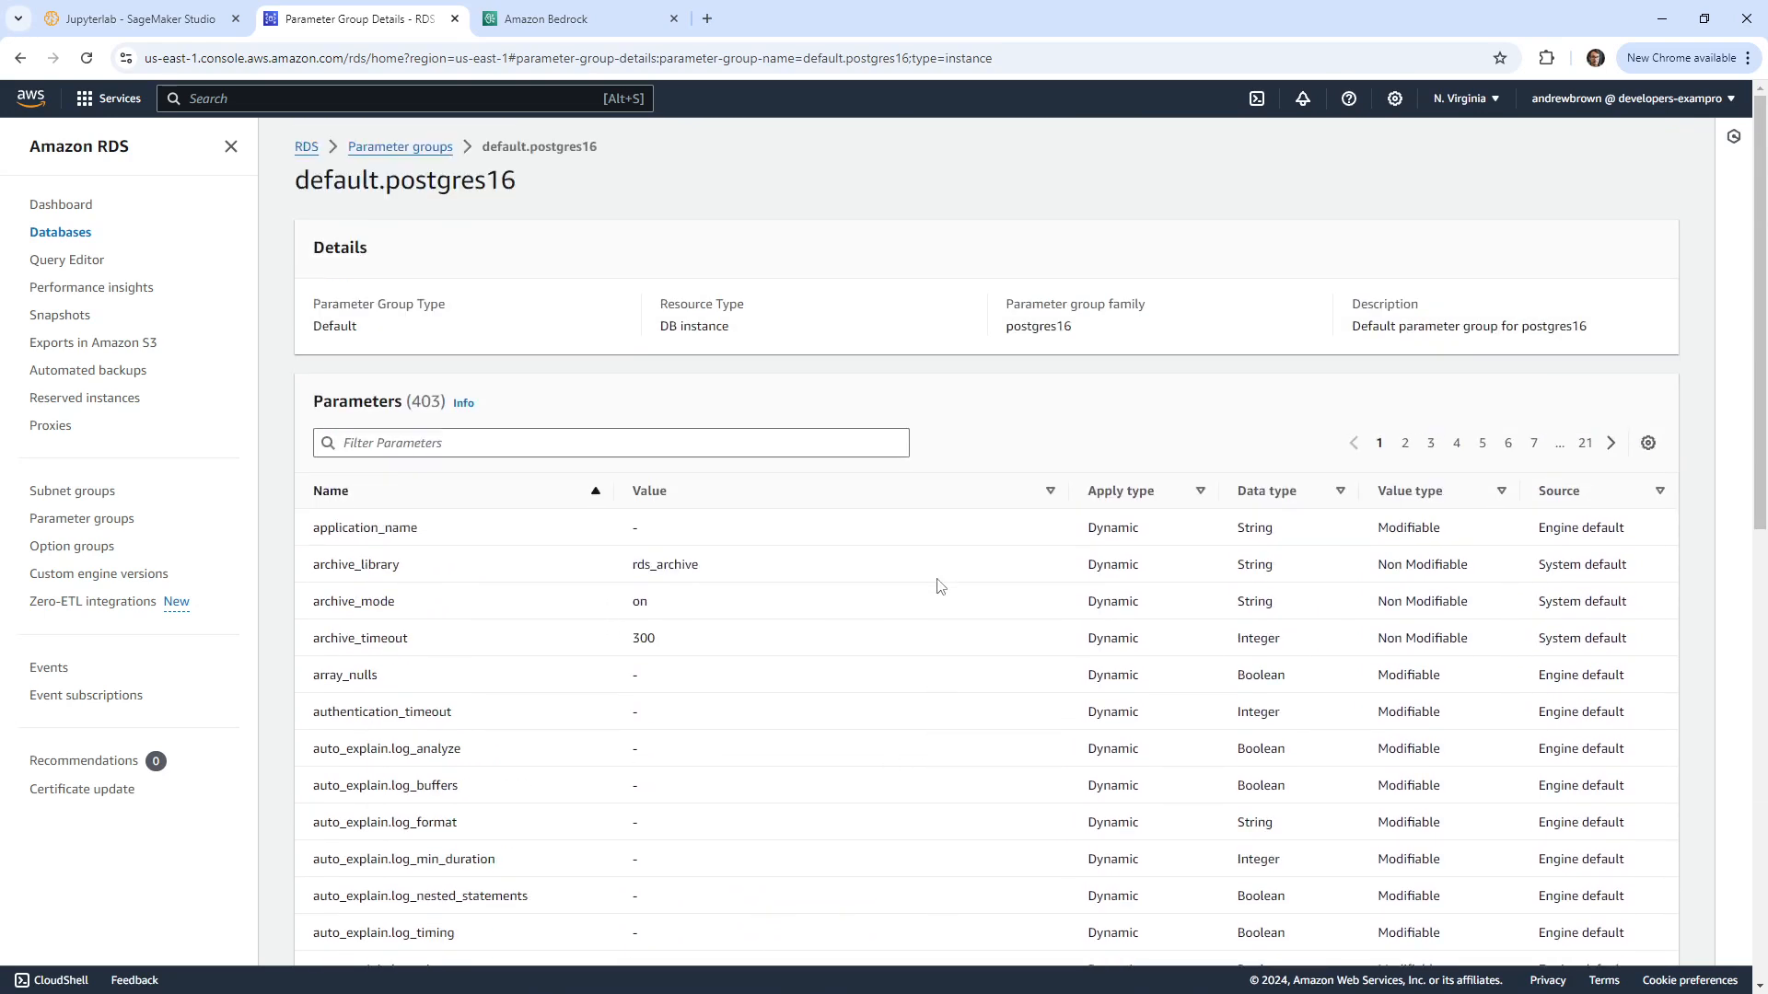
# Step: Open the option group default:postgres-16 and examine its associated instances and options
pyautogui.click(106, 548)
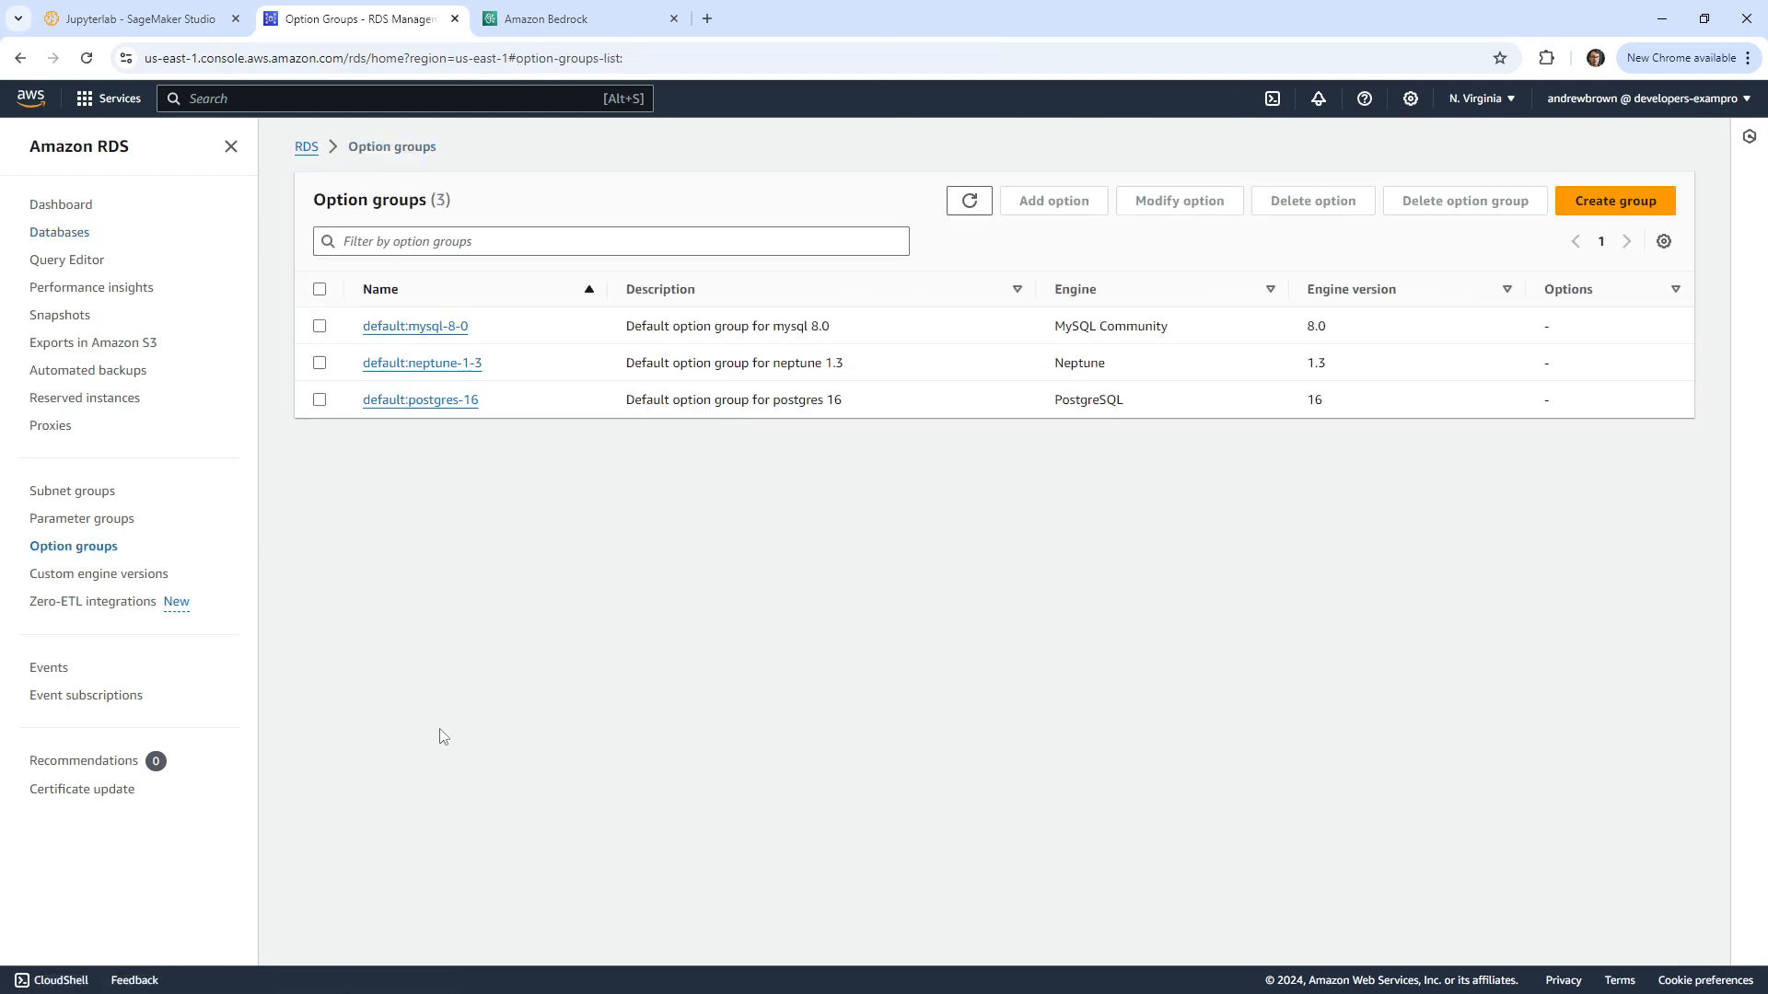
pyautogui.click(422, 403)
pyautogui.scroll(-3, 550, 719)
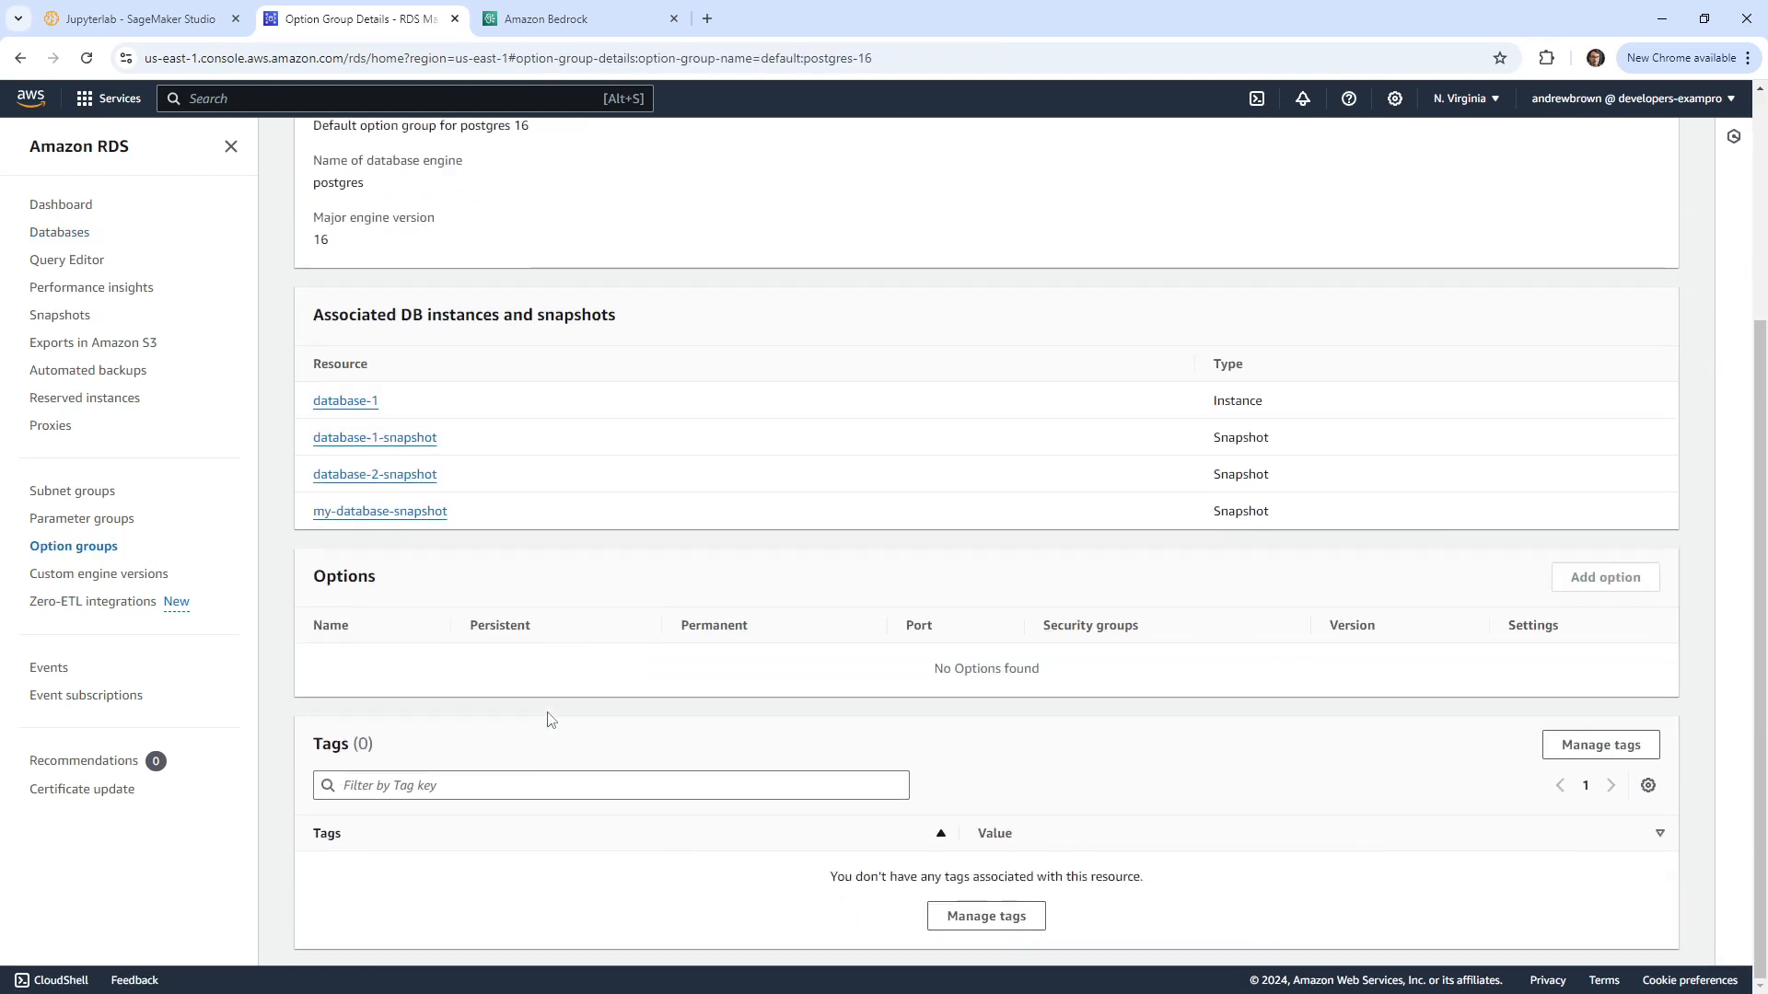
# Step: Examine the custom parameter groups and the fields for creating a parameter group, leaving the form without creating one
pyautogui.click(103, 519)
pyautogui.click(1586, 326)
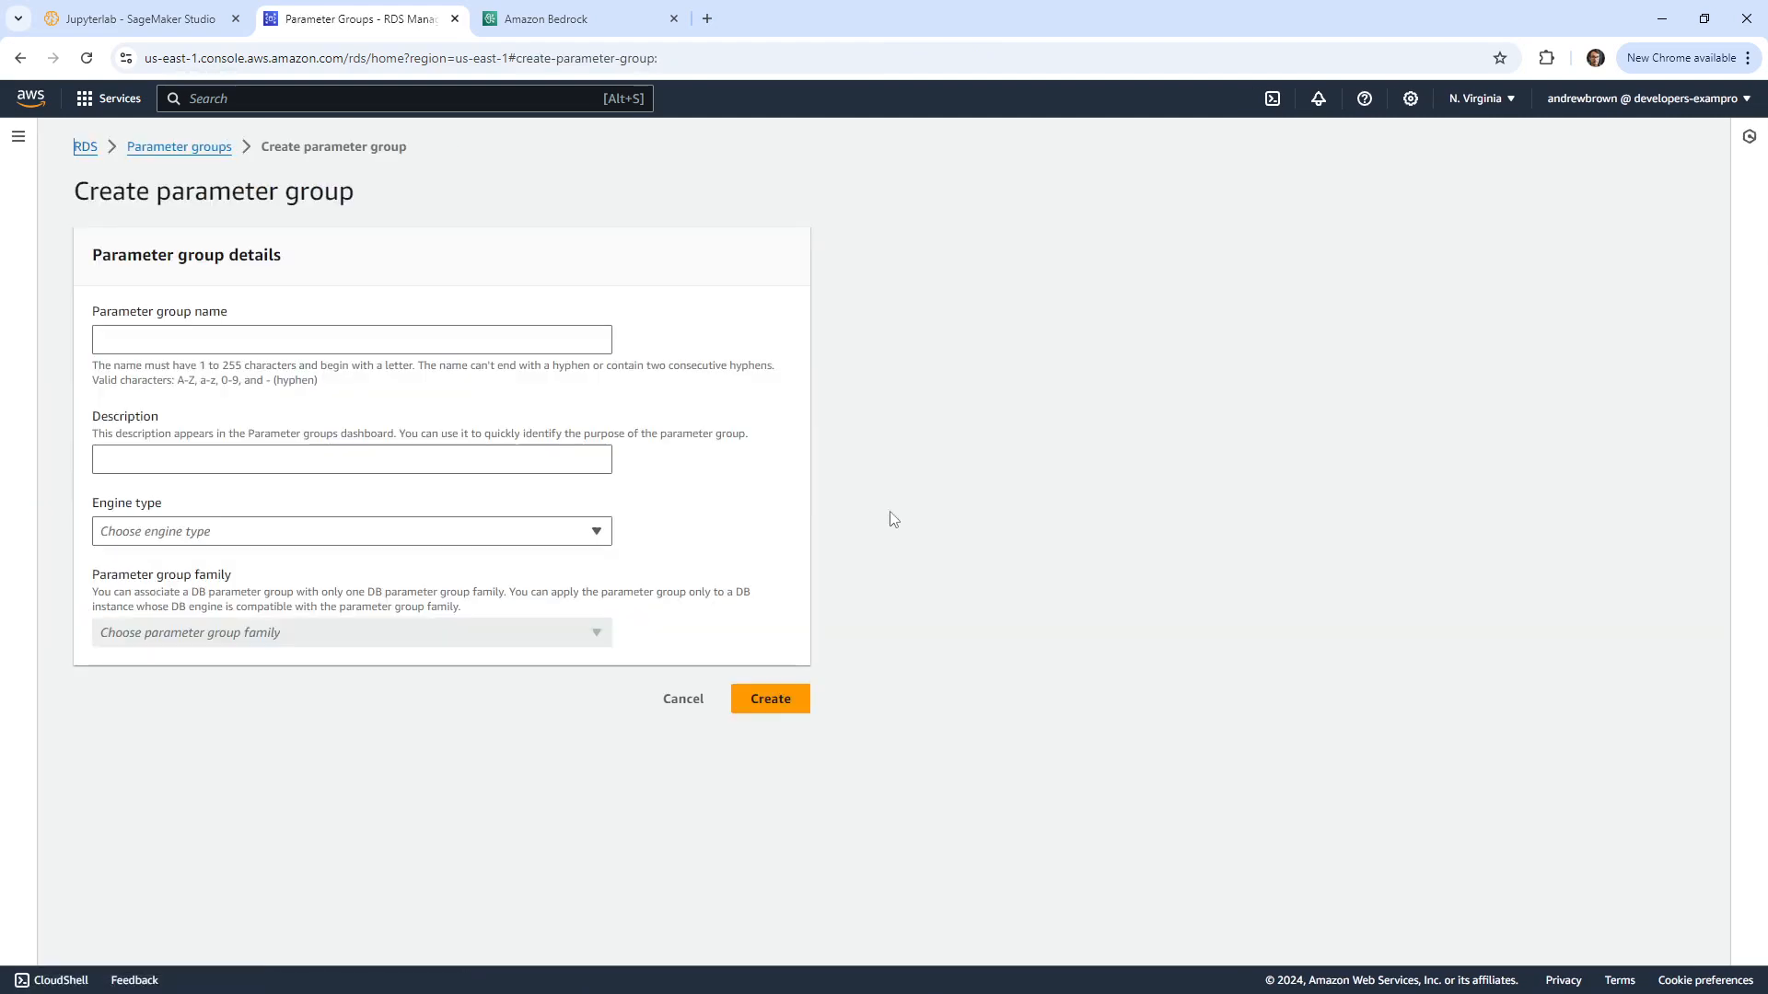
pyautogui.click(21, 58)
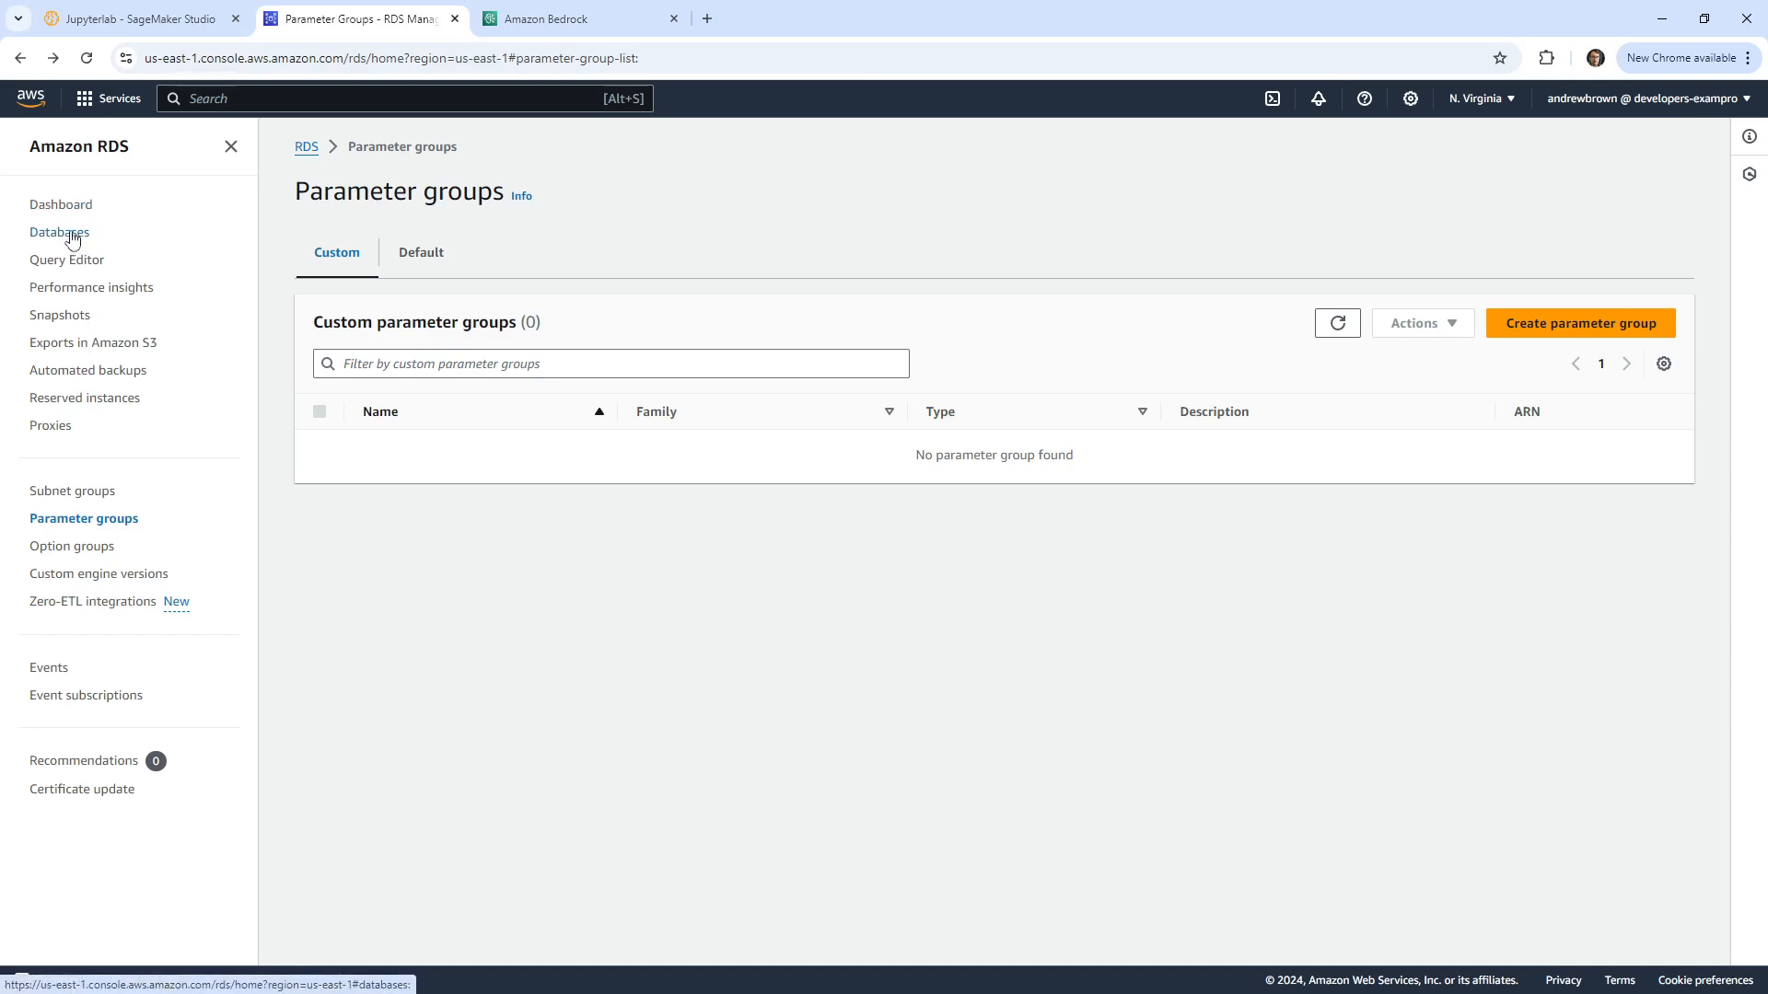
# Step: Open the RDS query editor, read which databases it supports, and dismiss the notice
pyautogui.click(74, 261)
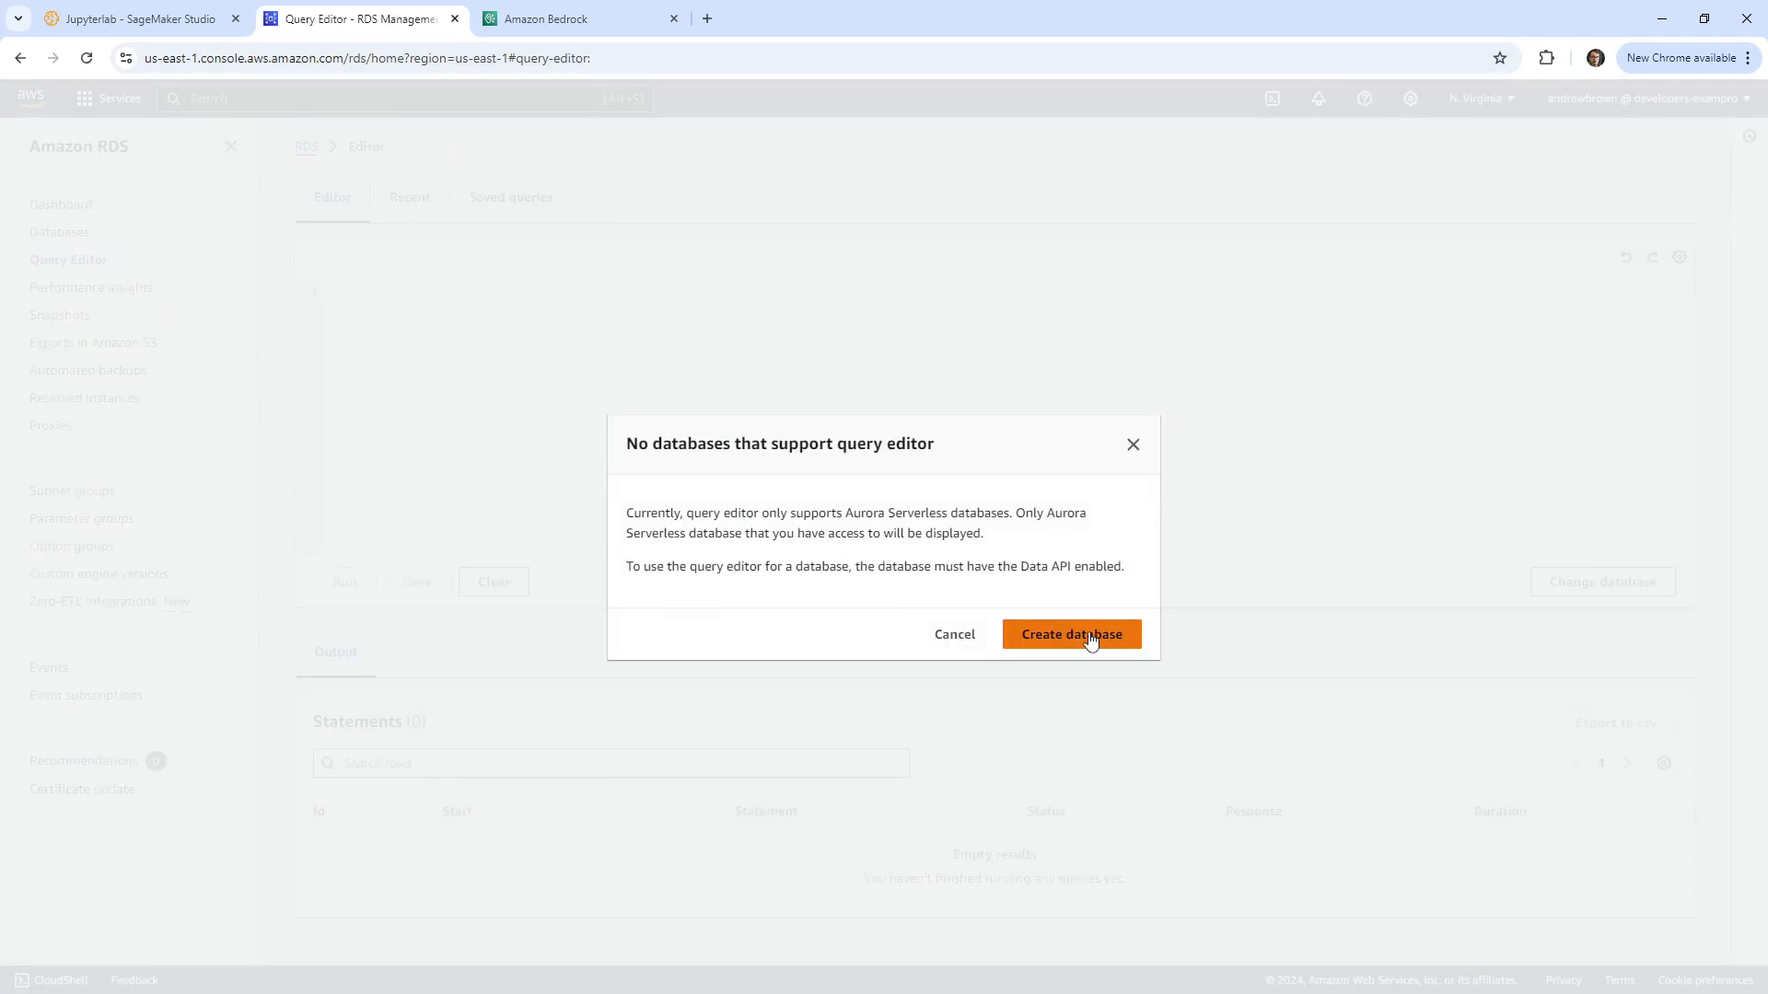
pyautogui.moveTo(715, 512); pyautogui.dragTo(1074, 513)
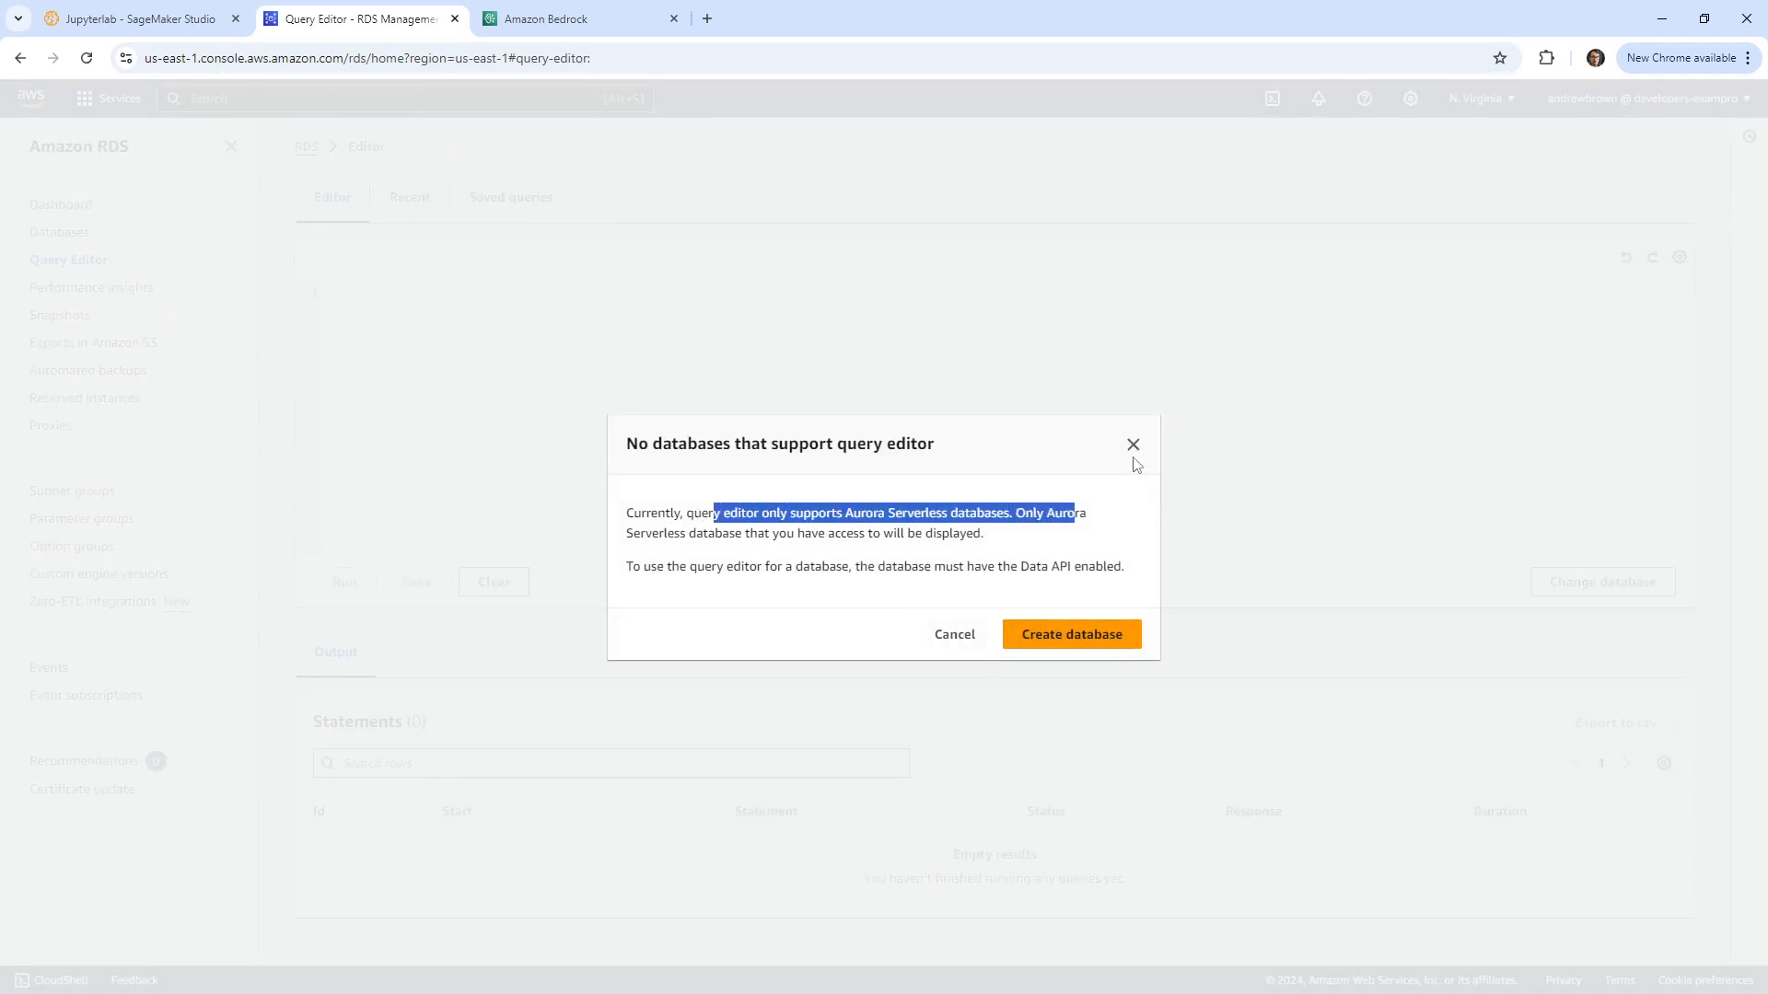
pyautogui.click(1132, 445)
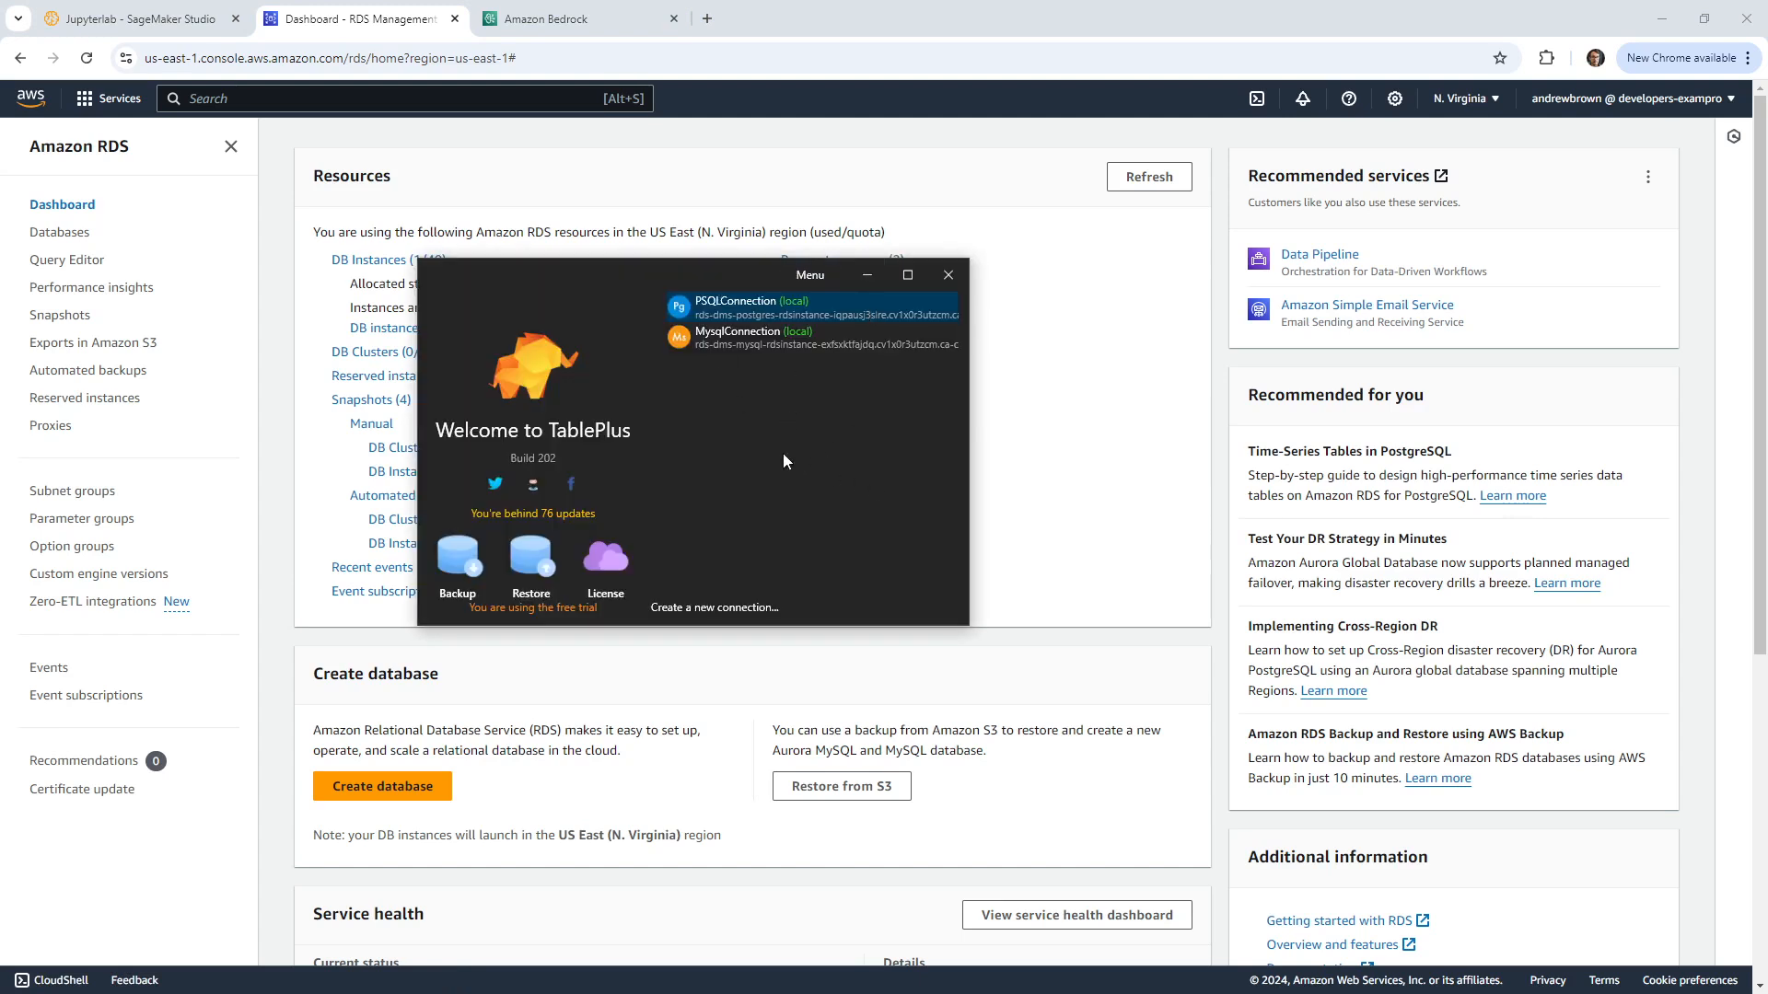
# Step: Switch to TablePlus, start a new PostgreSQL connection, and move its windows aside to uncover the RDS console
pyautogui.rightClick(738, 447)
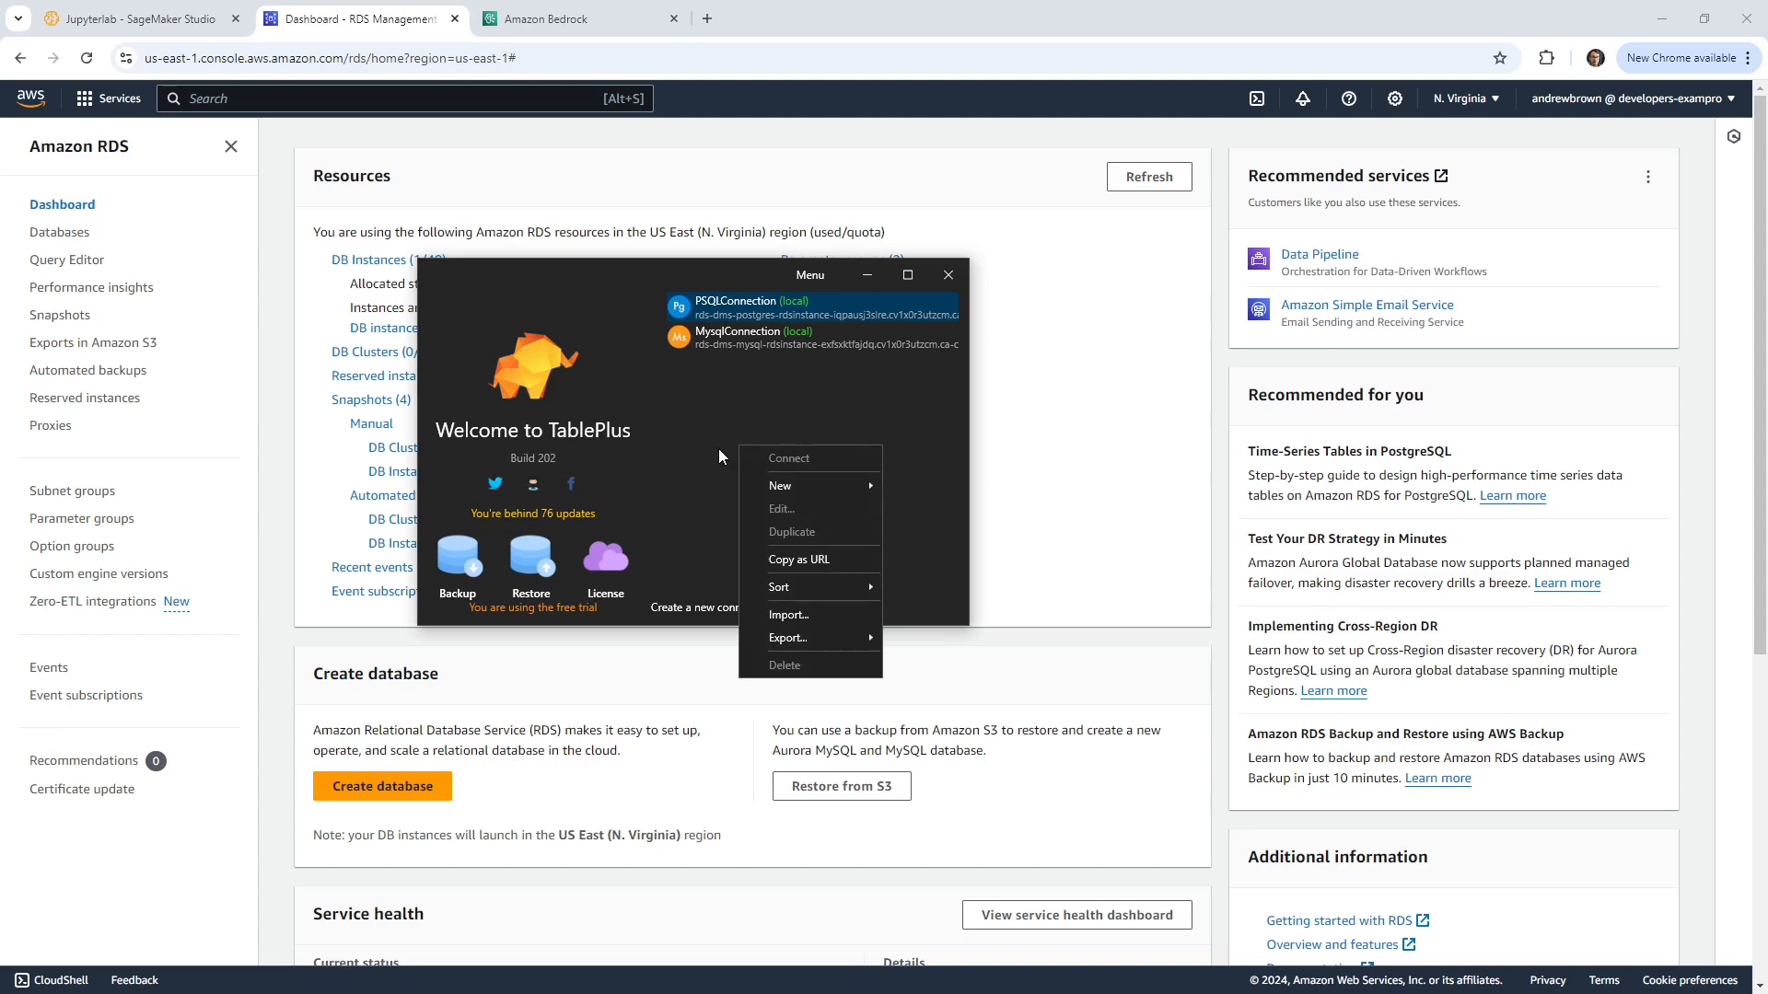
pyautogui.moveTo(790, 484)
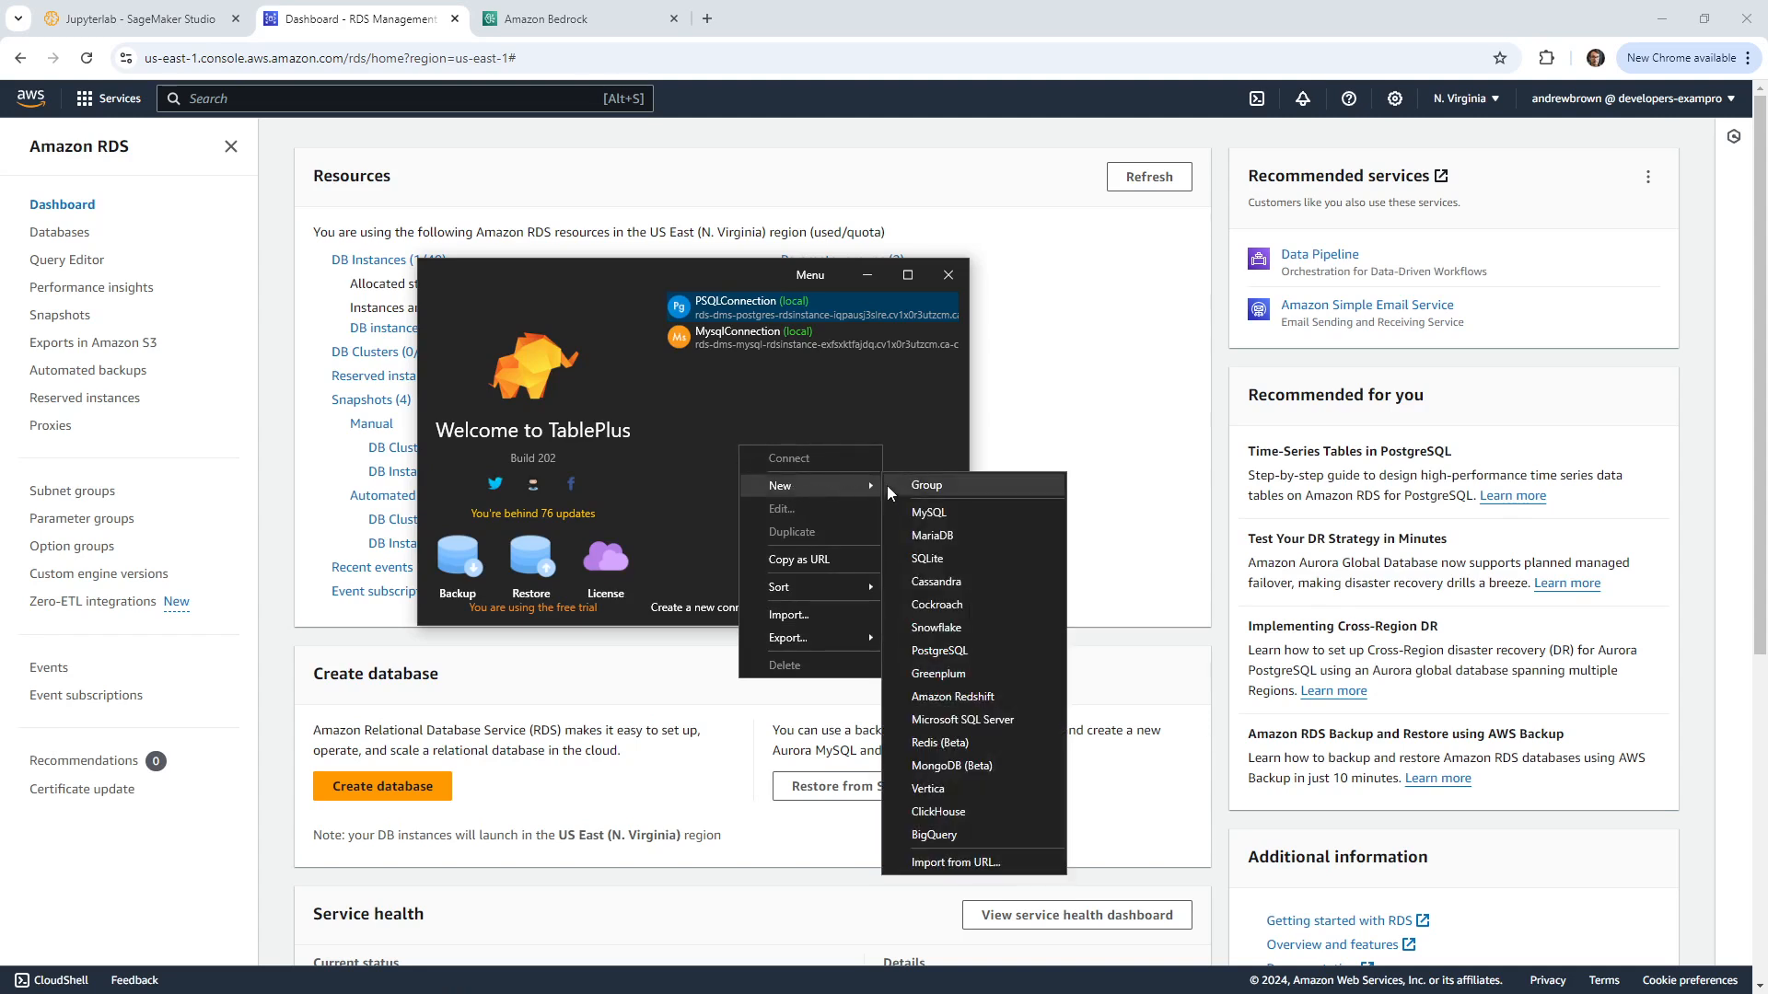
pyautogui.click(965, 651)
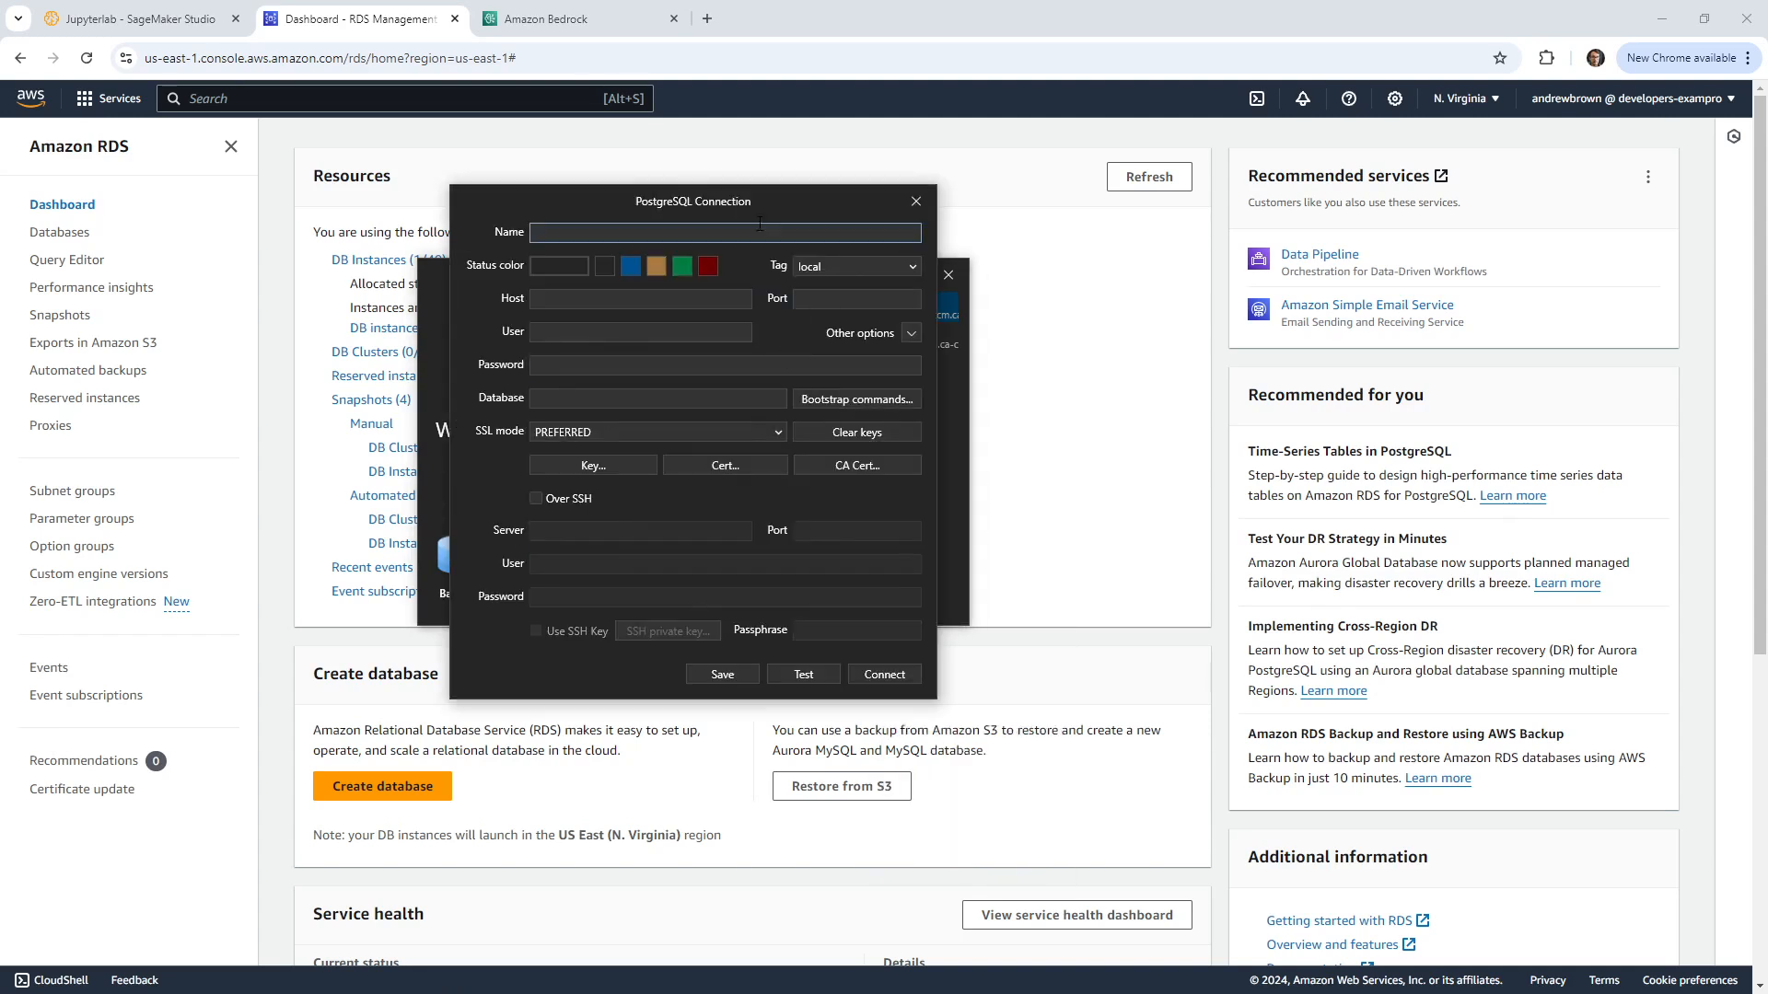
pyautogui.moveTo(762, 212); pyautogui.dragTo(319, 379)
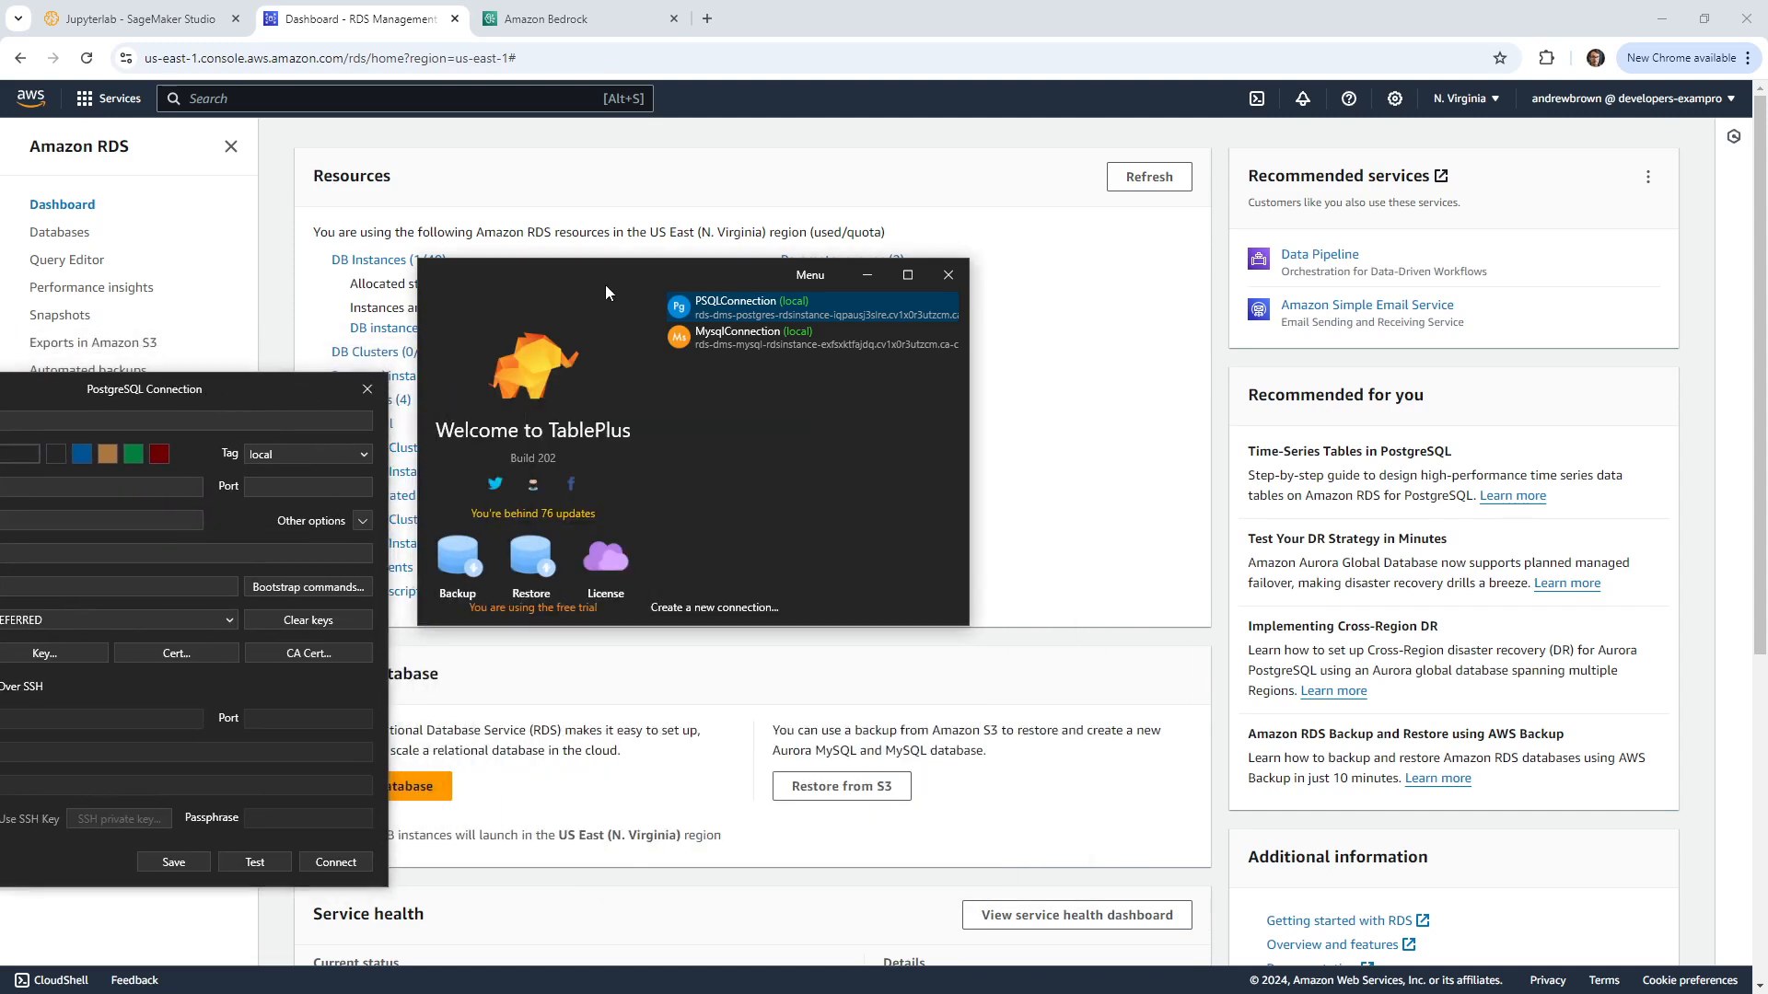
pyautogui.moveTo(605, 284); pyautogui.dragTo(92, 0)
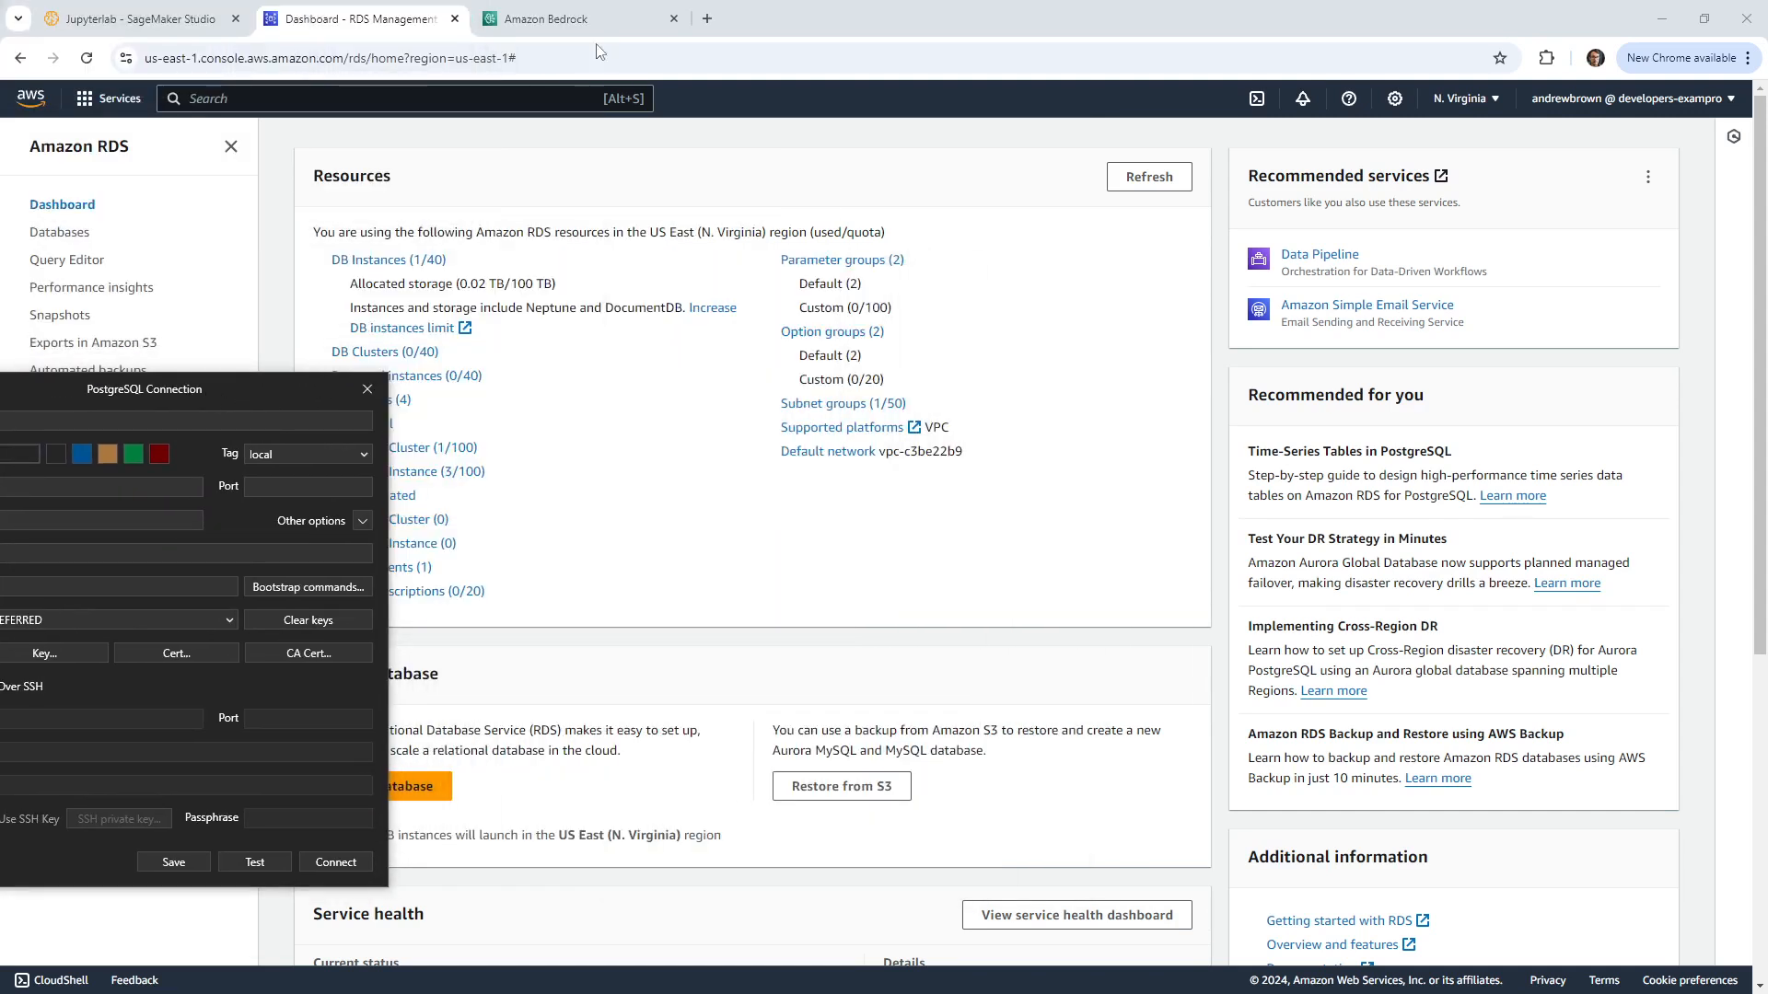
# Step: Search the web for dbeaver, look at the DBeaver Community site, and close it again
pyautogui.click(707, 19)
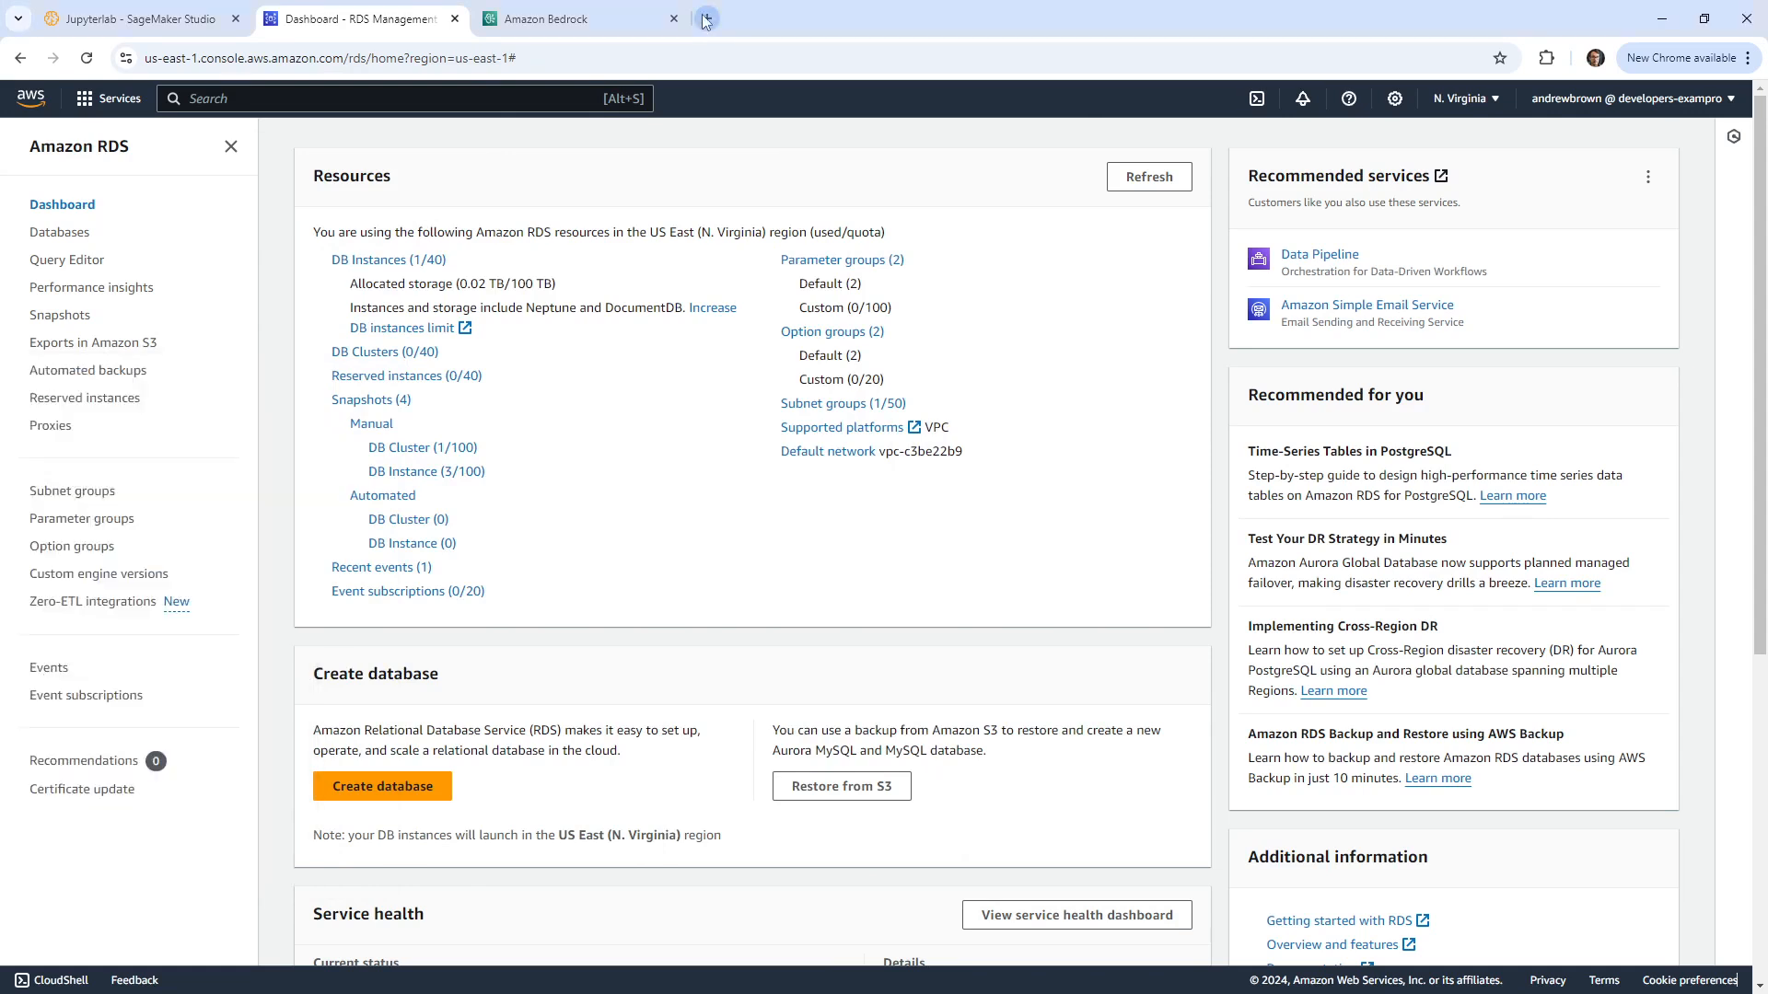
pyautogui.write('dbea')
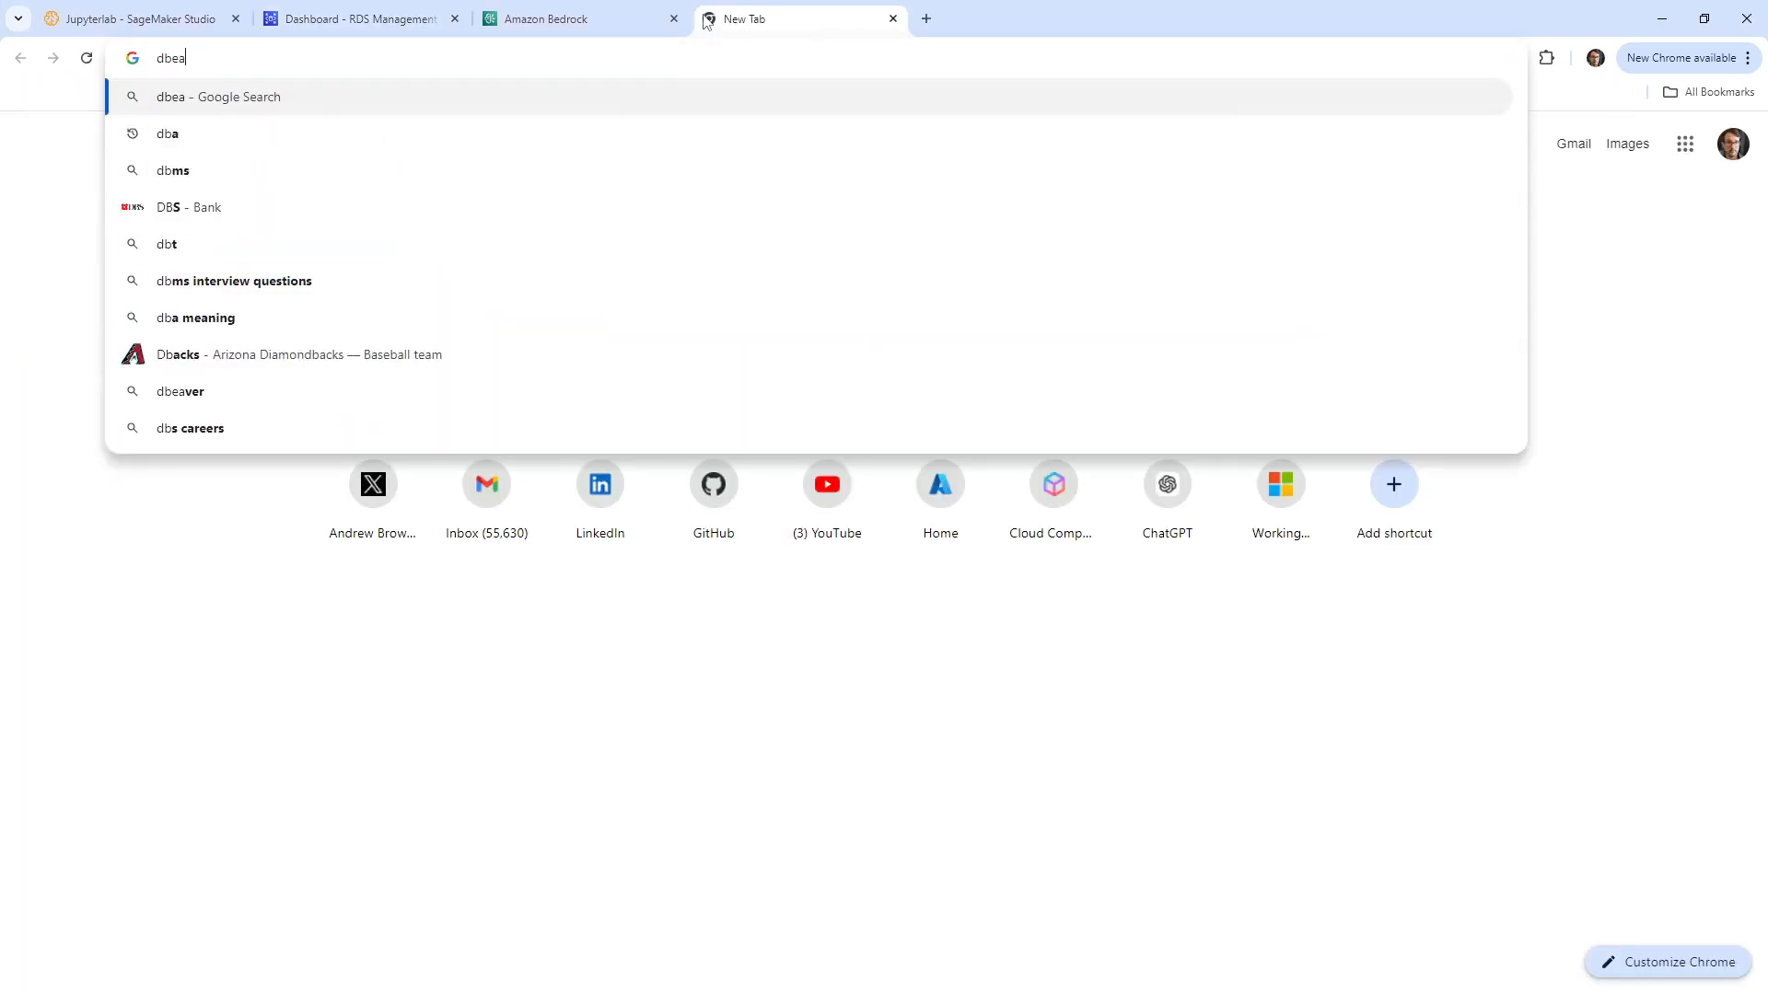
pyautogui.write('ver')
pyautogui.press('Return')
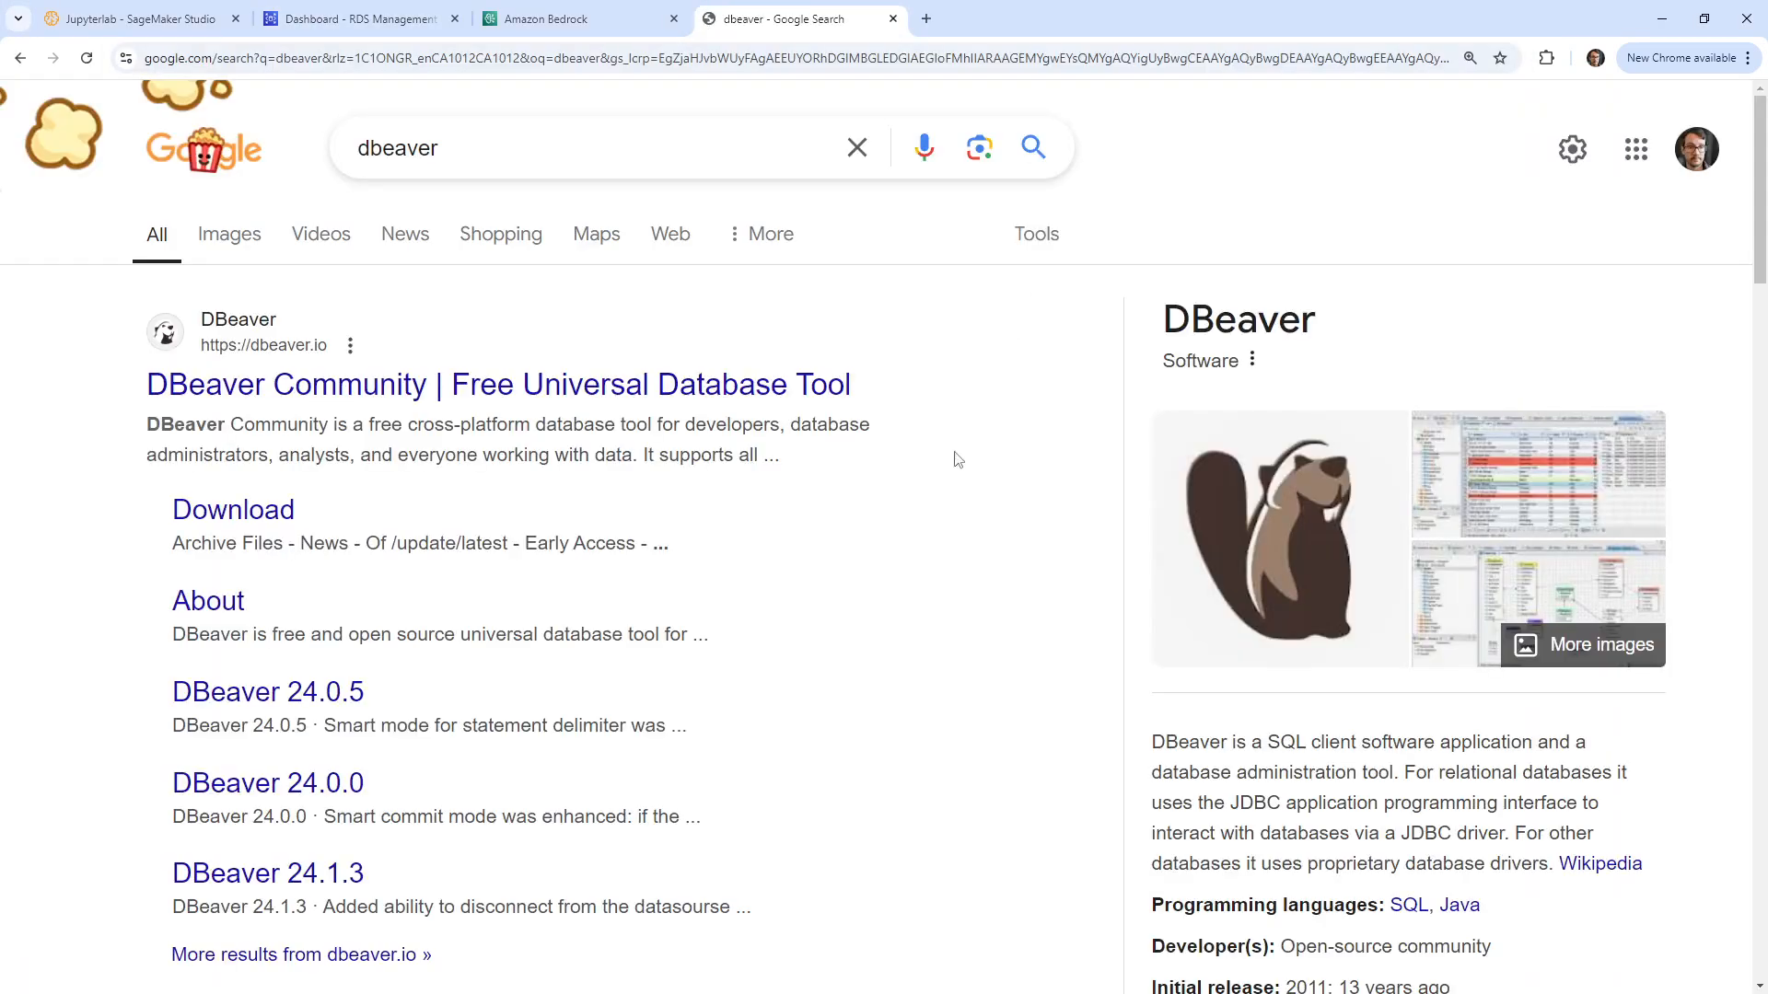
pyautogui.click(746, 387)
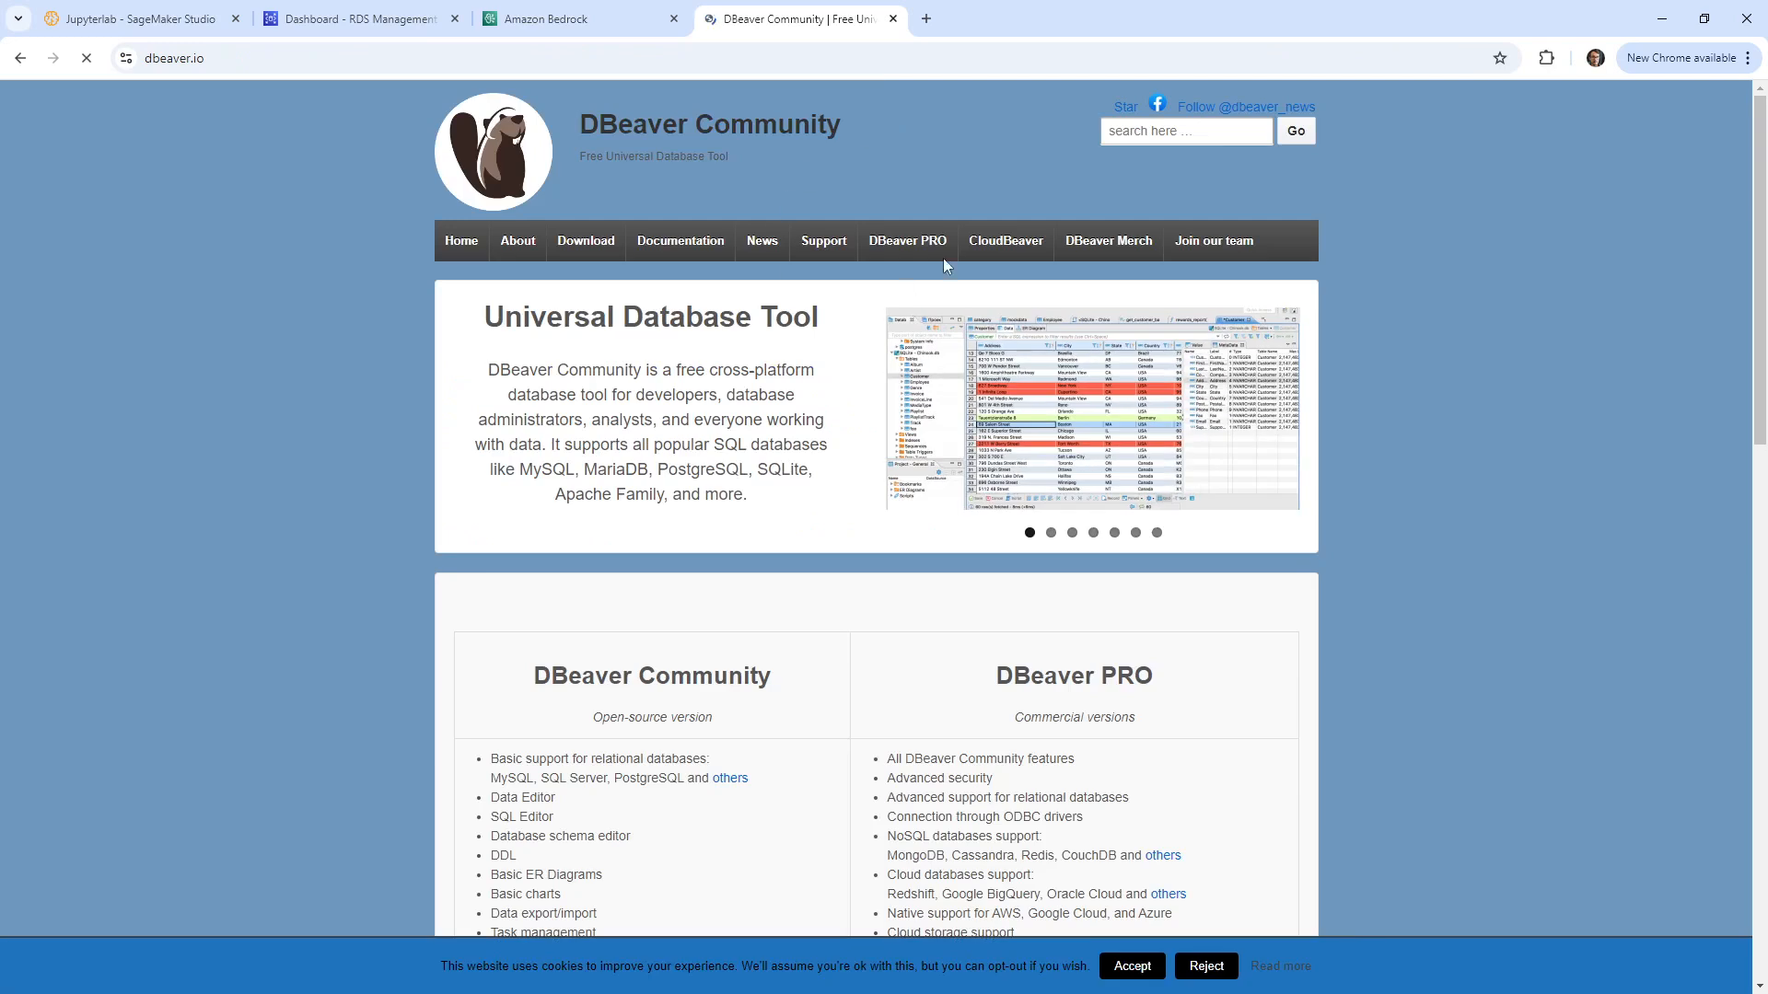
pyautogui.click(893, 18)
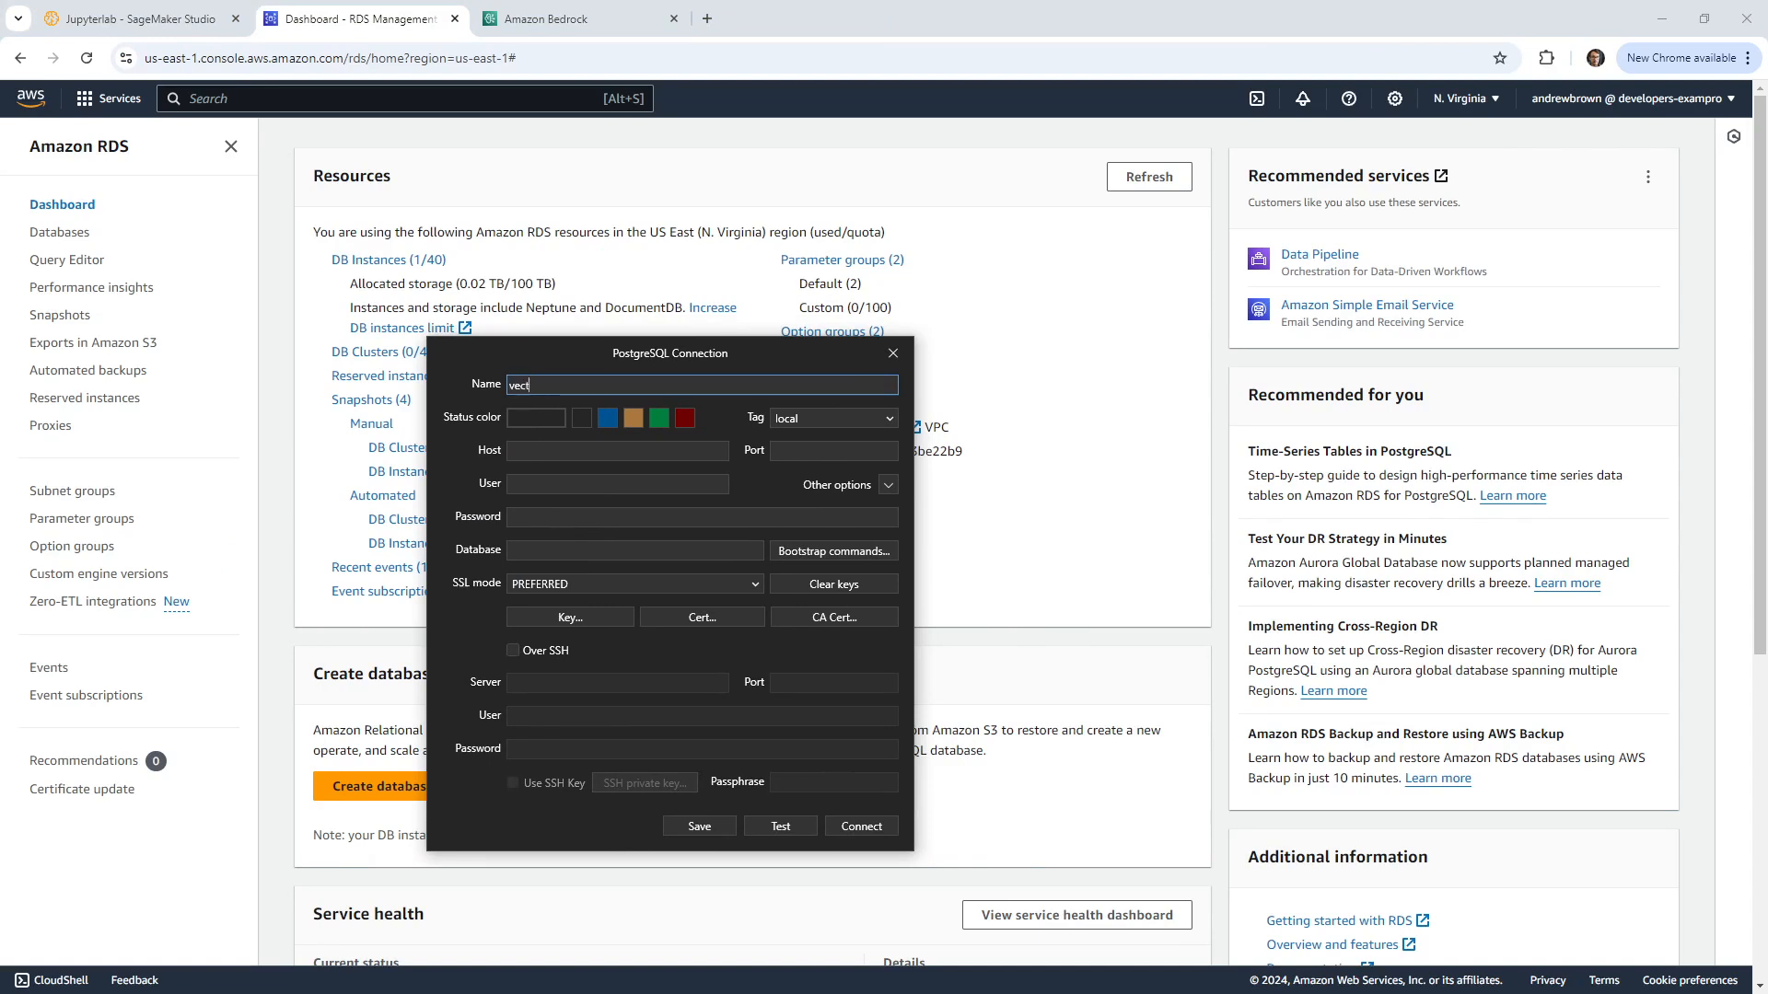
# Step: Name the TablePlus connection vectordatabase, set the database to vectordb and the user to postrgres, and enter the account password
pyautogui.write('ordatabase')
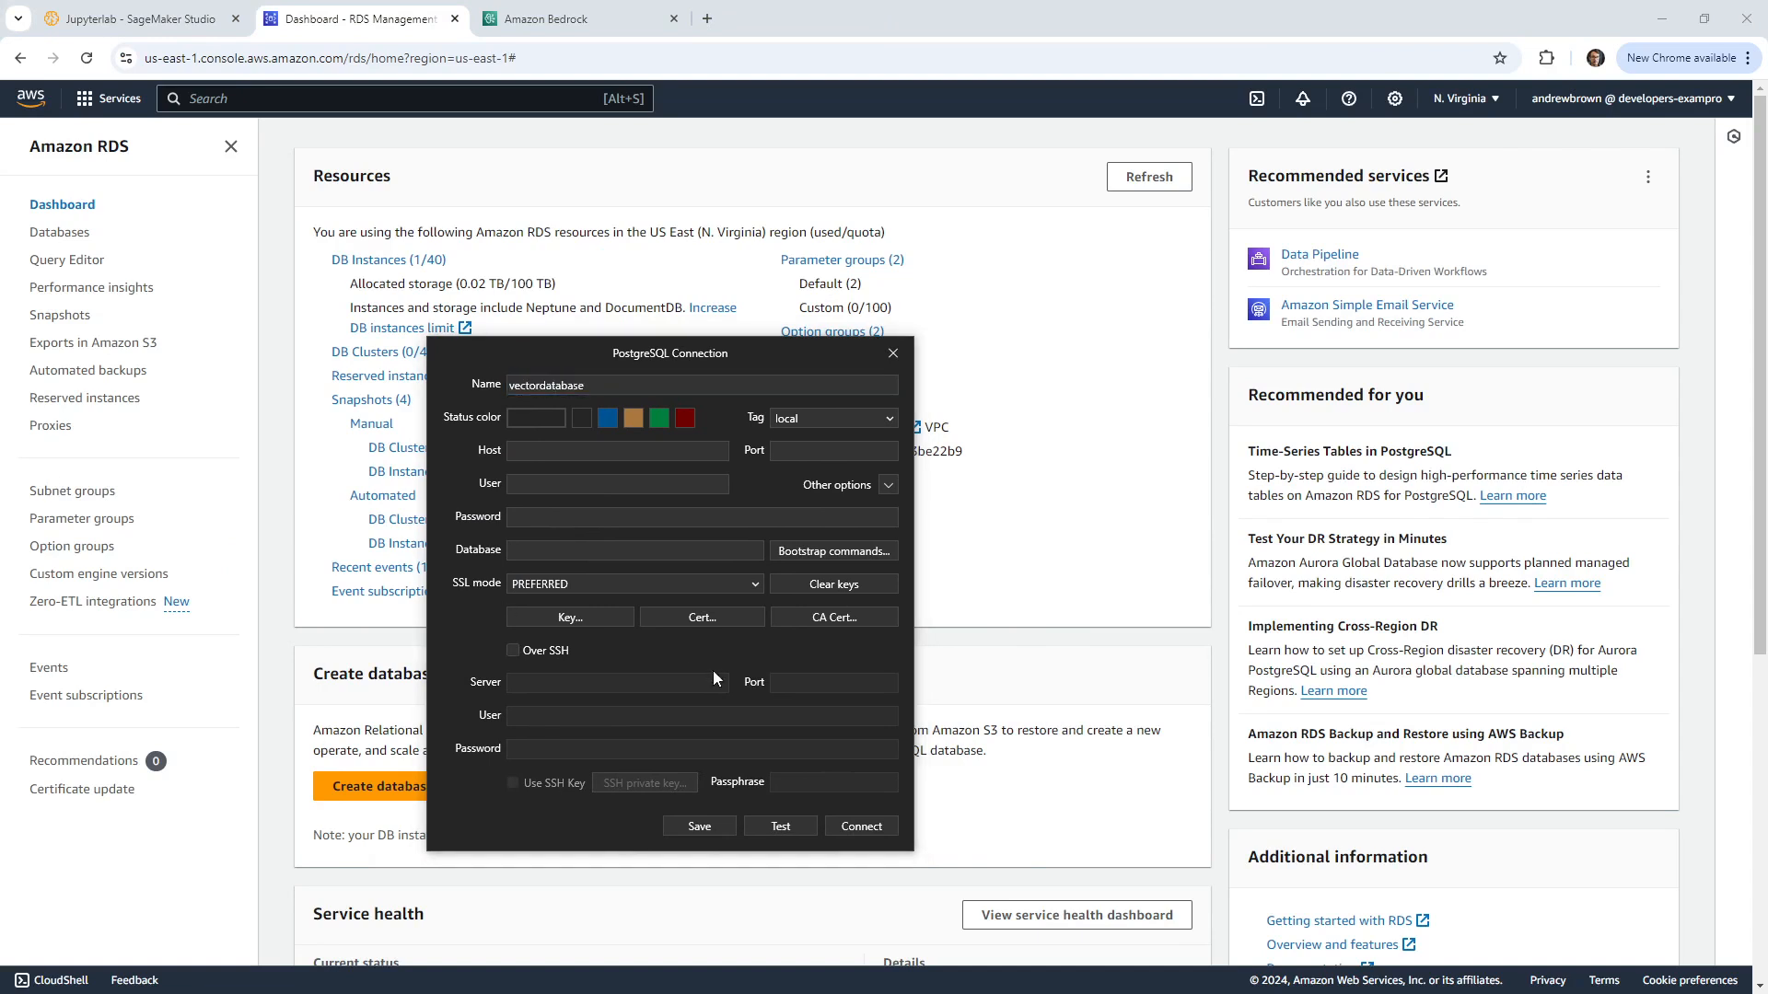
pyautogui.click(552, 550)
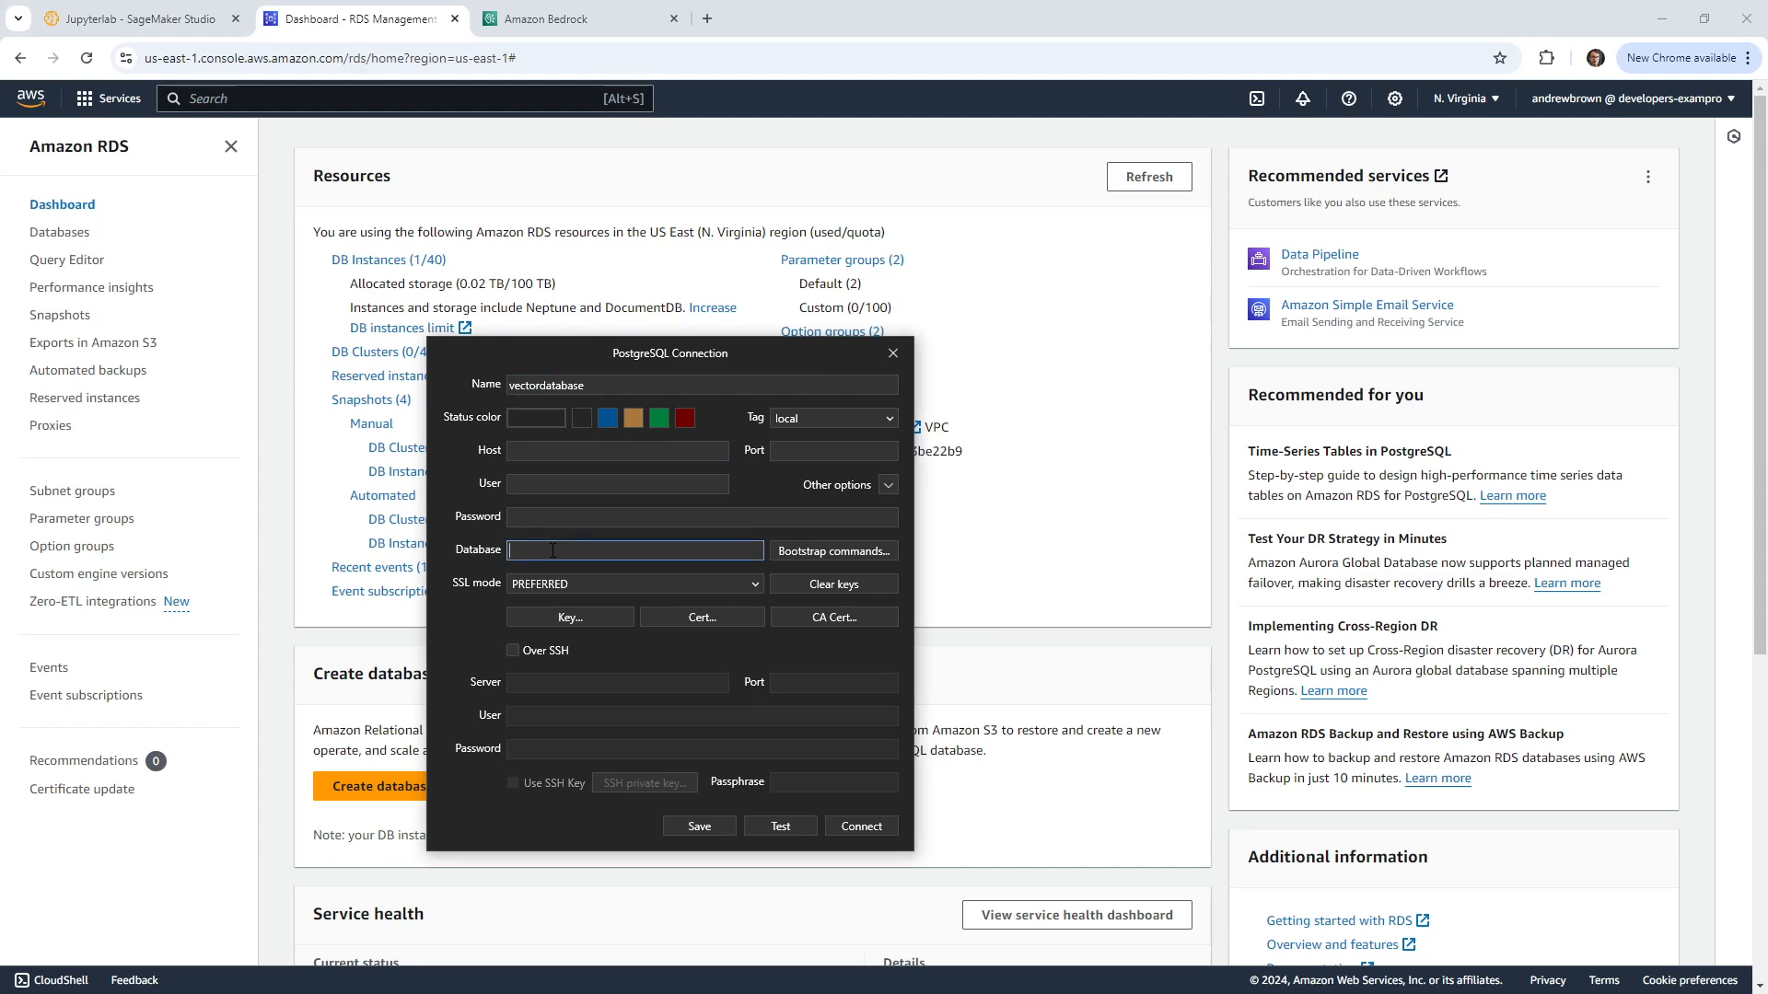
pyautogui.write('vectordb')
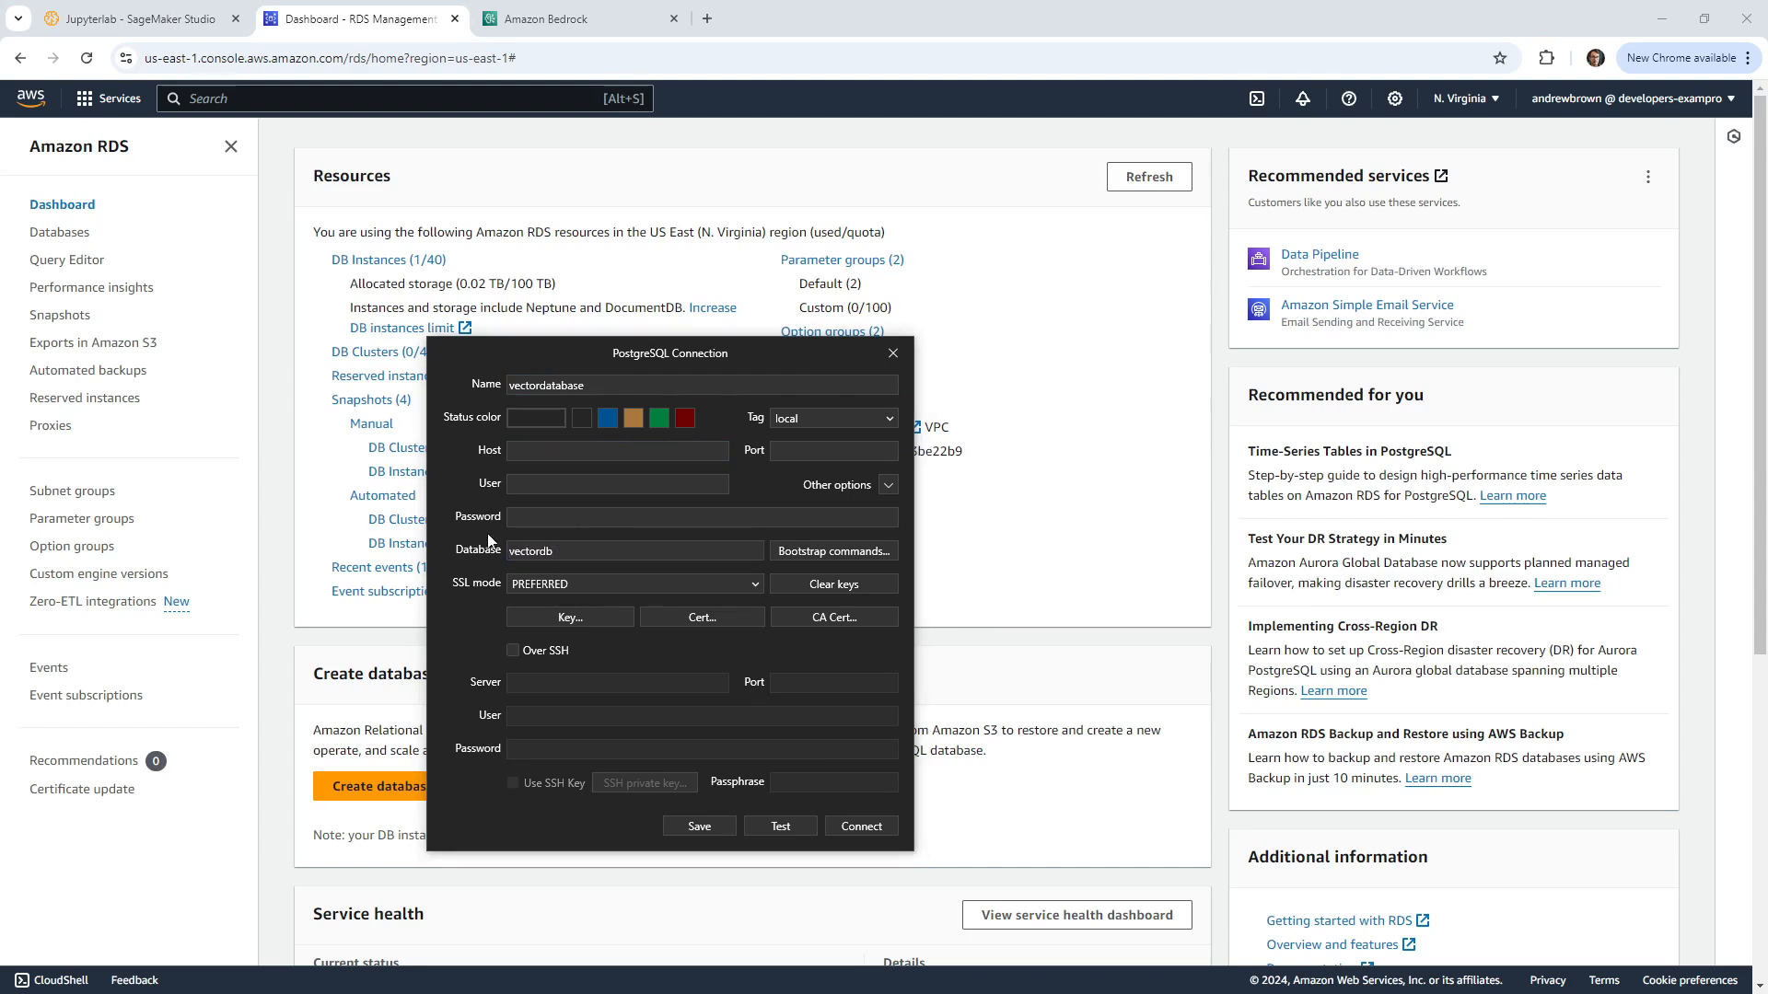
pyautogui.click(537, 517)
pyautogui.hotkey('ctrl', 'v')
pyautogui.click(560, 485)
pyautogui.write('postgres')
# Step: Copy the endpoint of database-1 from the RDS console into the host of the TablePlus connection
pyautogui.moveTo(716, 358); pyautogui.dragTo(30, 297)
pyautogui.click(543, 19)
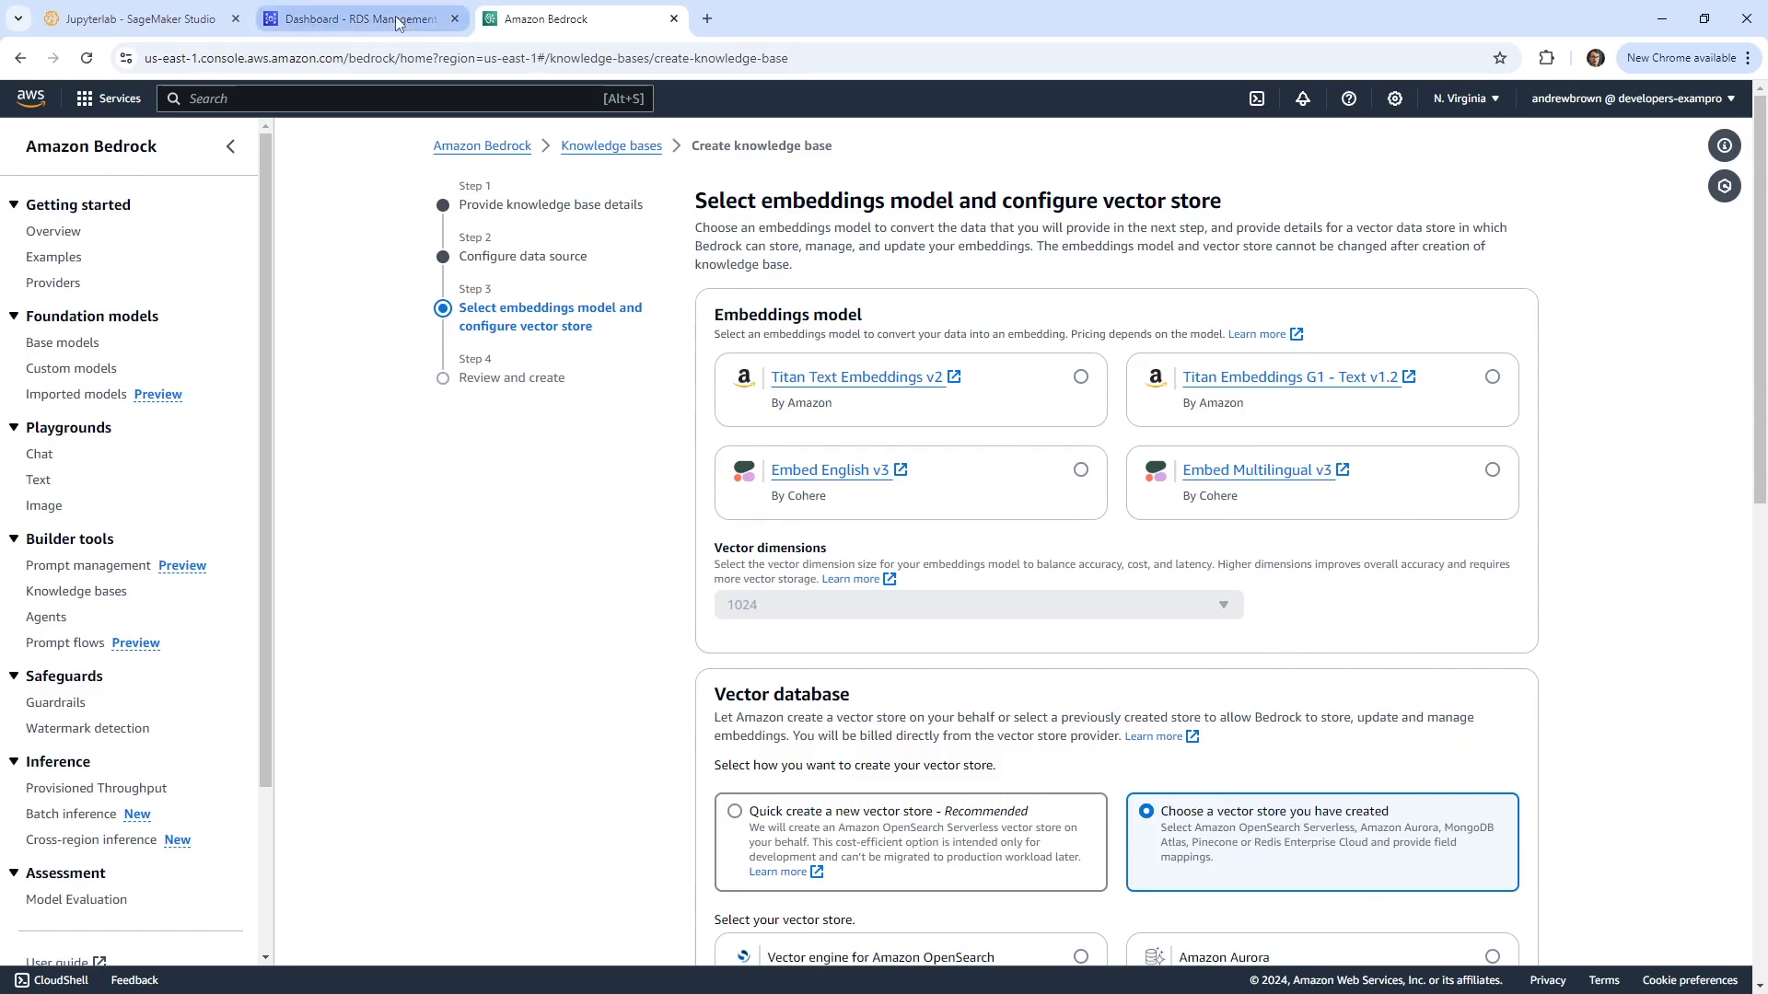
pyautogui.click(359, 19)
pyautogui.click(386, 260)
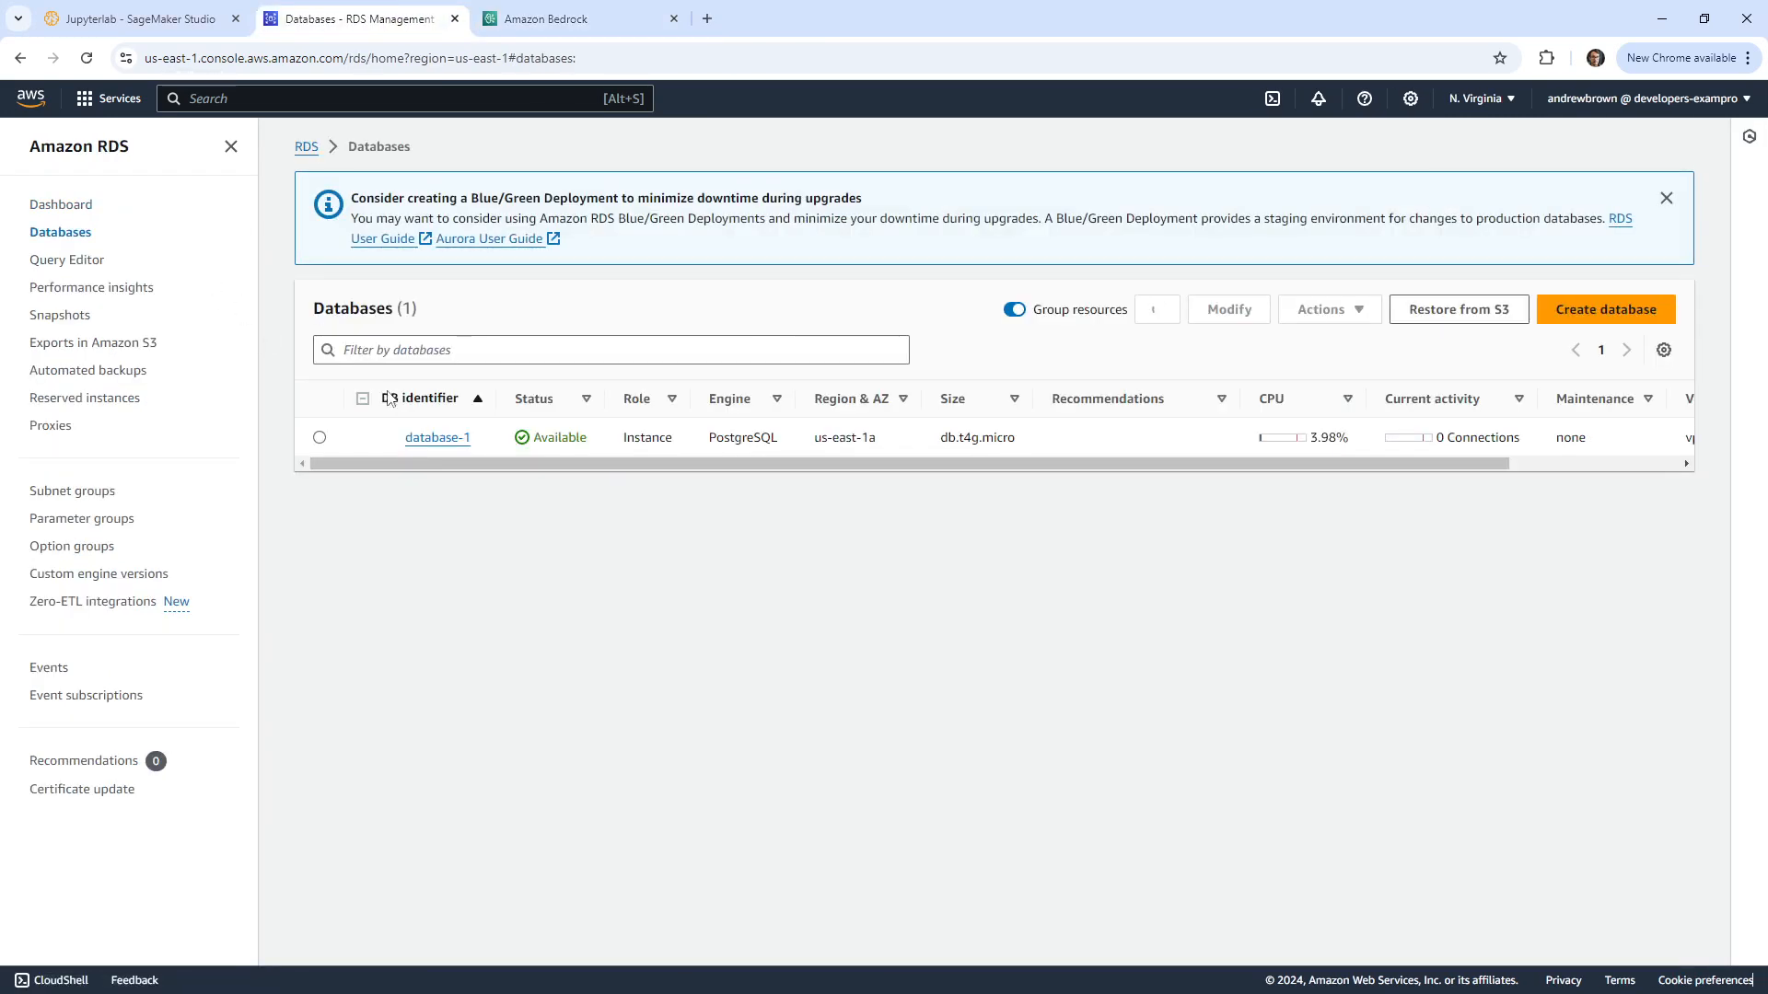
pyautogui.click(428, 438)
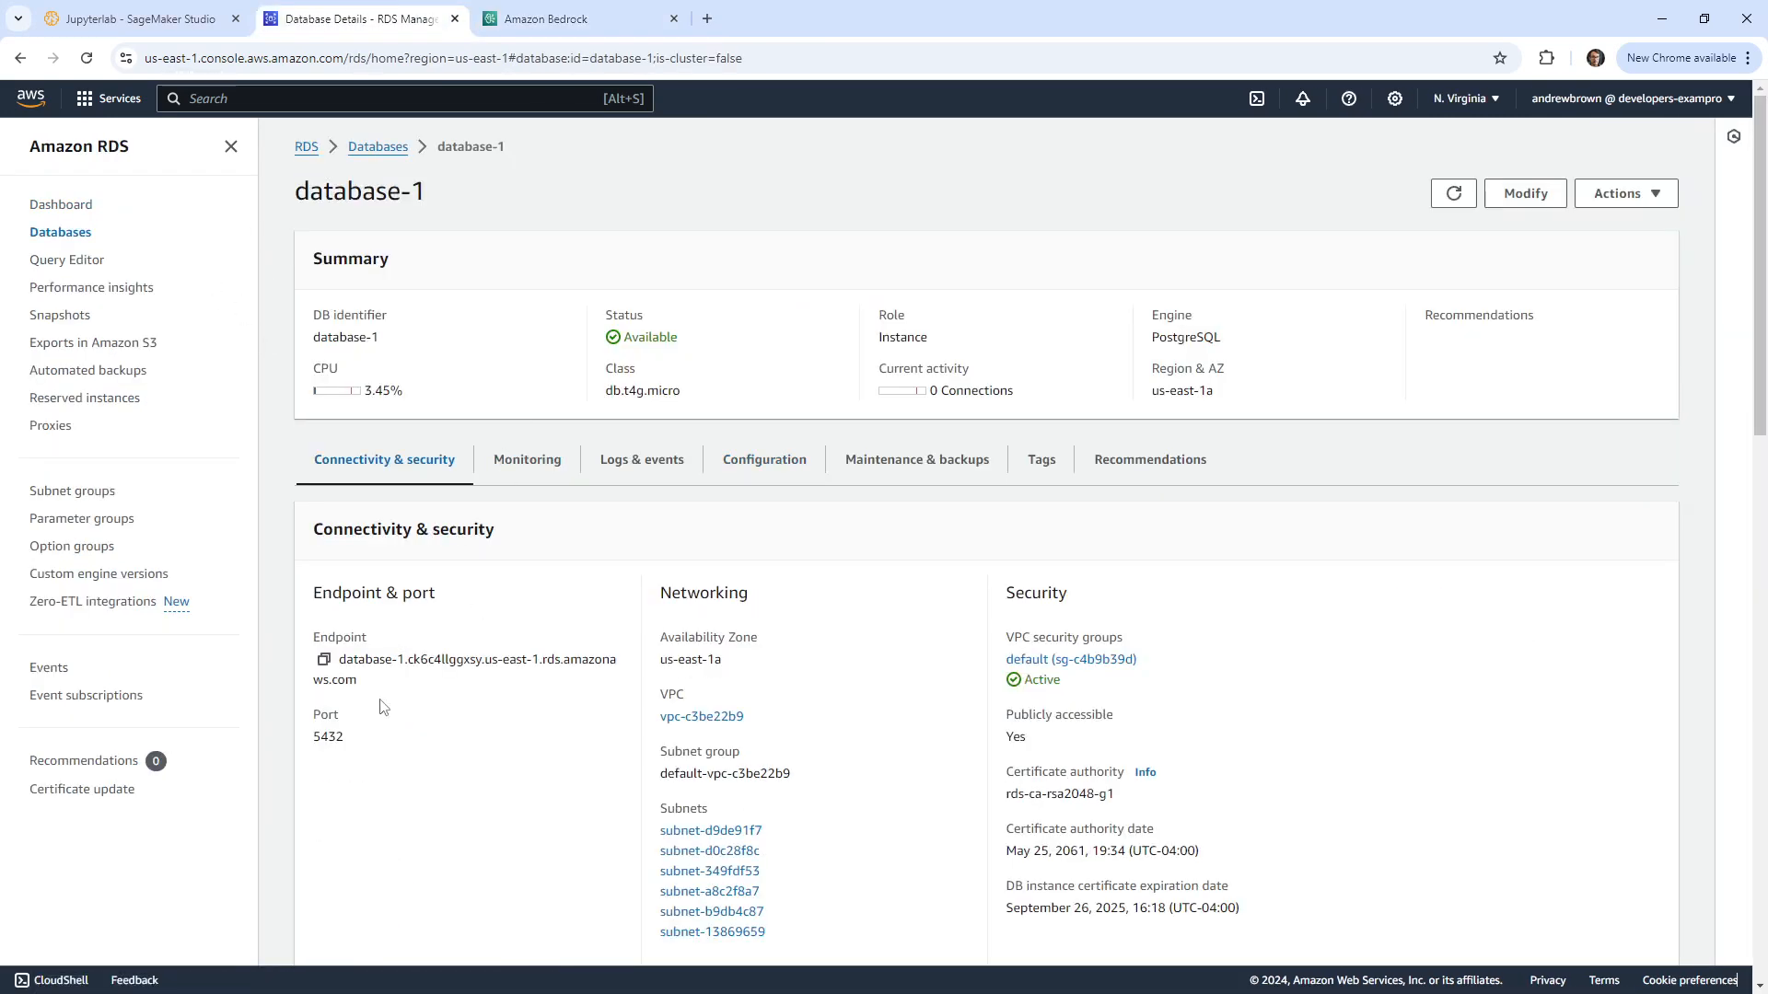
pyautogui.moveTo(380, 686); pyautogui.dragTo(340, 660)
pyautogui.hotkey('ctrl', 'c')
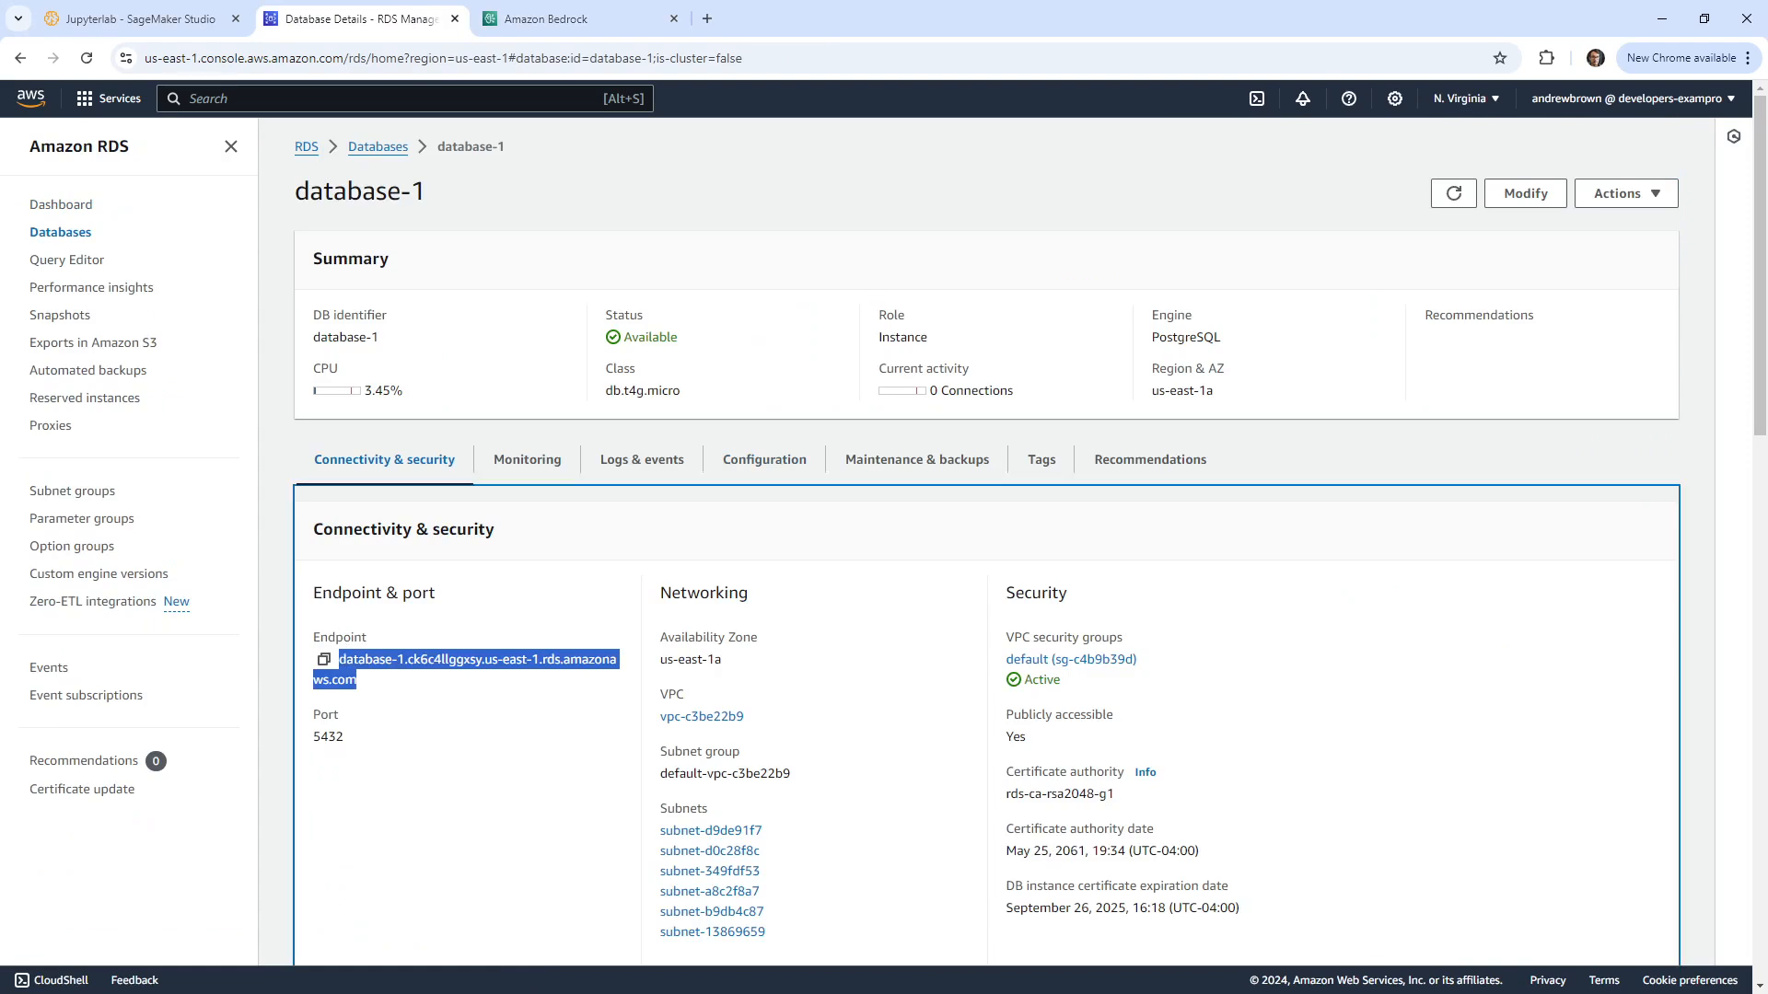
pyautogui.hotkey('alt', 'Tab')
pyautogui.click(589, 339)
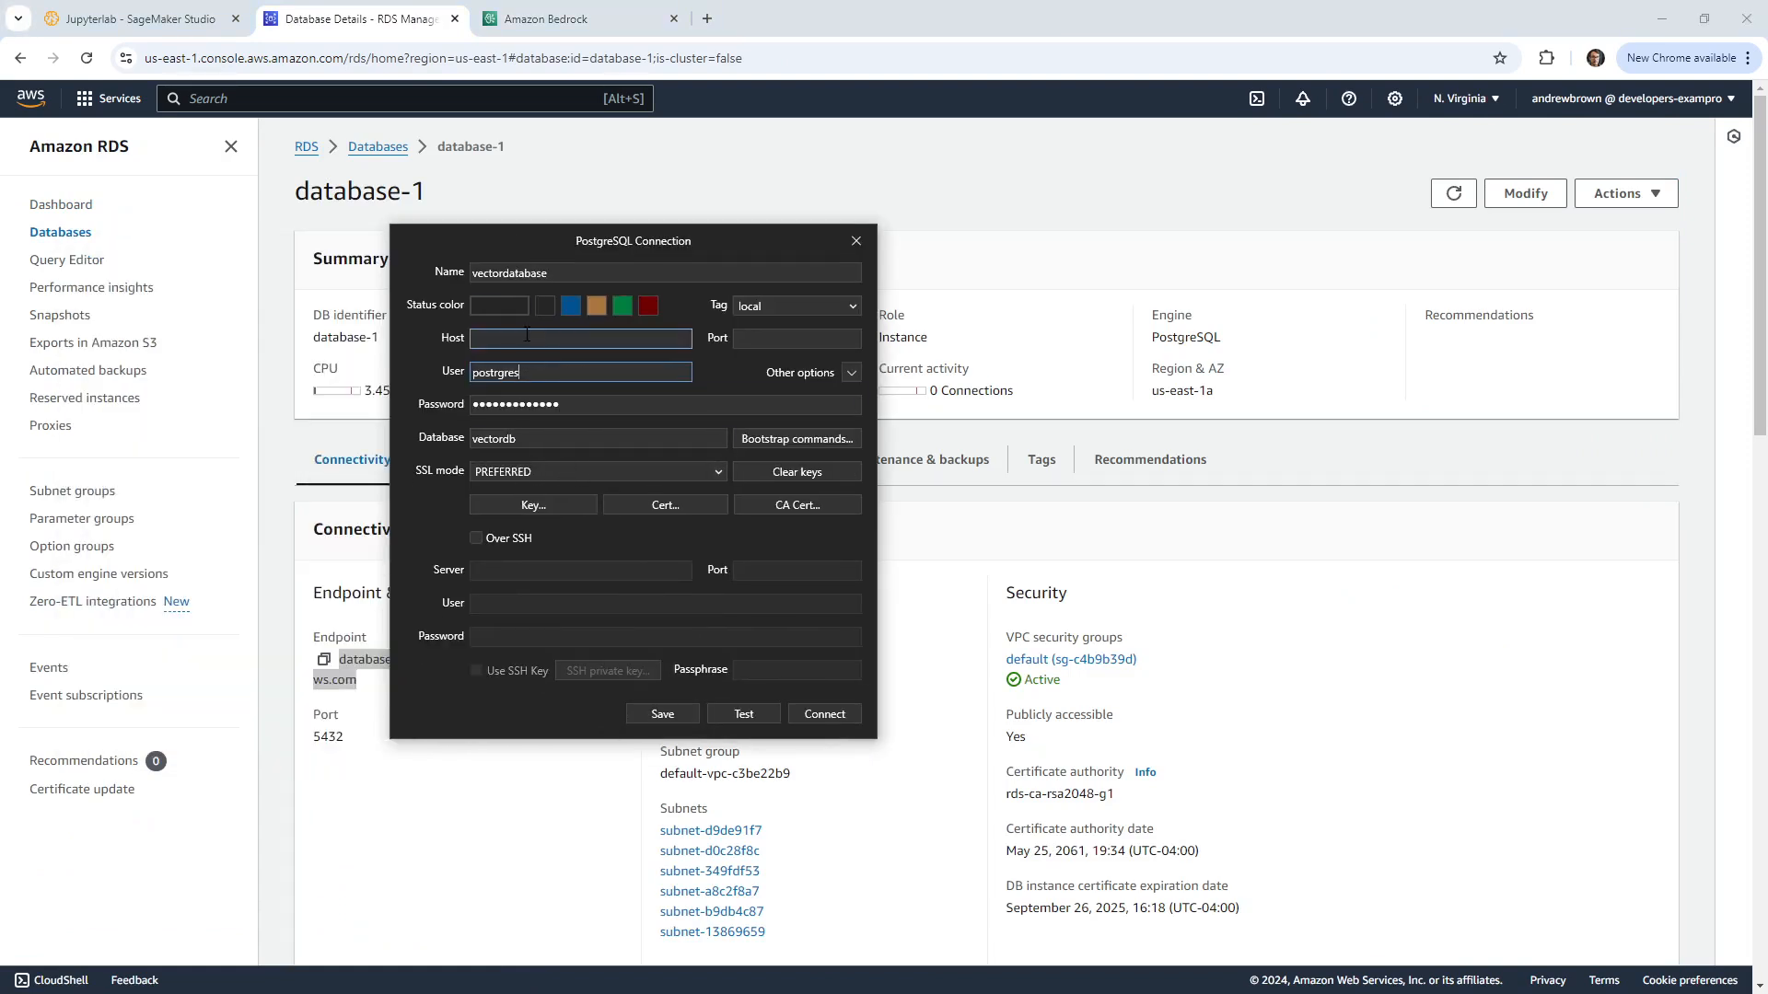
pyautogui.hotkey('ctrl', 'v')
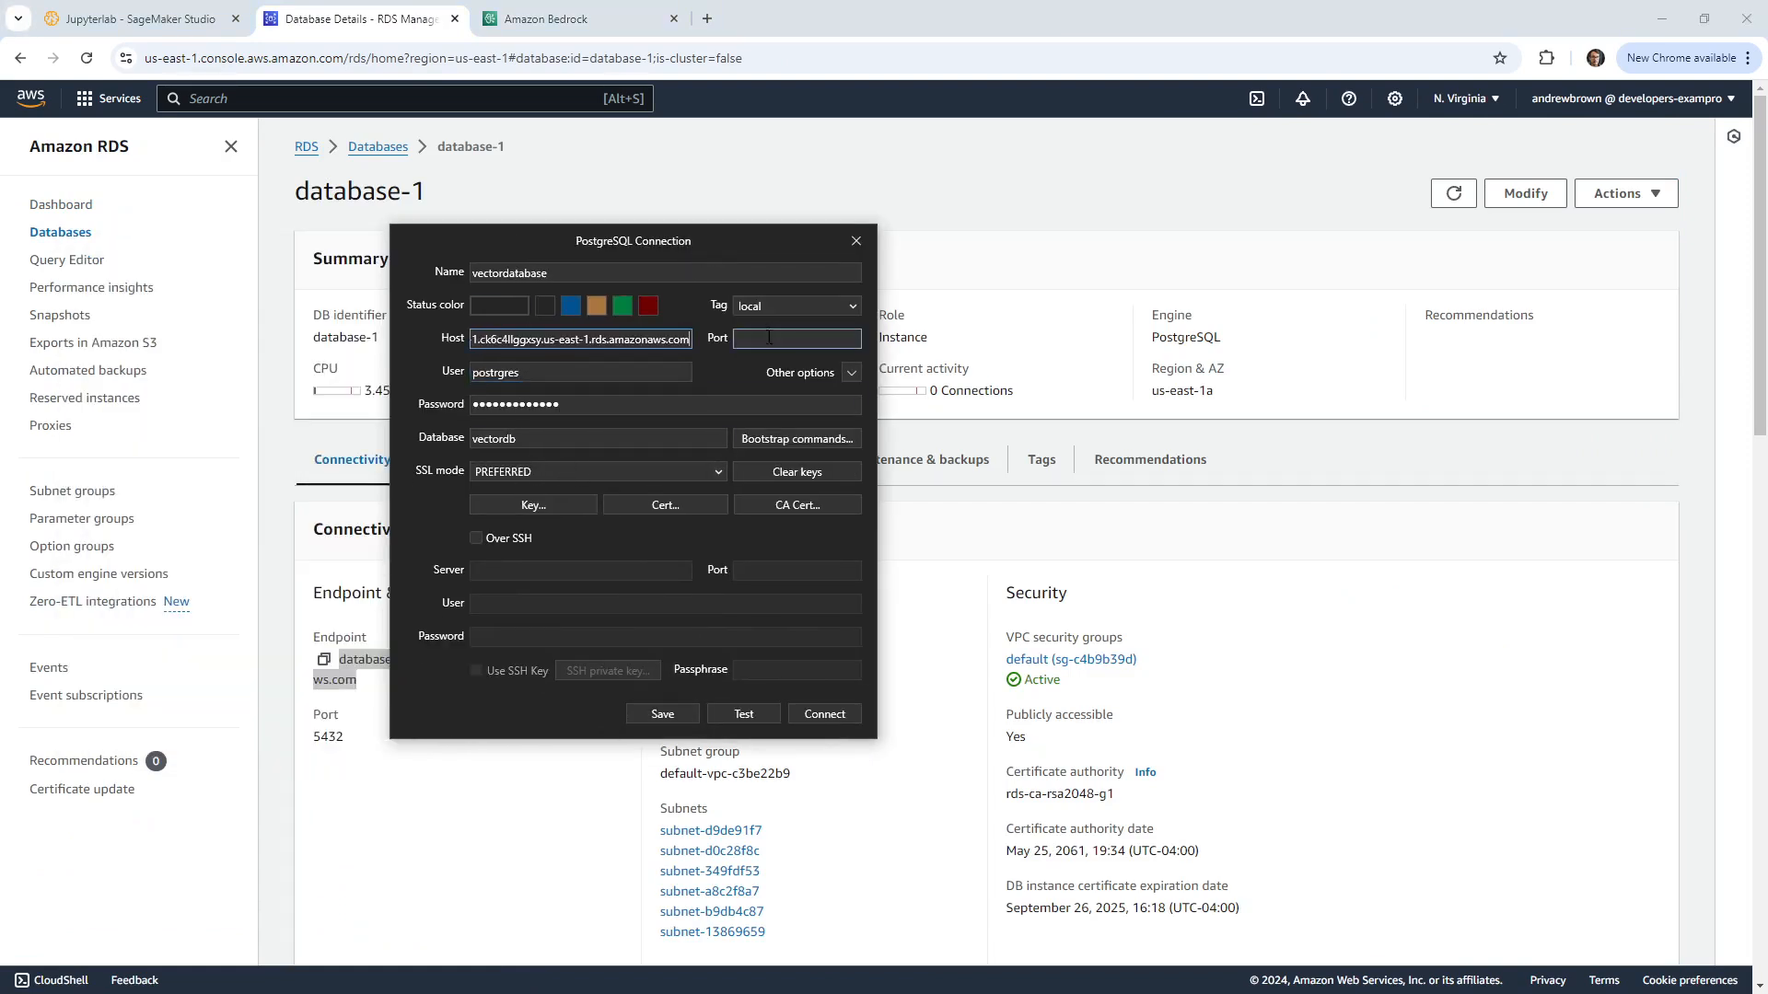
# Step: Copy port 5432 from the details of database-1 into the port of the TablePlus connection
pyautogui.moveTo(759, 241); pyautogui.dragTo(0, 251)
pyautogui.scroll(-3, 629, 616)
pyautogui.doubleClick(329, 460)
pyautogui.hotkey('ctrl', 'c')
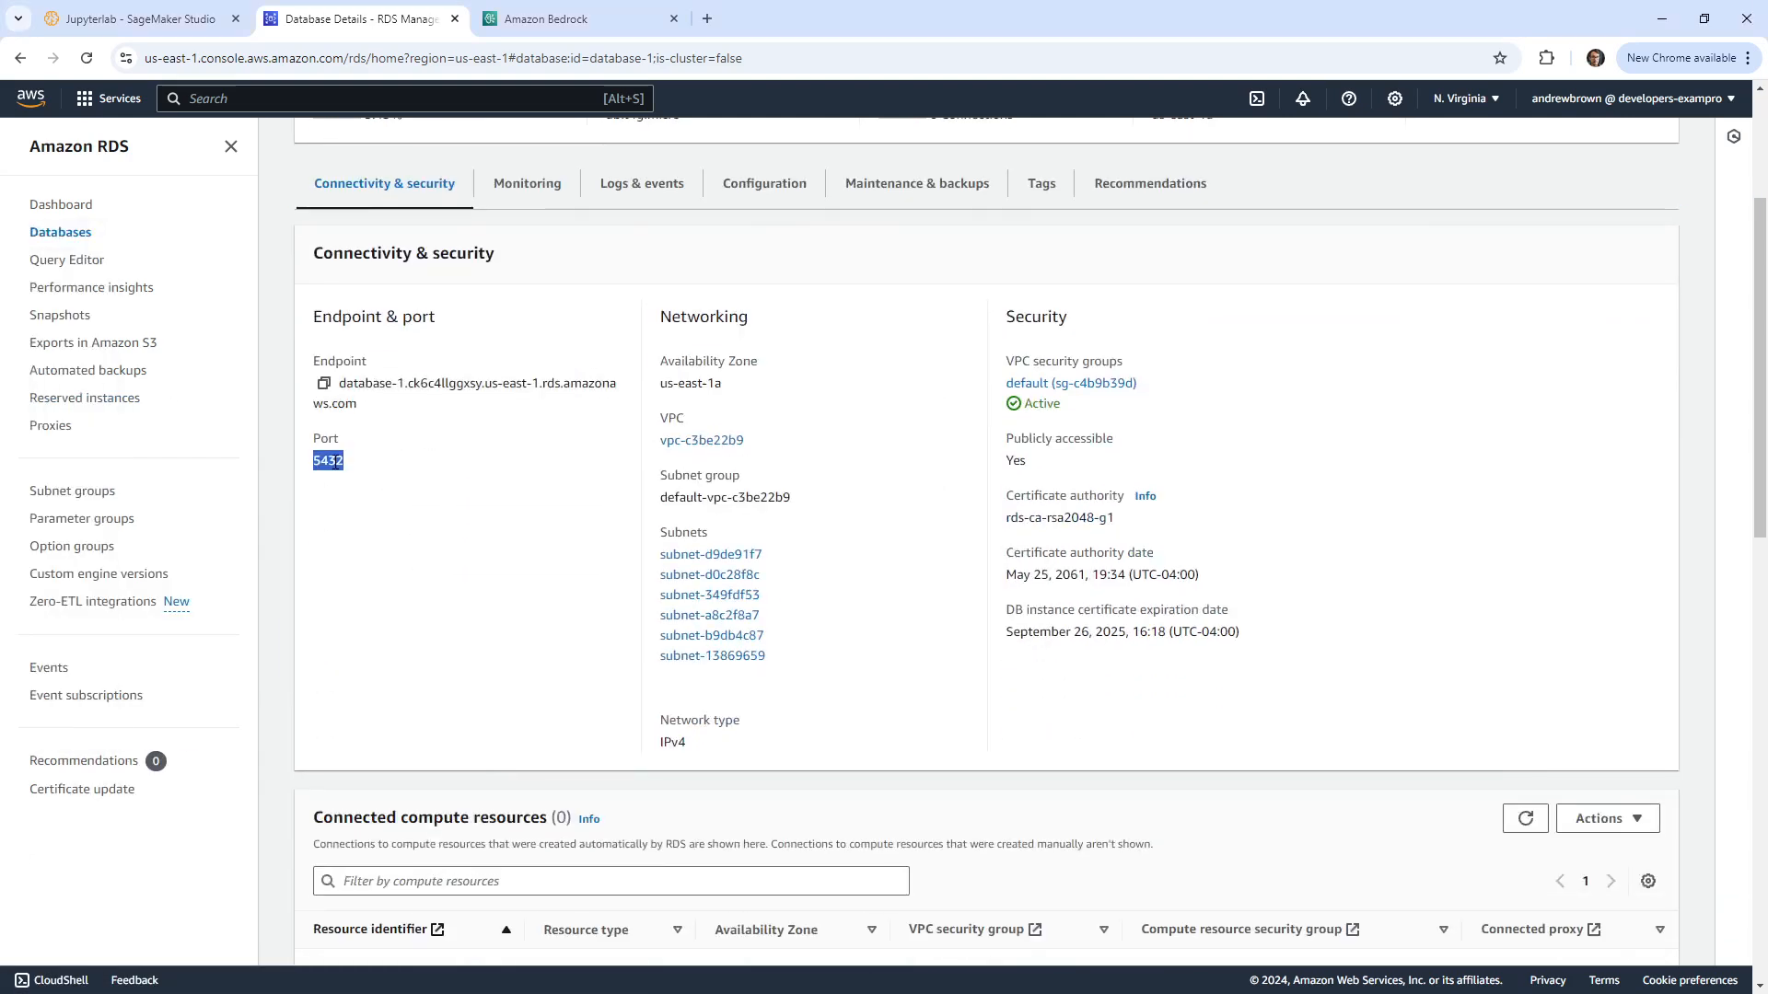
pyautogui.hotkey('alt', 'Tab')
pyautogui.click(811, 423)
pyautogui.hotkey('ctrl', 'v')
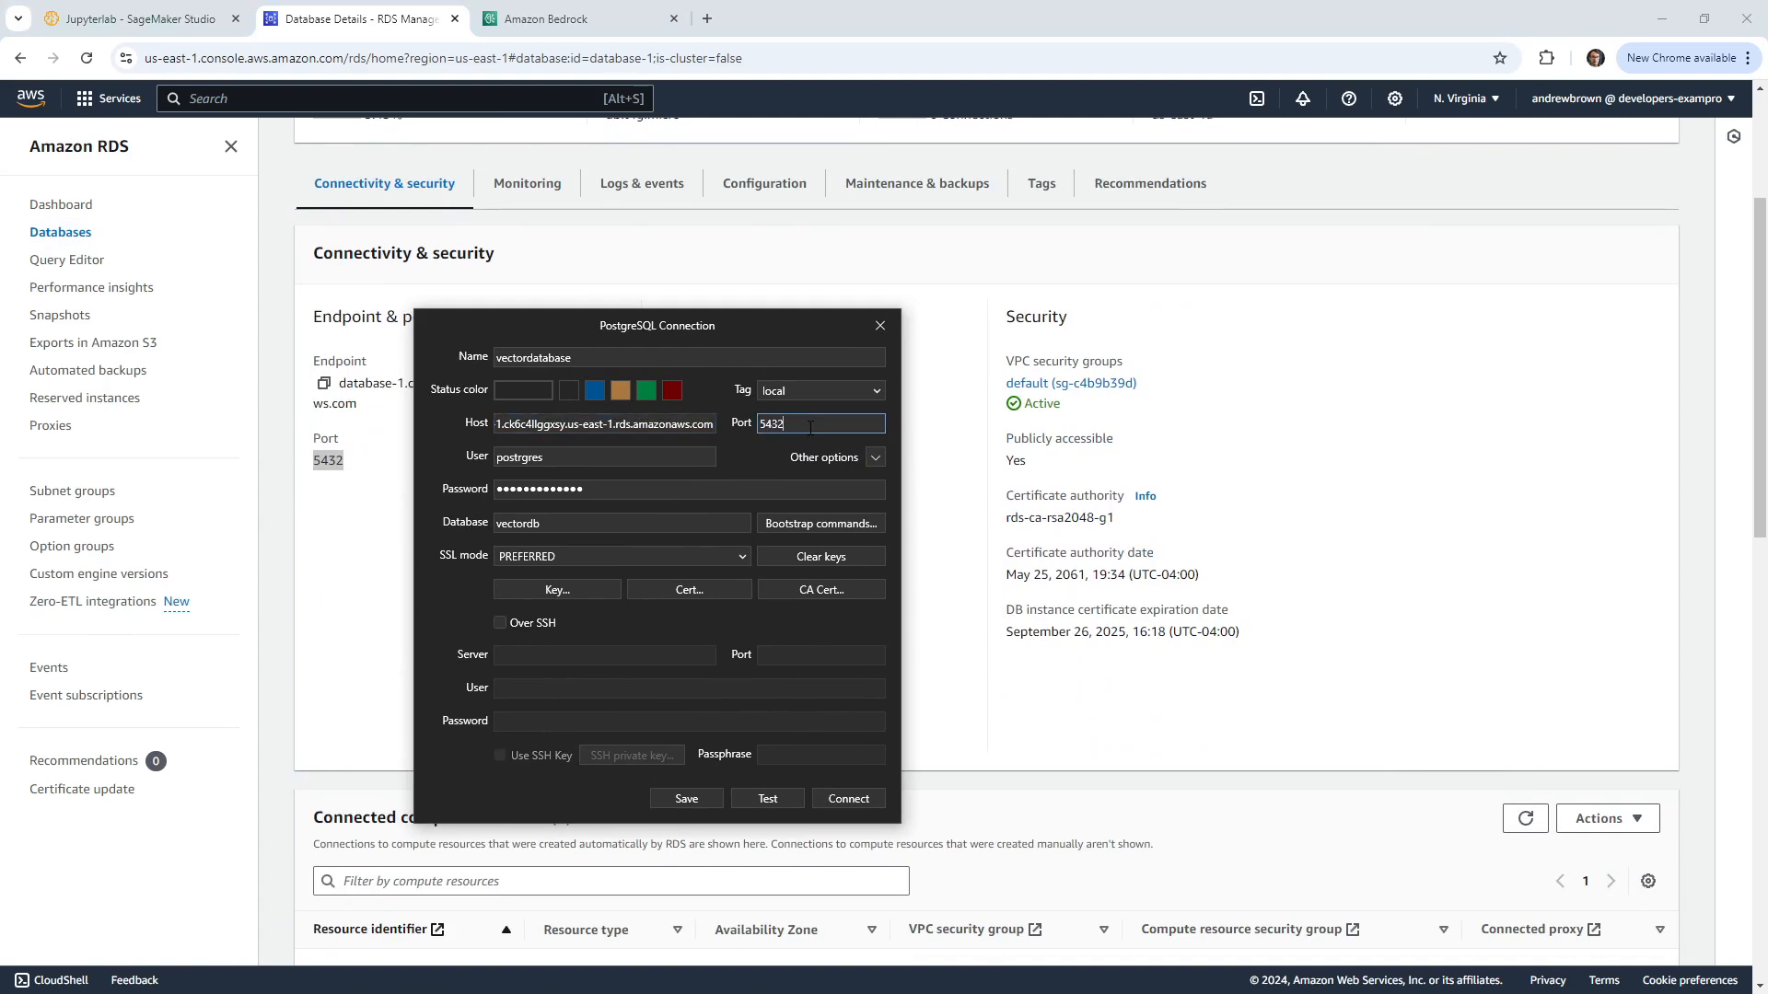
# Step: Tag the connection as development, test it, and dismiss the result message
pyautogui.click(829, 391)
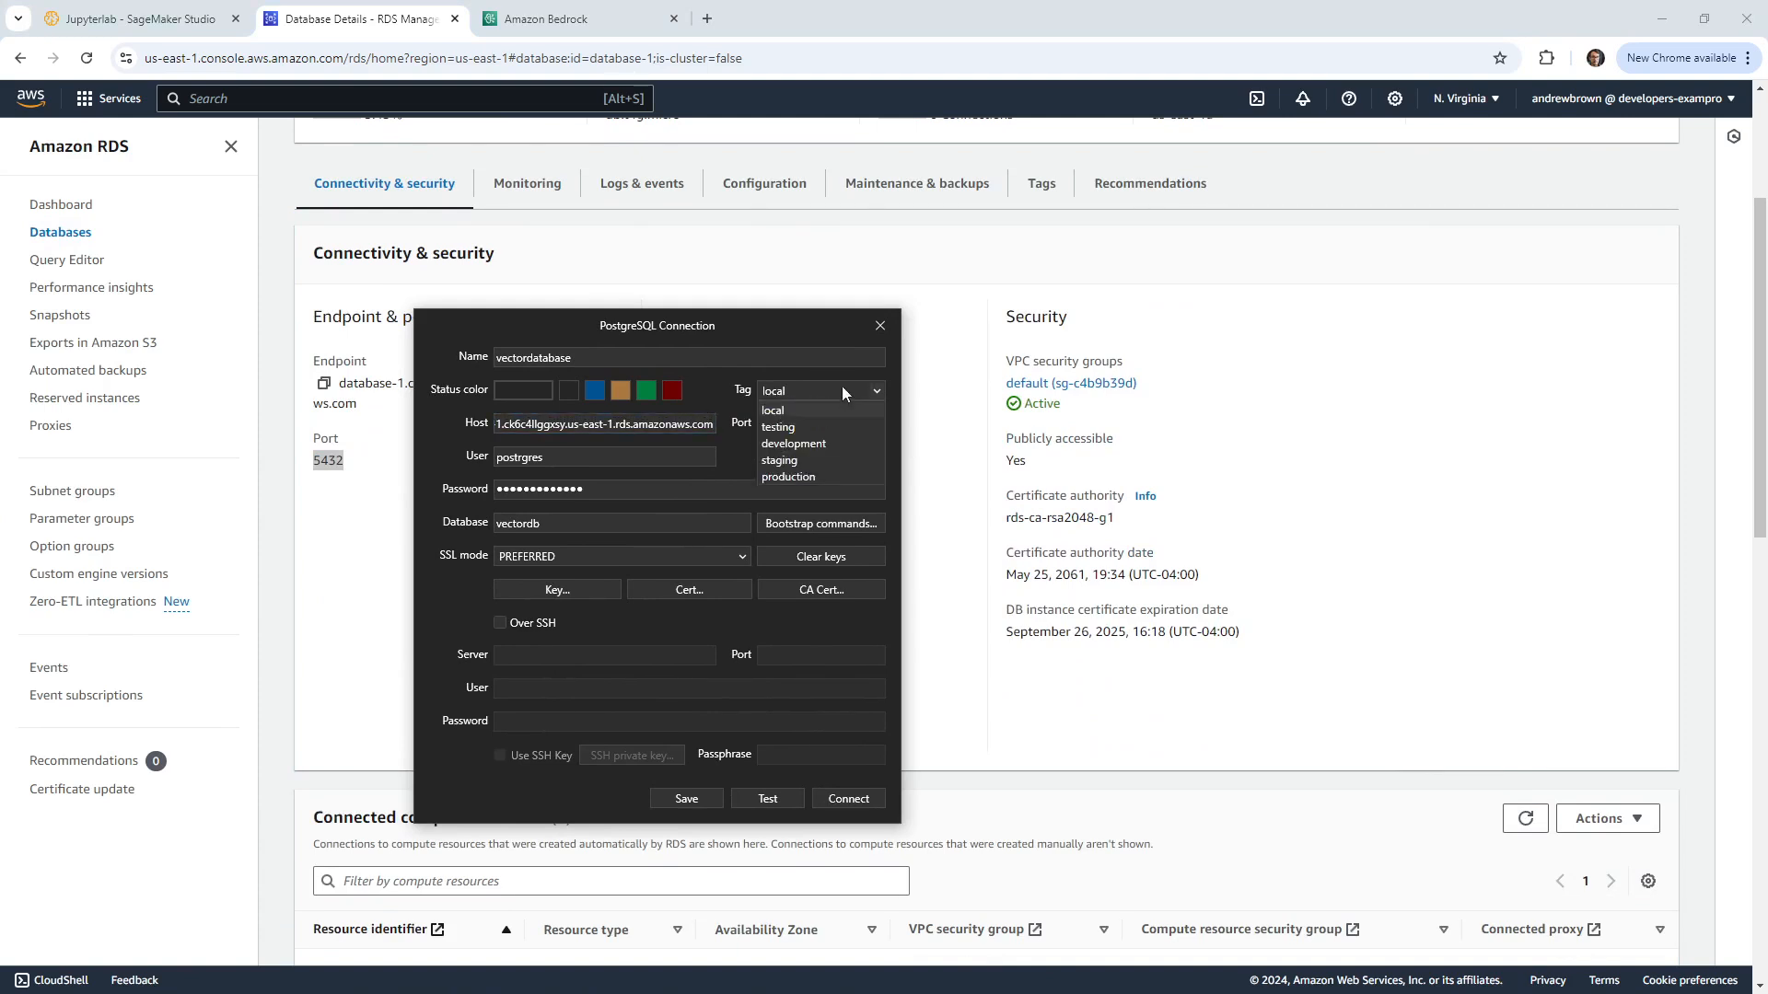
pyautogui.click(822, 443)
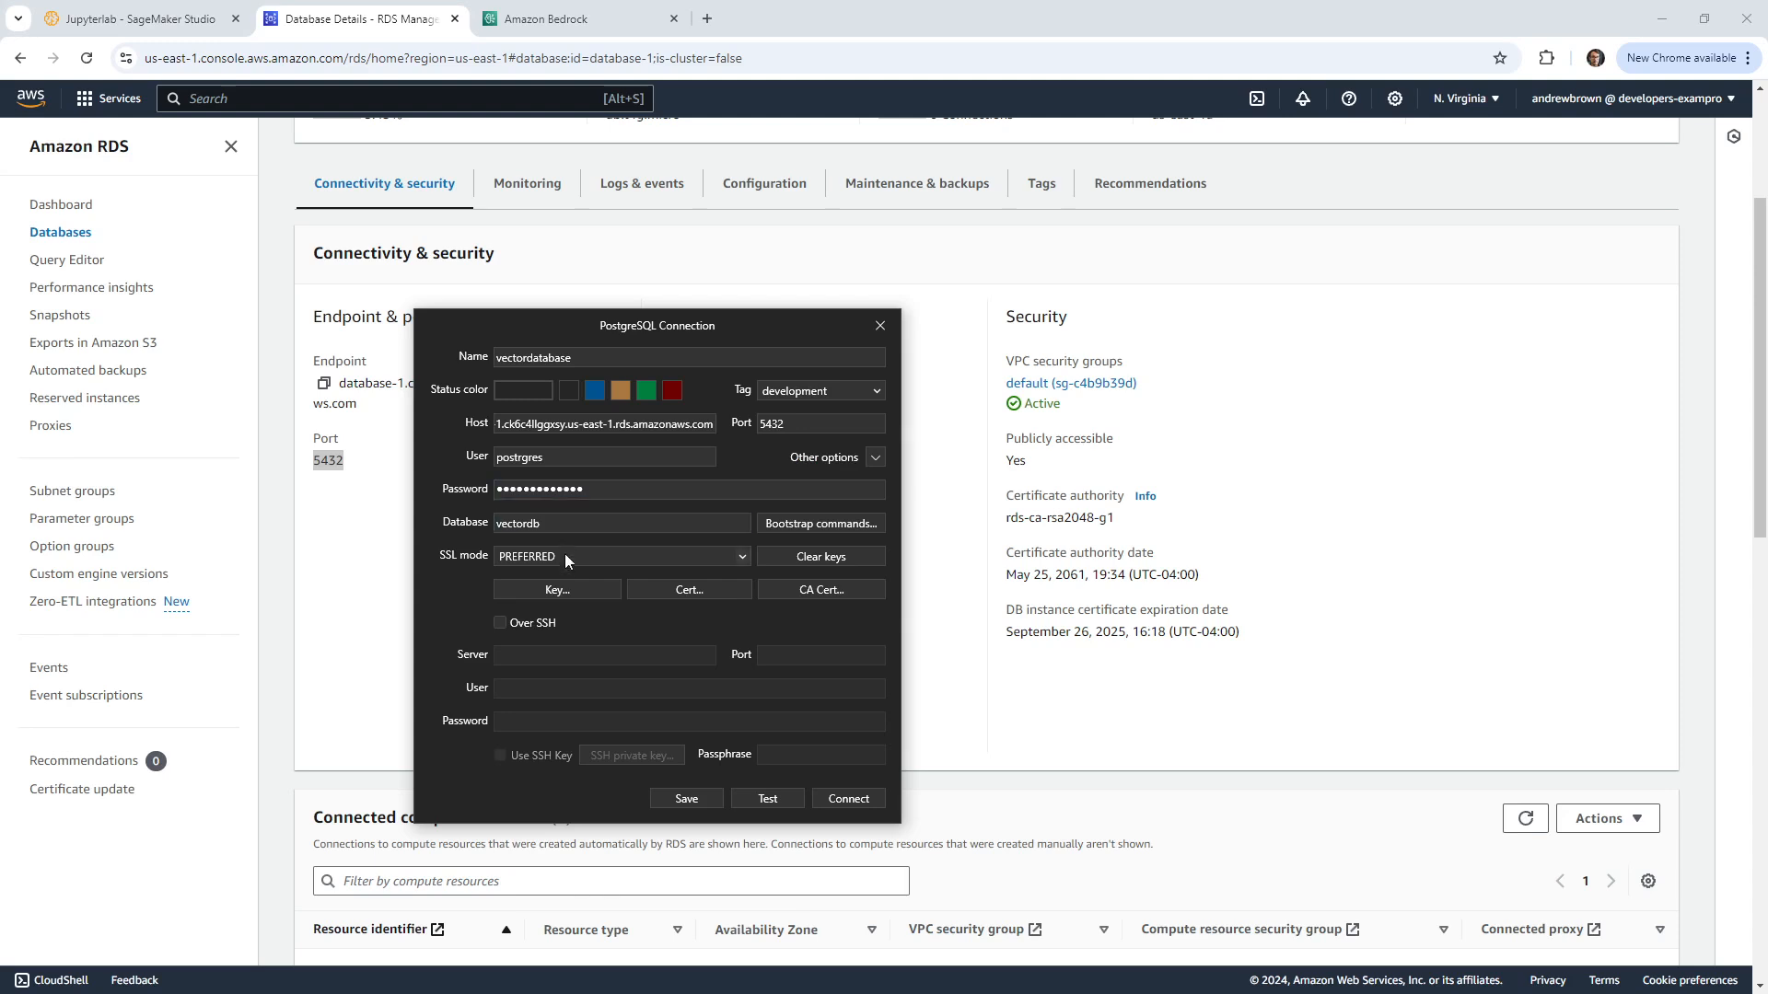
pyautogui.click(765, 799)
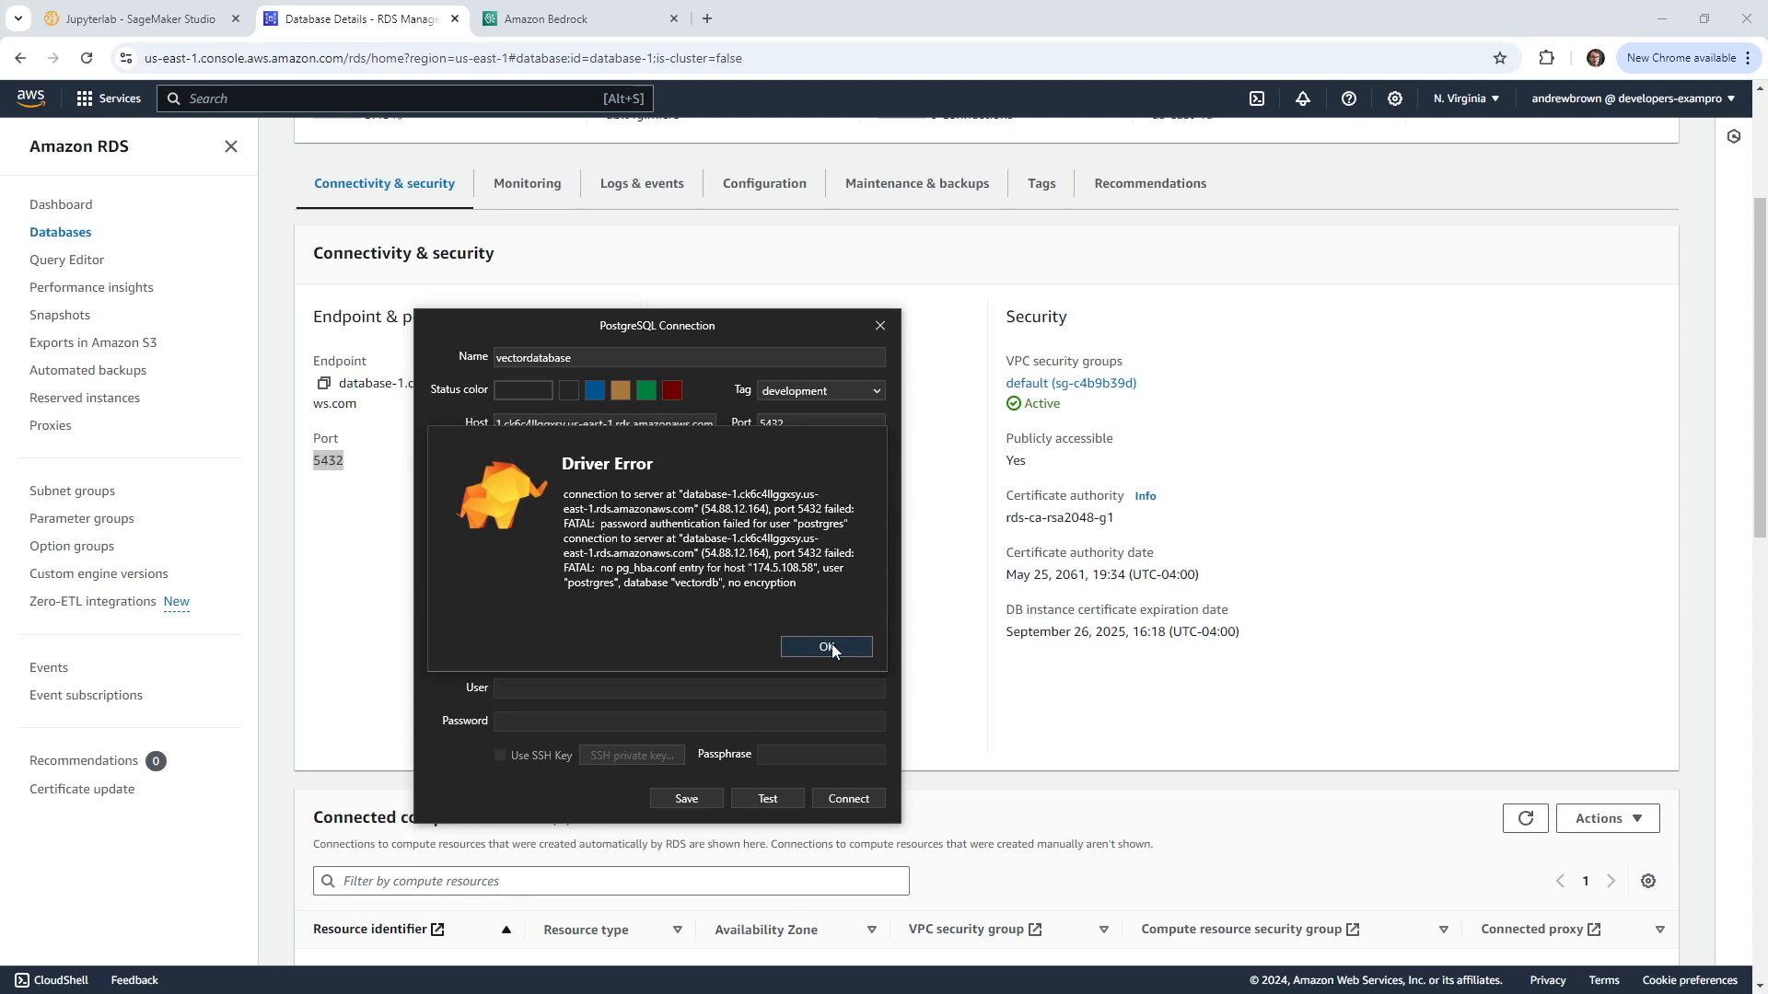
pyautogui.click(832, 643)
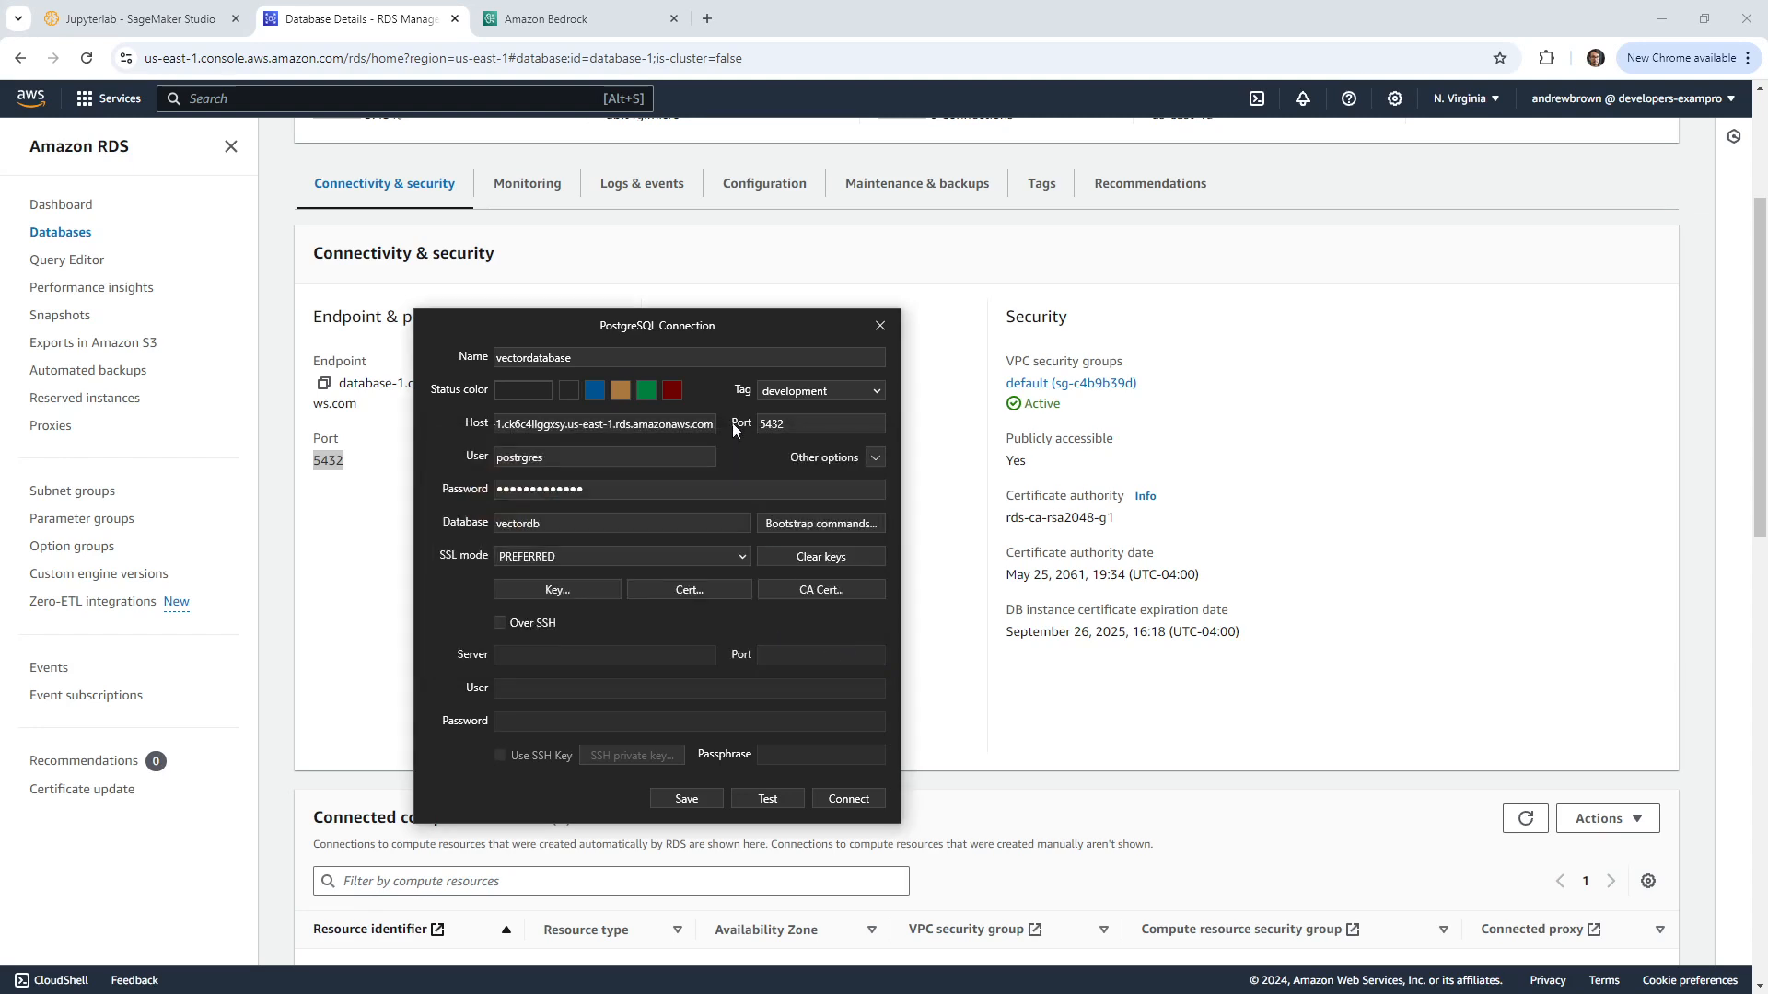
# Step: Check the connection's user and read through the full host name from beginning to end
pyautogui.click(589, 490)
pyautogui.click(571, 458)
pyautogui.moveTo(614, 424); pyautogui.dragTo(456, 424)
pyautogui.click(540, 428)
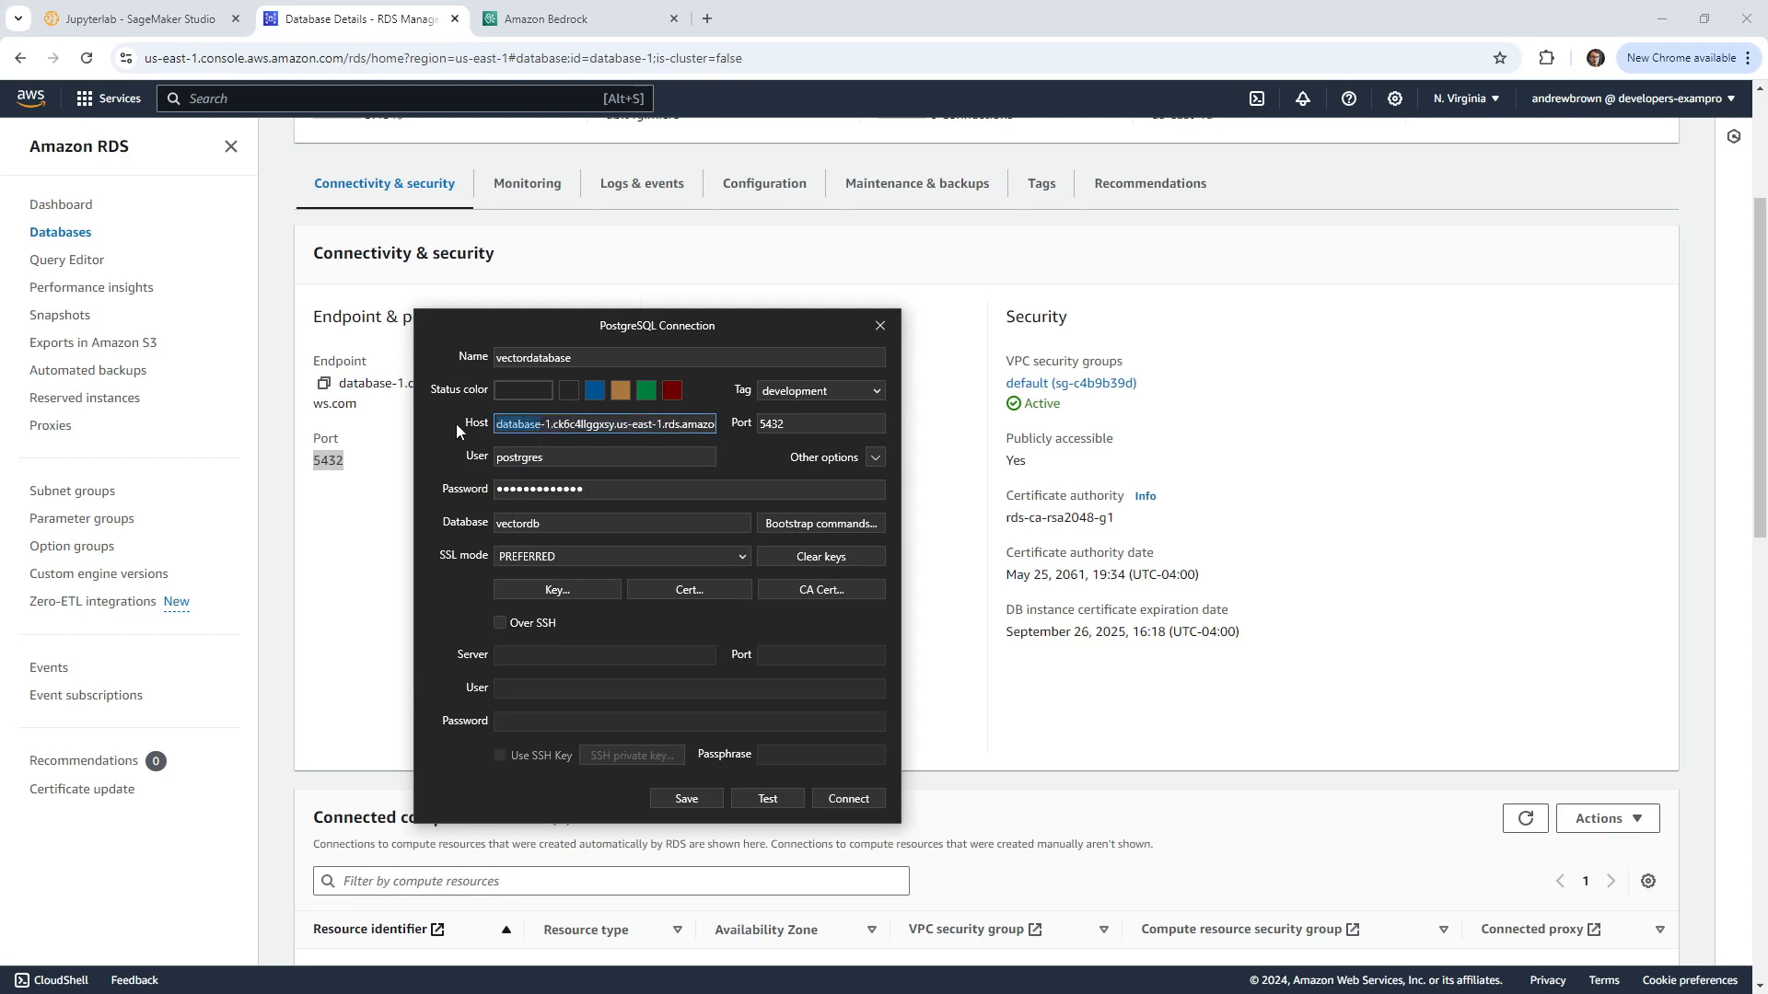
pyautogui.press('Left')
pyautogui.moveTo(617, 430); pyautogui.dragTo(803, 428)
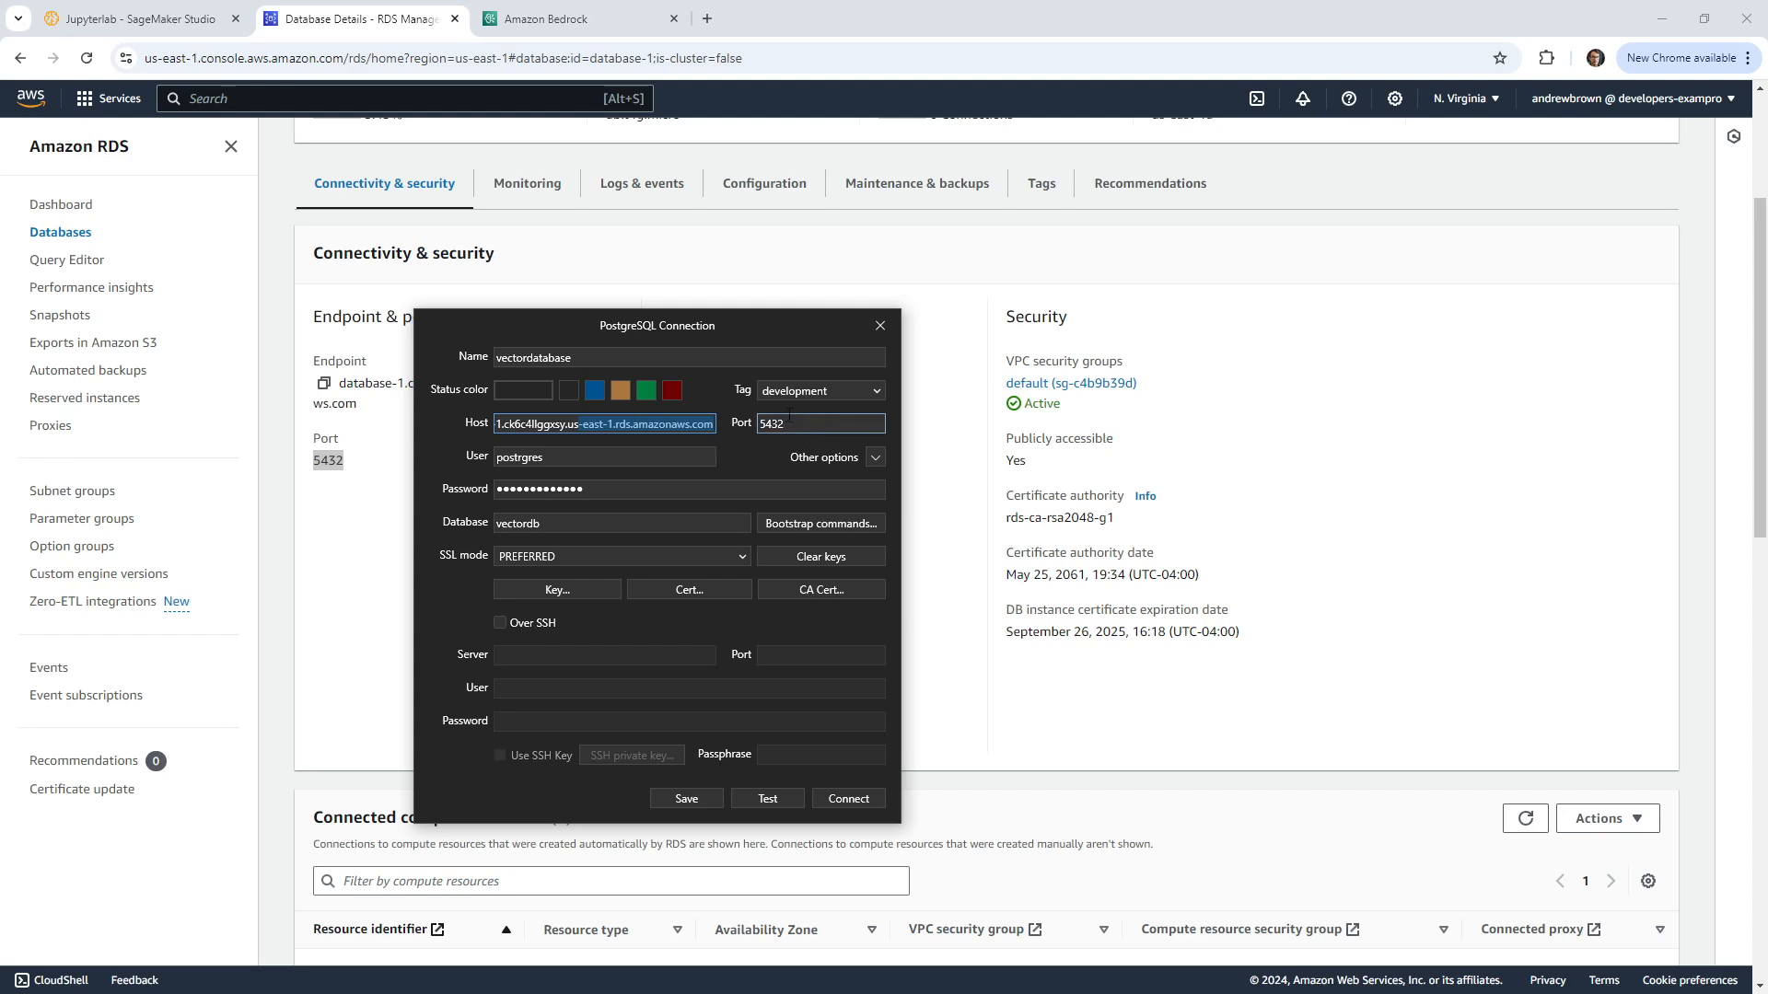
pyautogui.press('Right')
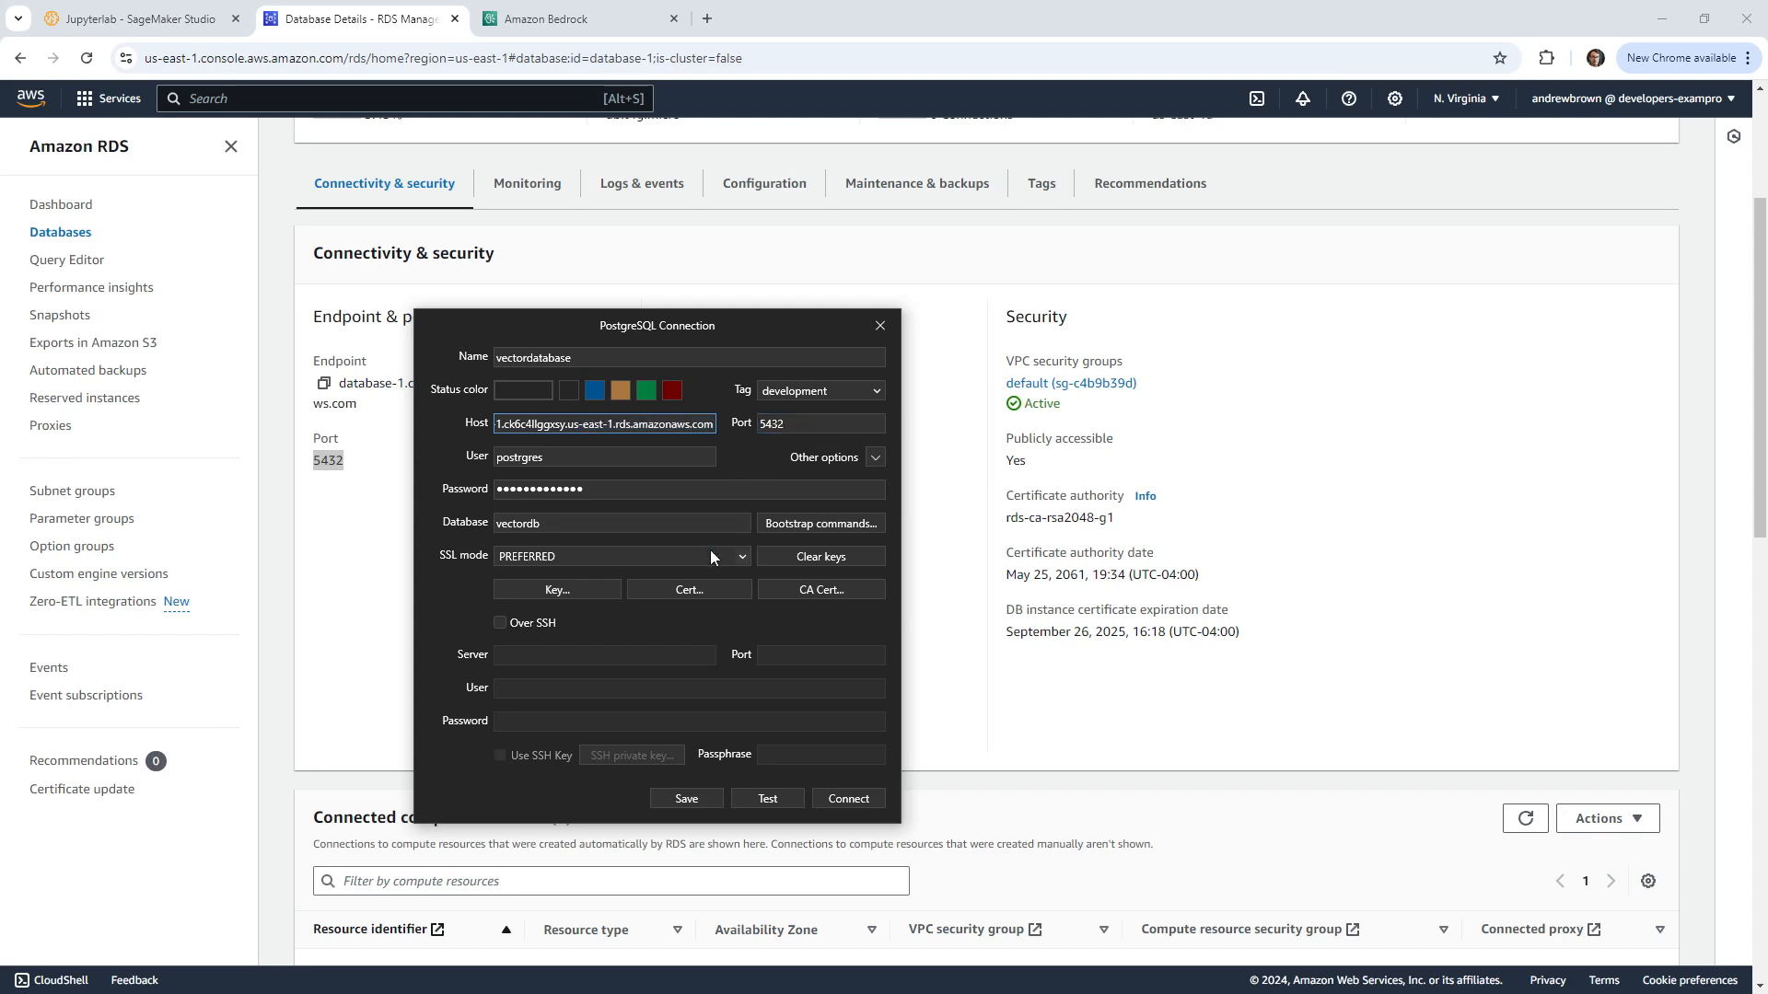
# Step: Replace the connection's password by entering it again, test the connection, and dismiss the result message
pyautogui.click(626, 493)
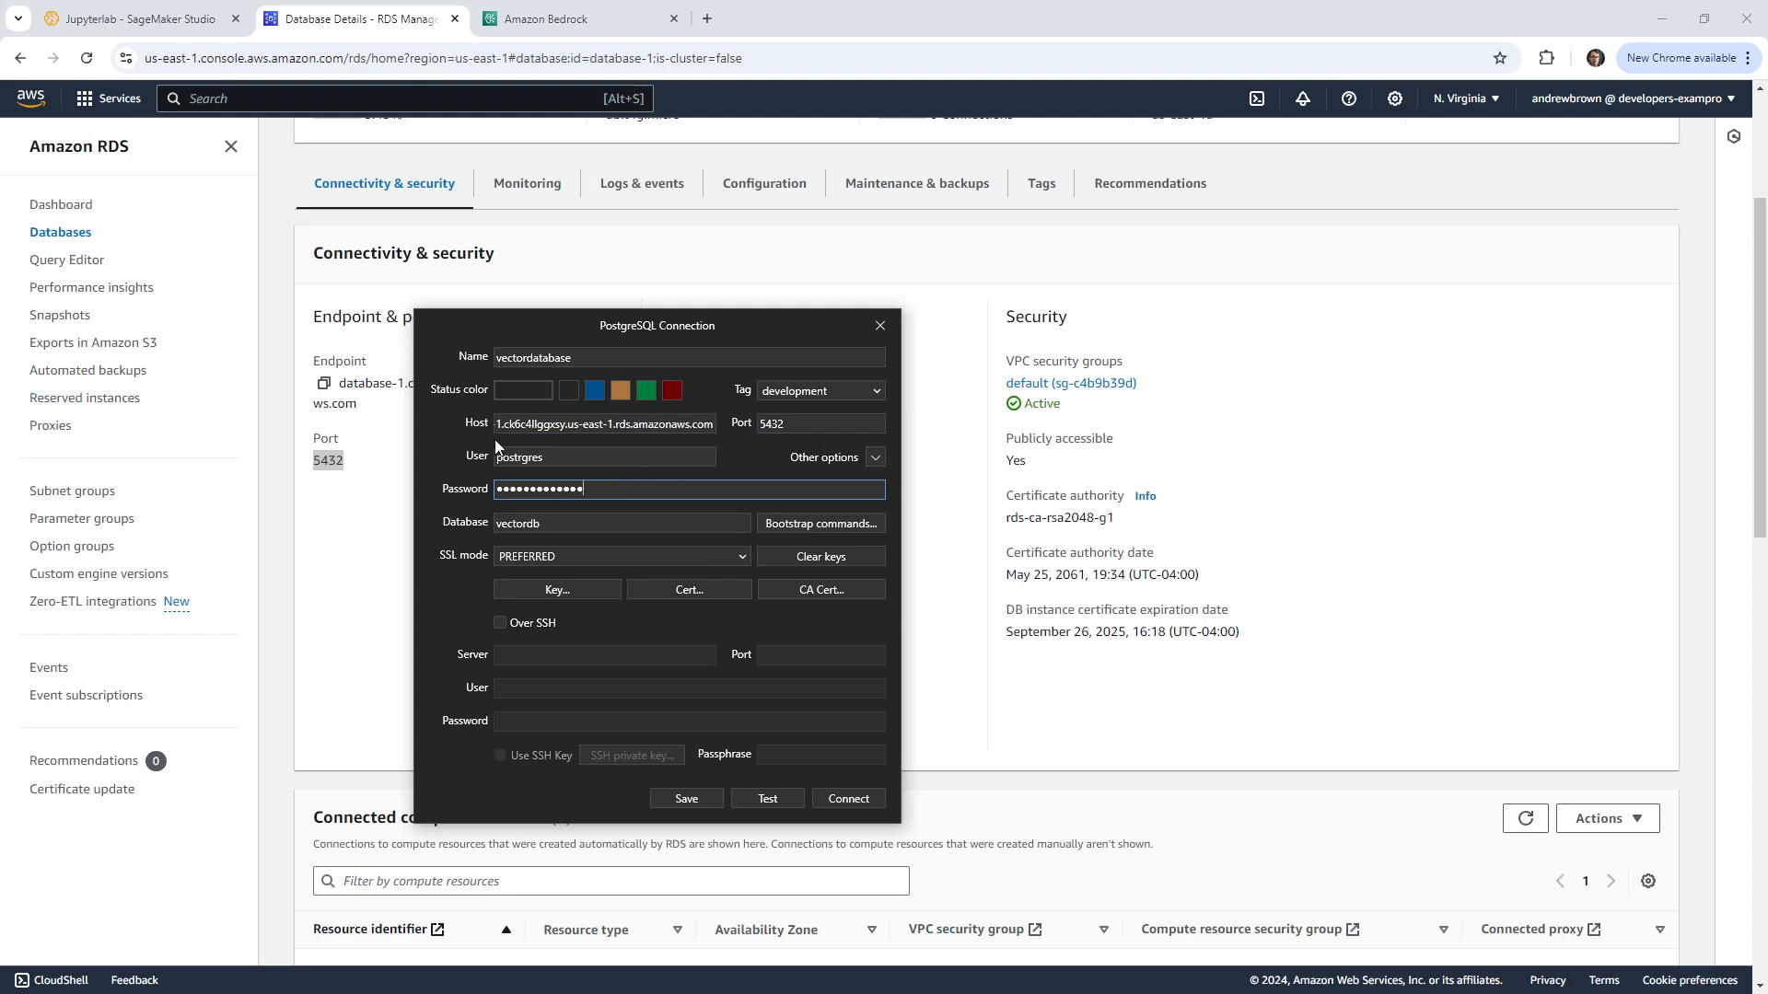
pyautogui.hotkey('ctrl', 'a')
pyautogui.write('•••••••')
pyautogui.click(769, 798)
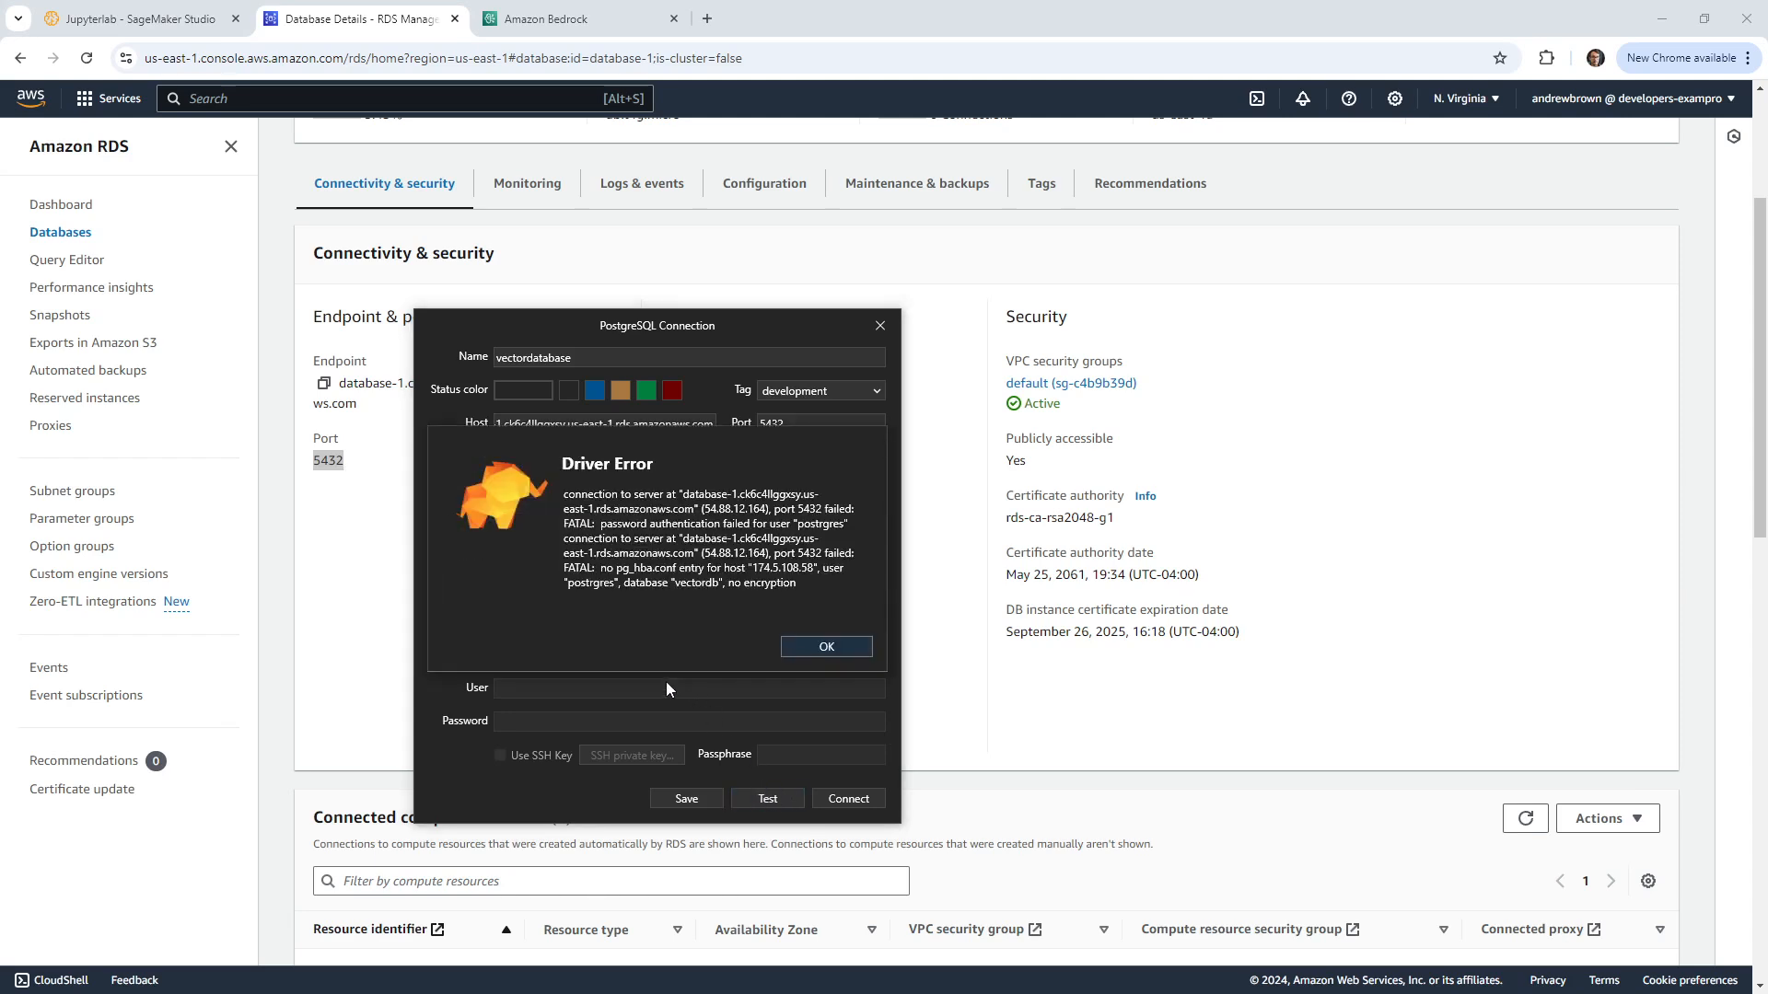
pyautogui.click(803, 643)
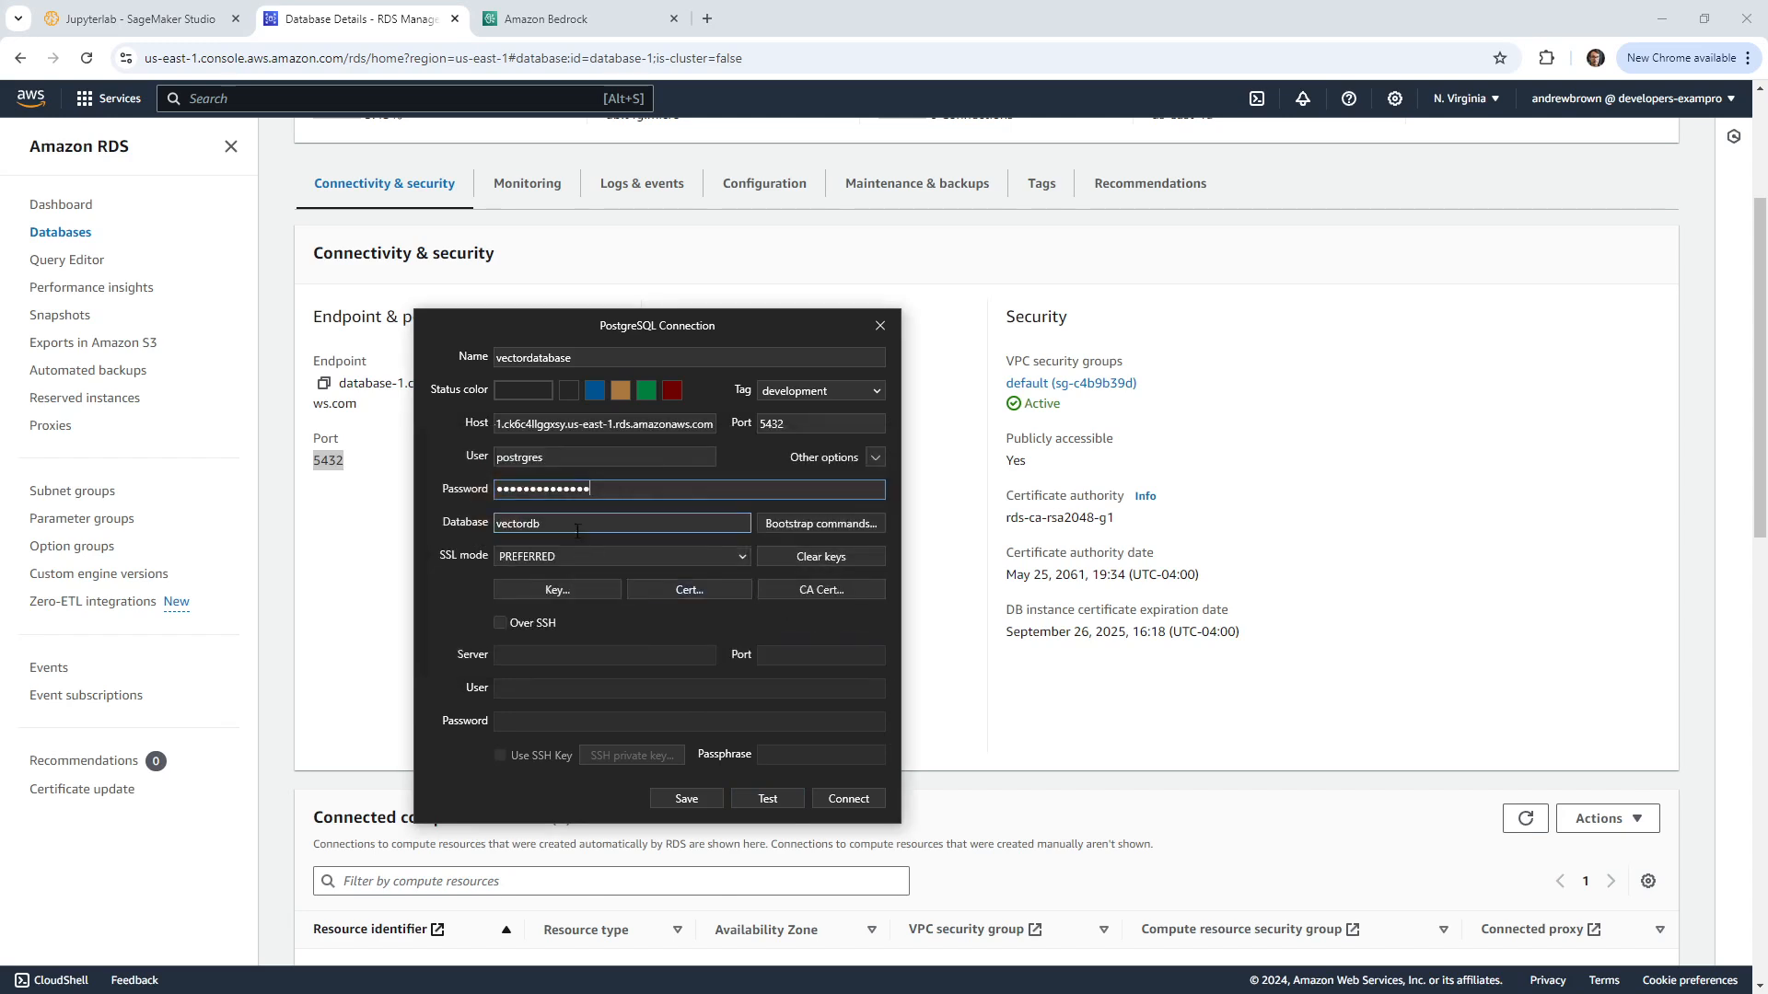
# Step: Try testing the connection with the database name cleared, and again with vectordb restored
pyautogui.moveTo(556, 524); pyautogui.dragTo(451, 525)
pyautogui.press('BackSpace')
pyautogui.click(766, 799)
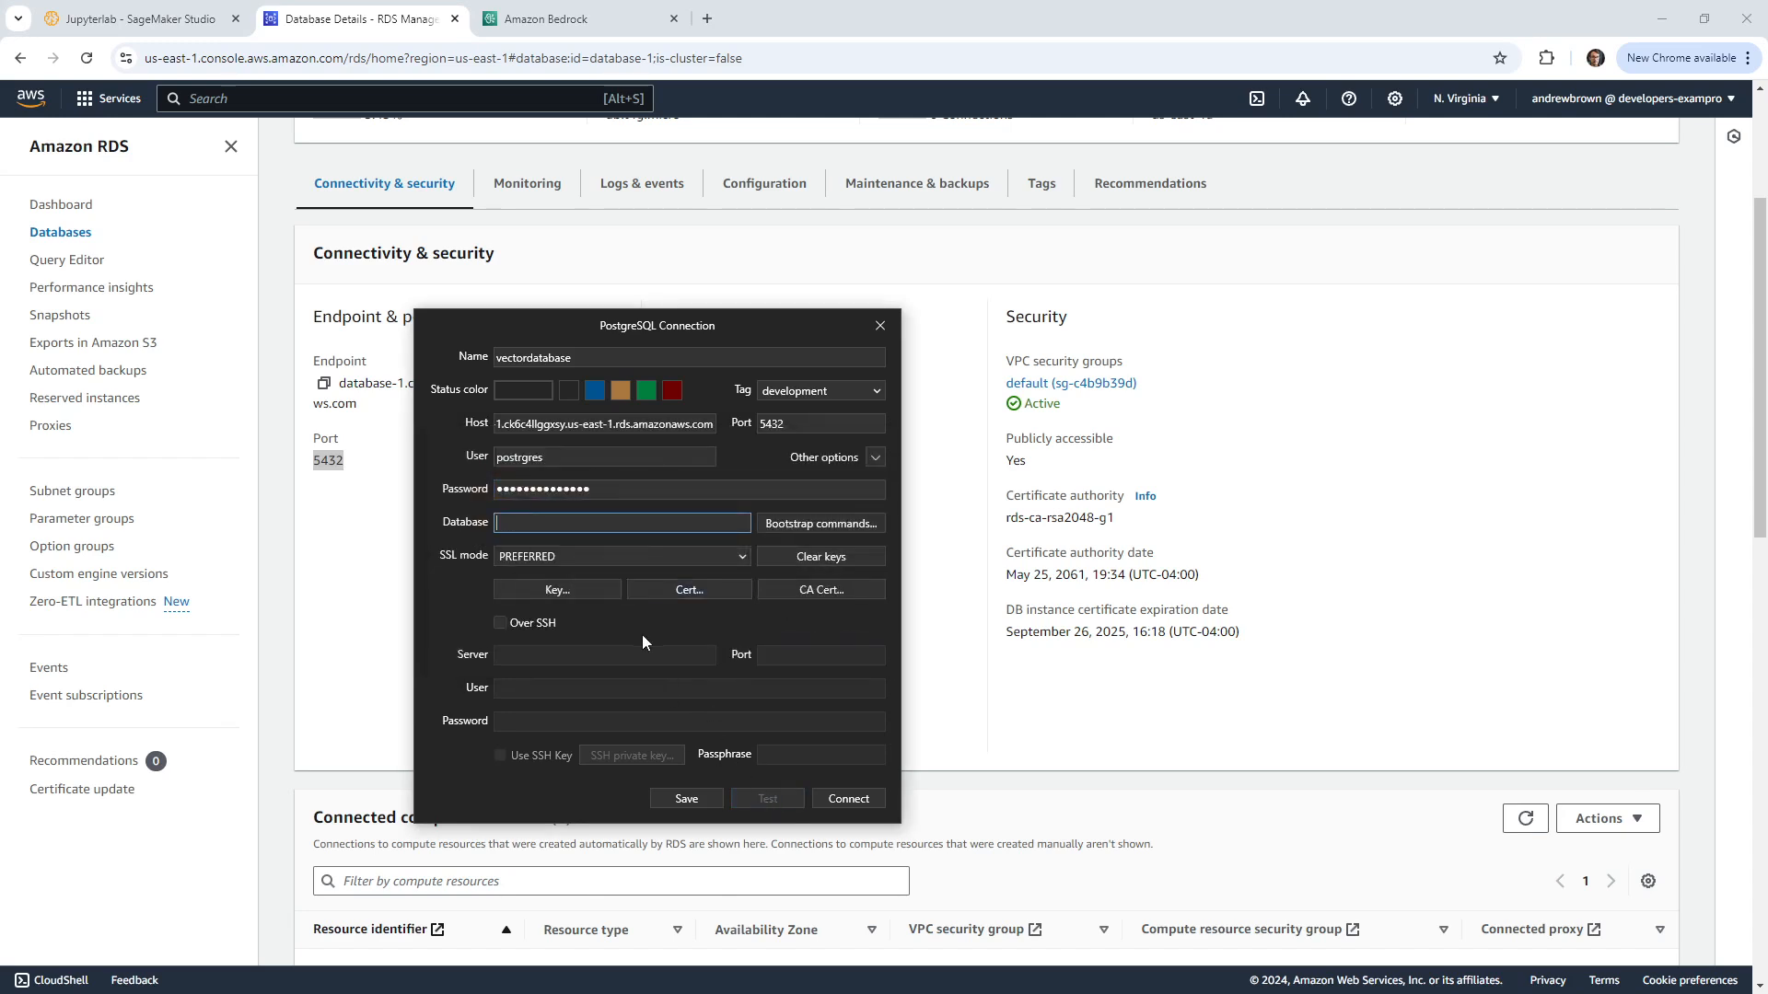
pyautogui.click(805, 645)
pyautogui.click(575, 525)
pyautogui.click(768, 799)
pyautogui.click(811, 644)
# Step: Correct the connection's user to postgres, test the connection, and dismiss the result message
pyautogui.click(607, 457)
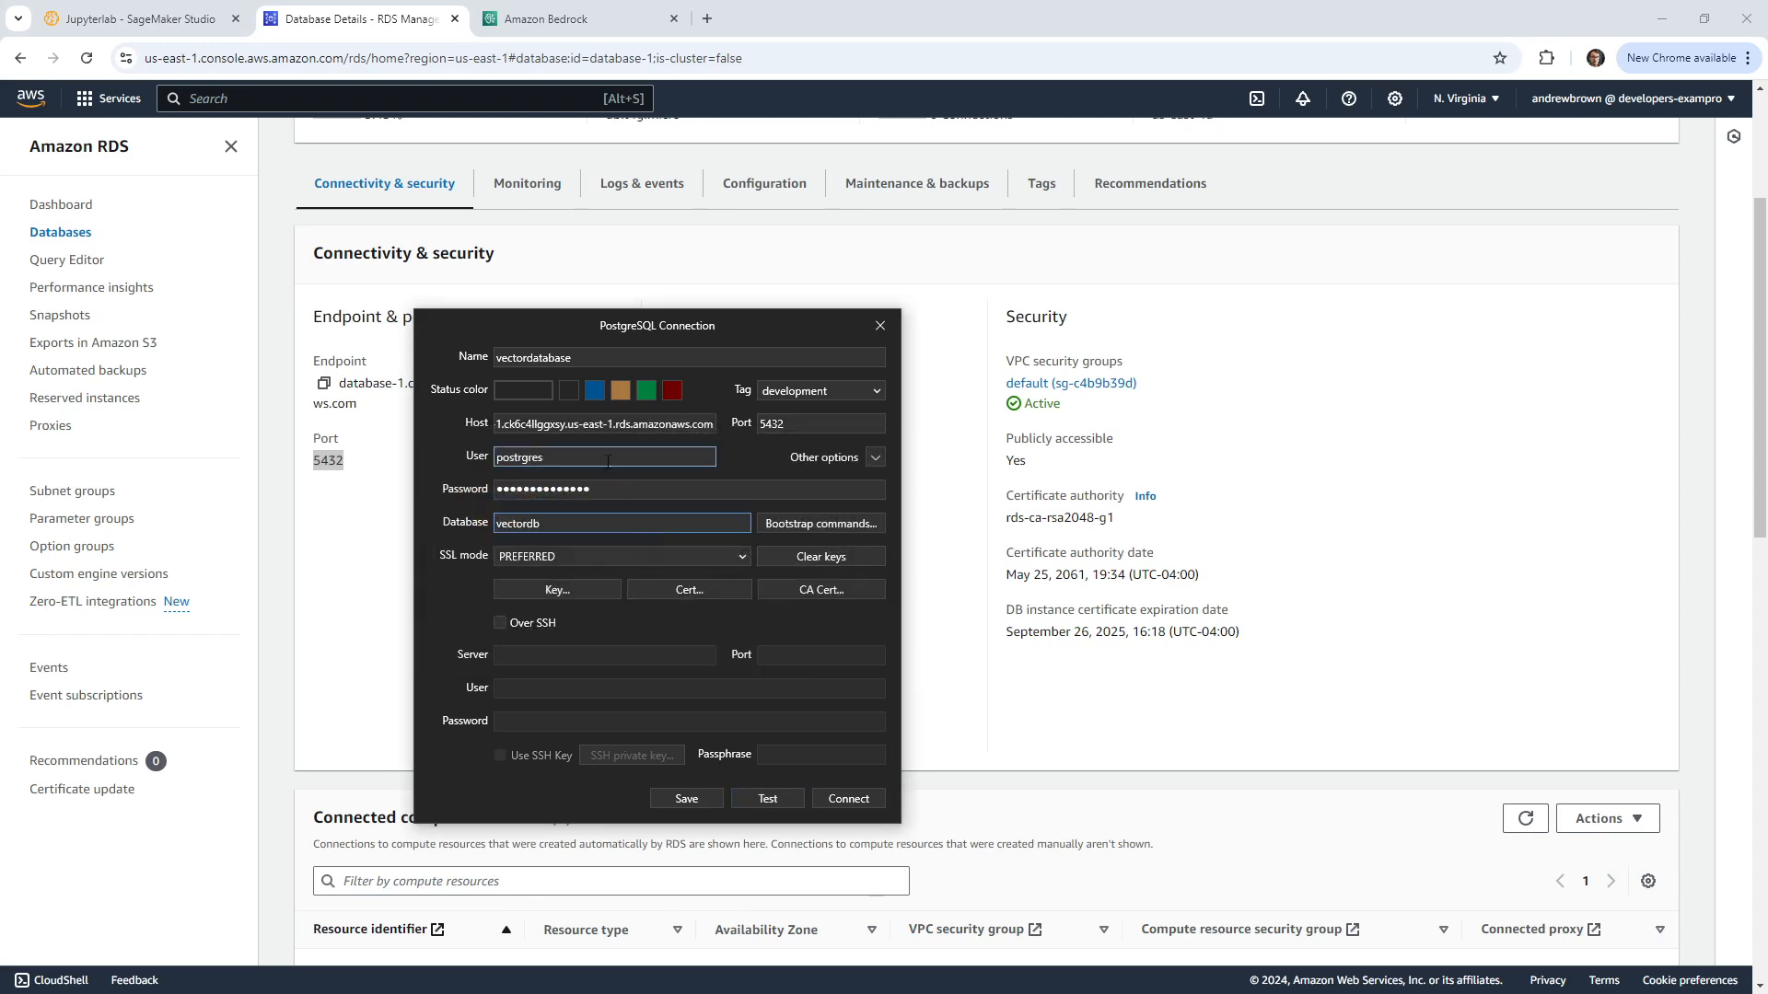
pyautogui.press('BackSpace')
pyautogui.press('BackSpace')
pyautogui.press('BackSpace')
pyautogui.press('BackSpace')
pyautogui.press('BackSpace')
pyautogui.press('BackSpace')
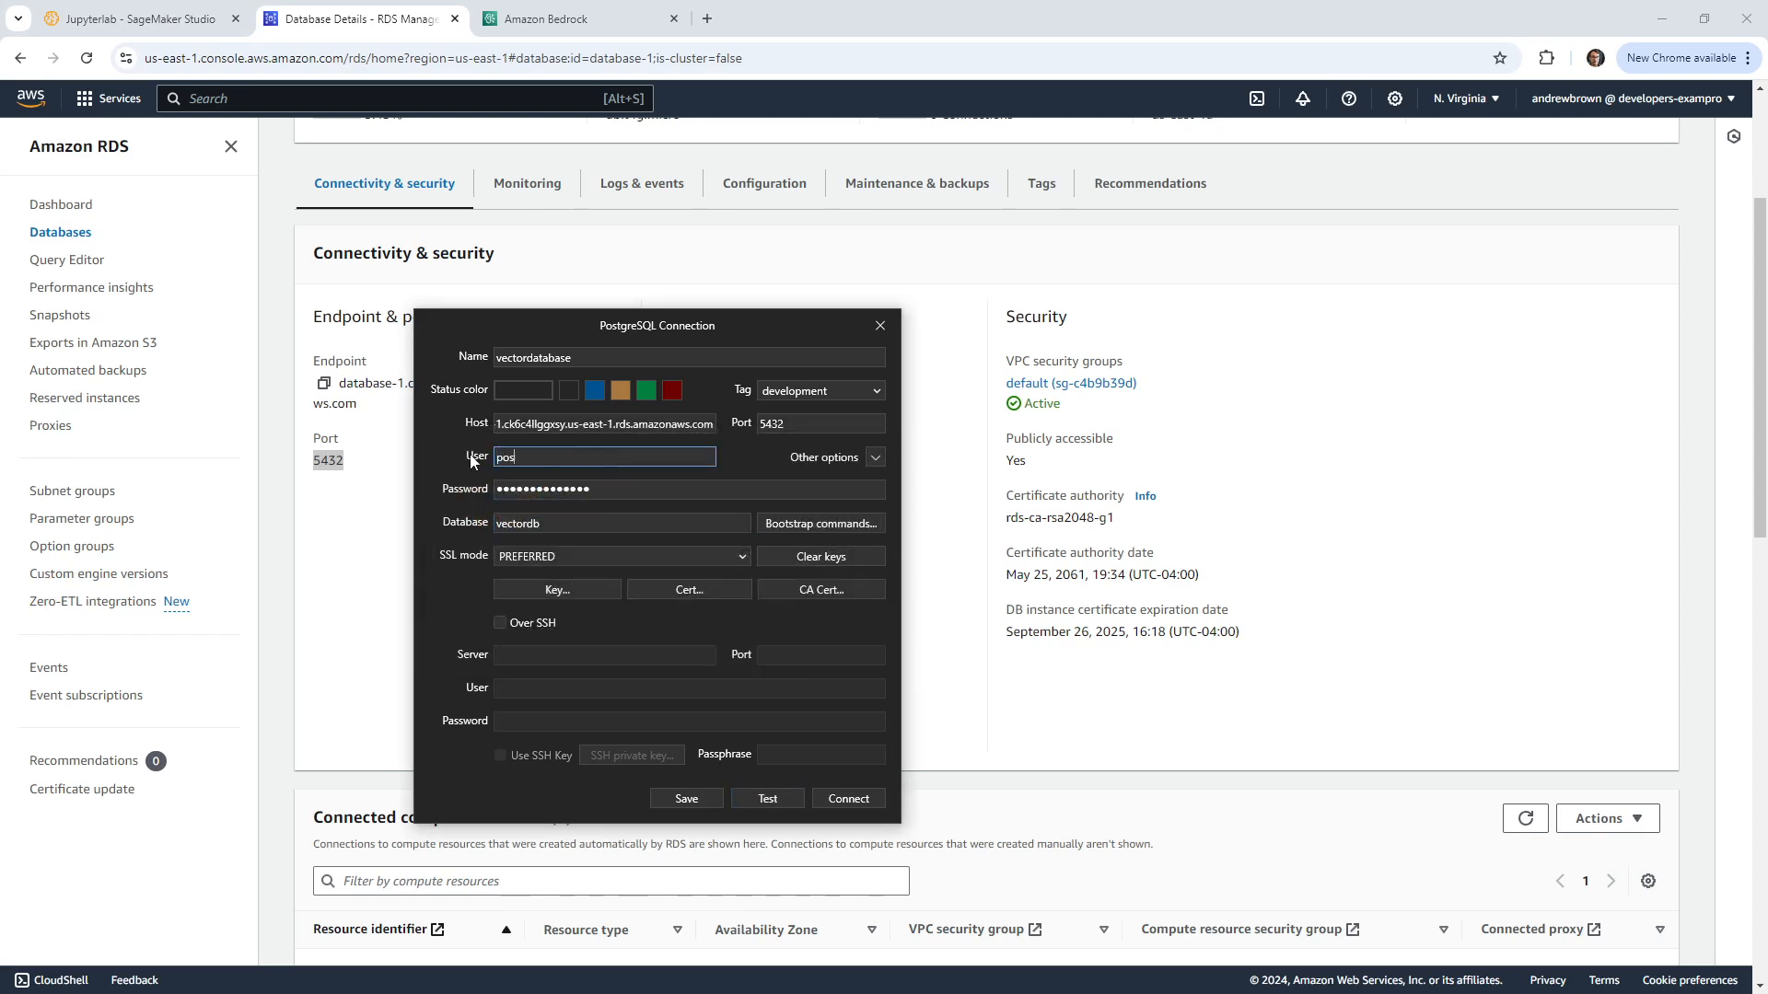
pyautogui.write('tgres')
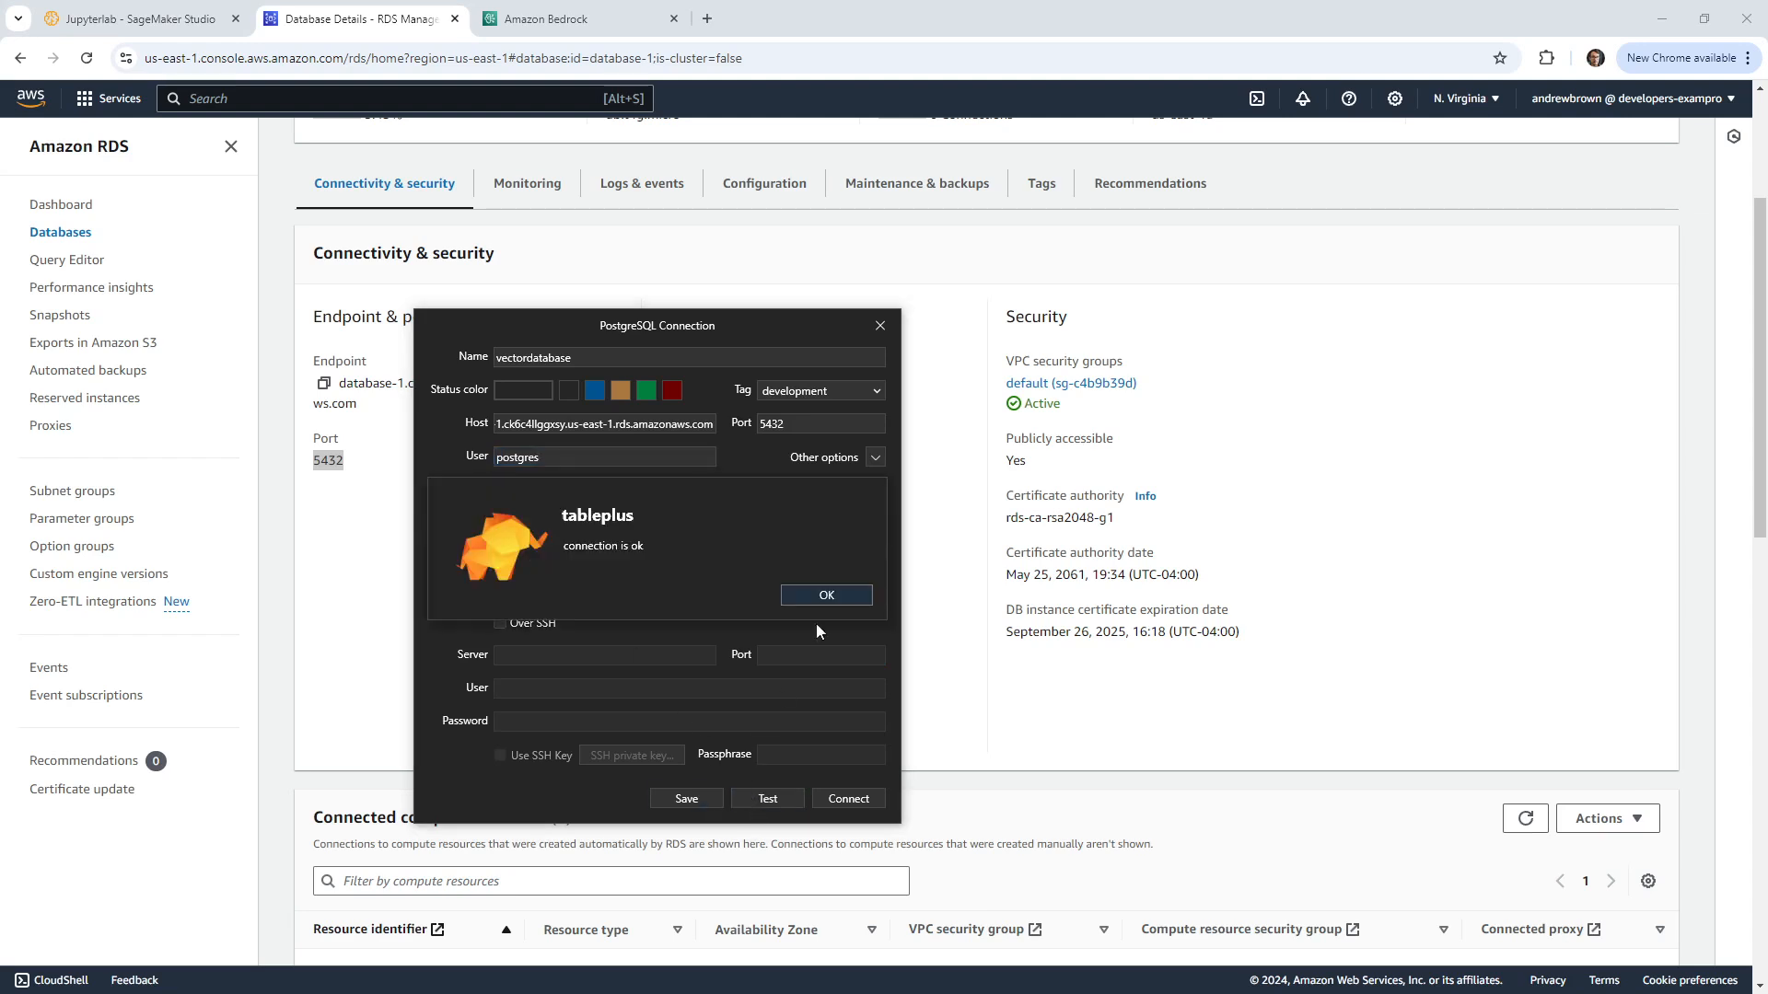
pyautogui.click(832, 590)
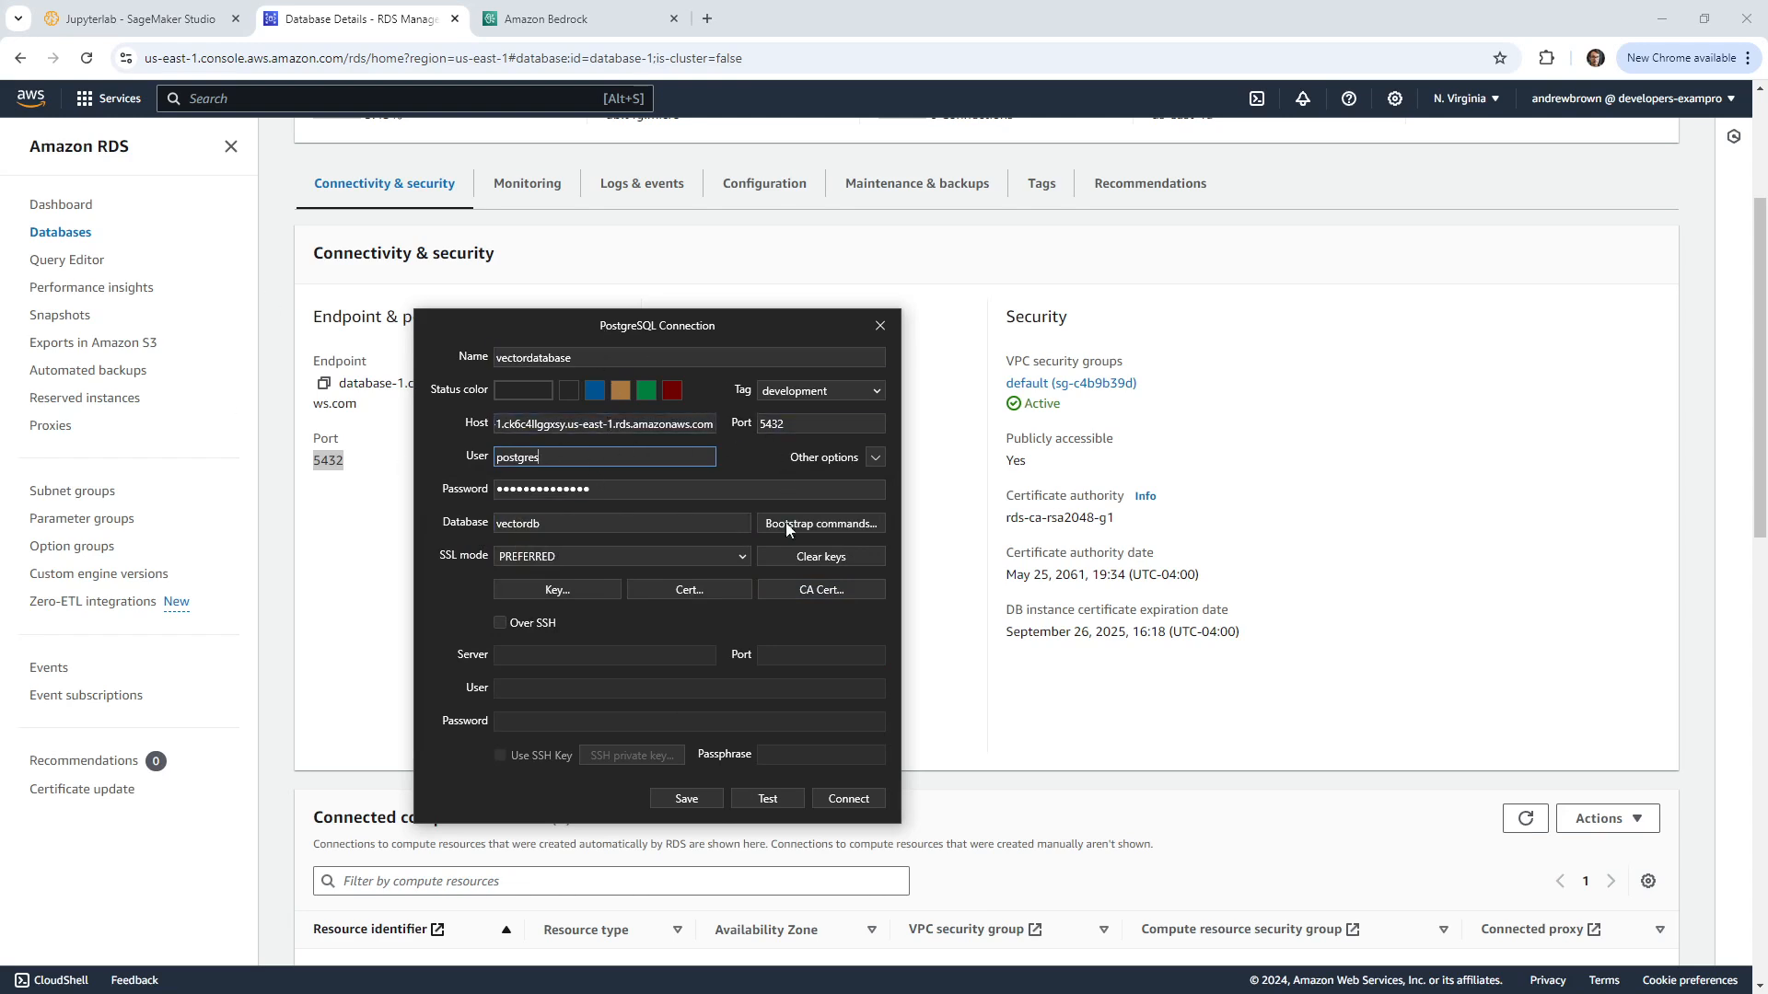
# Step: Save the connection settings and open the saved vectordatabase connection
pyautogui.click(687, 798)
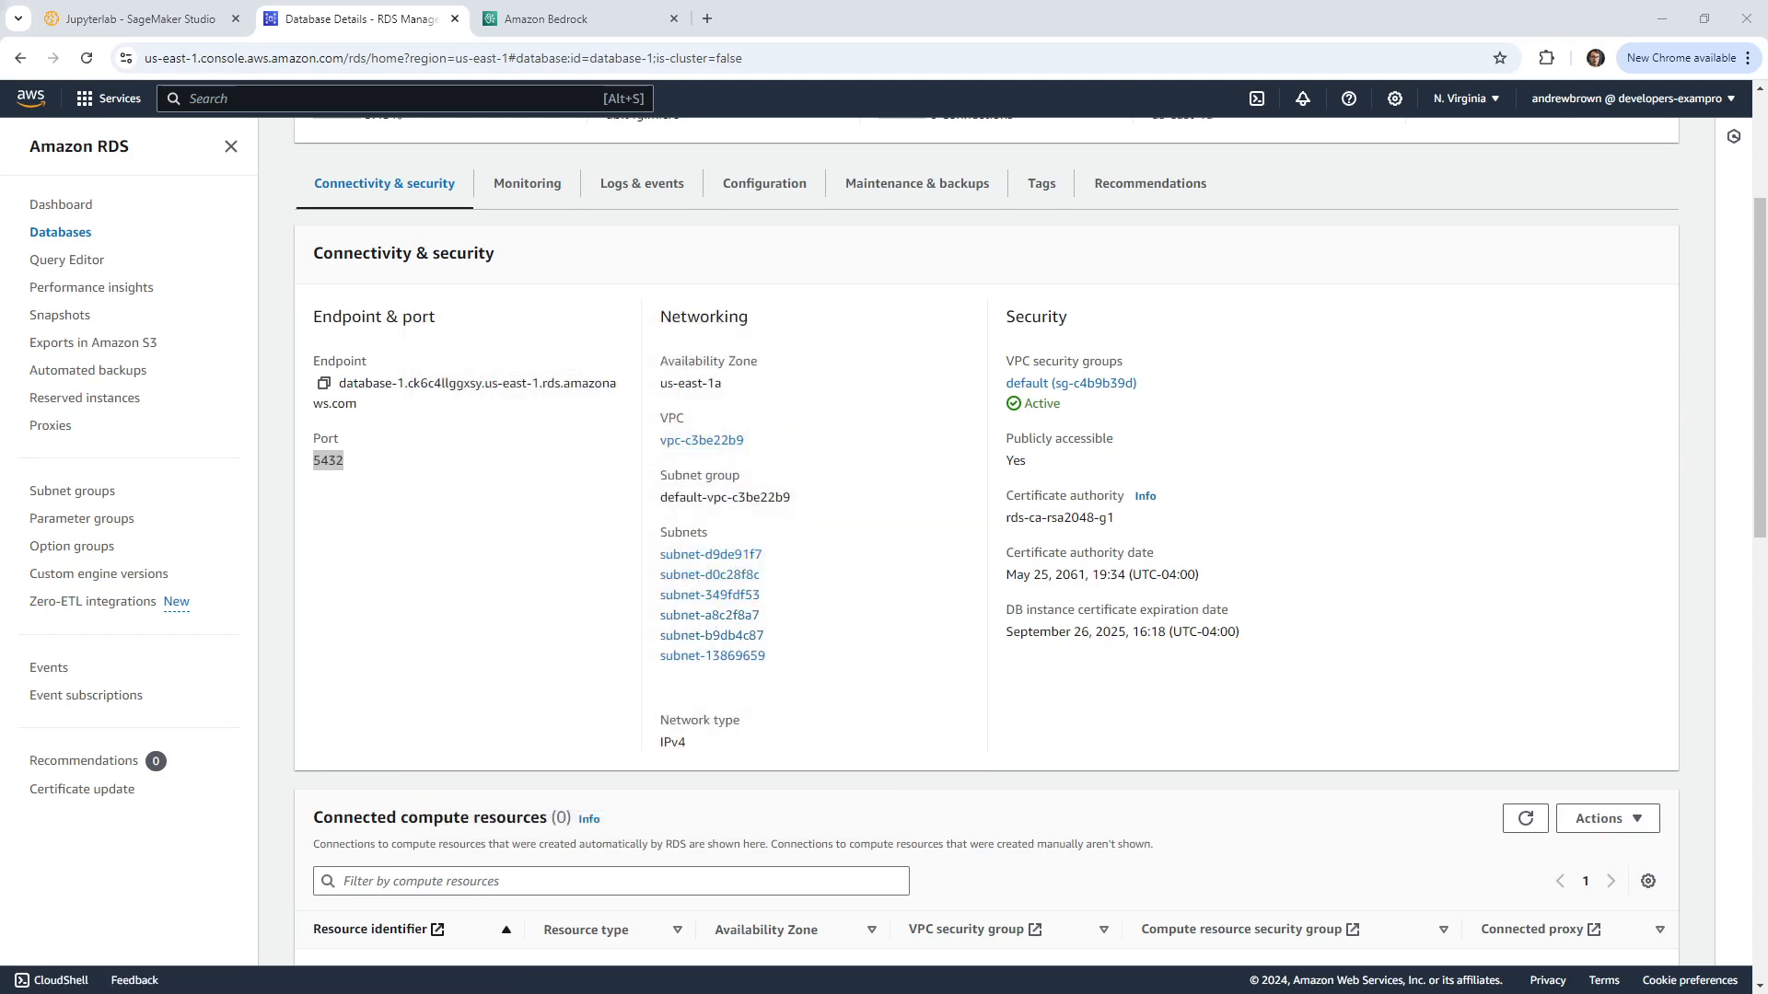
pyautogui.doubleClick(648, 389)
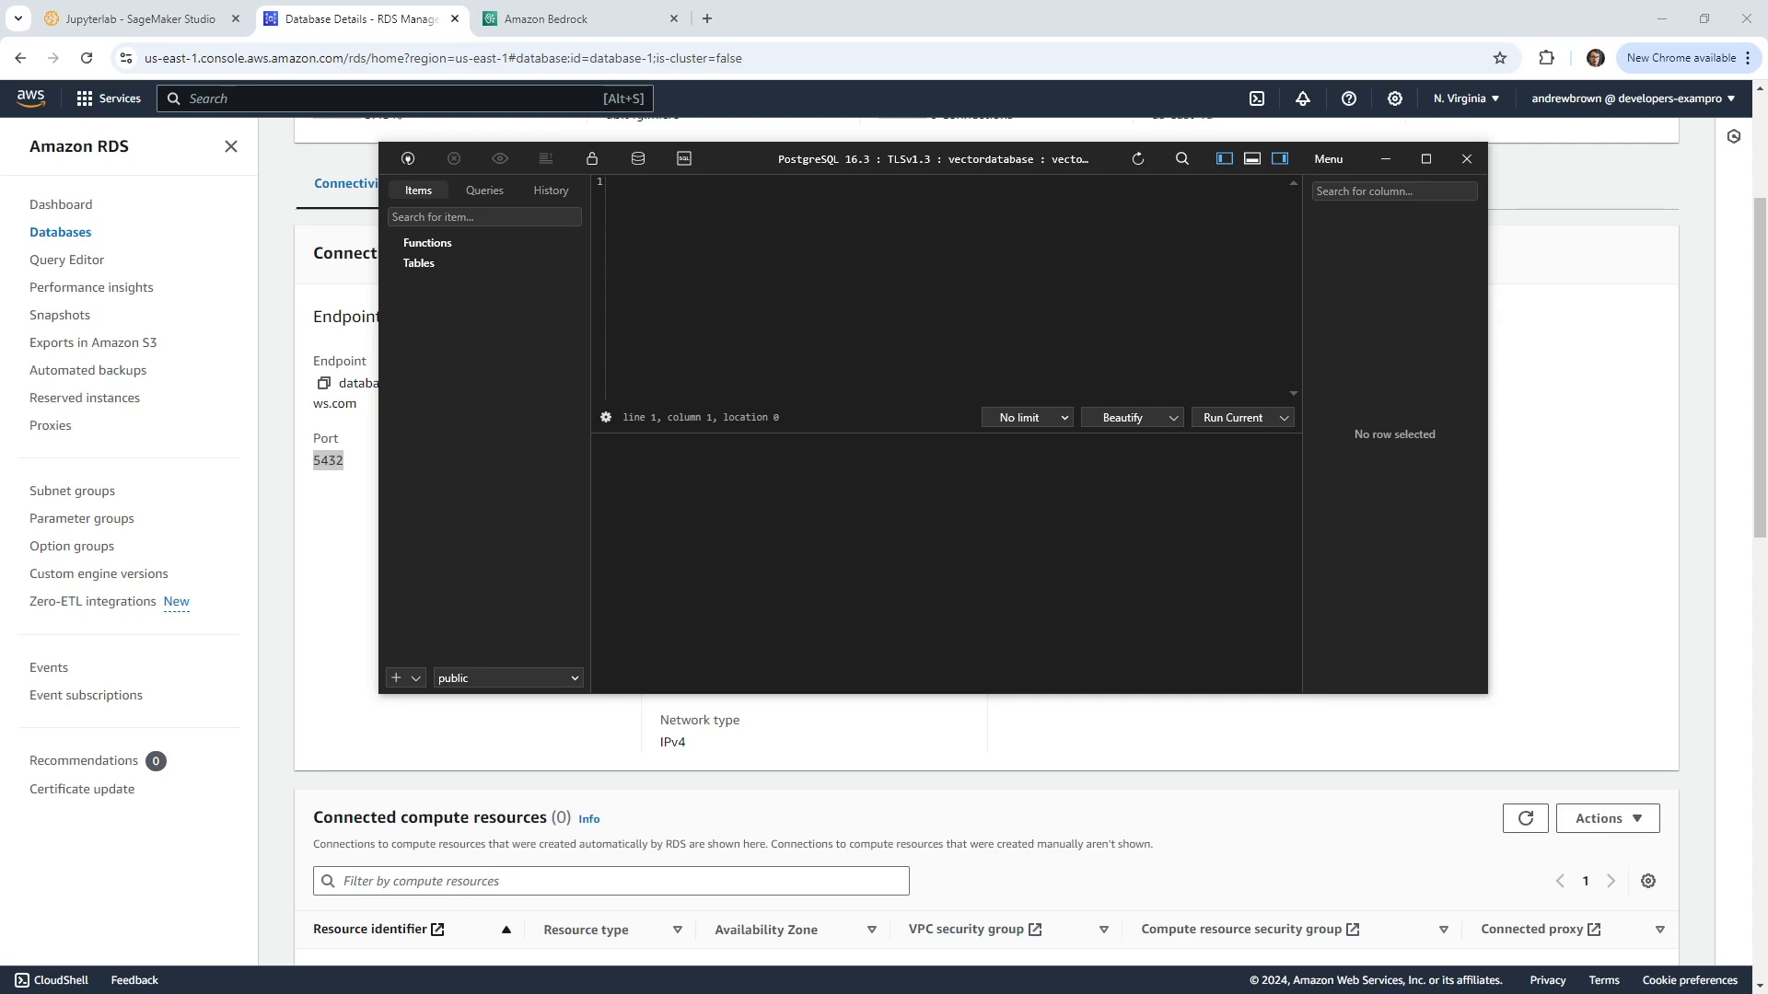
# Step: Switch to the pgvector instructions in ChatGPT and copy the query SELECT * FROM pg_available_extensions WHERE name = 'vector';
pyautogui.hotkey('alt', 'Tab')
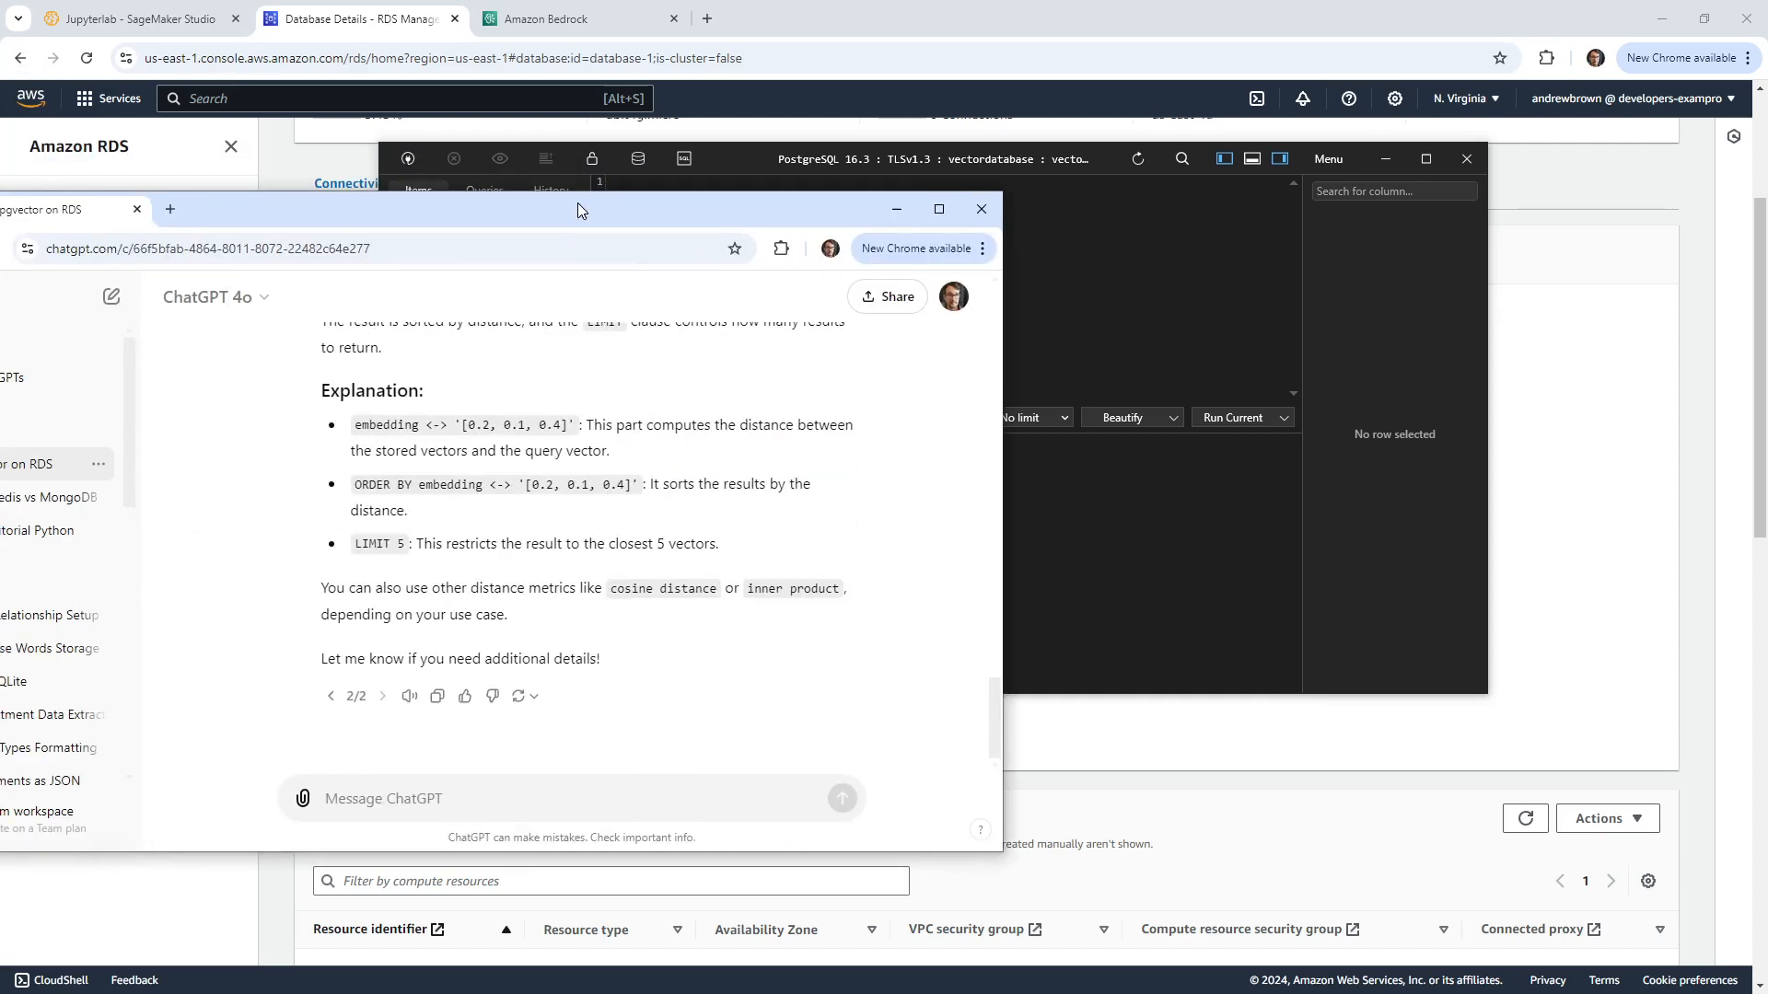
pyautogui.scroll(10, 478, 498)
pyautogui.scroll(5, 478, 497)
pyautogui.scroll(-5, 629, 474)
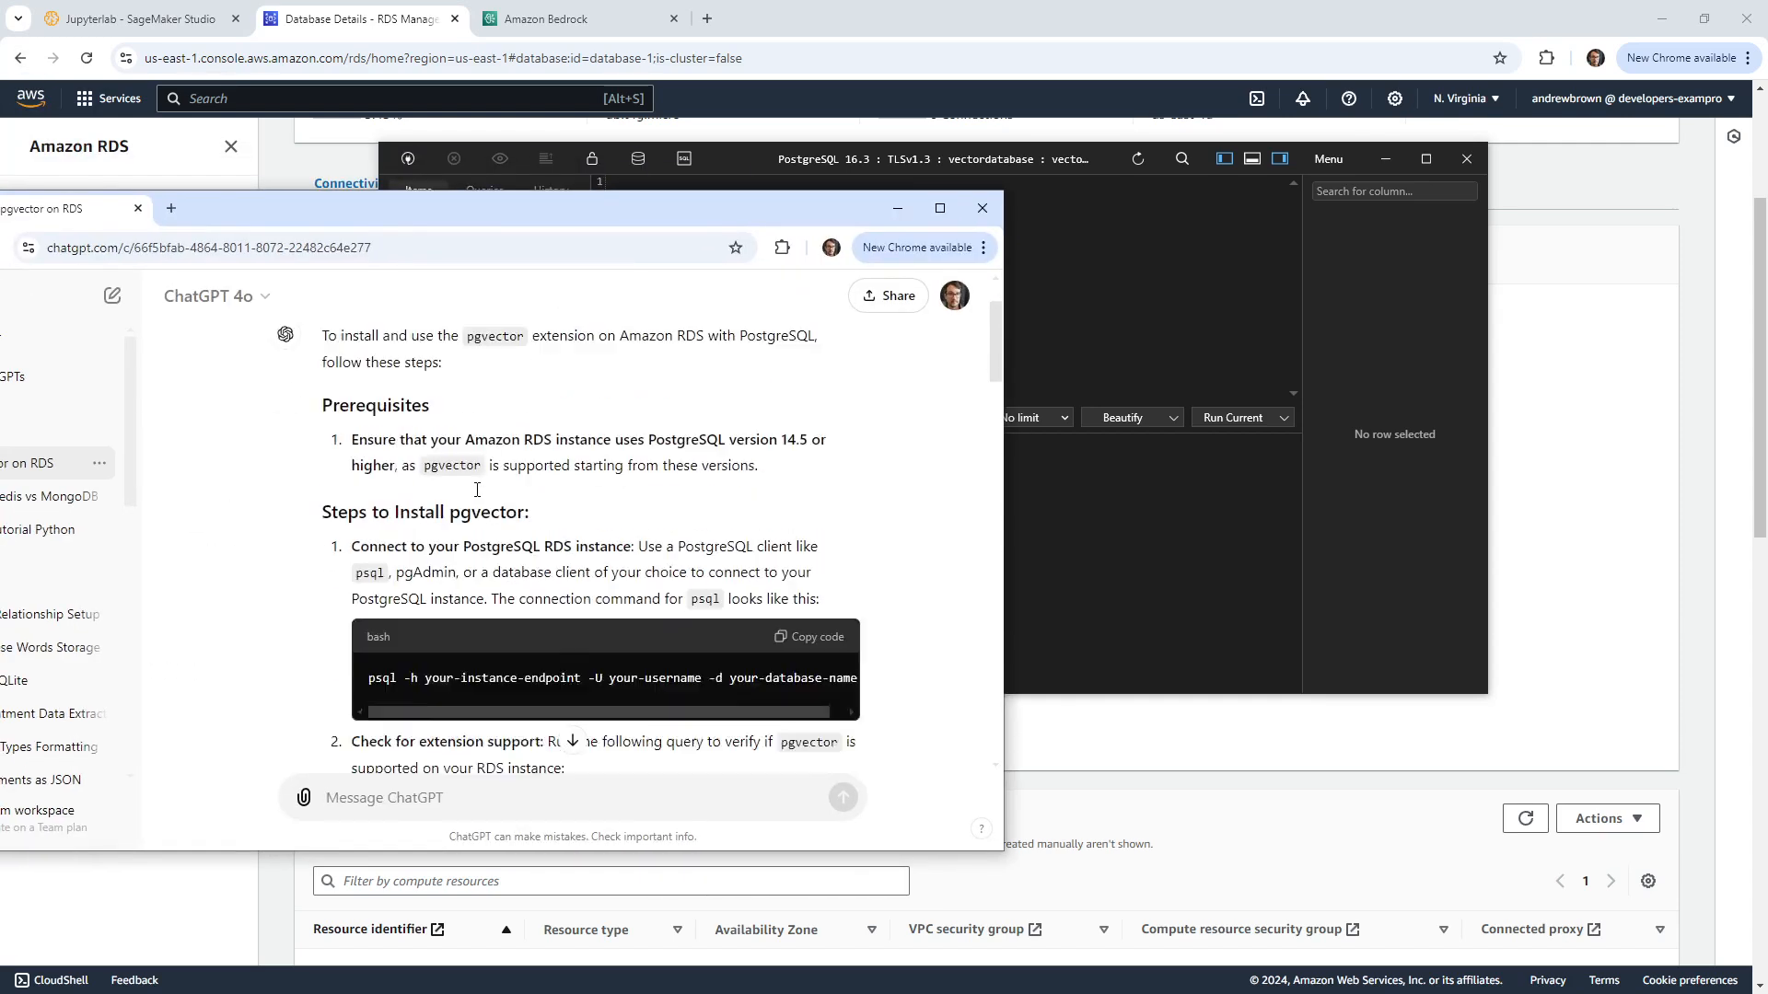
pyautogui.moveTo(795, 580); pyautogui.dragTo(434, 575)
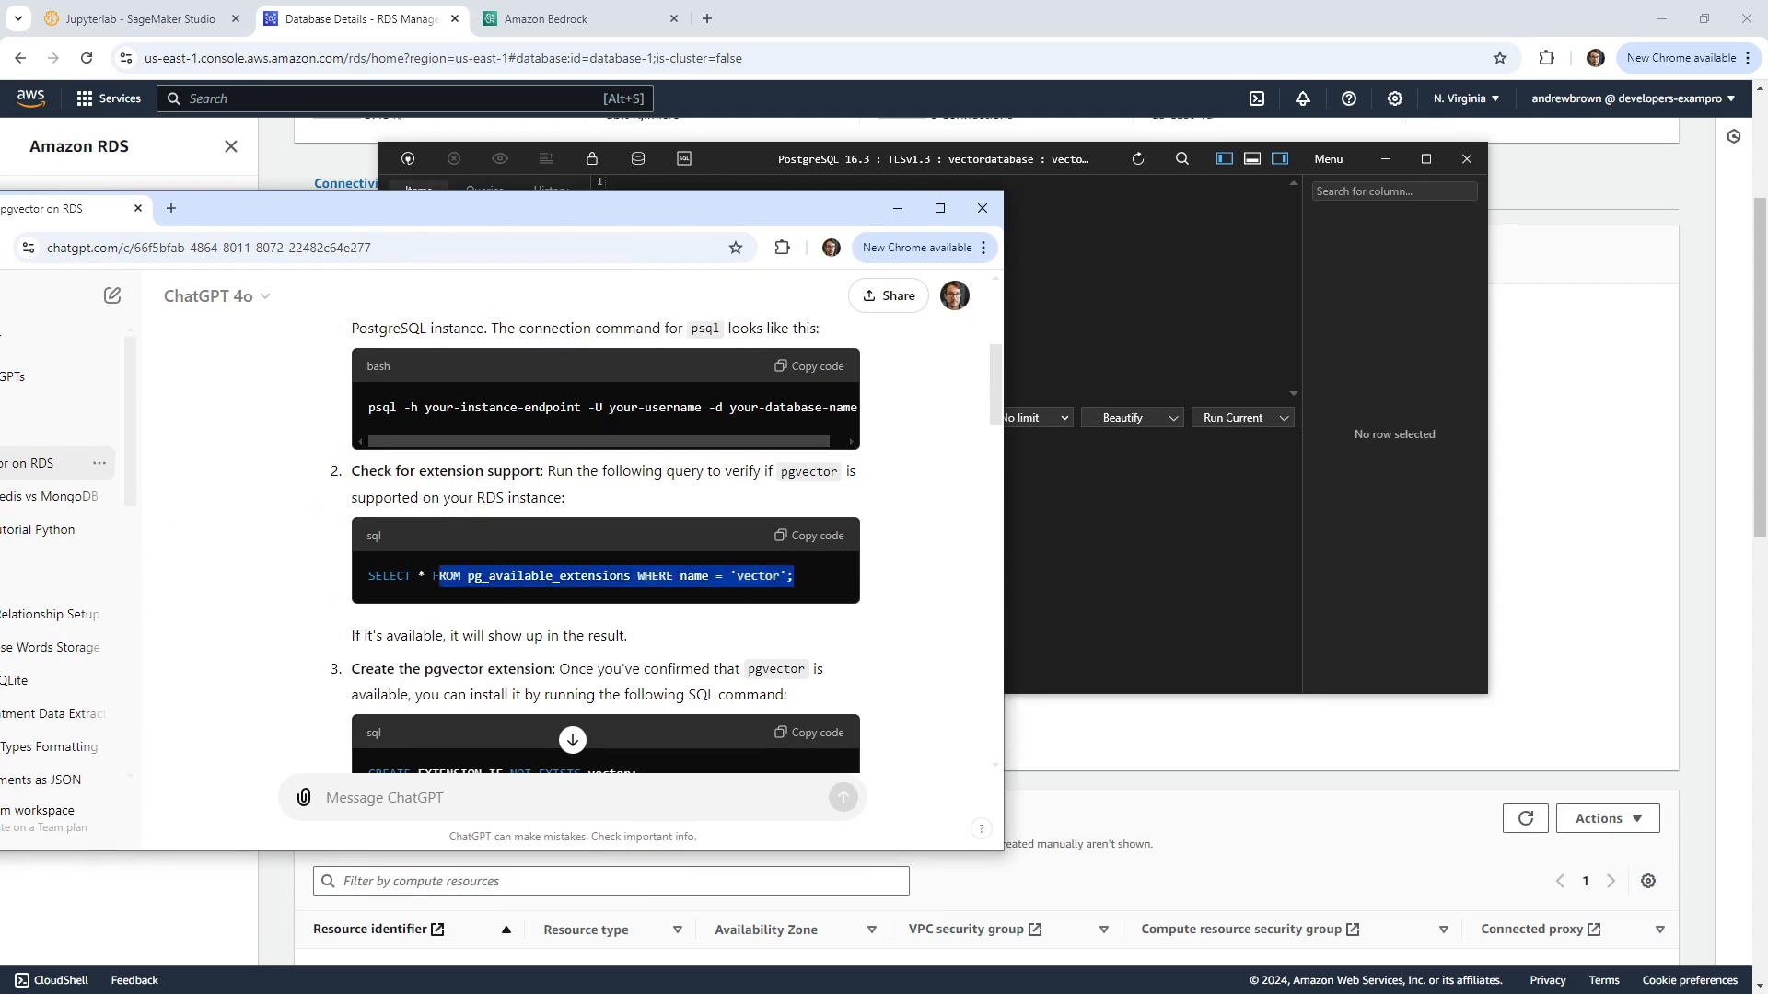
pyautogui.click(528, 597)
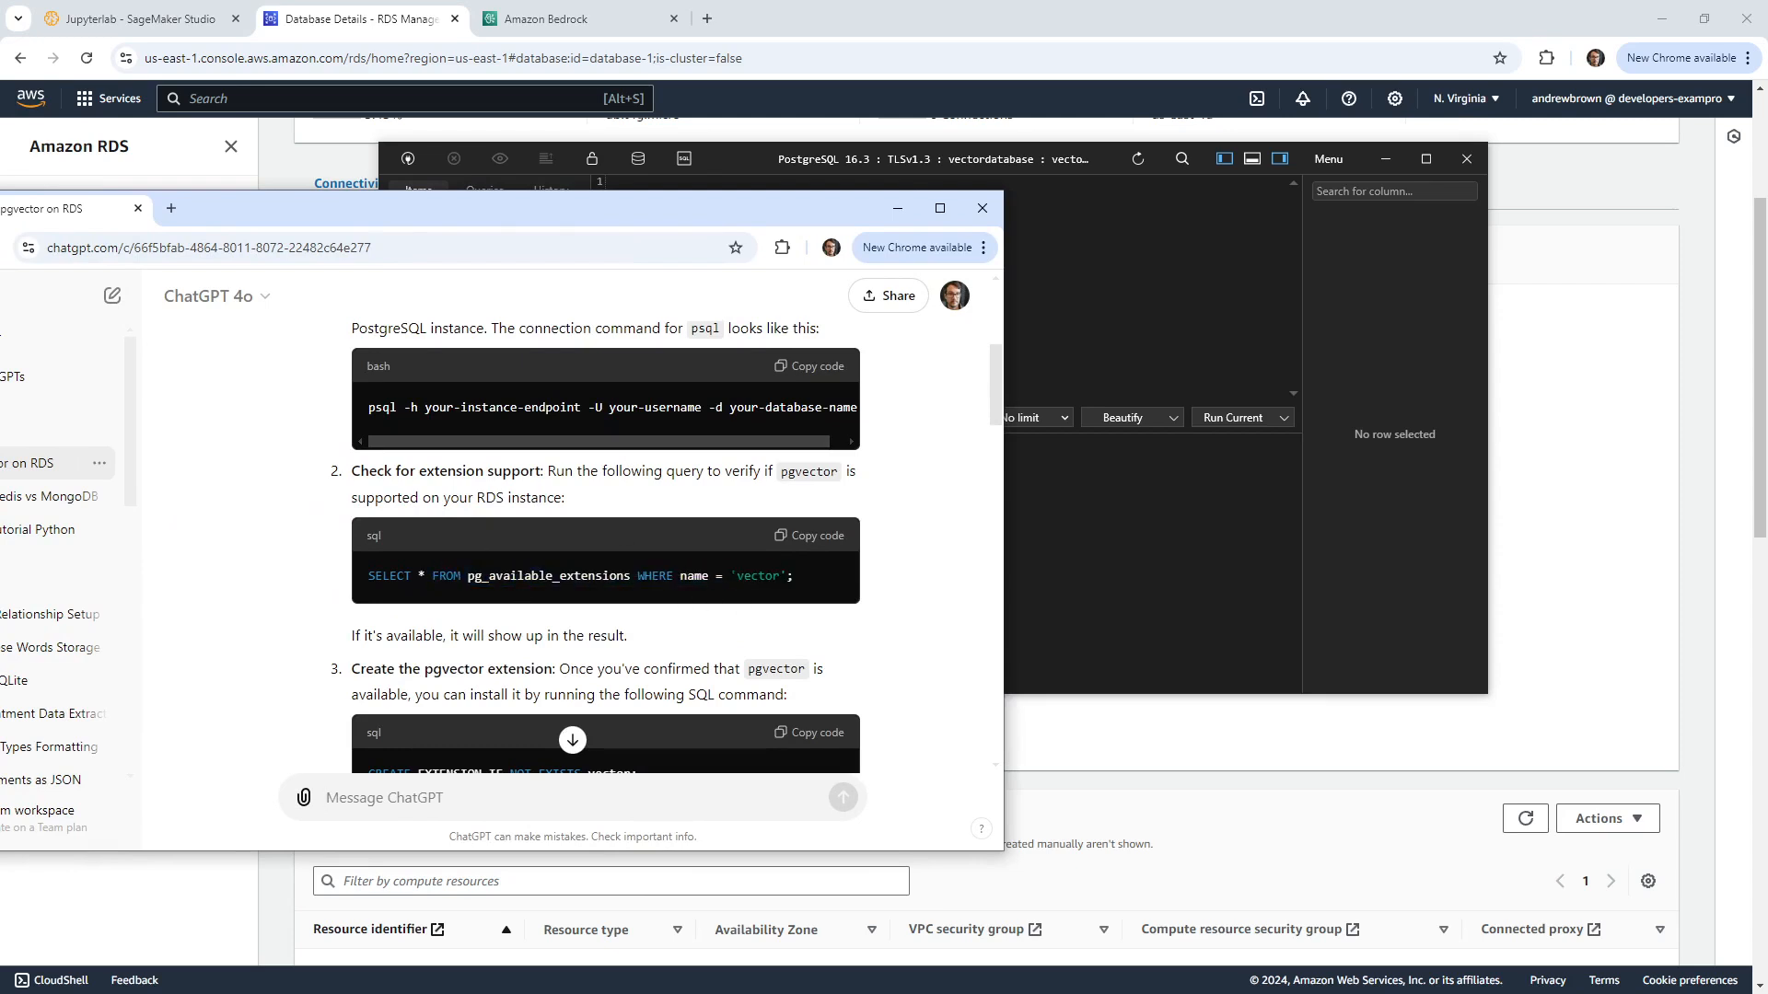
pyautogui.scroll(-2, 639, 622)
pyautogui.moveTo(622, 597); pyautogui.dragTo(373, 571)
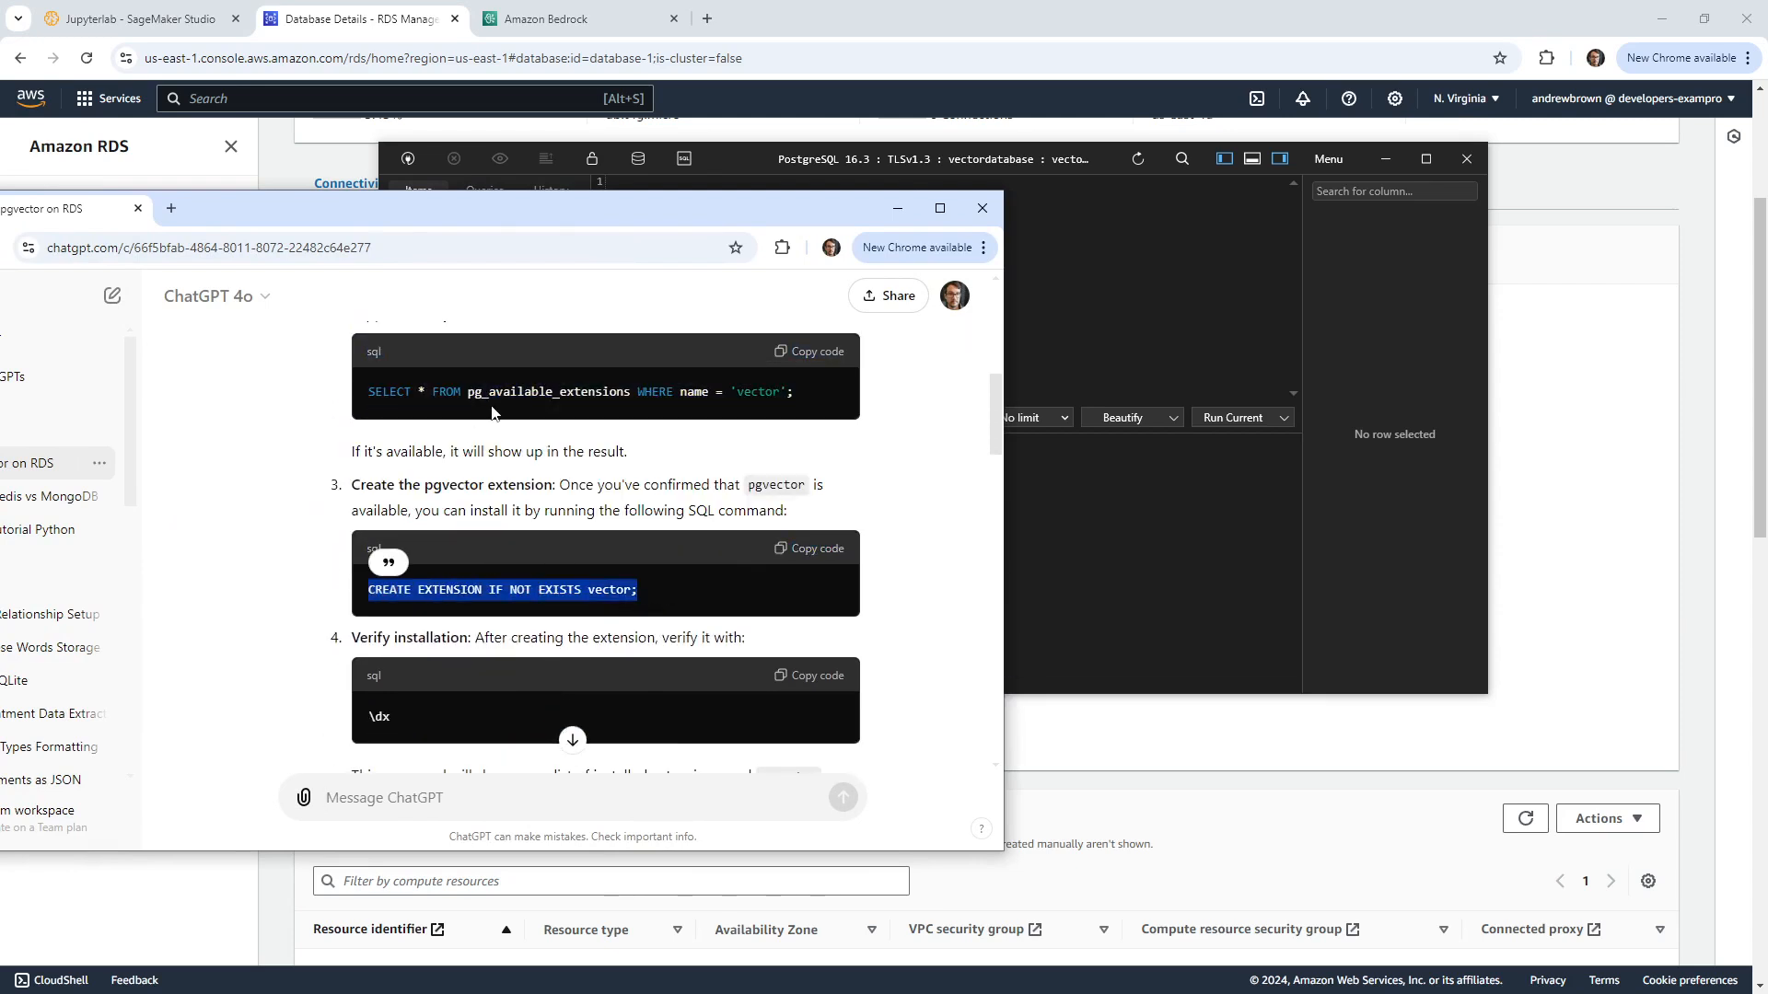
pyautogui.moveTo(833, 398); pyautogui.dragTo(366, 392)
pyautogui.hotkey('ctrl', 'c')
# Step: Switch back to TablePlus, paste the extension support query into the SQL editor, and run it
pyautogui.moveTo(562, 206); pyautogui.dragTo(0, 138)
pyautogui.click(828, 281)
pyautogui.hotkey('ctrl', 'v')
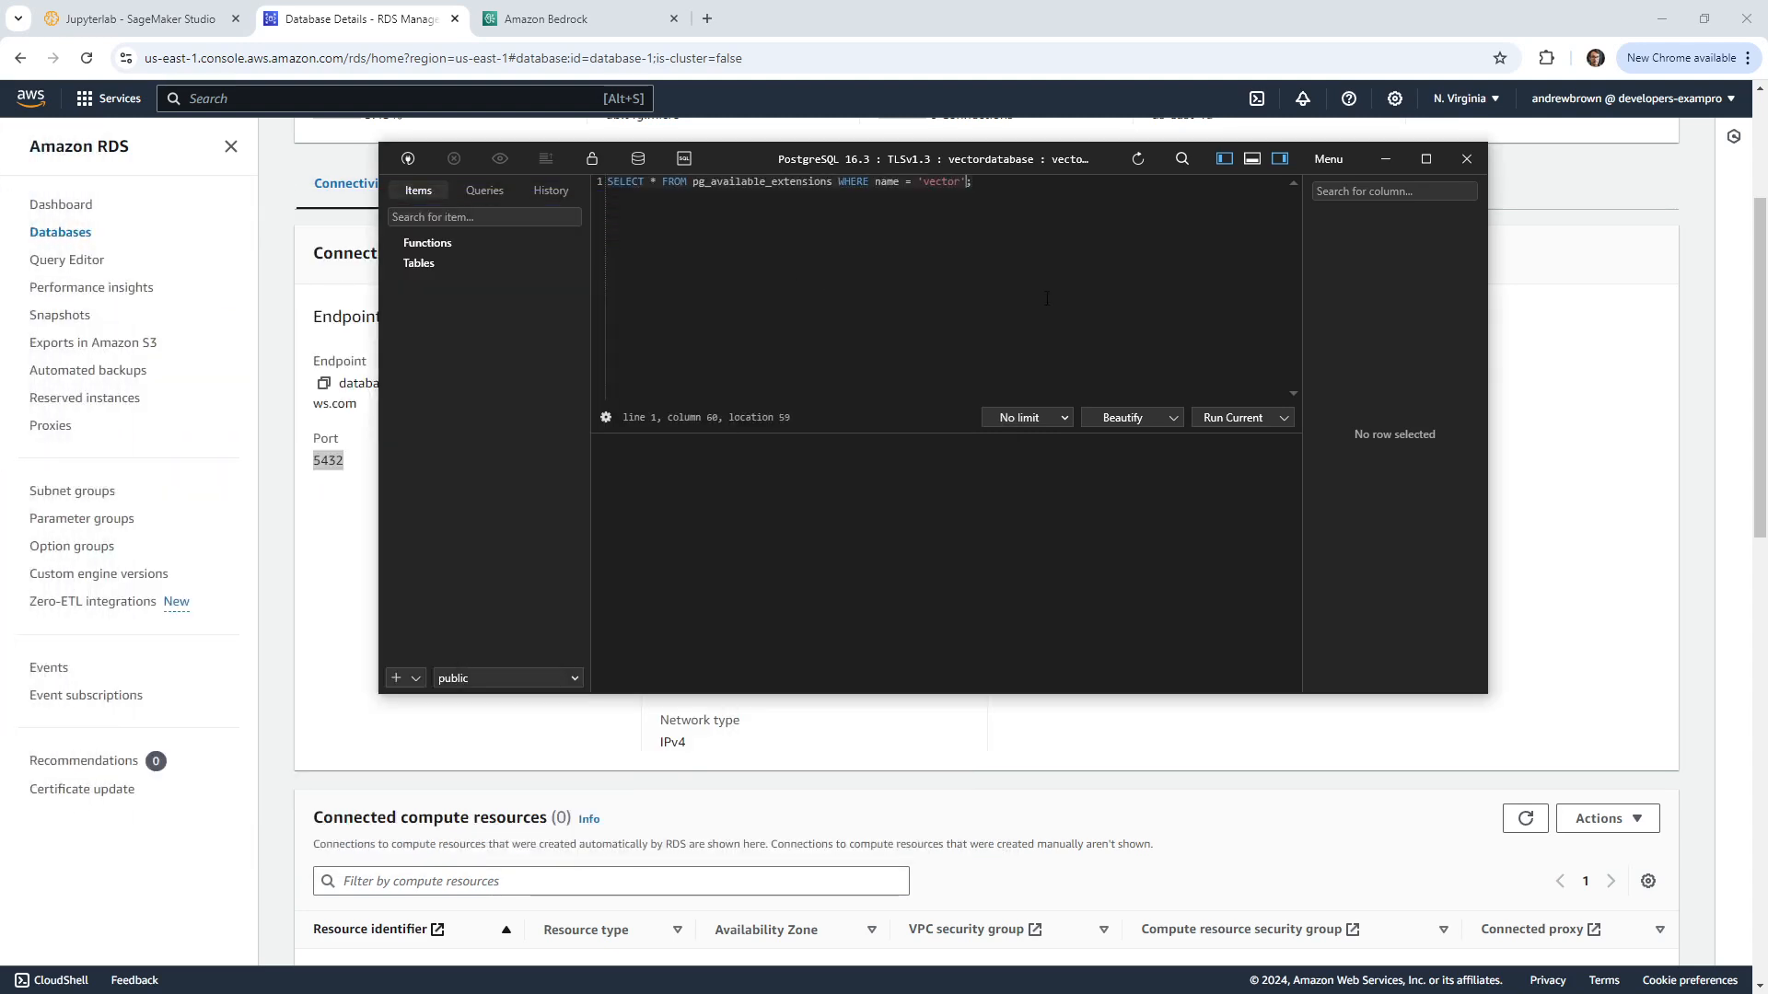
pyautogui.click(1219, 420)
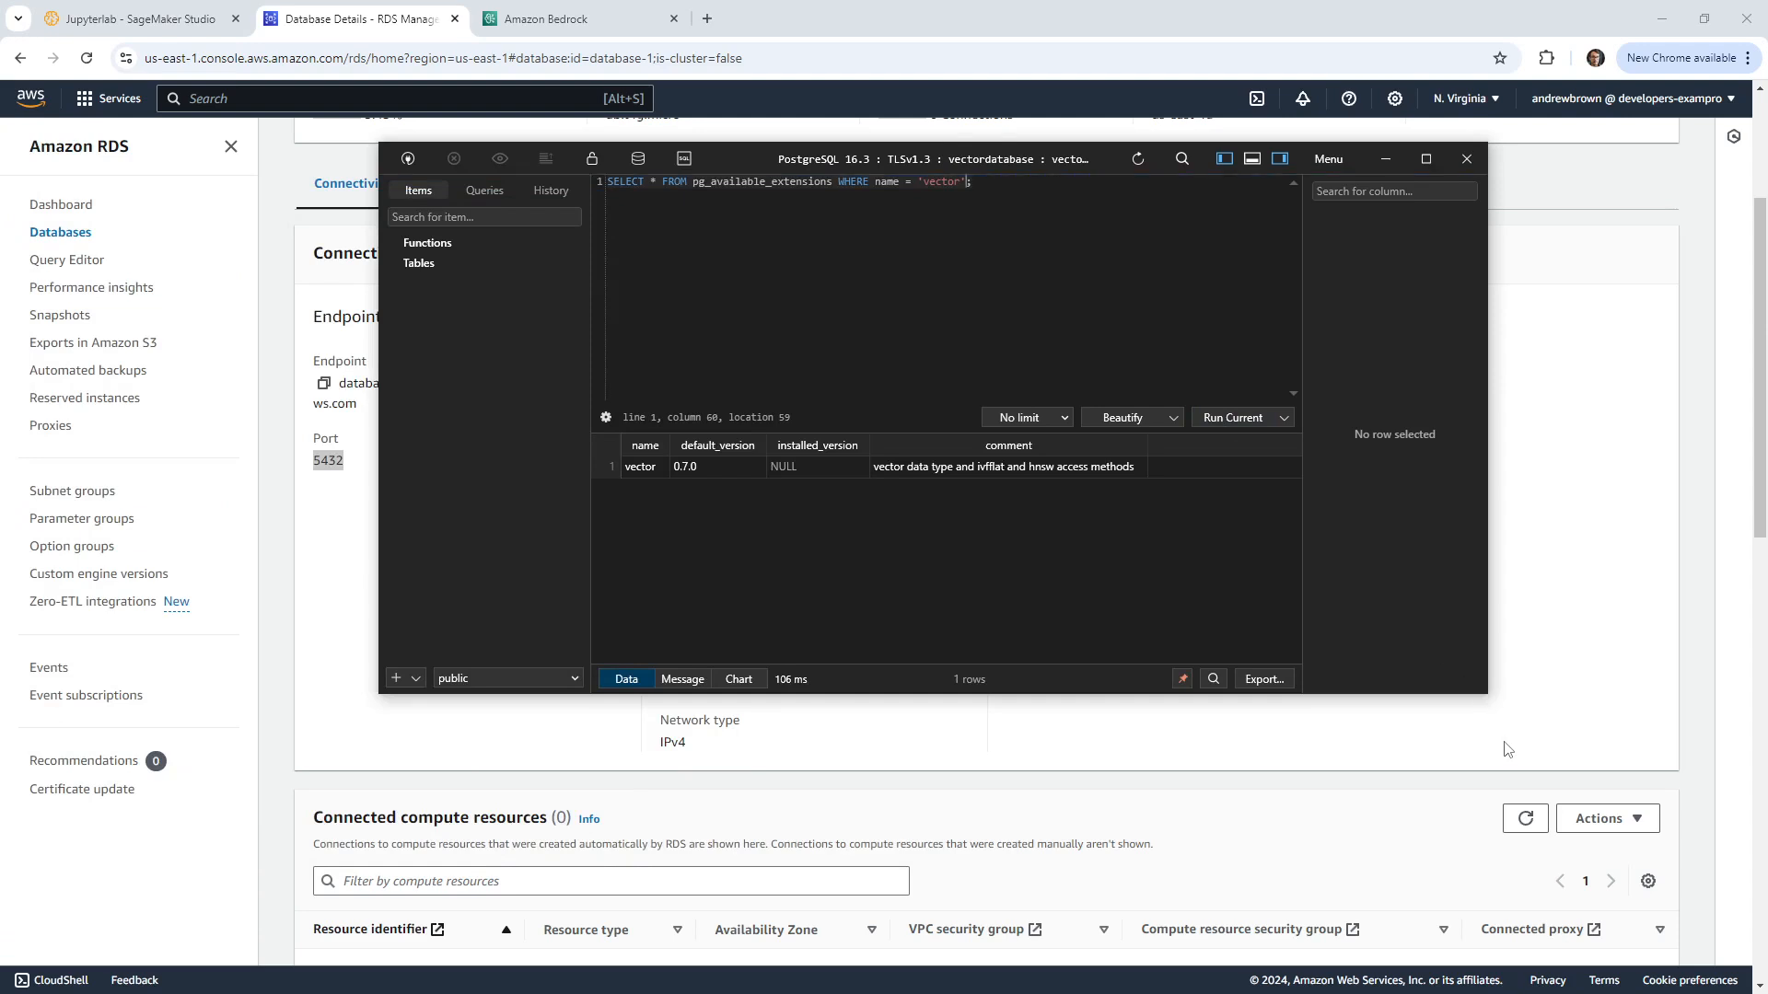
# Step: Enlarge the TablePlus window, run the query without its WHERE clause, and browse the extensions with the name column widened
pyautogui.moveTo(1483, 693); pyautogui.dragTo(1562, 829)
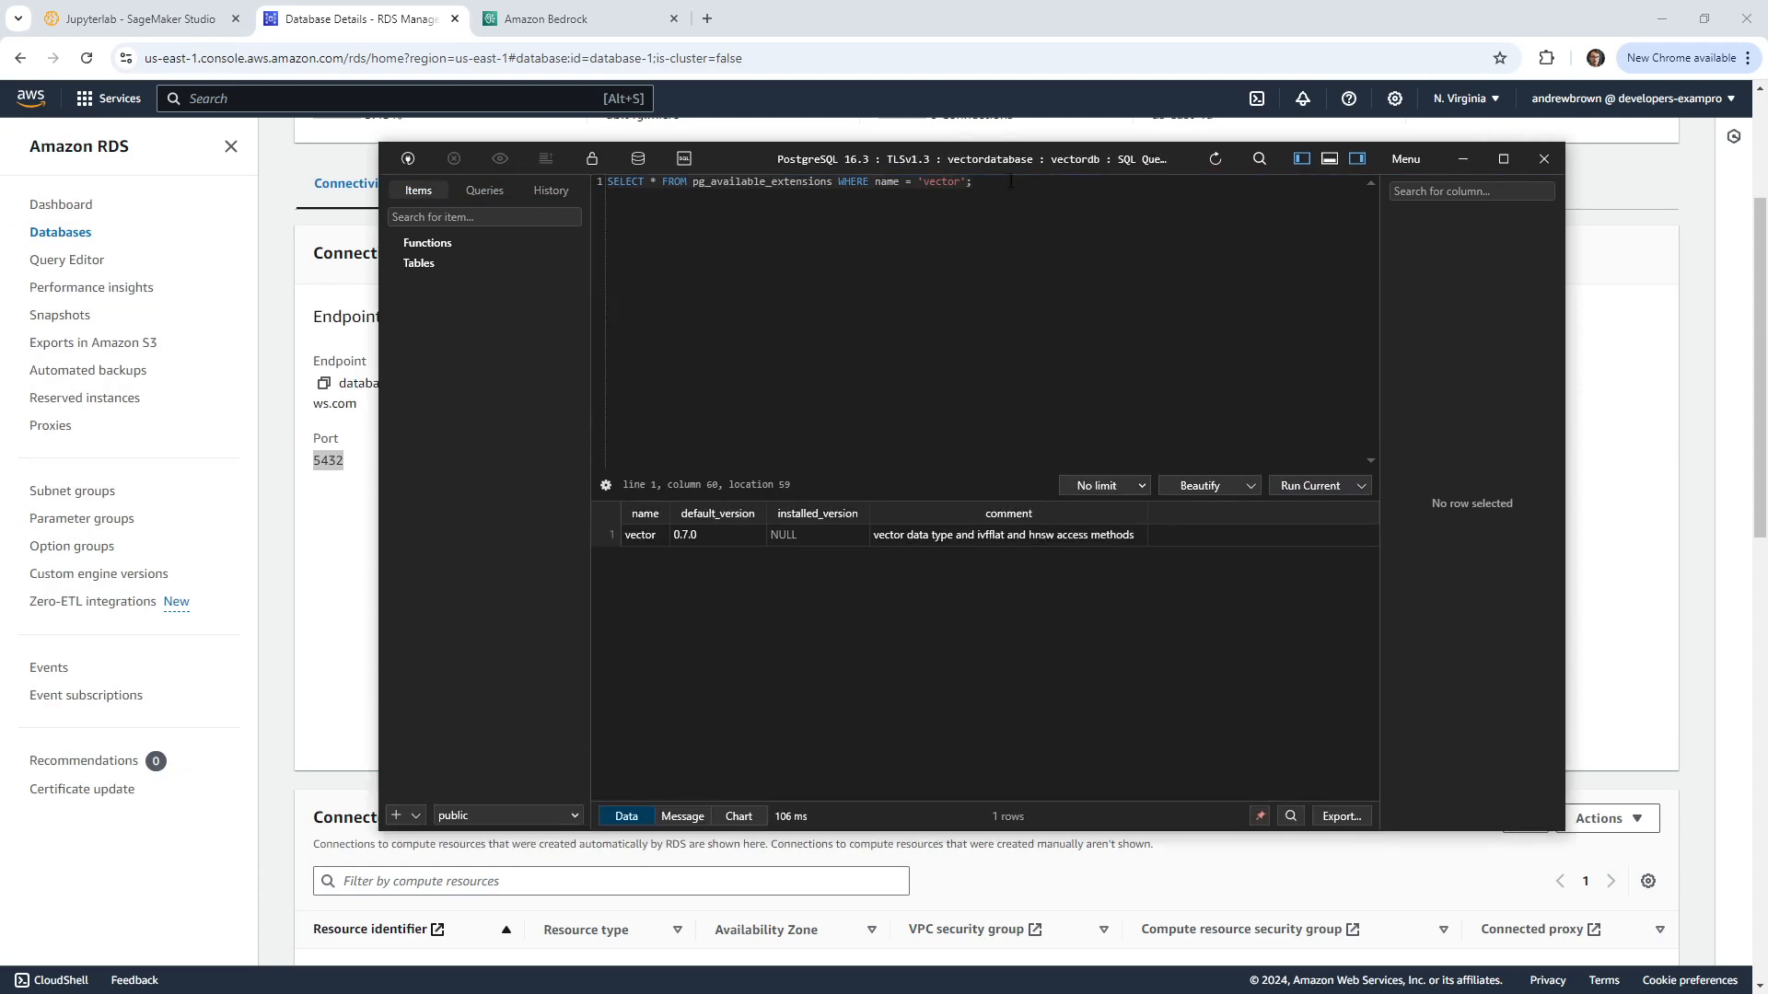
pyautogui.moveTo(1010, 180); pyautogui.dragTo(833, 181)
pyautogui.press('BackSpace')
pyautogui.click(1302, 487)
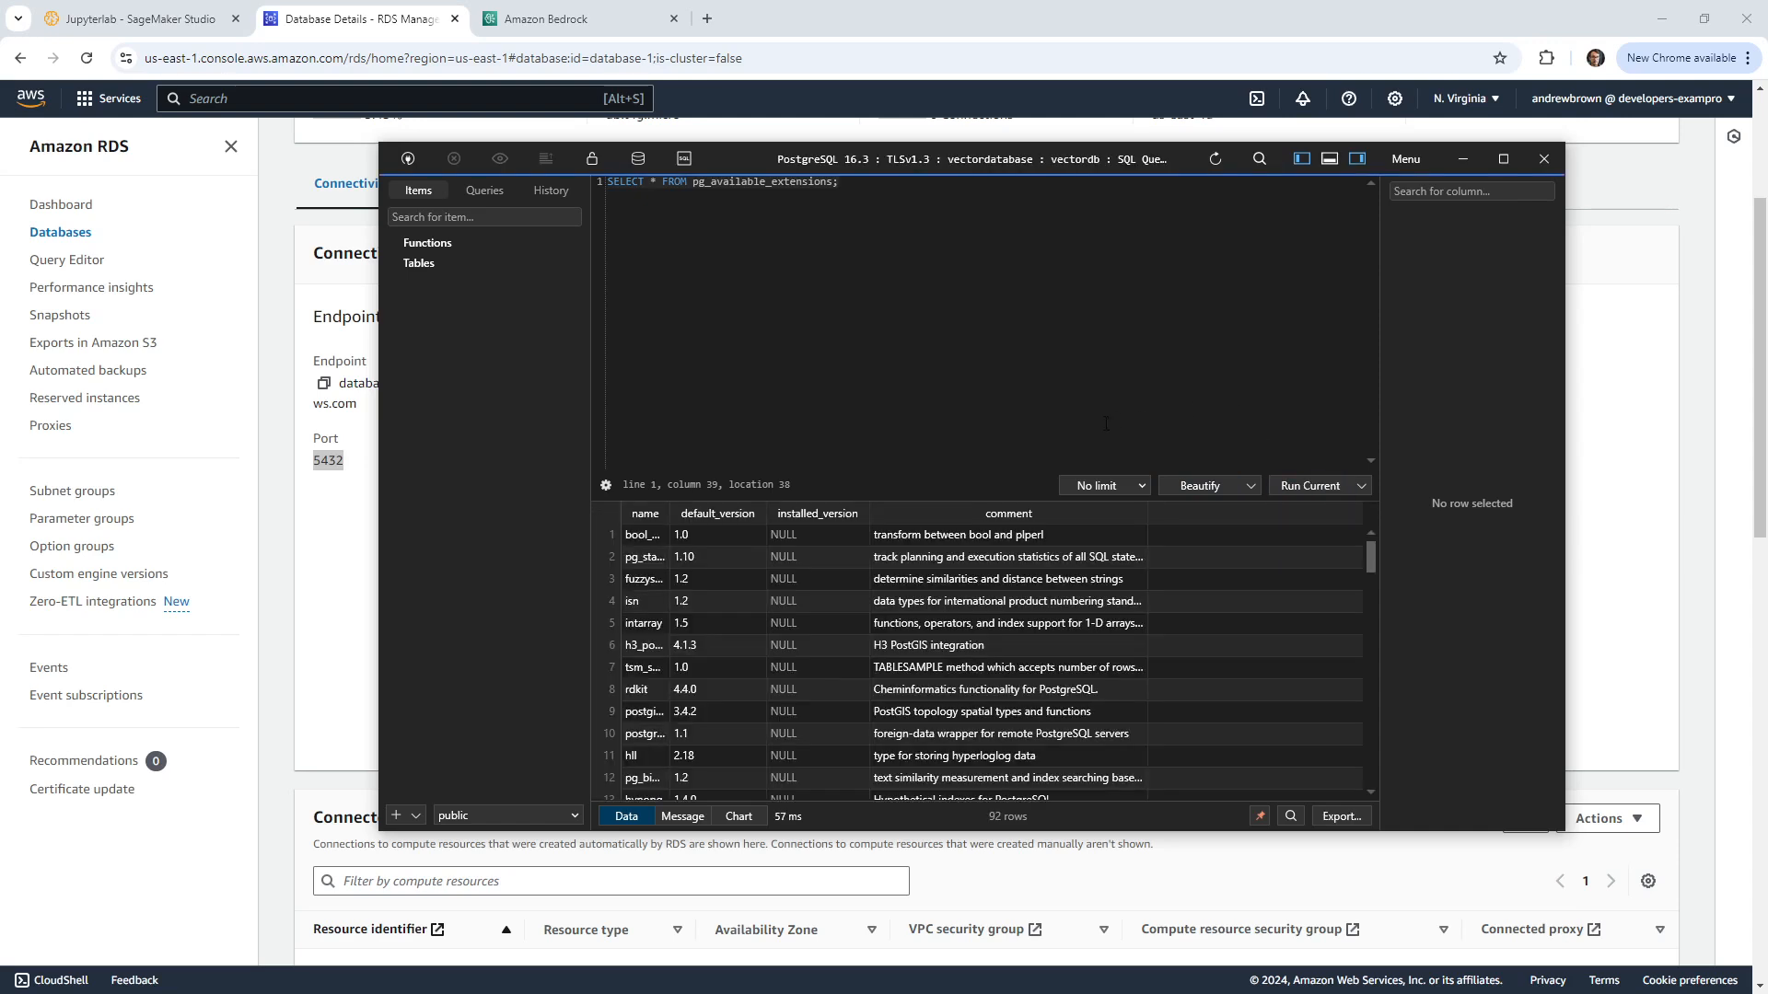
pyautogui.scroll(-3, 854, 680)
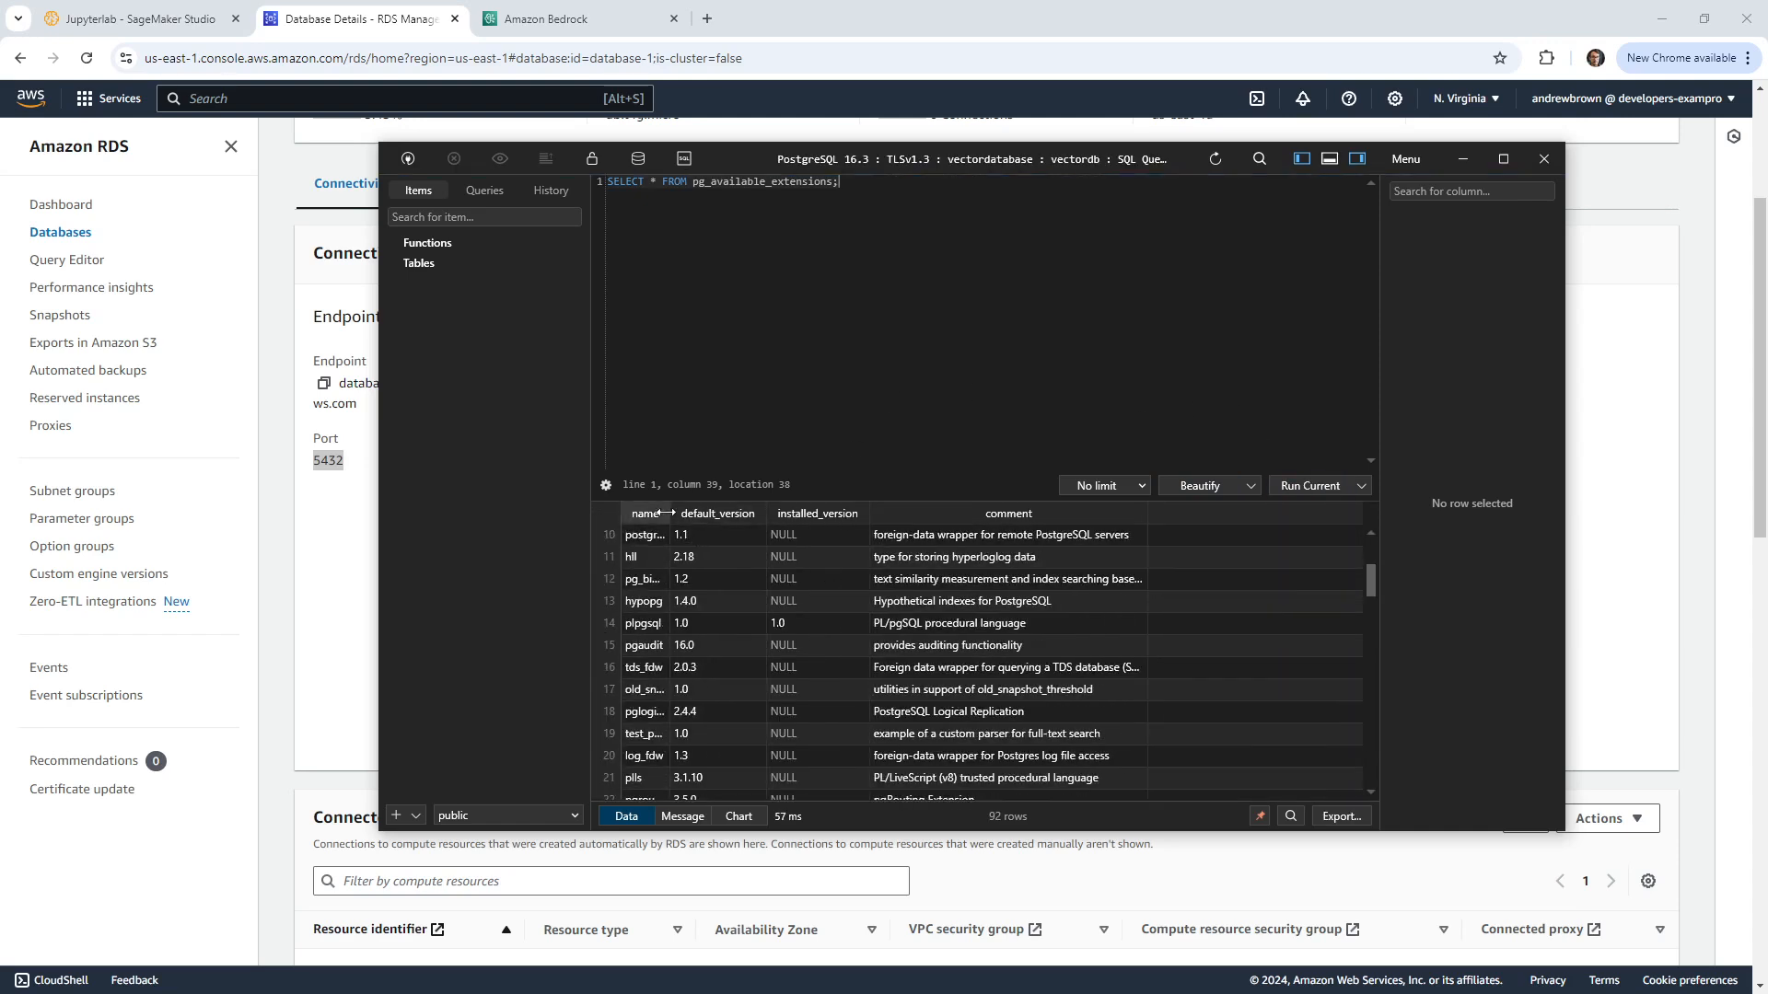
pyautogui.moveTo(663, 513); pyautogui.dragTo(769, 513)
pyautogui.scroll(-10, 679, 590)
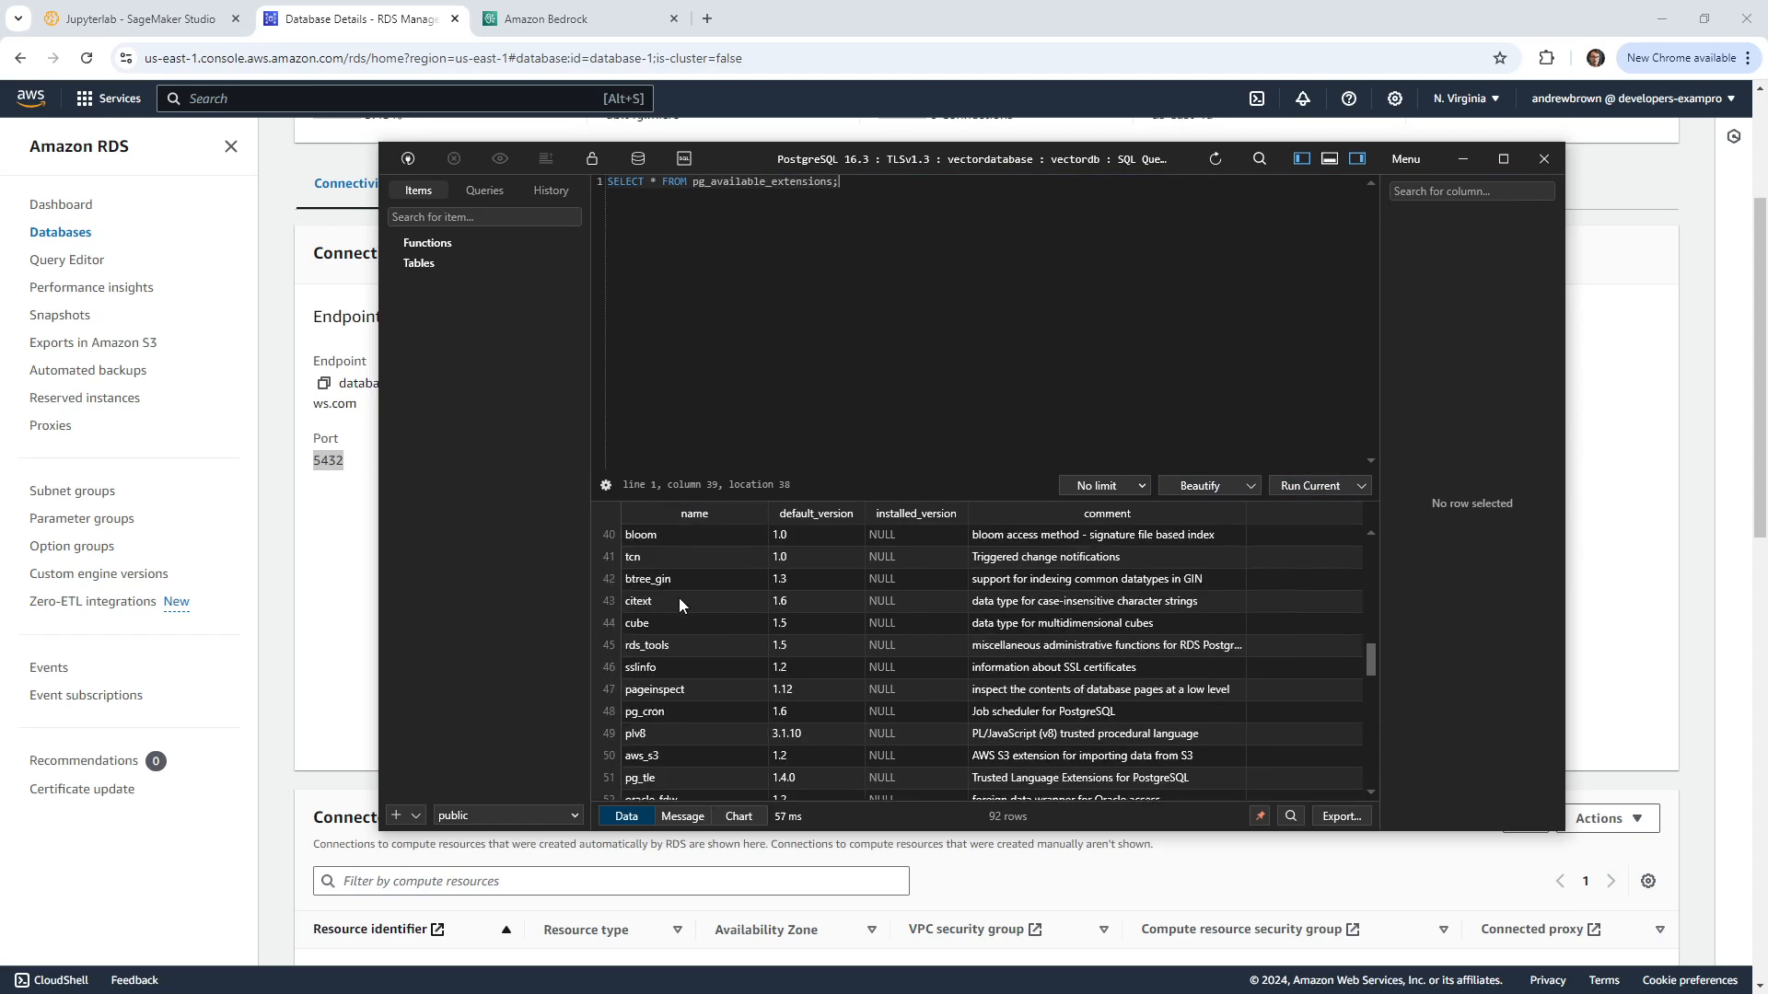
pyautogui.scroll(13, 678, 599)
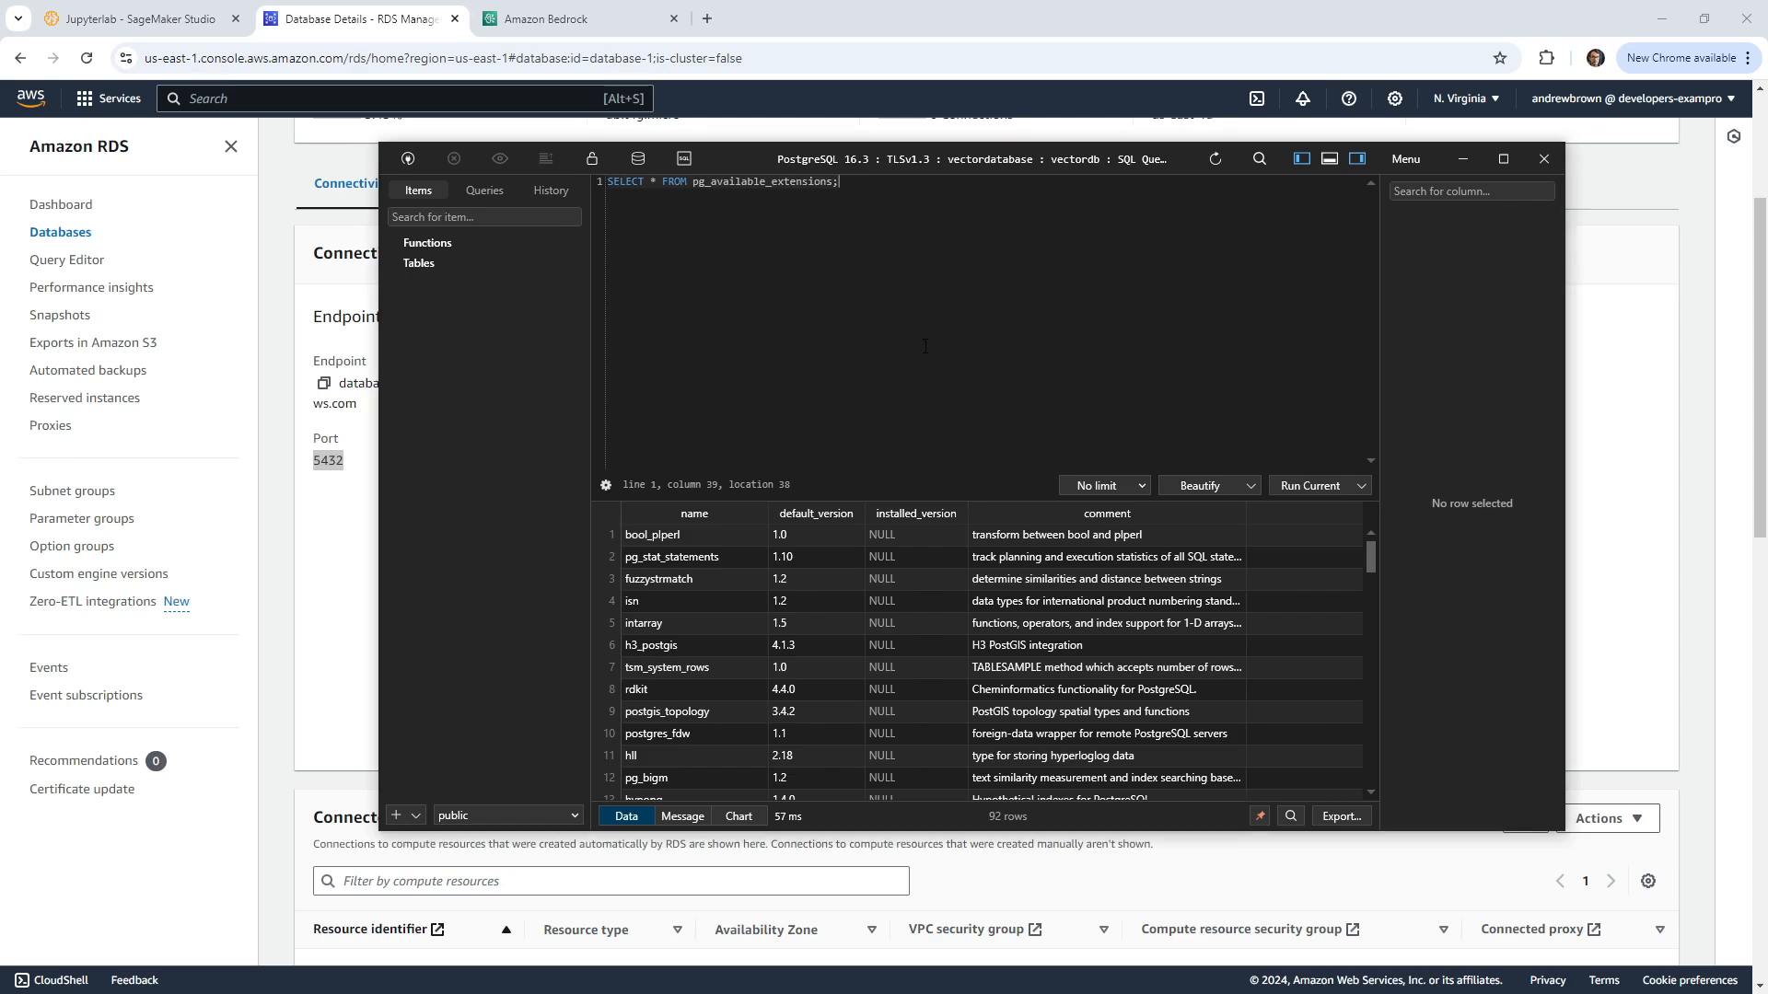
# Step: Replace the query with the copied version filtered on name = 'vector' and run it
pyautogui.hotkey('ctrl', 'a')
pyautogui.hotkey('ctrl', 'v')
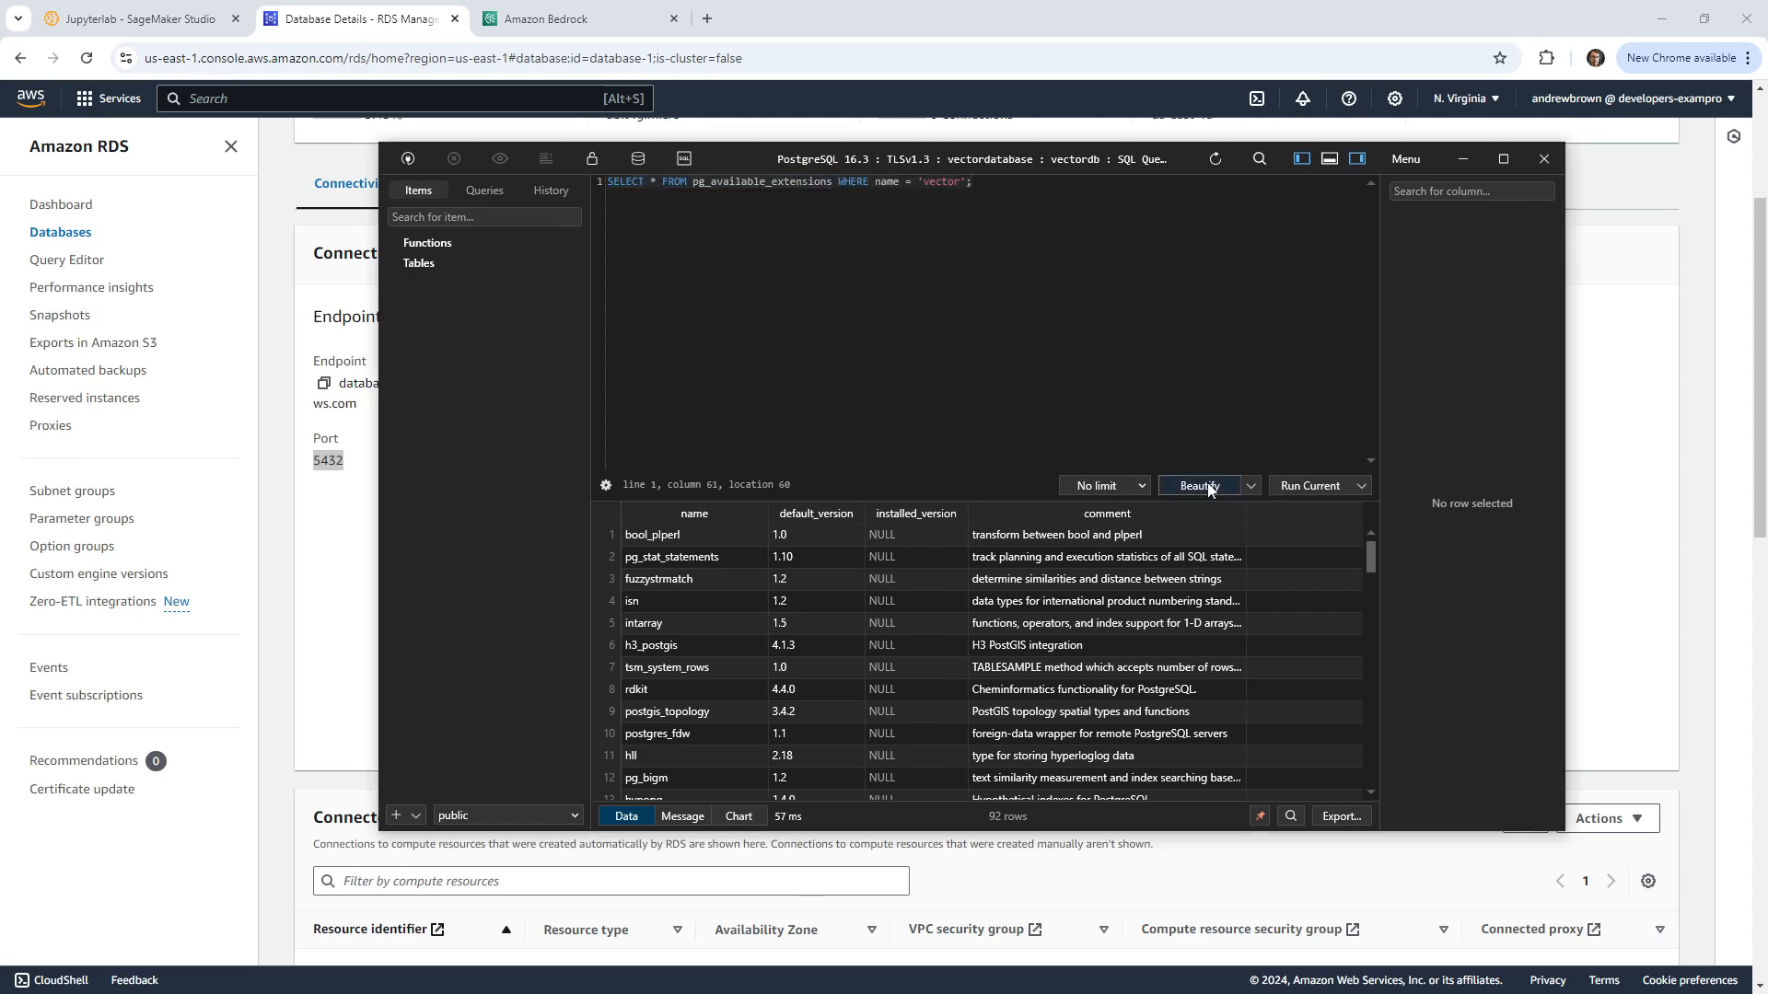
pyautogui.click(1307, 485)
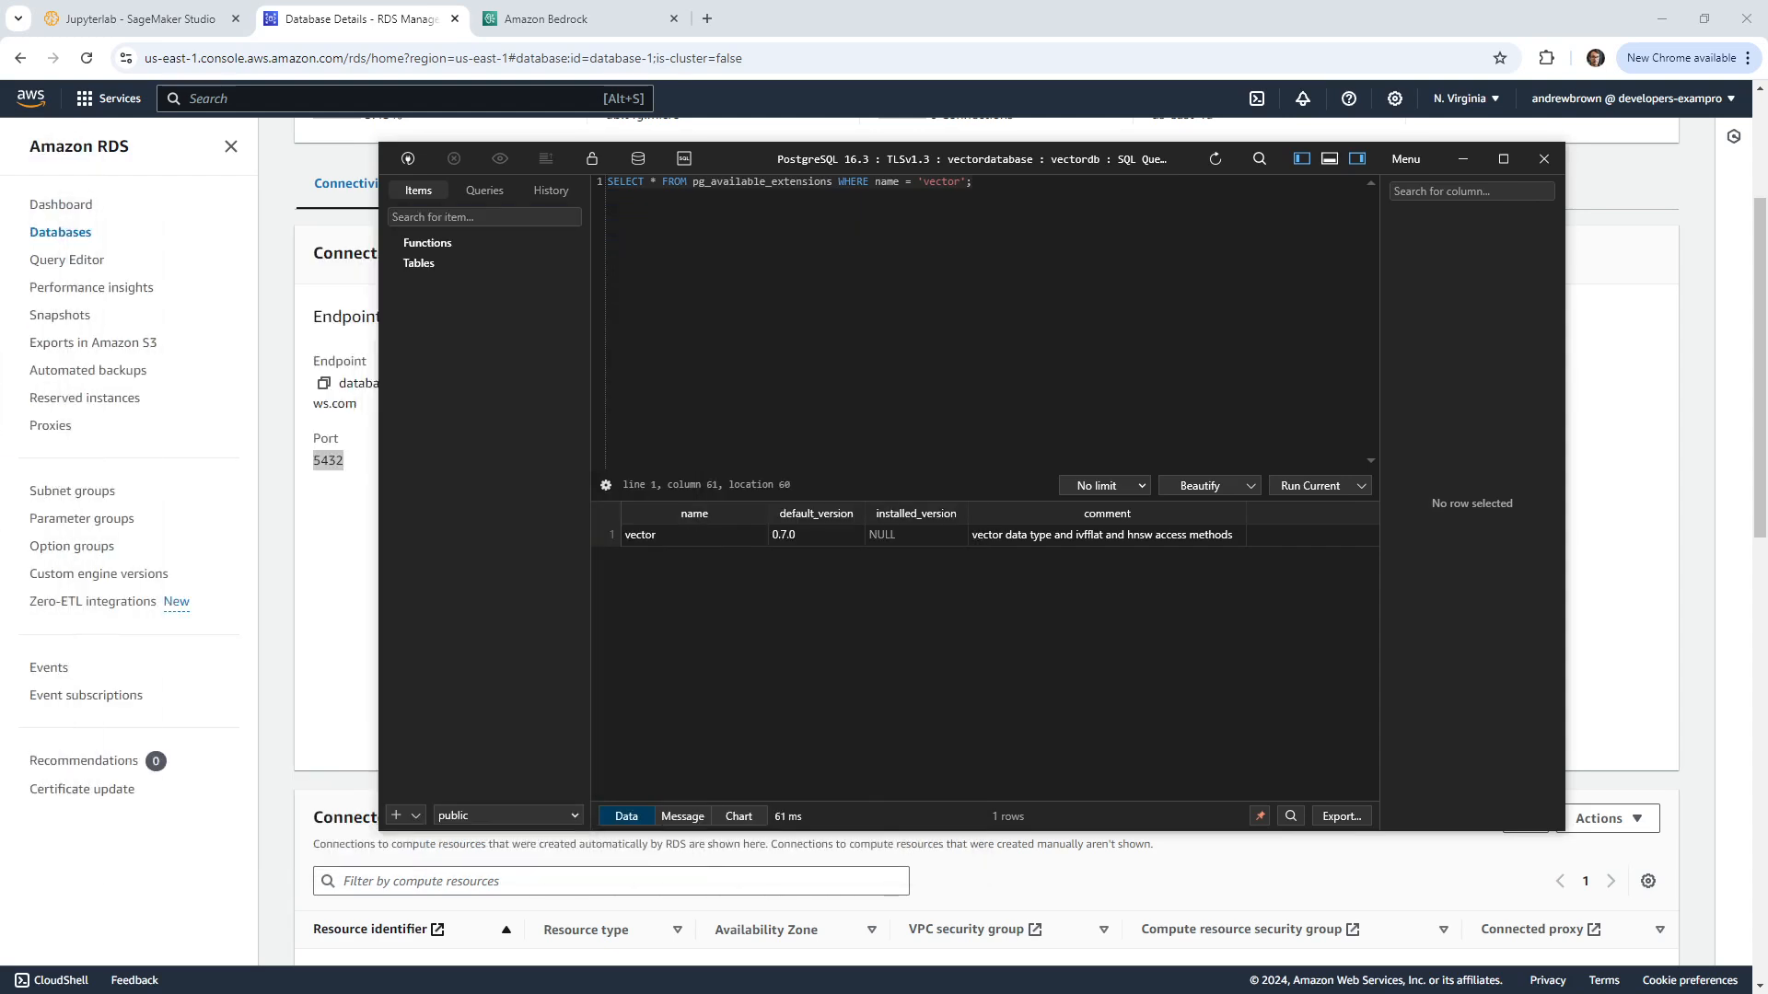
# Step: Open GitHub in a new browser tab and open the ExamProCo/AWS-Examples repository in the github.dev web editor
pyautogui.moveTo(1211, 175); pyautogui.dragTo(370, 280)
pyautogui.click(707, 19)
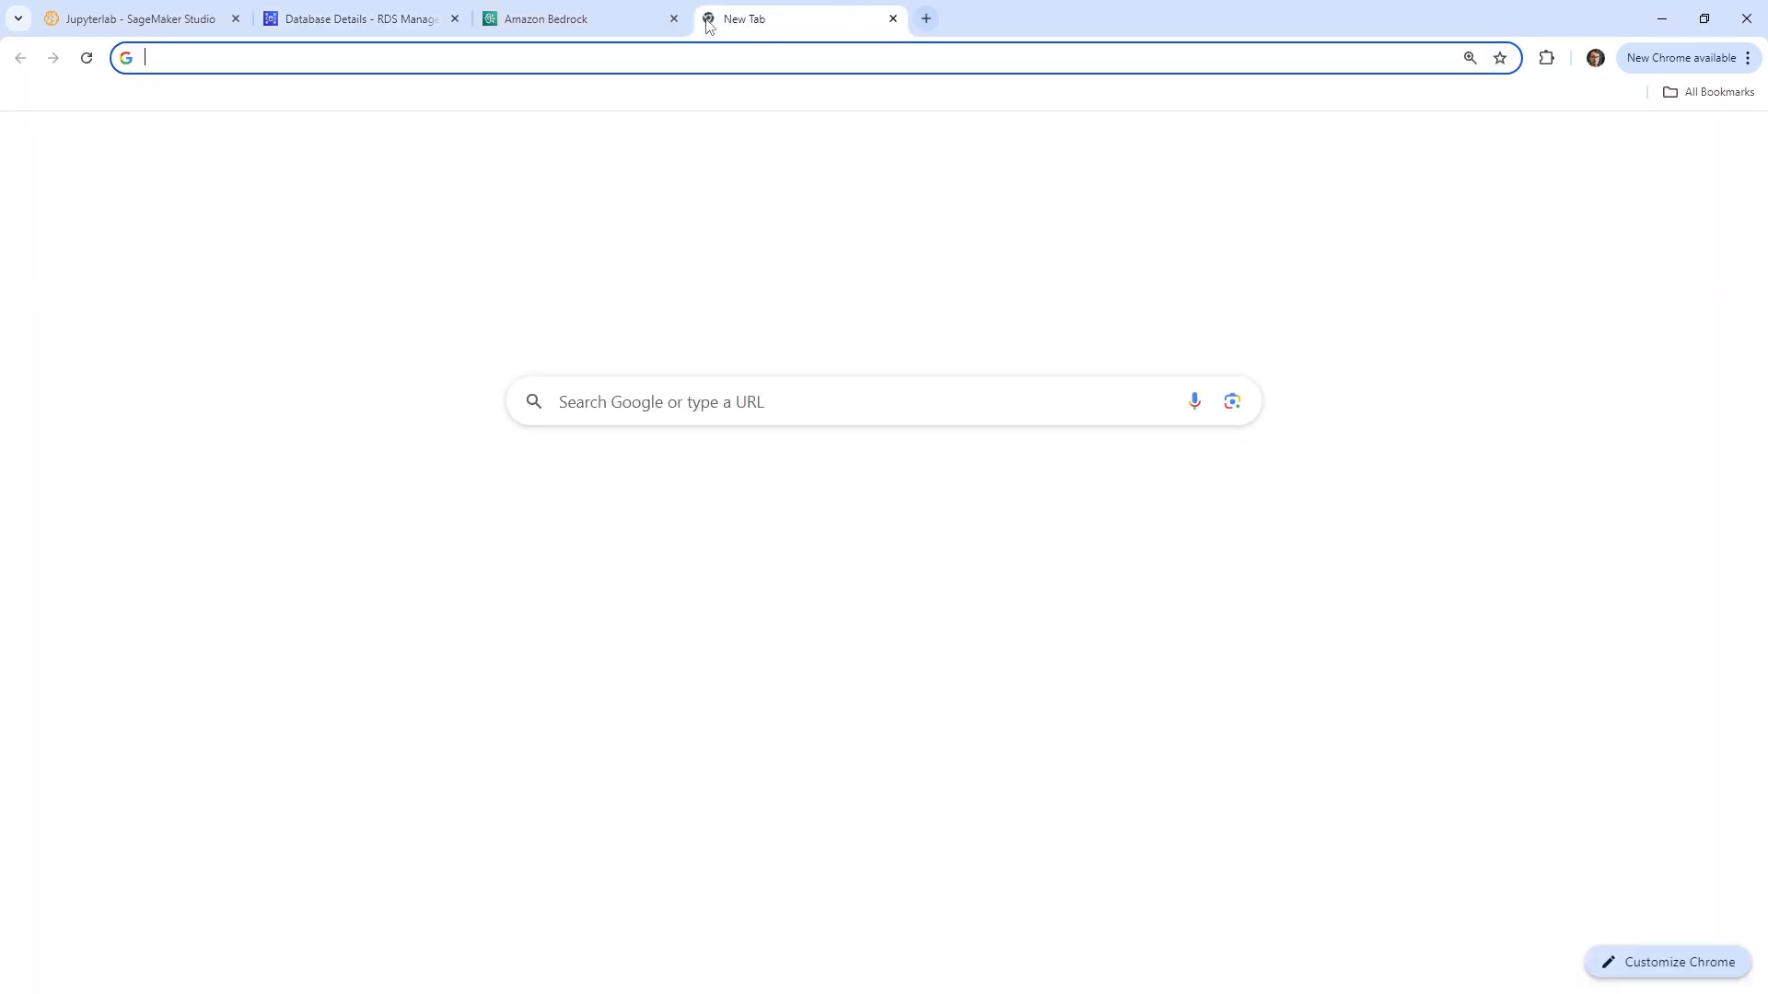
pyautogui.write('githu')
pyautogui.press('Return')
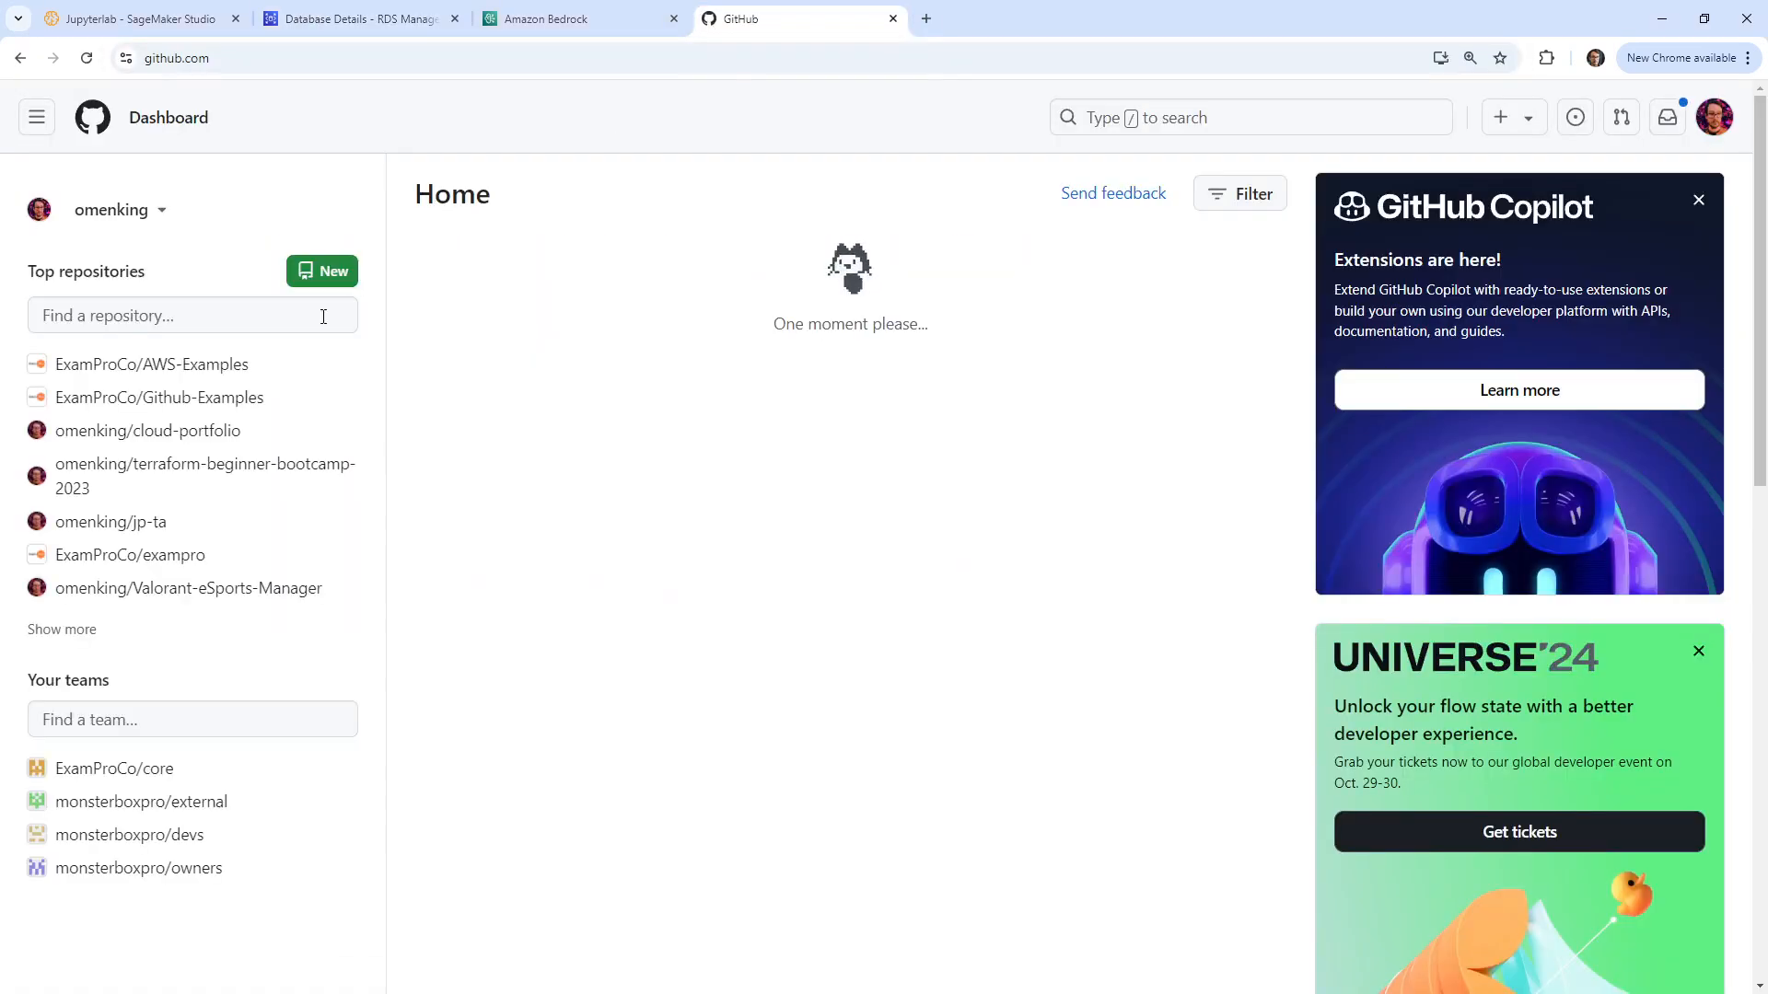
pyautogui.moveTo(222, 377)
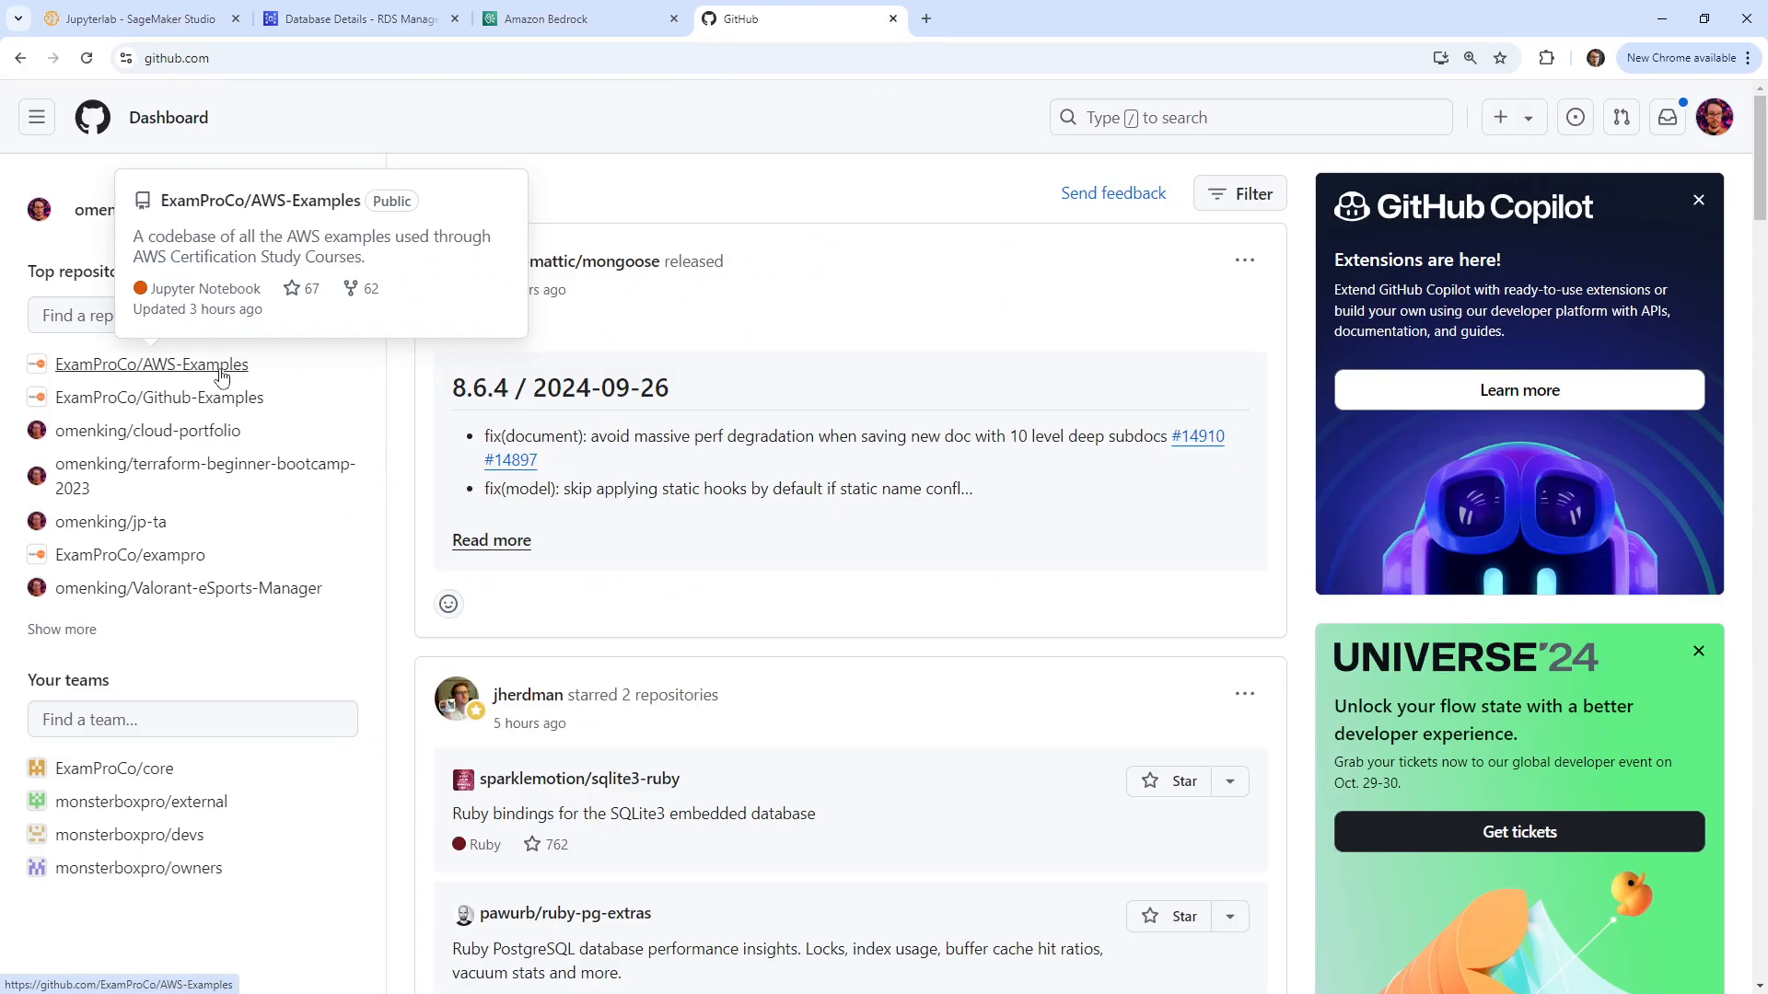
pyautogui.click(222, 366)
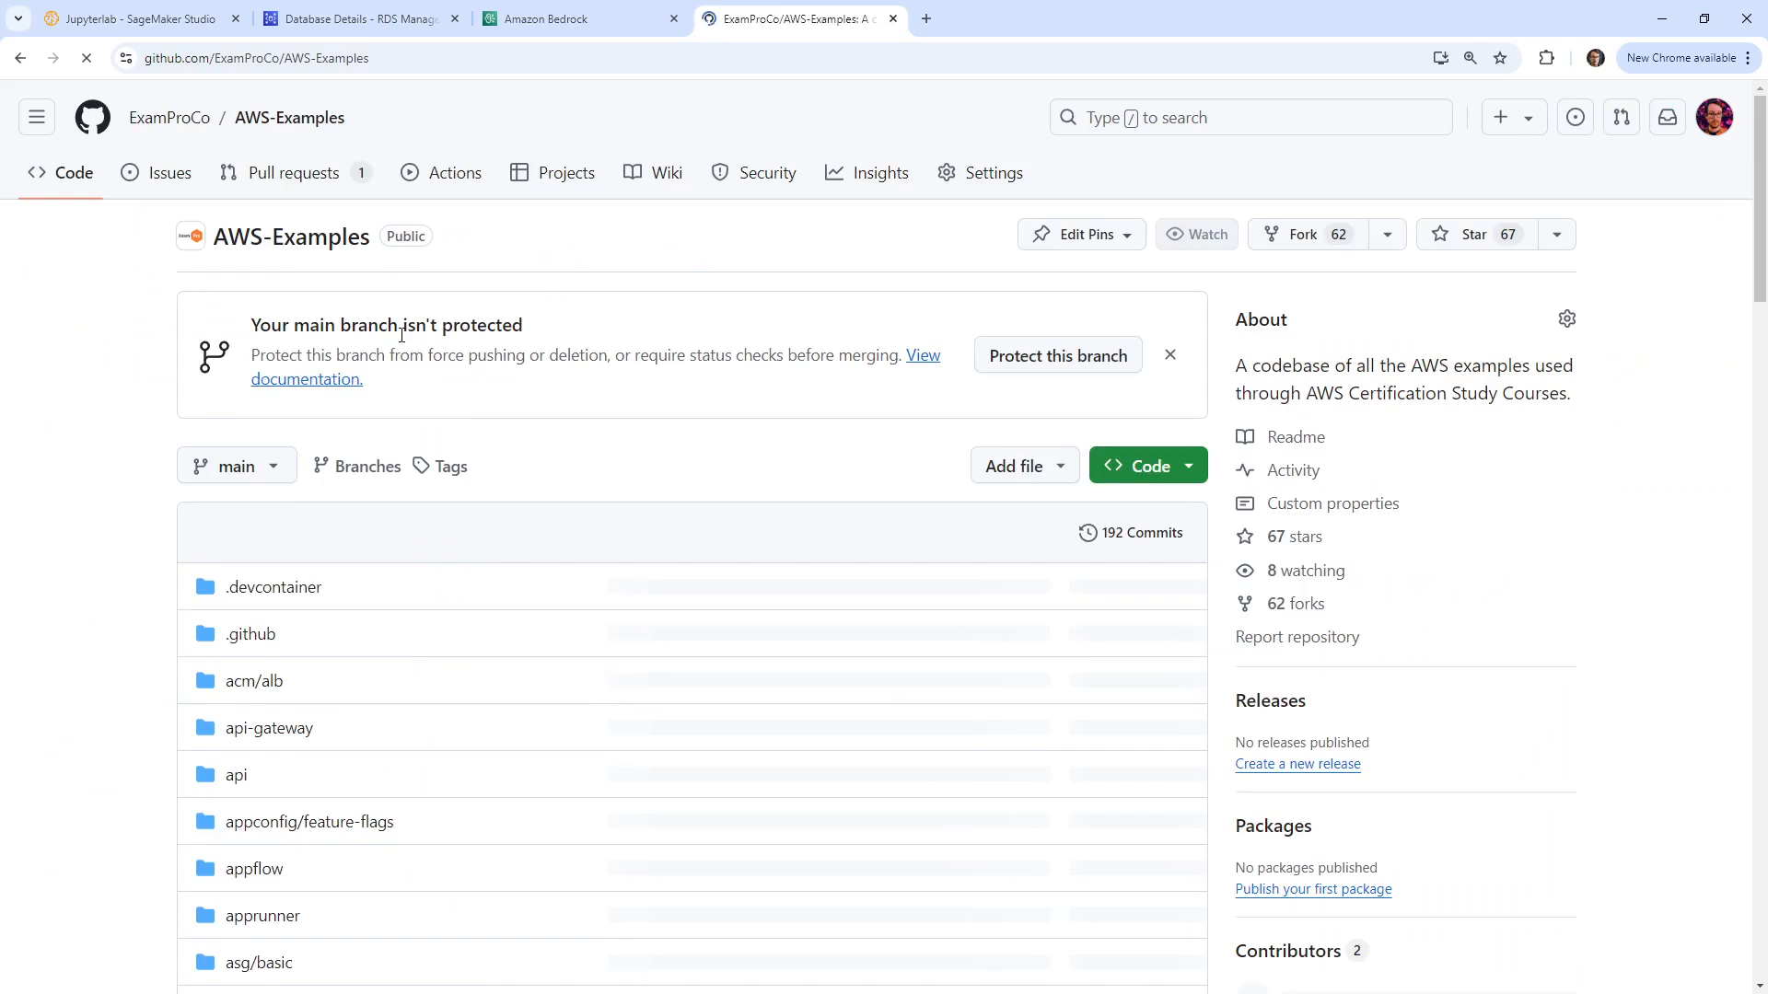
pyautogui.press('.')
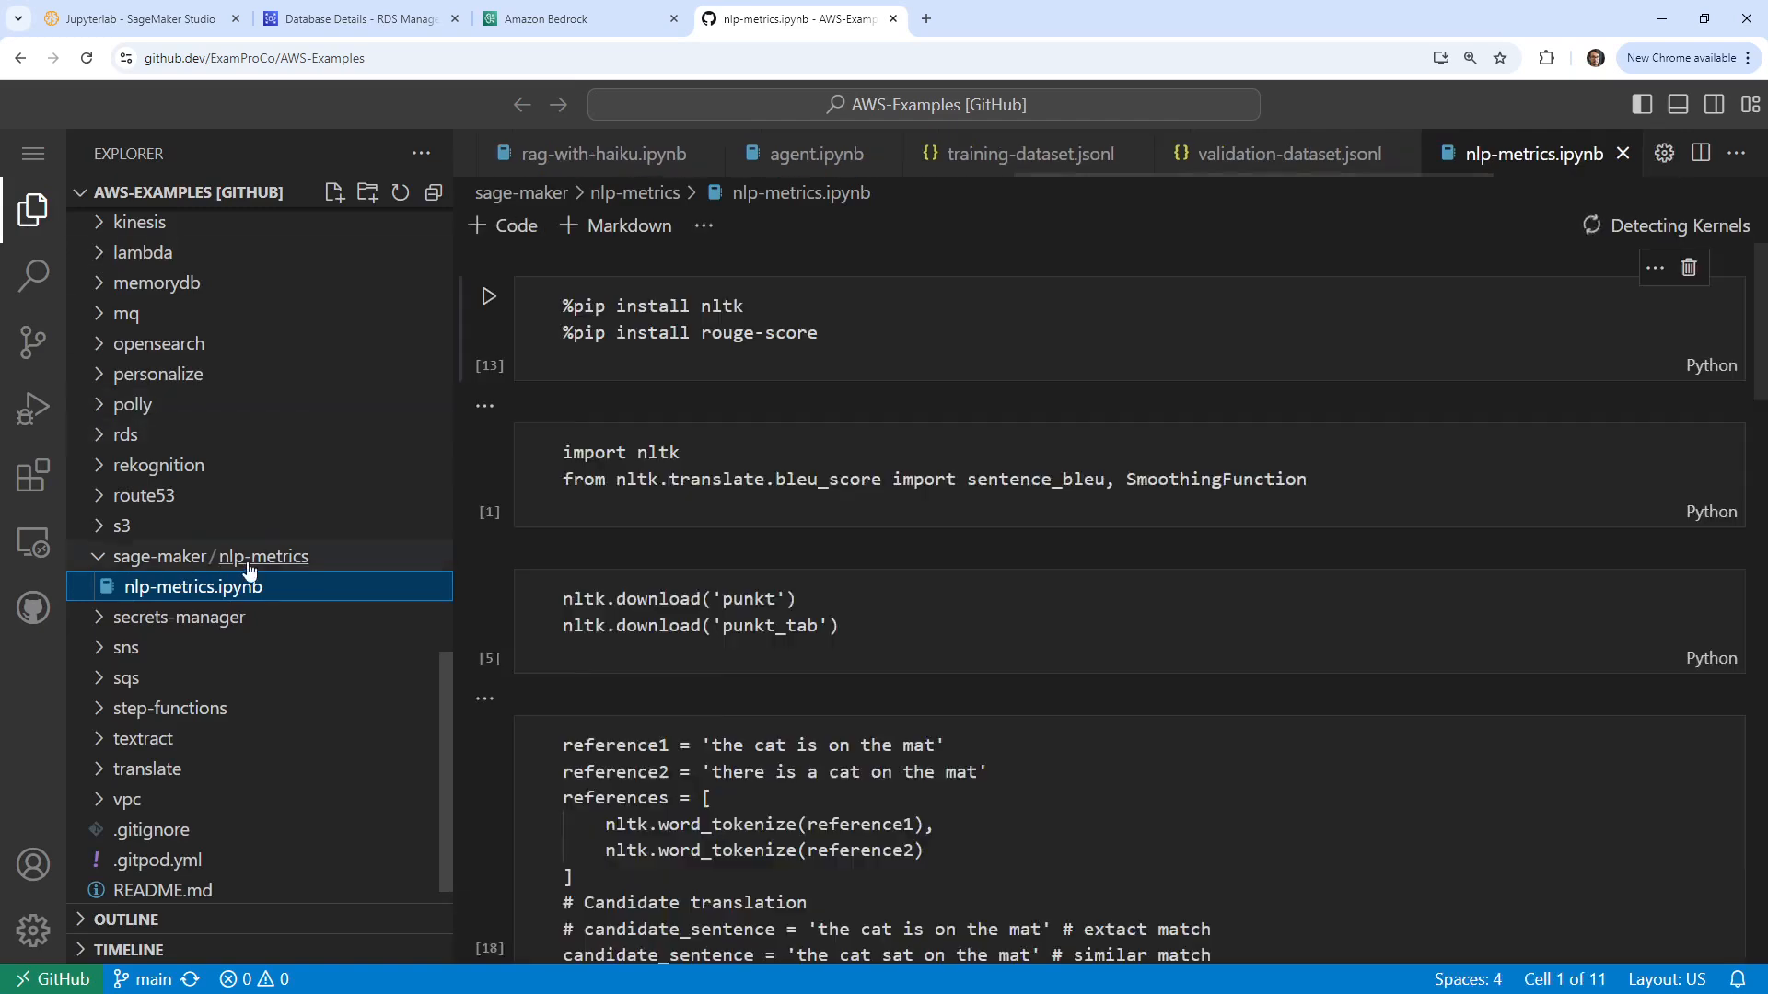
# Step: Locate the rds folder in the repository and create a subfolder named pgvector inside it
pyautogui.scroll(10, 189, 434)
pyautogui.scroll(2, 169, 334)
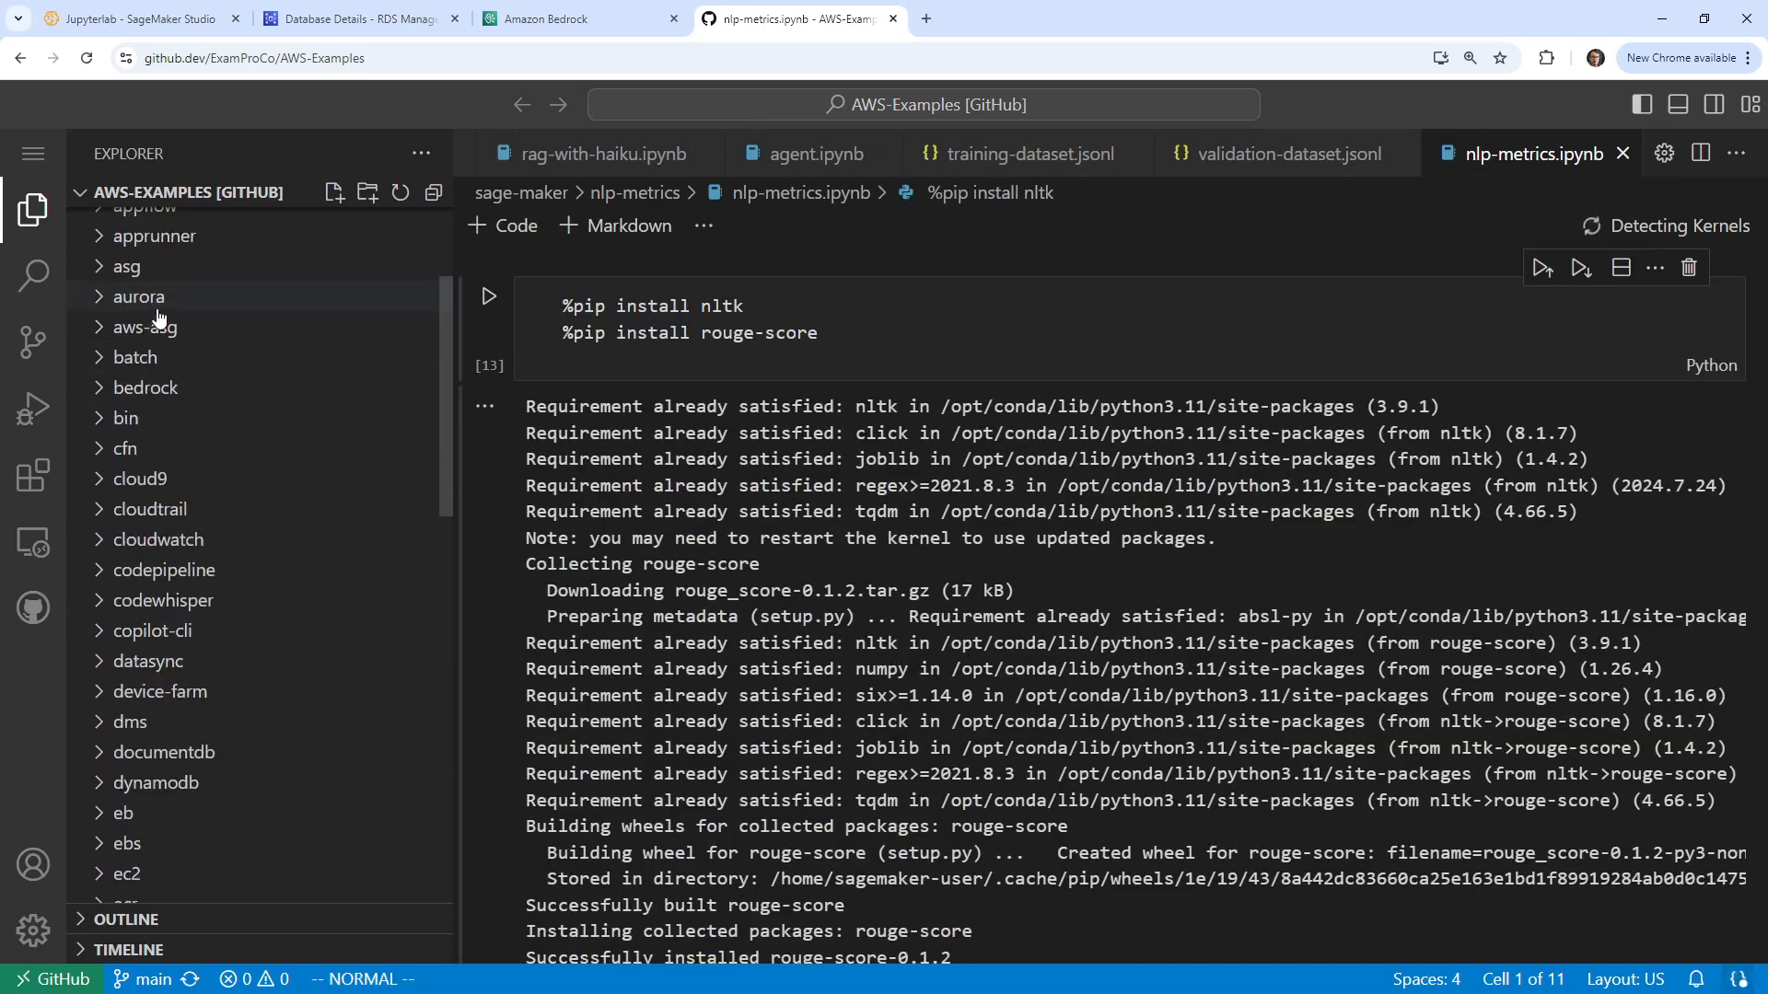
pyautogui.scroll(-6, 168, 368)
pyautogui.scroll(-3, 171, 444)
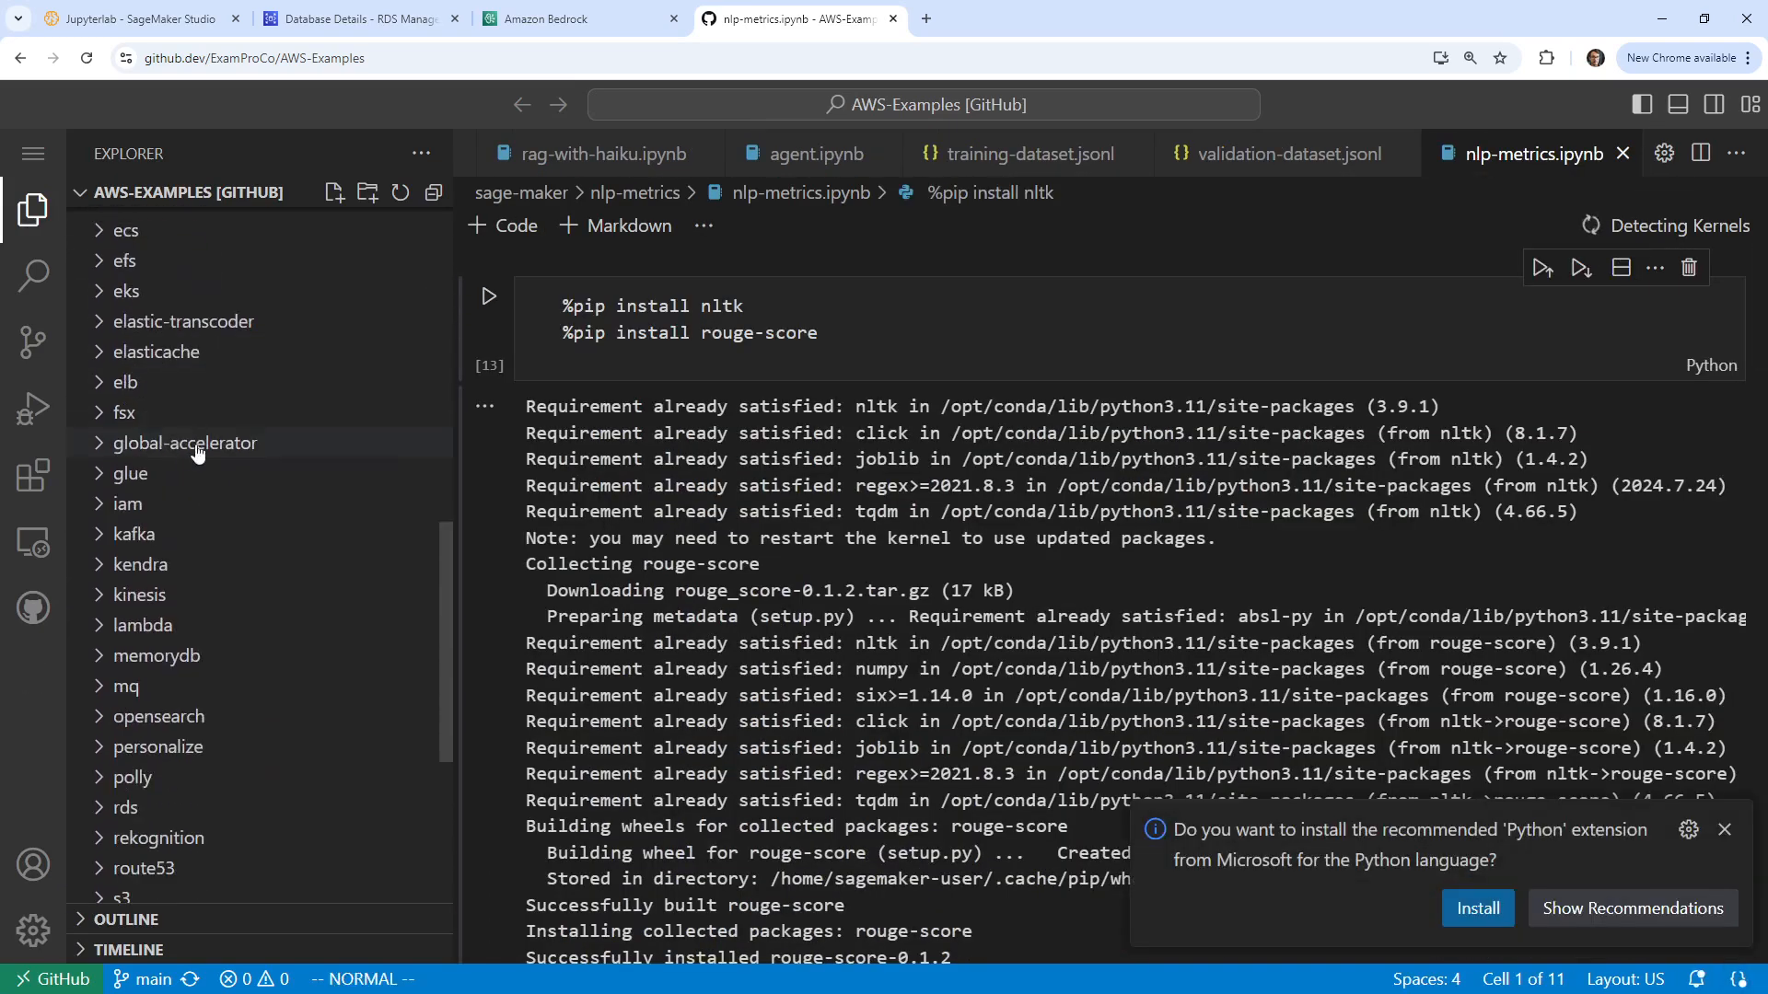
pyautogui.scroll(-8, 304, 623)
pyautogui.scroll(10, 305, 624)
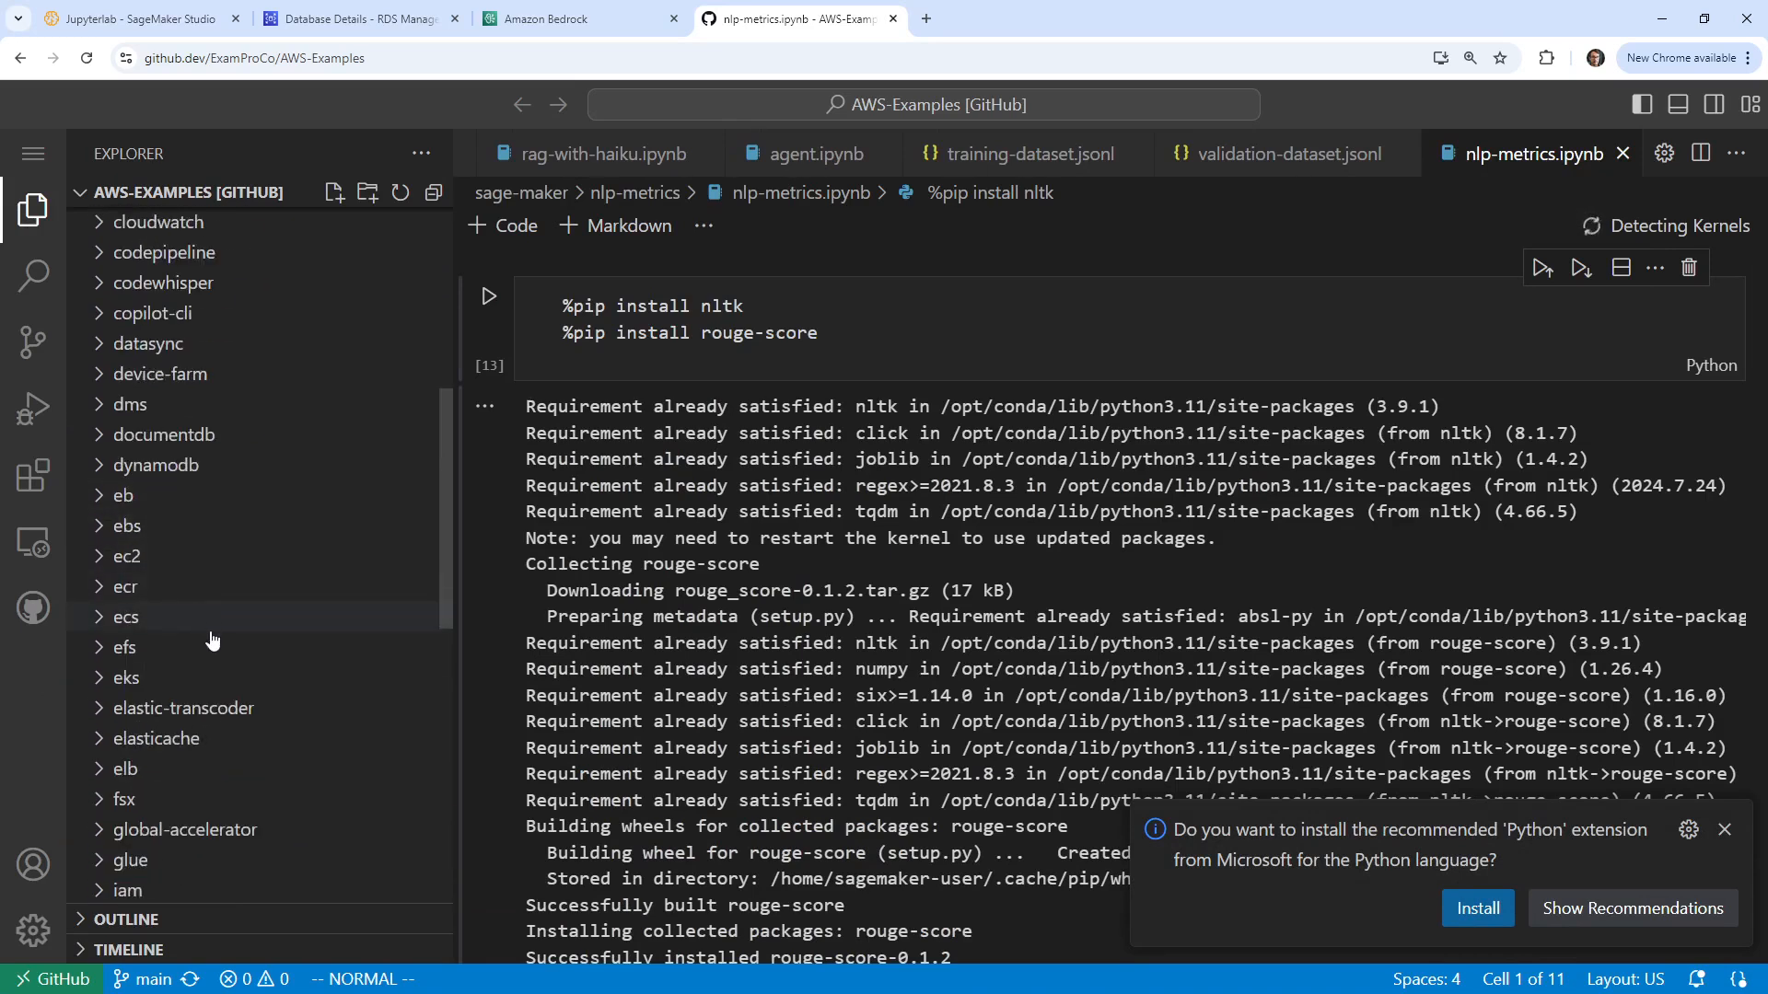
pyautogui.scroll(6, 217, 618)
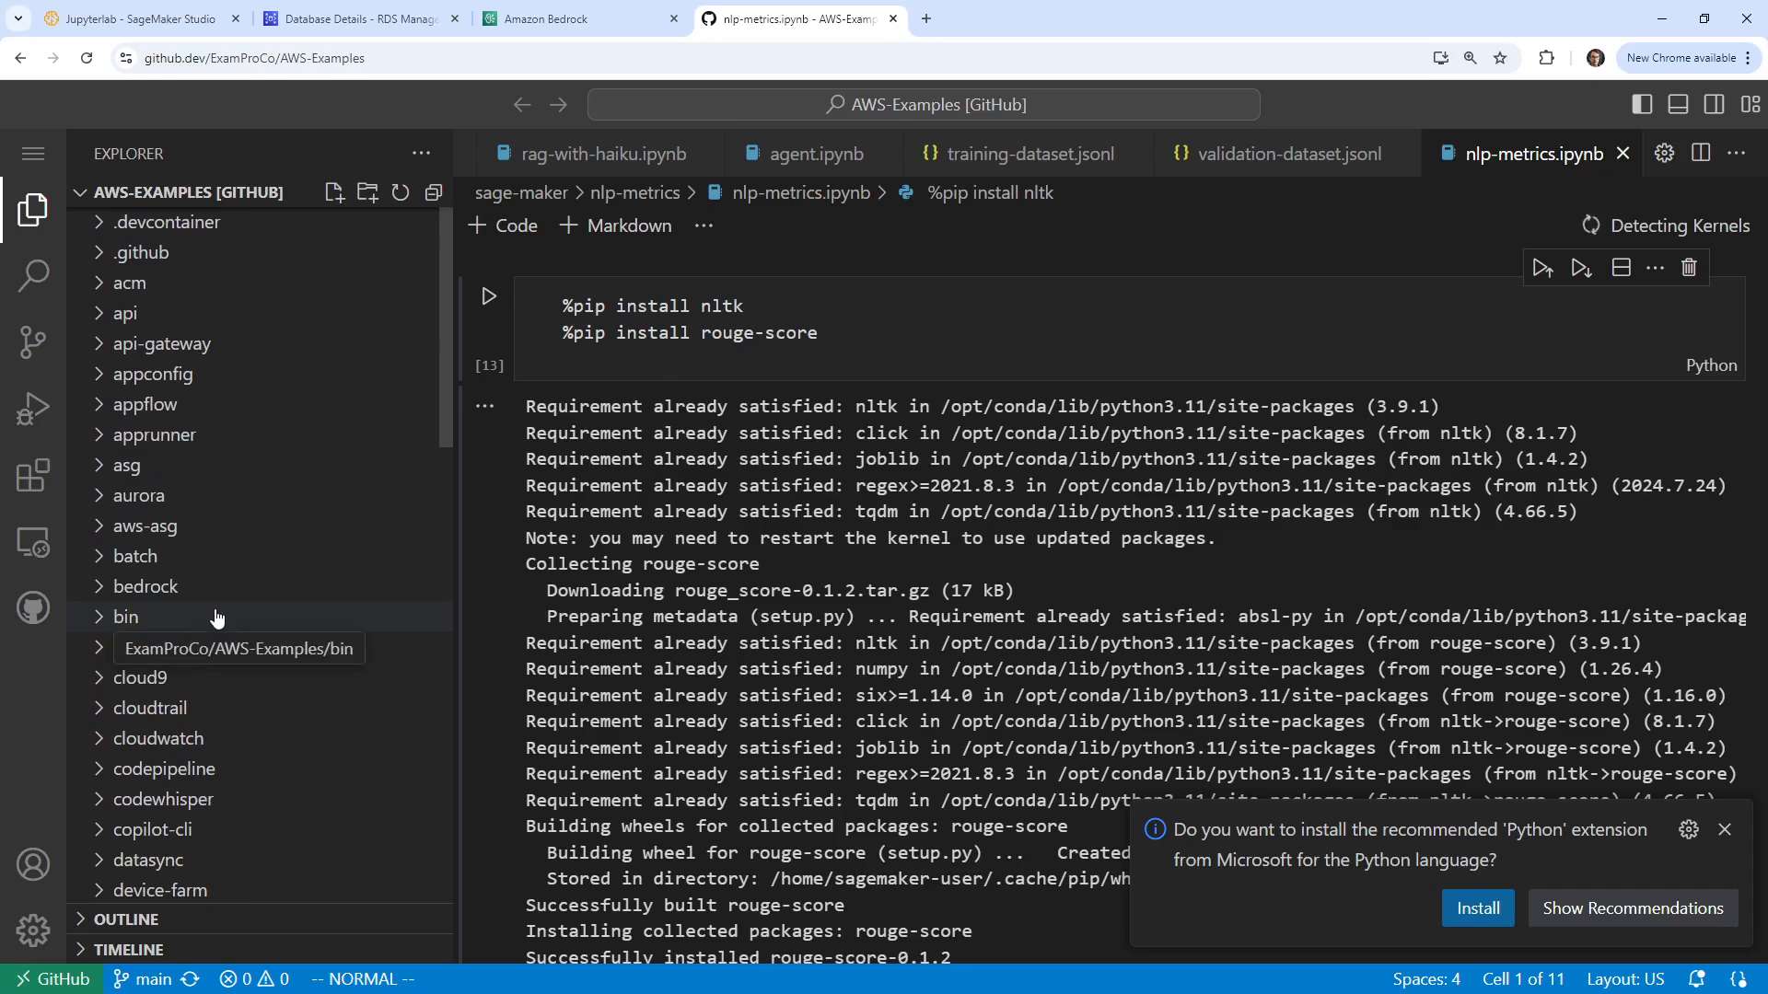
pyautogui.scroll(-3, 220, 513)
pyautogui.scroll(-3, 219, 511)
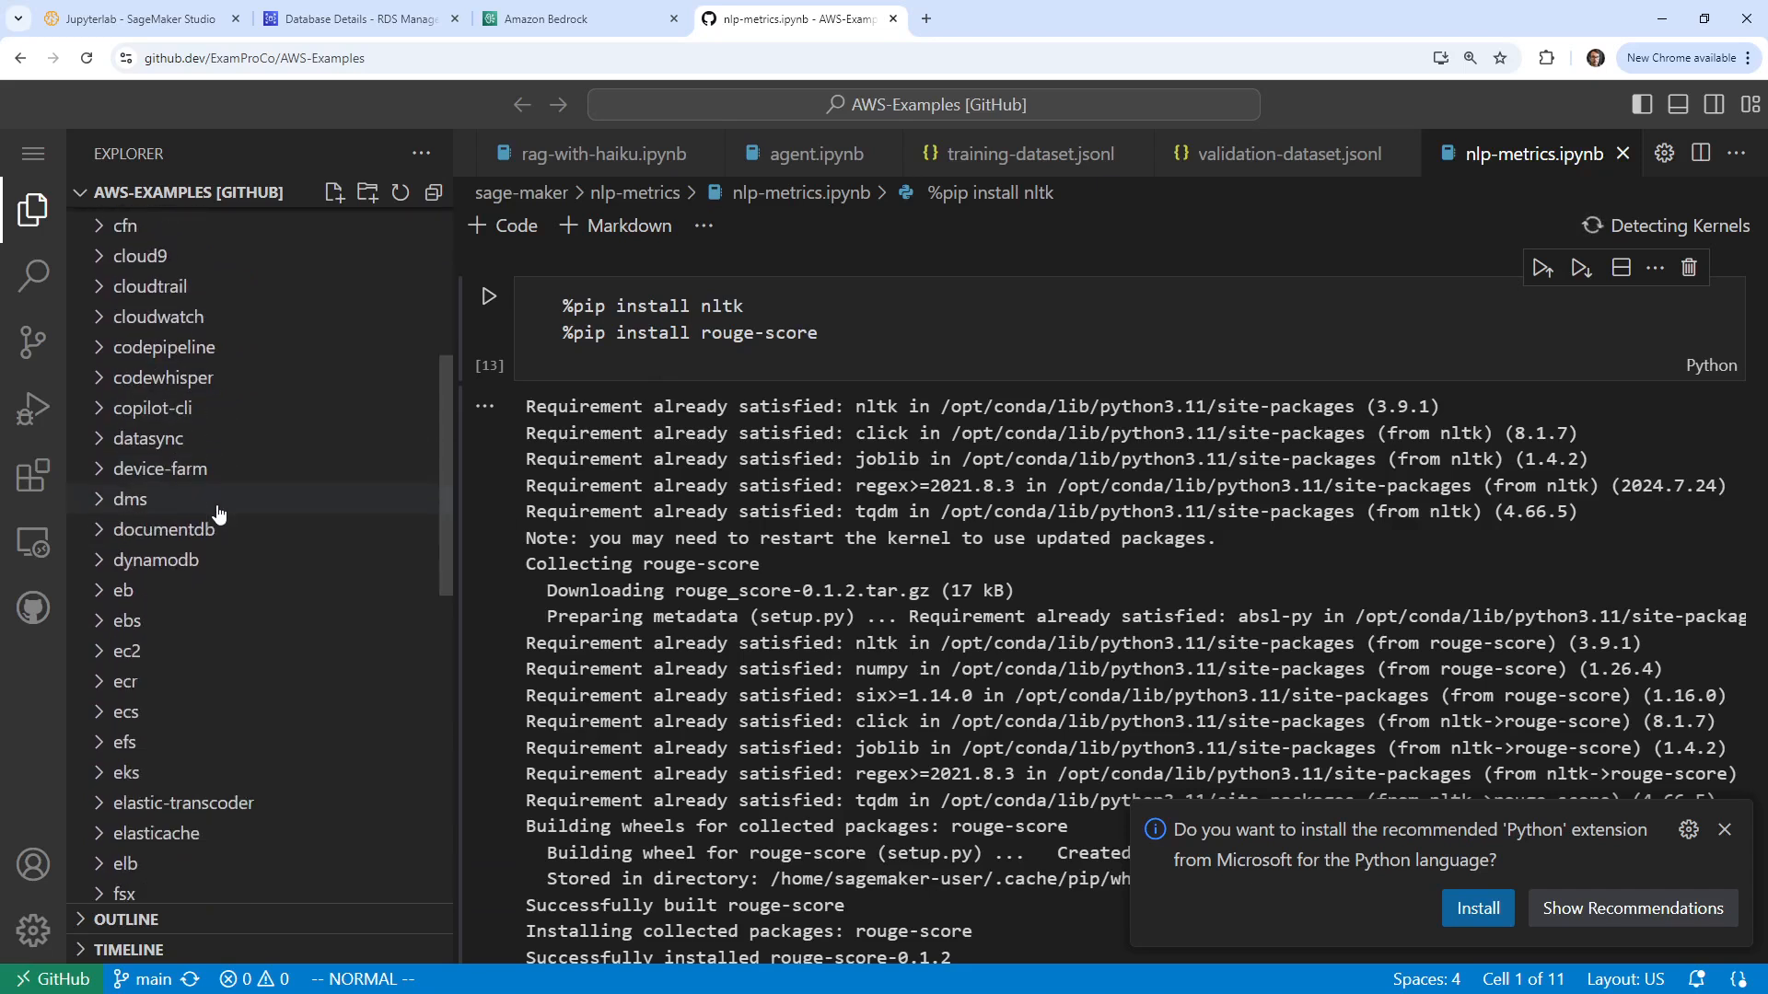
pyautogui.scroll(-3, 212, 631)
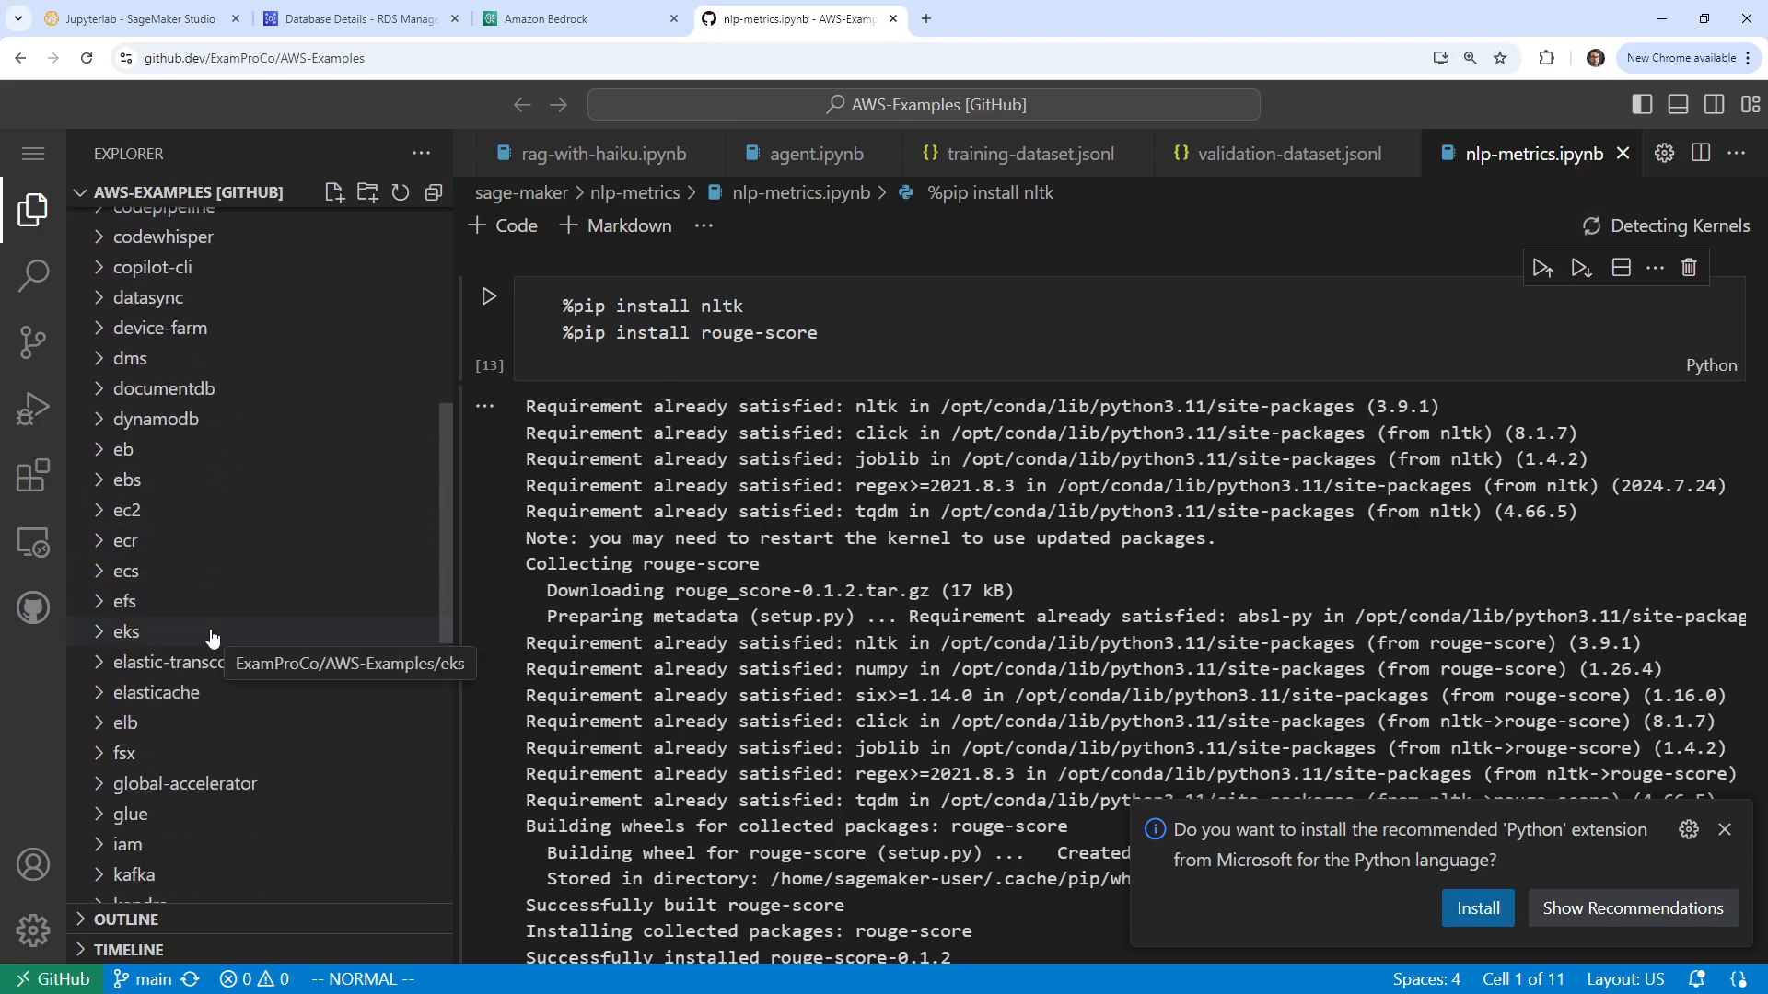
pyautogui.scroll(-3, 192, 728)
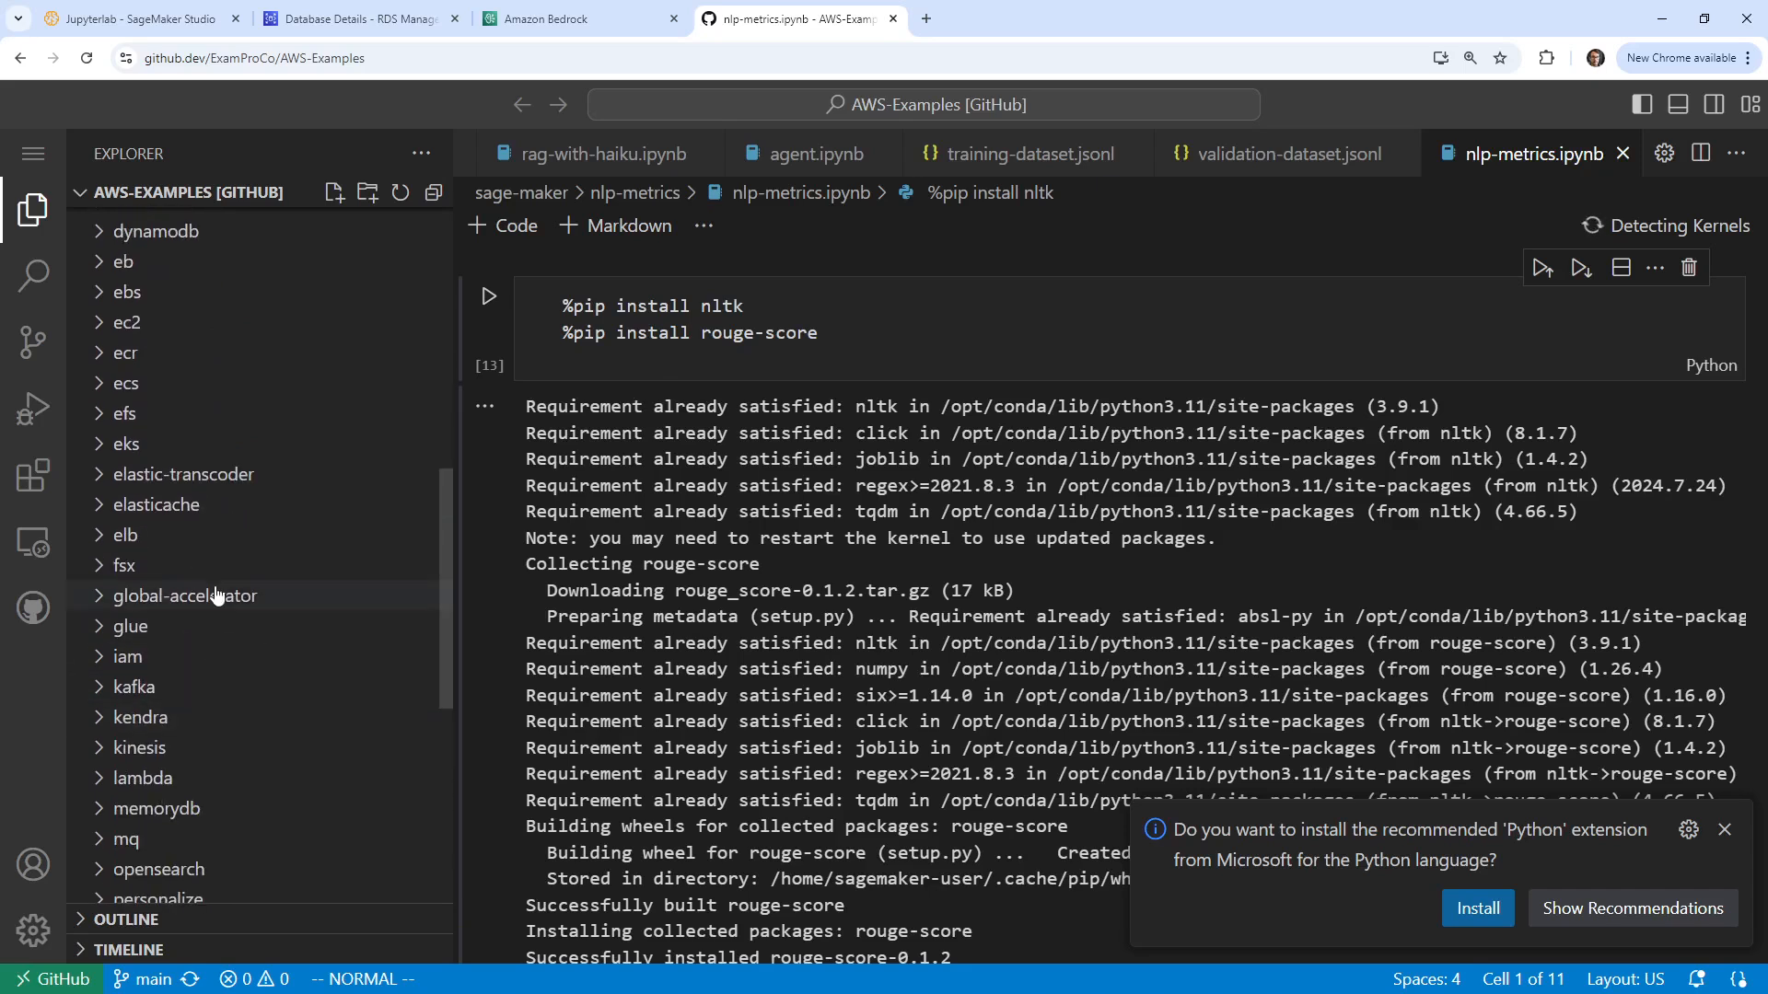
pyautogui.scroll(-5, 218, 516)
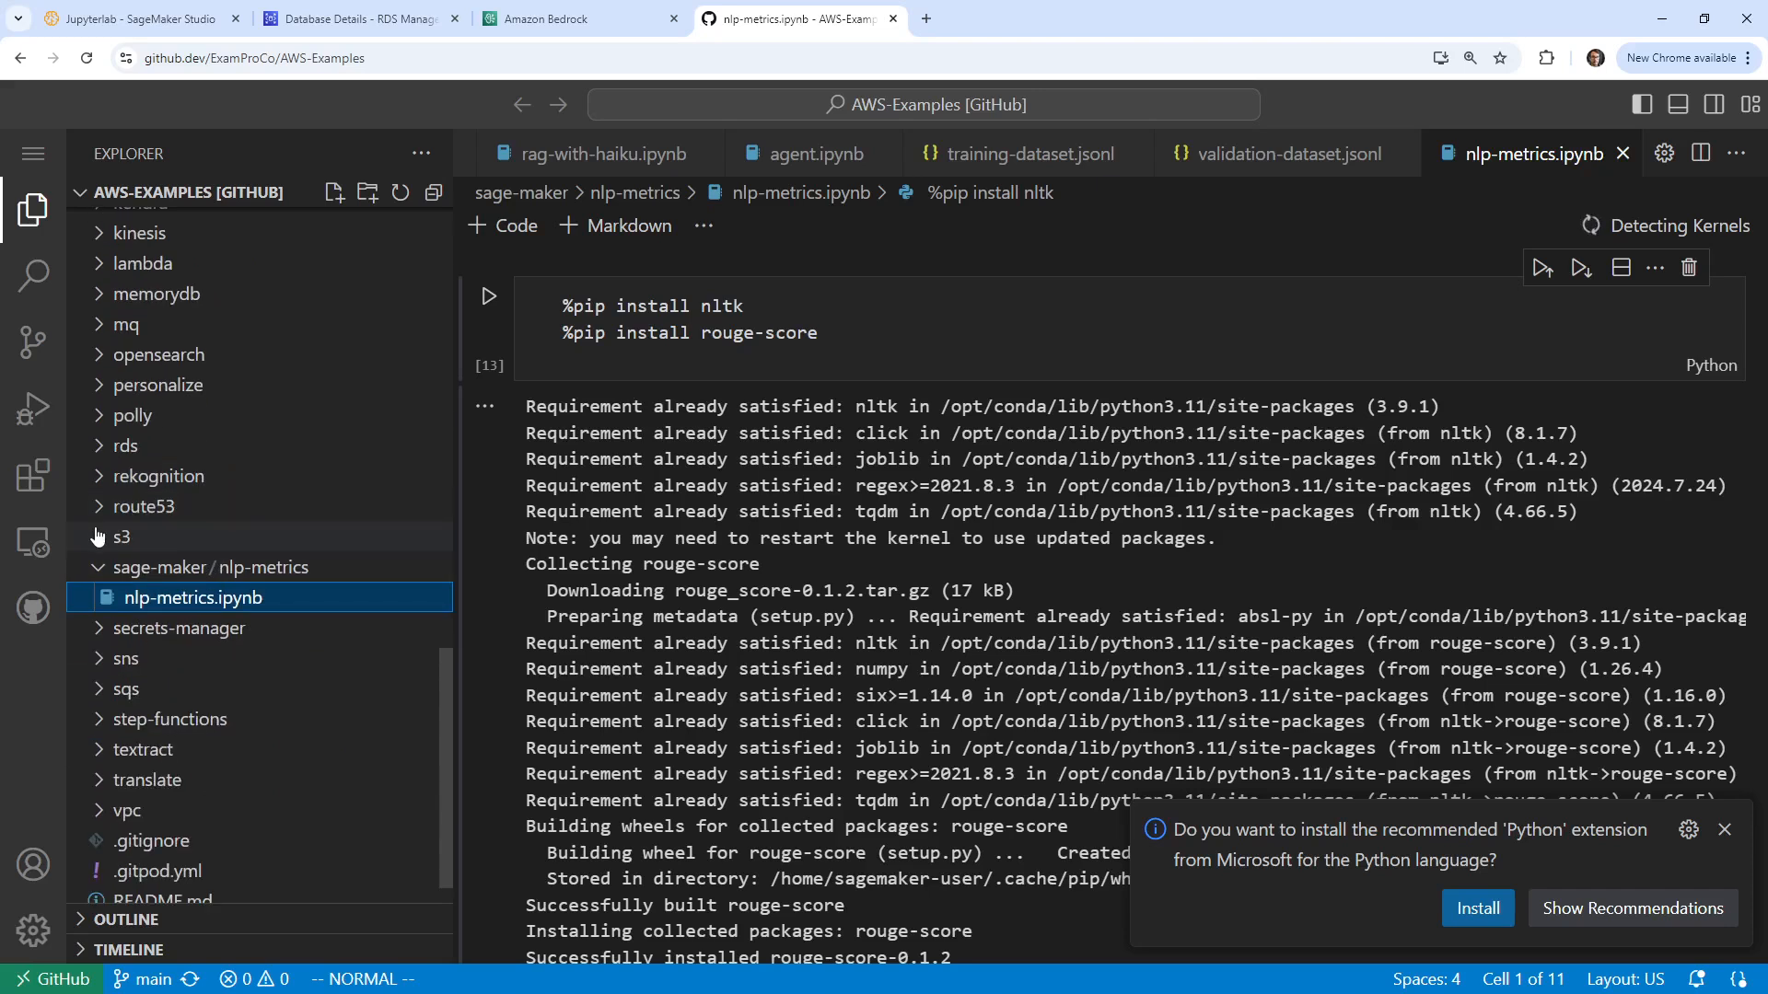
pyautogui.click(103, 451)
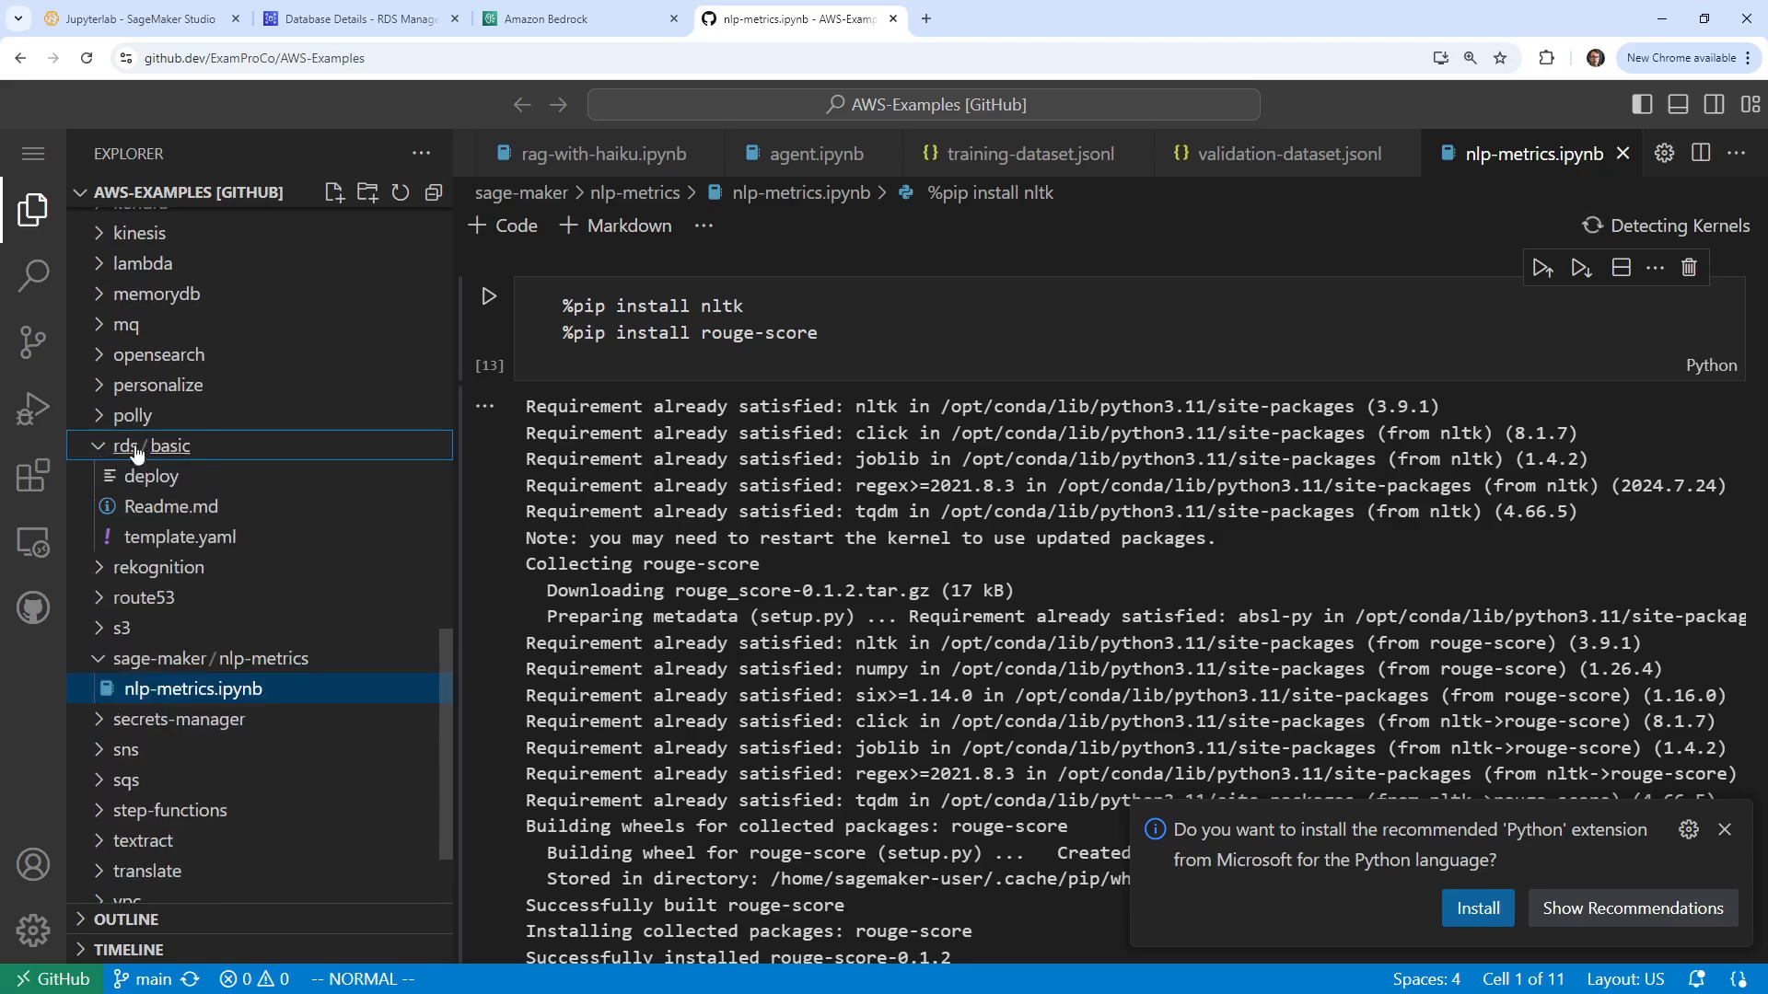
pyautogui.rightClick(129, 447)
pyautogui.click(214, 490)
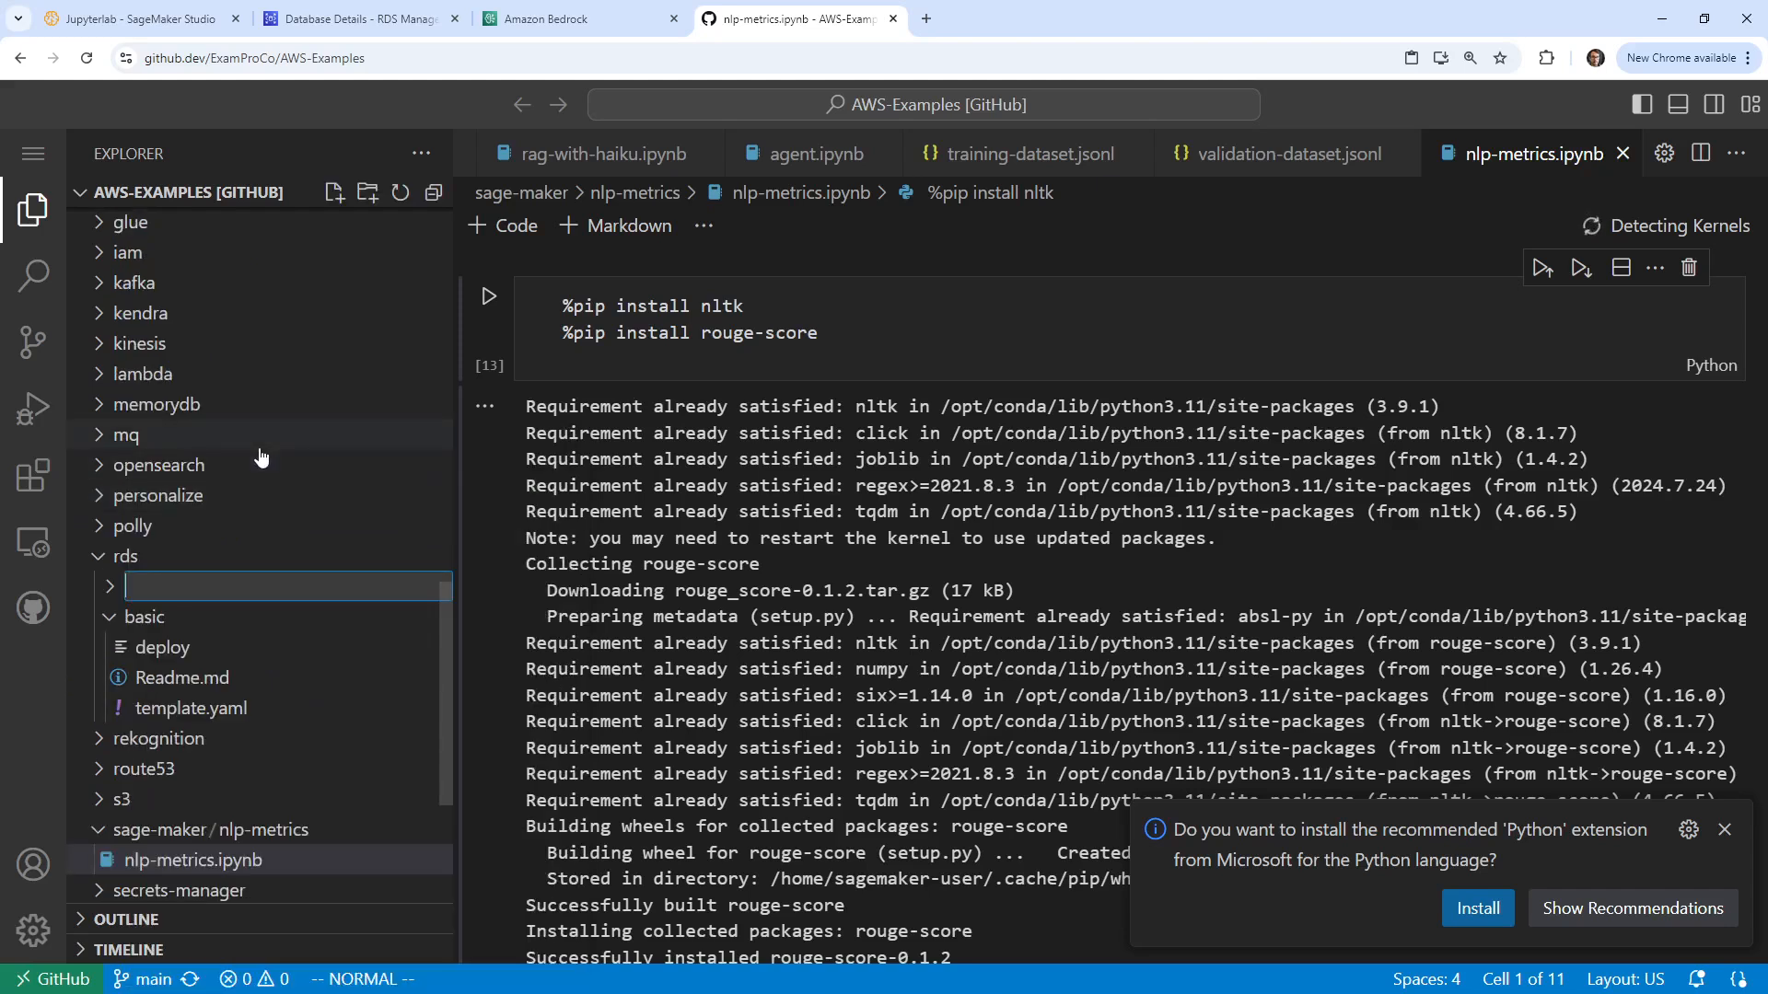
pyautogui.write('pgvector')
pyautogui.press('Return')
# Step: Create a file named Readme.md in the pgvector folder
pyautogui.rightClick(228, 705)
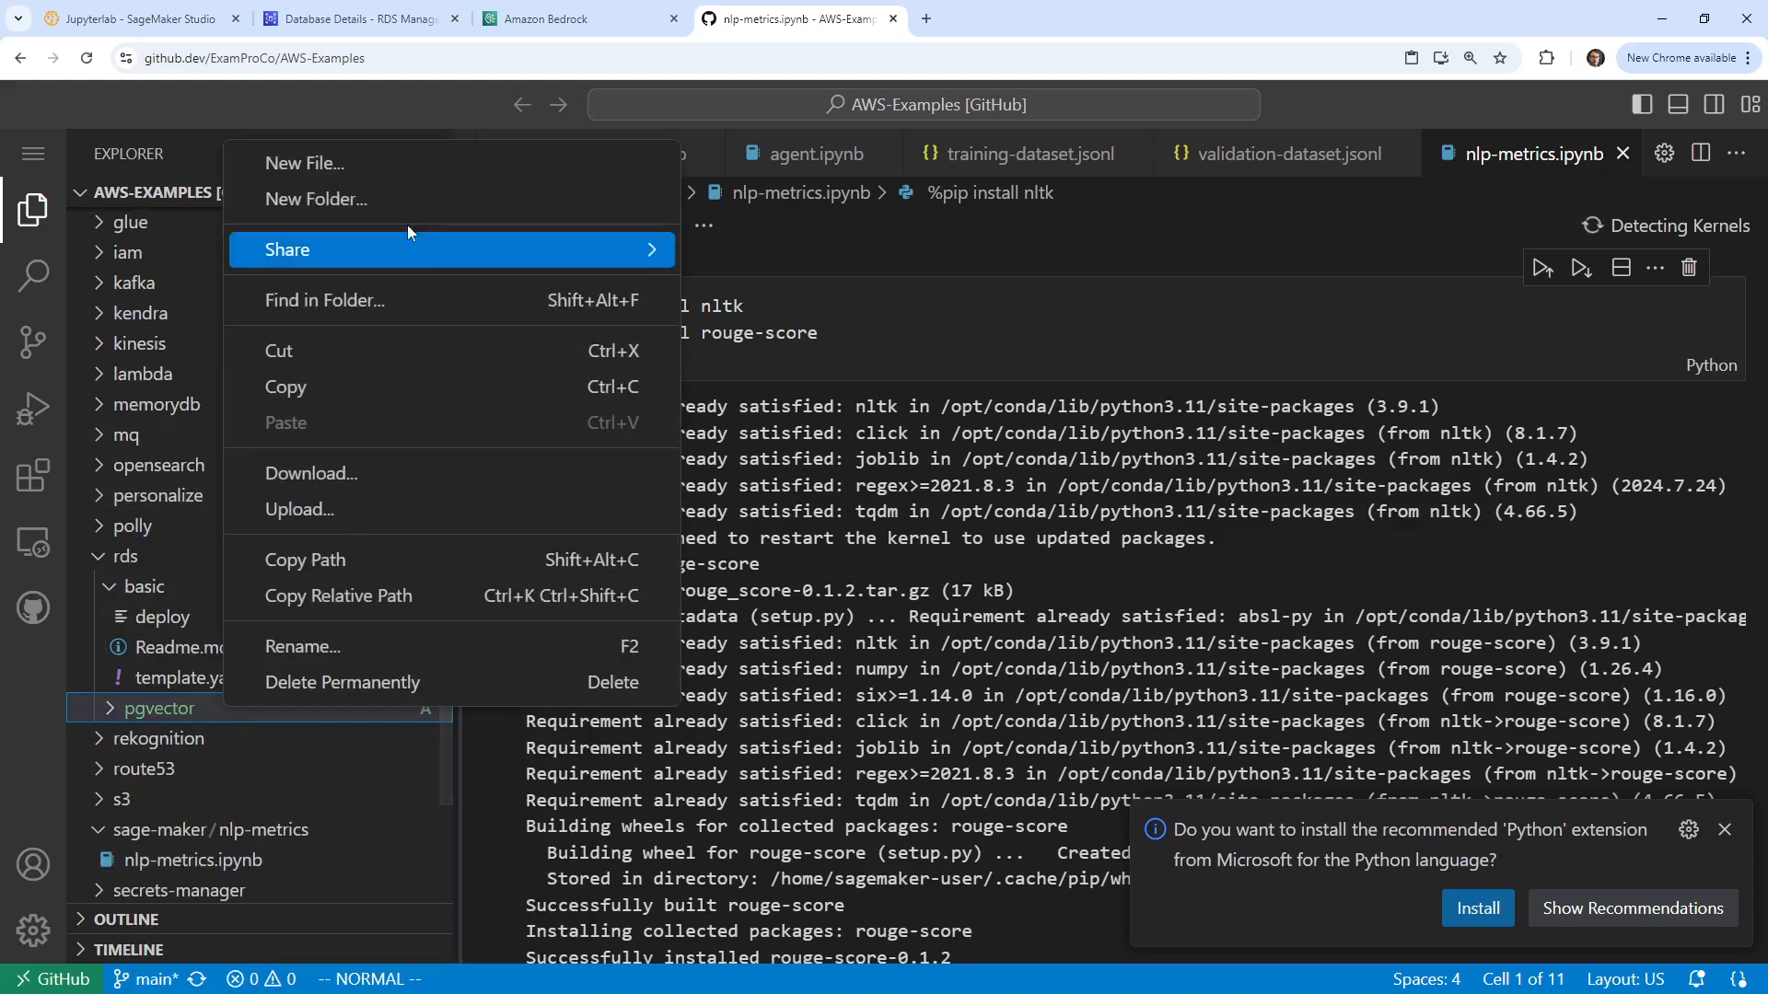
pyautogui.click(442, 162)
pyautogui.write('R')
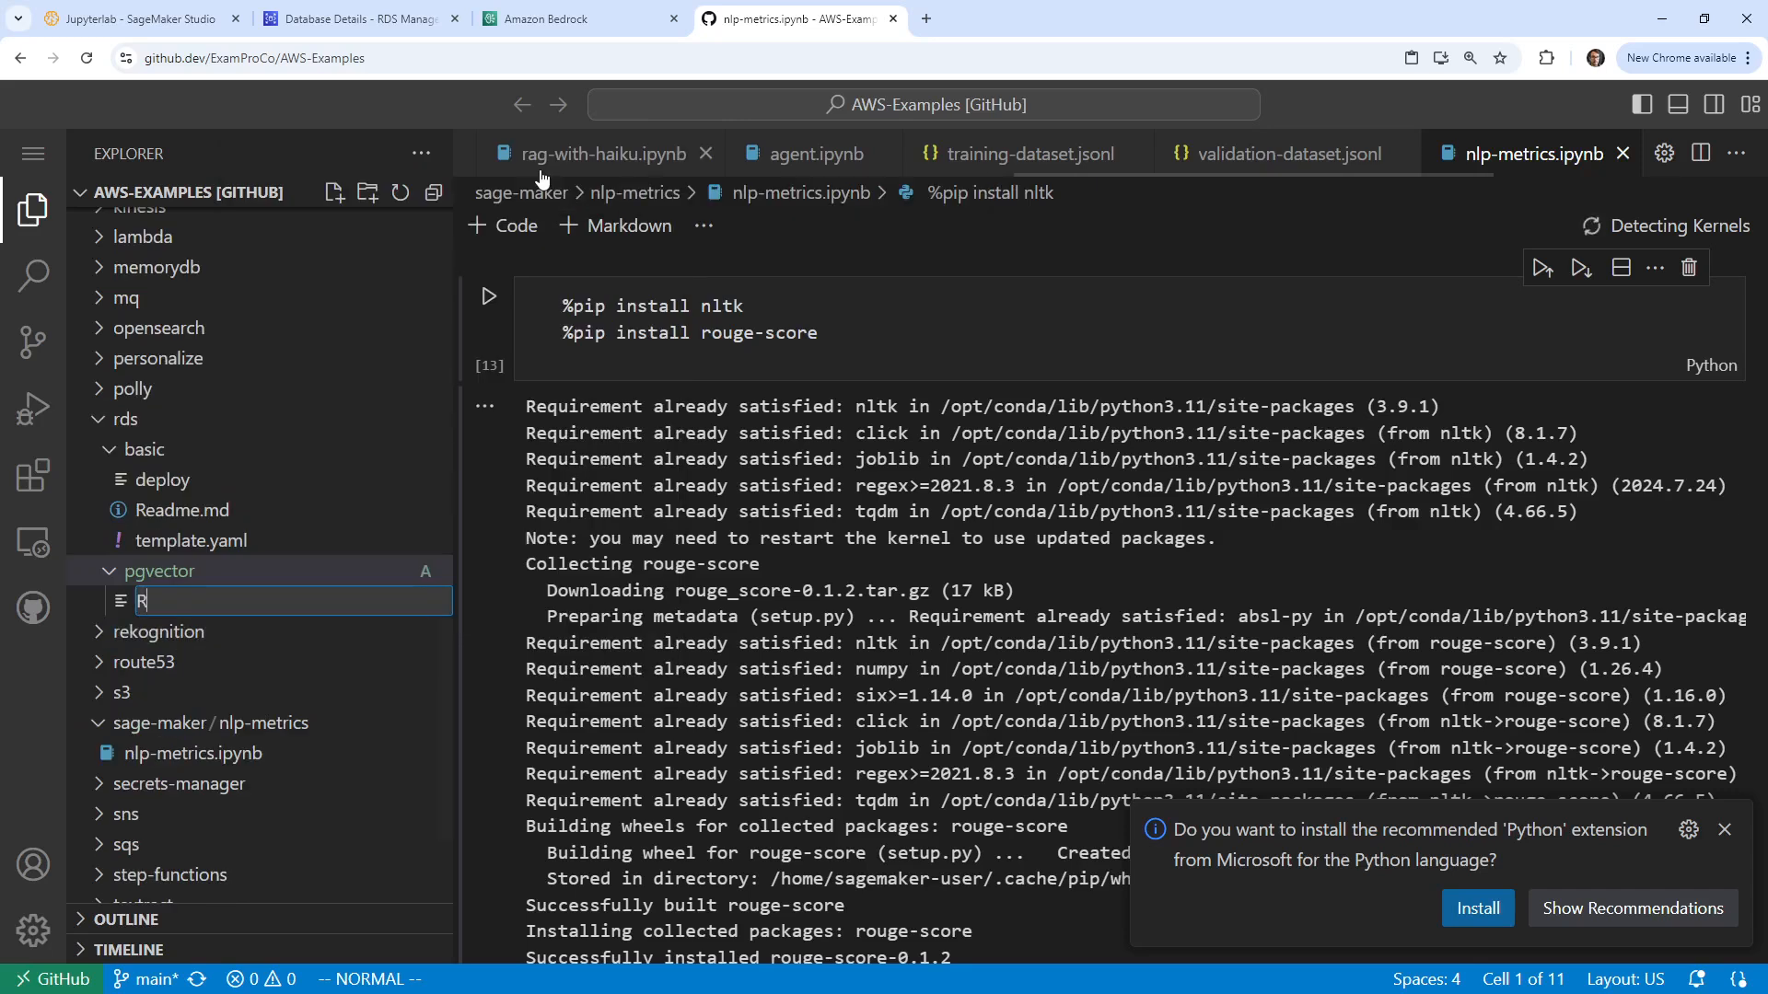
pyautogui.write('eadme.md')
pyautogui.press('Return')
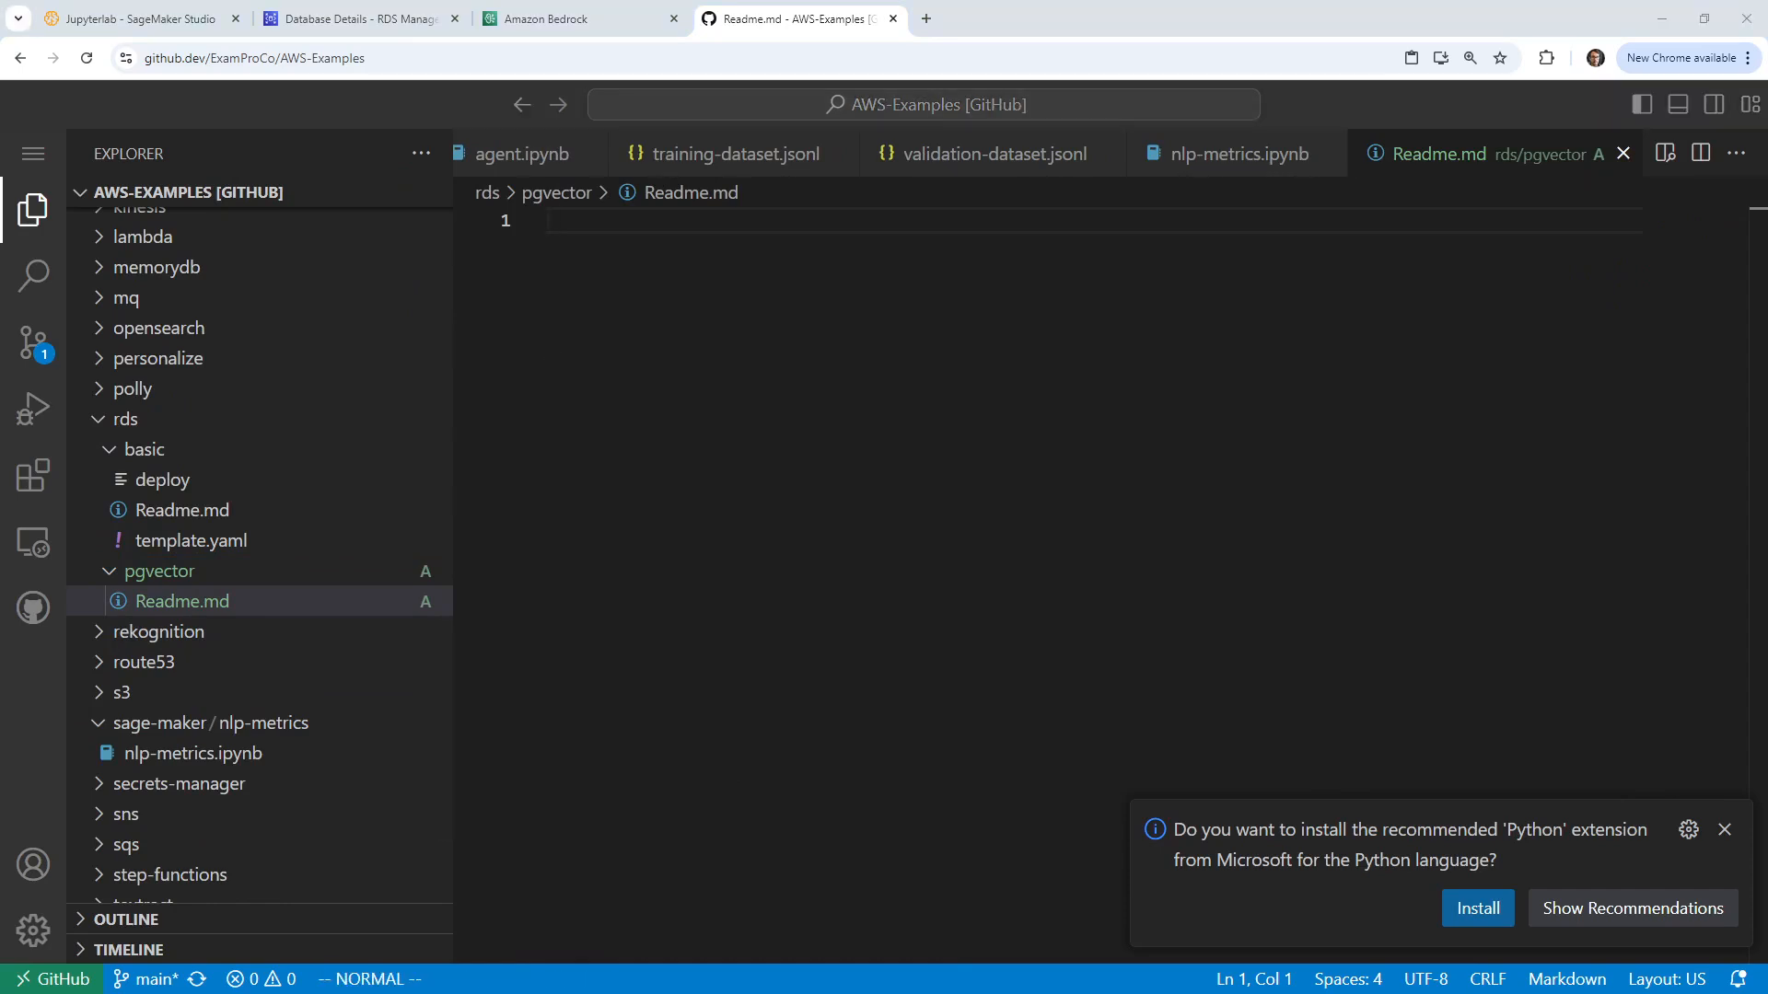
# Step: Paste the copied pg_available_extensions query into the new Readme.md
pyautogui.hotkey('ctrl', 'v')
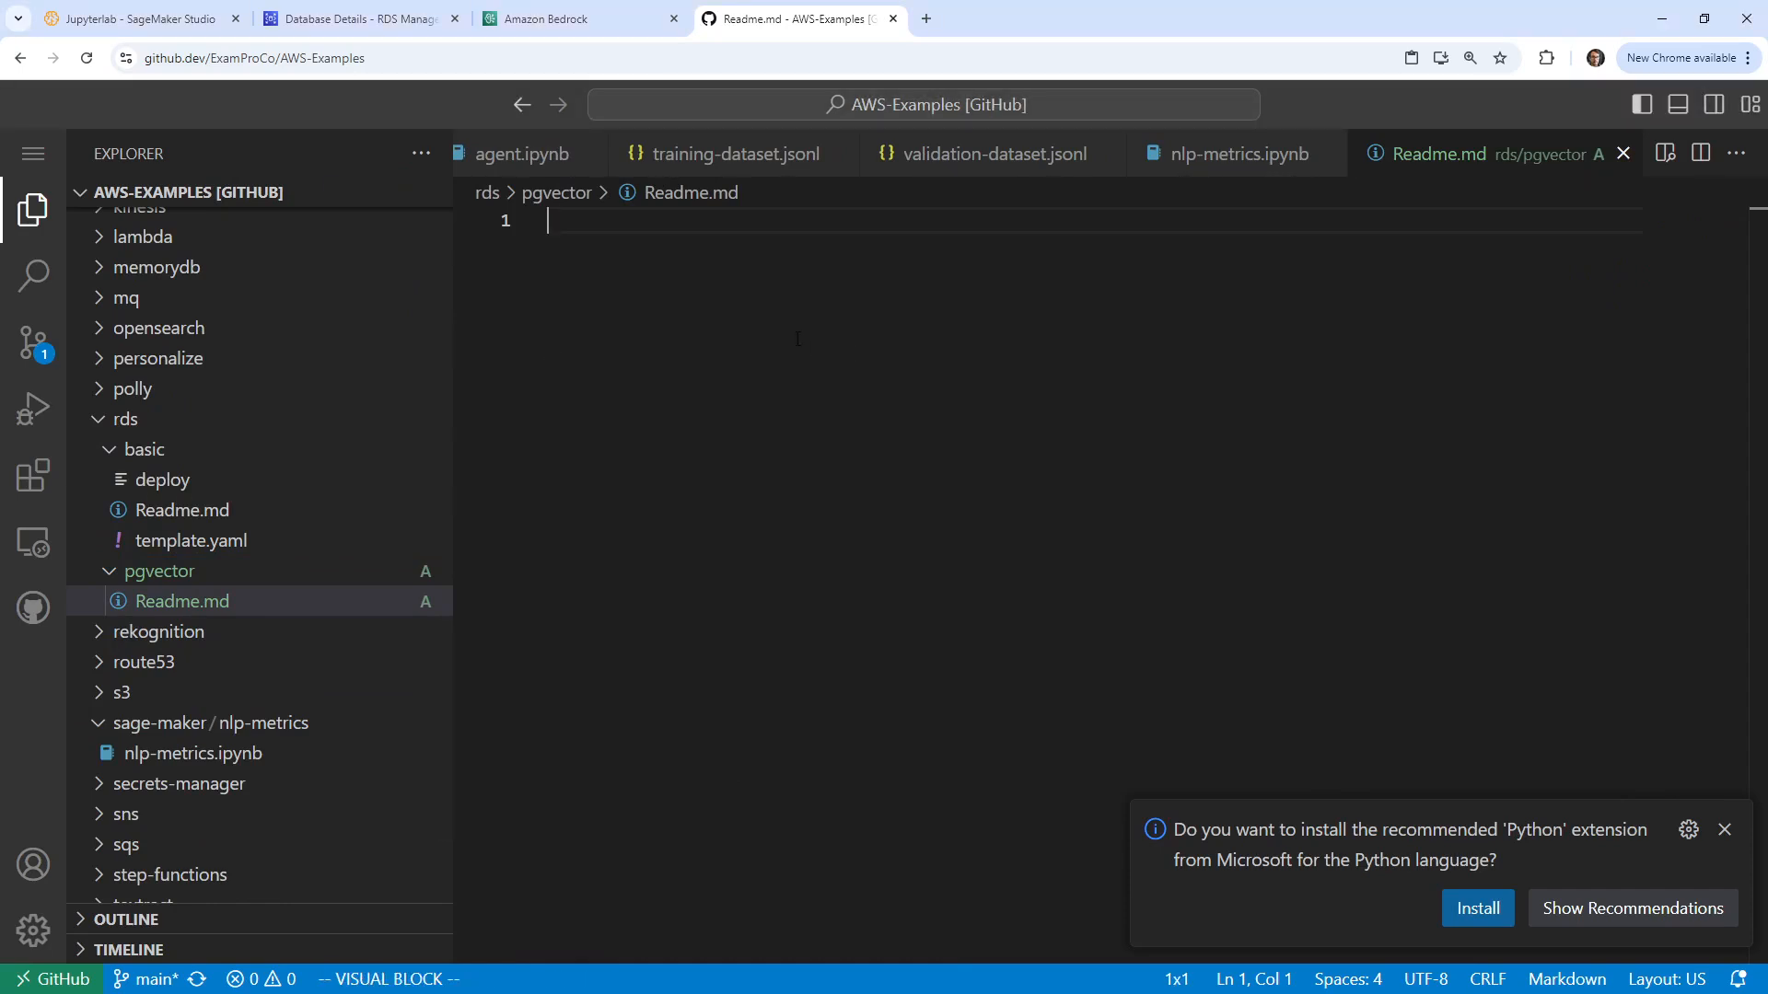
pyautogui.rightClick(771, 267)
pyautogui.press('Return')
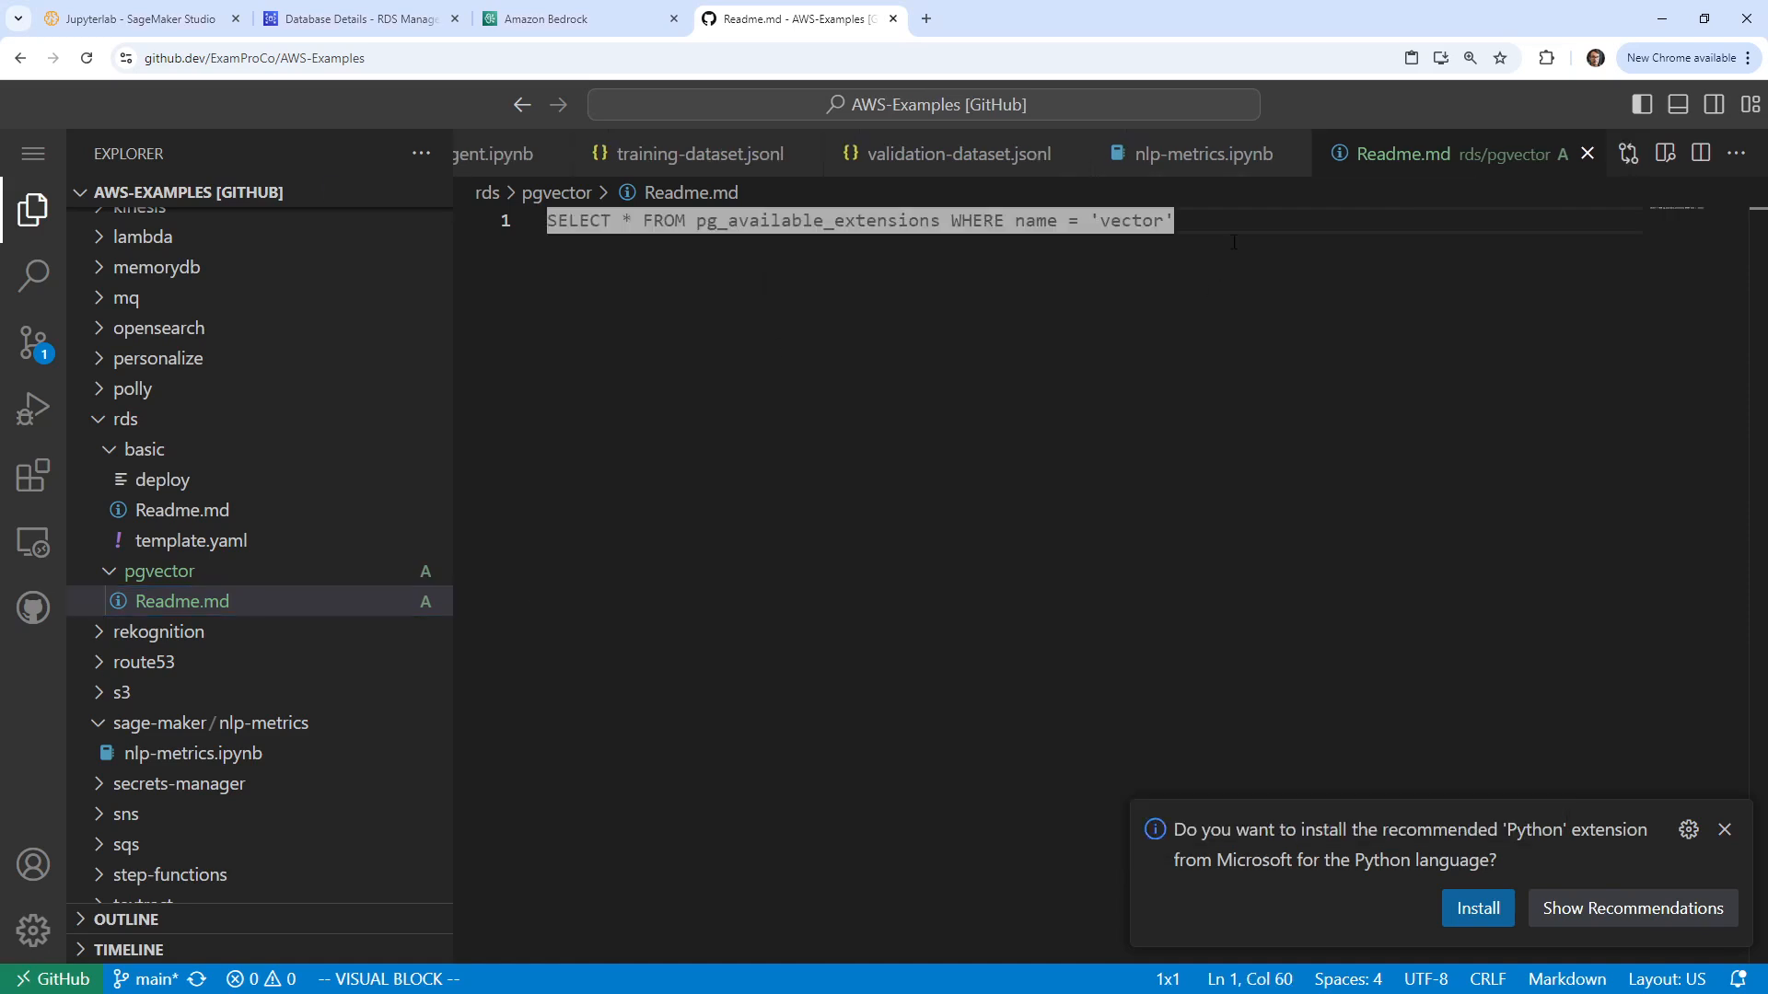
# Step: End the pg_available_extensions query in the Readme with a semicolon
pyautogui.press('0')
pyautogui.press('l')
pyautogui.press('l')
pyautogui.press('l')
pyautogui.press('l')
pyautogui.press('l')
pyautogui.press('l')
pyautogui.press('l')
pyautogui.press('l')
pyautogui.press('l')
pyautogui.press('l')
pyautogui.press('l')
pyautogui.press('l')
pyautogui.press('l')
pyautogui.press('l')
pyautogui.press('l')
pyautogui.press('l')
pyautogui.press('l')
pyautogui.press('l')
pyautogui.press('l')
pyautogui.press('l')
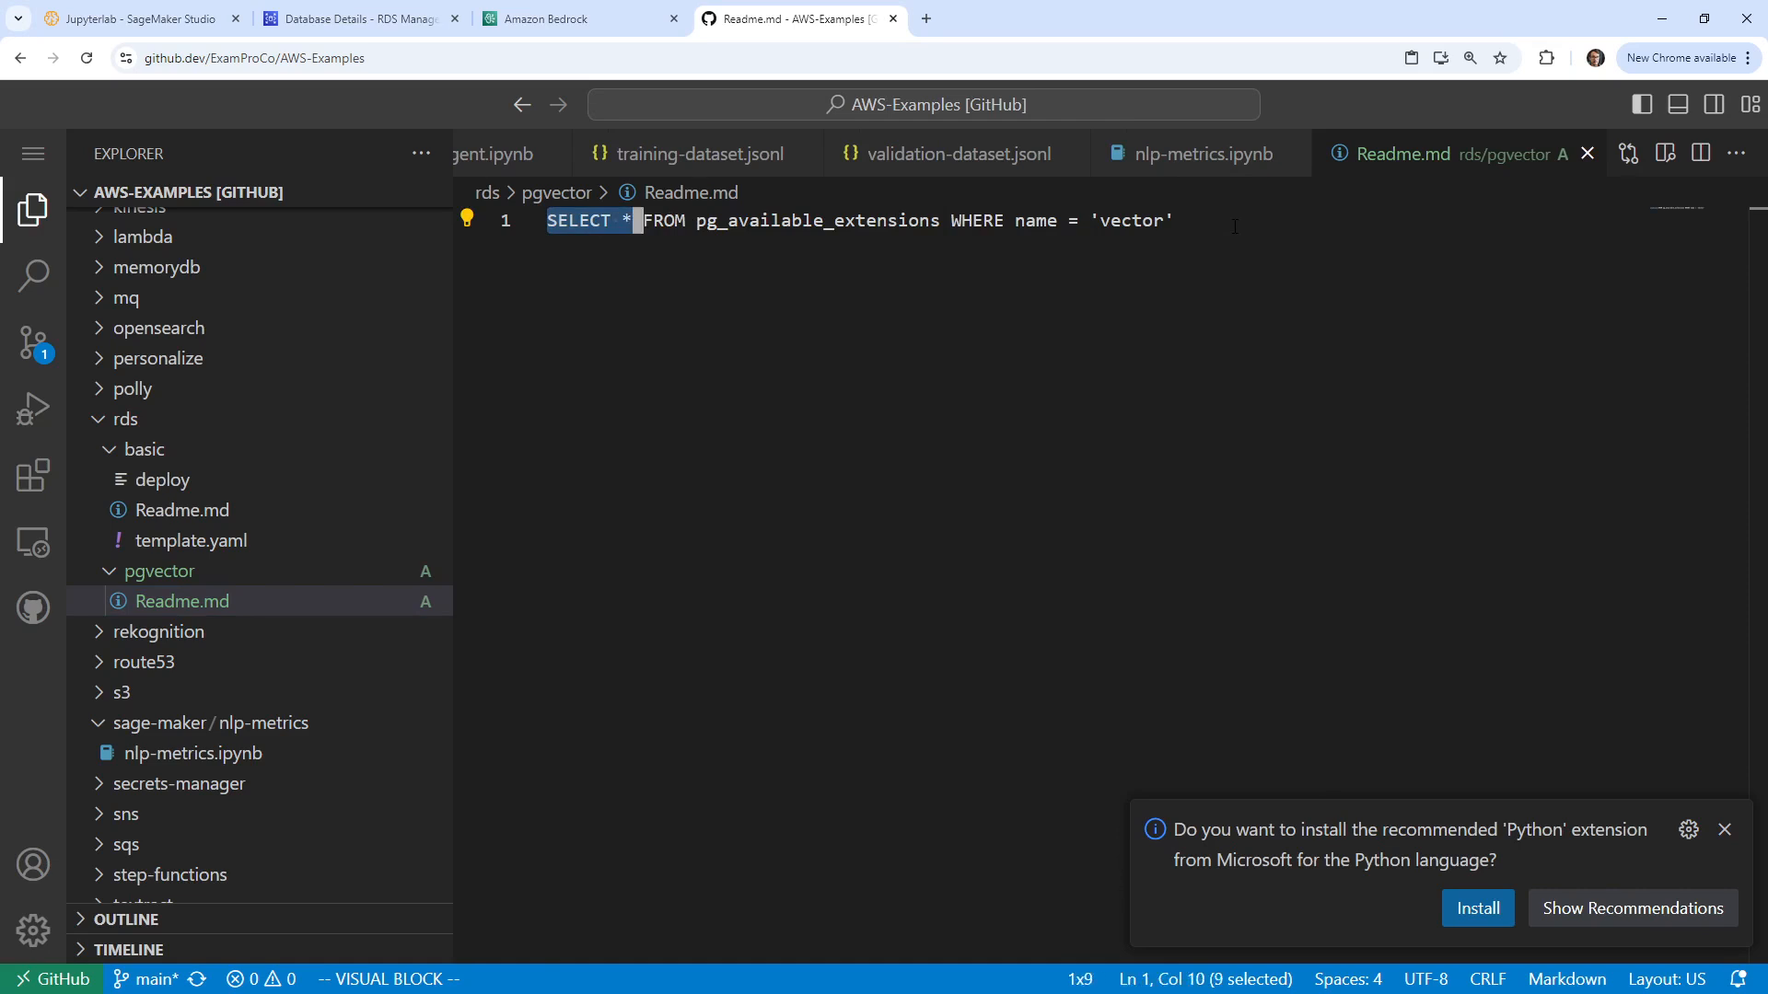
pyautogui.press('Escape')
pyautogui.write('A;')
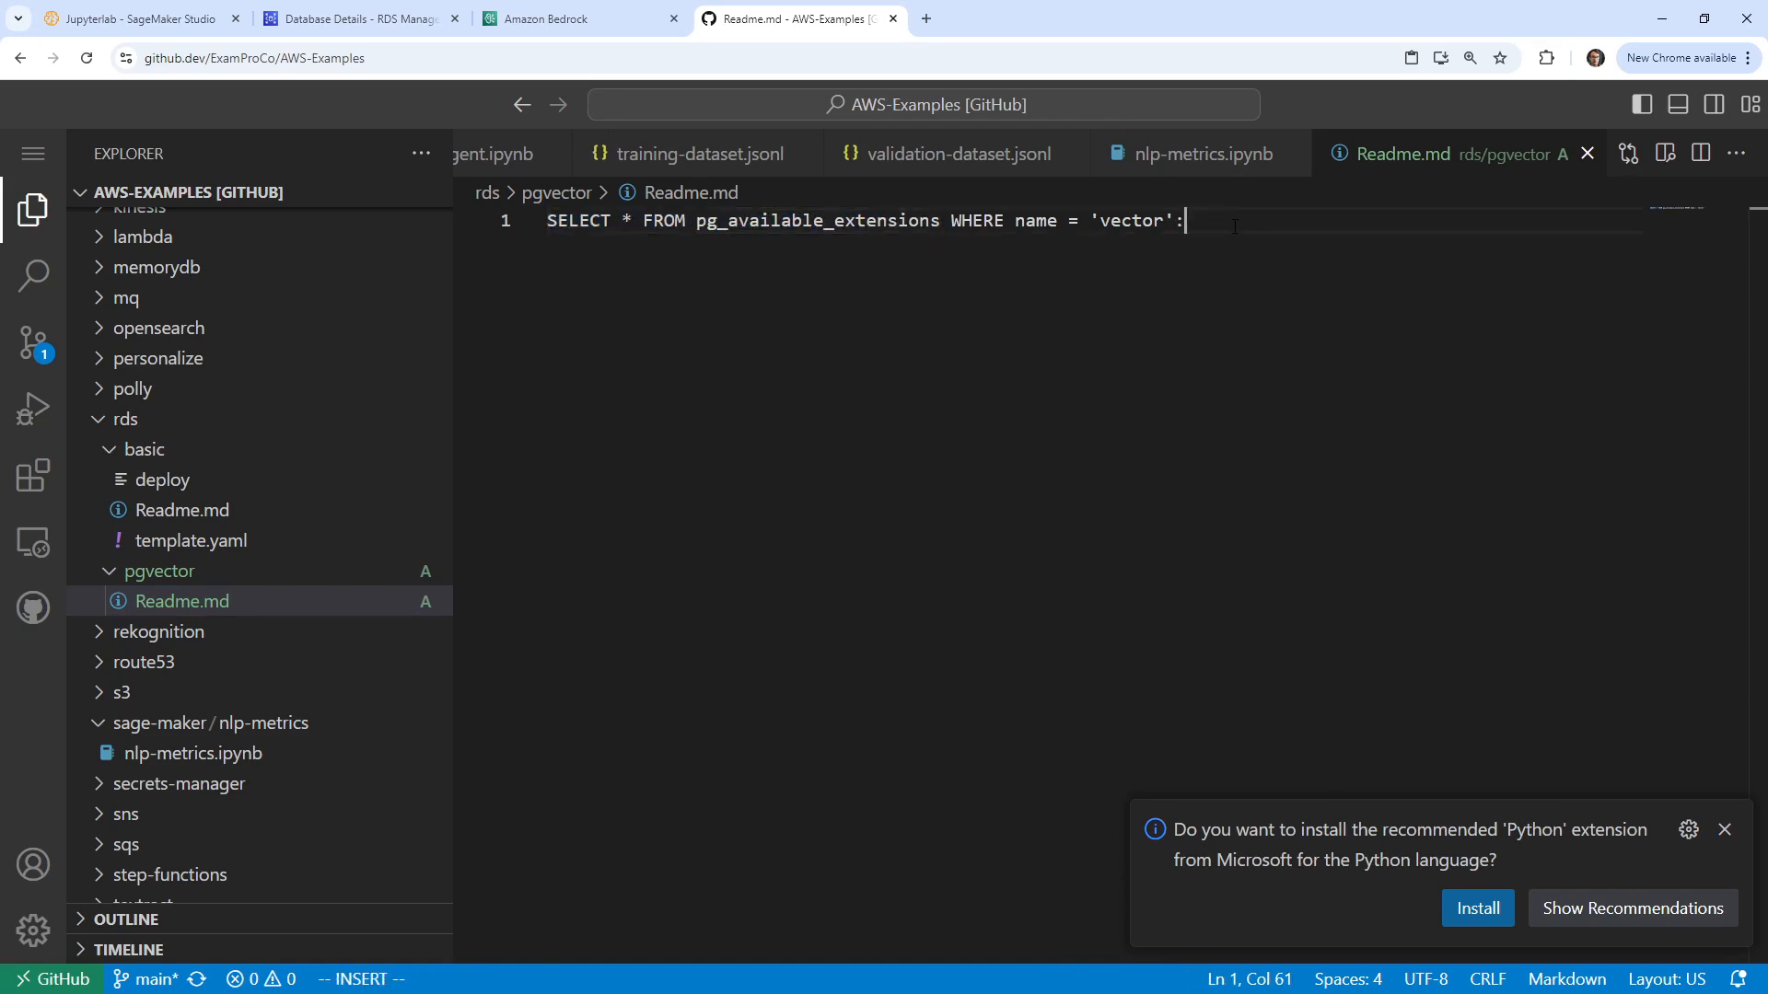
# Step: Wrap the pg_available_extensions query in a Markdown code block marked as sql
pyautogui.press('Escape')
pyautogui.write('O```s')
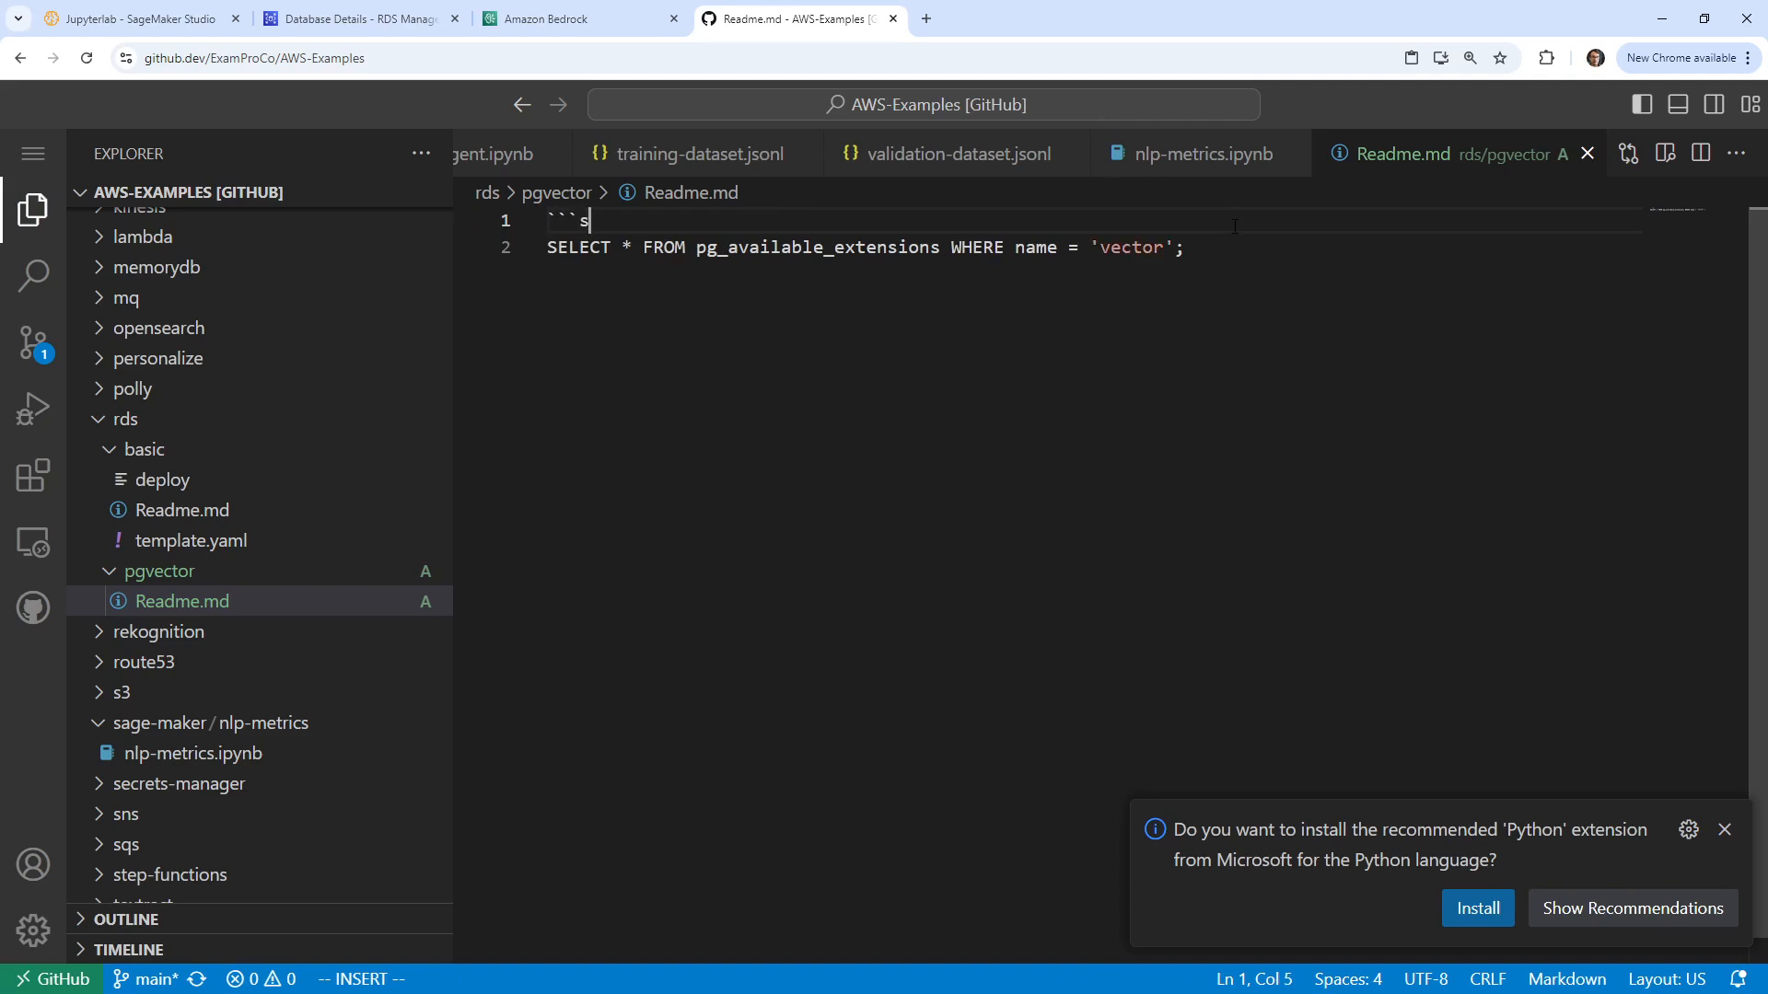
pyautogui.write('ql')
pyautogui.press('Escape')
pyautogui.write('jo```')
pyautogui.press('Escape')
pyautogui.press('k')
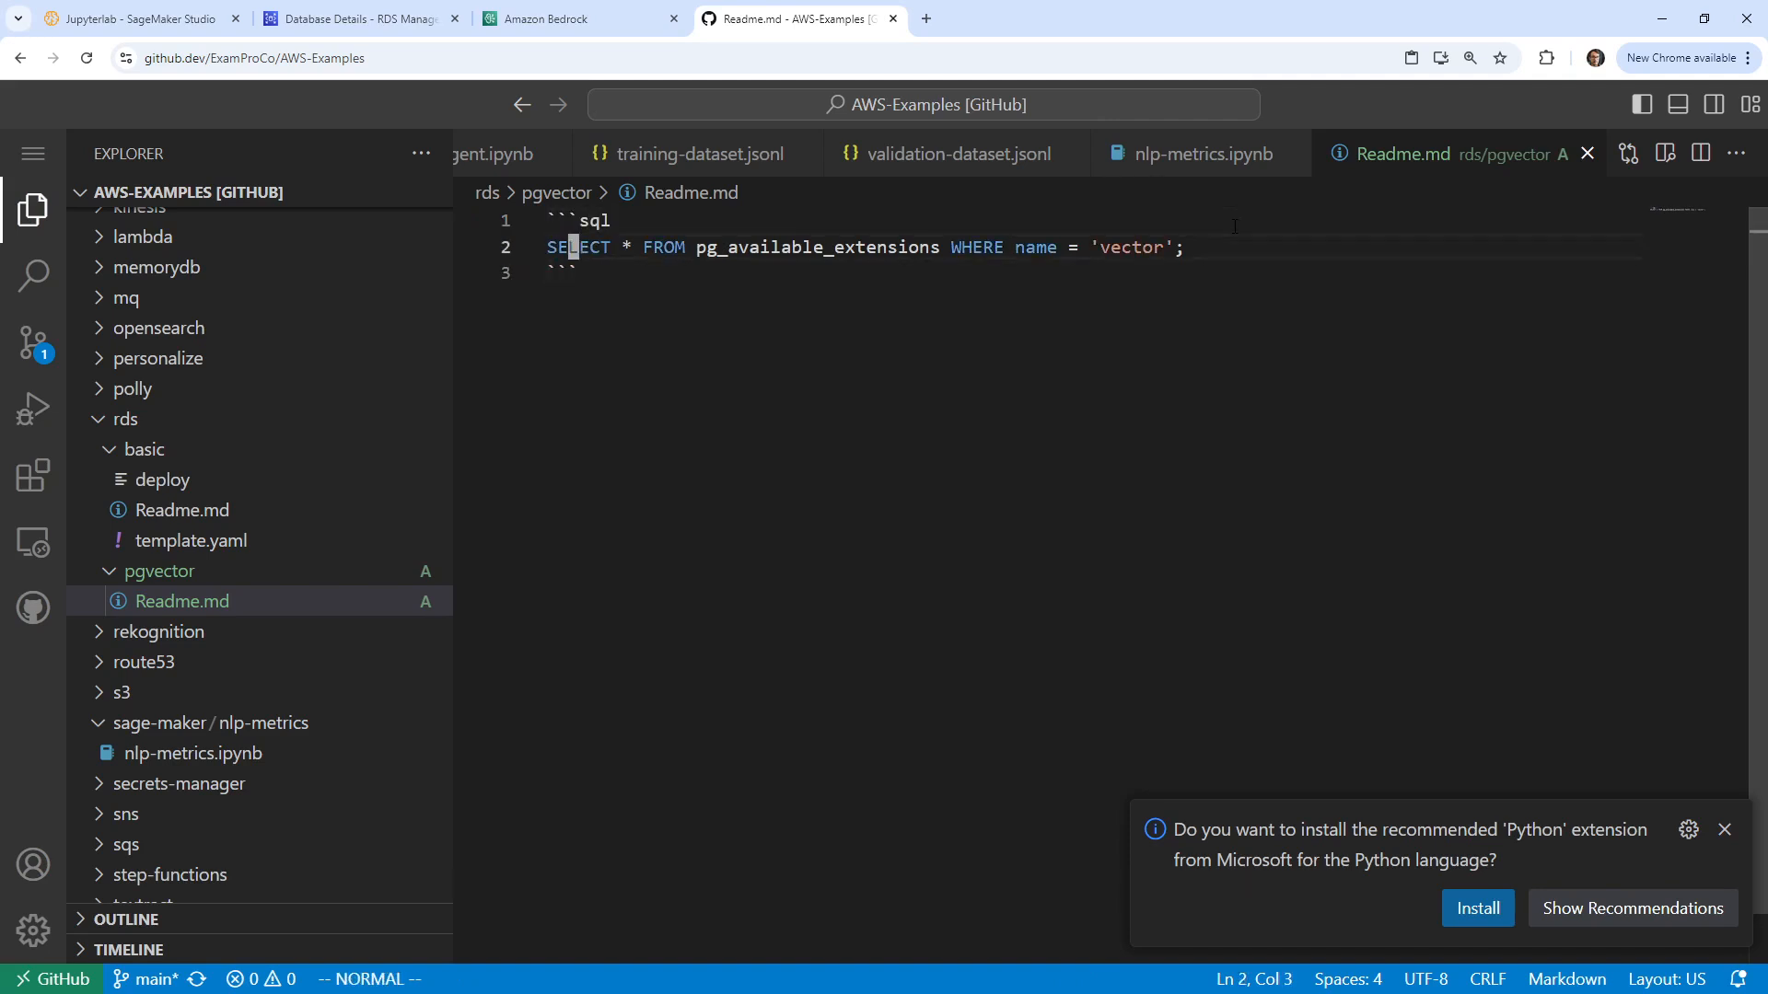
# Step: Duplicate the whole sql code block below the original, with a blank line between the two
pyautogui.press('k')
pyautogui.press('j')
pyautogui.press('j')
pyautogui.press('V')
pyautogui.press('g')
pyautogui.press('g')
pyautogui.press('y')
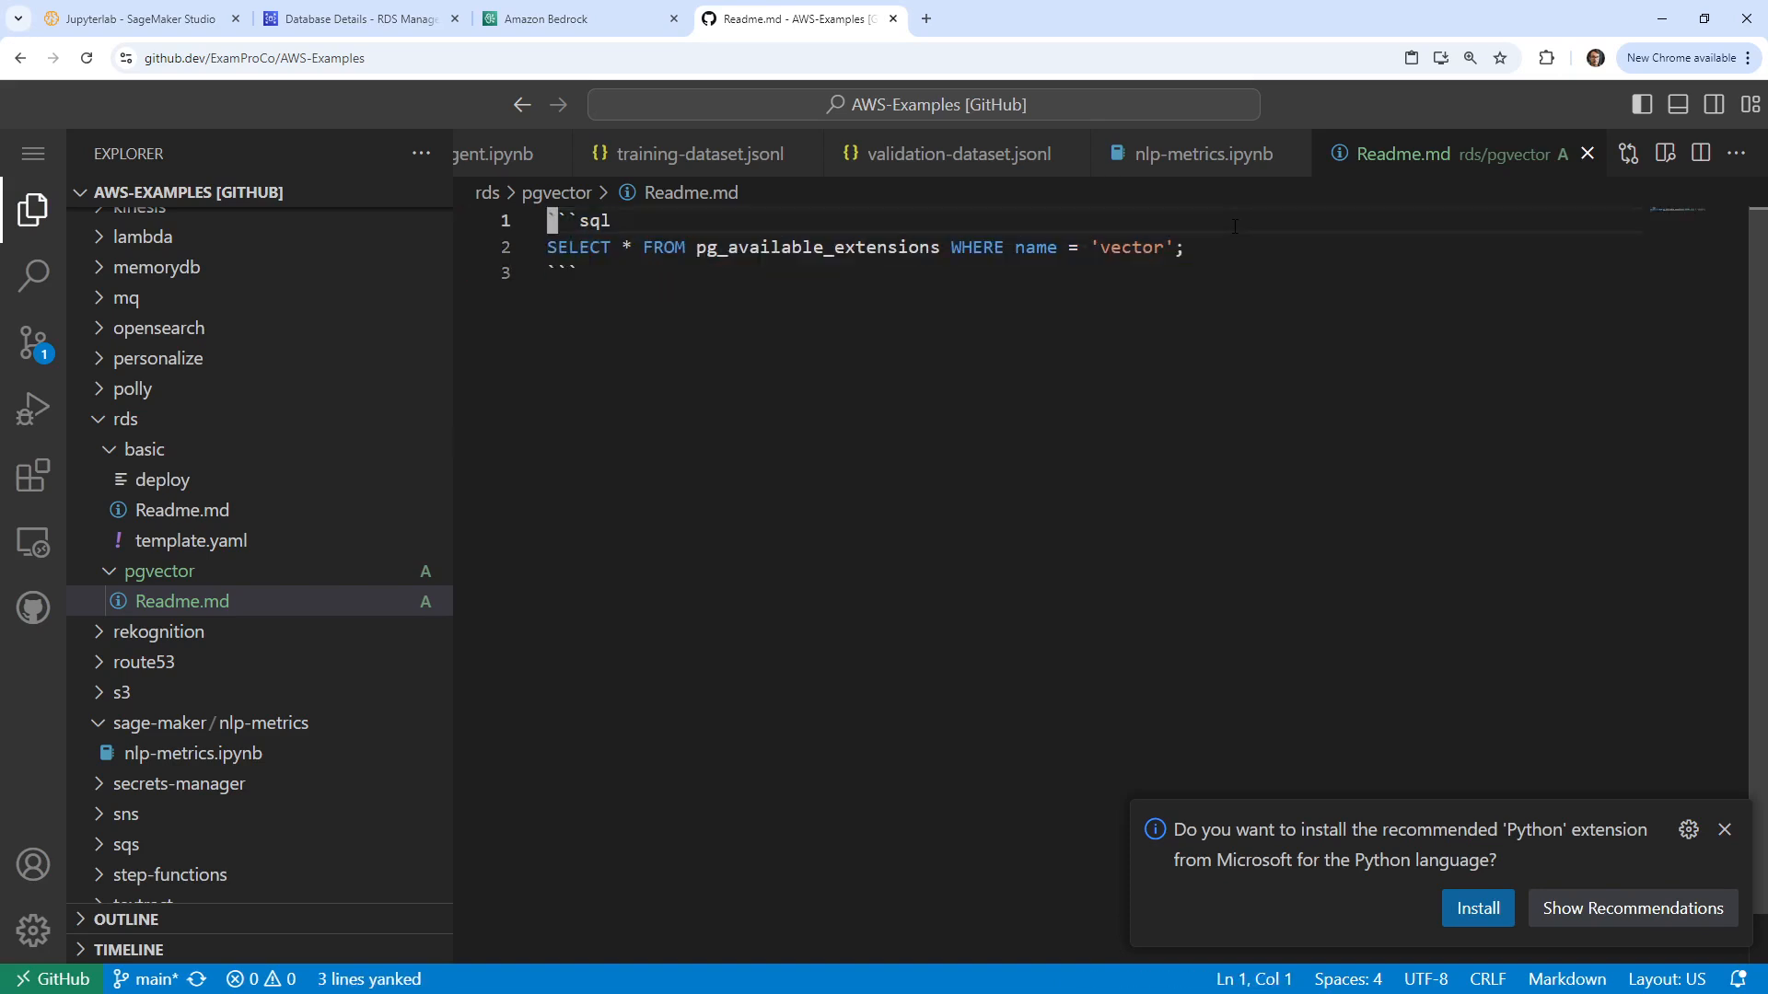
pyautogui.press('G')
pyautogui.press('p')
pyautogui.press('O')
pyautogui.press('Escape')
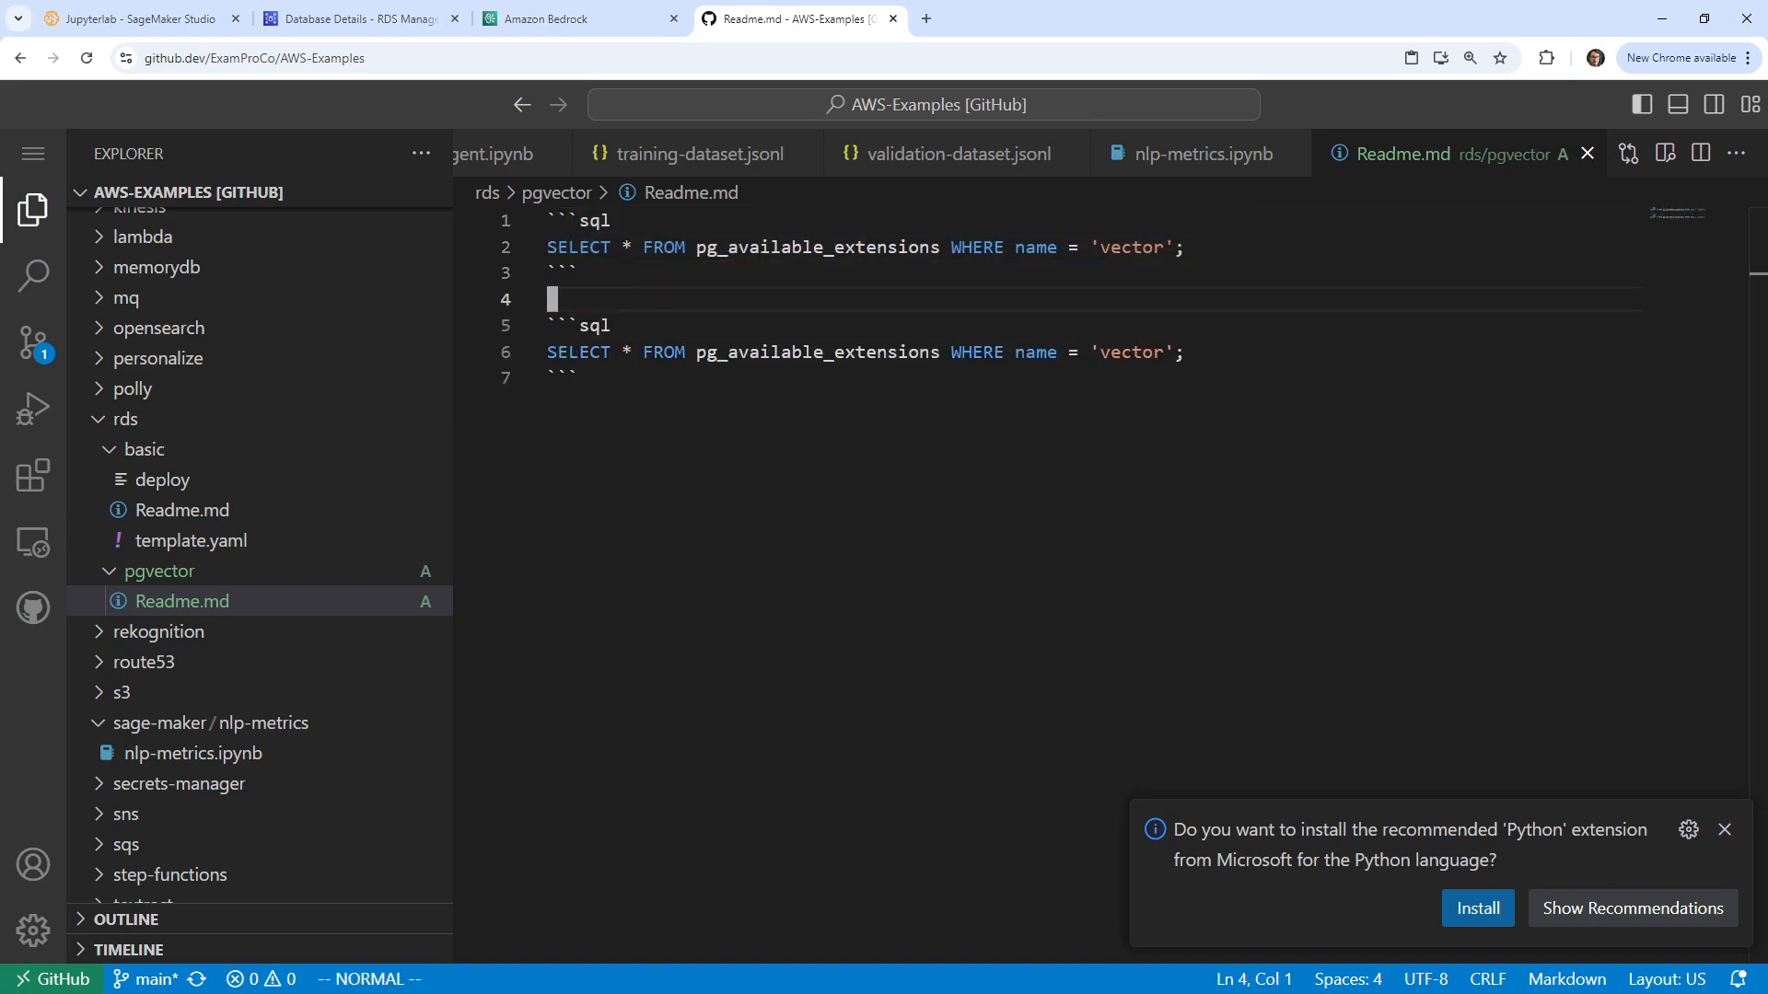
# Step: Replace the query in the second code block with CREATE EXTENSION IF NOT EXISTS vector; and copy that statement
pyautogui.click(1197, 380)
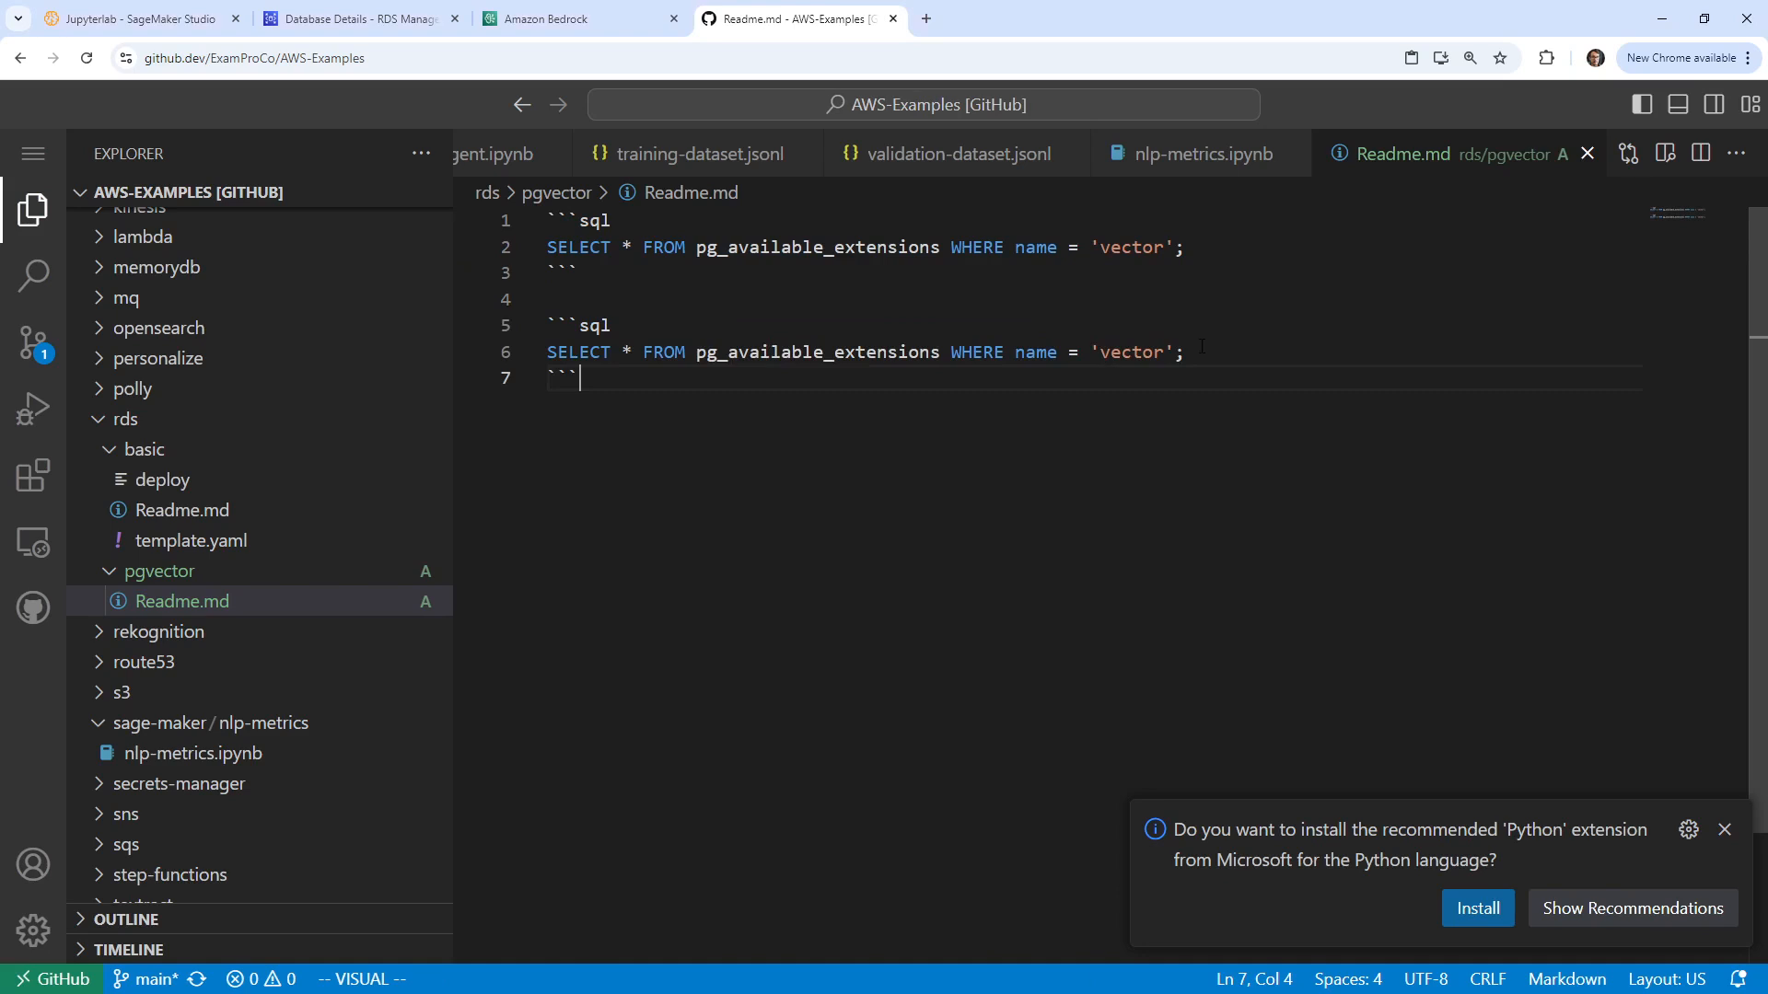
pyautogui.moveTo(1188, 353); pyautogui.dragTo(550, 352)
pyautogui.rightClick(784, 344)
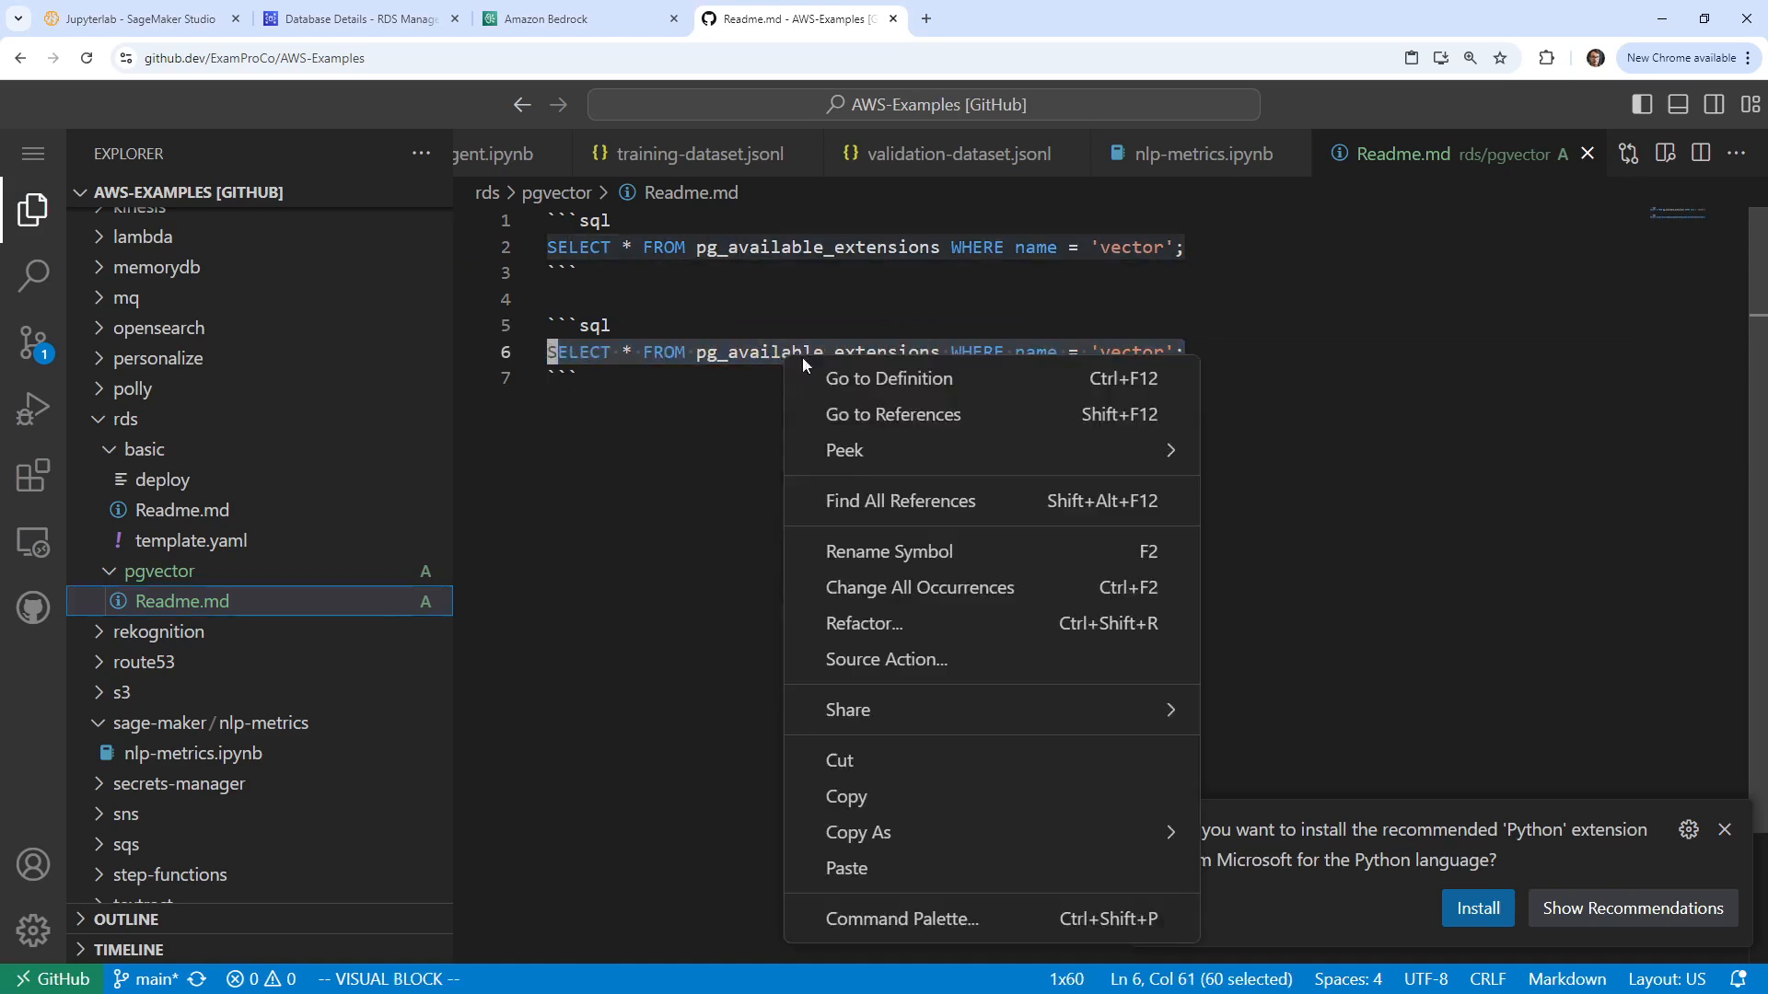
pyautogui.click(915, 868)
pyautogui.click(933, 641)
pyautogui.moveTo(953, 353); pyautogui.dragTo(490, 348)
pyautogui.hotkey('ctrl', 'c')
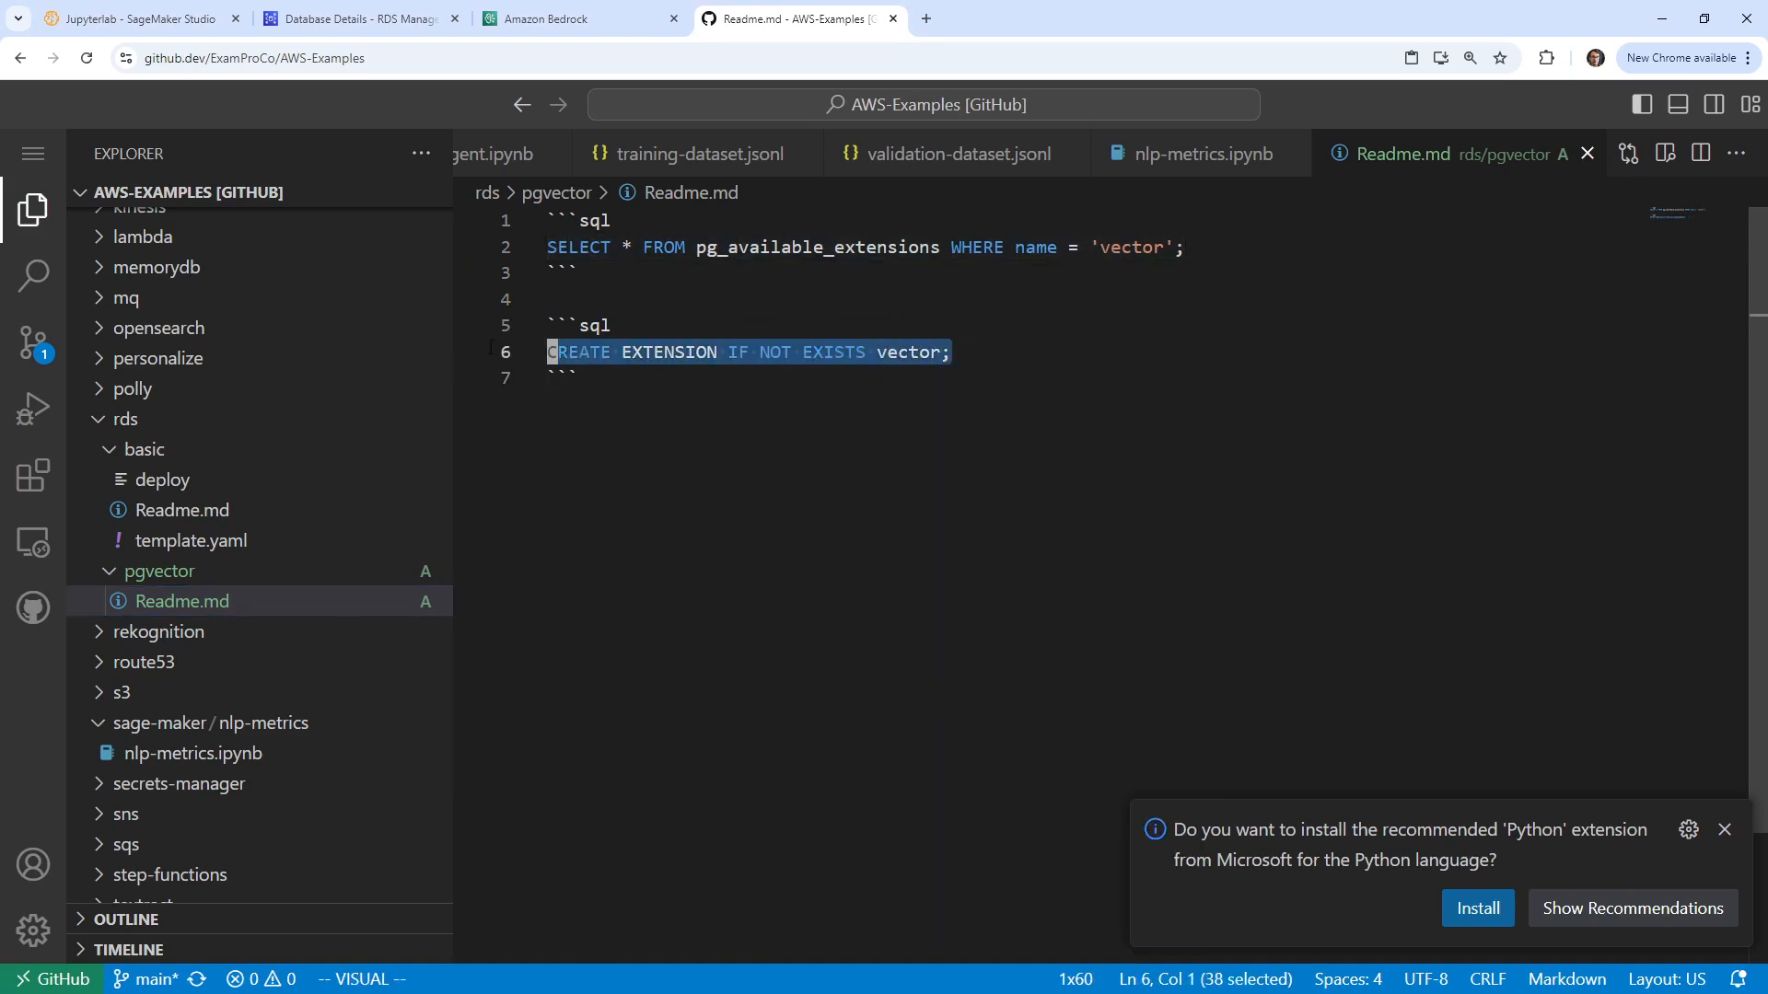
# Step: Switch to TablePlus, replace the existing query with the copied CREATE EXTENSION IF NOT EXISTS vector; statement and run it
pyautogui.click(534, 20)
pyautogui.click(360, 19)
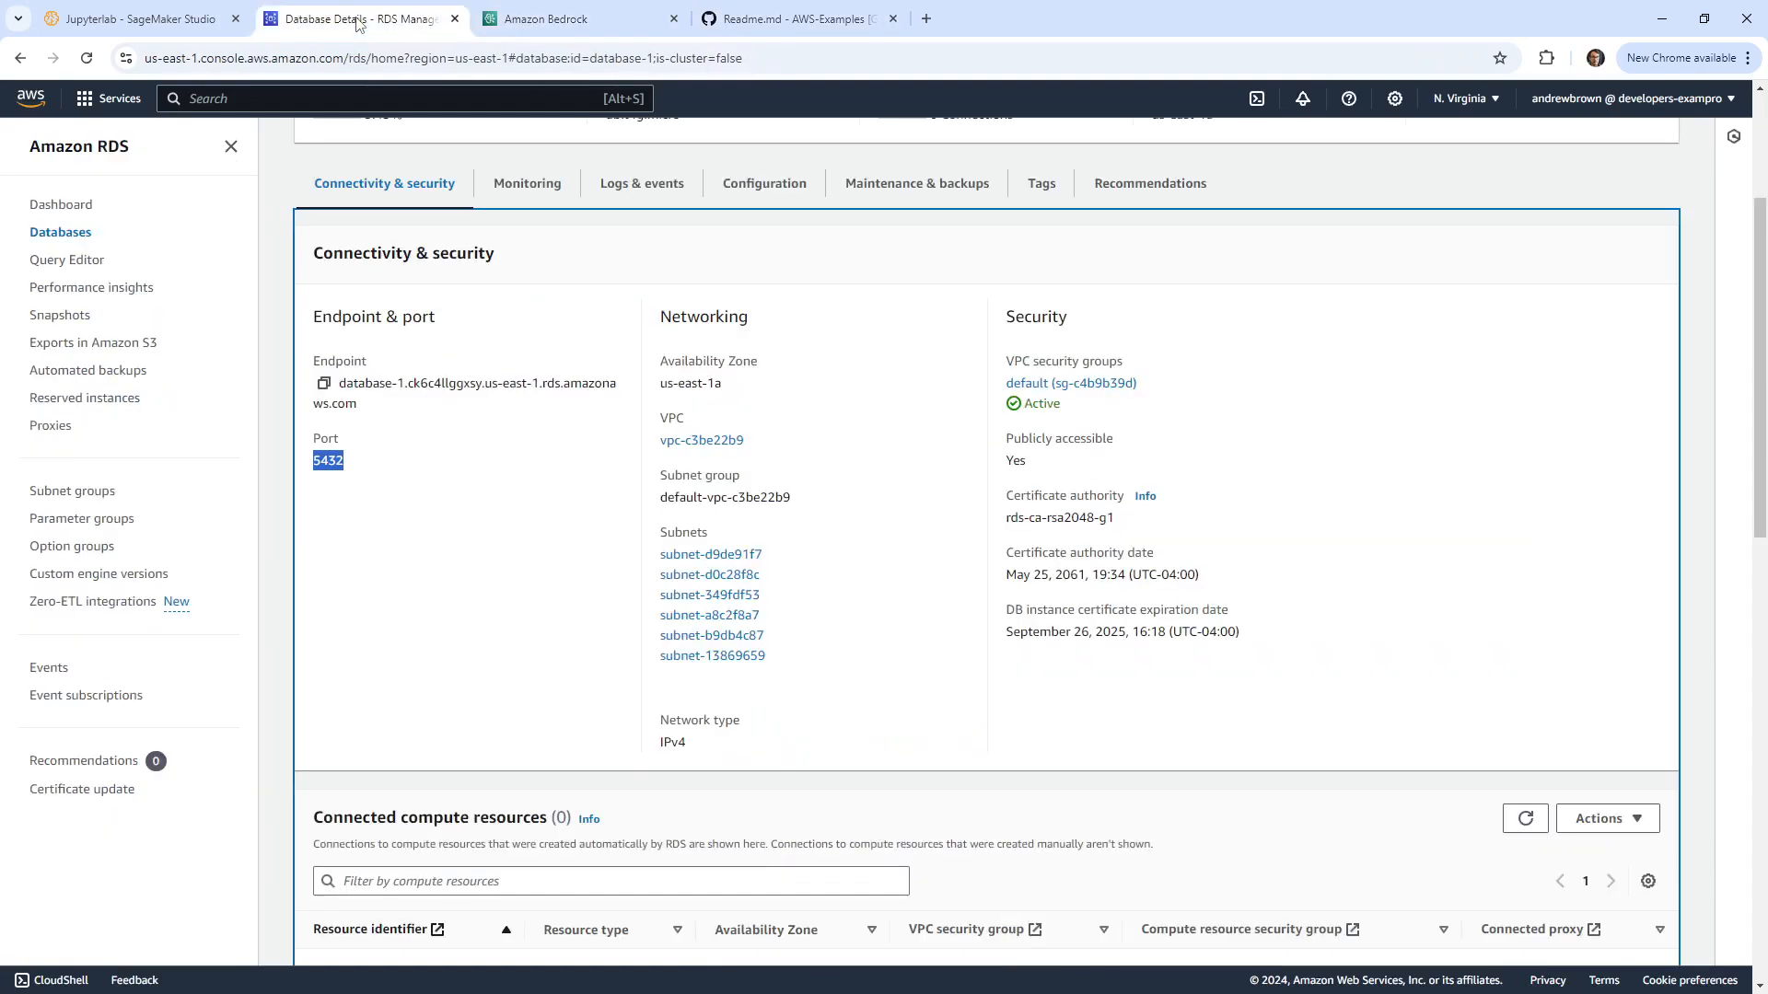
pyautogui.click(147, 19)
pyautogui.click(354, 18)
pyautogui.click(553, 18)
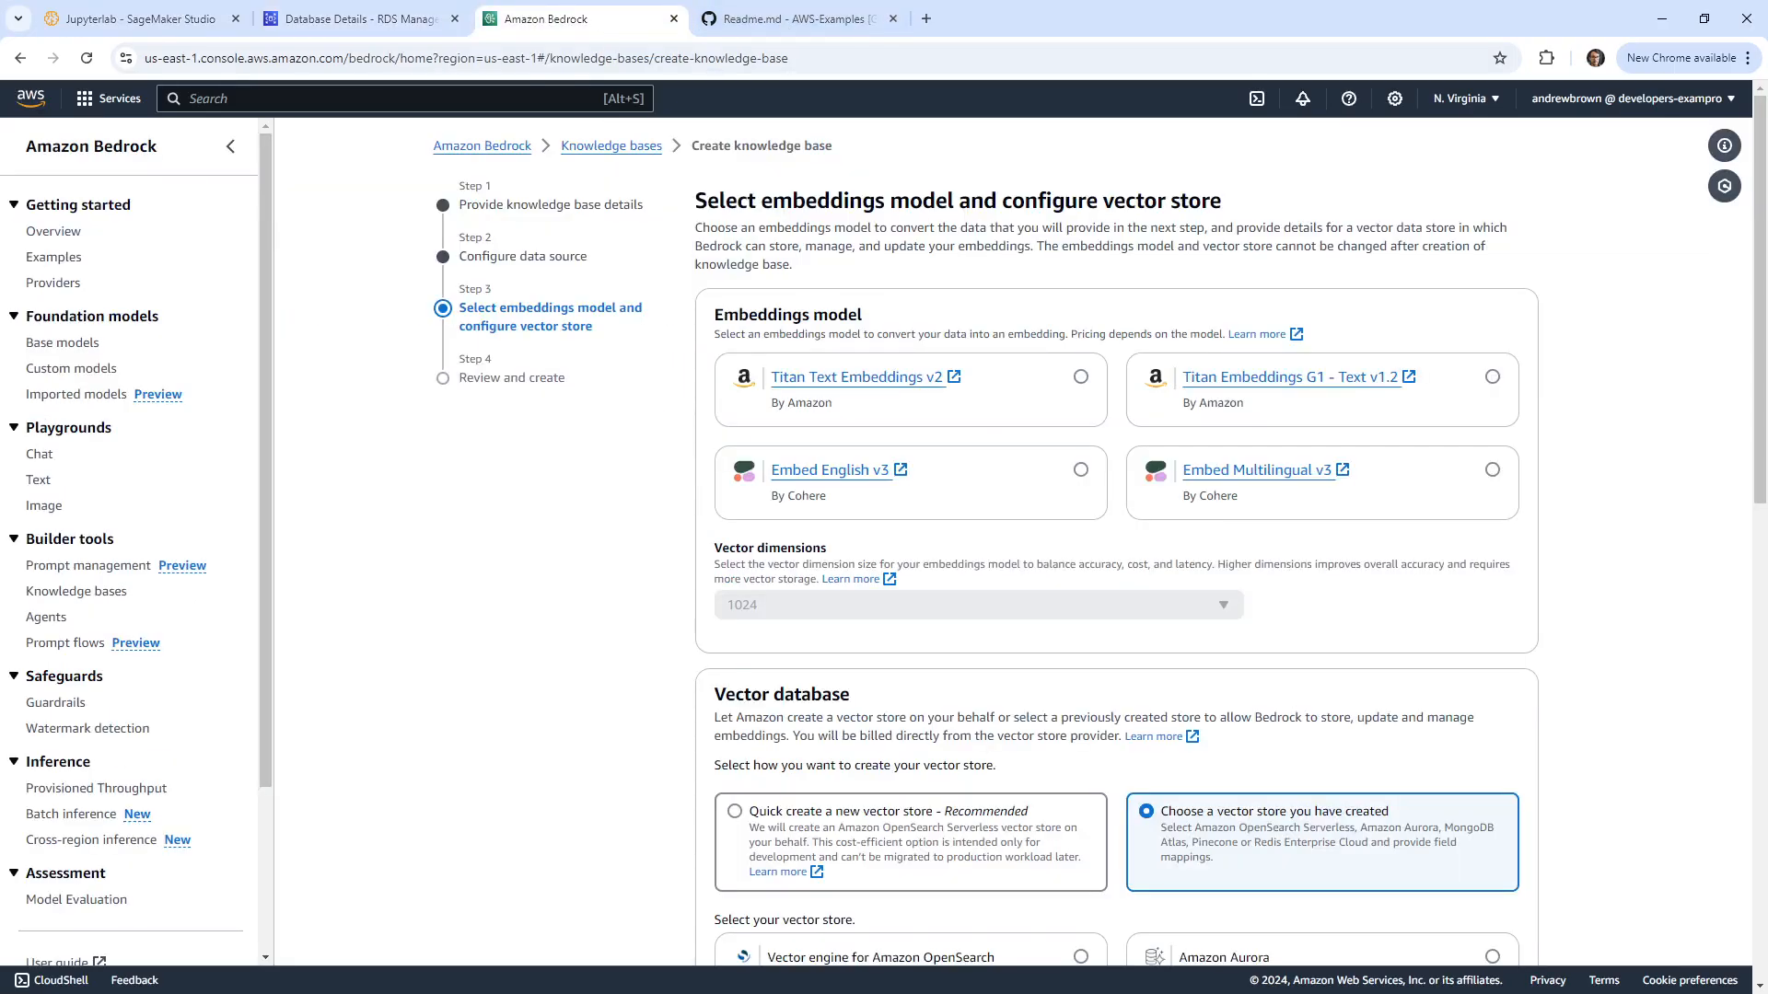
pyautogui.hotkey('alt', 'Tab')
pyautogui.moveTo(0, 264); pyautogui.dragTo(607, 237)
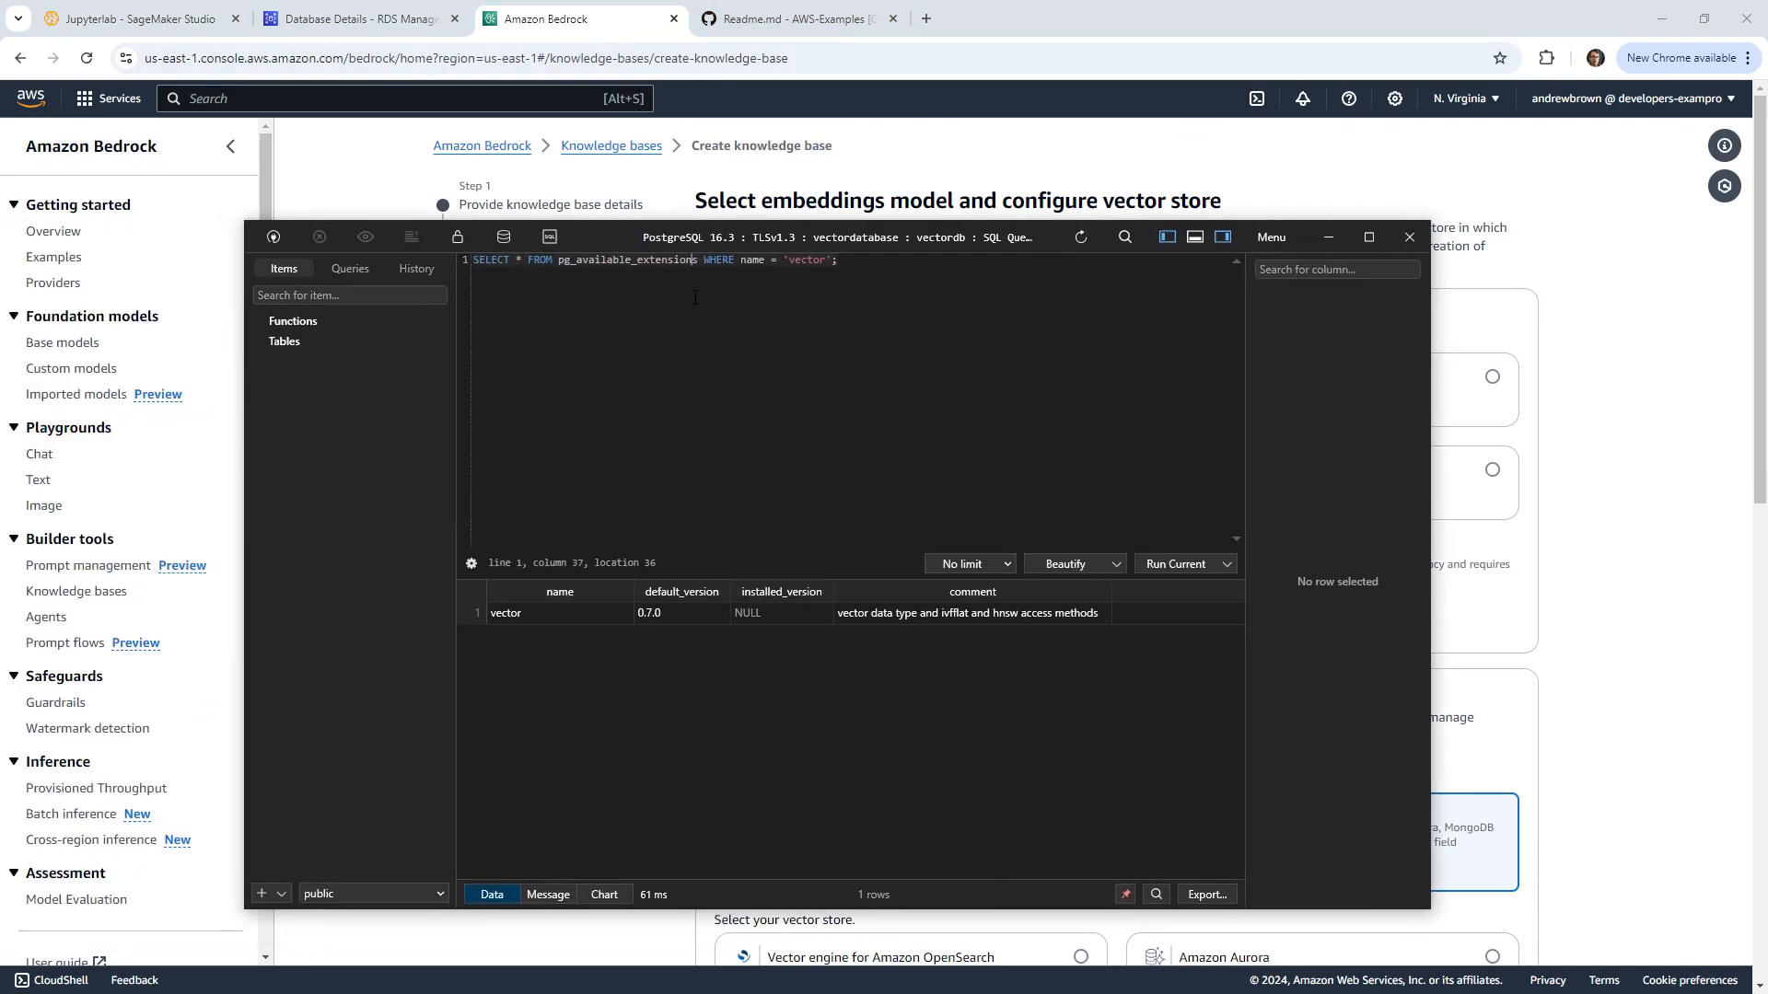
pyautogui.hotkey('ctrl', 'a')
pyautogui.hotkey('ctrl', 'v')
pyautogui.click(1174, 564)
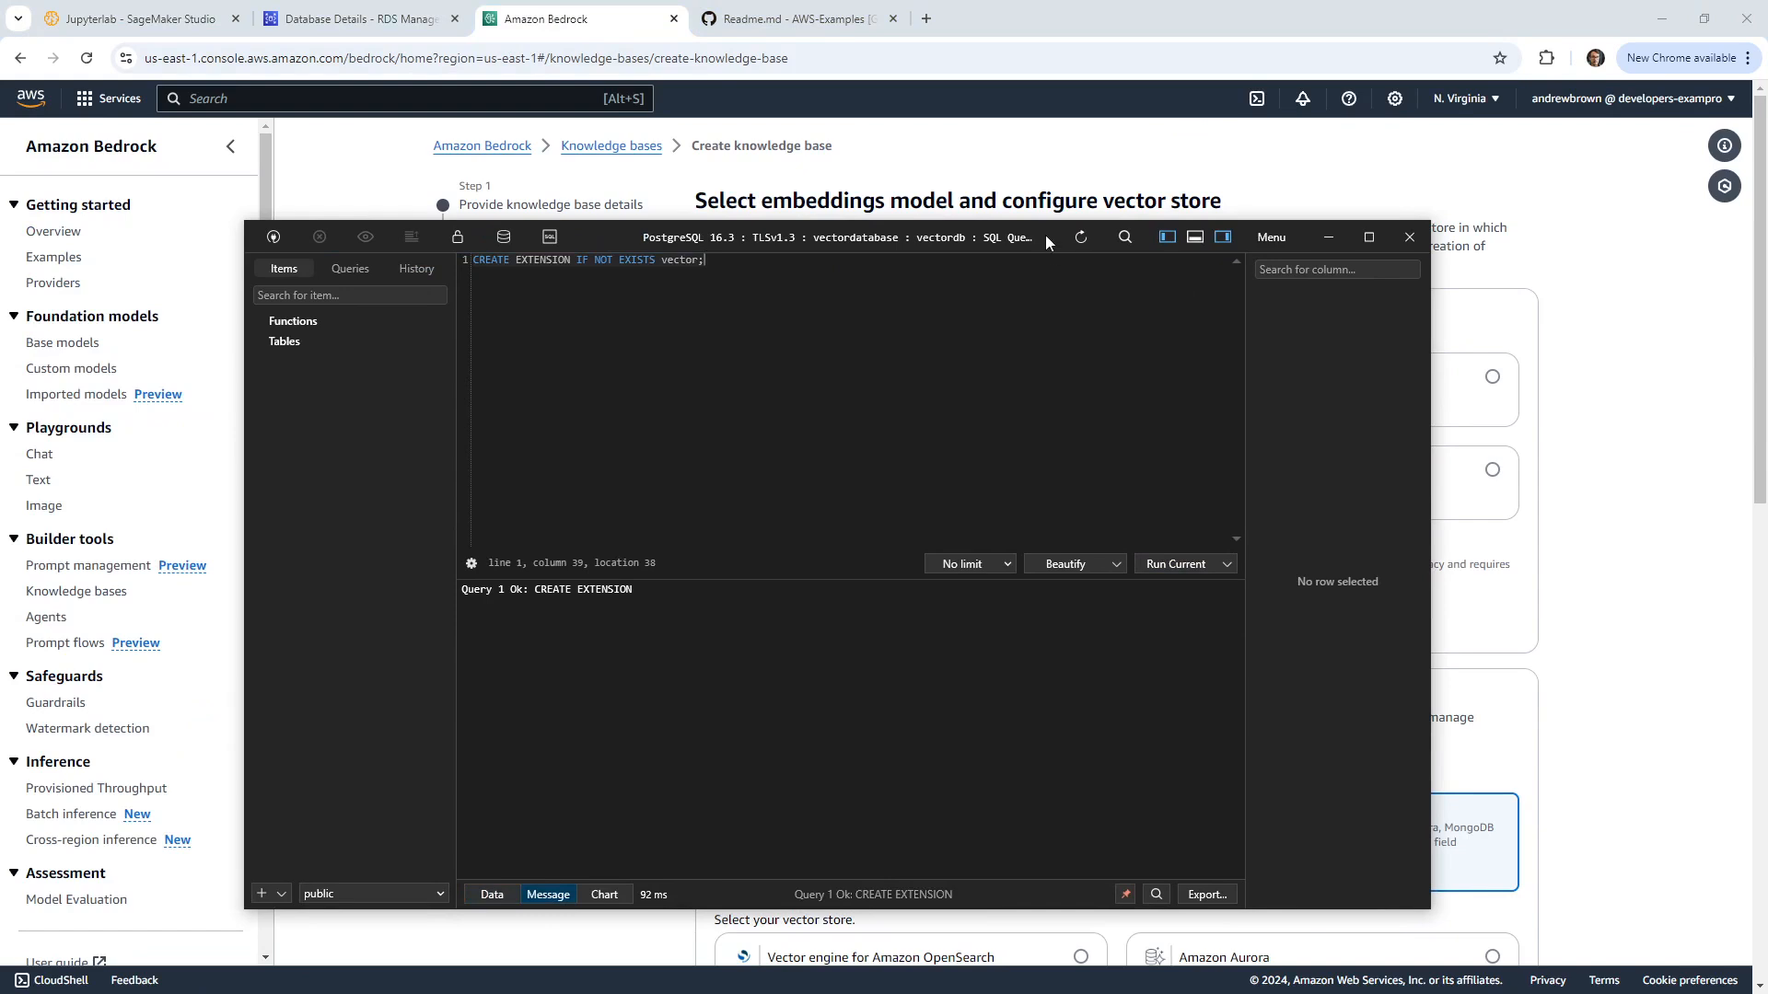
# Step: Try to list the installed extensions by running \dx in the SQL editor
pyautogui.moveTo(1046, 242); pyautogui.dragTo(251, 66)
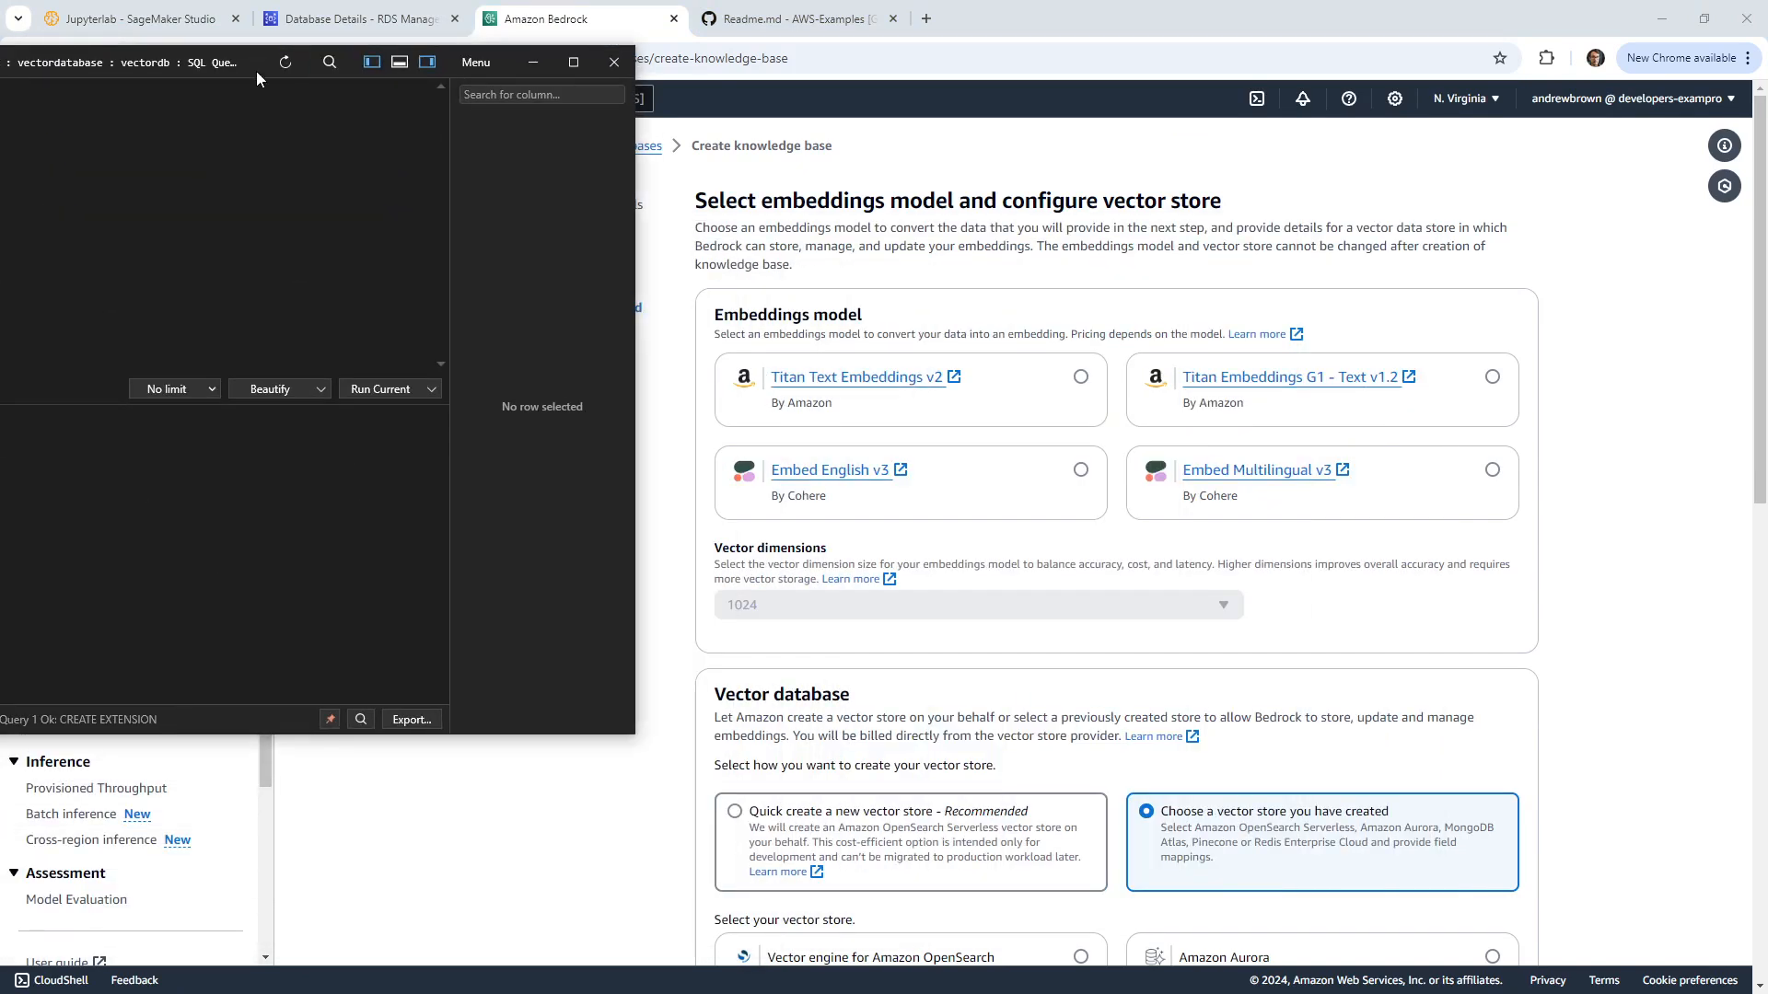
pyautogui.moveTo(267, 81); pyautogui.dragTo(1042, 190)
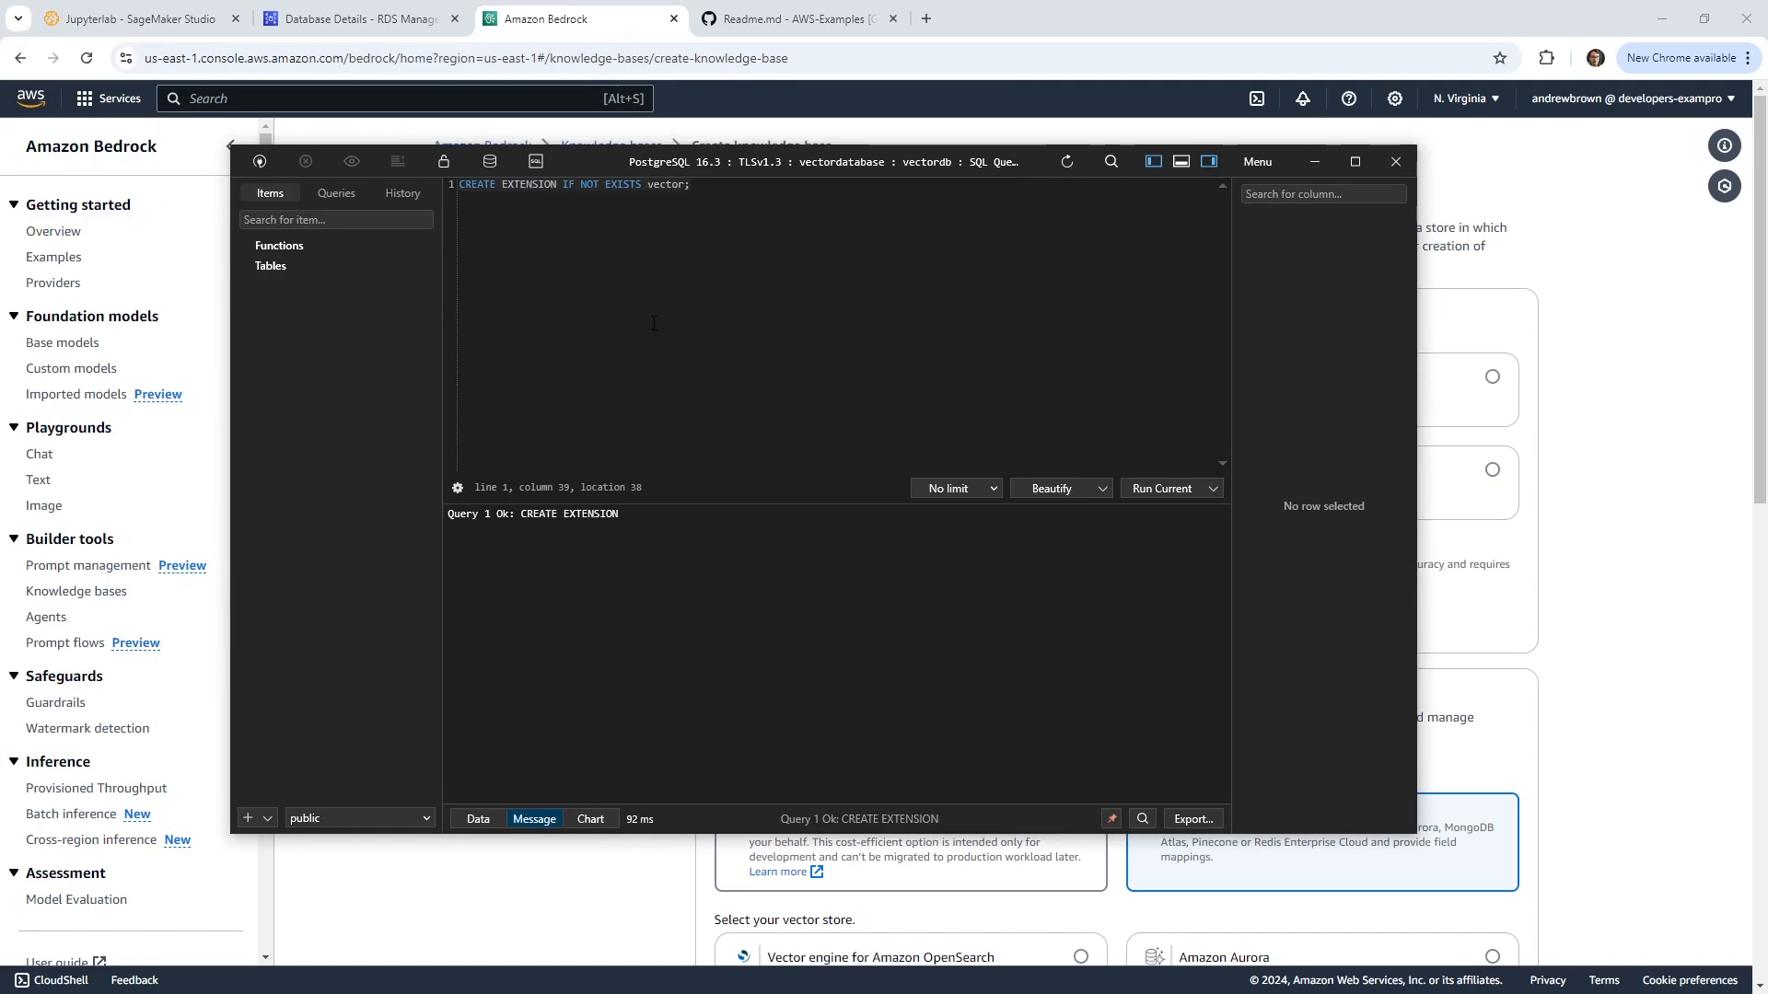
pyautogui.hotkey('ctrl', 'a')
pyautogui.write('\\dx')
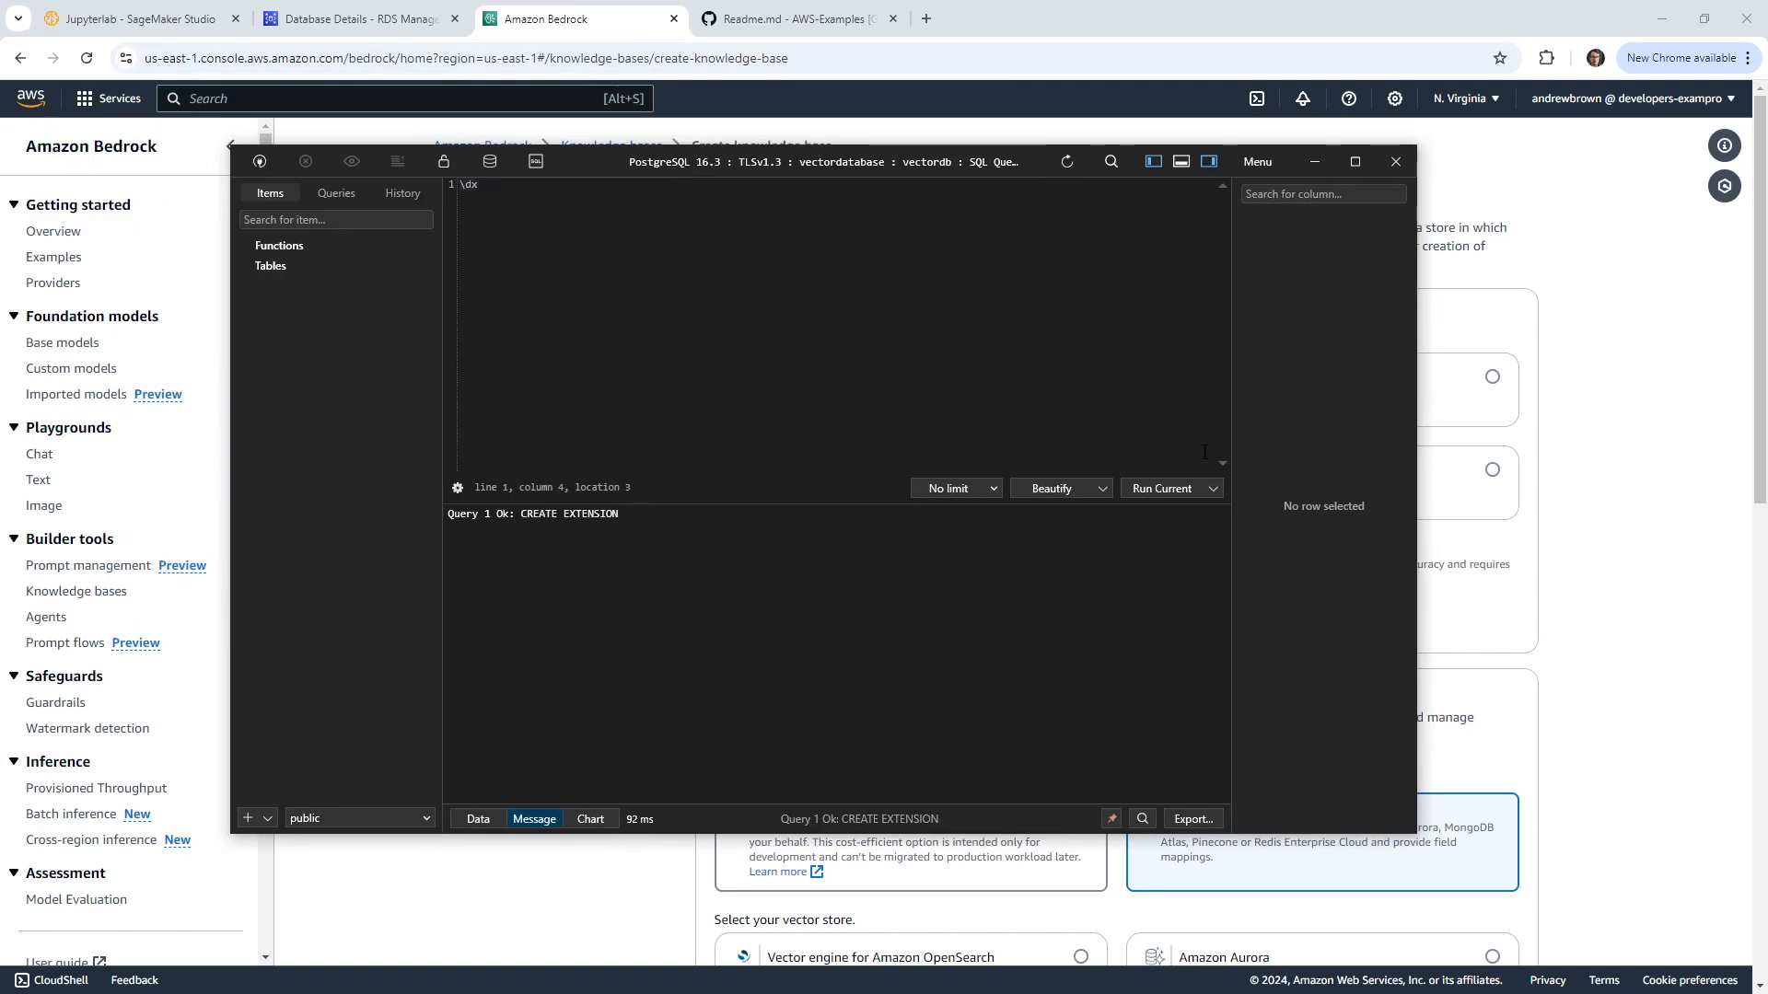
pyautogui.click(1160, 488)
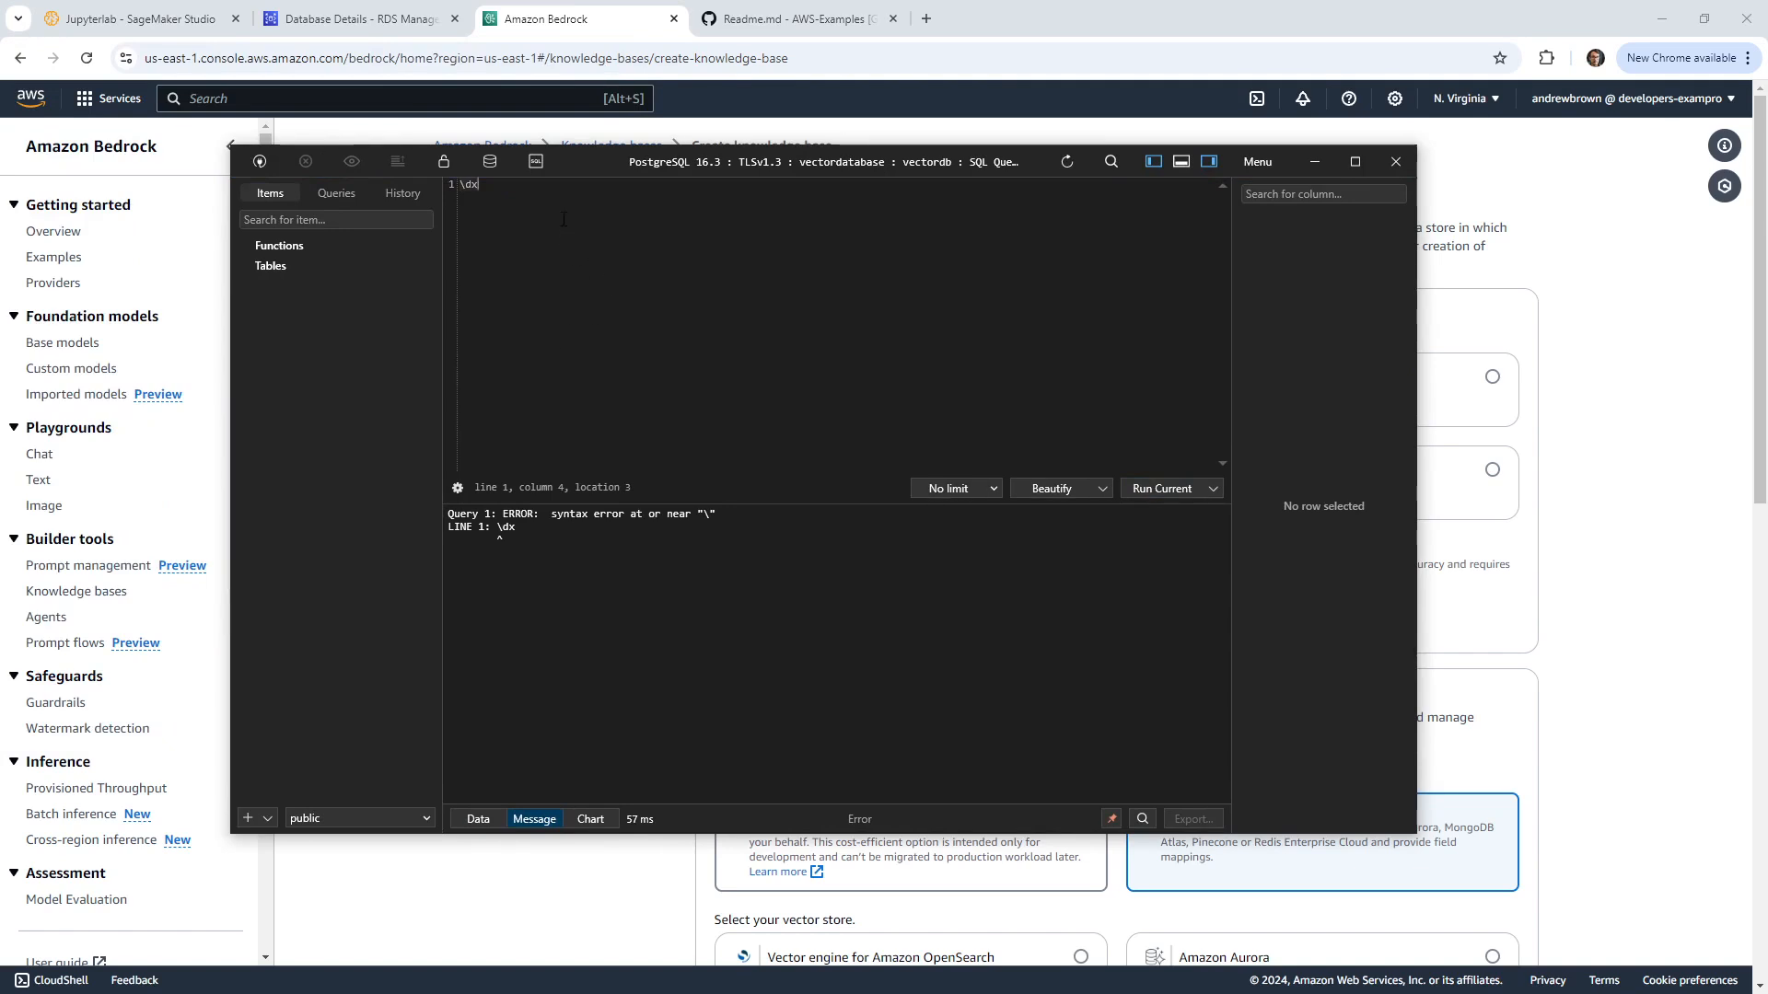
pyautogui.hotkey('ctrl', 'a')
# Step: Switch to the ChatGPT conversation and copy the CREATE TABLE items statement from its table creation step
pyautogui.moveTo(1050, 162); pyautogui.dragTo(385, 90)
pyautogui.click(783, 18)
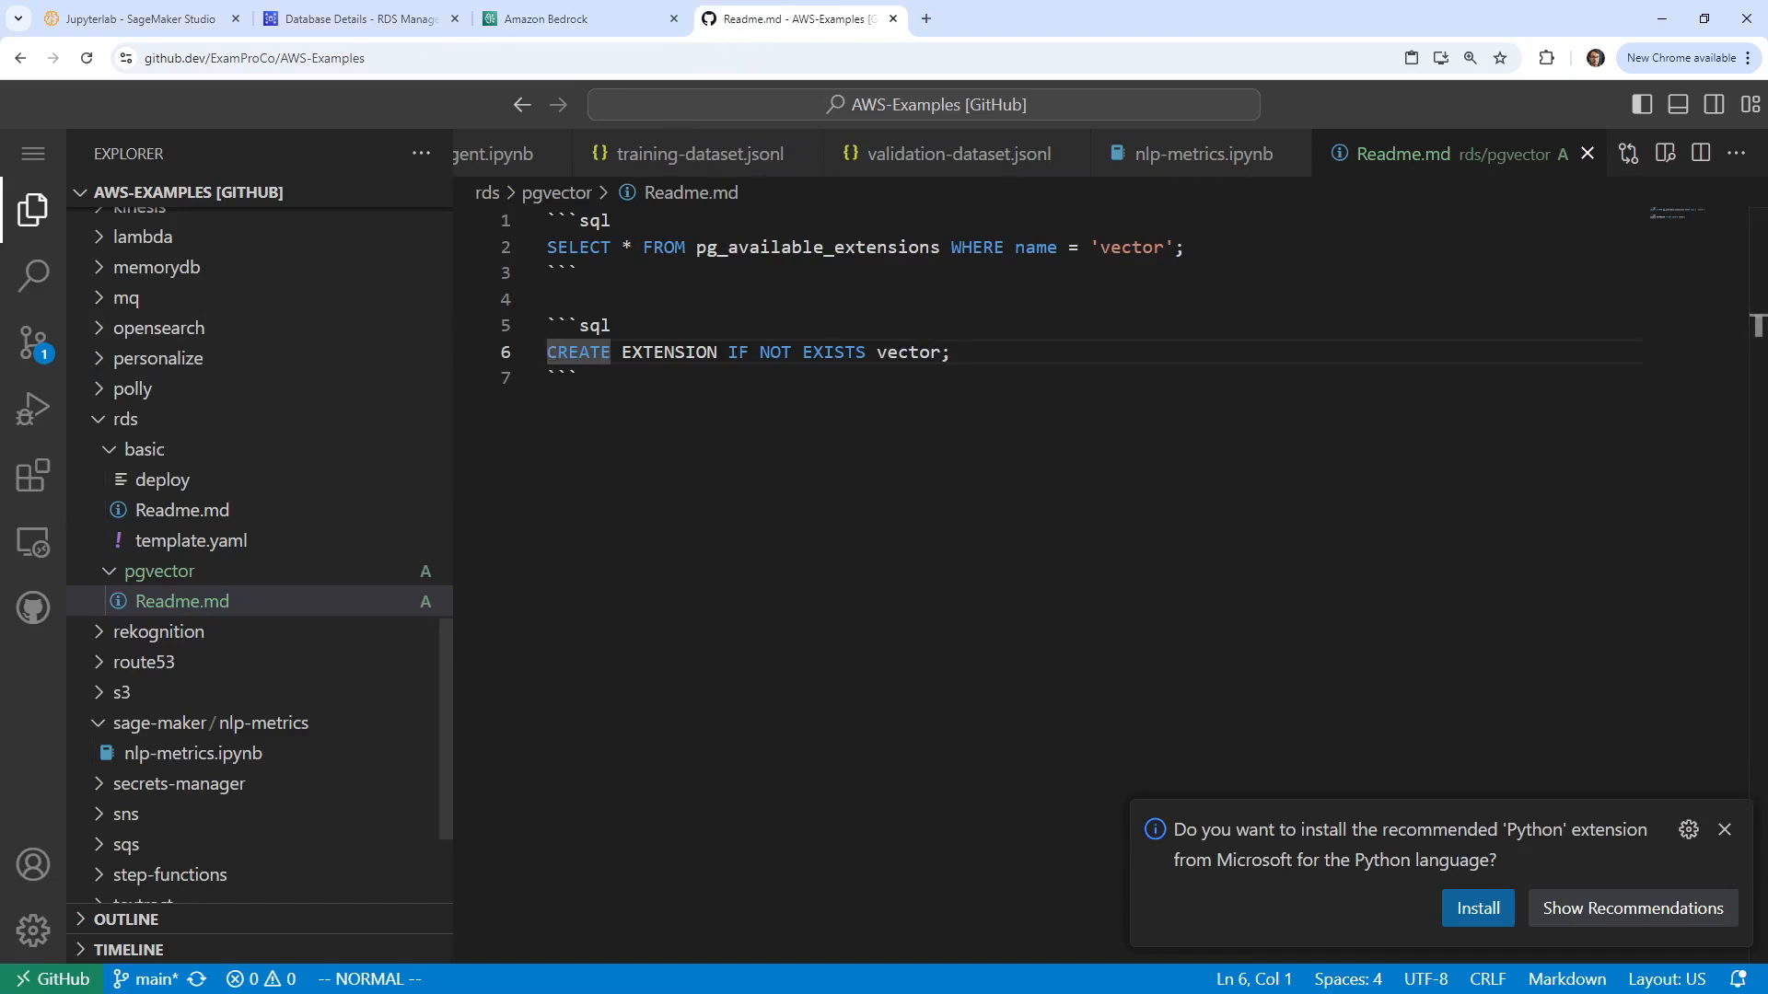
pyautogui.hotkey('alt', 'Tab')
pyautogui.hotkey('alt', 'Tab')
pyautogui.scroll(-7, 597, 617)
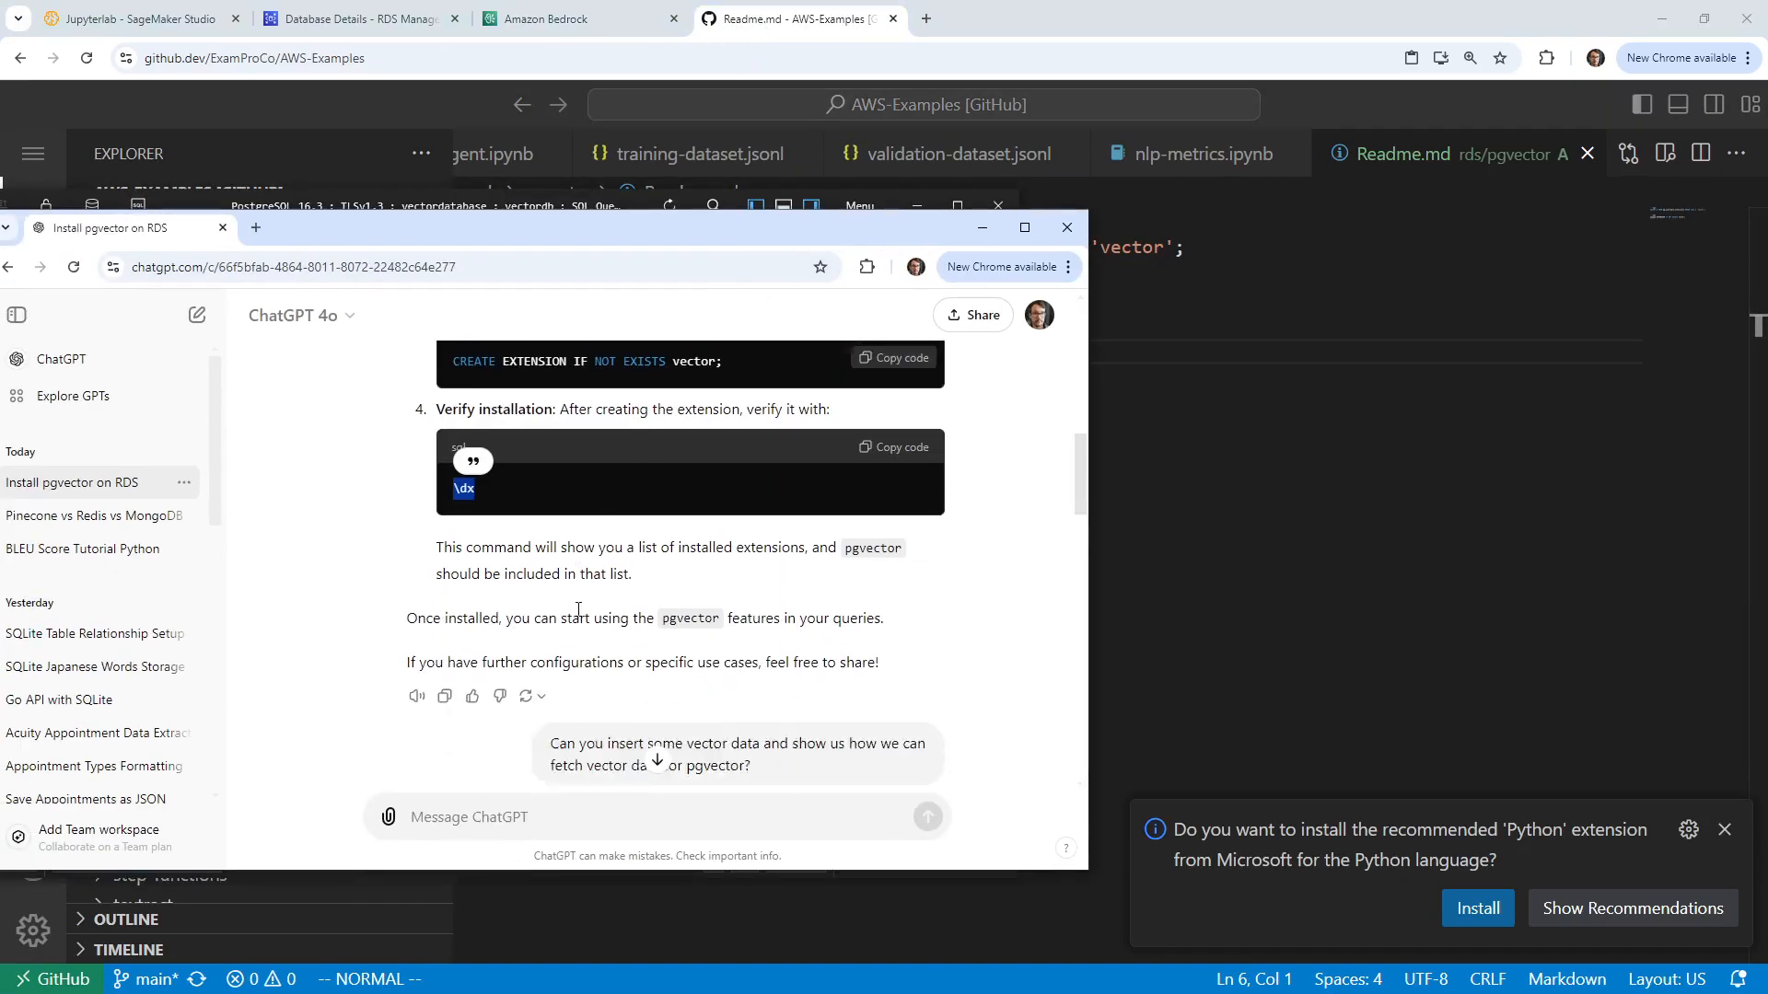
pyautogui.moveTo(586, 626); pyautogui.dragTo(420, 552)
pyautogui.hotkey('ctrl', 'c')
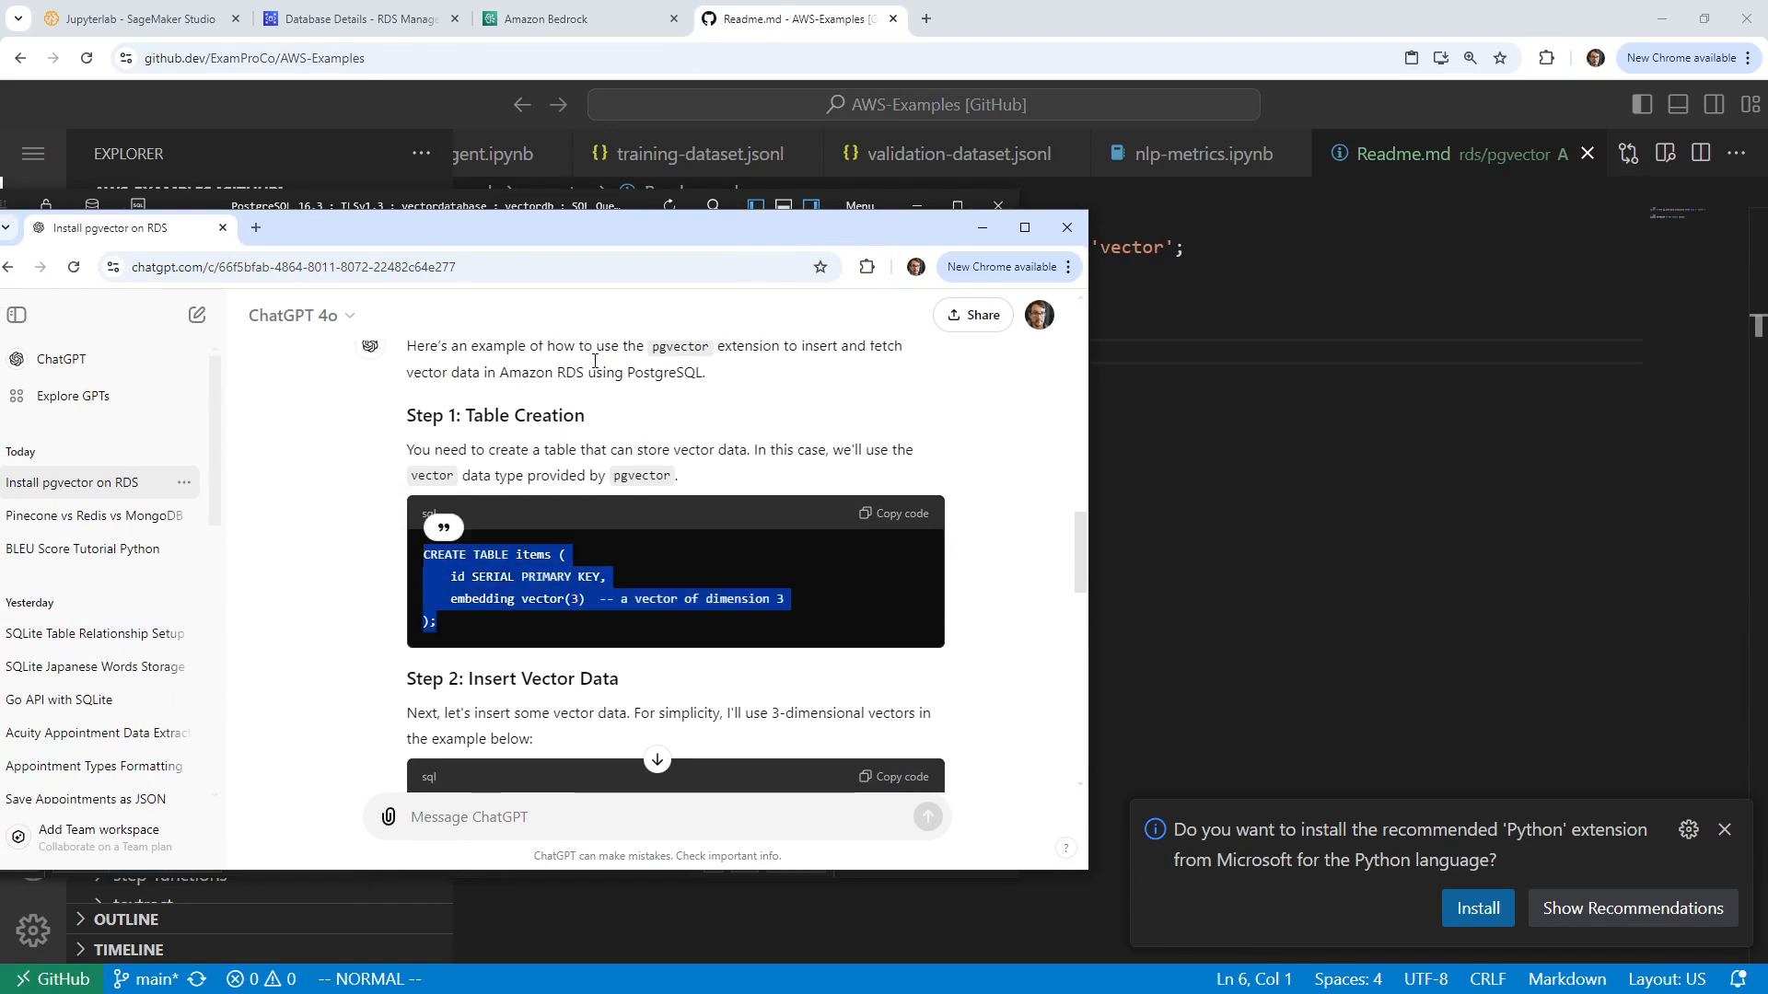
# Step: Return to TablePlus, replace the query with the copied CREATE TABLE items statement, enlarge the editor text and run the statement
pyautogui.click(982, 228)
pyautogui.moveTo(0, 217); pyautogui.dragTo(0, 218)
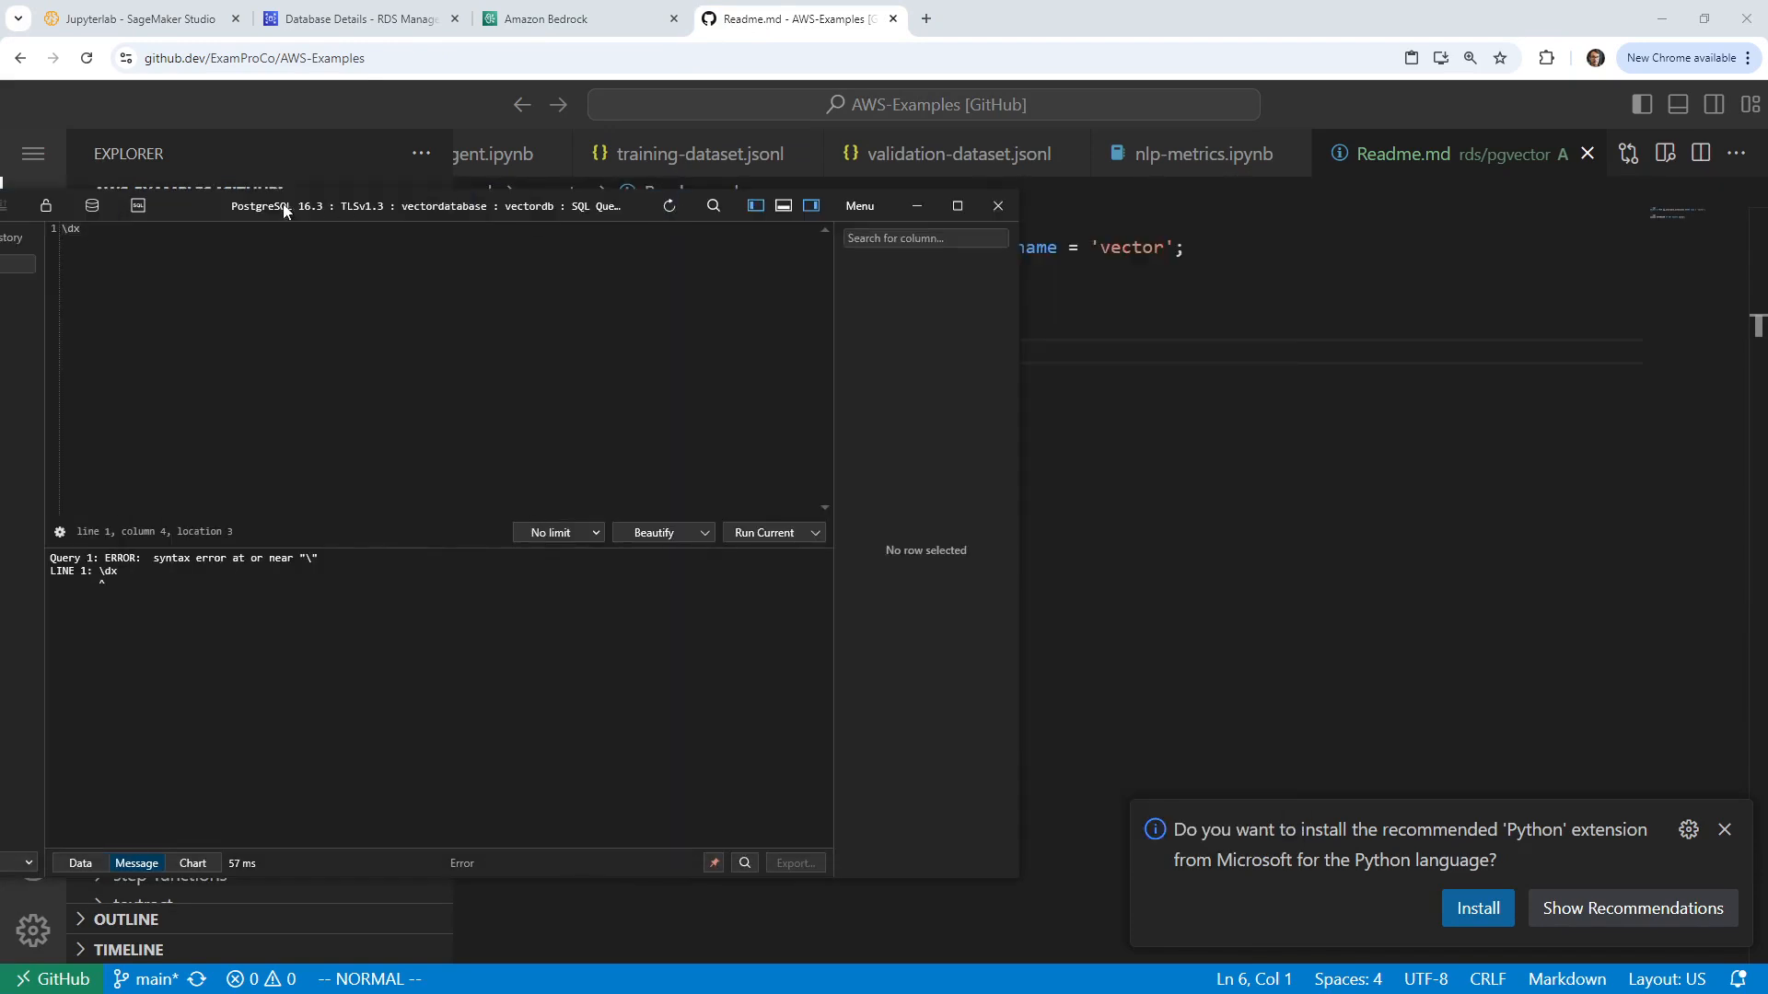
pyautogui.moveTo(283, 210); pyautogui.dragTo(668, 210)
pyautogui.hotkey('ctrl', 'v')
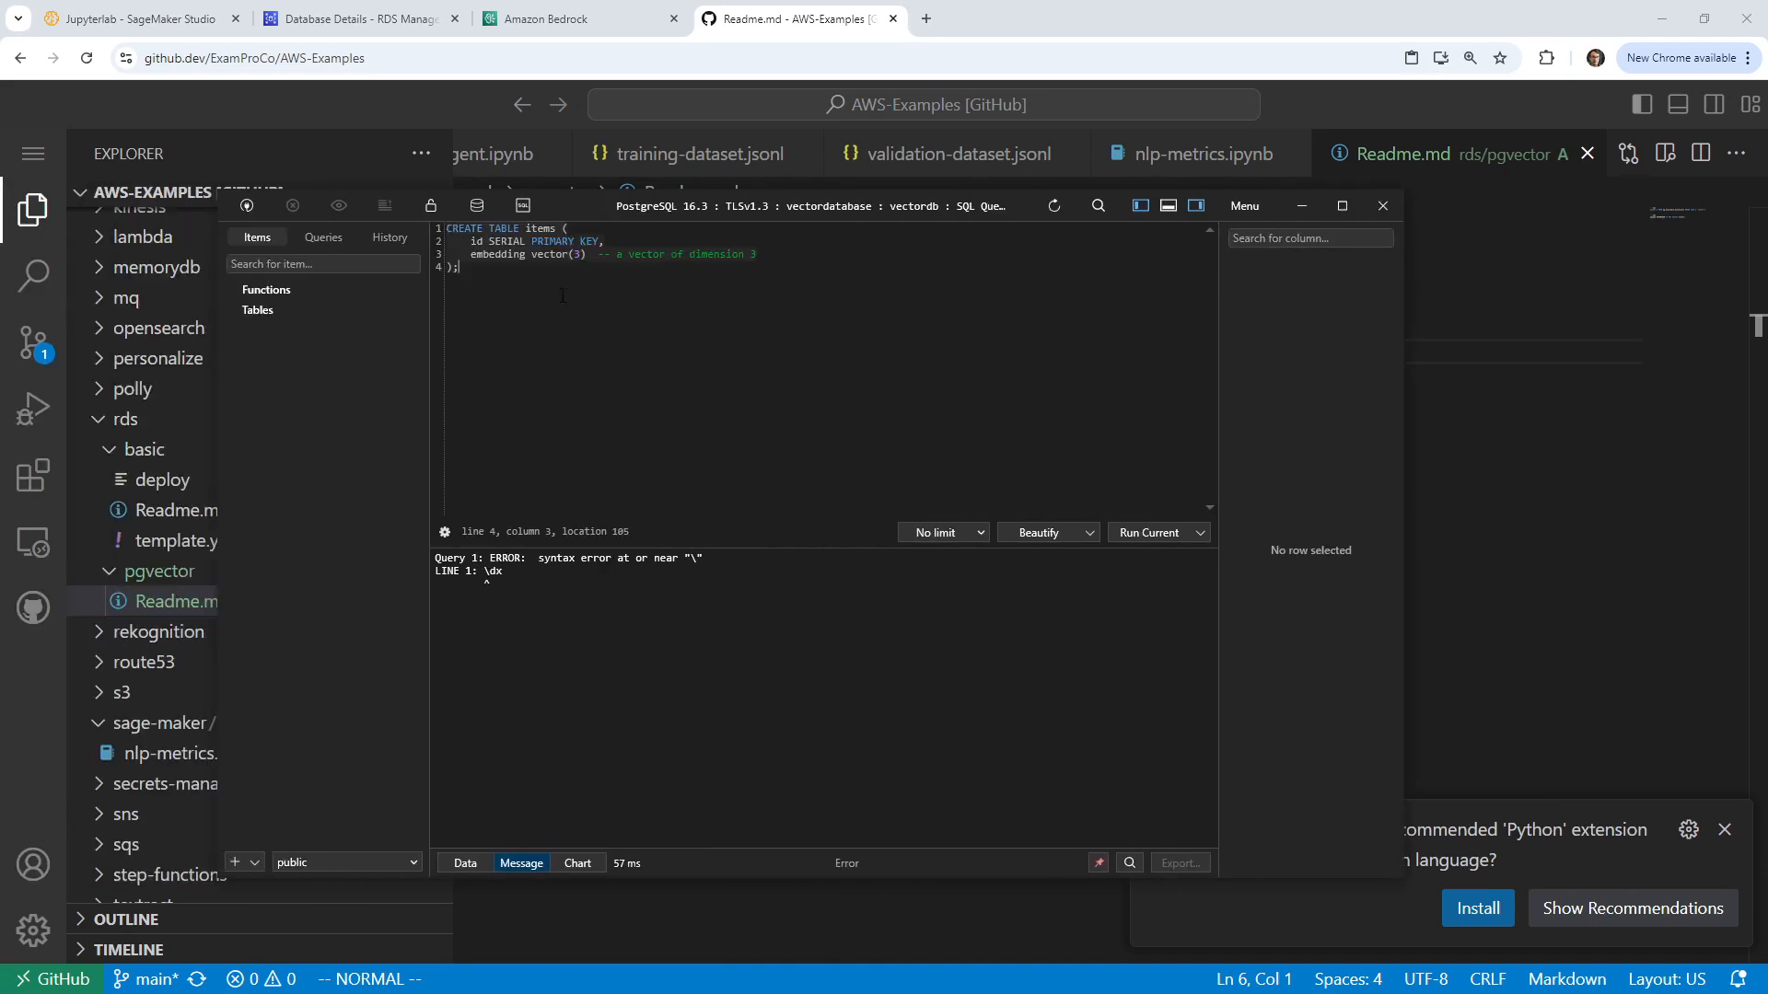
pyautogui.scroll(5, 609, 273)
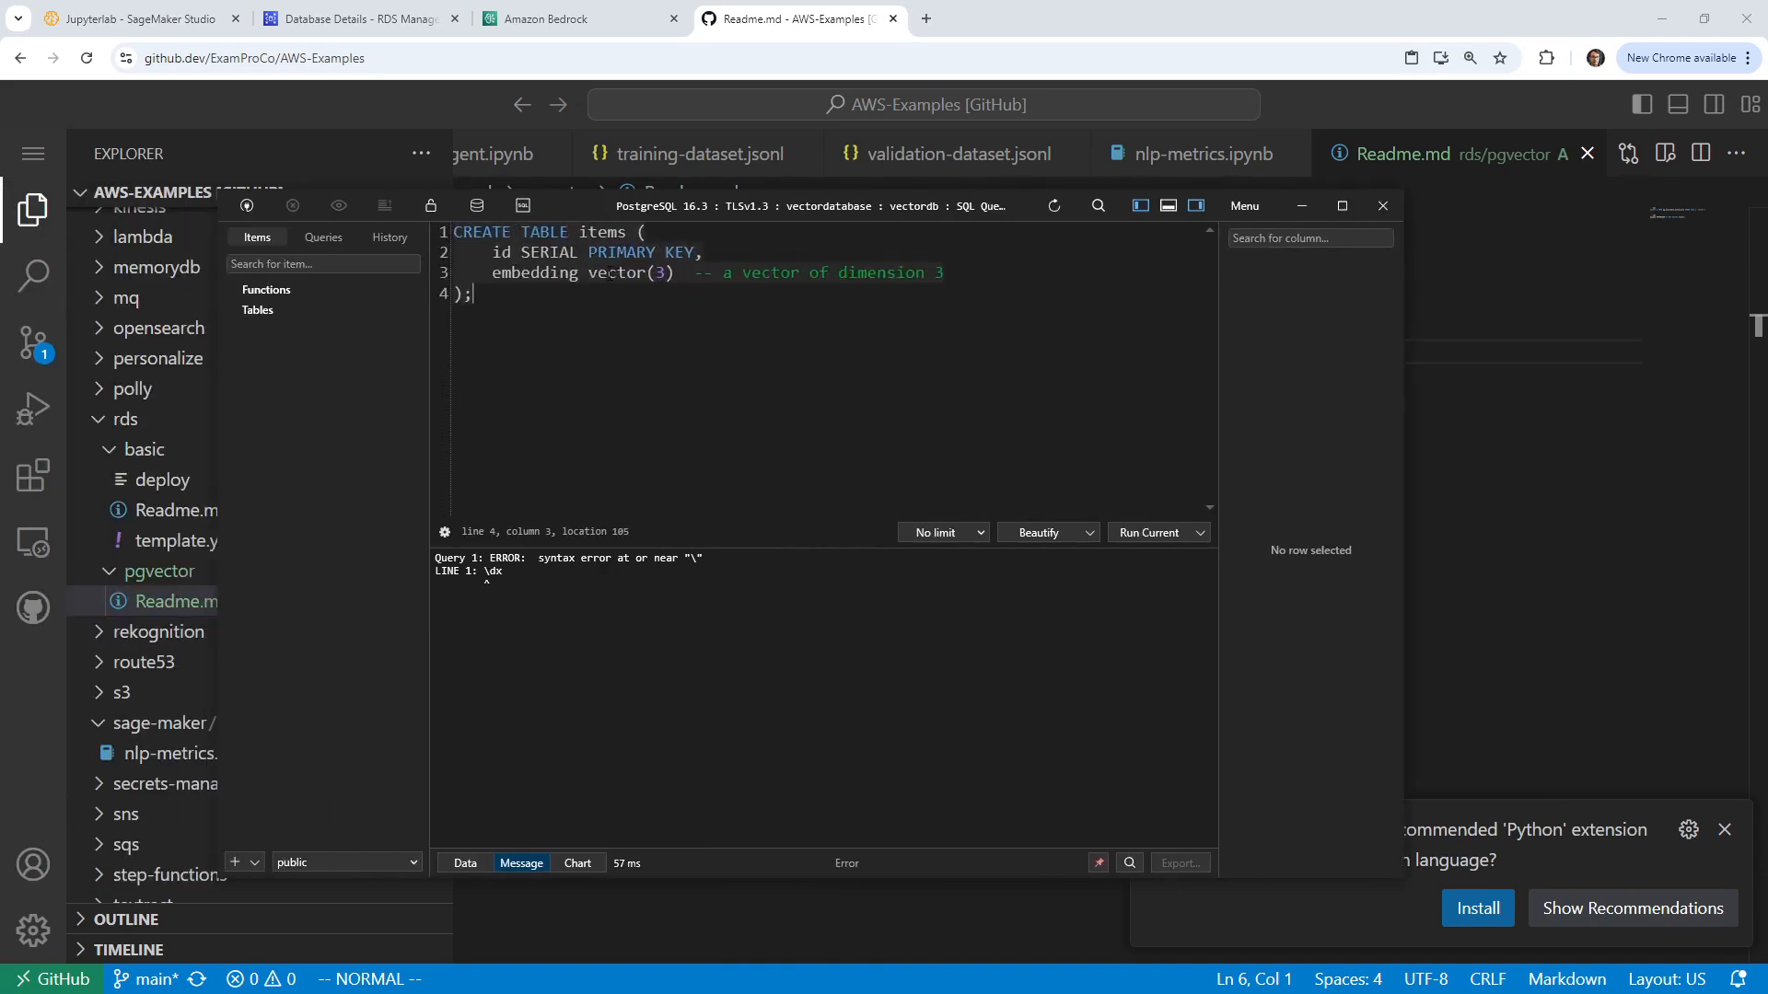
pyautogui.scroll(1, 610, 274)
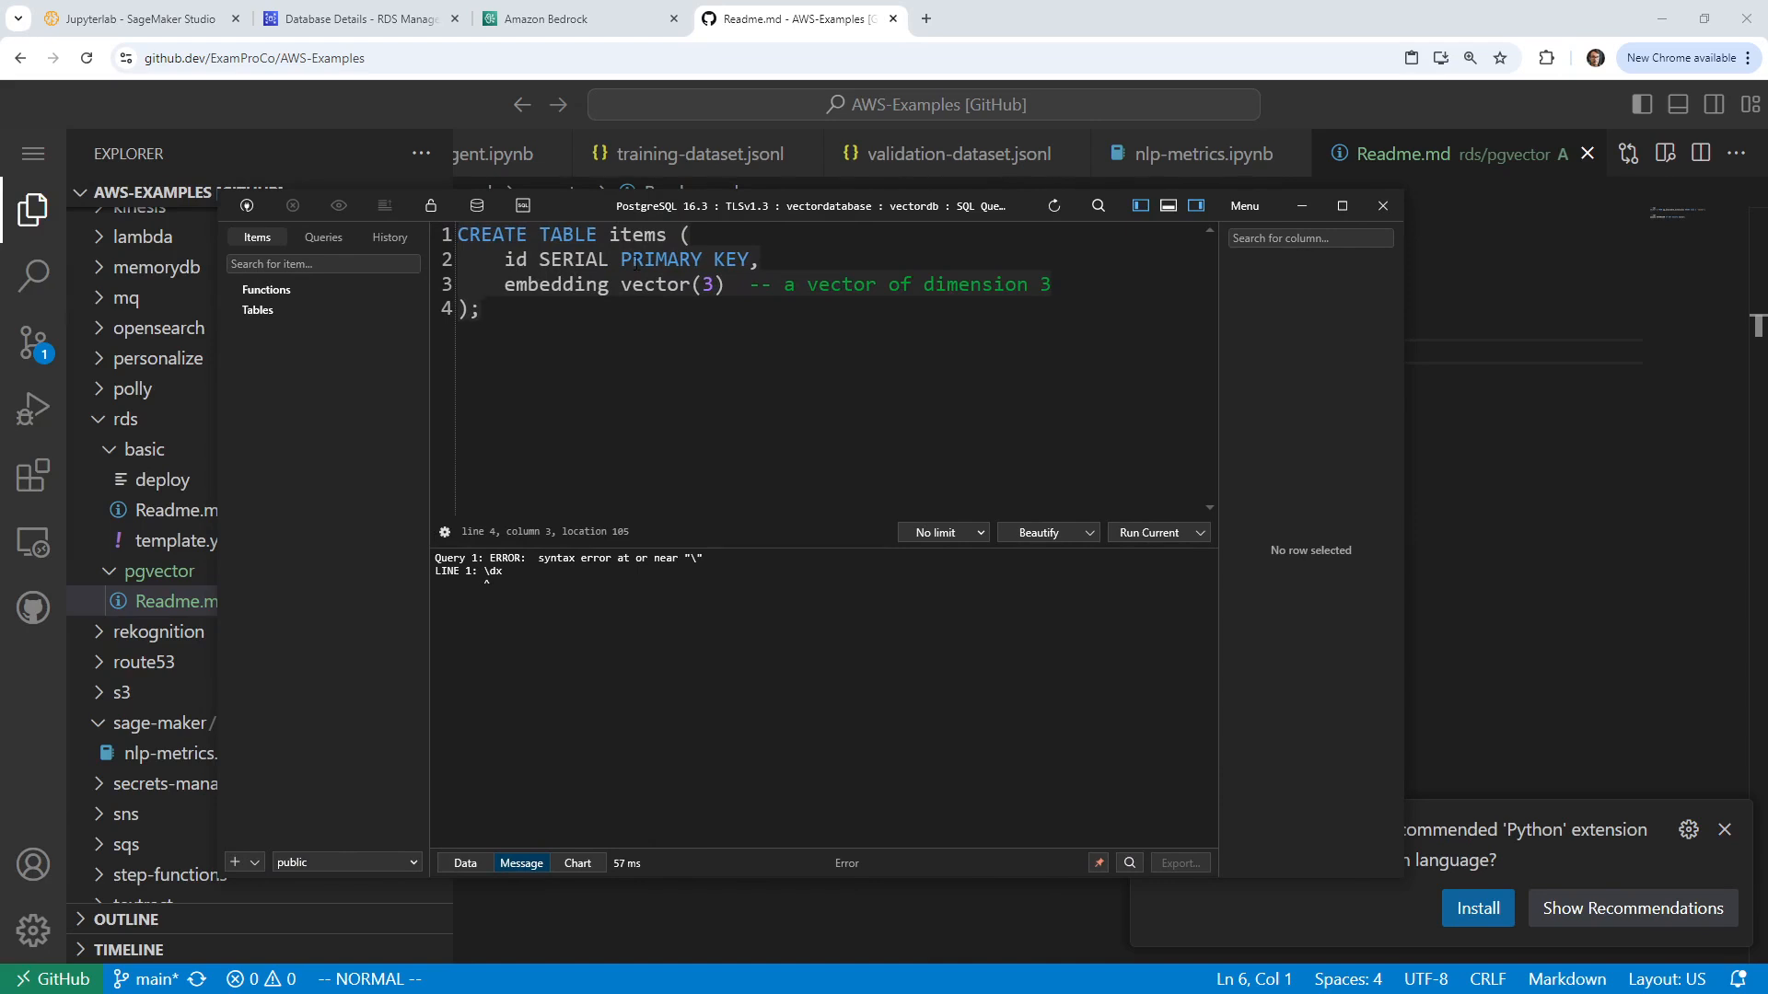
pyautogui.doubleClick(556, 285)
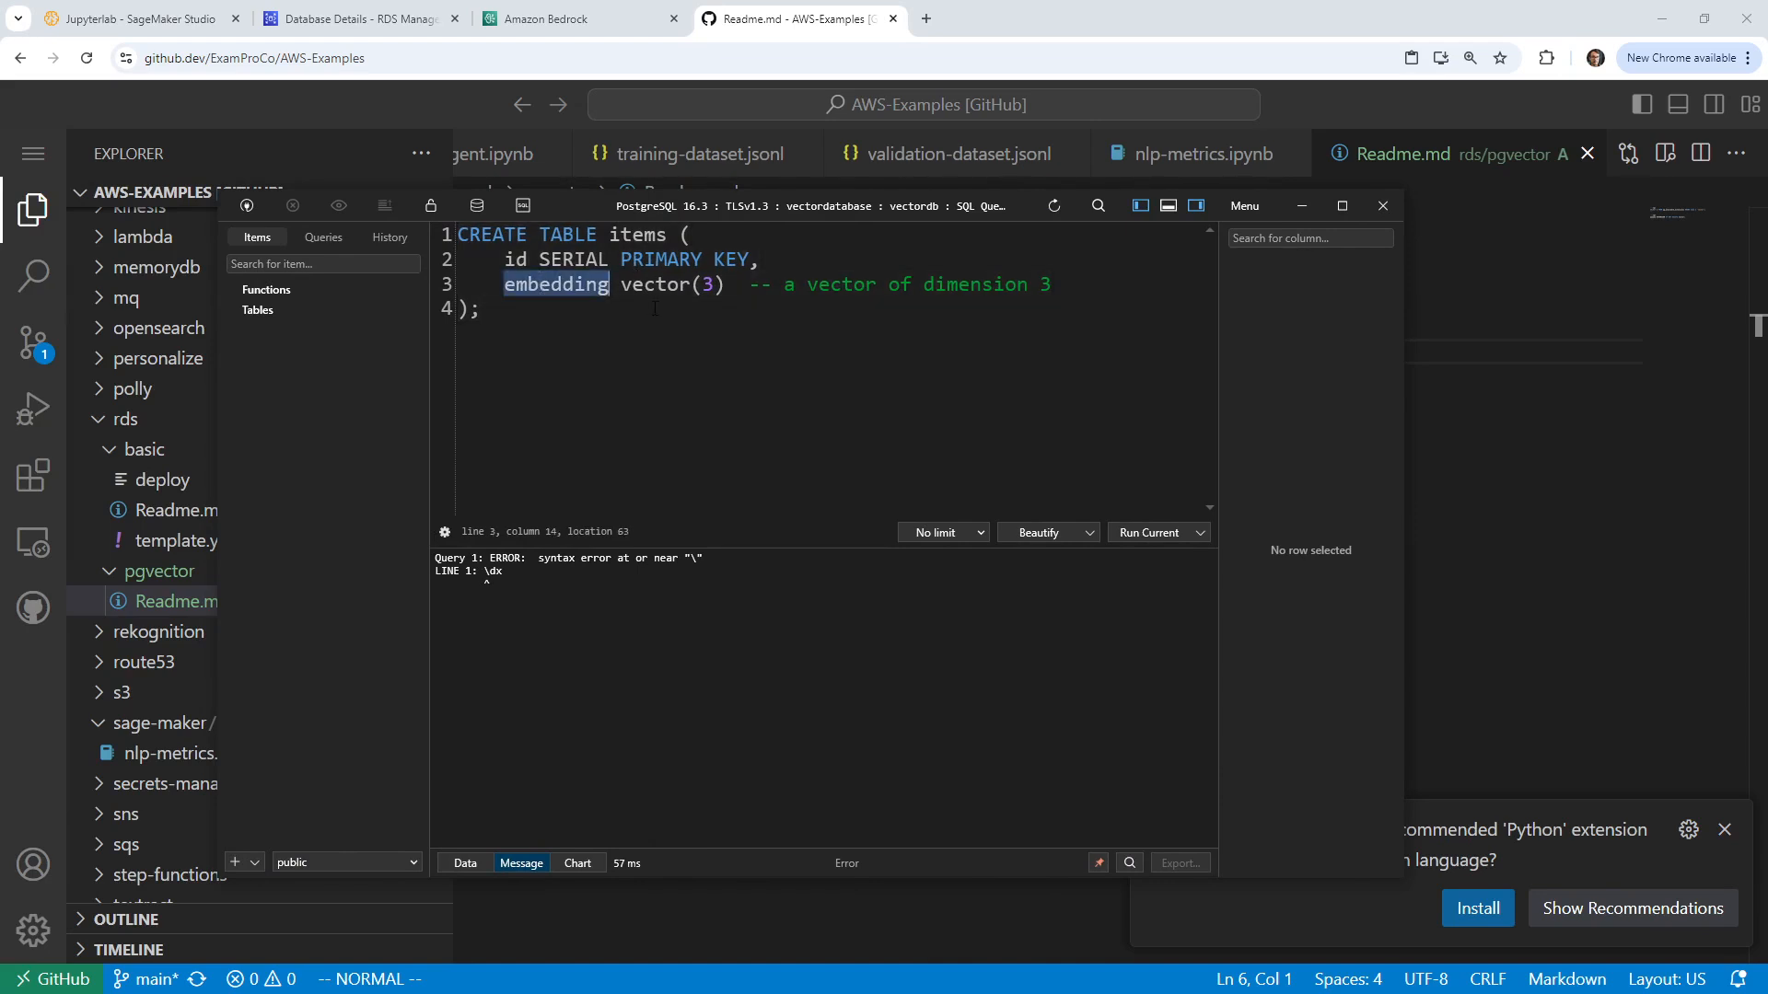
pyautogui.click(622, 276)
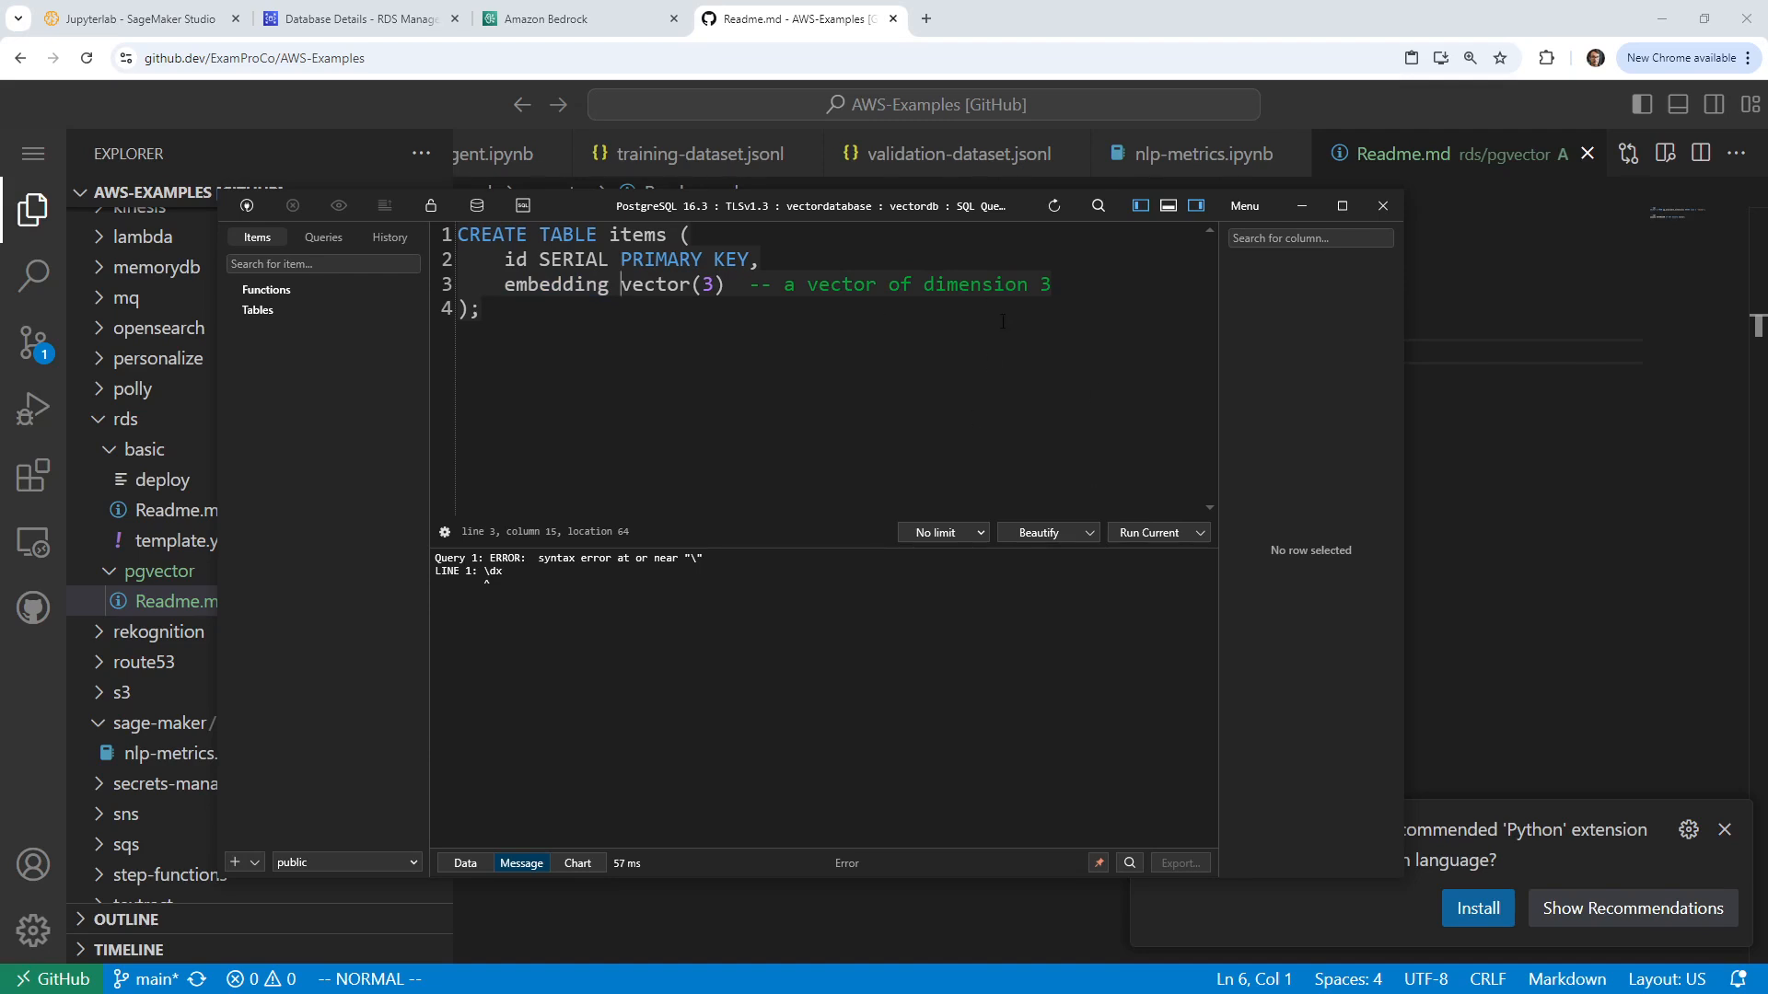
pyautogui.click(1133, 534)
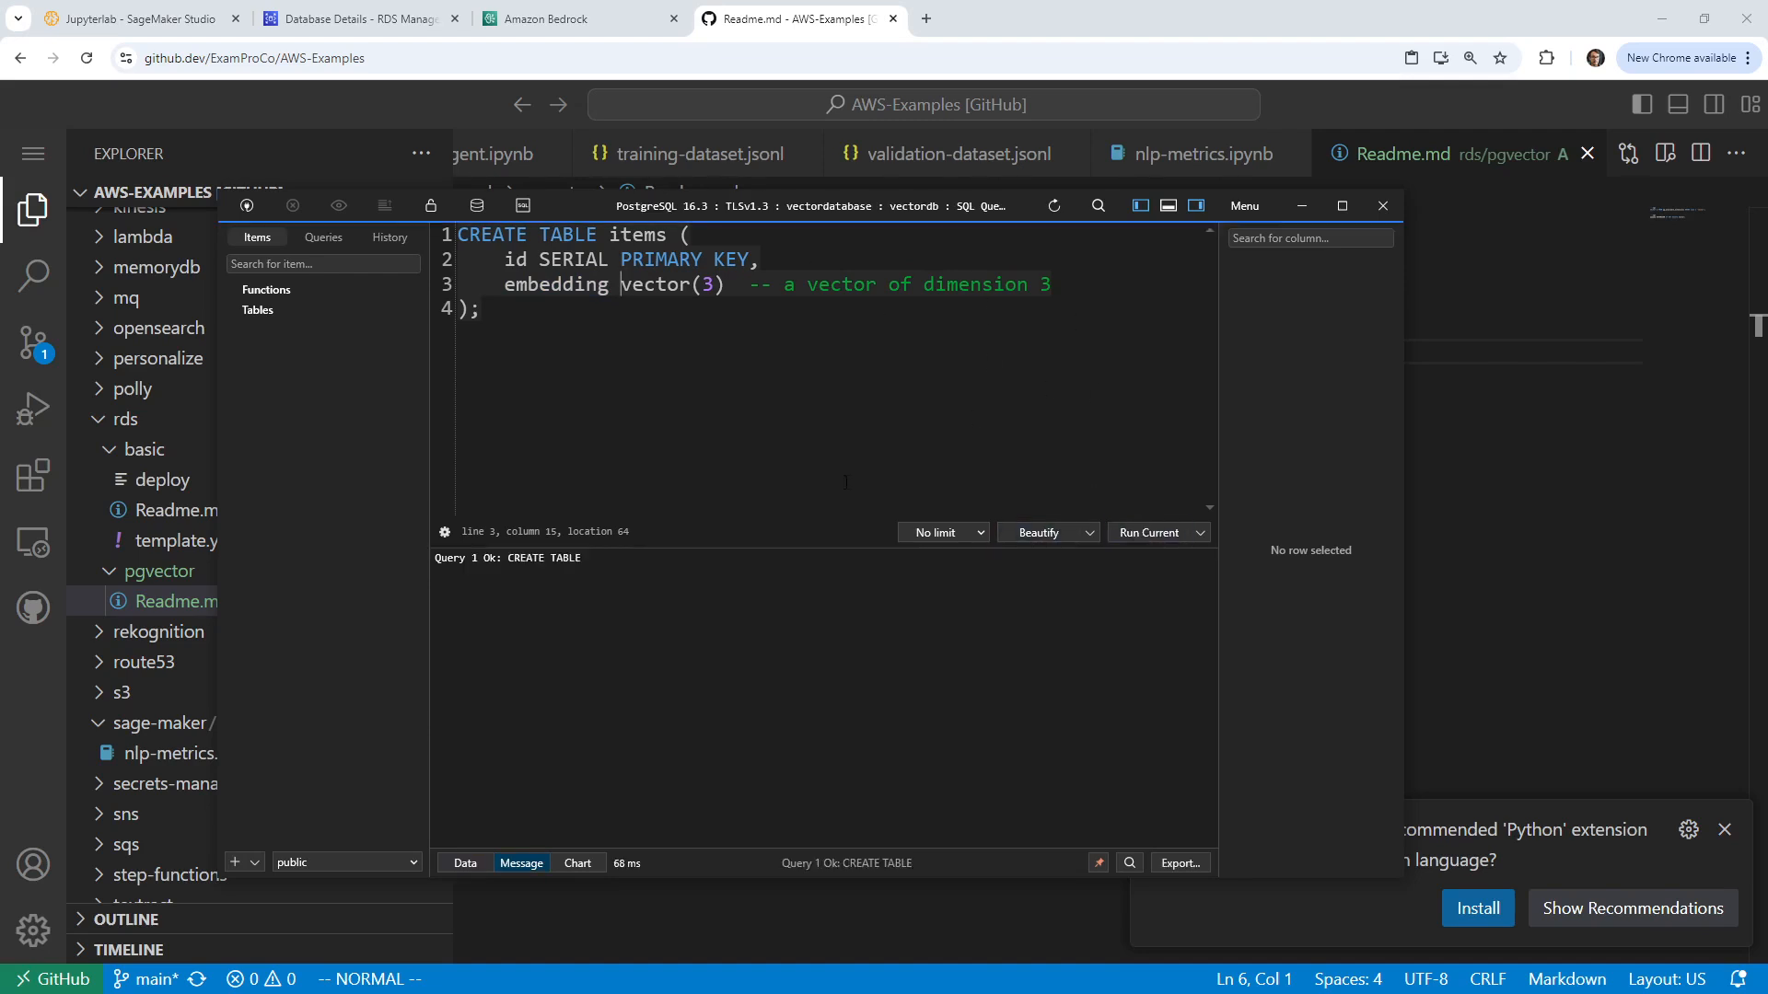
# Step: Copy the CREATE TABLE items statement into a new sql code block at the end of the Readme
pyautogui.moveTo(481, 309); pyautogui.dragTo(0, 175)
pyautogui.hotkey('ctrl', 'c')
pyautogui.click(801, 398)
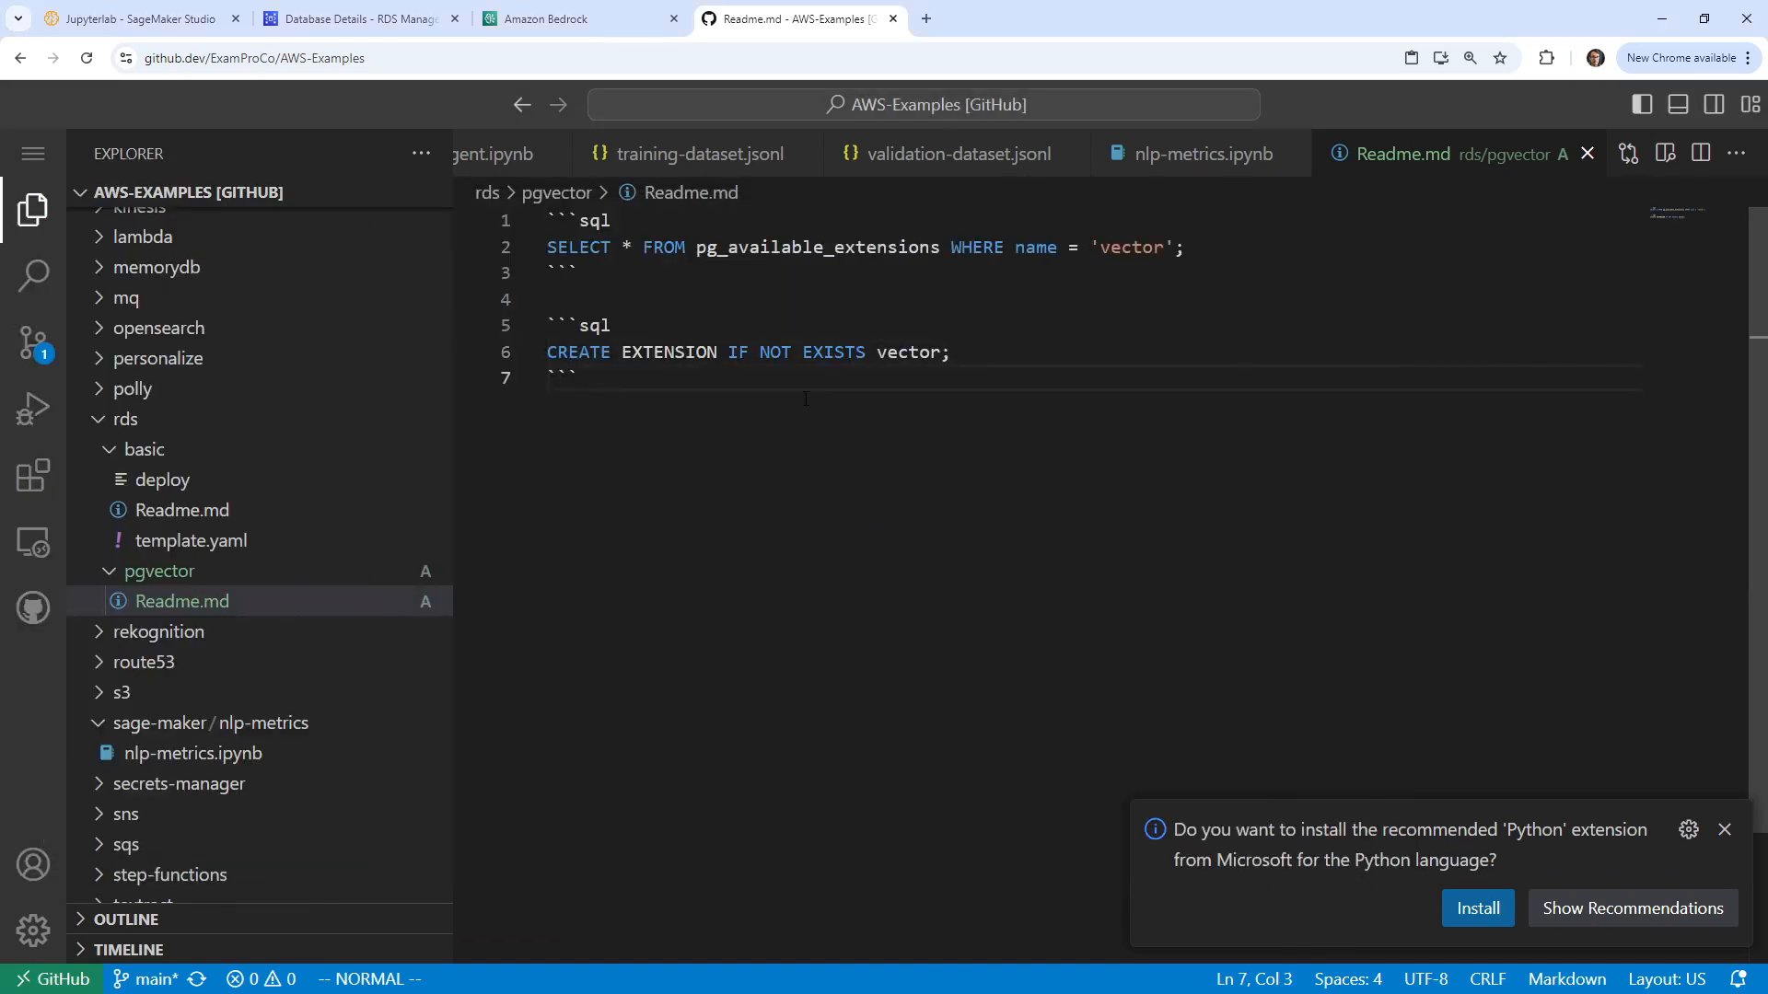
pyautogui.press('o')
pyautogui.press('Return')
pyautogui.write('```s')
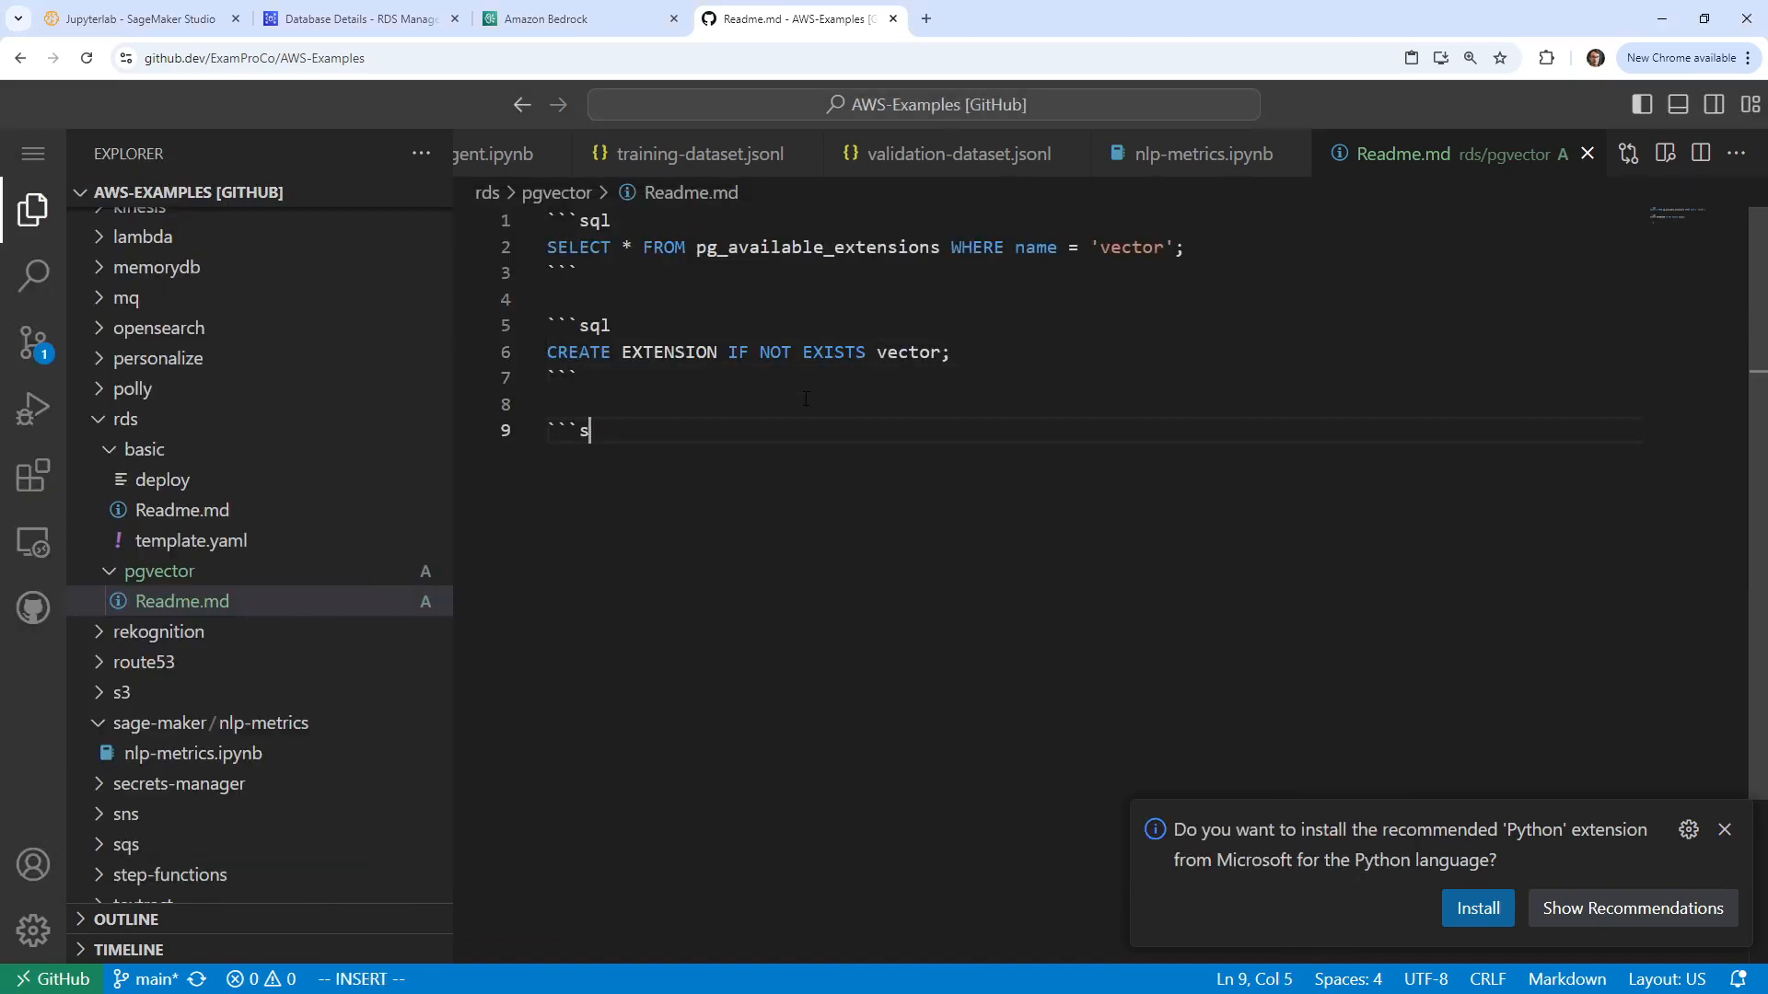
pyautogui.write('ql')
pyautogui.press('Return')
pyautogui.hotkey('ctrl', 'v')
pyautogui.press('Return')
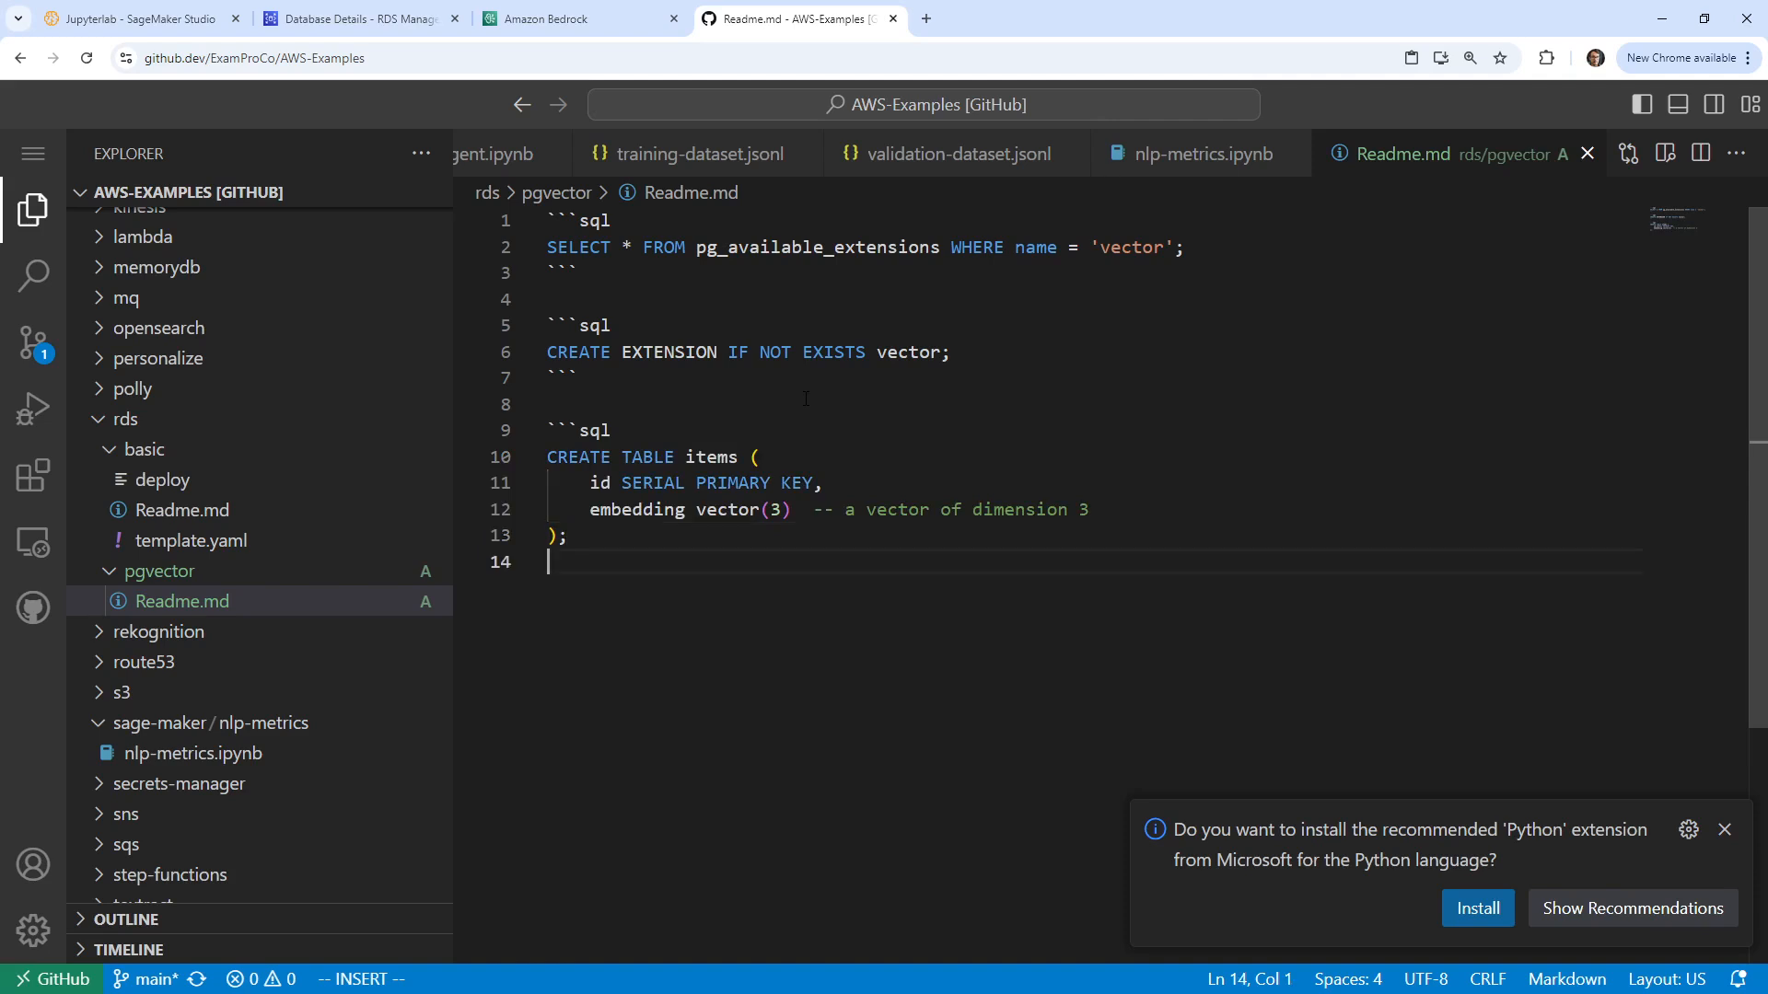
pyautogui.write('```')
# Step: Add a sql code block ending the Readme that inserts the embeddings [0.1, 0.2, 0.3], [0.4, 0.5, 0.6] and [0.7, 0.8, 0.9] into items
pyautogui.moveTo(0, 143); pyautogui.dragTo(0, 97)
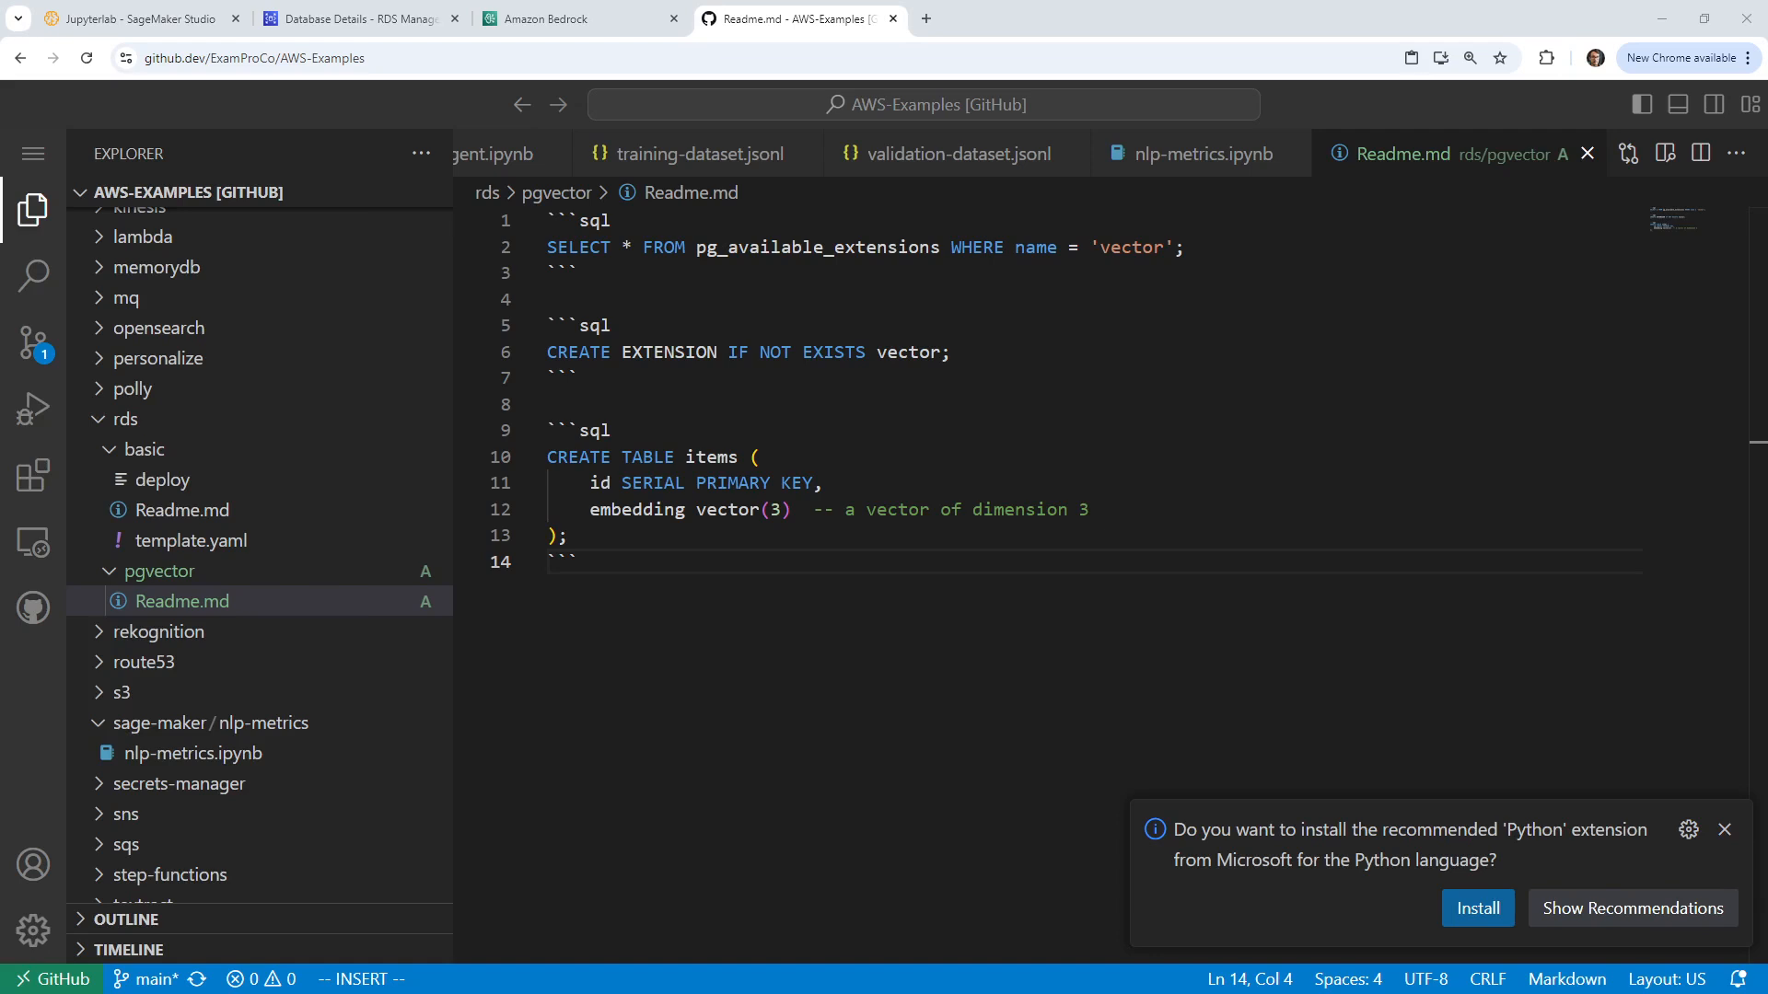
pyautogui.hotkey('alt', 'Tab')
pyautogui.moveTo(2, 175); pyautogui.dragTo(363, 228)
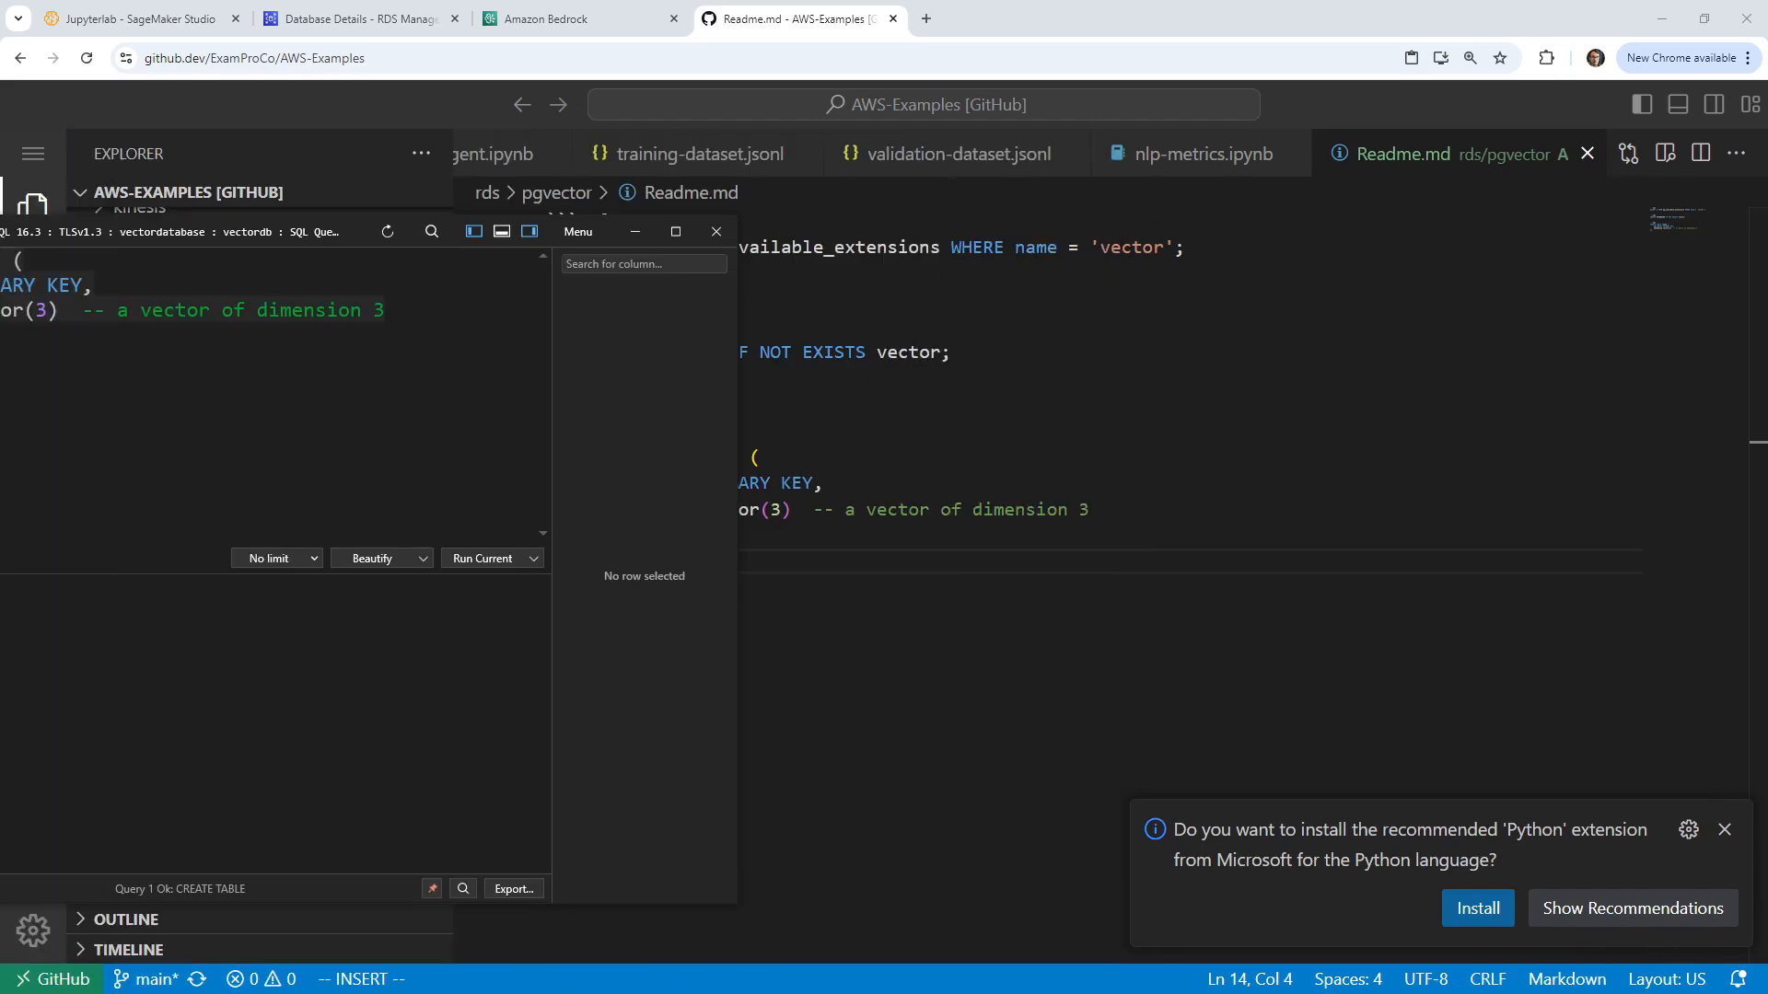
pyautogui.click(754, 579)
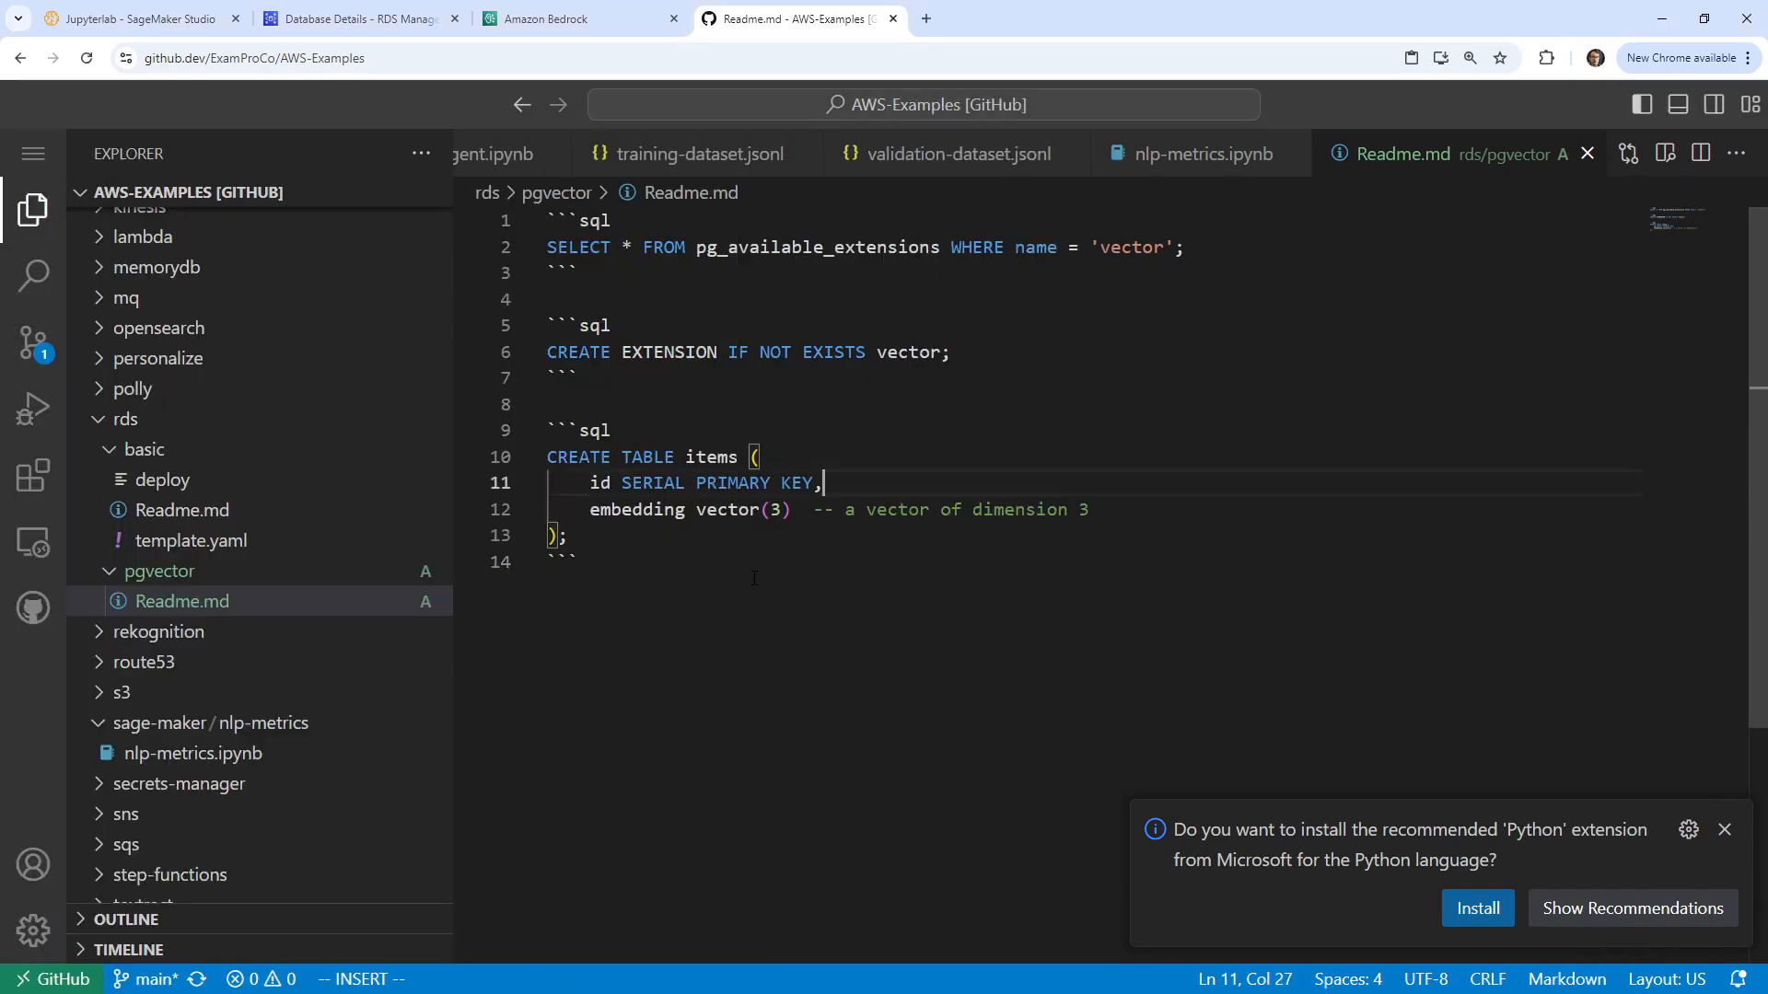
pyautogui.press('Return')
pyautogui.press('Return')
pyautogui.write('```sql')
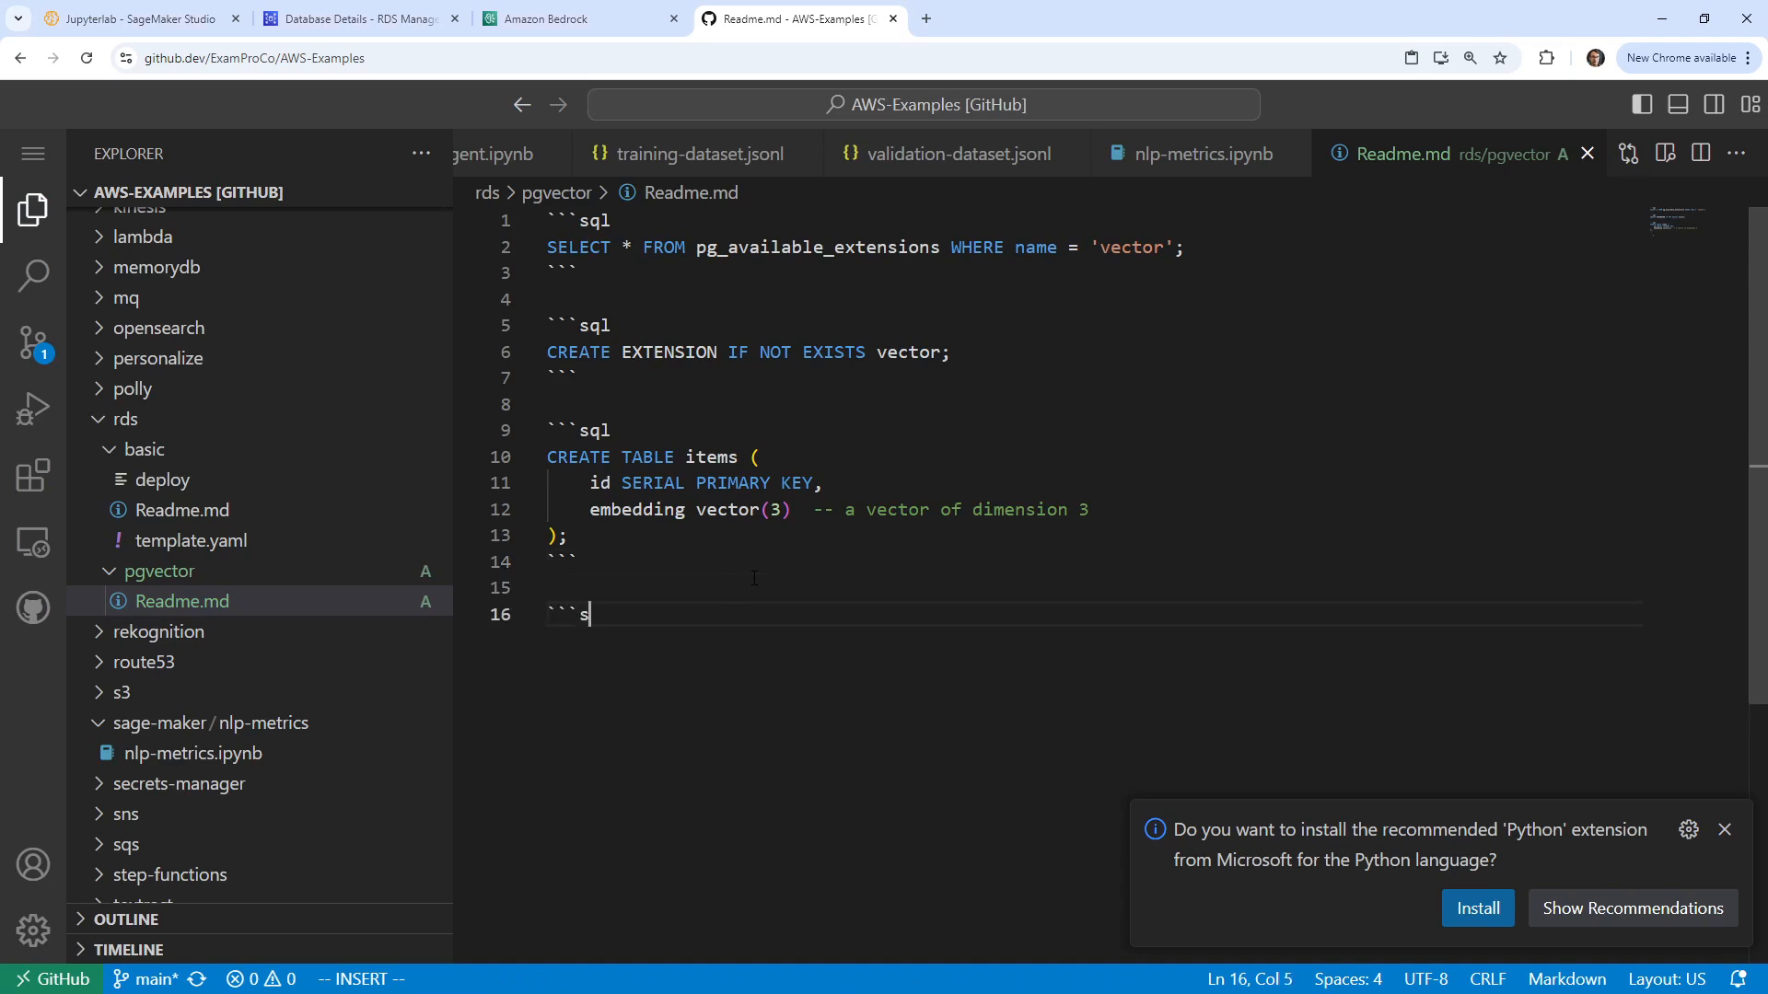
pyautogui.press('Return')
pyautogui.write("INSERT INTO items (embedding) VALUES     ('[0.1, 0.2, 0.3]'),     ('[0.4, 0.5, 0.6]'),     ('[0.7, 0.8, 0.9]');")
pyautogui.press('Return')
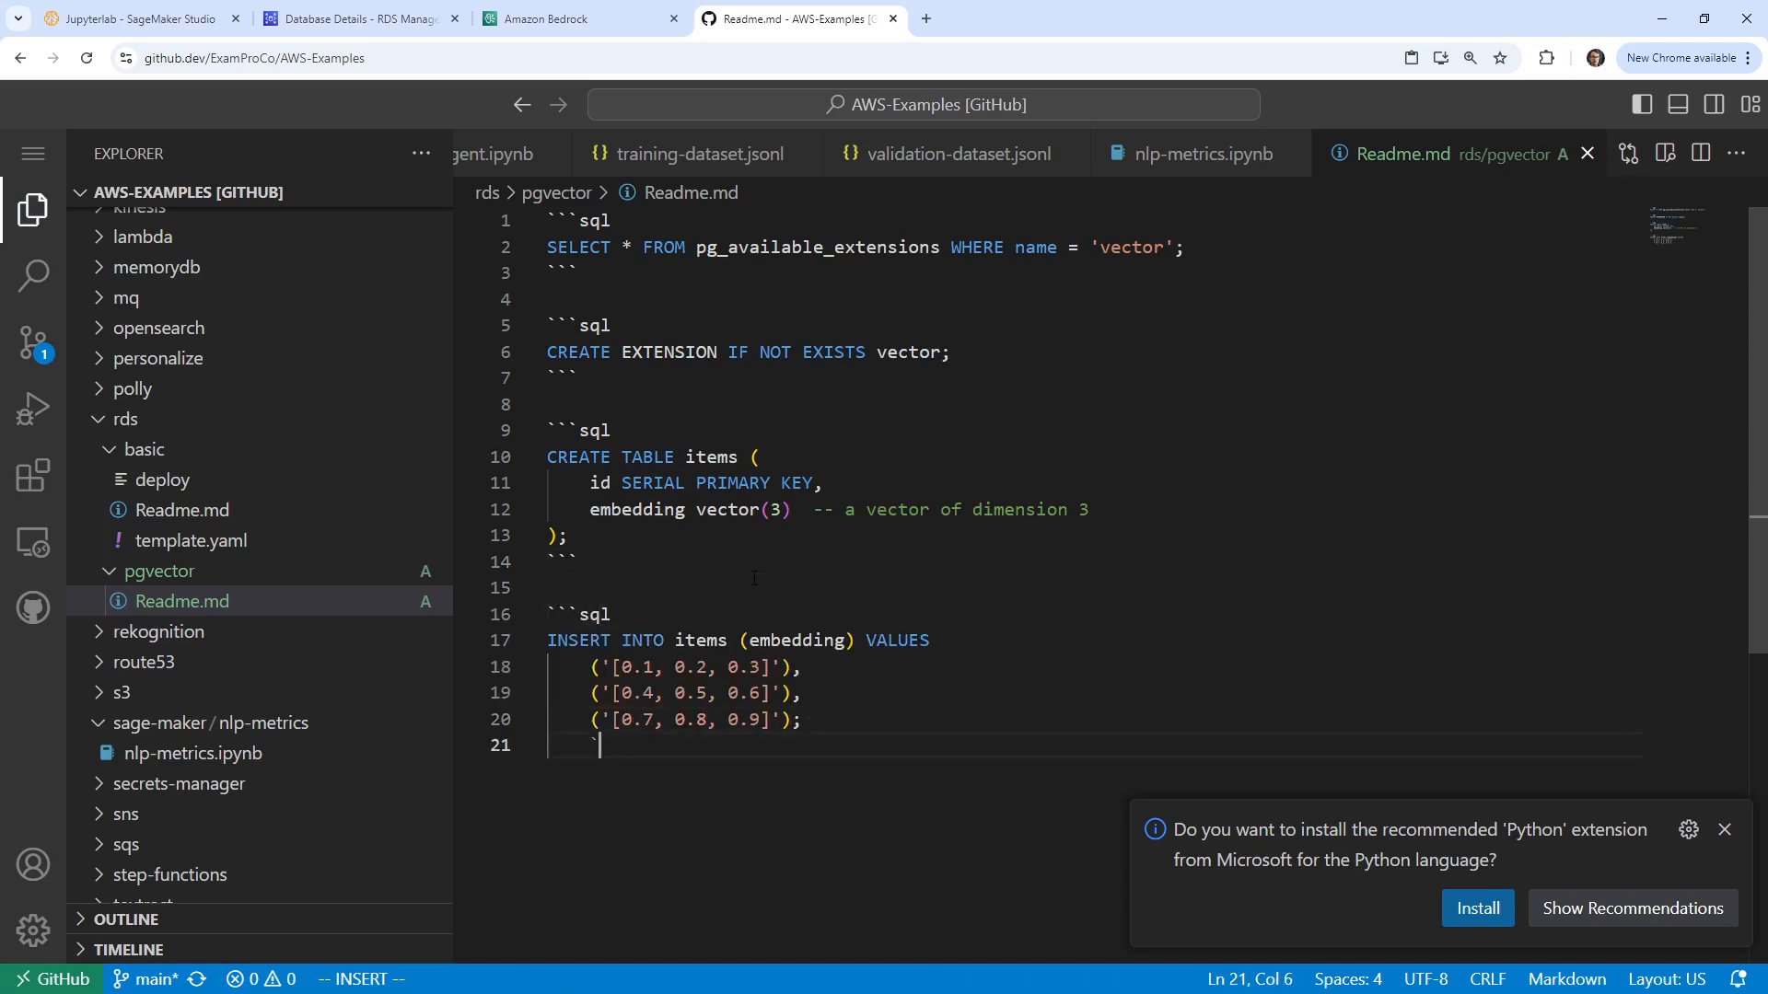
pyautogui.write('````')
# Step: Copy the INSERT INTO items statement from the Readme, replace the query in TablePlus with it and run it
pyautogui.moveTo(815, 720); pyautogui.dragTo(549, 642)
pyautogui.hotkey('ctrl', 'c')
pyautogui.hotkey('alt', 'Tab')
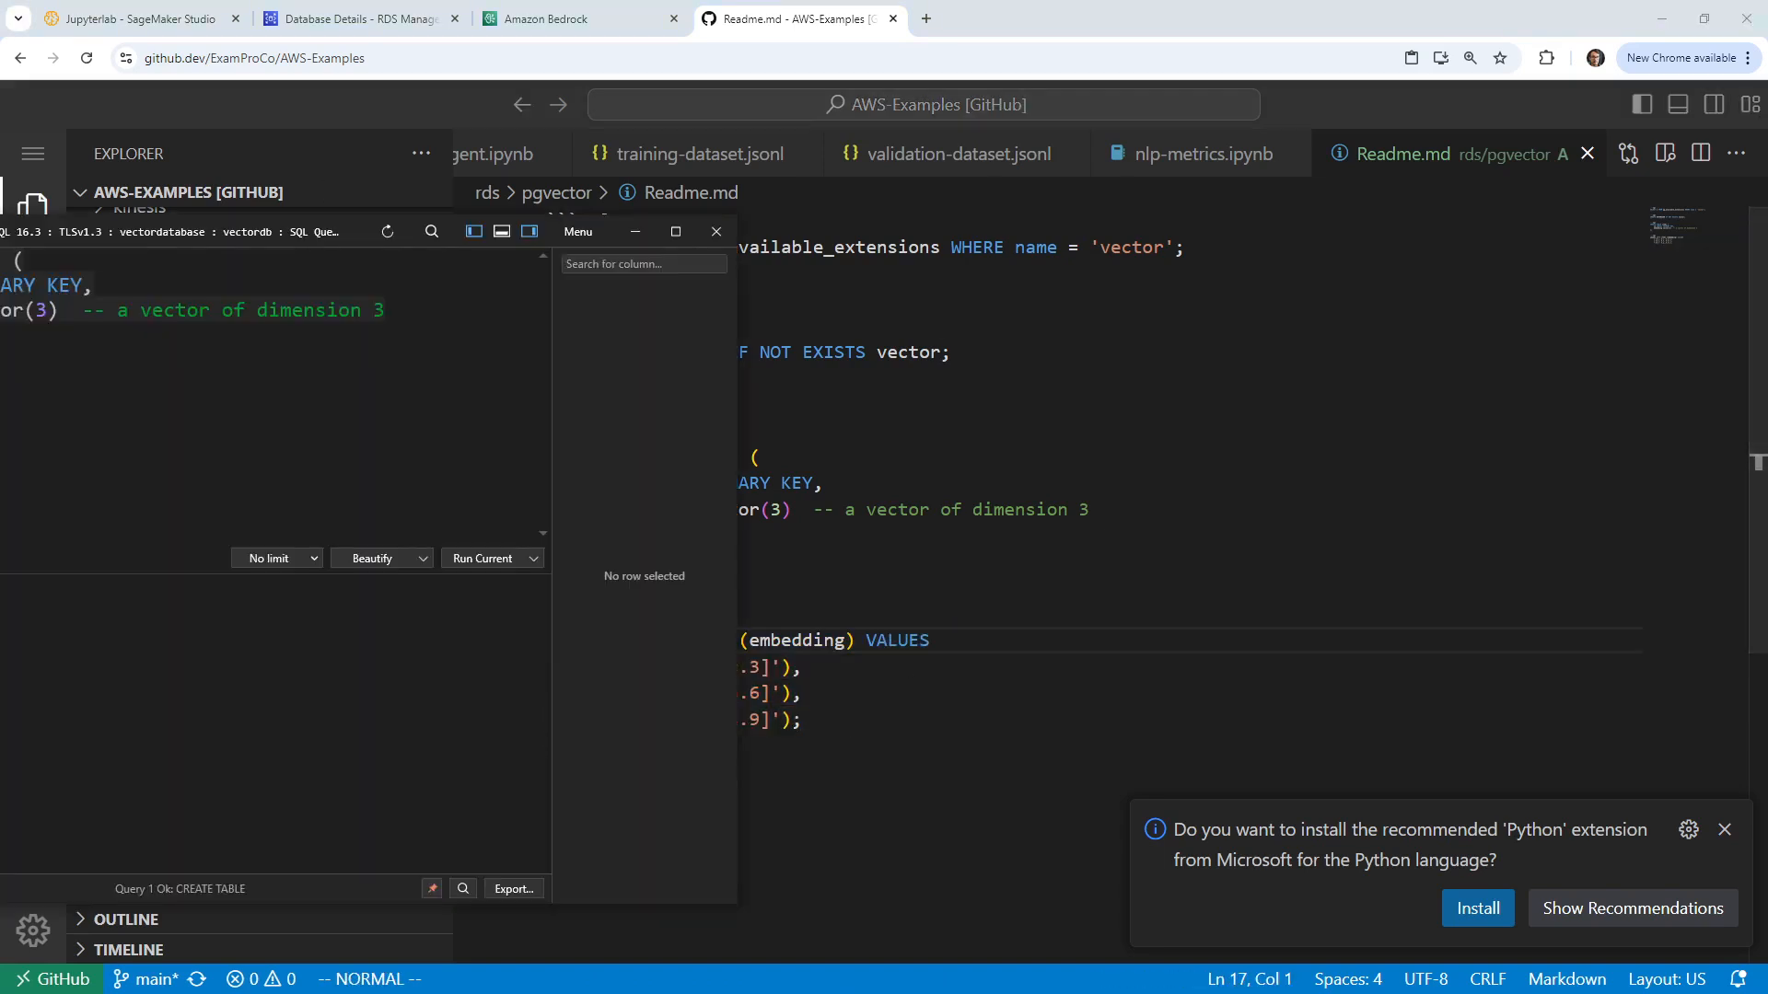
pyautogui.hotkey('ctrl', 'a')
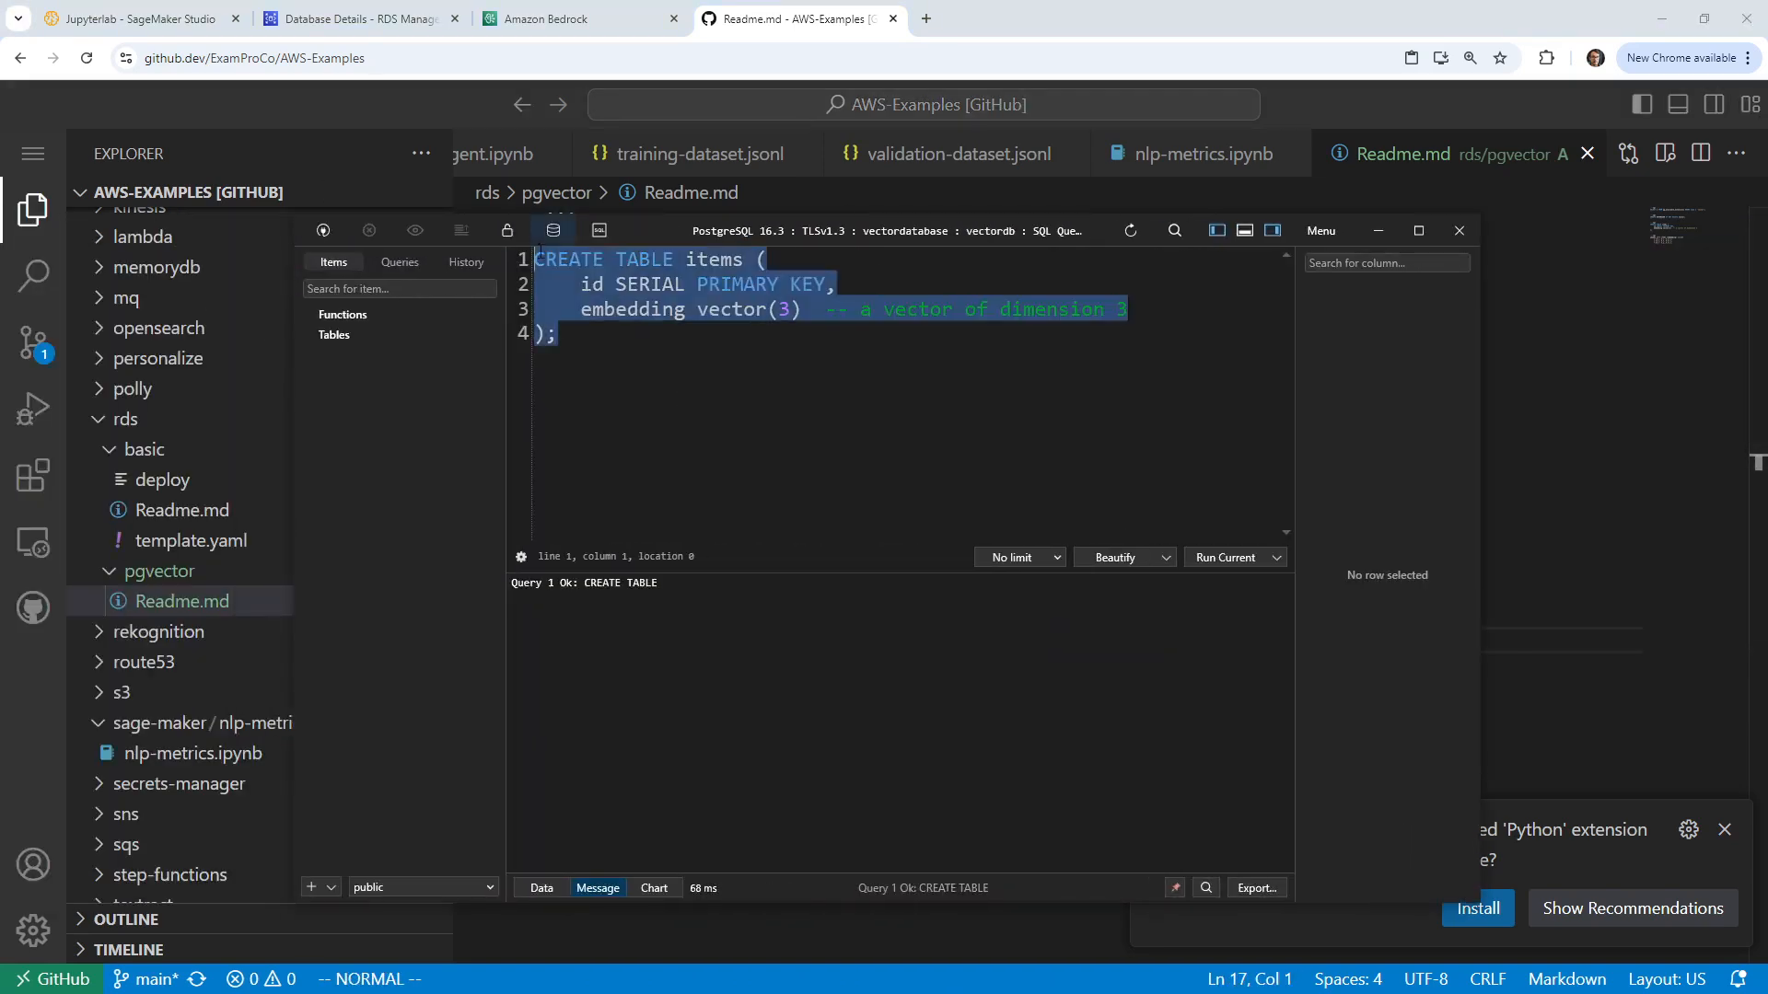
pyautogui.hotkey('ctrl', 'v')
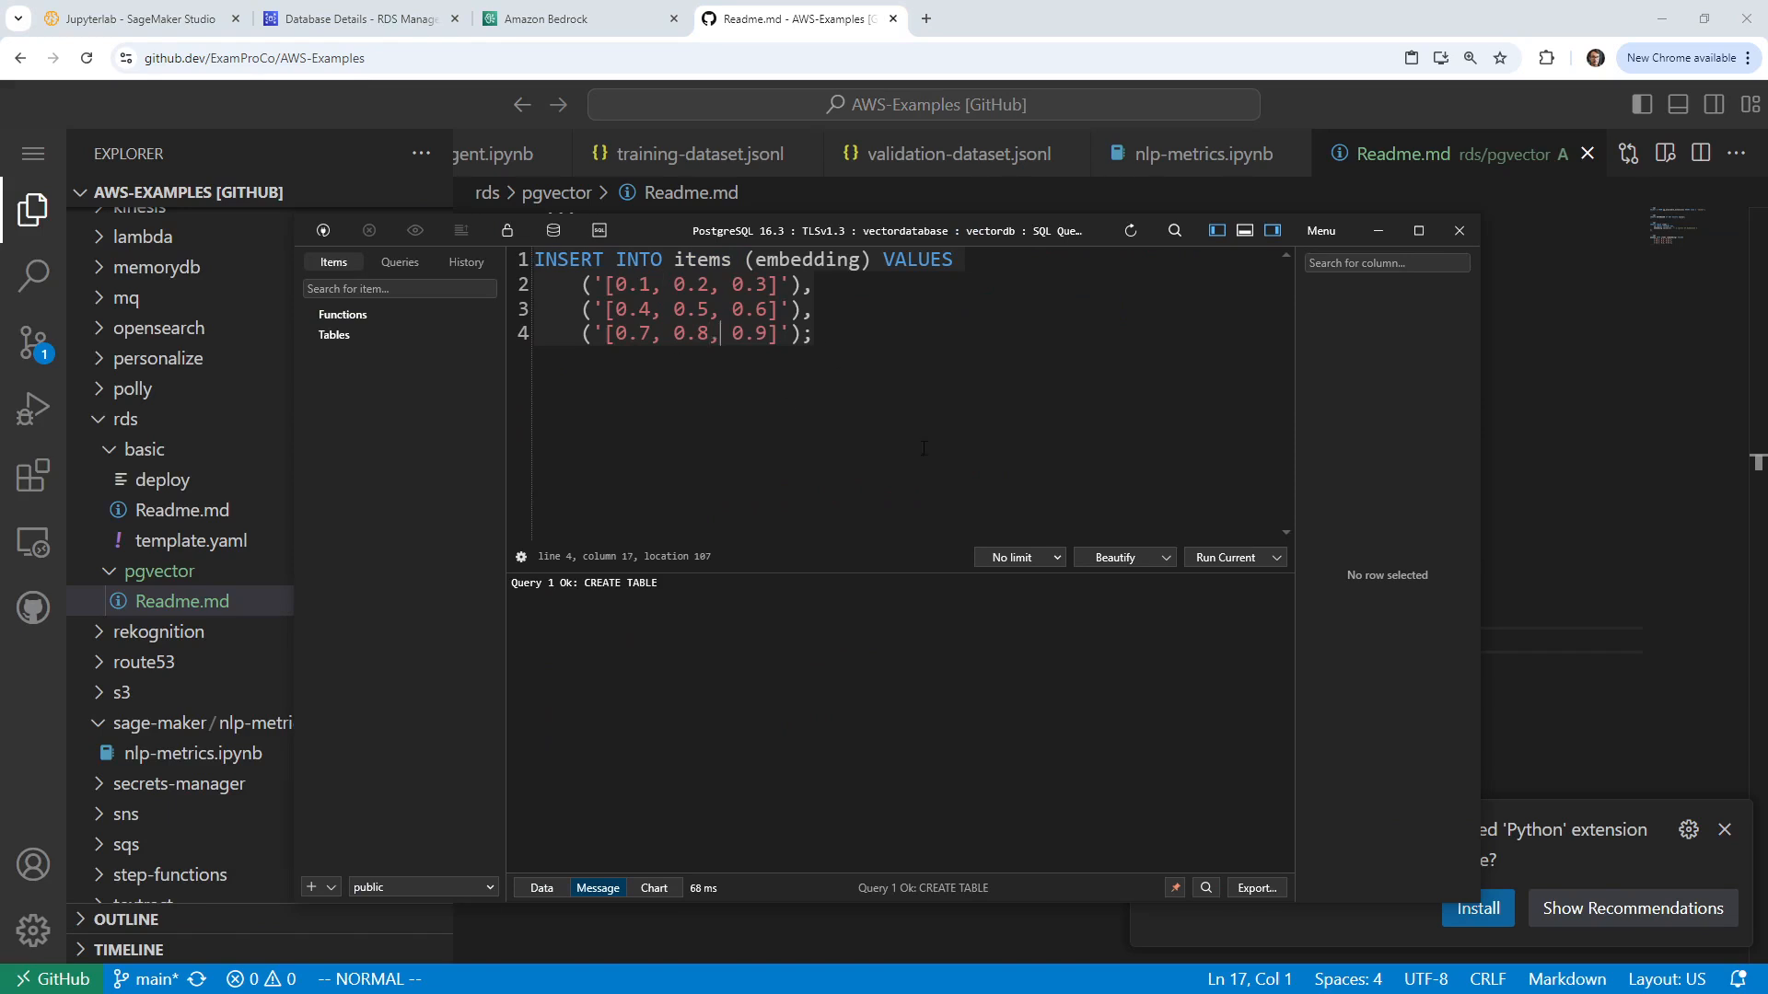
pyautogui.hotkey('ctrl', 'Return')
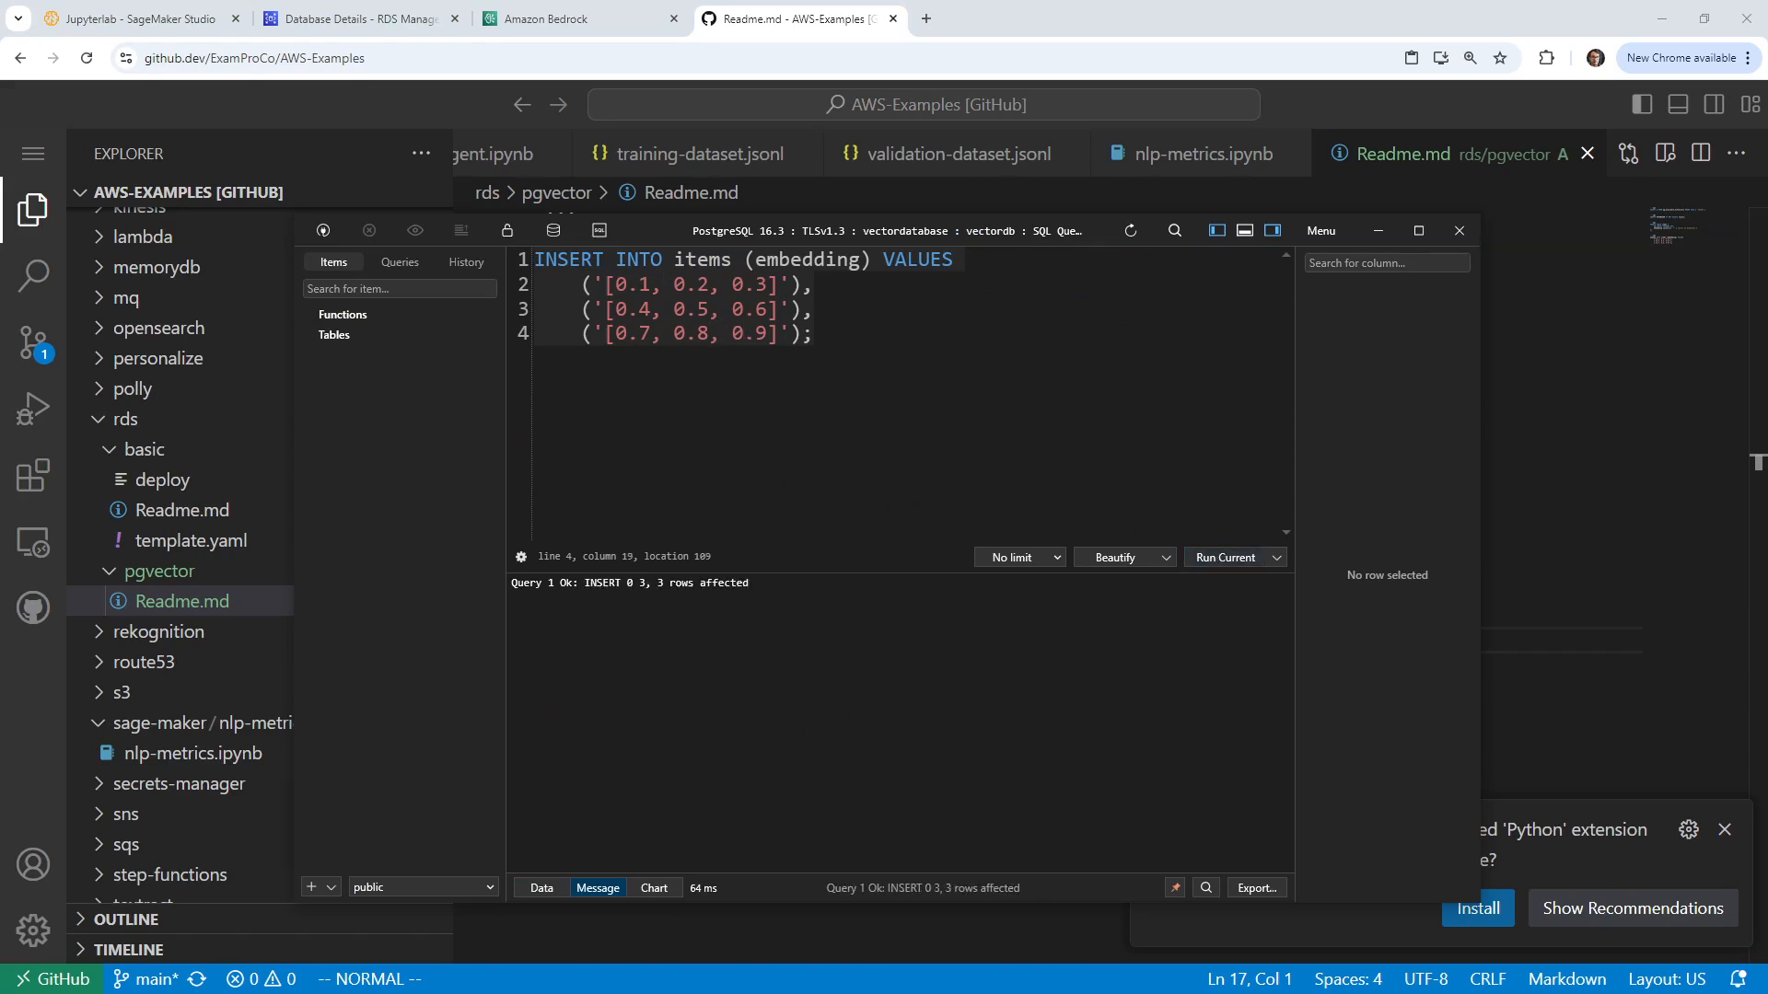
# Step: Replace the query in the SQL editor with SELECT * FROM items; and run it
pyautogui.moveTo(1099, 230); pyautogui.dragTo(541, 255)
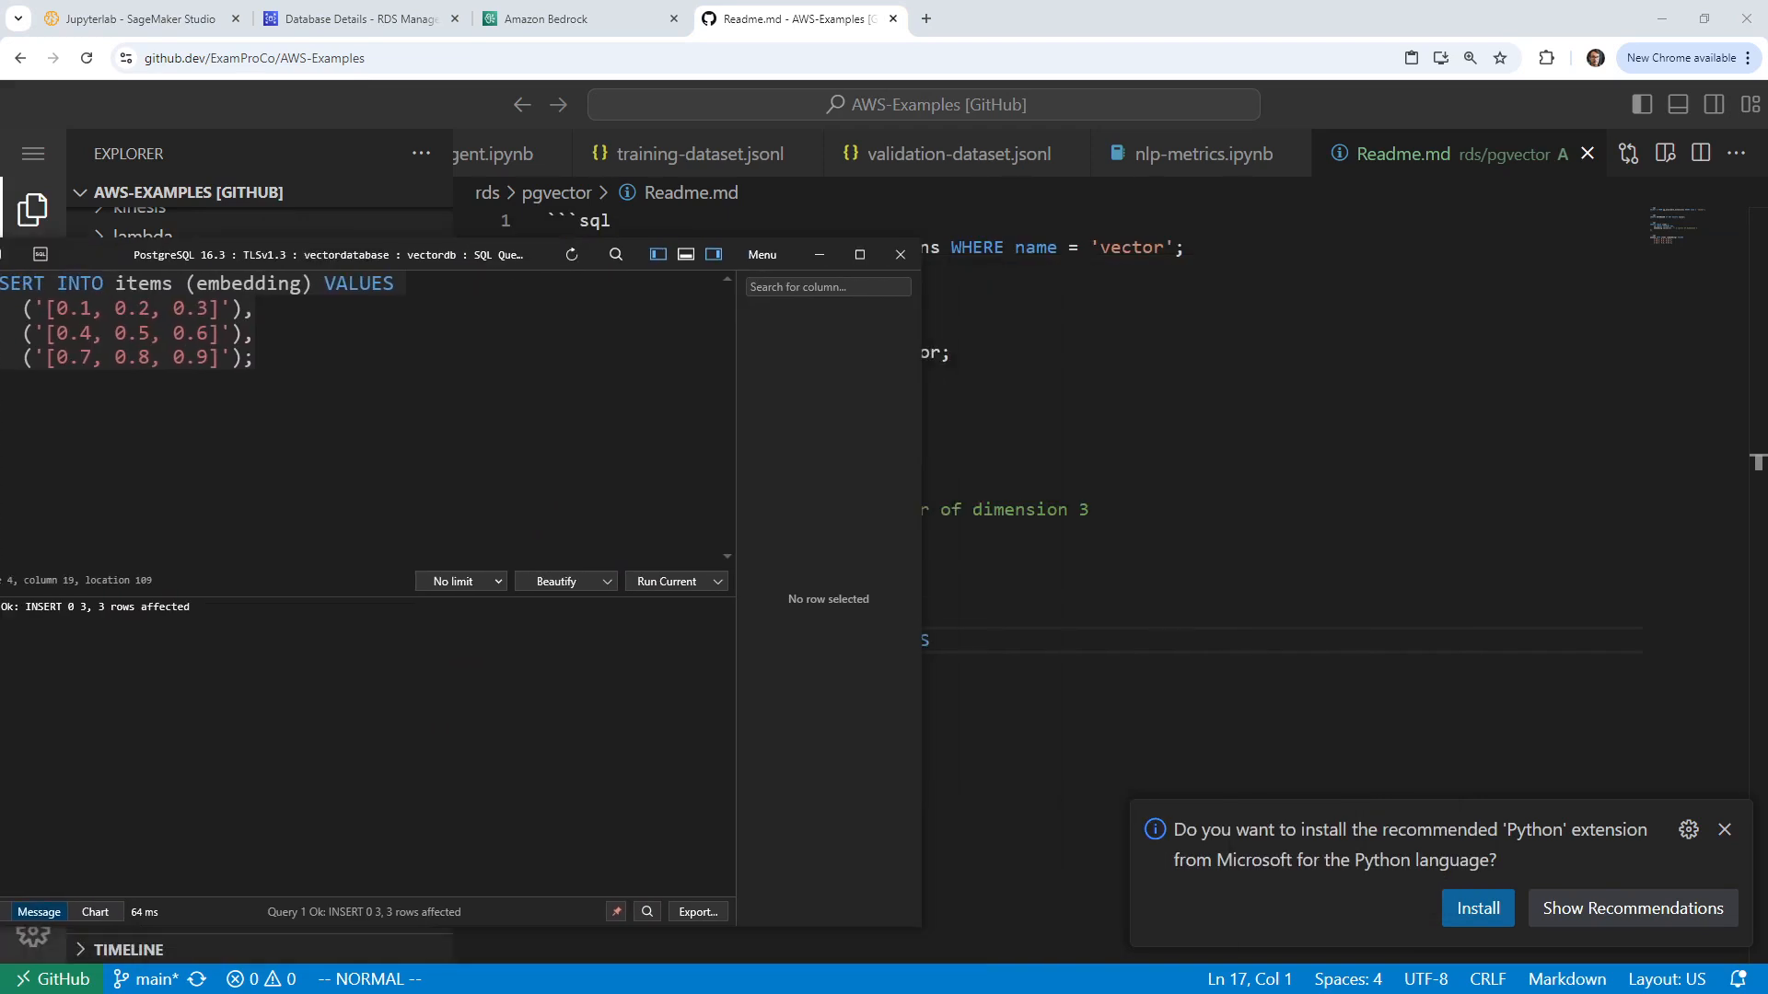
pyautogui.moveTo(549, 258); pyautogui.dragTo(1053, 218)
pyautogui.hotkey('ctrl', 'a')
pyautogui.hotkey('ctrl', 'v')
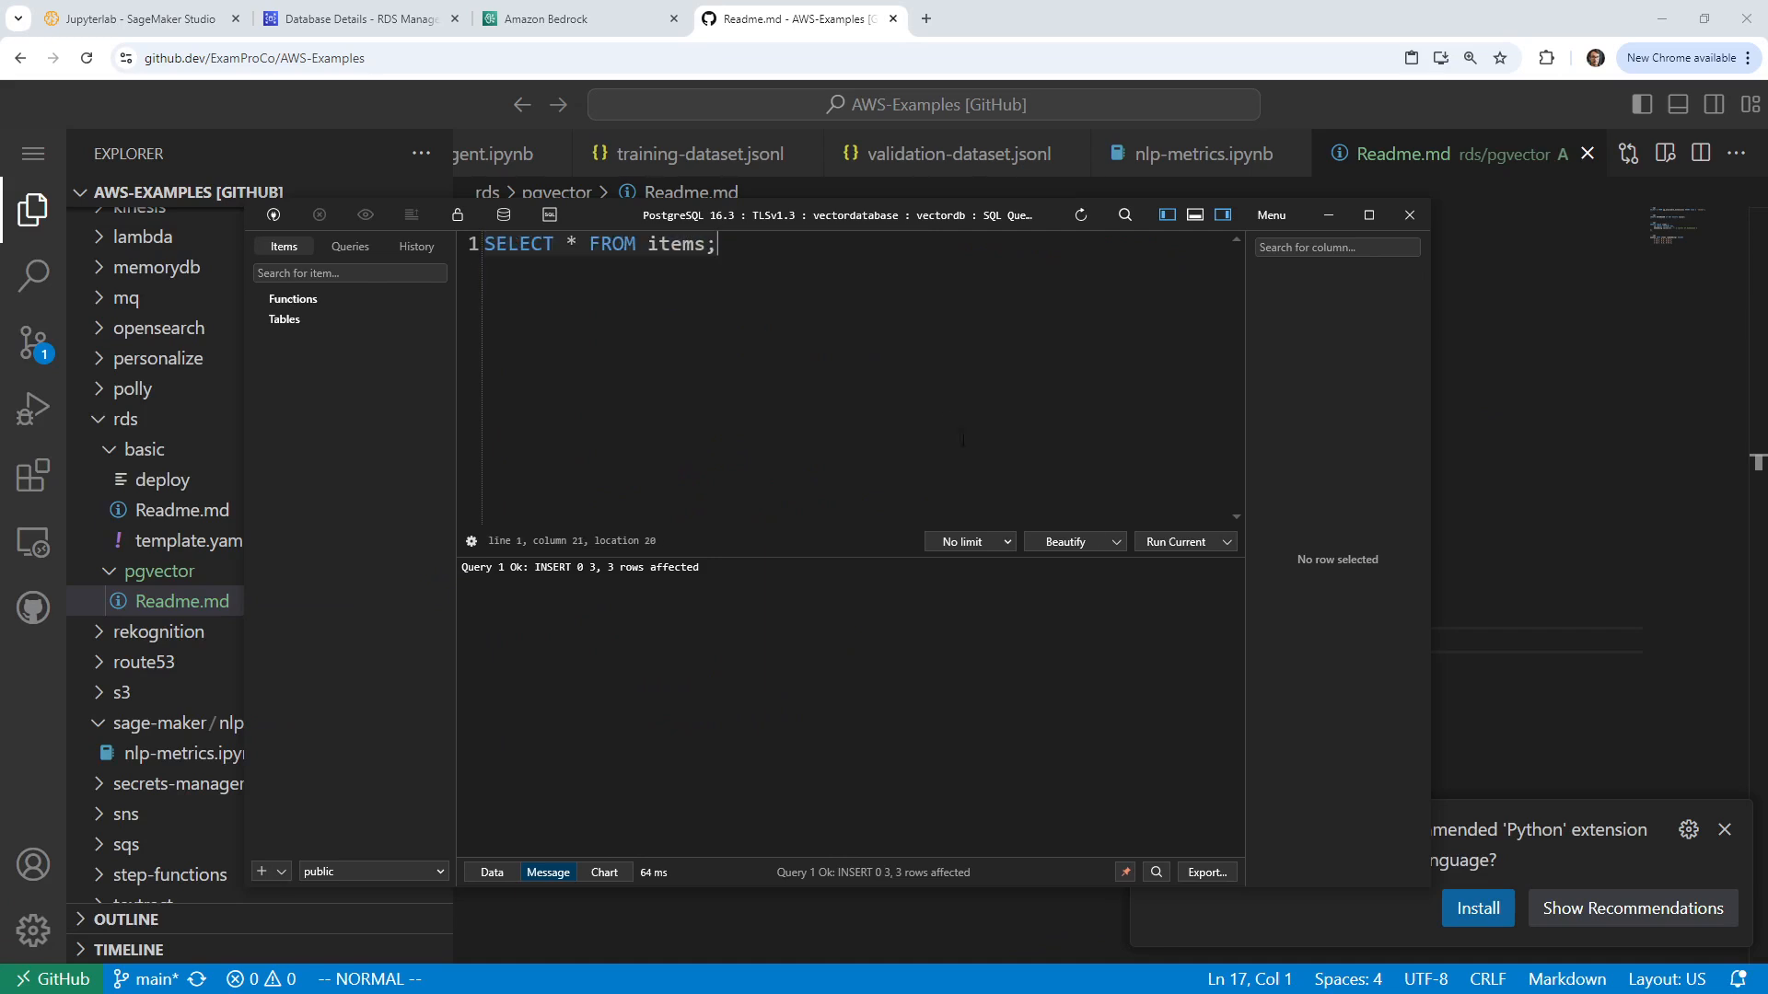
pyautogui.click(1141, 542)
# Step: Return to the Readme and add the SELECT * FROM items; query in a new sql code block at the end
pyautogui.hotkey('ctrl', 'a')
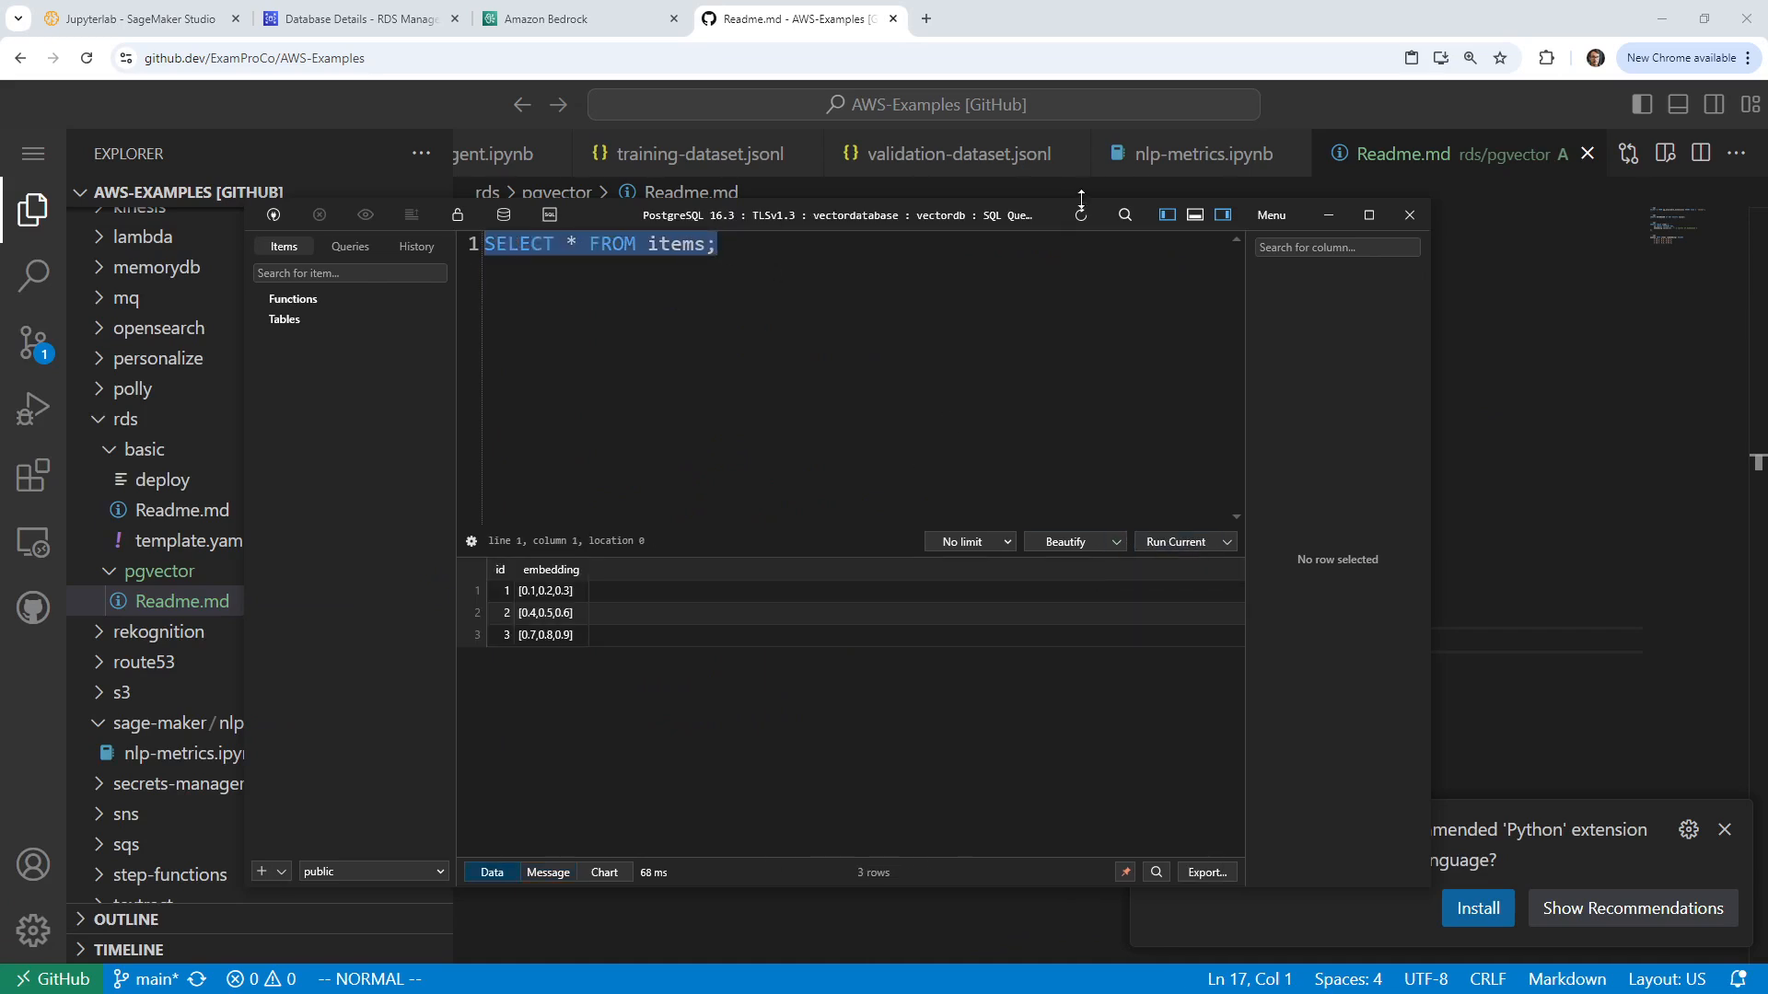
pyautogui.moveTo(1052, 210); pyautogui.dragTo(0, 152)
pyautogui.click(645, 760)
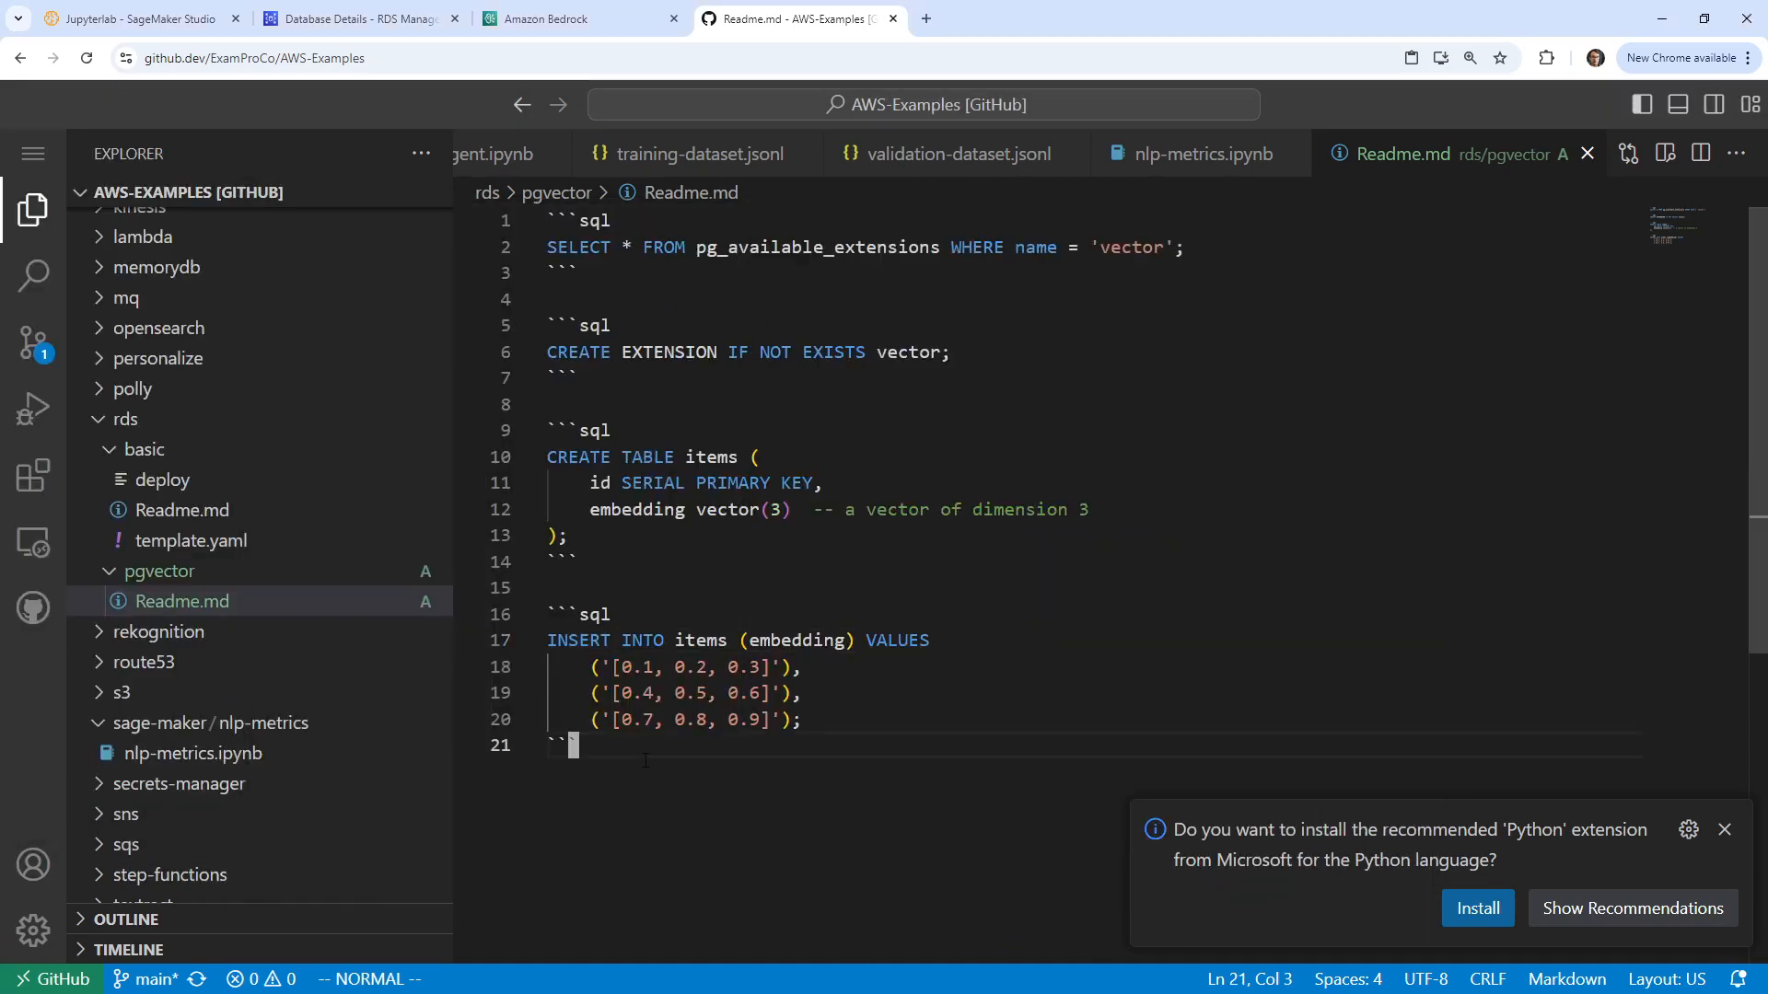
pyautogui.press('o')
pyautogui.press('Return')
pyautogui.write('```sql')
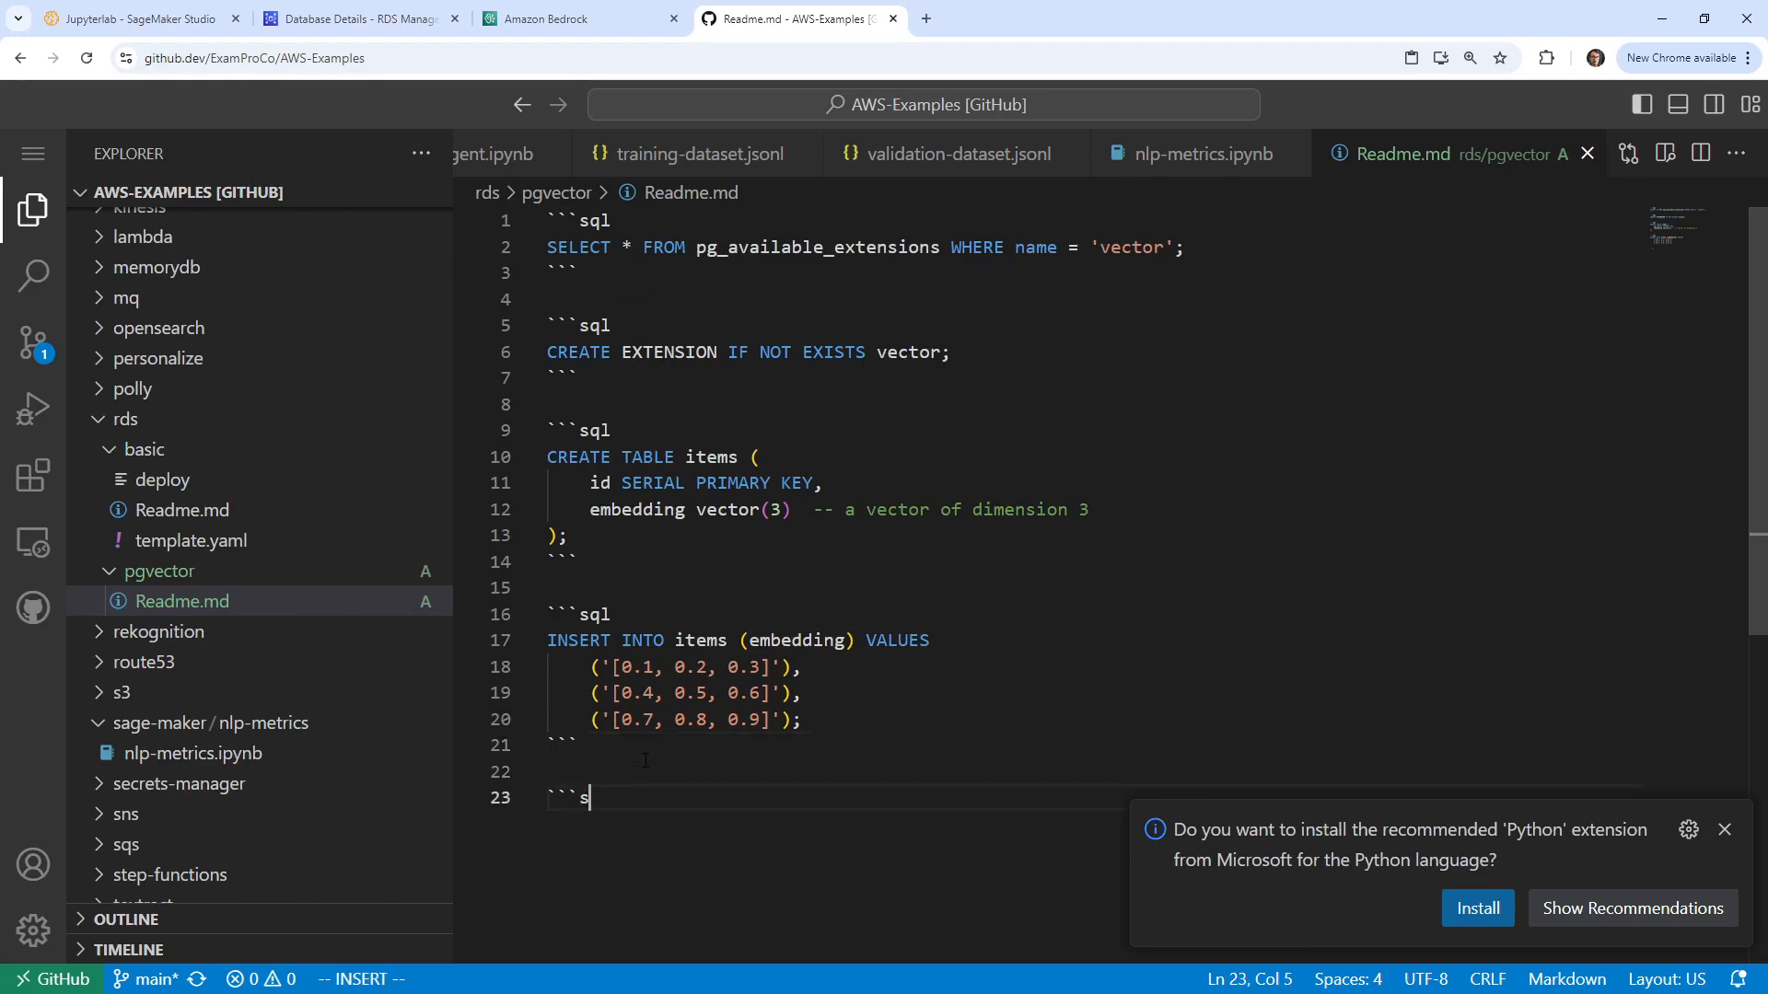
pyautogui.press('Return')
pyautogui.hotkey('ctrl', 'v')
pyautogui.press('Return')
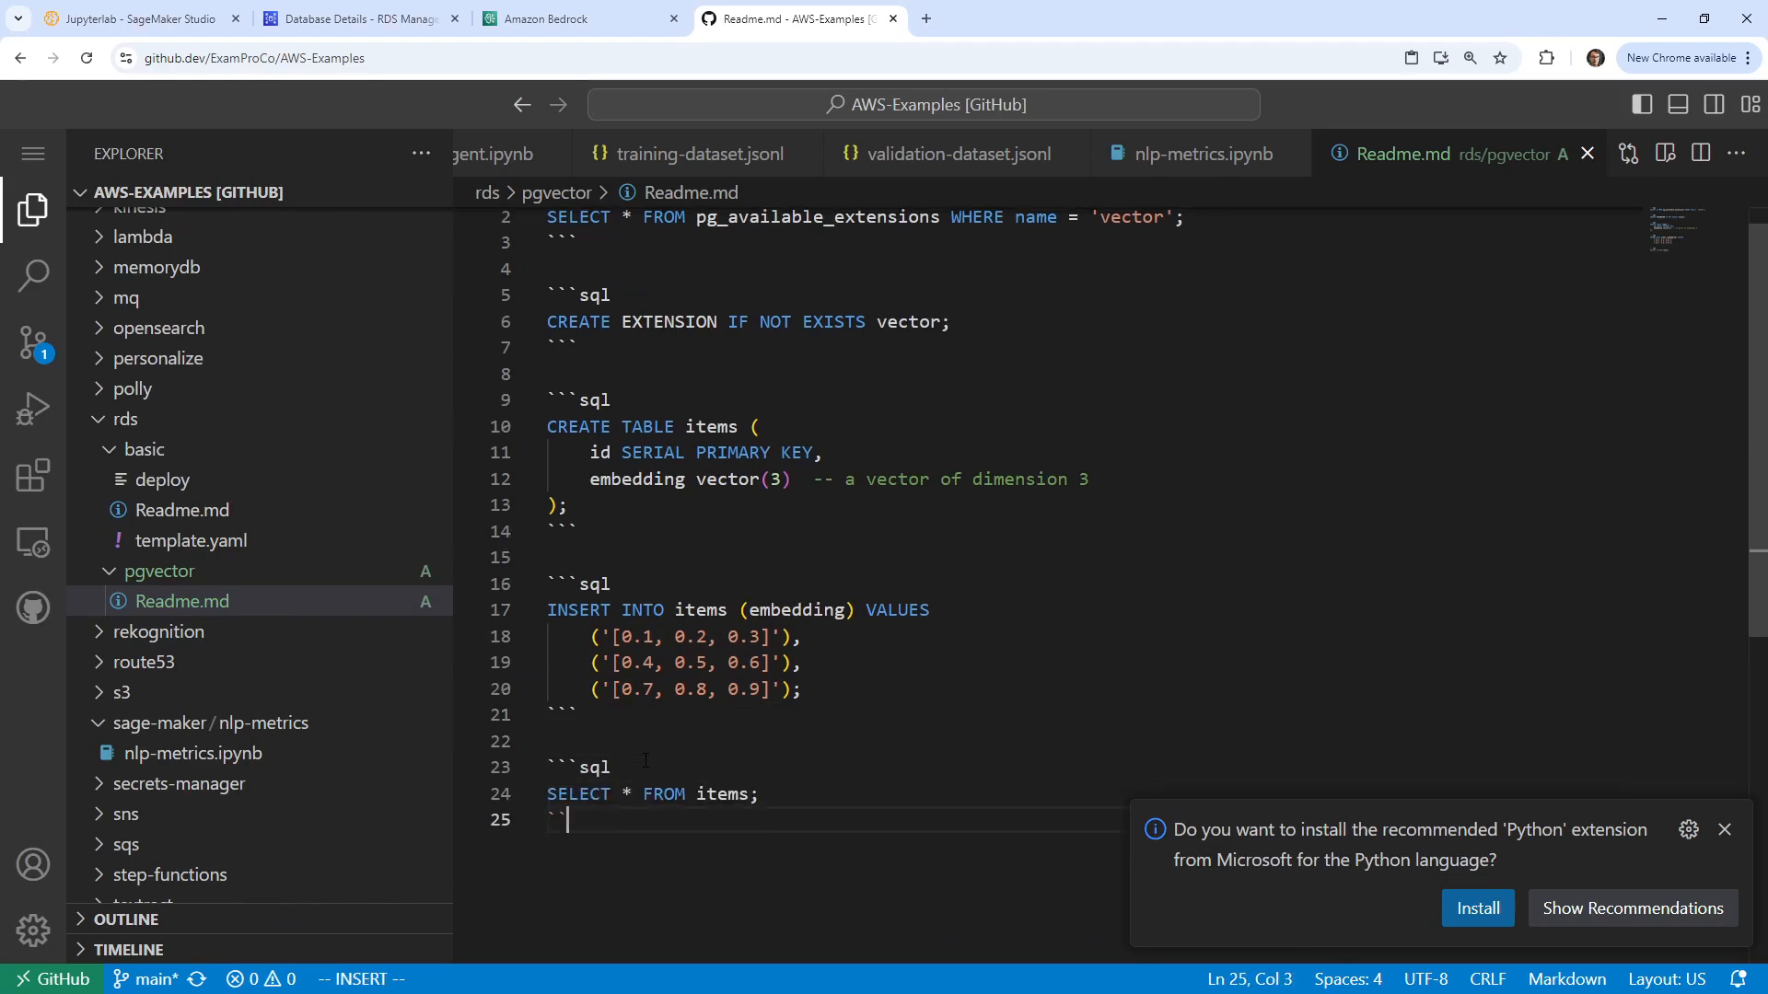
pyautogui.write('`')
# Step: Switch to the ChatGPT conversation and copy the nearest neighbor search query from its Step 4
pyautogui.hotkey('alt', 'Tab')
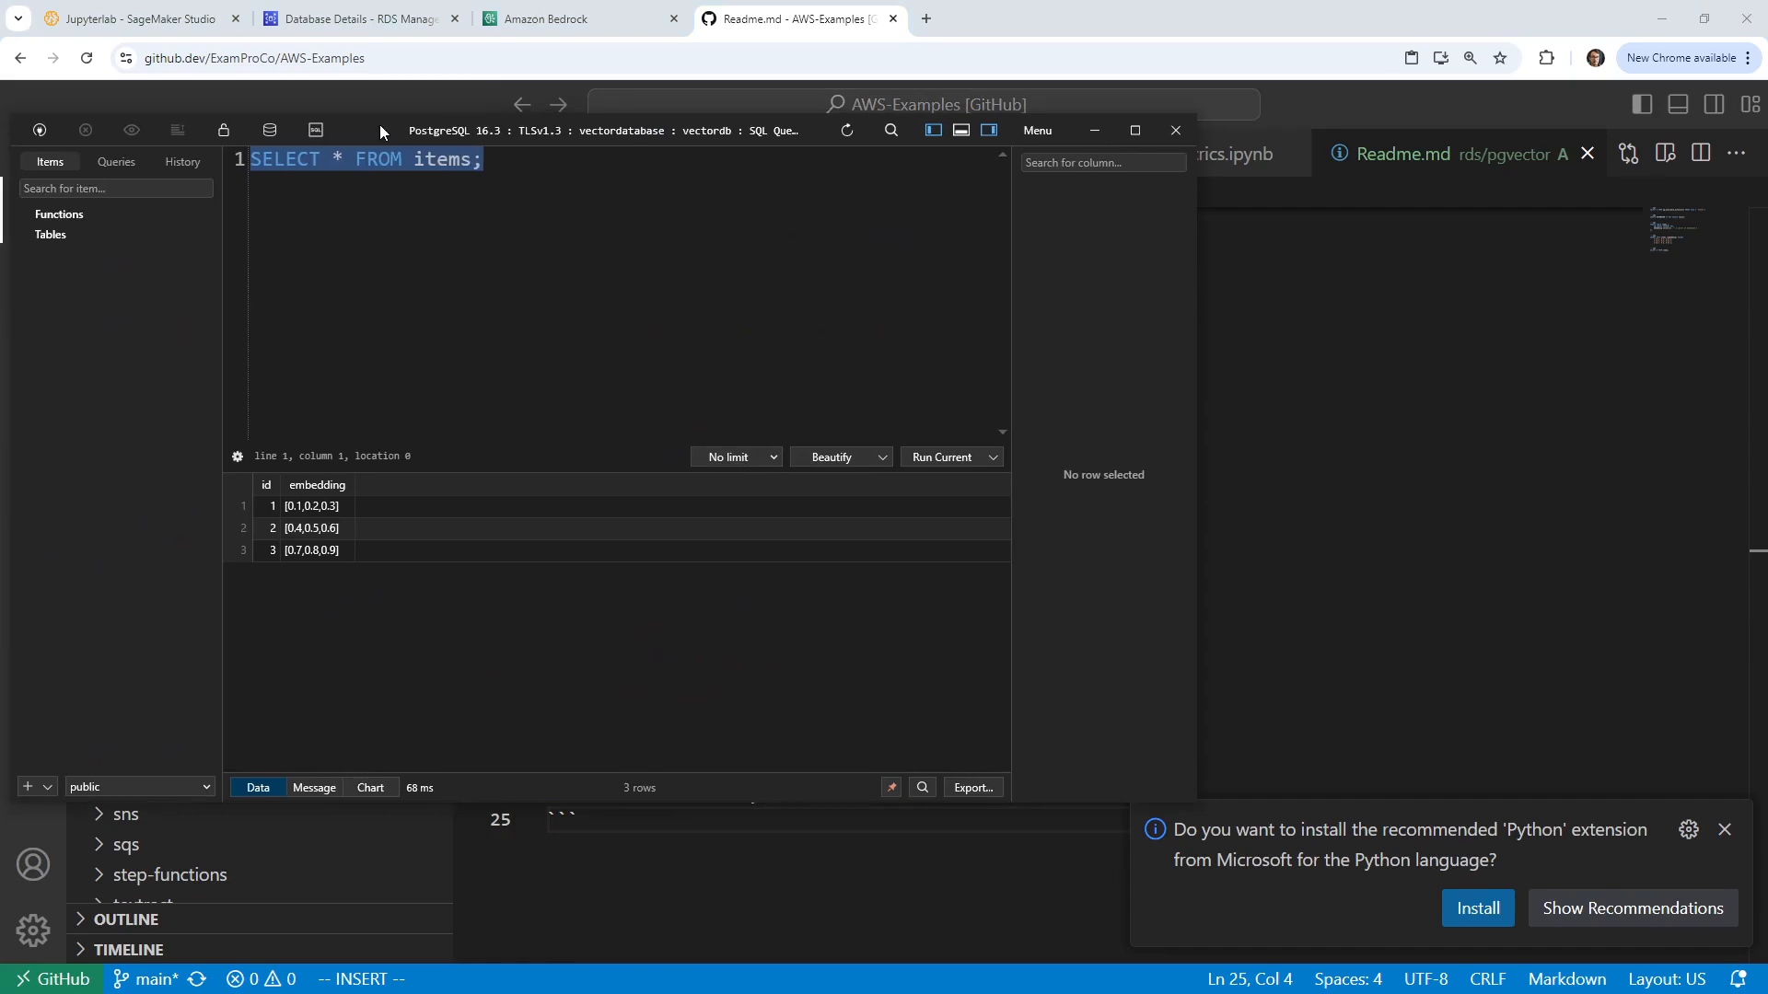
pyautogui.moveTo(380, 129); pyautogui.dragTo(248, 161)
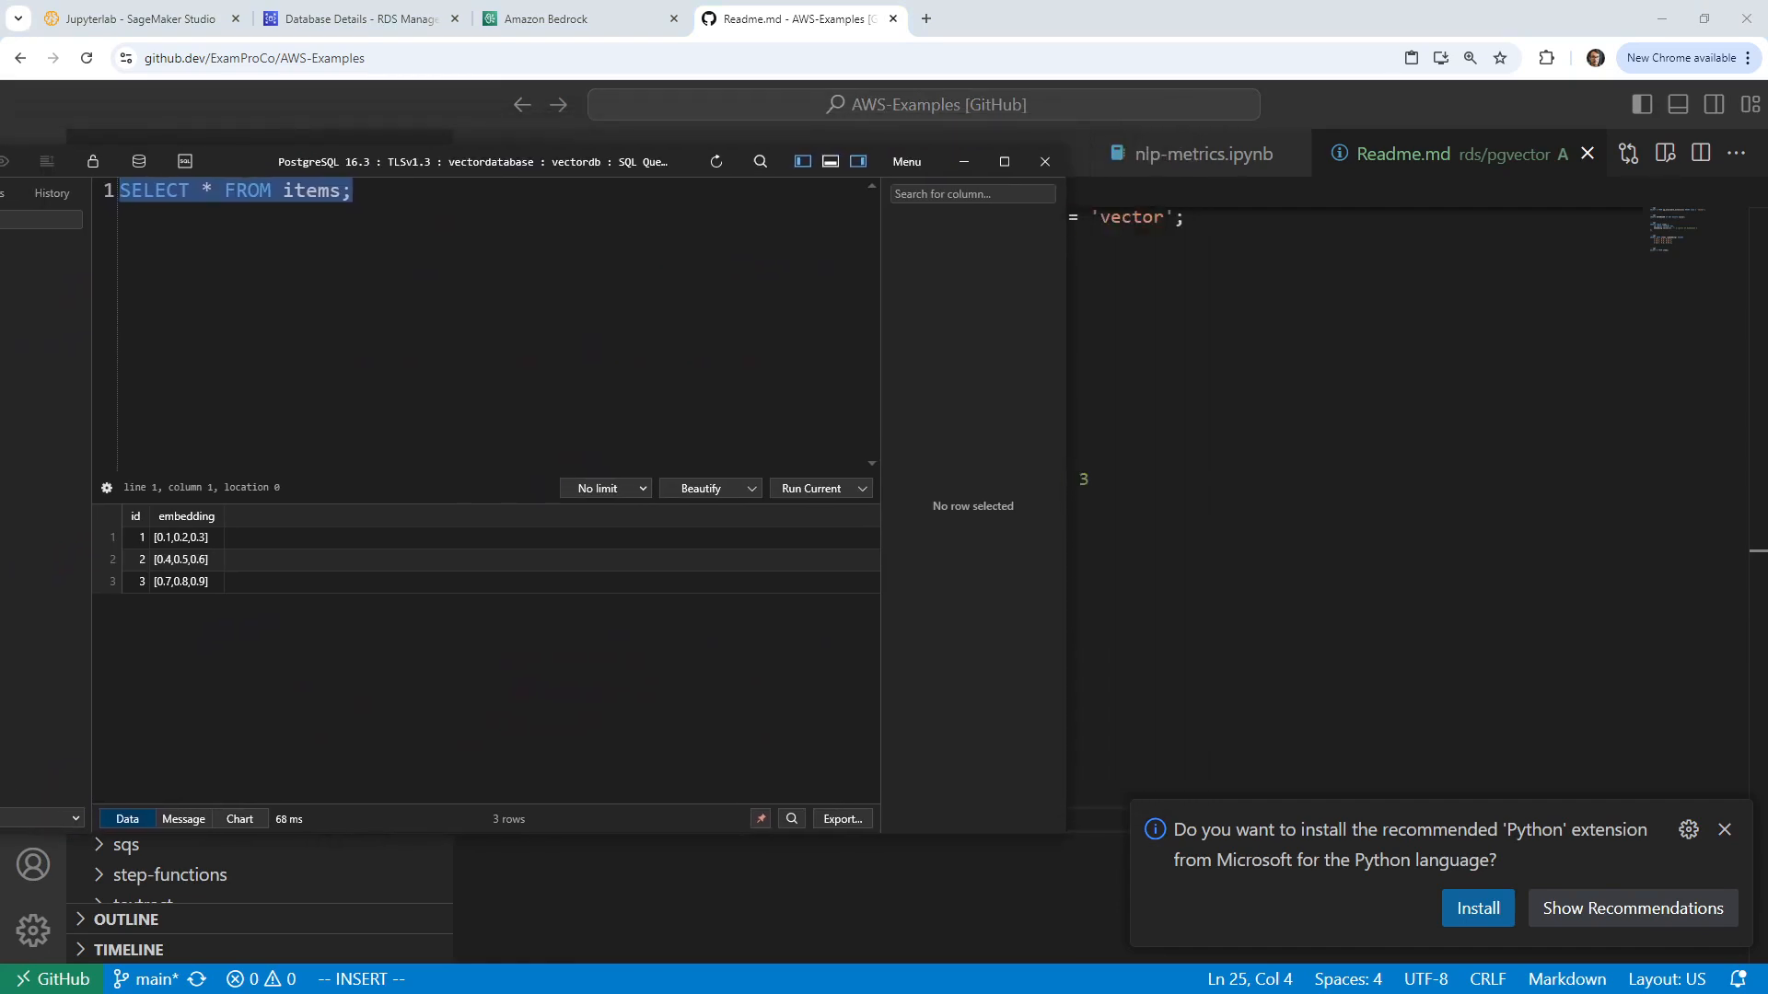
pyautogui.moveTo(249, 161); pyautogui.dragTo(369, 162)
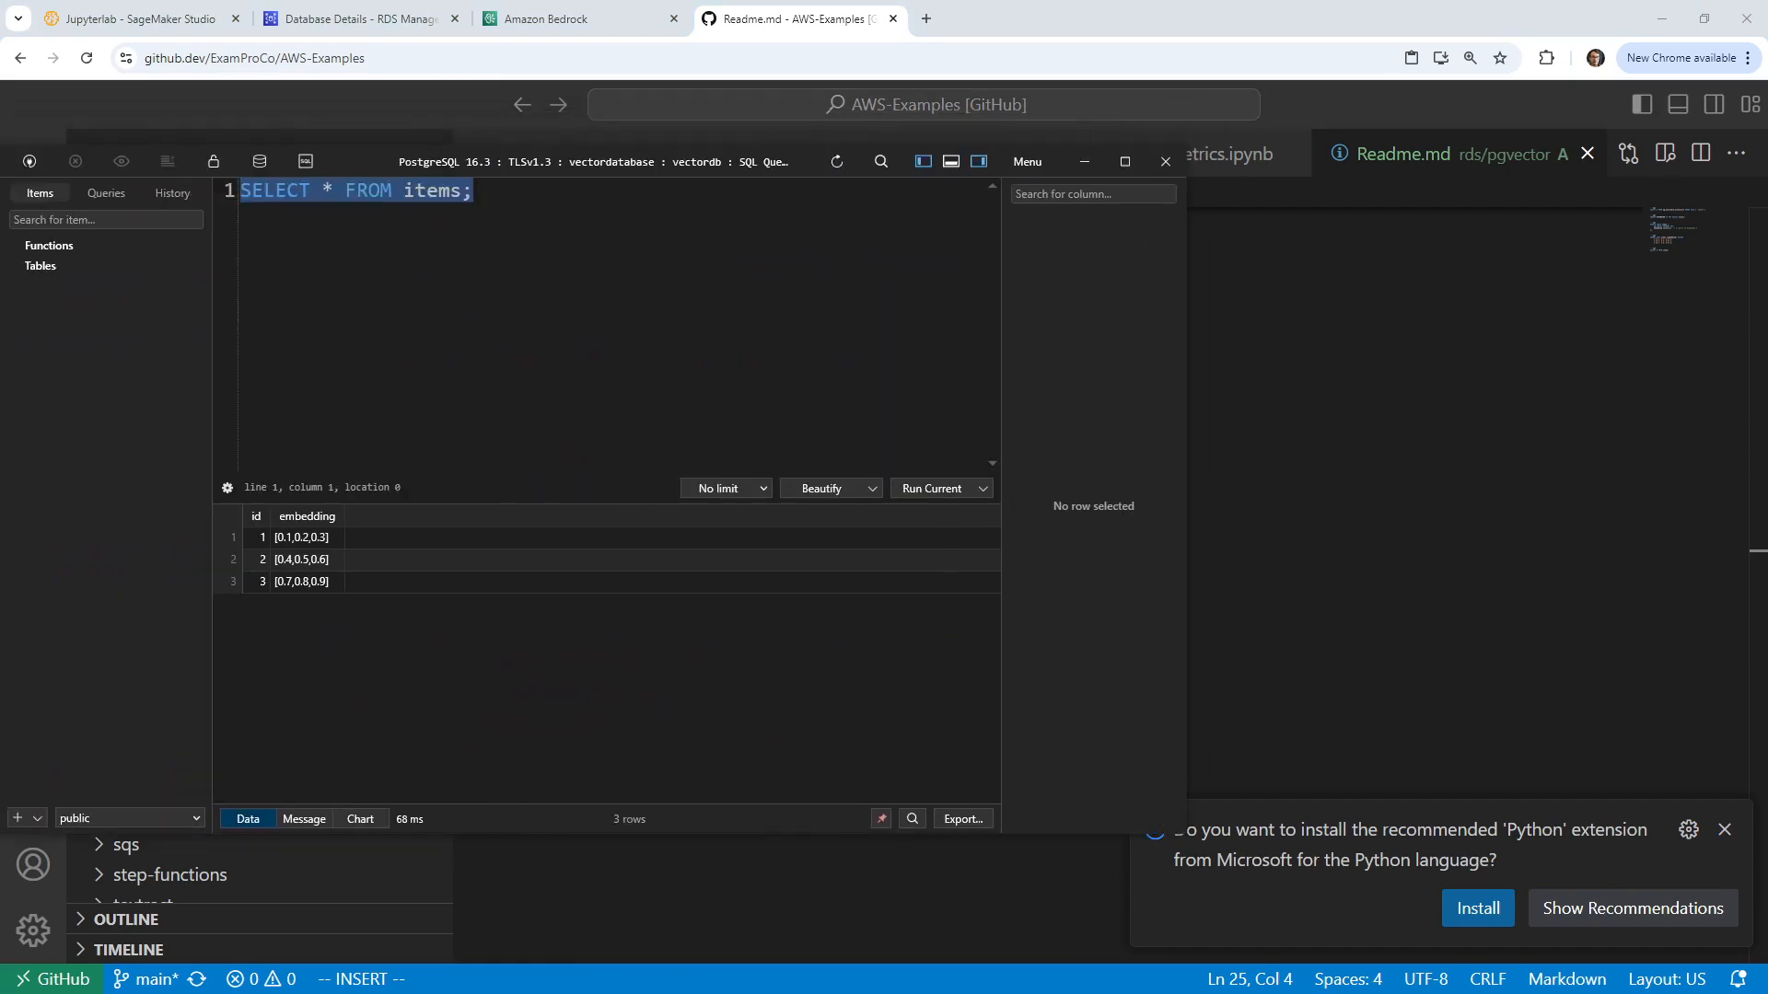
pyautogui.hotkey('alt', 'Tab')
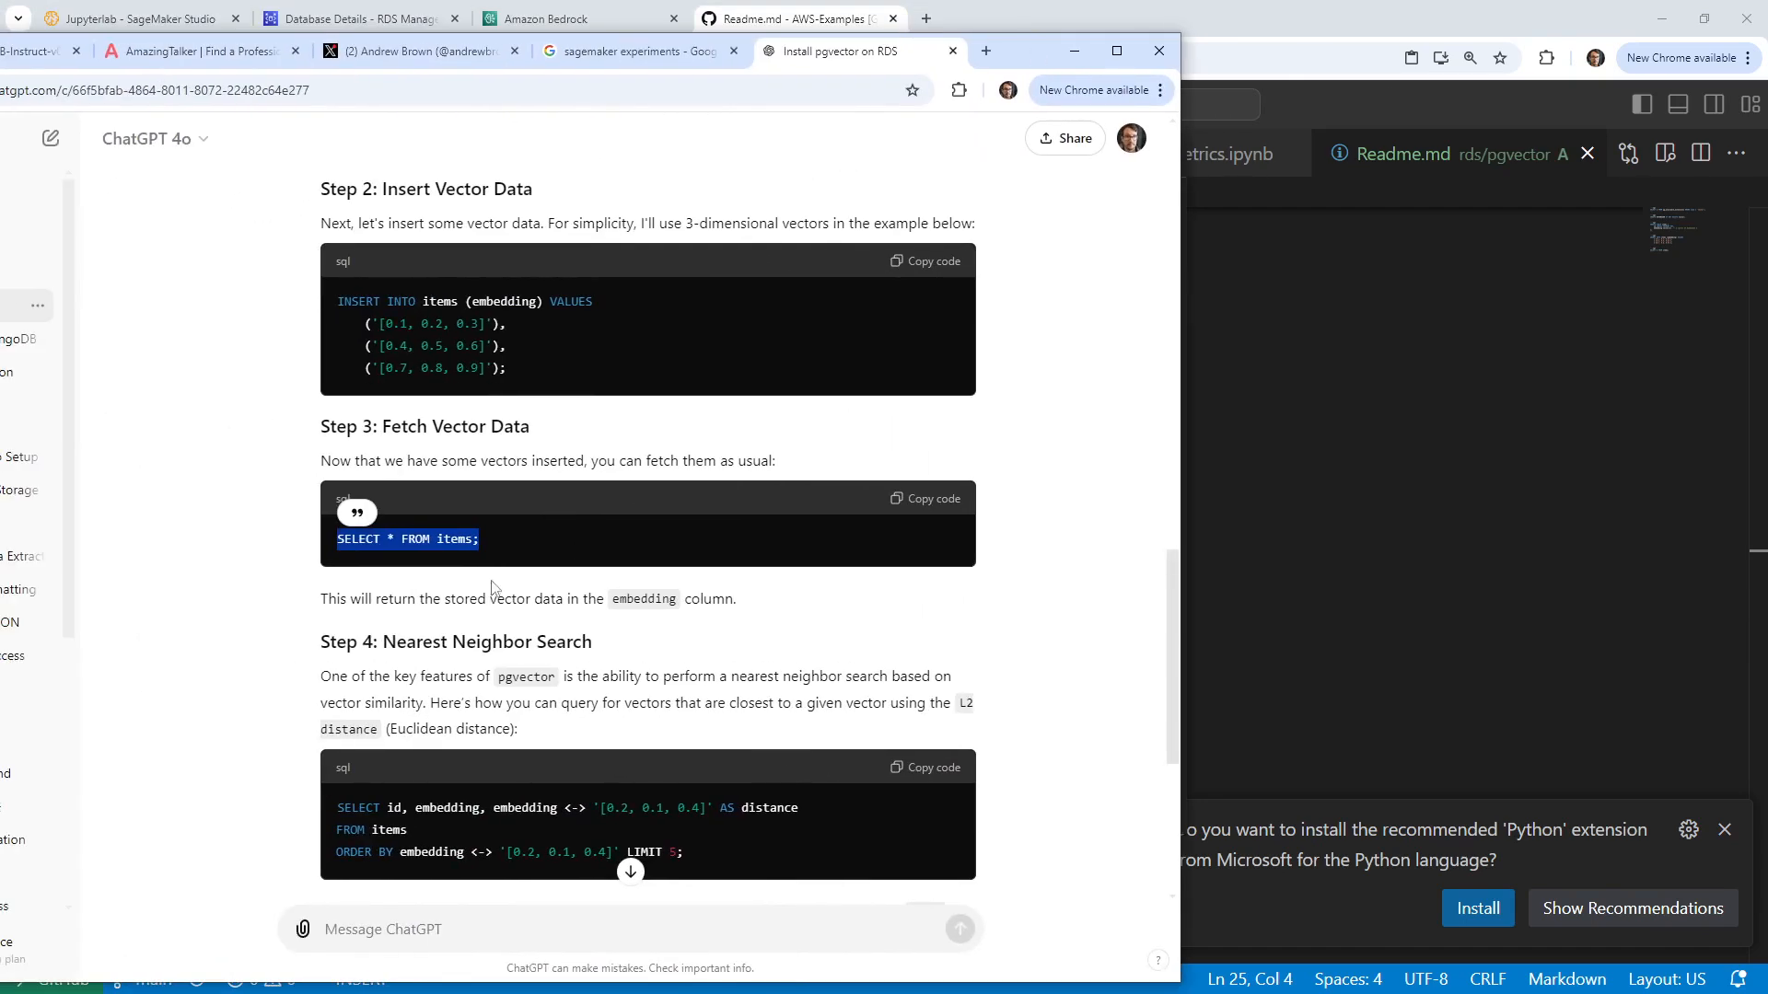
pyautogui.scroll(-5, 546, 576)
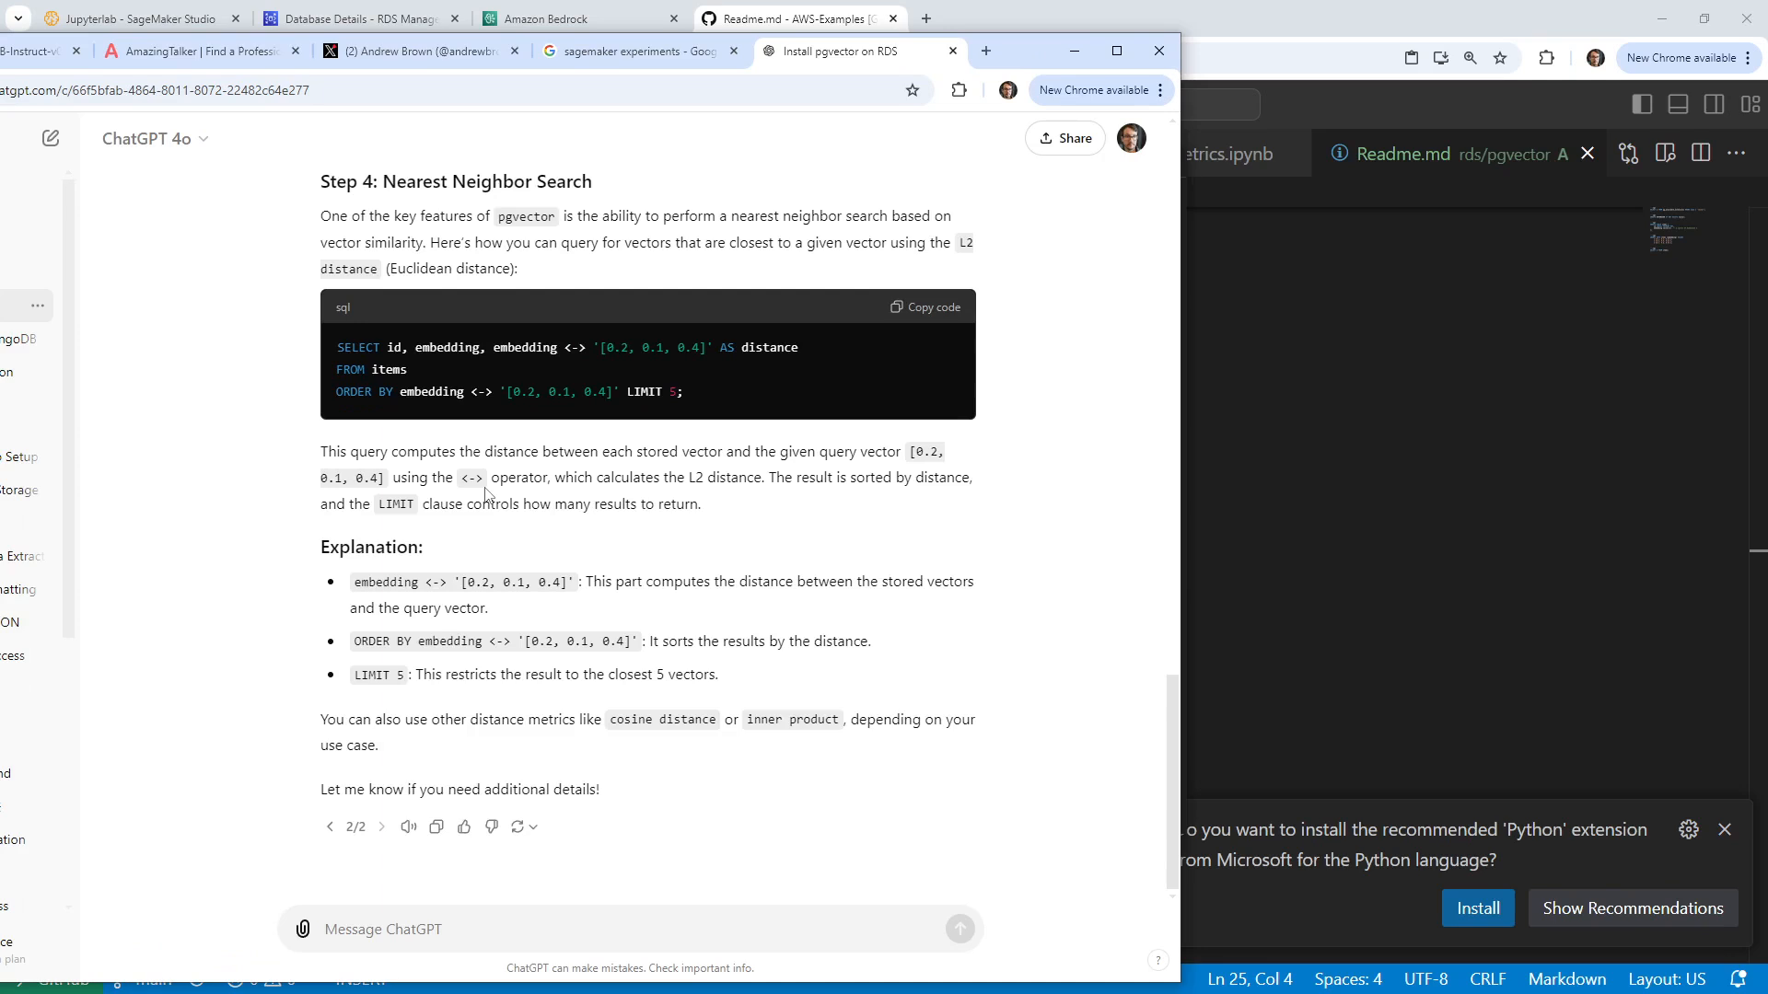
pyautogui.scroll(7, 509, 518)
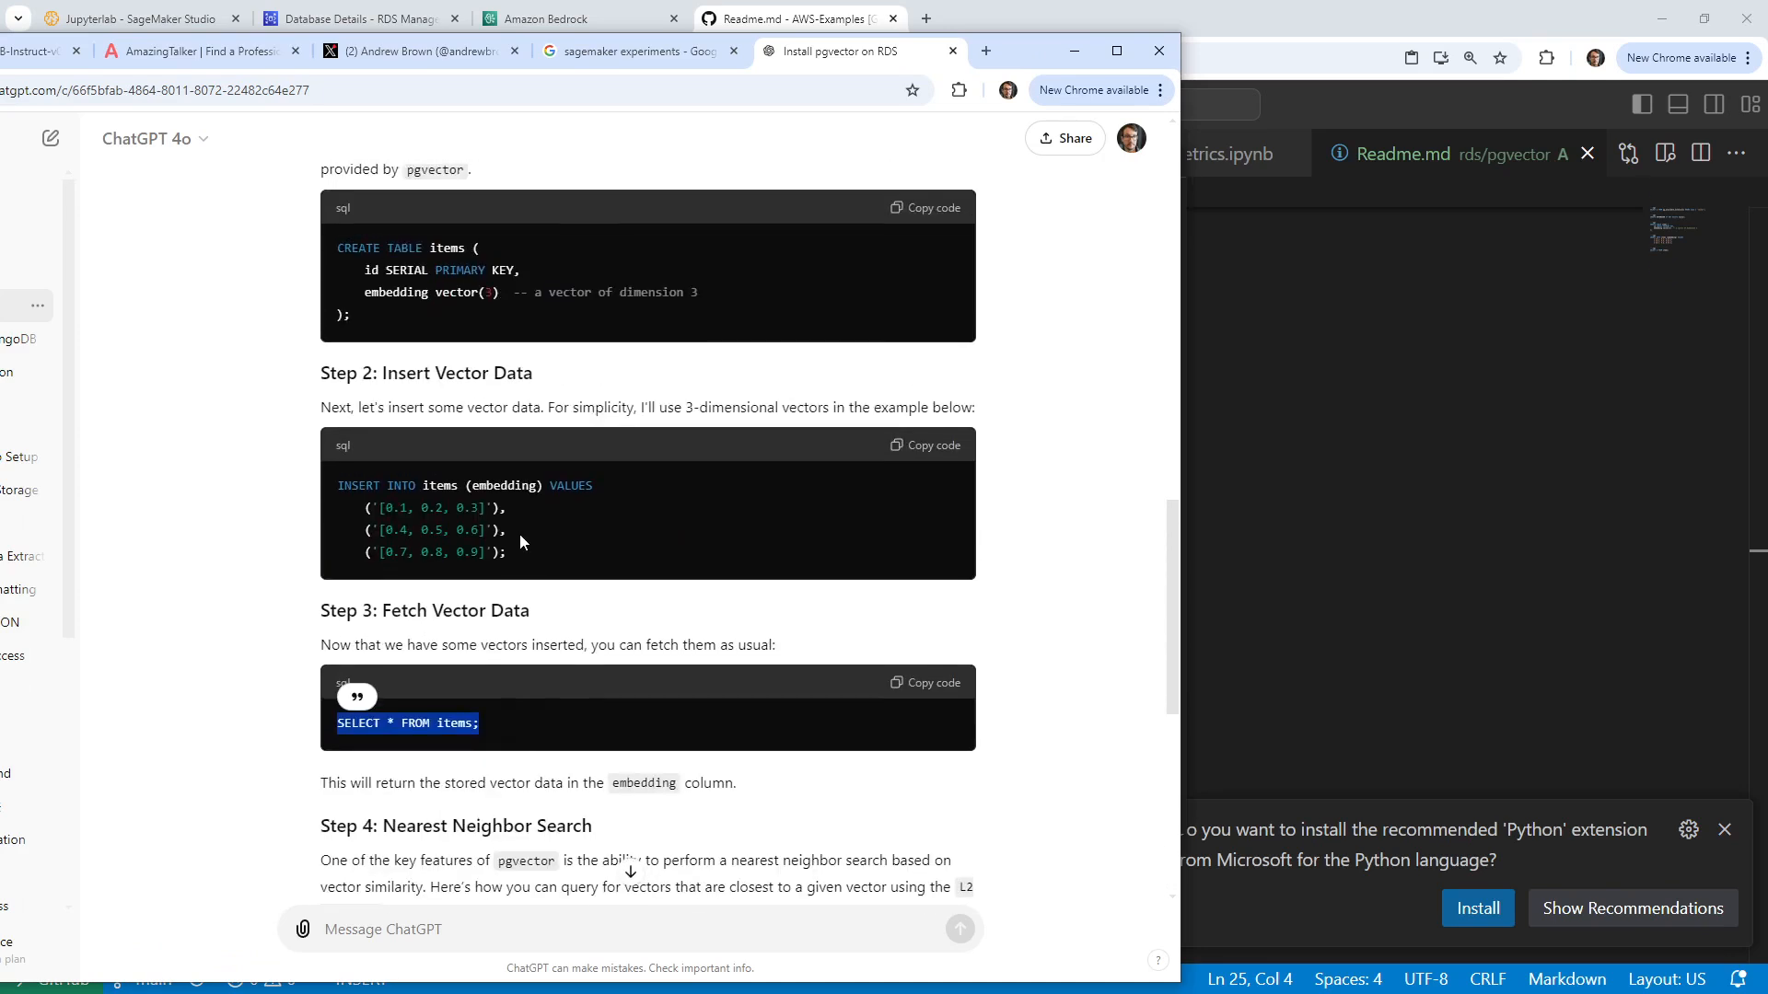
pyautogui.scroll(-5, 520, 540)
pyautogui.moveTo(684, 573); pyautogui.dragTo(332, 528)
pyautogui.hotkey('ctrl', 'c')
pyautogui.scroll(2, 615, 563)
pyautogui.scroll(6, 615, 566)
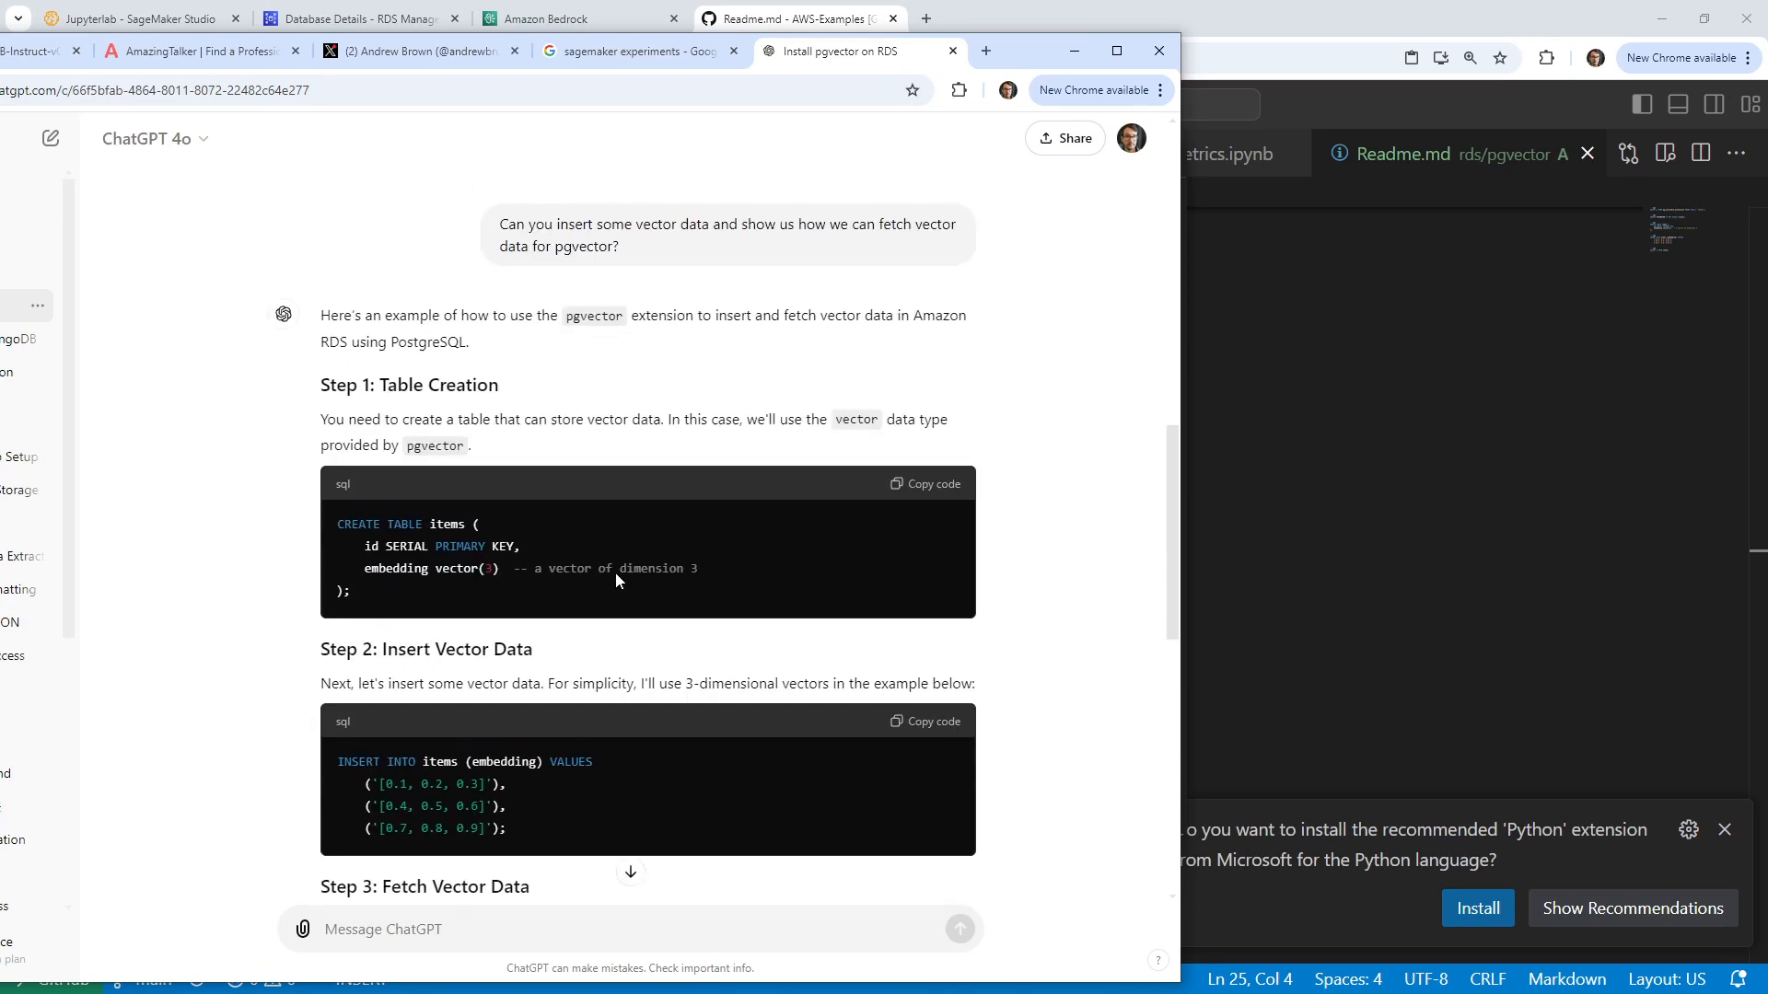
pyautogui.scroll(-10, 619, 581)
# Step: Return to TablePlus, replace the query with the copied nearest neighbor search for '[0.2, 0.1, 0.4]' with LIMIT 5, and run it
pyautogui.hotkey('alt', 'Tab')
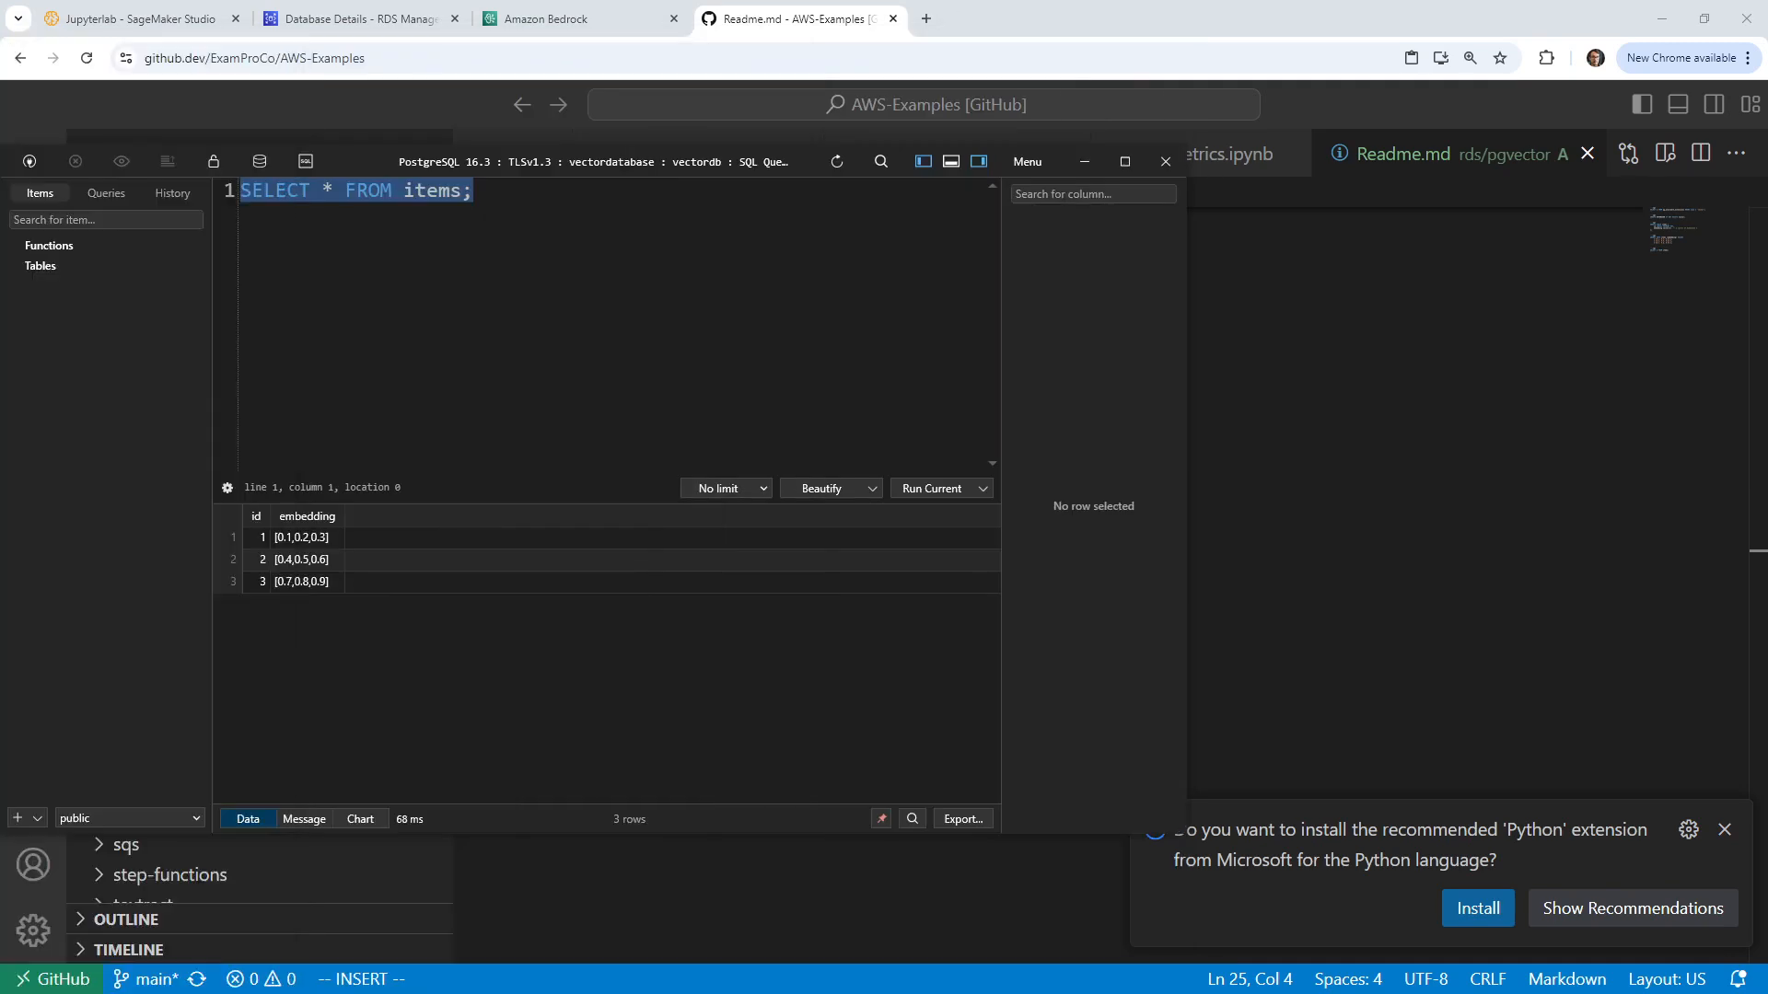
pyautogui.hotkey('ctrl', 'a')
pyautogui.hotkey('ctrl', 'v')
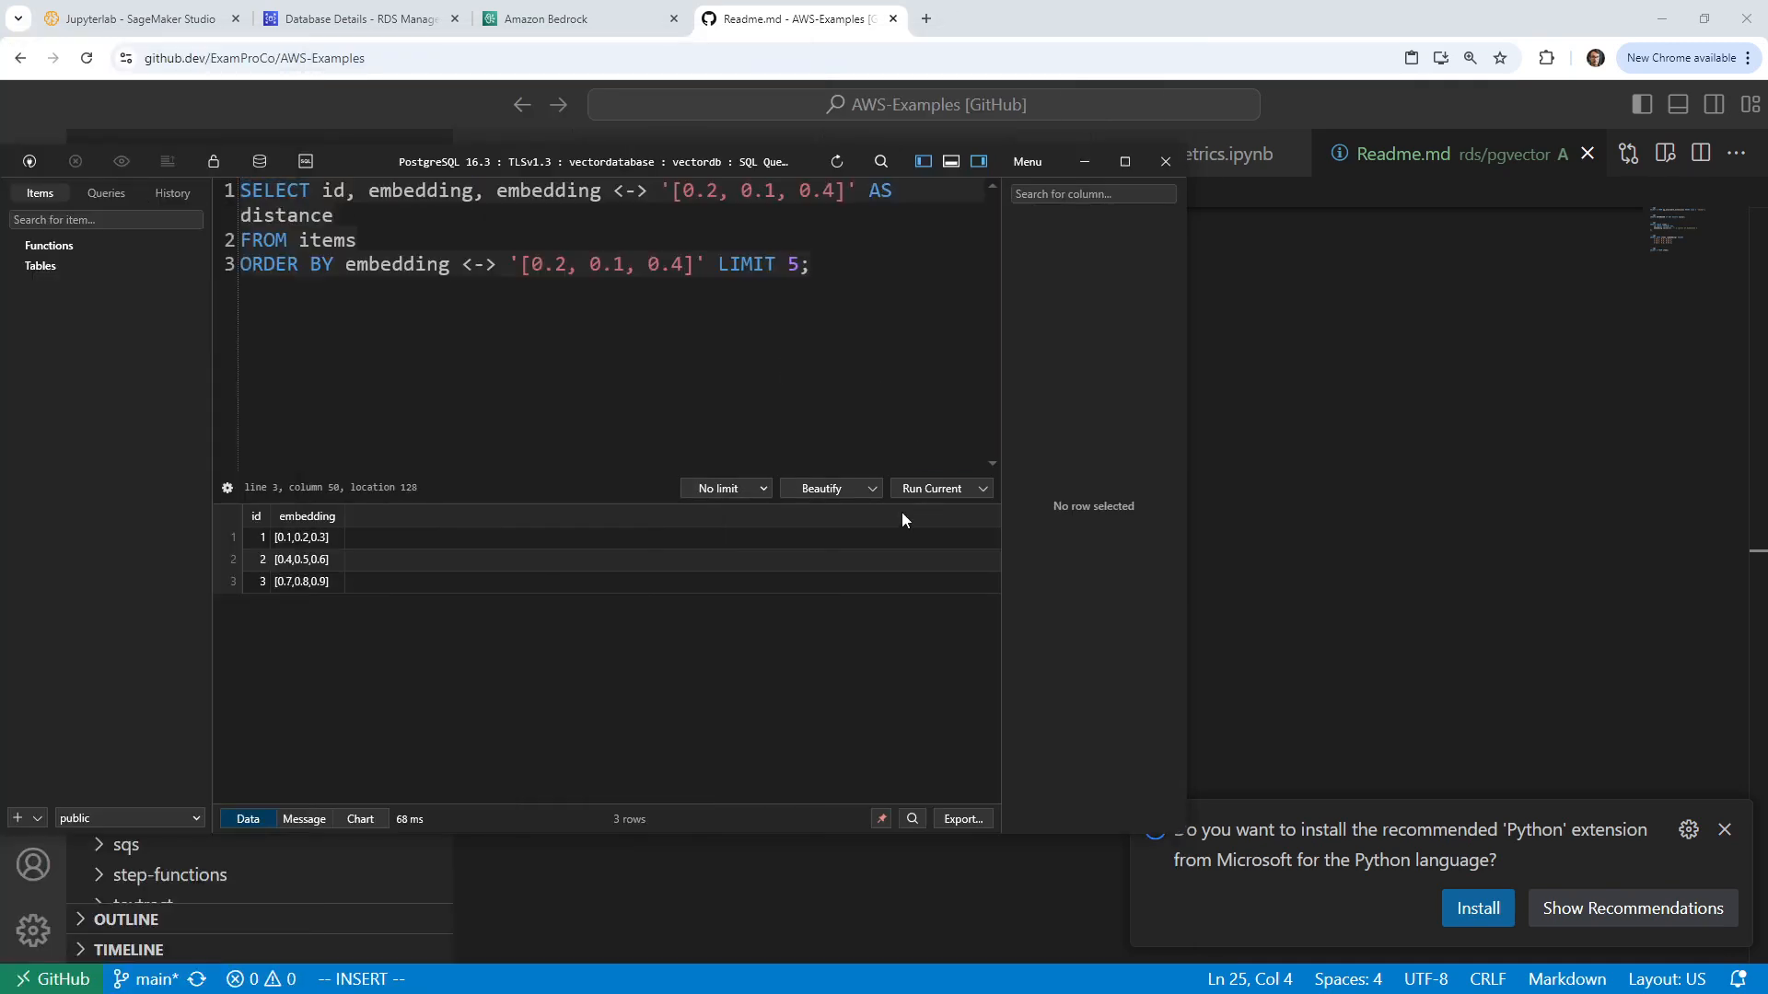
pyautogui.click(908, 500)
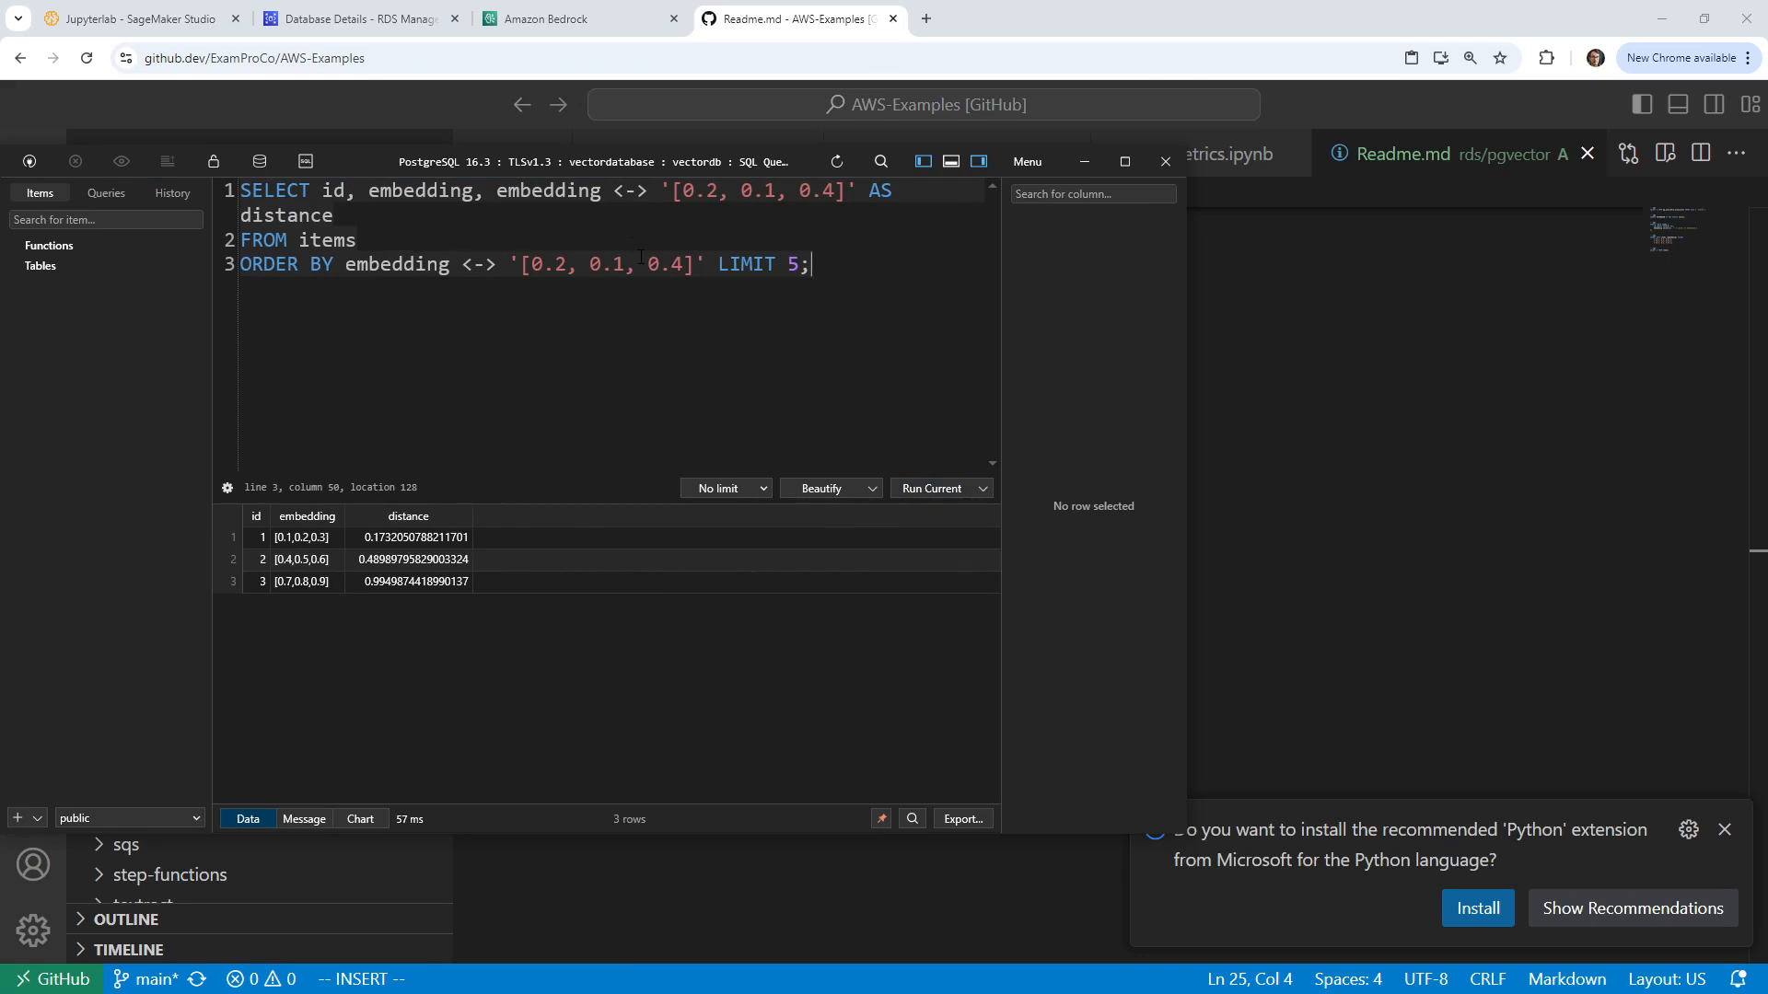
# Step: Add the nearest neighbor query, ordered by embedding <-> '[0.2, 0.1, 0.4]' with LIMIT 5, in a new sql code block at the Readme's end
pyautogui.moveTo(859, 301); pyautogui.dragTo(562, 143)
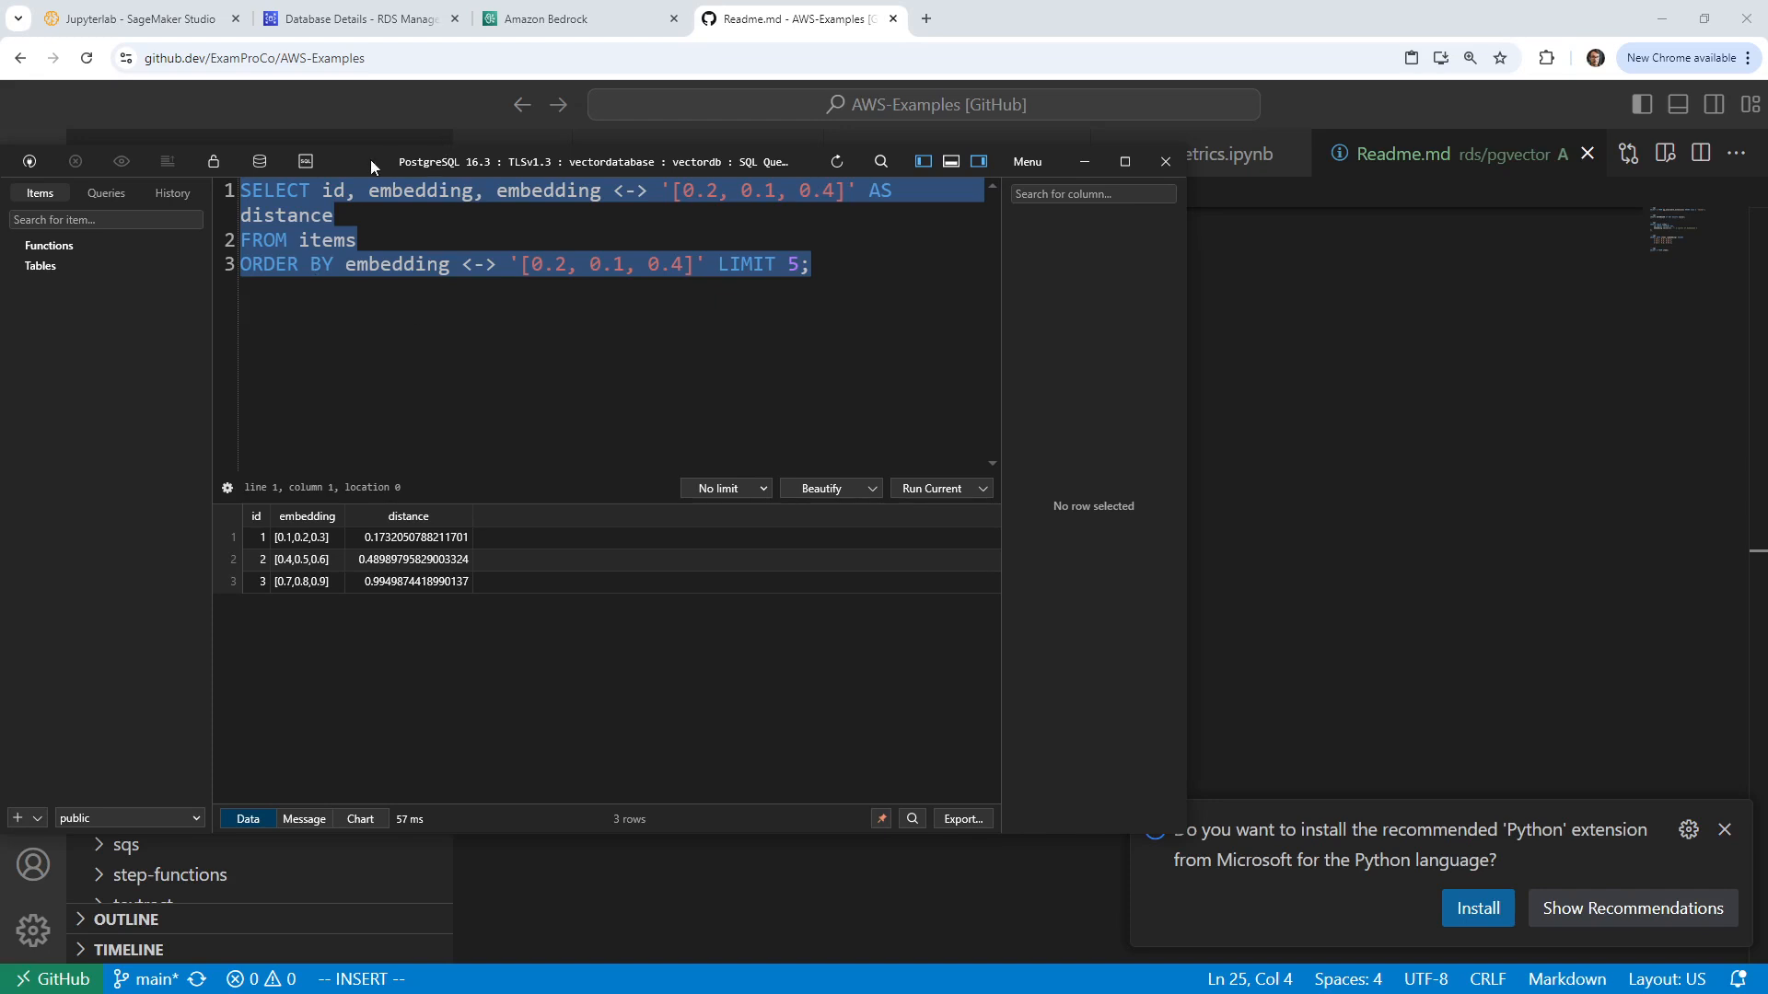
pyautogui.moveTo(370, 161); pyautogui.dragTo(294, 0)
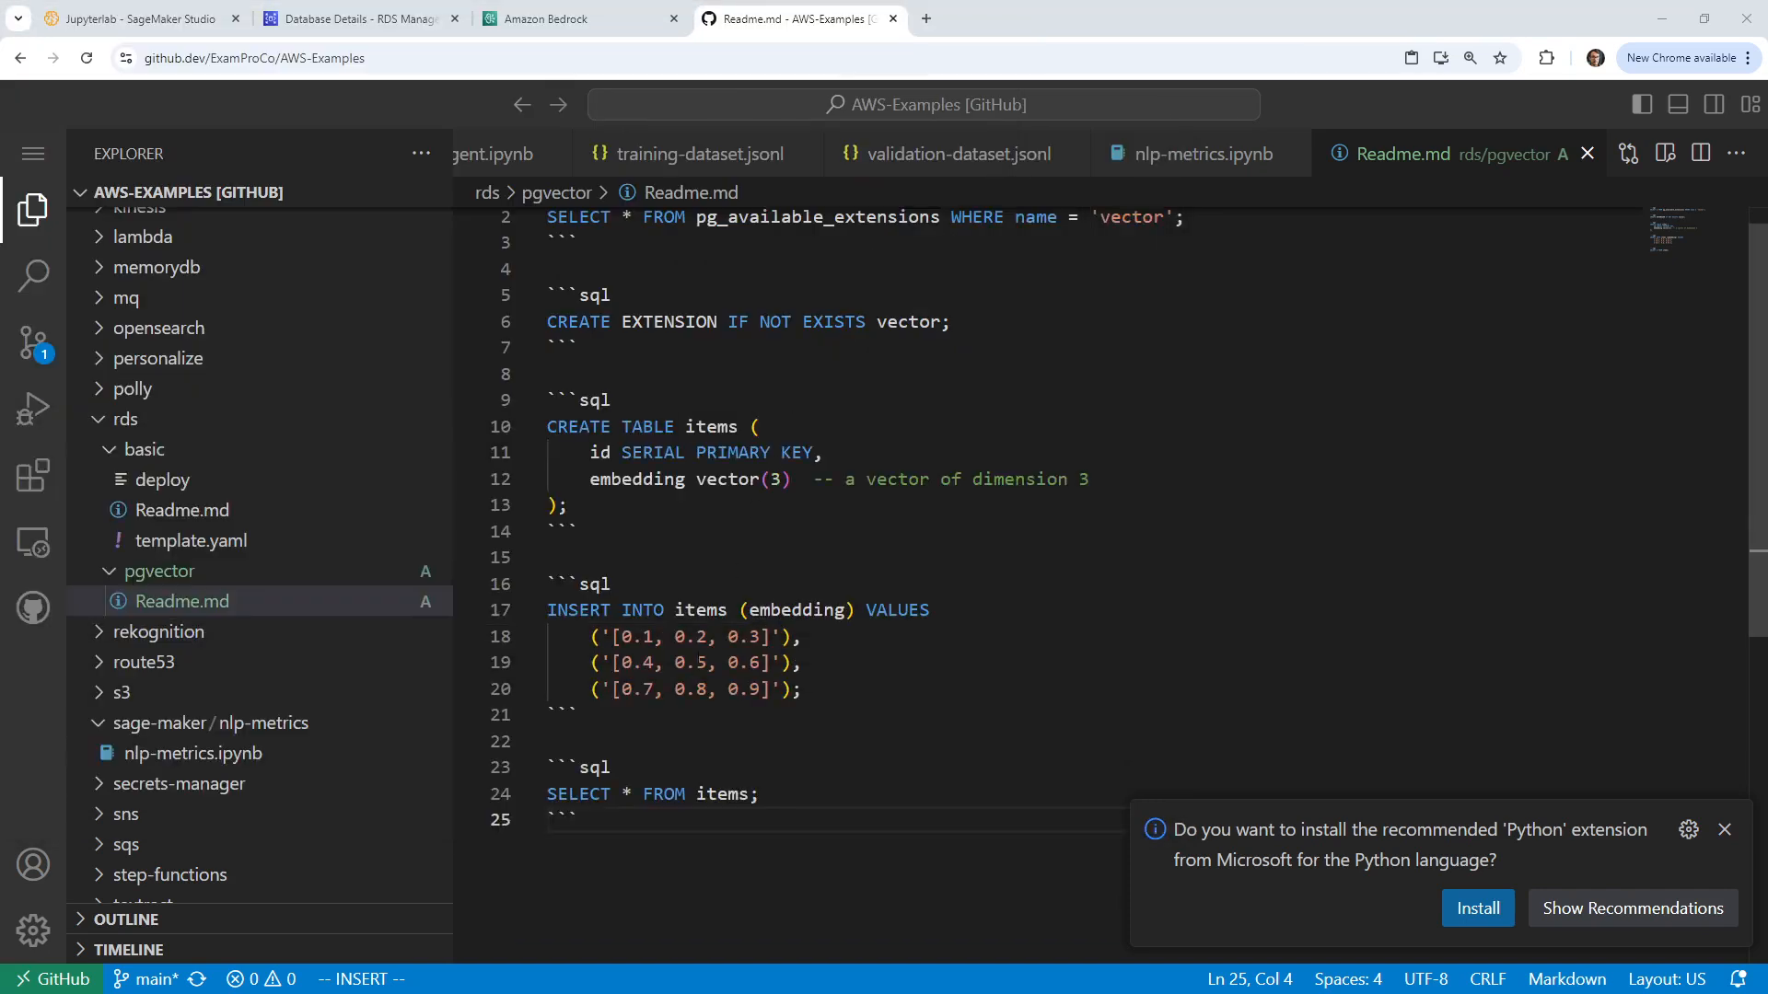
pyautogui.scroll(-4, 727, 452)
pyautogui.press('Return')
pyautogui.press('Return')
pyautogui.write('`')
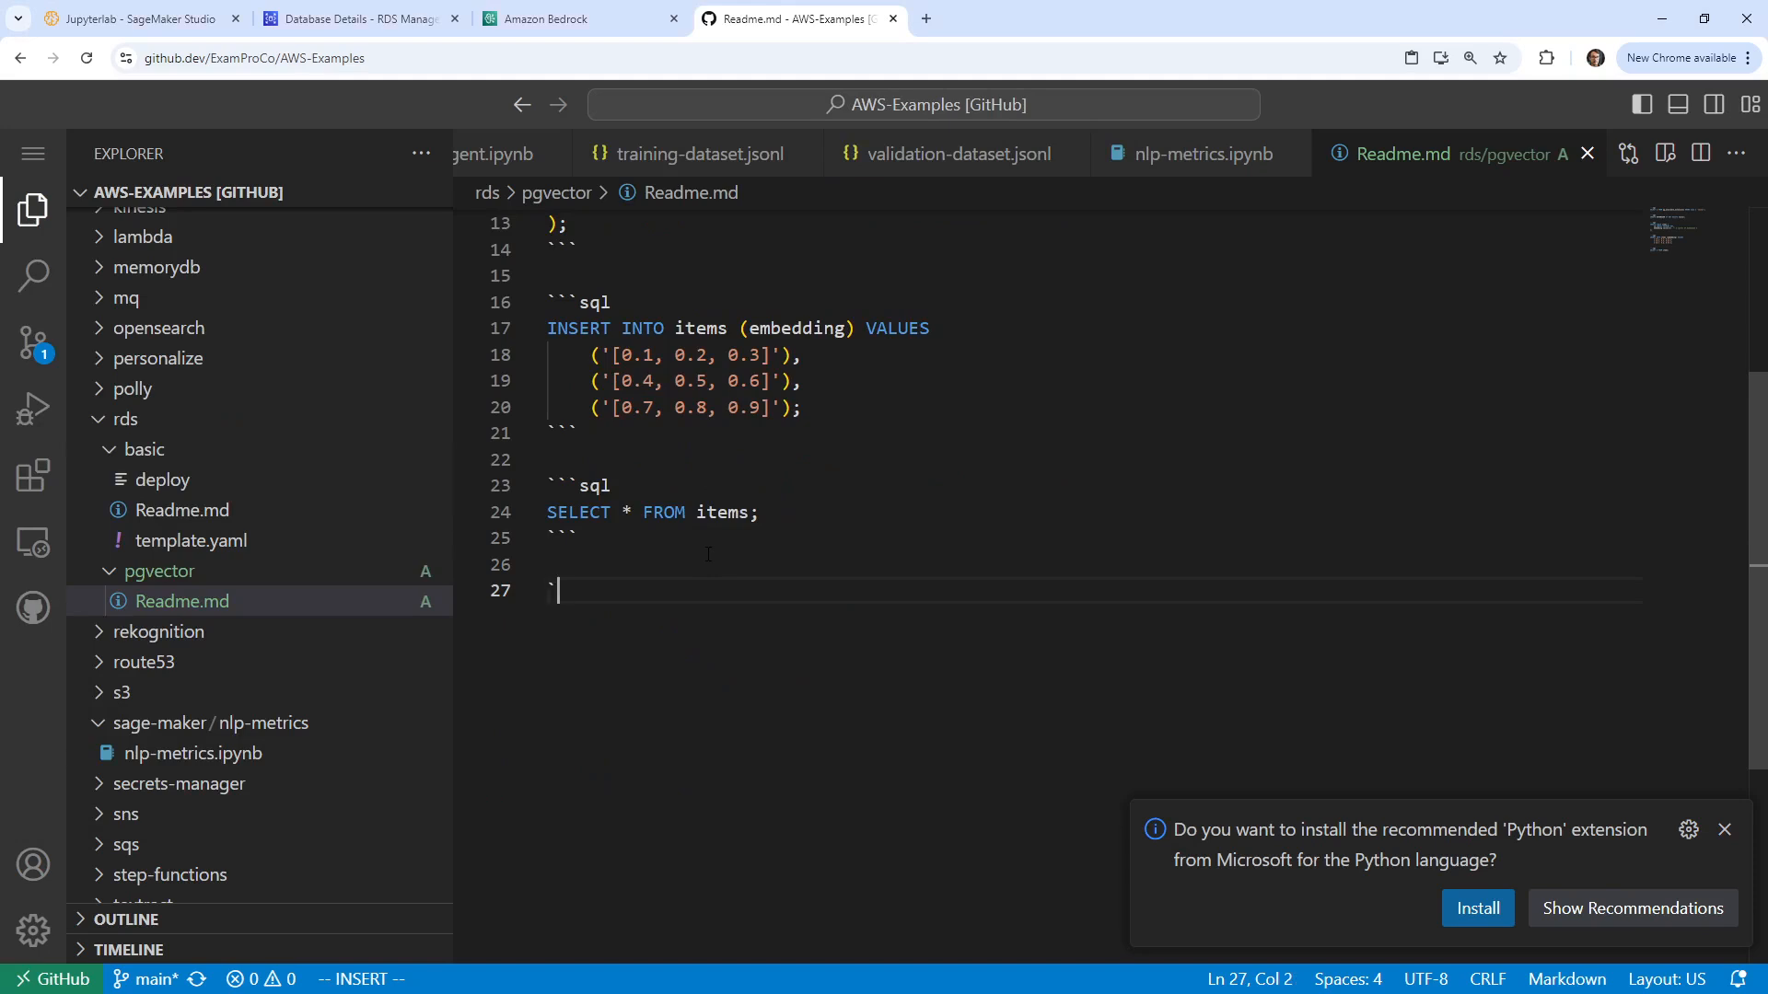
pyautogui.write('``sql')
pyautogui.press('Return')
pyautogui.hotkey('ctrl', 'v')
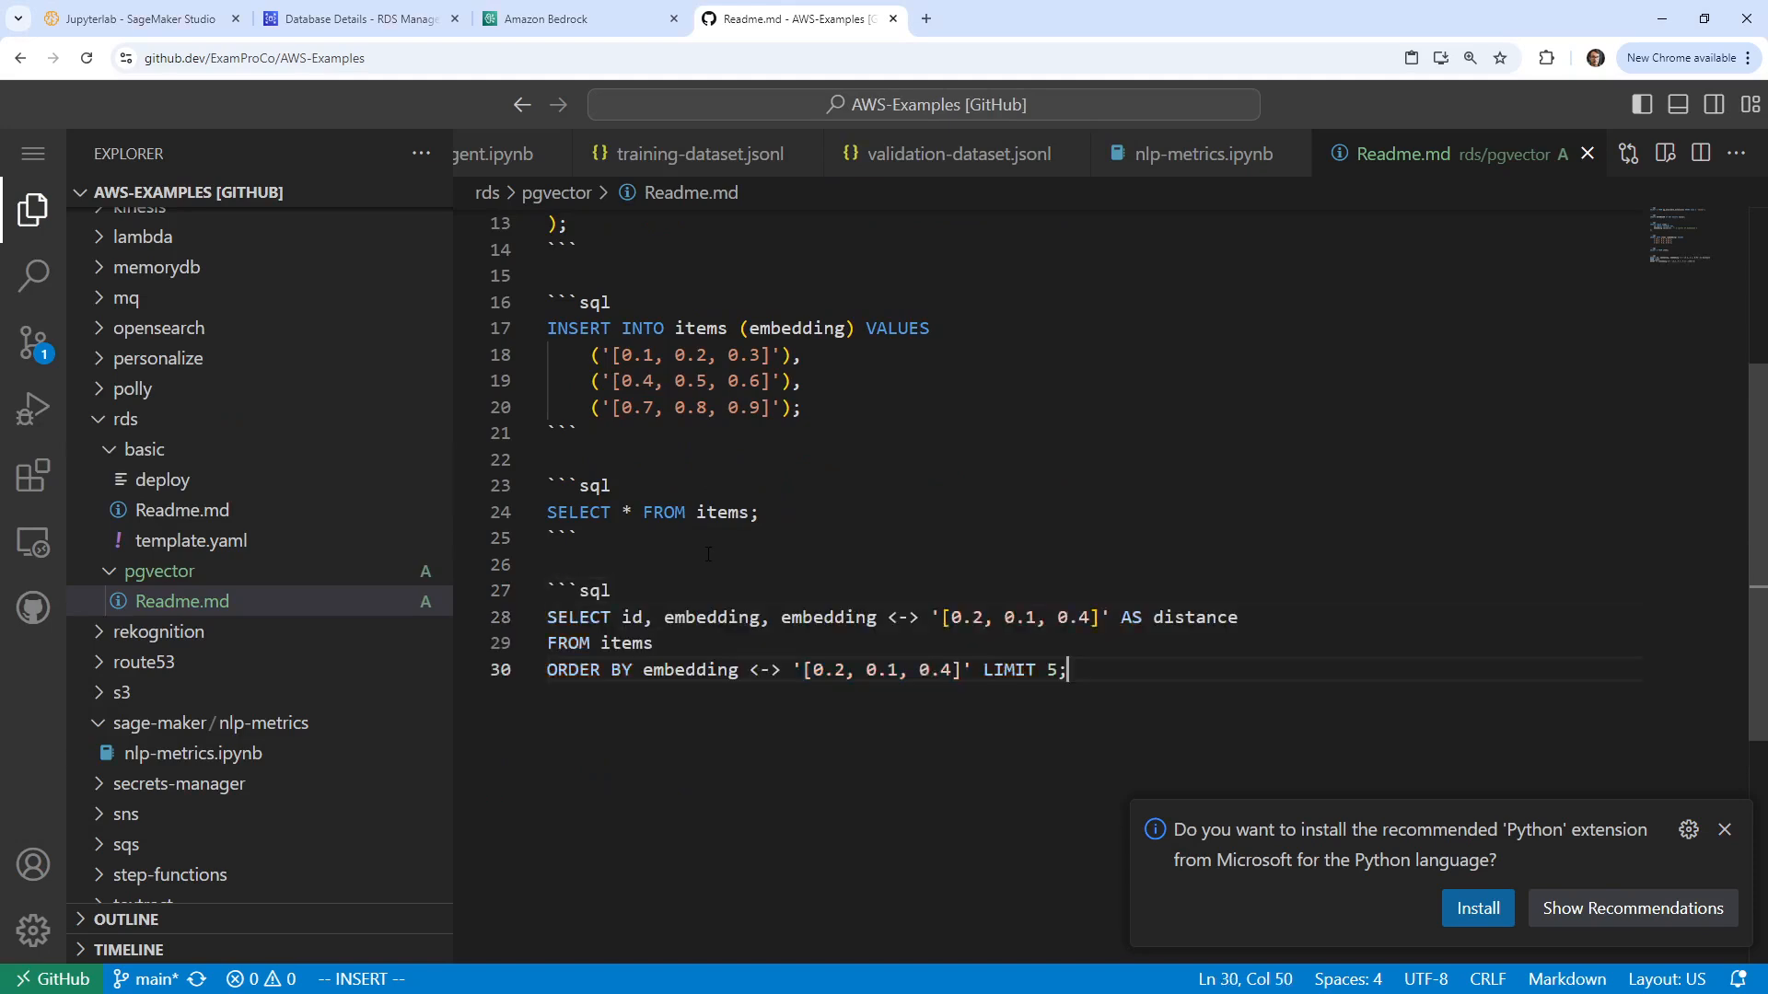
pyautogui.press('Return')
pyautogui.write('```')
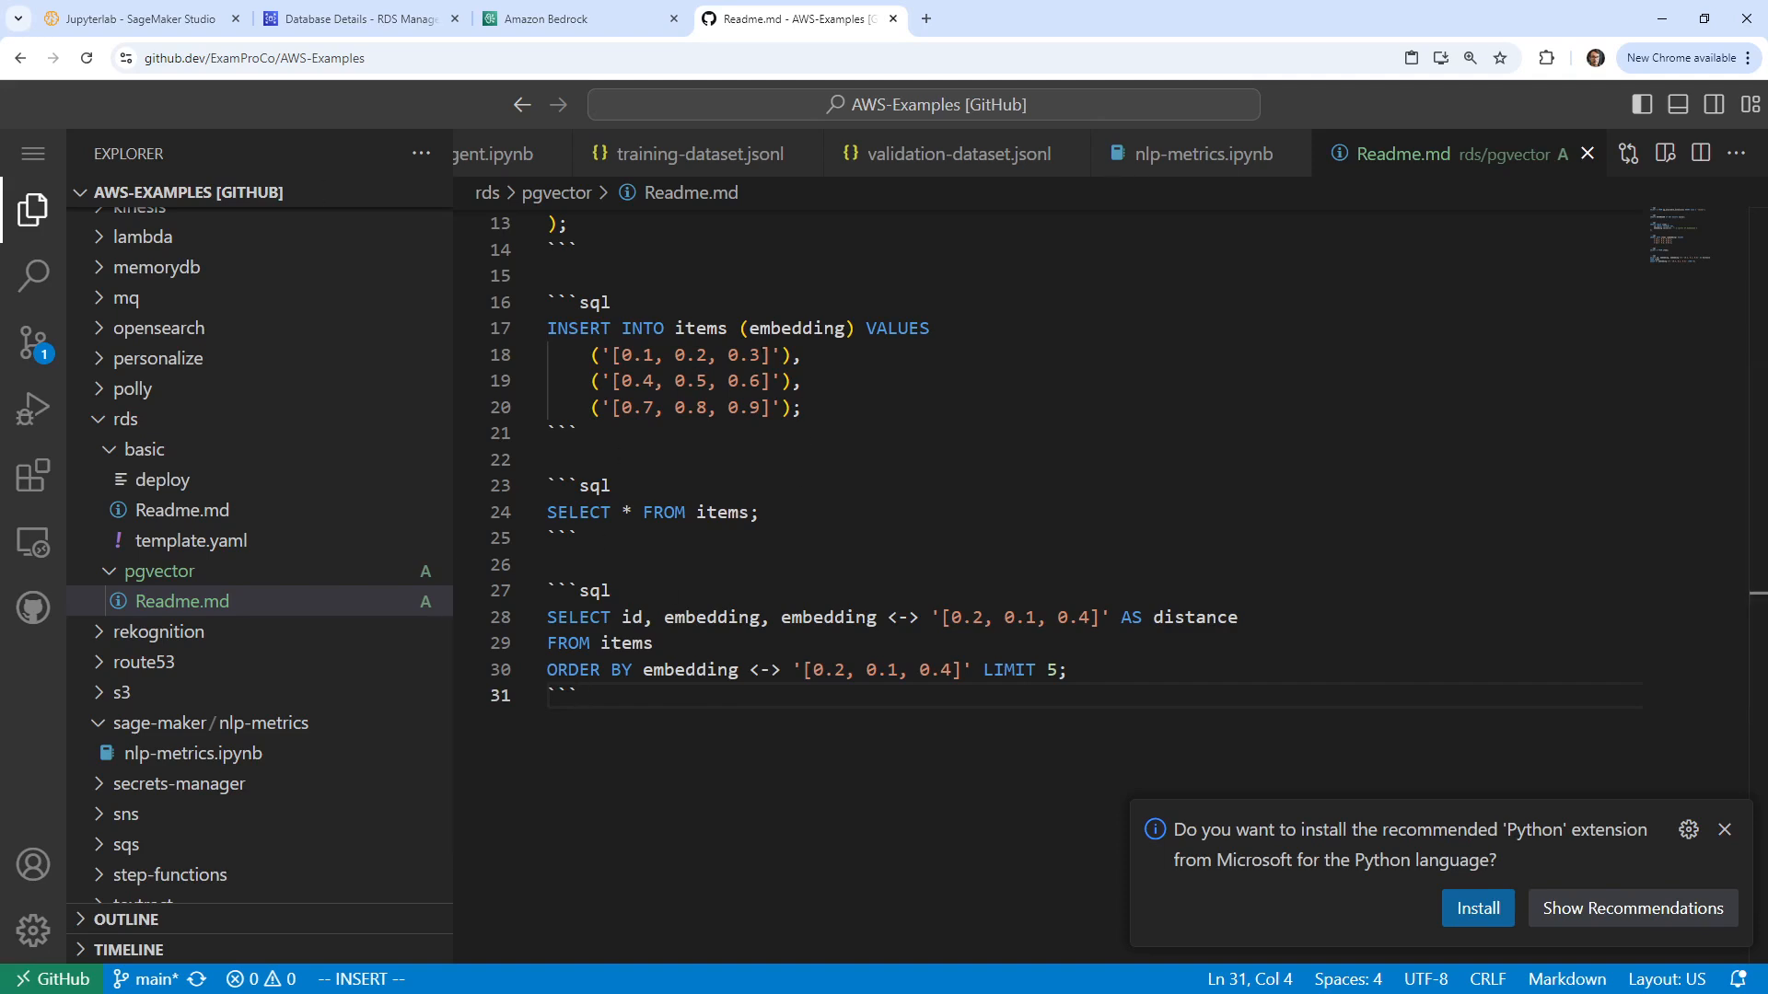
# Step: Insert the title line "Nearest Neighbor Search" followed by a blank line above the last sql code block
pyautogui.click(642, 467)
pyautogui.click(670, 574)
pyautogui.press('Return')
pyautogui.write('Nearest Neighbor Search')
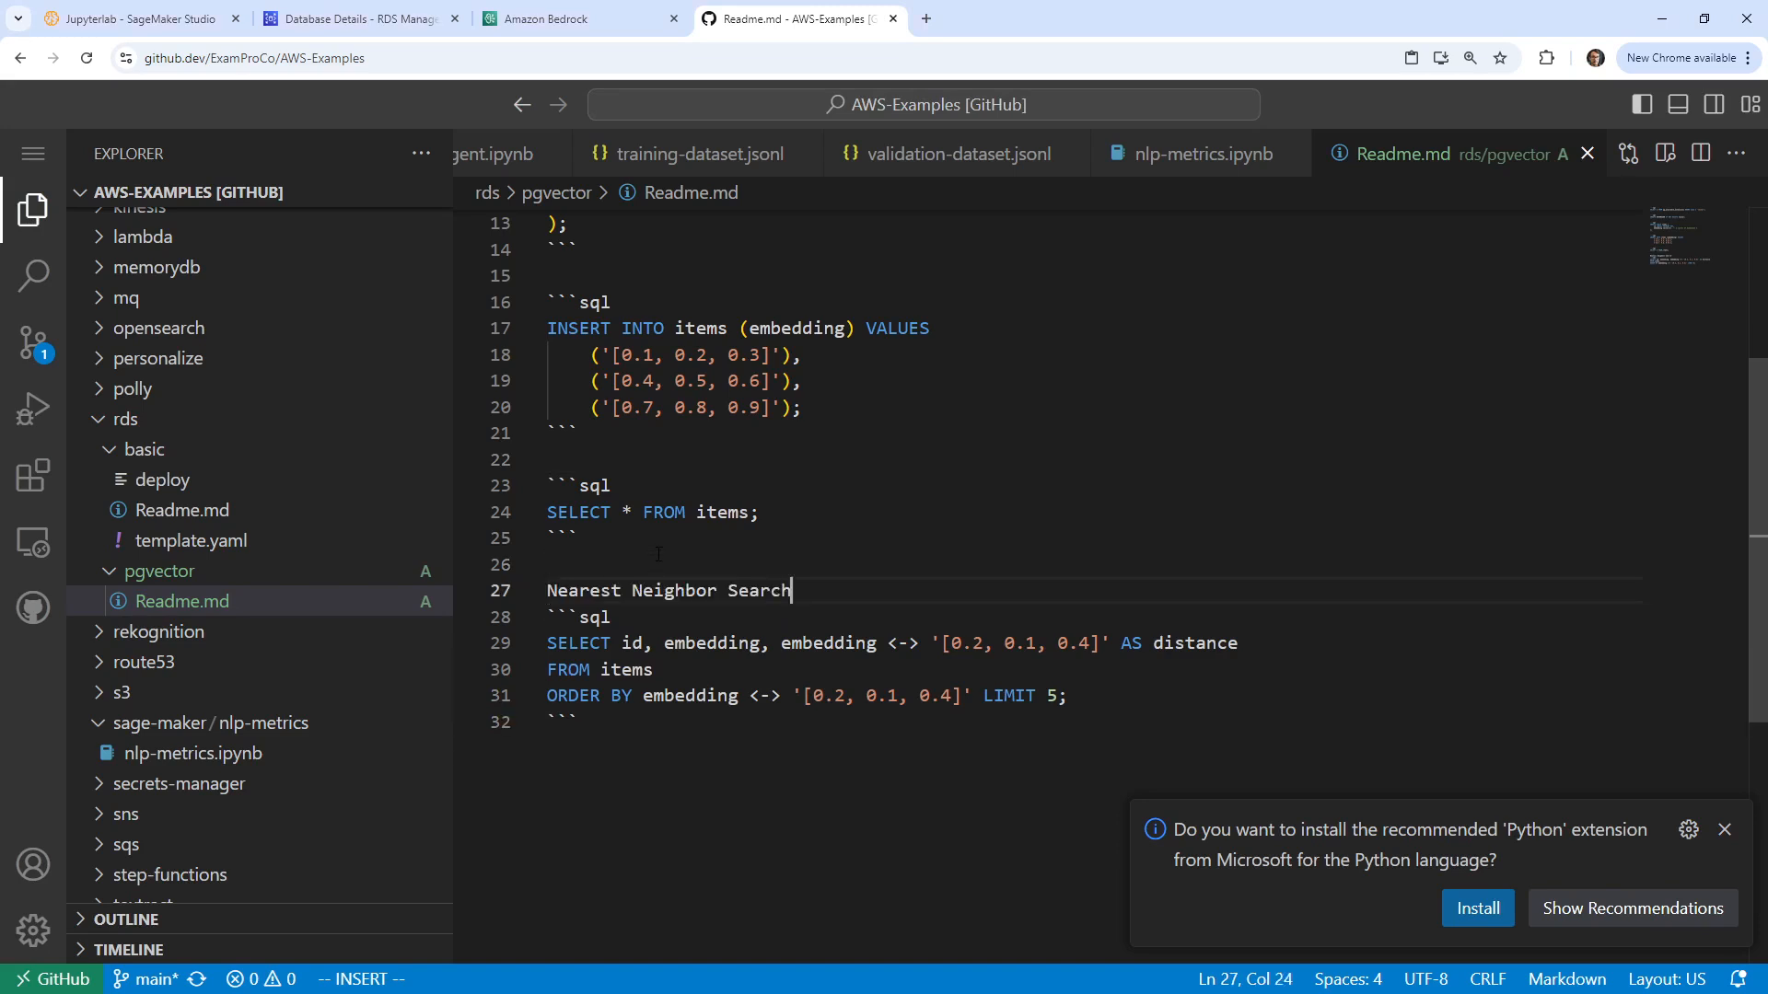
pyautogui.press('Return')
# Step: Stage the pgvector Readme.md in source control and enter the commit message "pg vector example code"
pyautogui.click(36, 346)
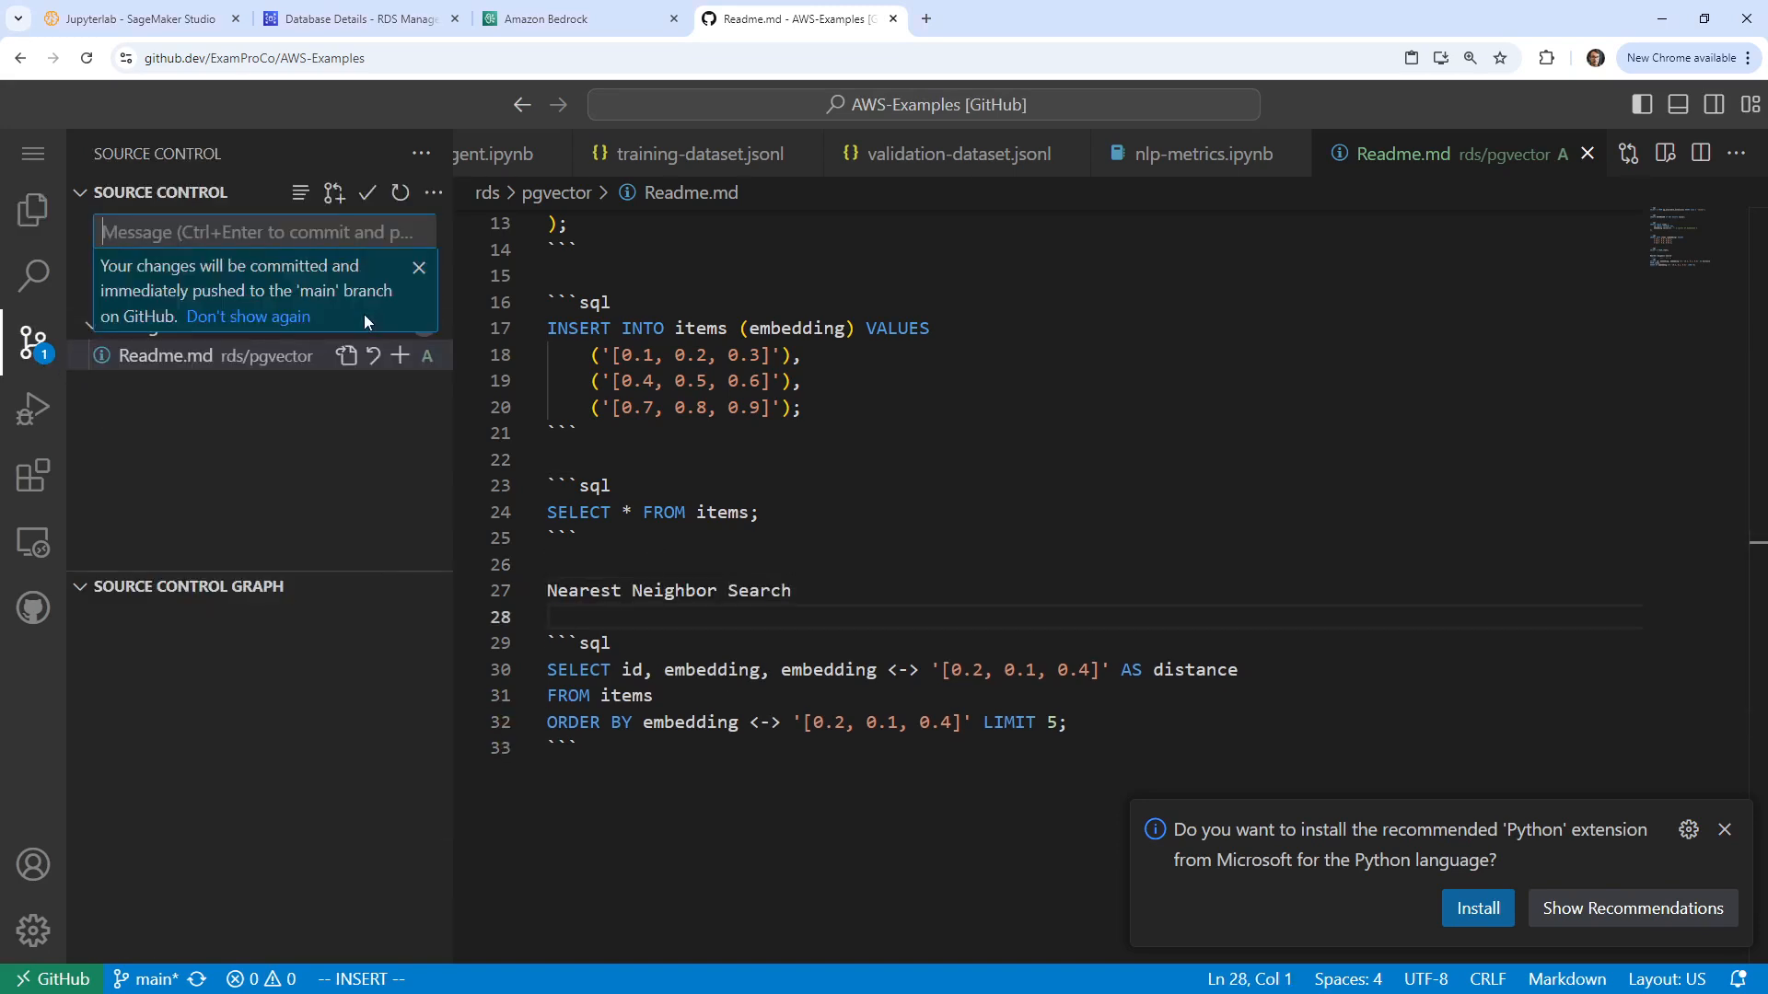
pyautogui.click(402, 355)
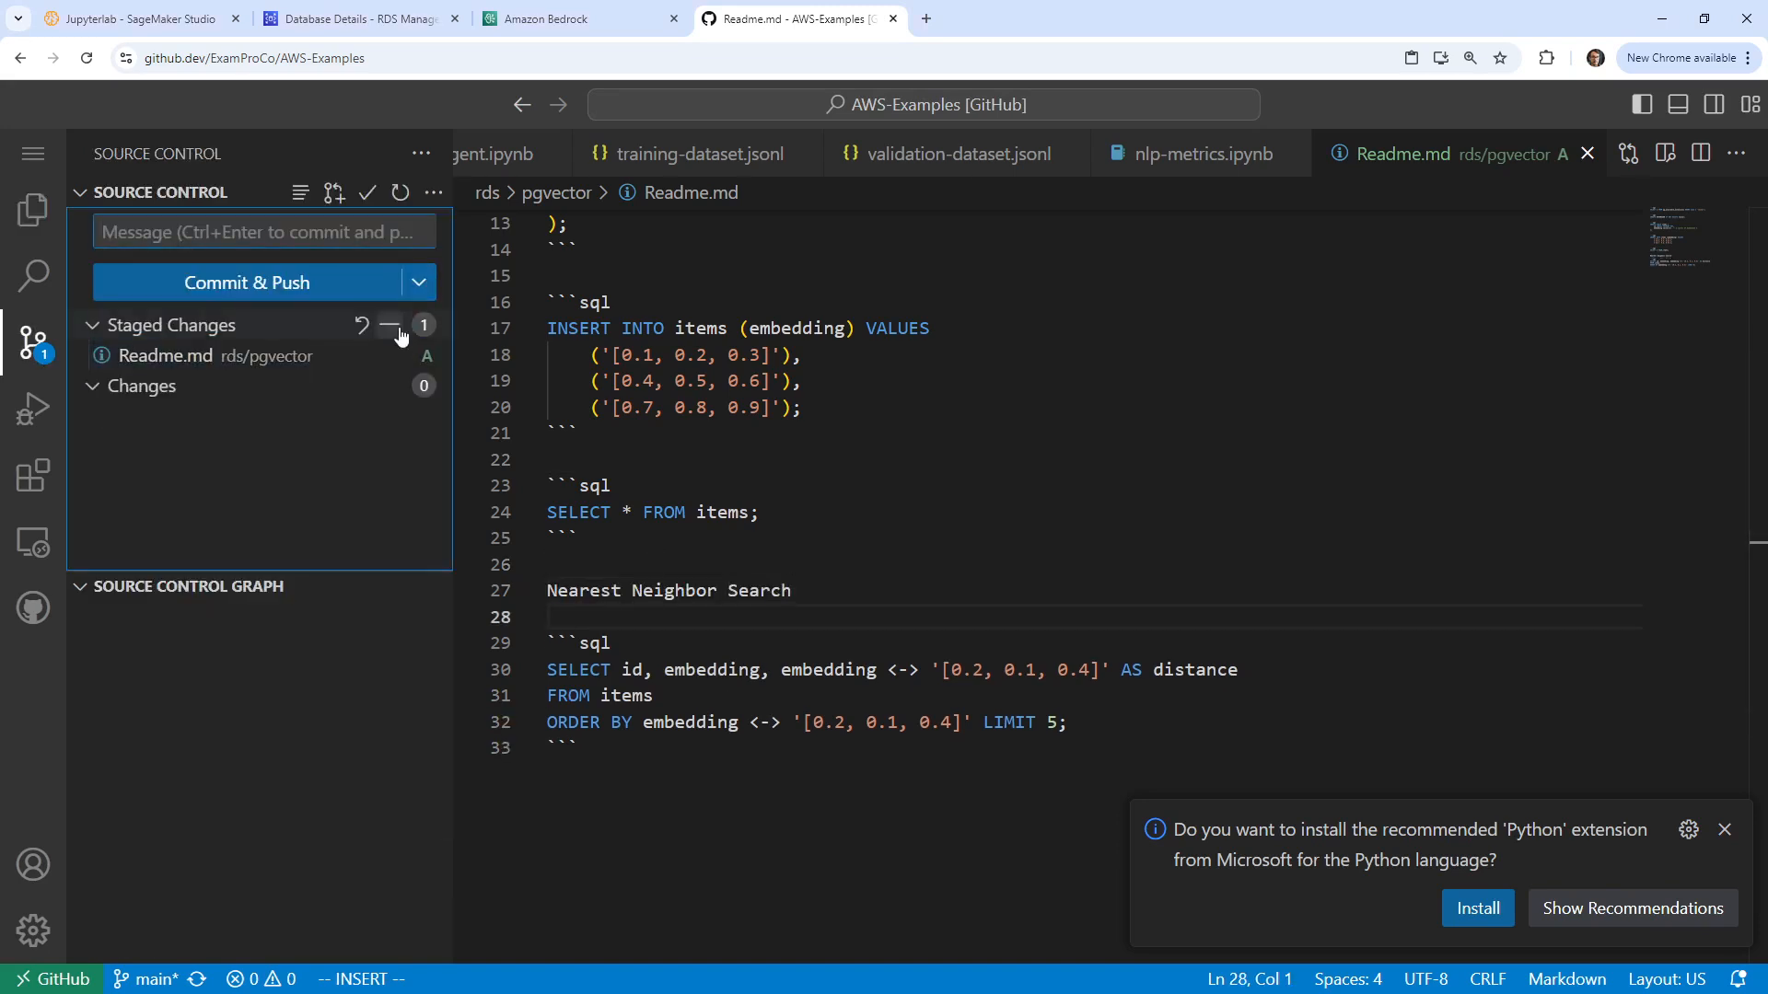
pyautogui.click(351, 231)
pyautogui.write('vec')
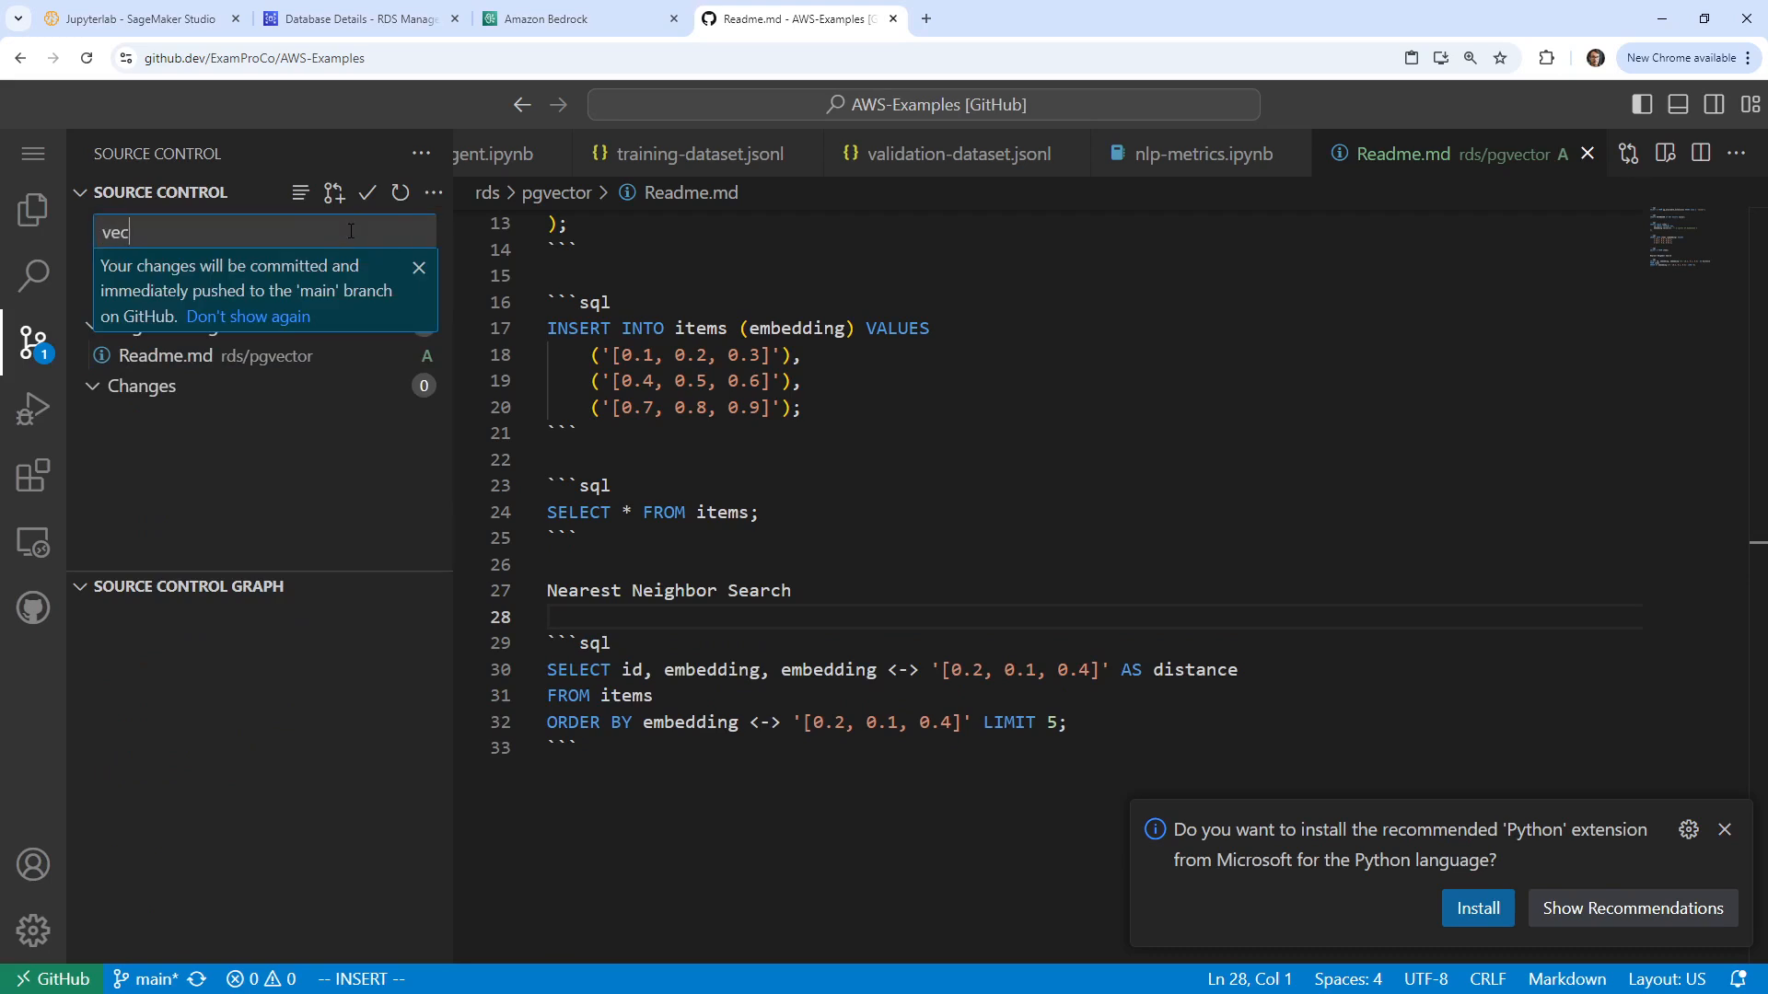
pyautogui.write('tor')
pyautogui.press('BackSpace')
pyautogui.press('BackSpace')
pyautogui.press('BackSpace')
pyautogui.press('BackSpace')
pyautogui.press('BackSpace')
pyautogui.press('BackSpace')
pyautogui.write('pg vector example code')
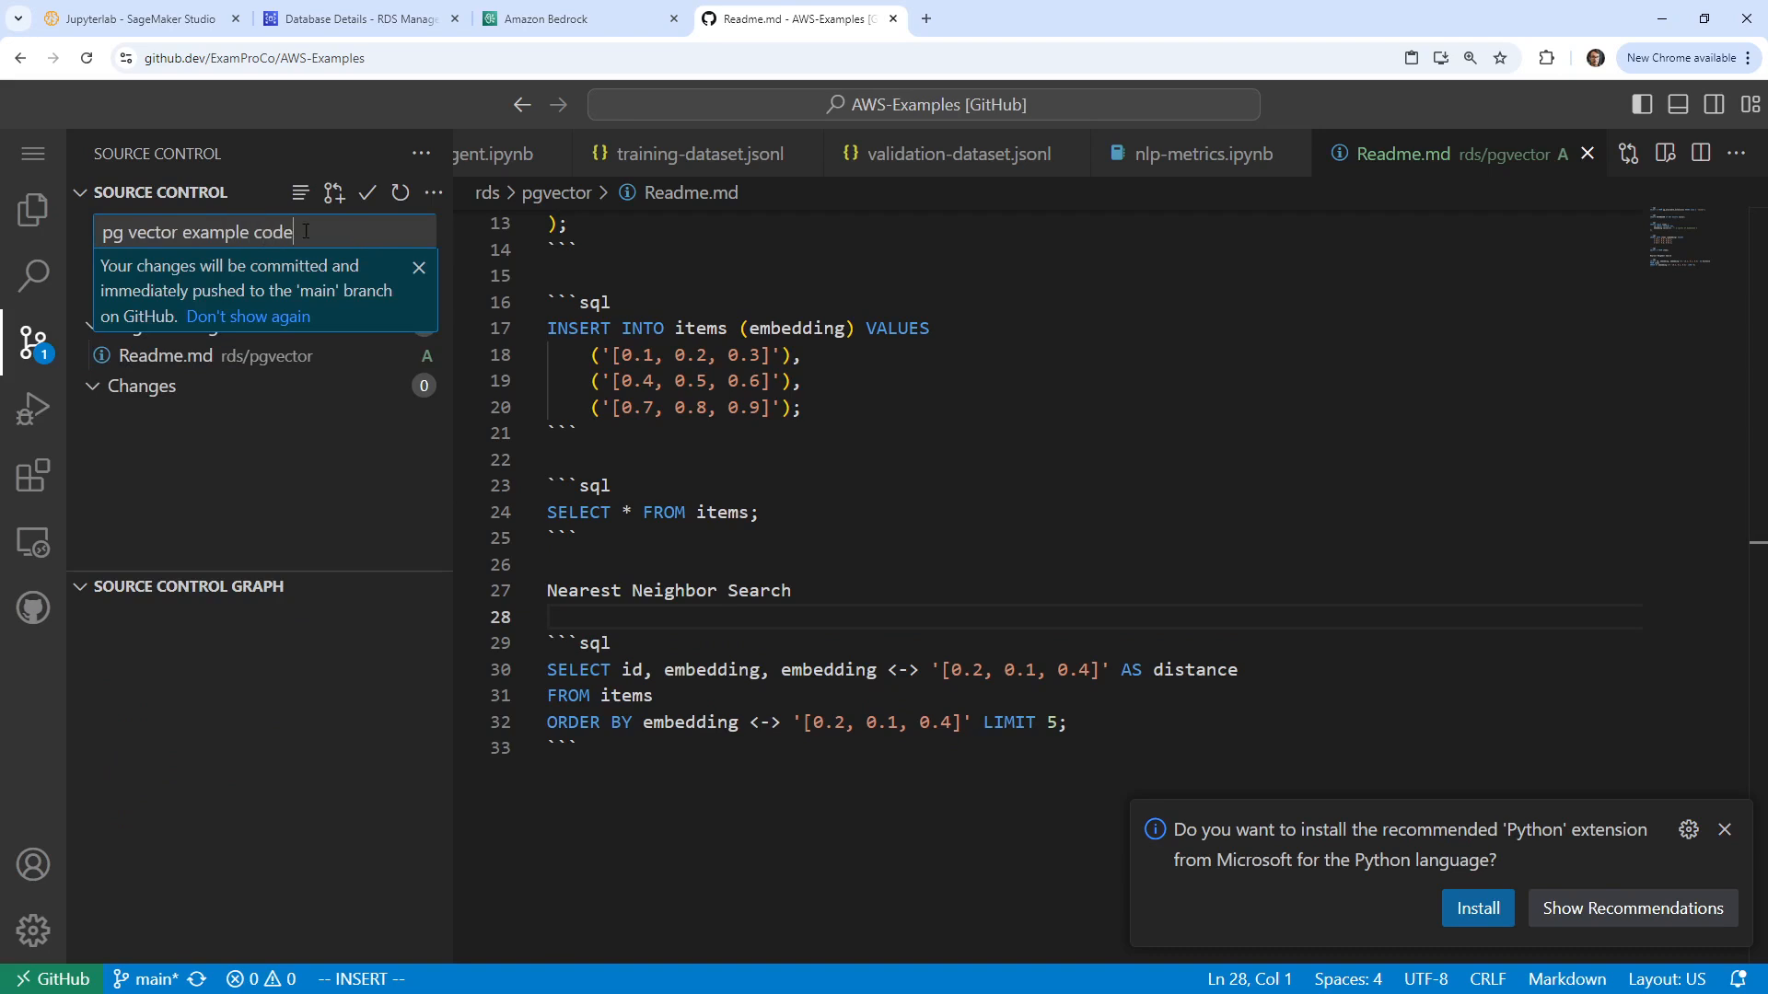
# Step: Commit the staged pgvector Readme.md and push it to the main branch
pyautogui.click(419, 267)
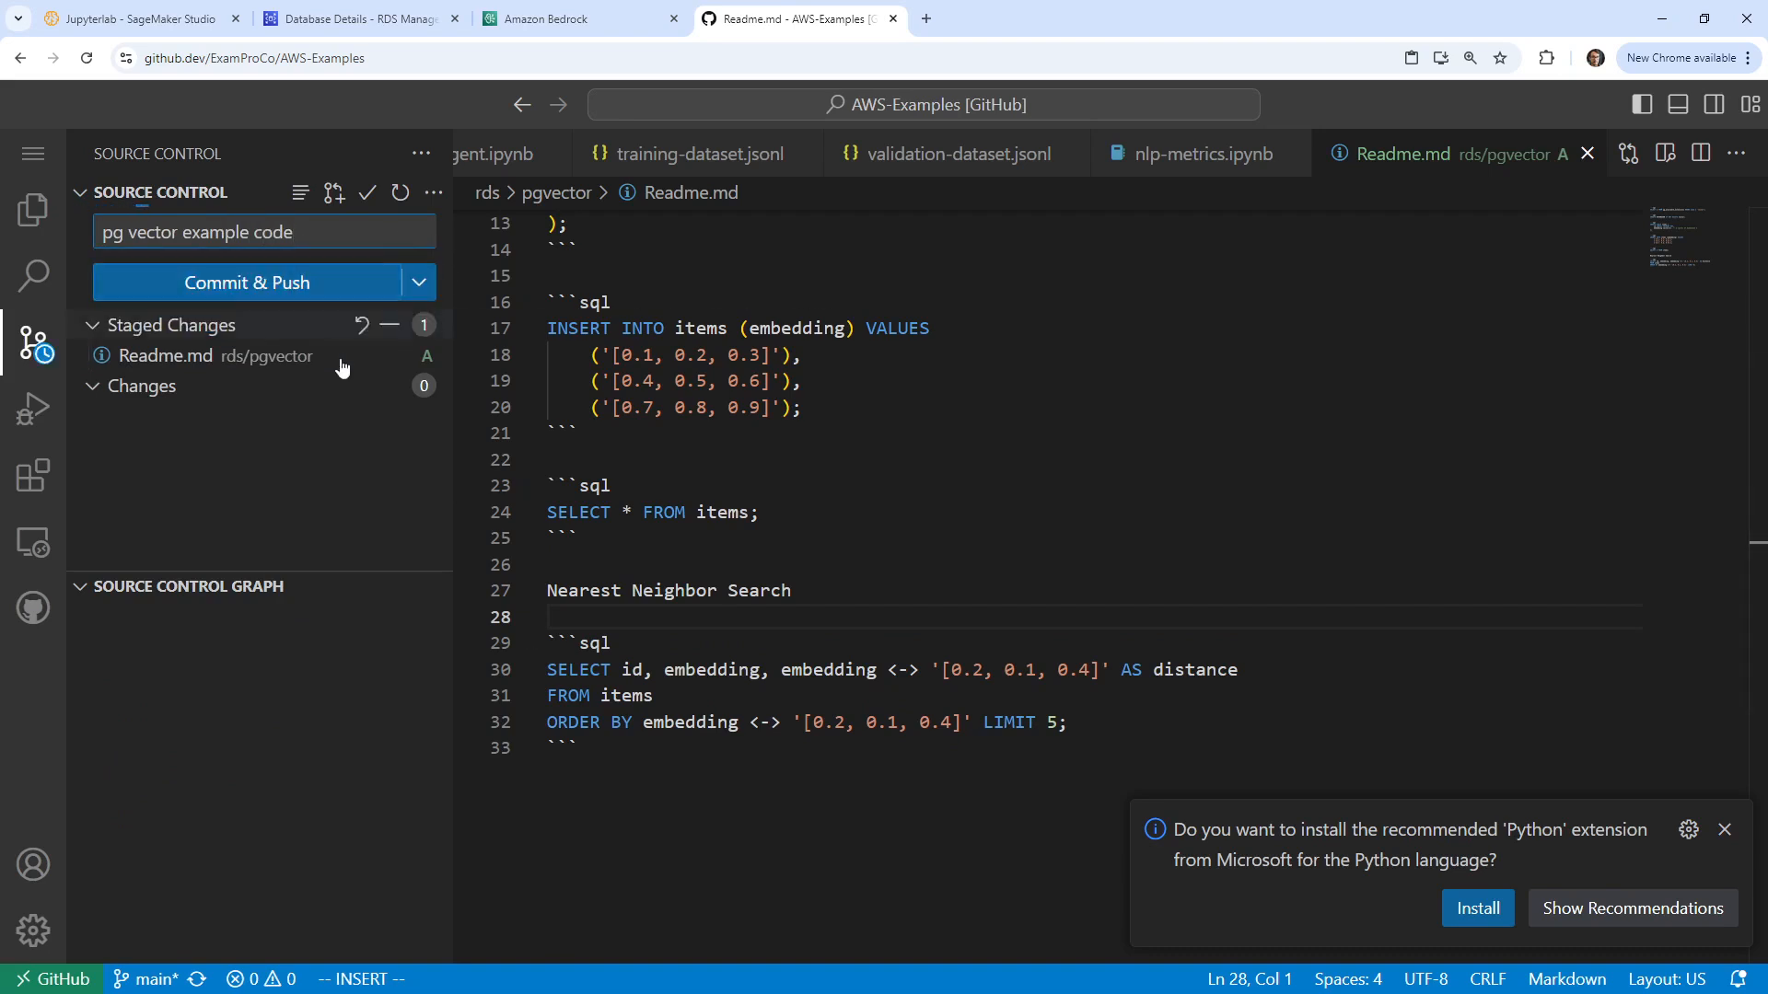
pyautogui.hotkey('ctrl', 'Return')
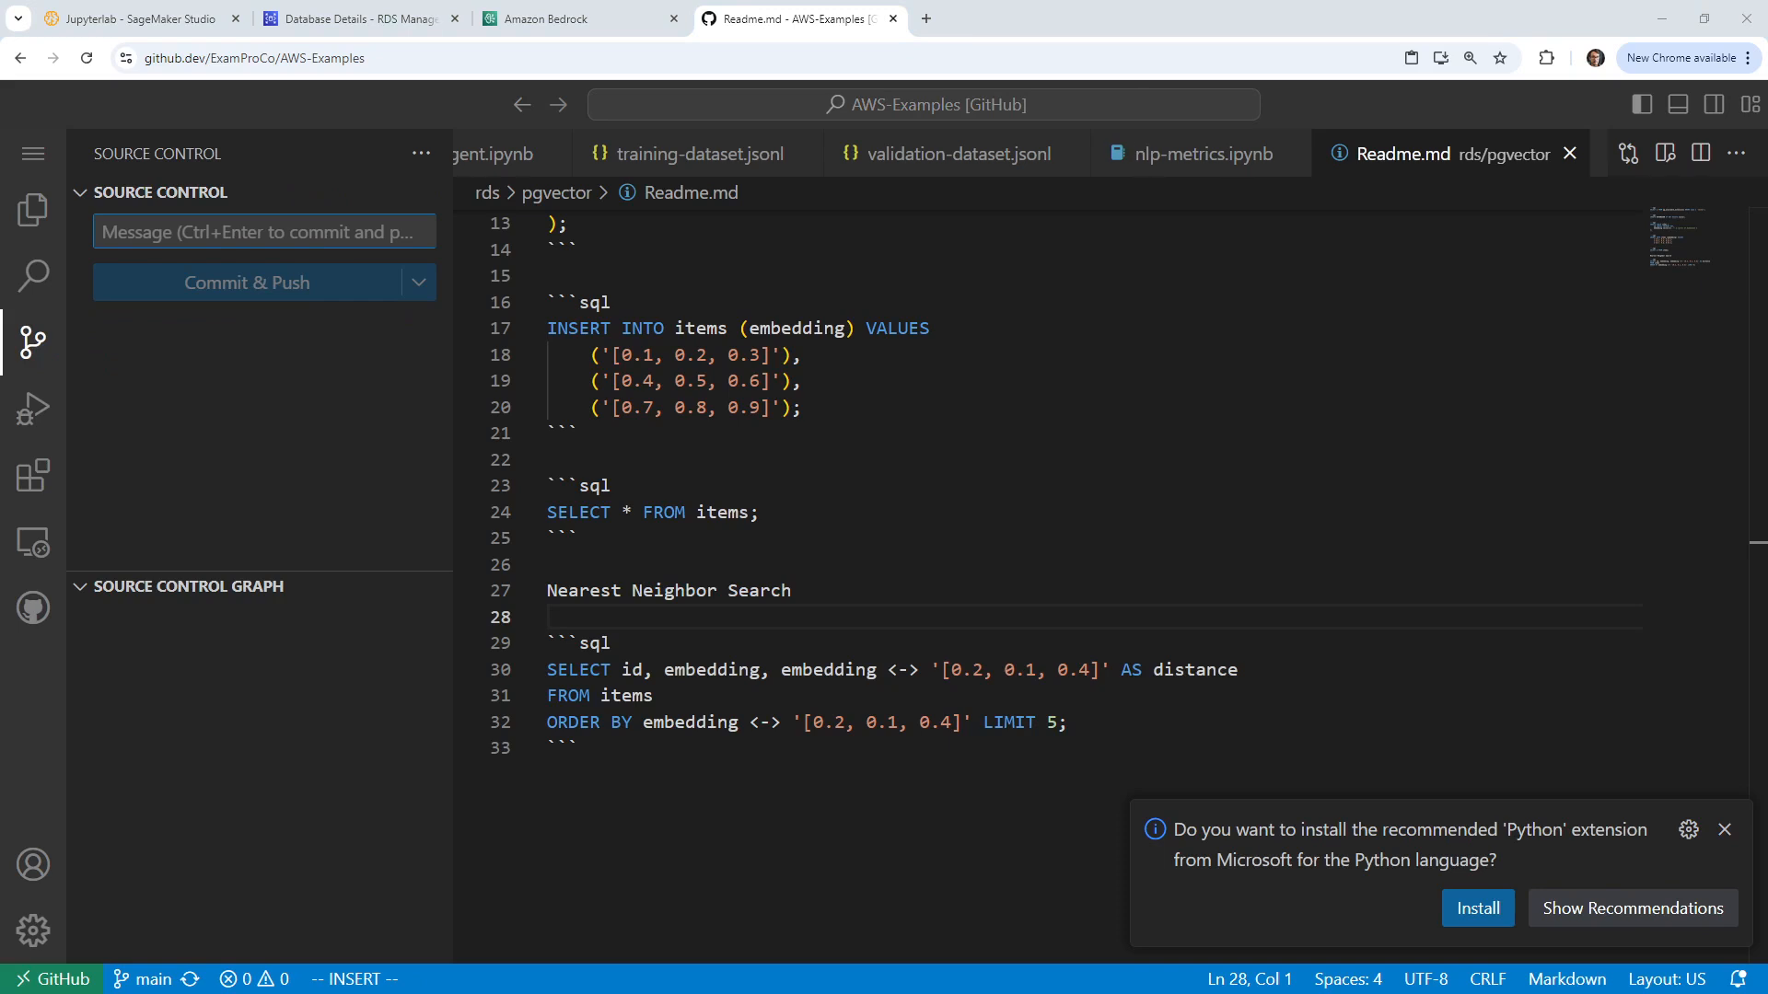
# Step: Close the TablePlus query and connection windows, and close the AWS-Examples Readme browser tab
pyautogui.moveTo(826, 0); pyautogui.dragTo(866, 157)
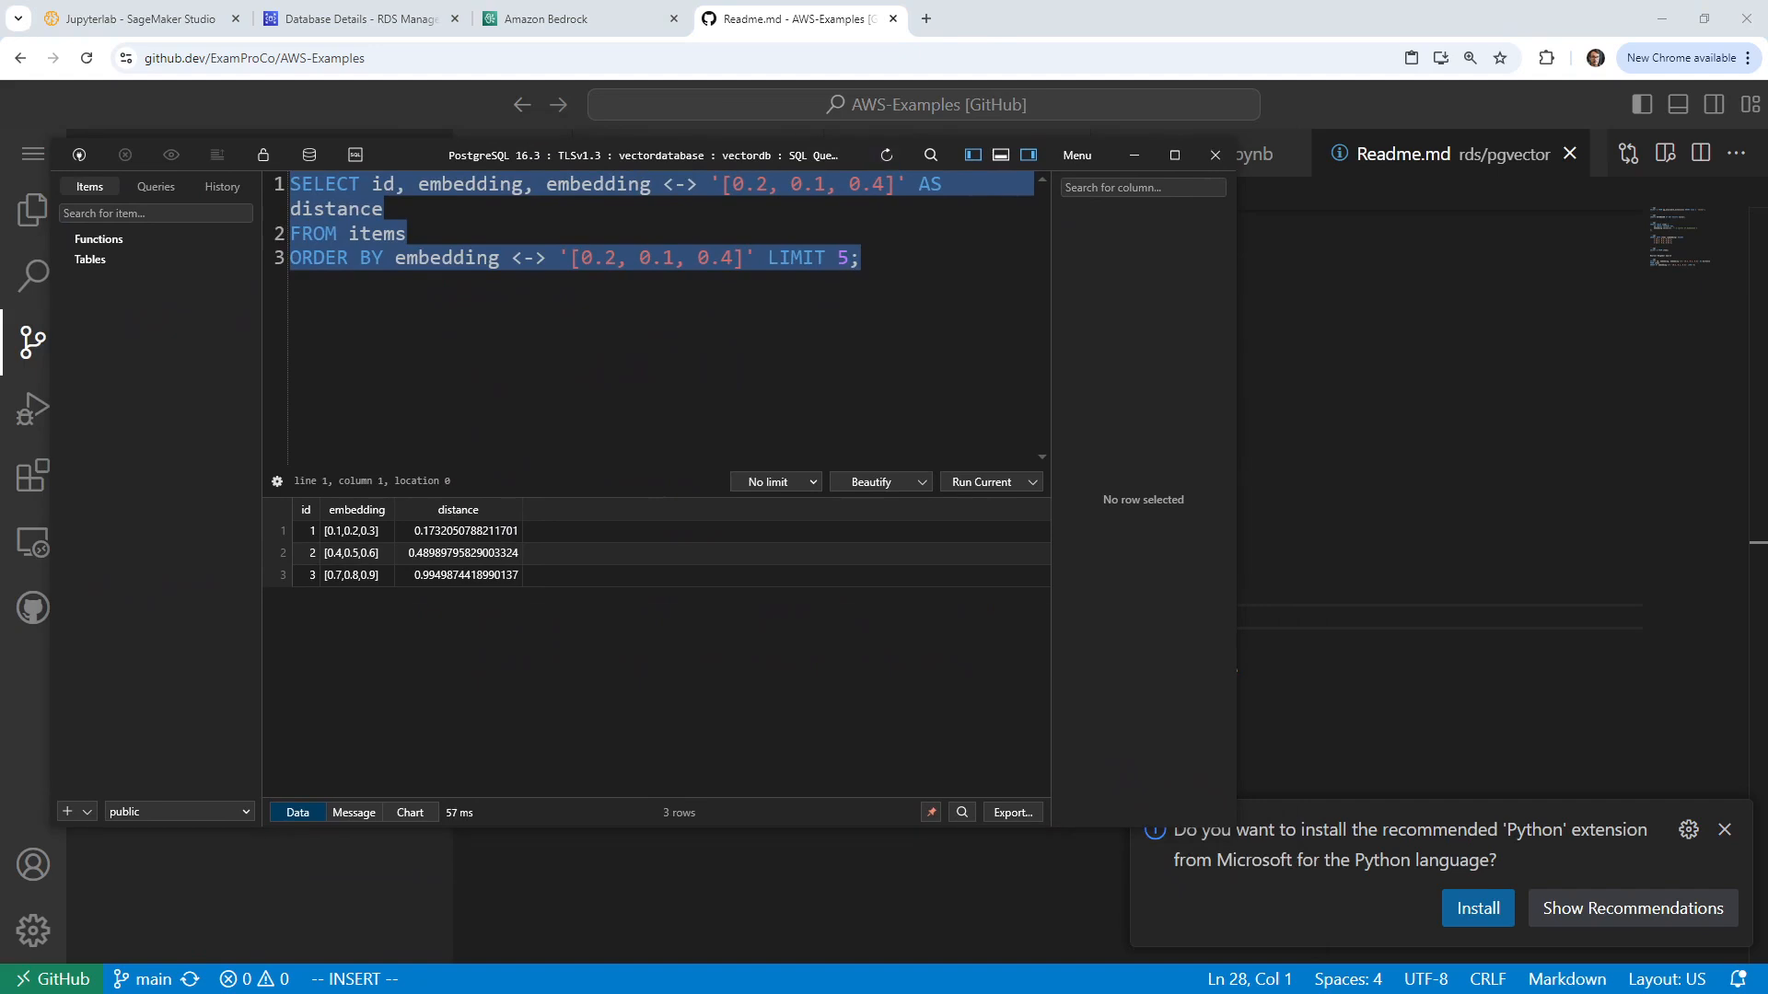
pyautogui.click(1216, 155)
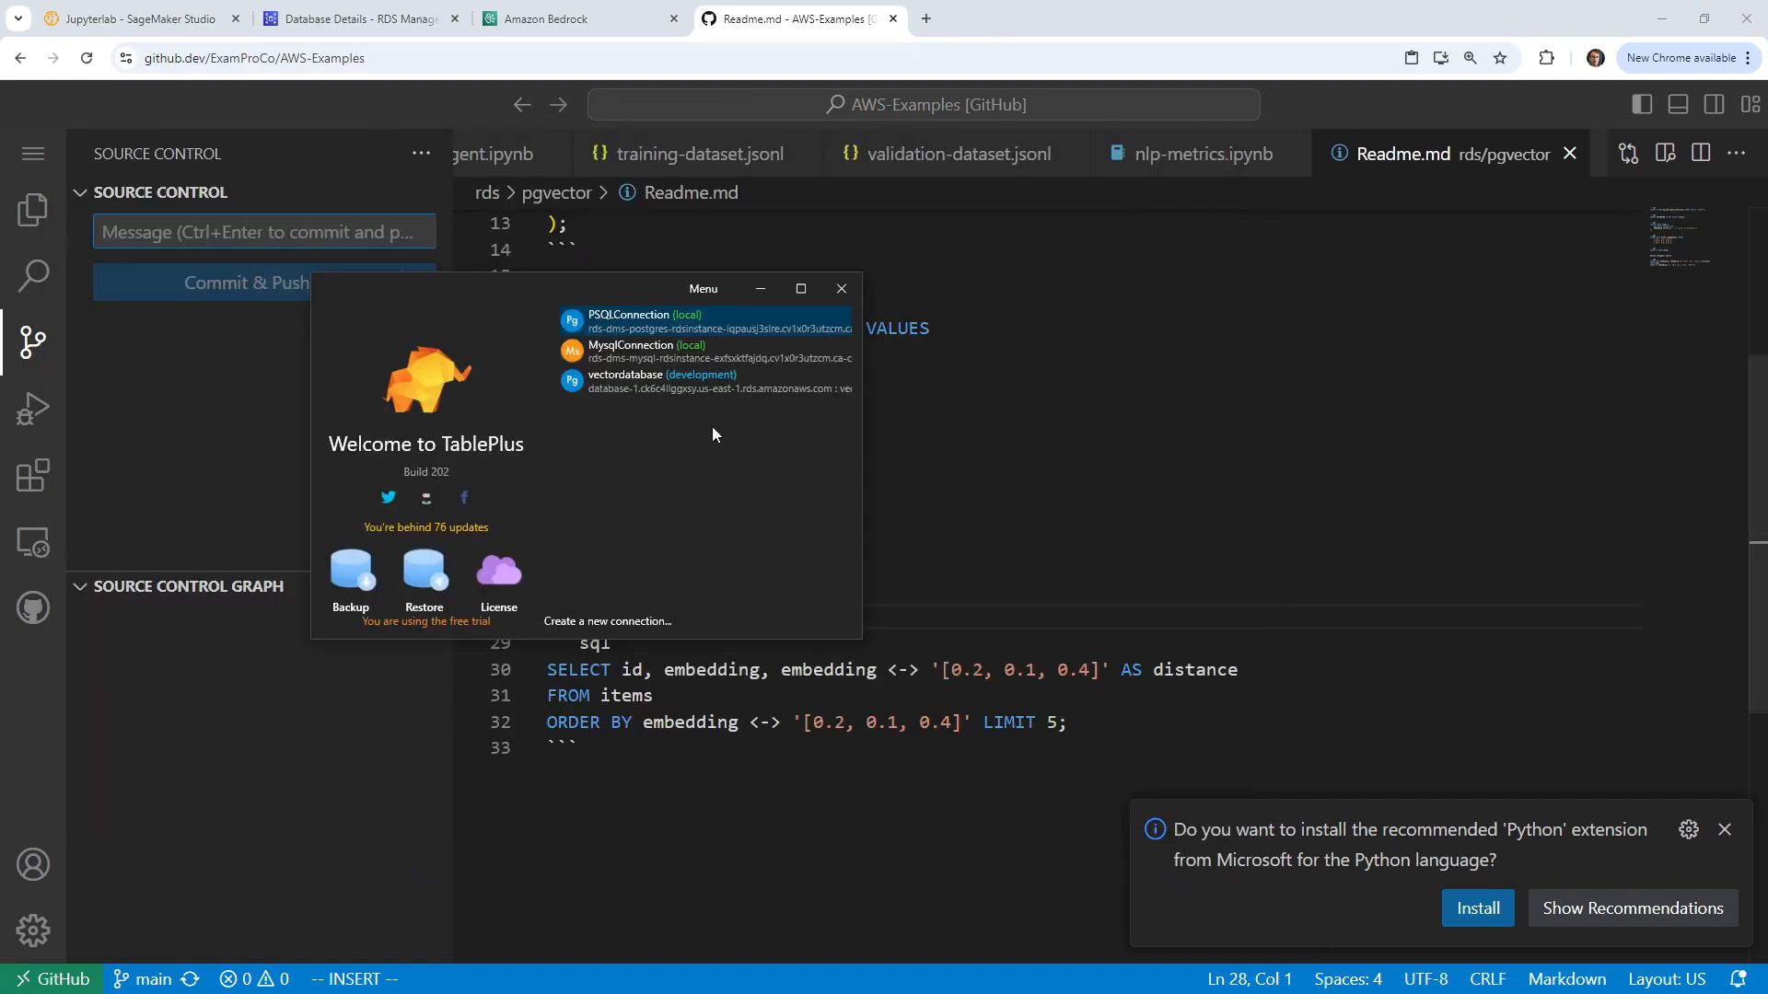
pyautogui.moveTo(507, 291); pyautogui.dragTo(207, 0)
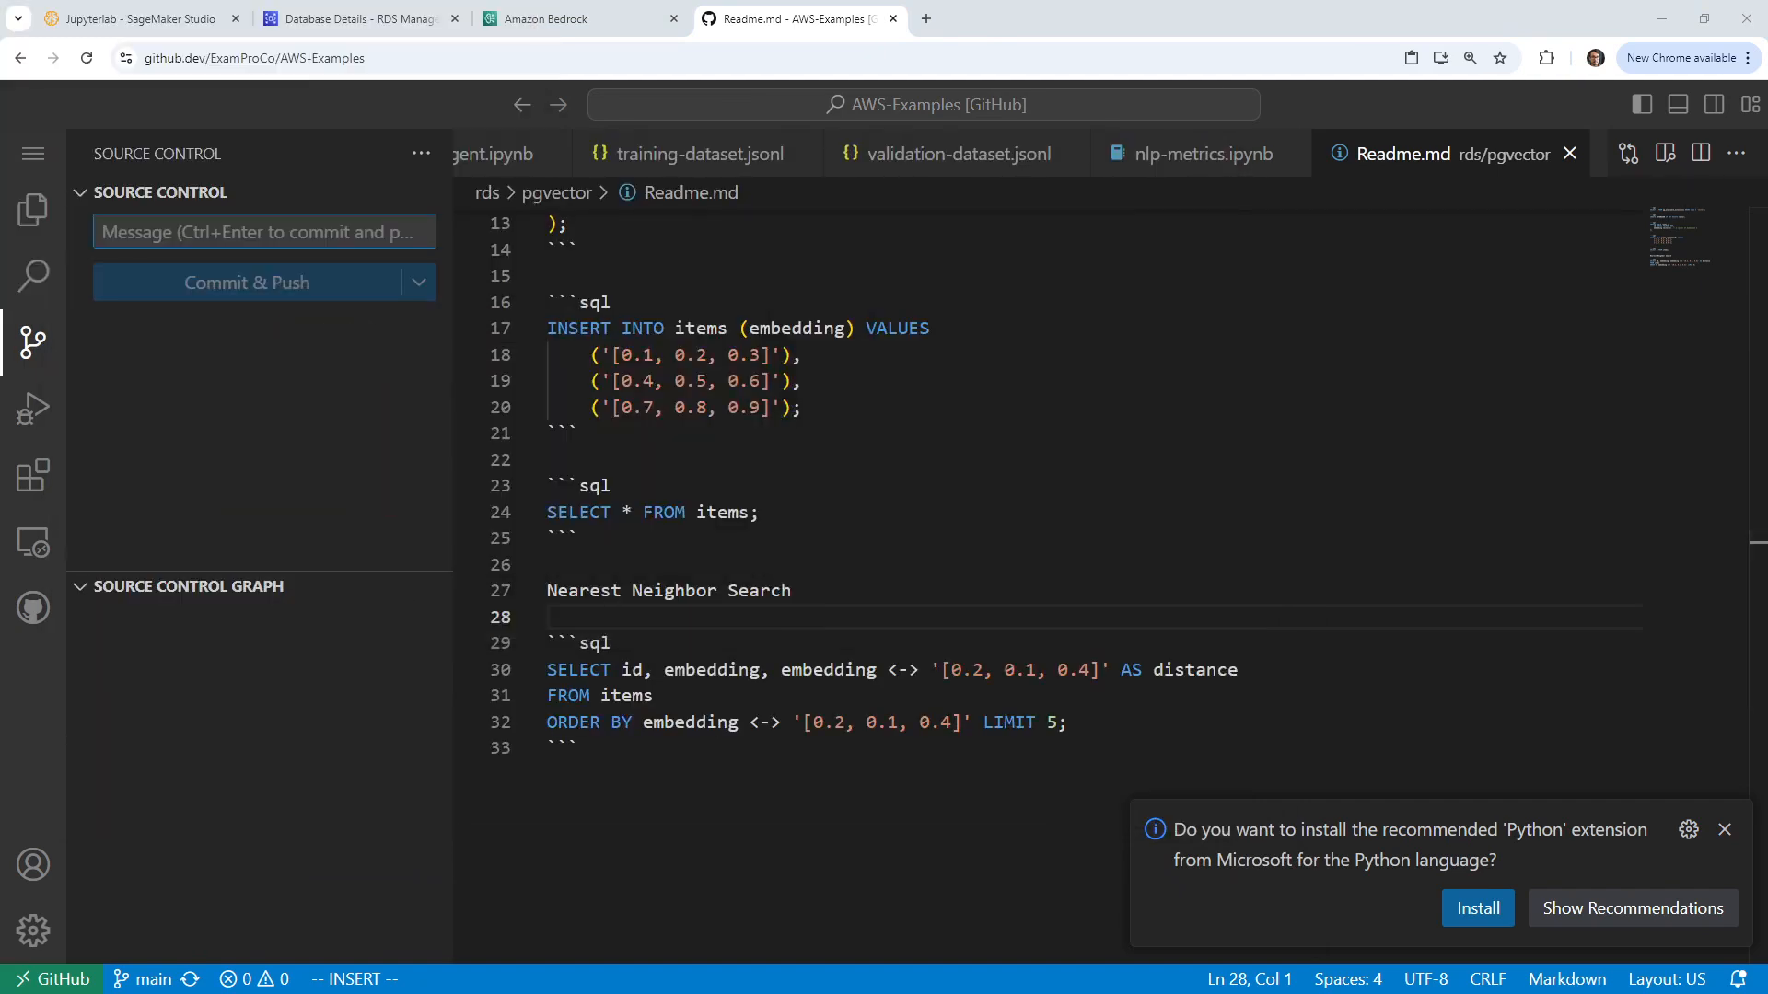
pyautogui.click(936, 387)
pyautogui.click(893, 19)
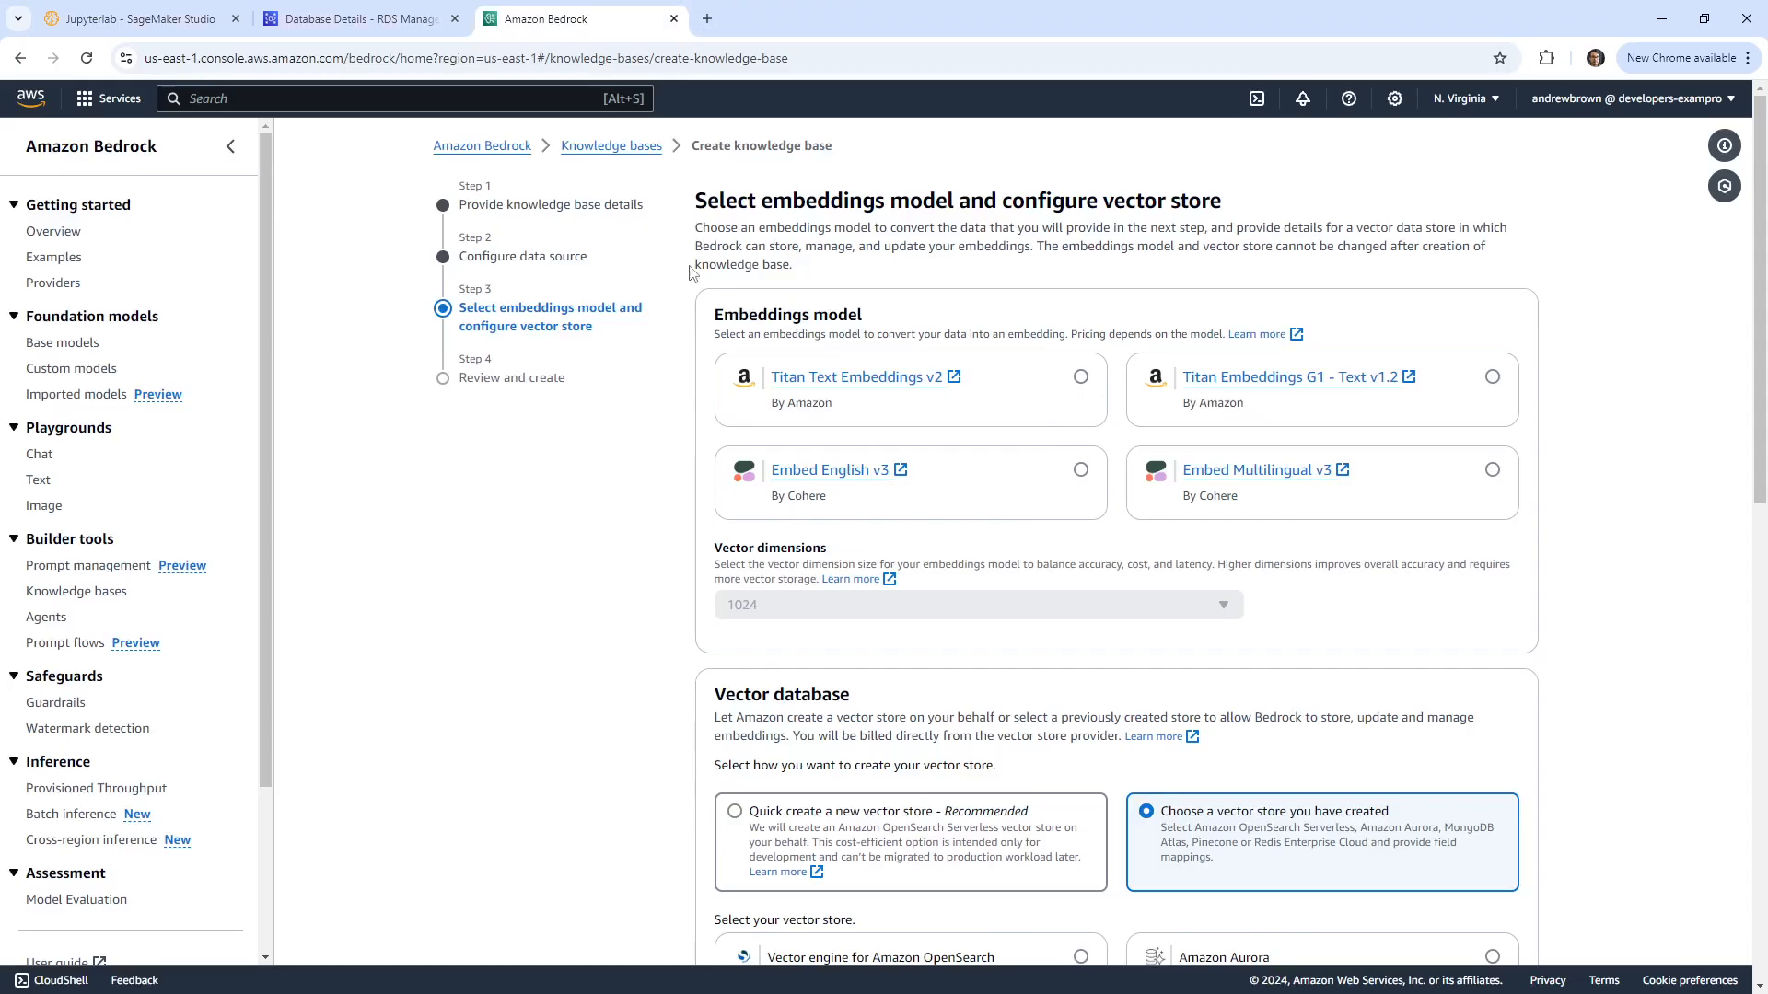
# Step: Return to the RDS databases list, select database-1, and start deleting it
pyautogui.click(386, 27)
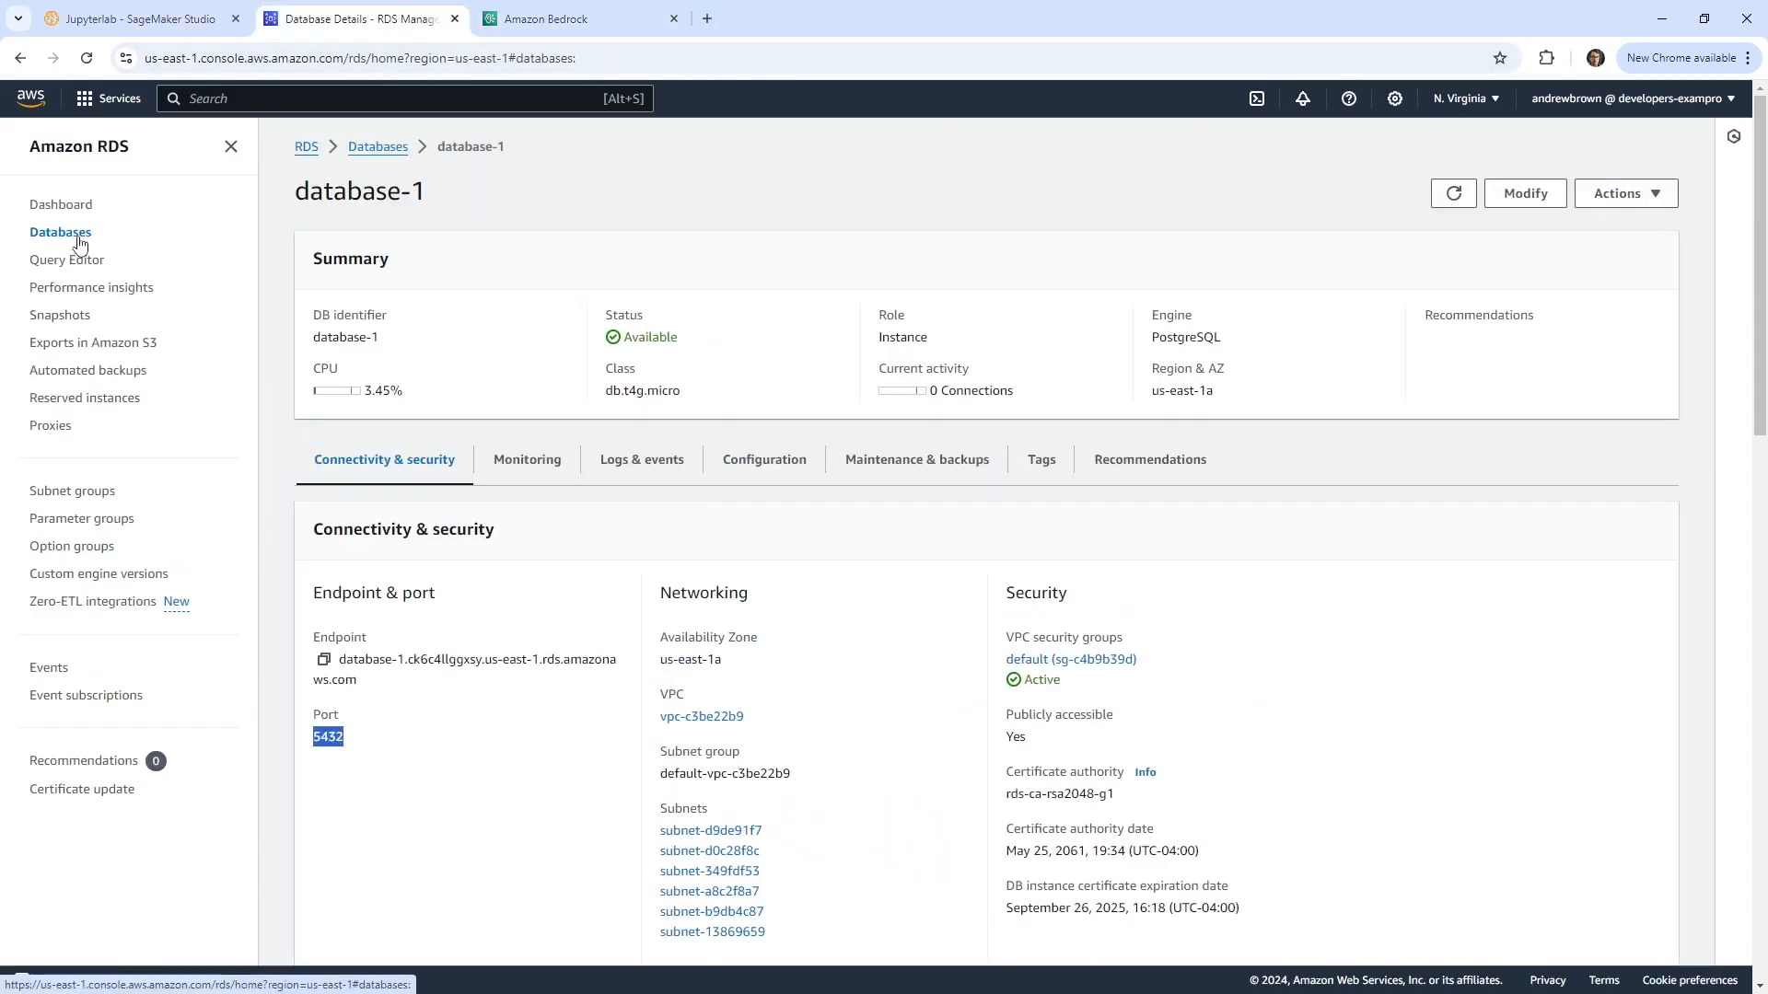
pyautogui.click(73, 232)
pyautogui.click(320, 438)
pyautogui.click(1330, 309)
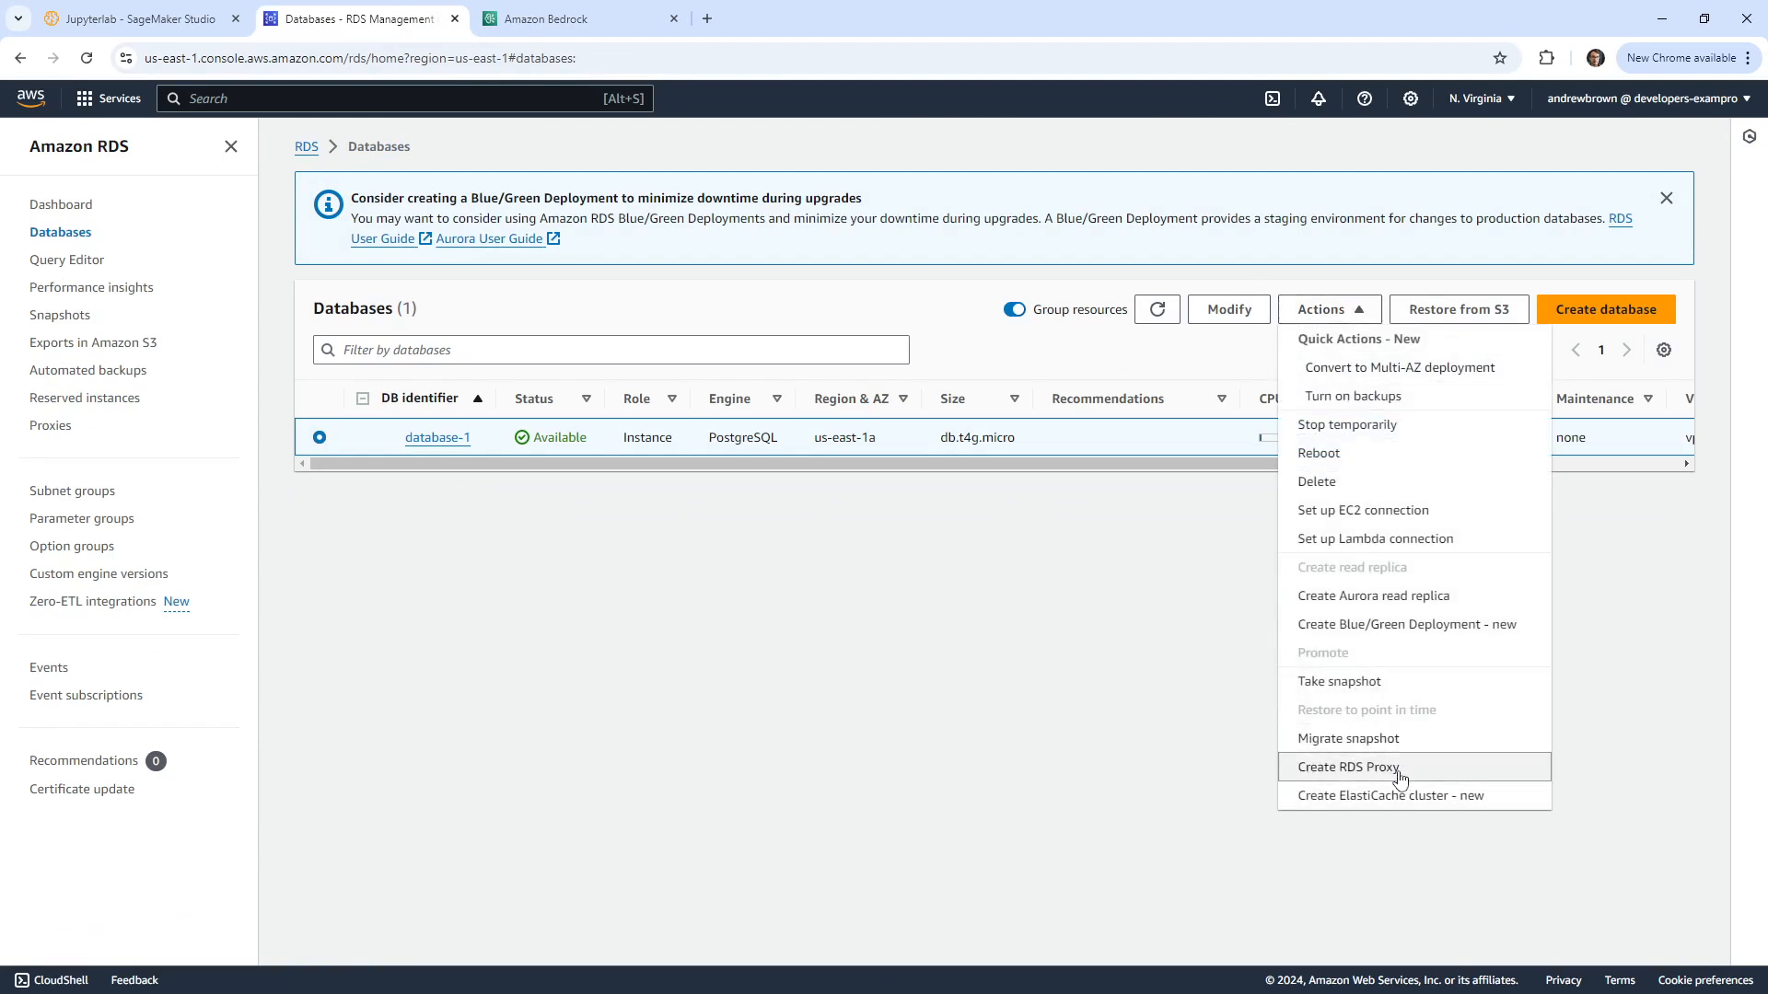
pyautogui.click(1331, 482)
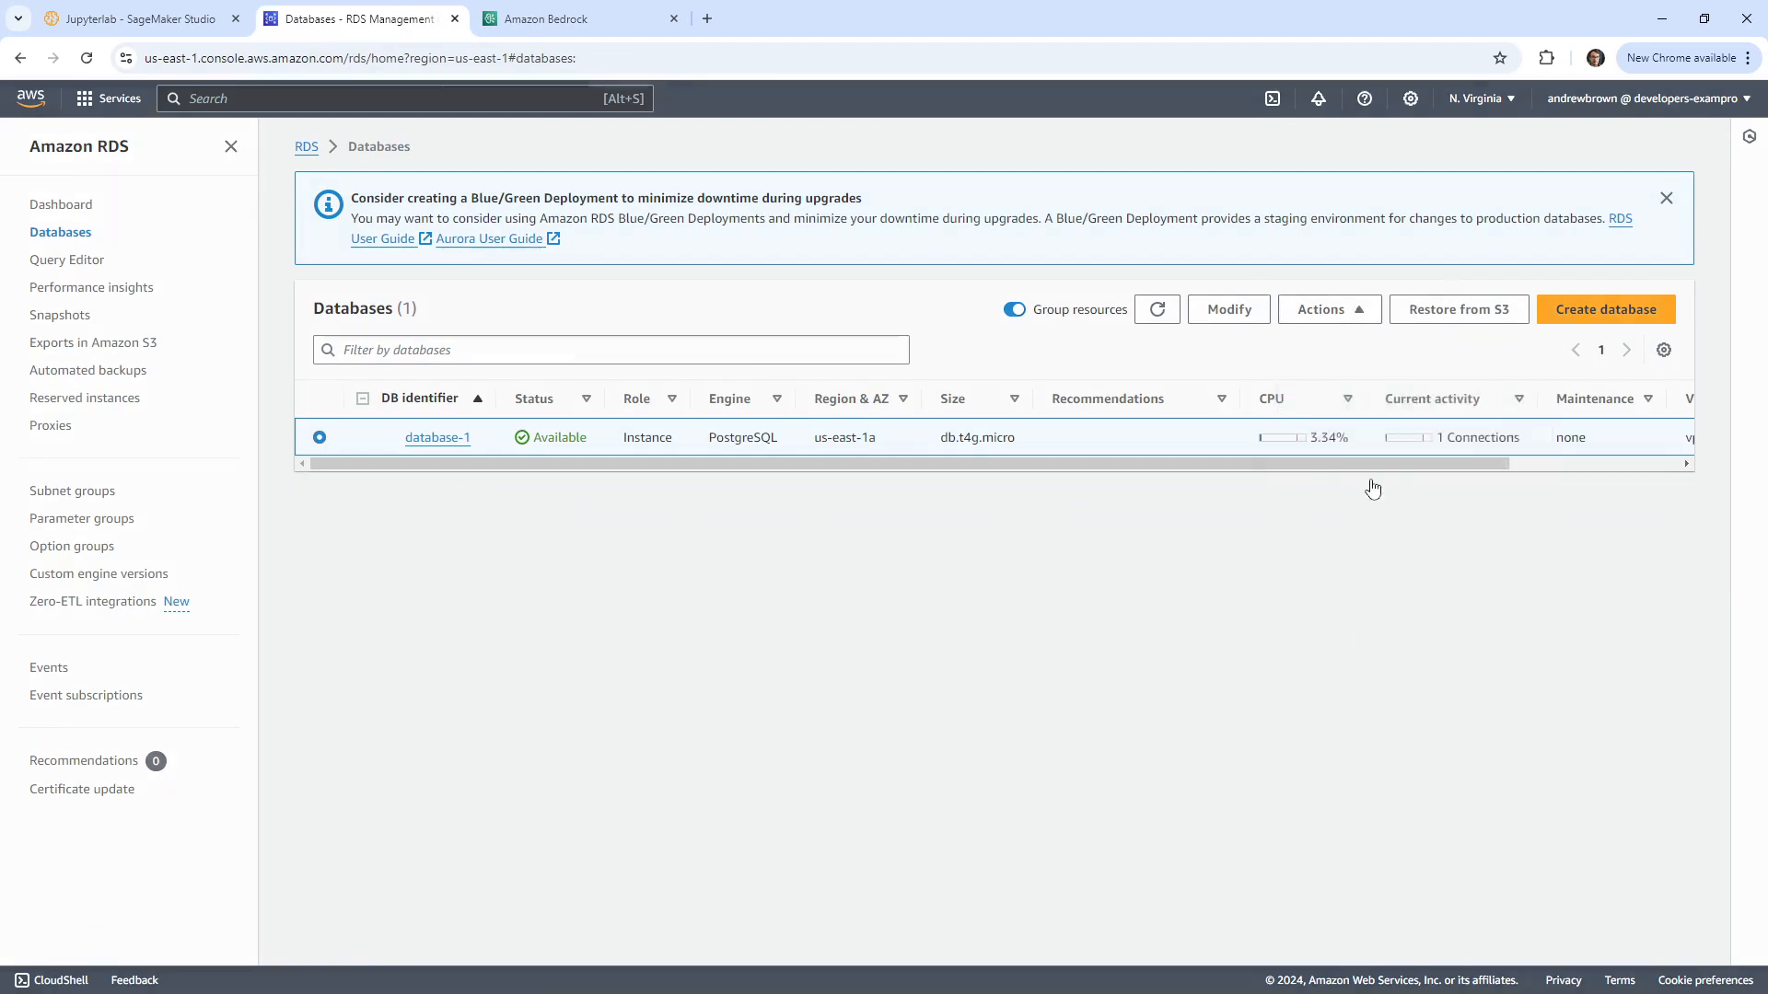
# Step: Delete database-1 without a final snapshot, acknowledging the loss of automated backups and confirming with "delete me"
pyautogui.click(635, 711)
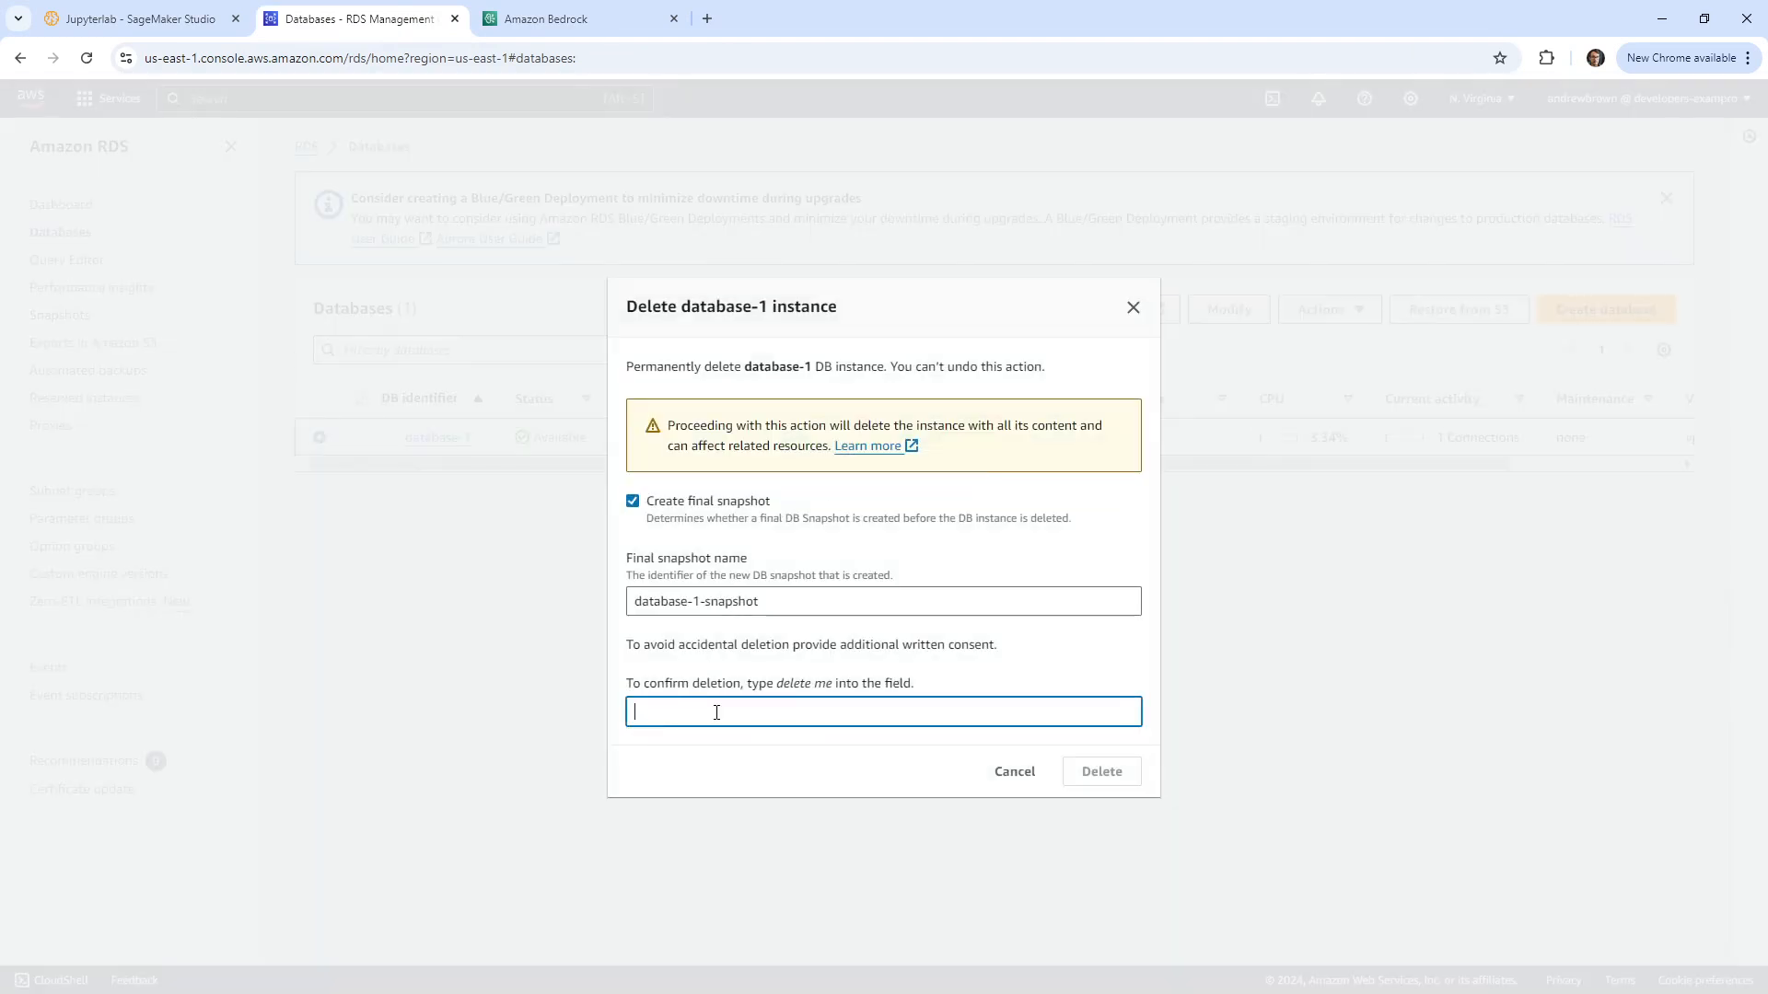
pyautogui.click(633, 501)
pyautogui.click(725, 645)
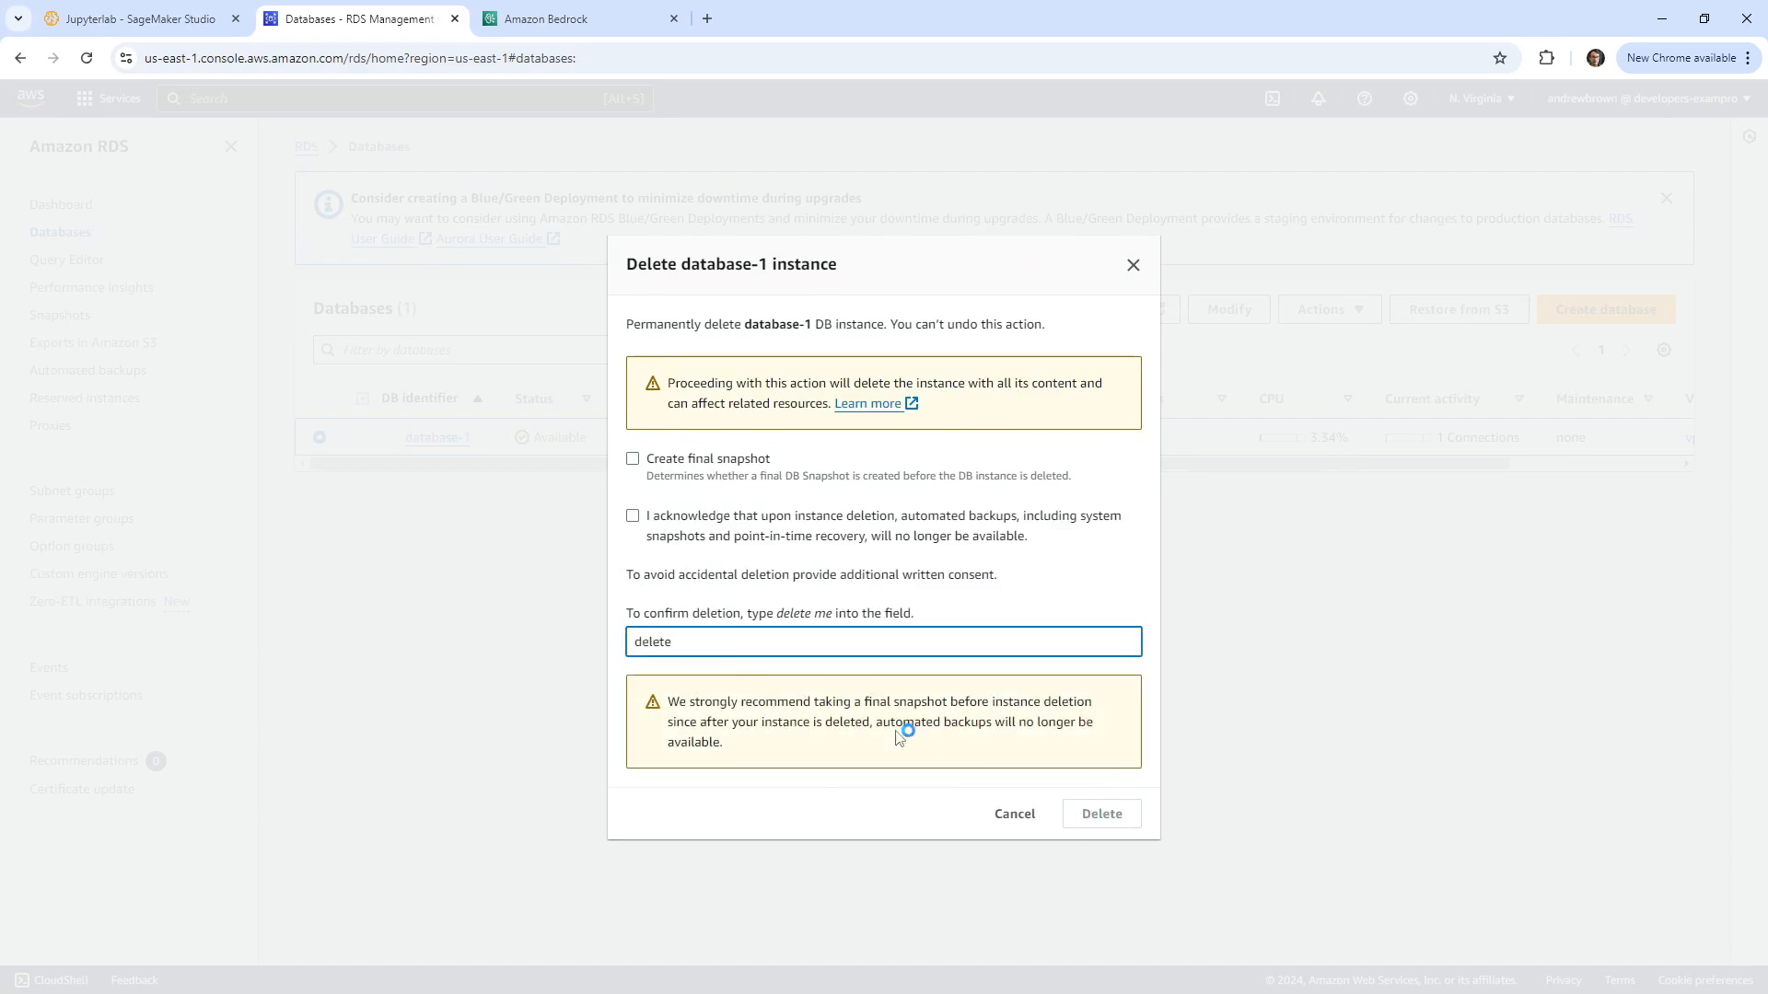
pyautogui.doubleClick(662, 630)
pyautogui.write('de')
pyautogui.moveTo(781, 616); pyautogui.dragTo(830, 619)
pyautogui.hotkey('ctrl', 'c')
pyautogui.tripleClick(804, 639)
pyautogui.hotkey('ctrl', 'v')
pyautogui.click(655, 541)
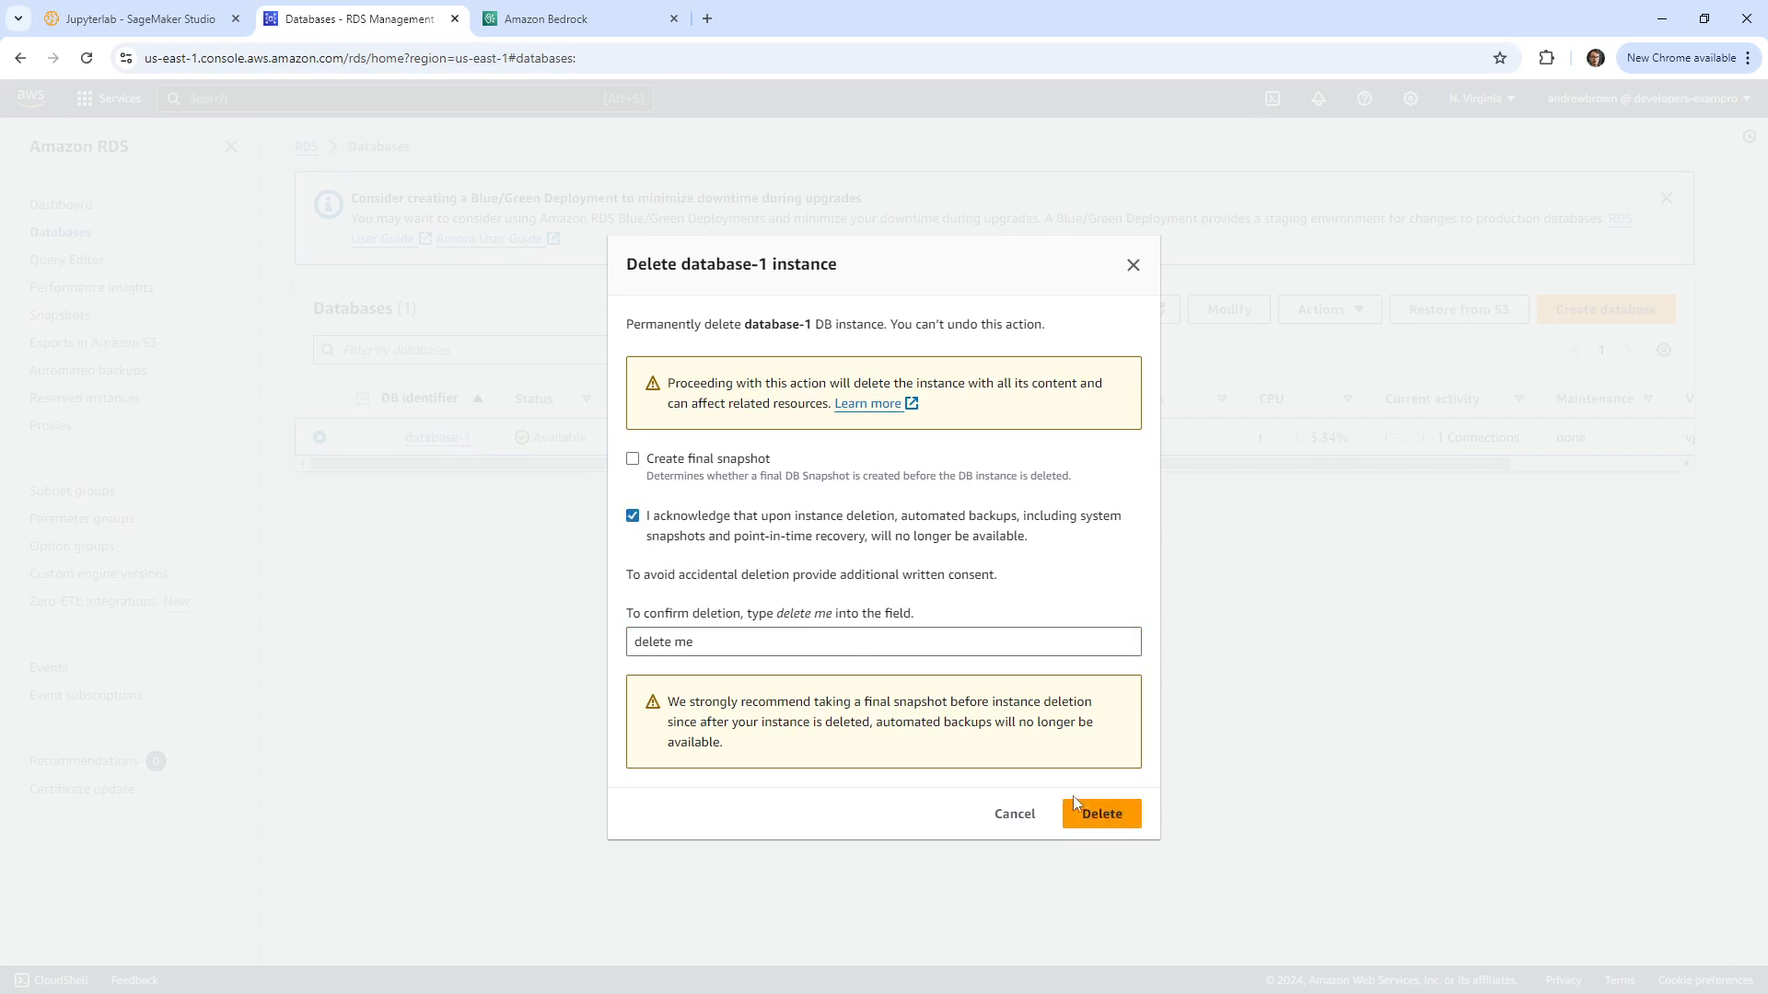
pyautogui.click(1124, 812)
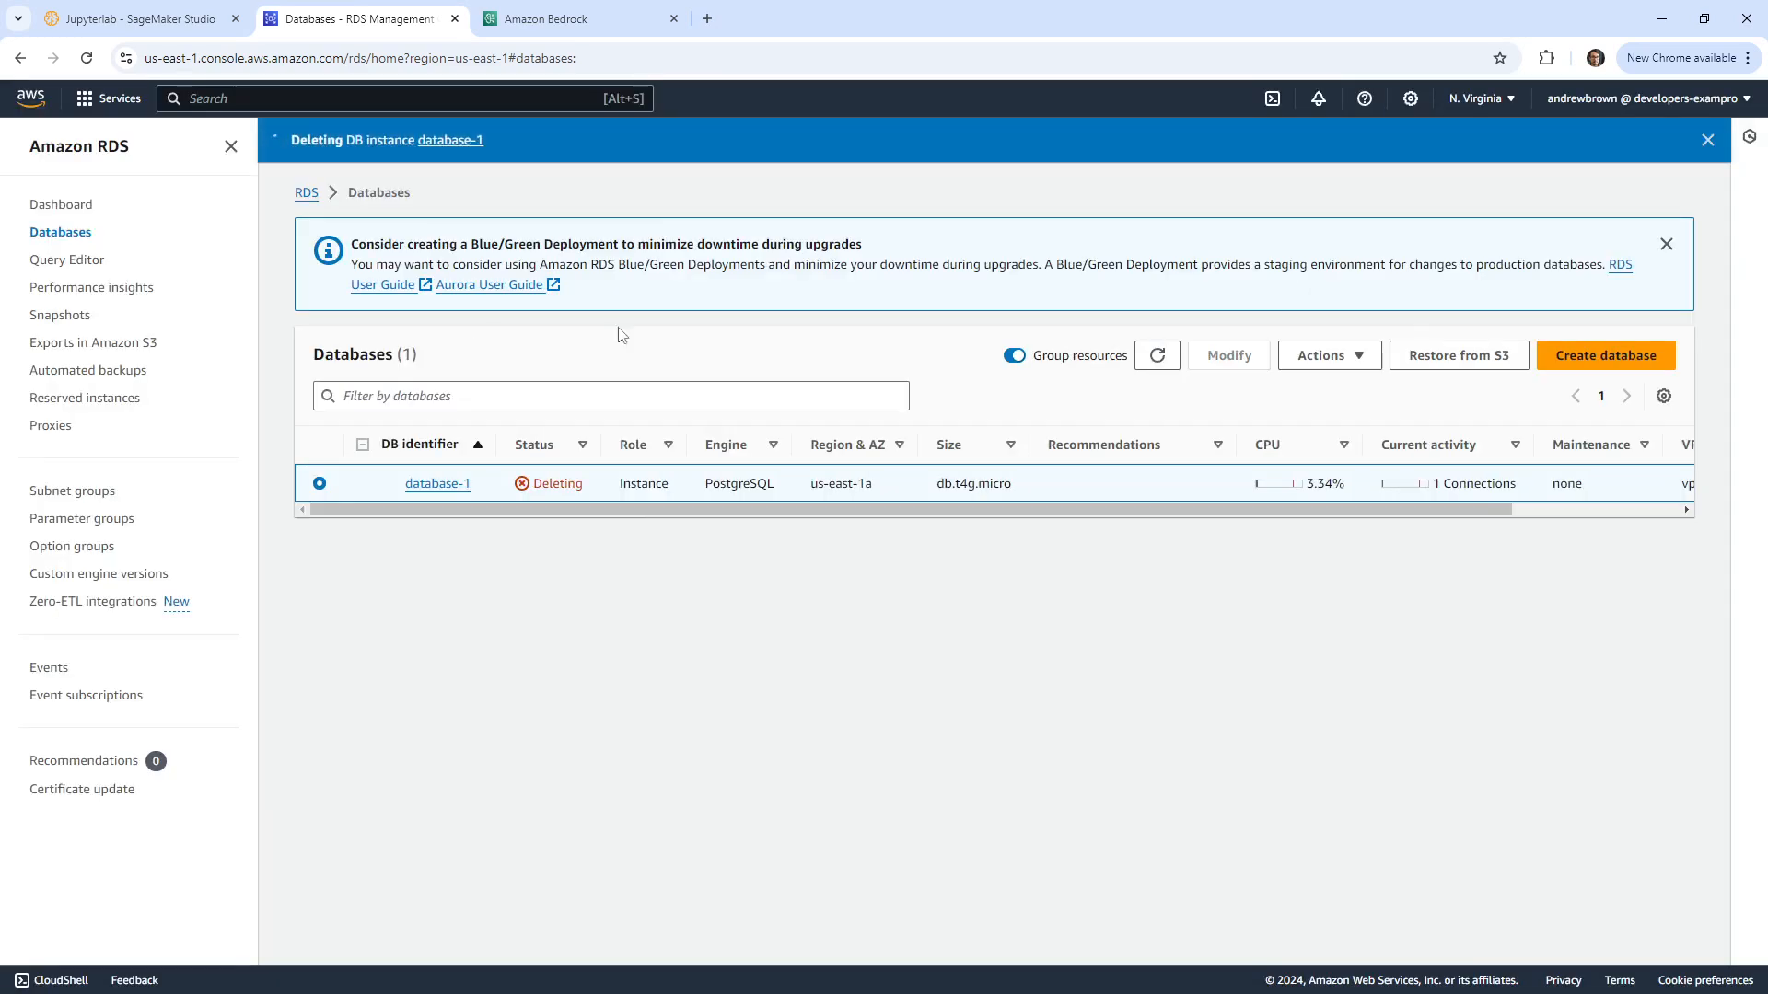
# Step: Dismiss the Blue/Green Deployment notice and return to the AWS Console Home
pyautogui.click(1667, 245)
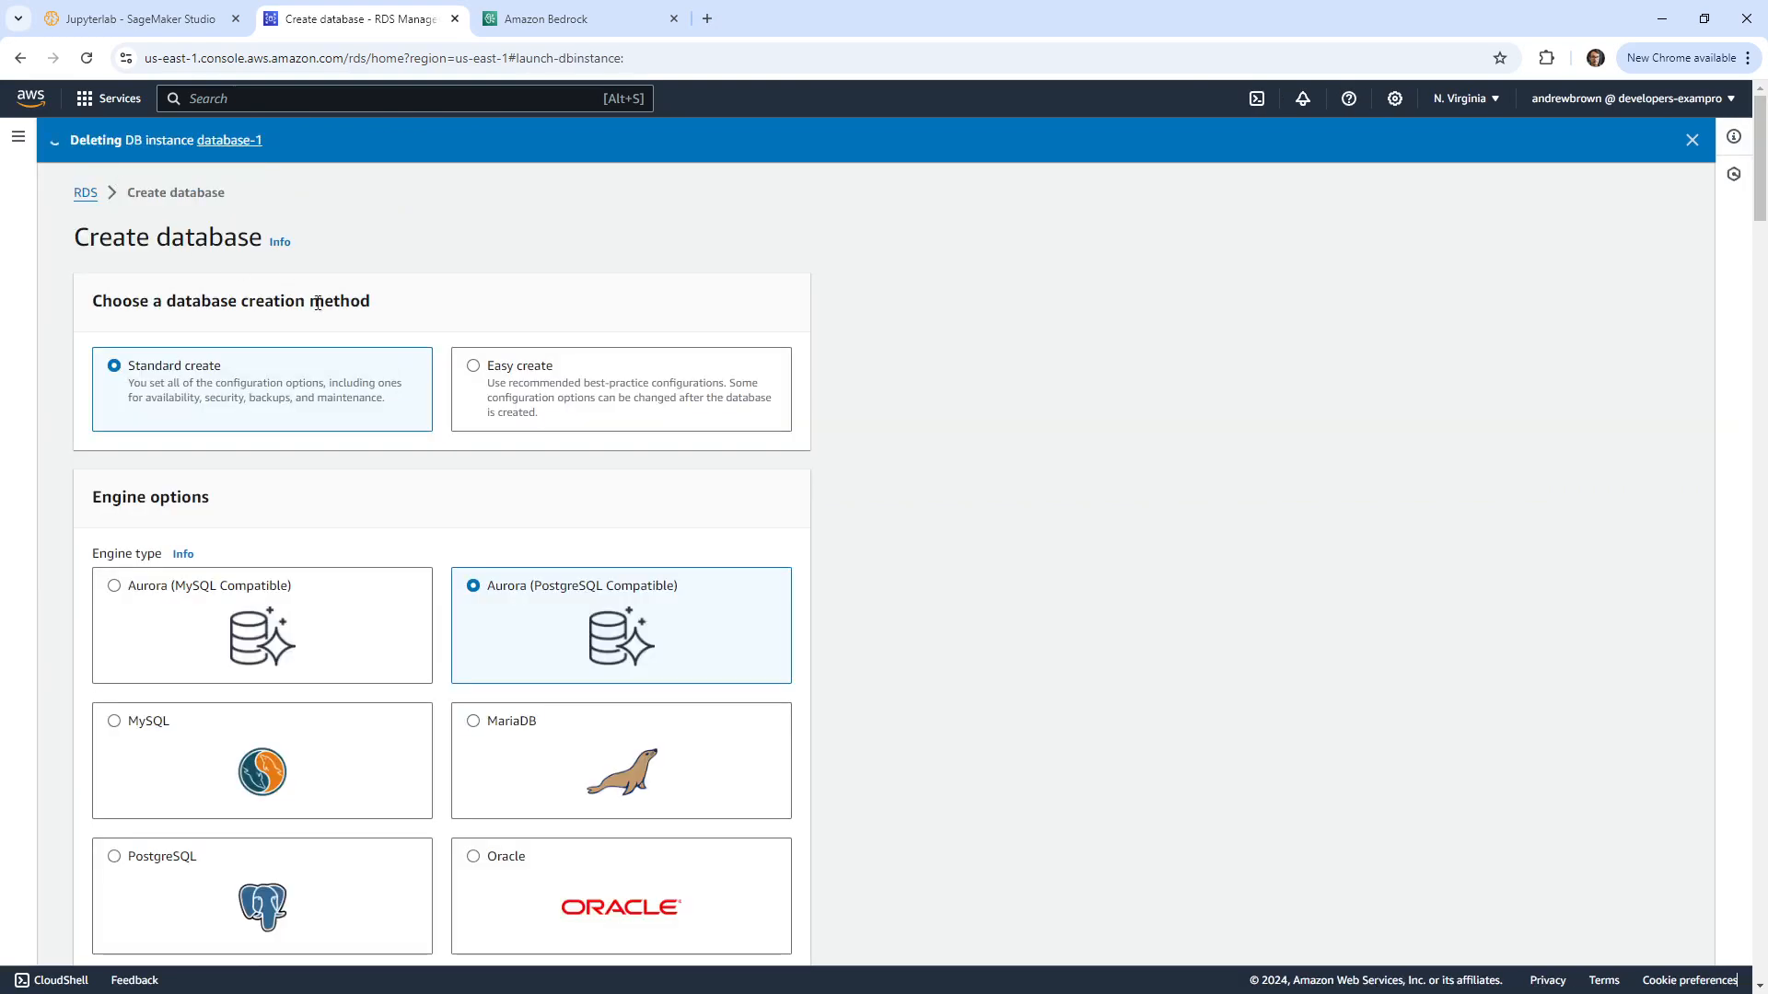
pyautogui.click(35, 99)
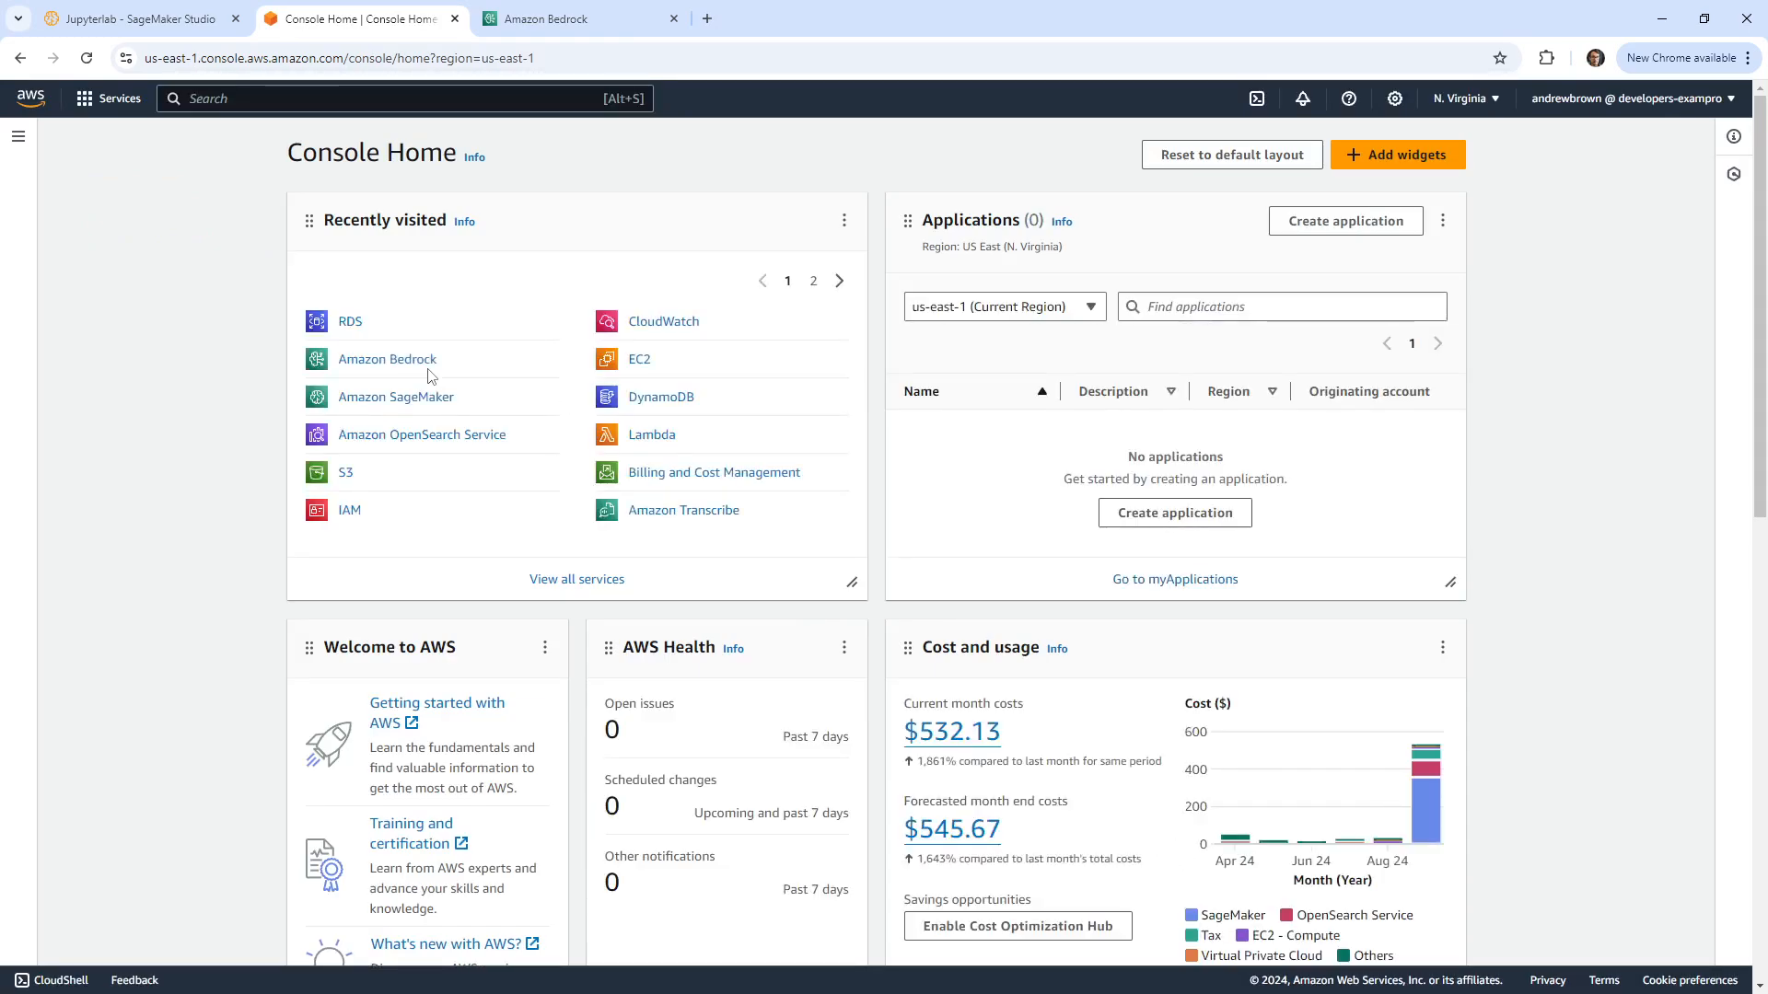
# Step: Switch to SageMaker Studio and check the running instances and the JupyterLab spaces
pyautogui.click(190, 26)
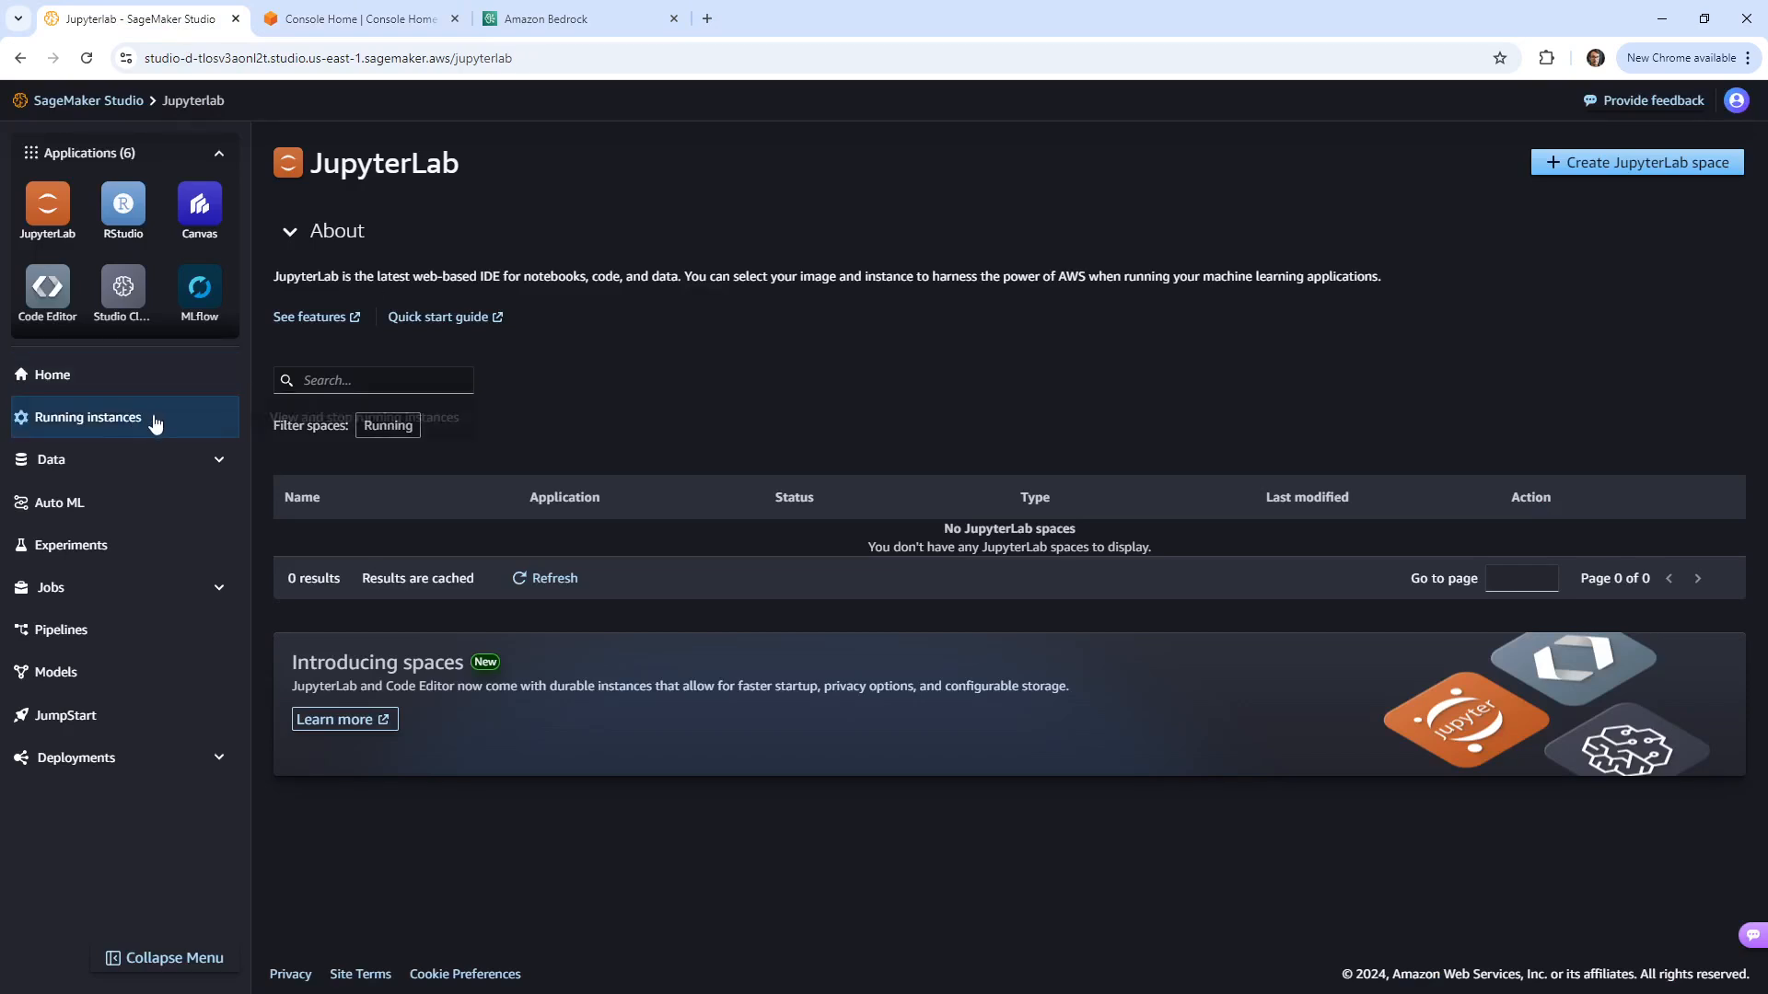
pyautogui.click(109, 417)
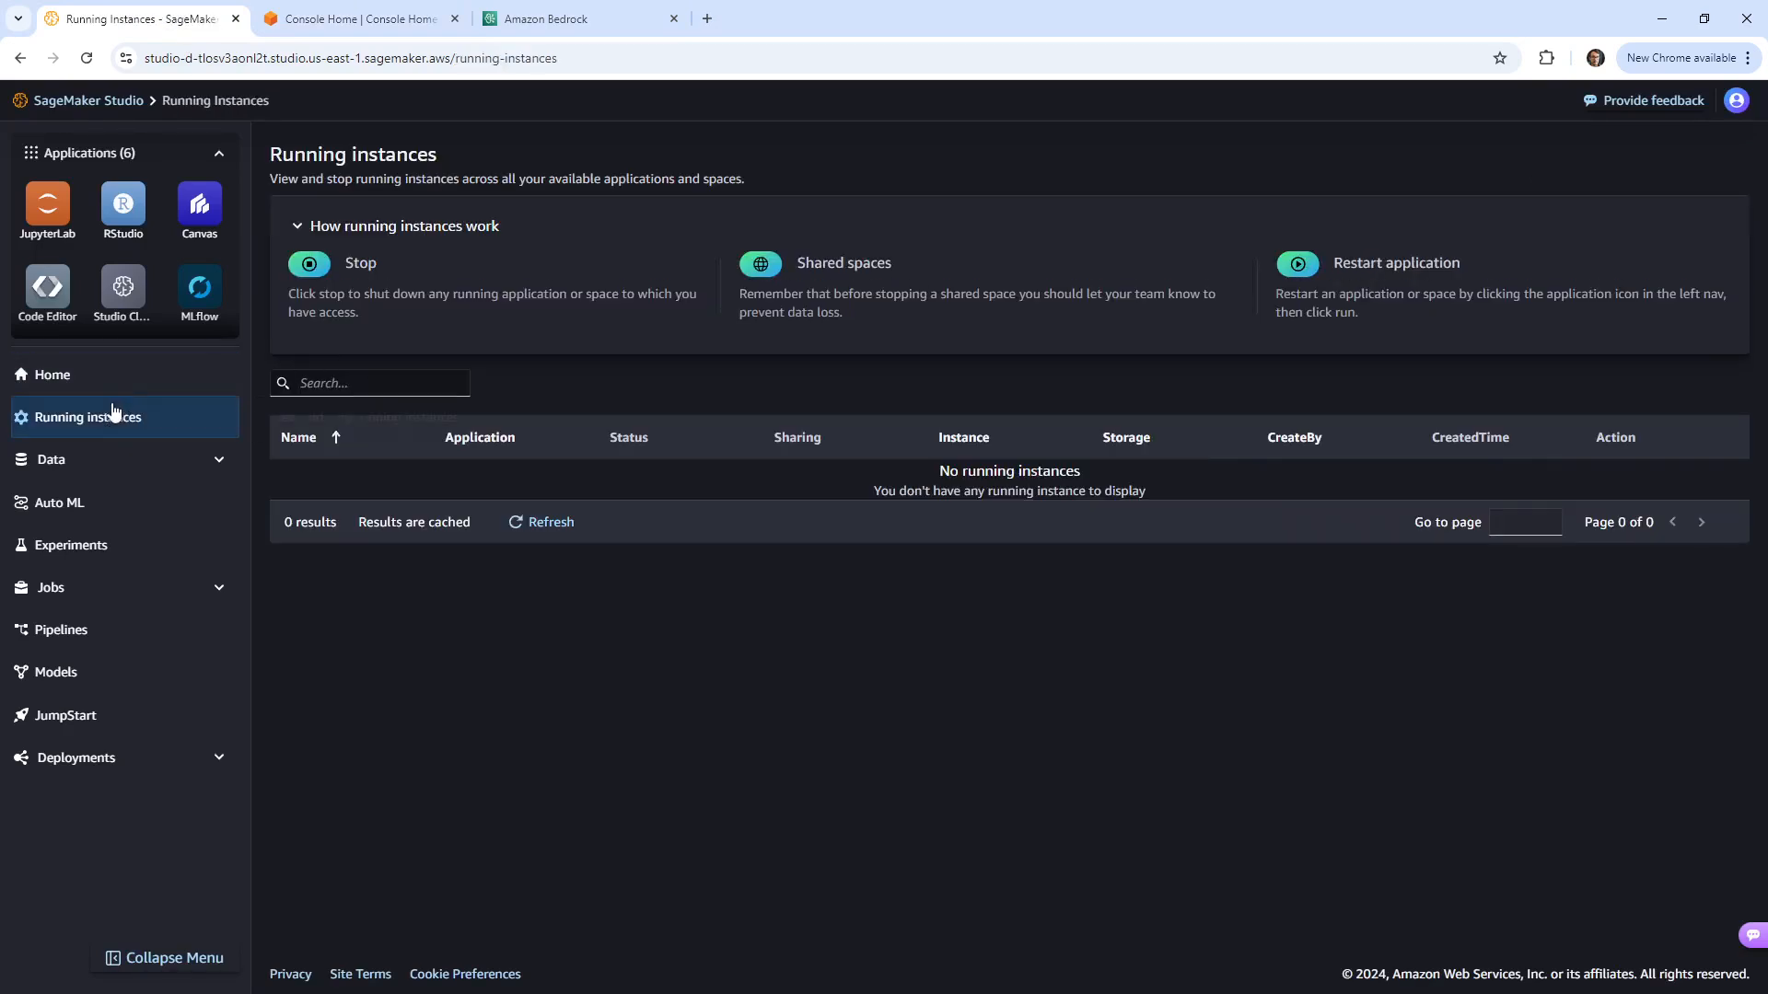
pyautogui.click(65, 374)
pyautogui.click(48, 221)
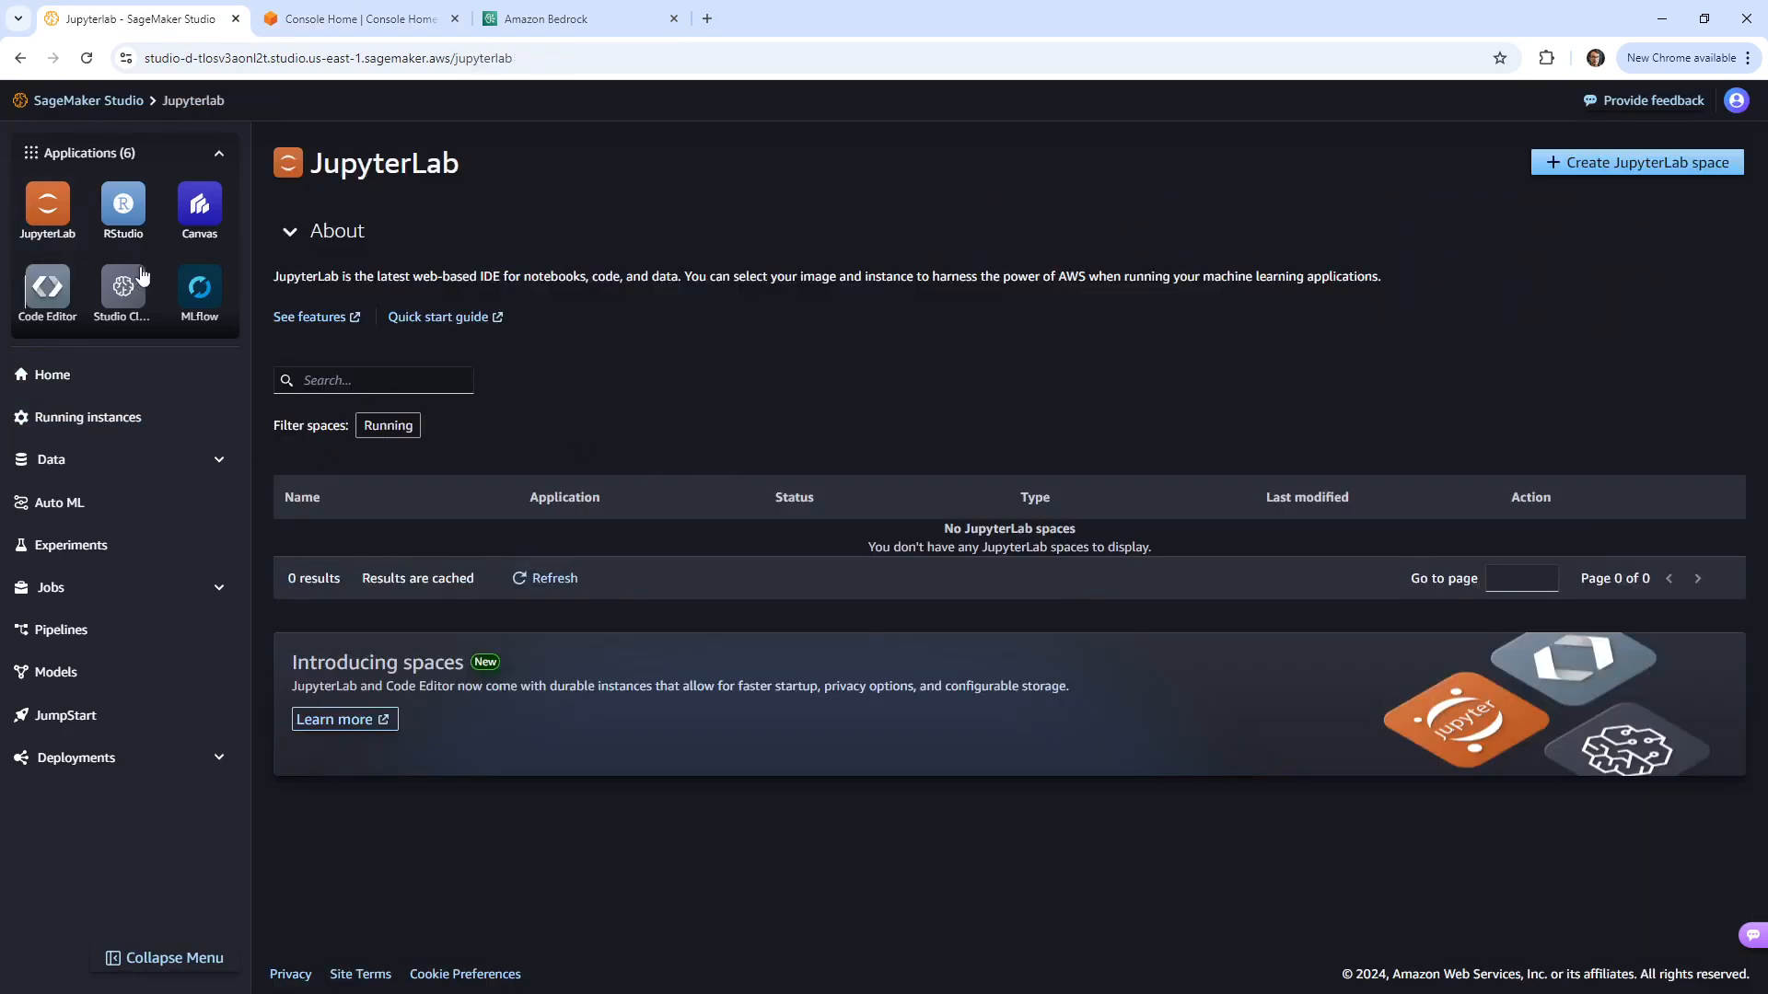